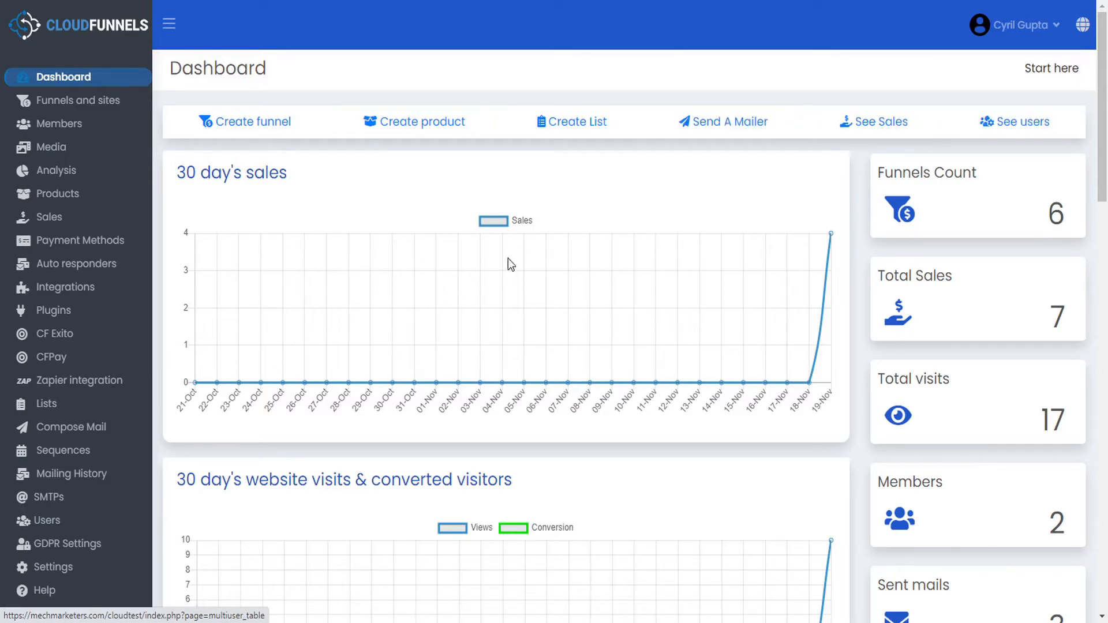
# - Scroll through the dashboard's sales, visits, funnels and email sequence reports
pyautogui.scroll(-5, 398, 275)
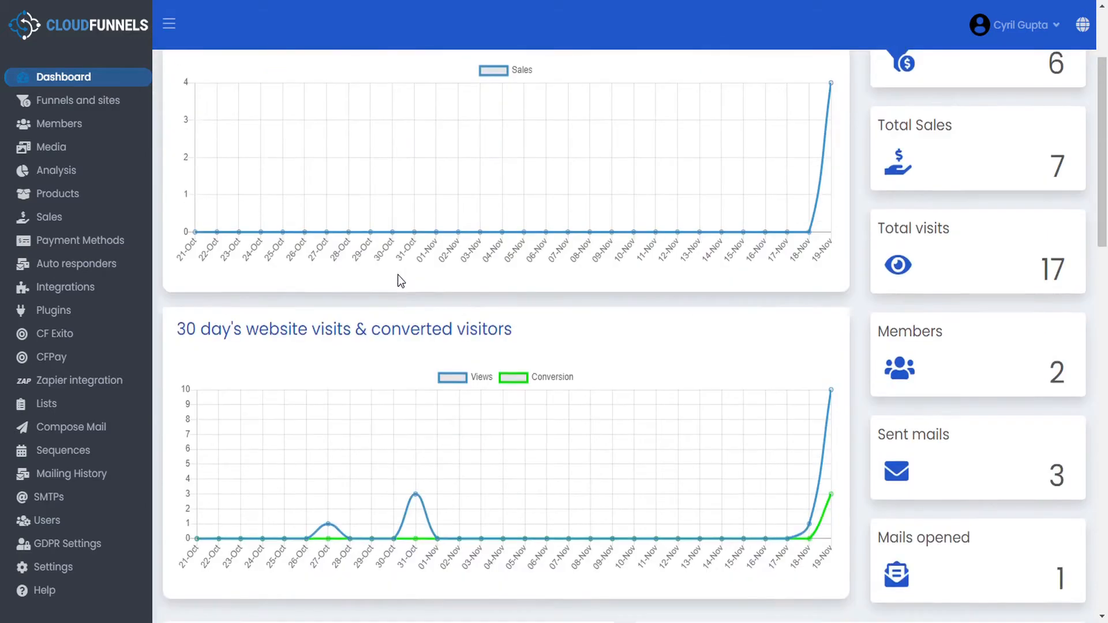
pyautogui.scroll(-5, 397, 274)
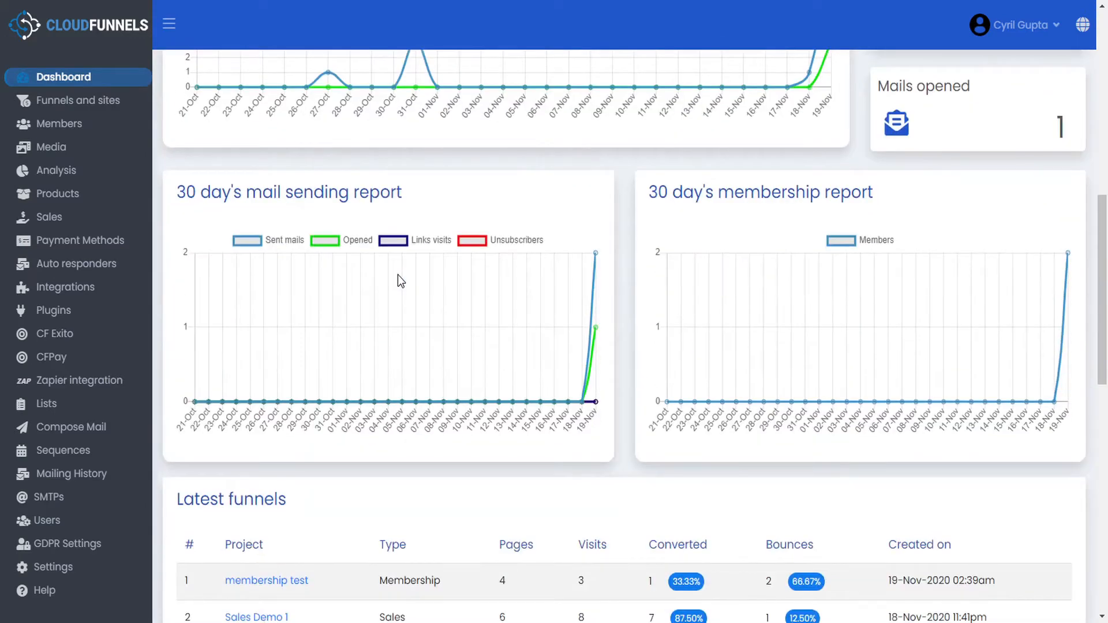
pyautogui.scroll(-1, 397, 274)
pyautogui.scroll(-3, 397, 275)
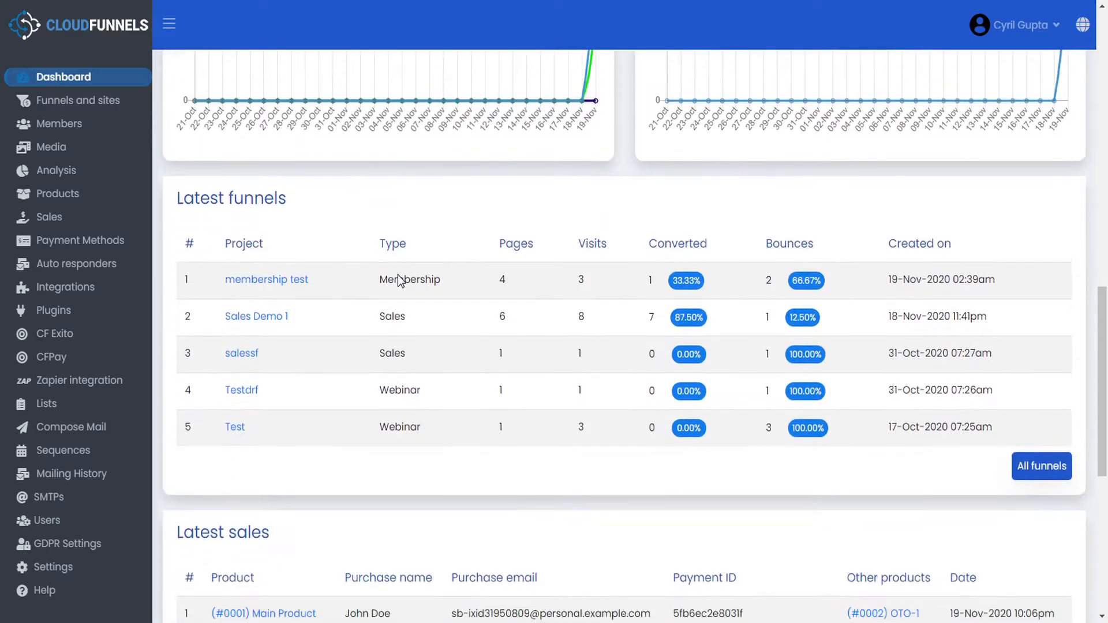
pyautogui.scroll(-6, 397, 274)
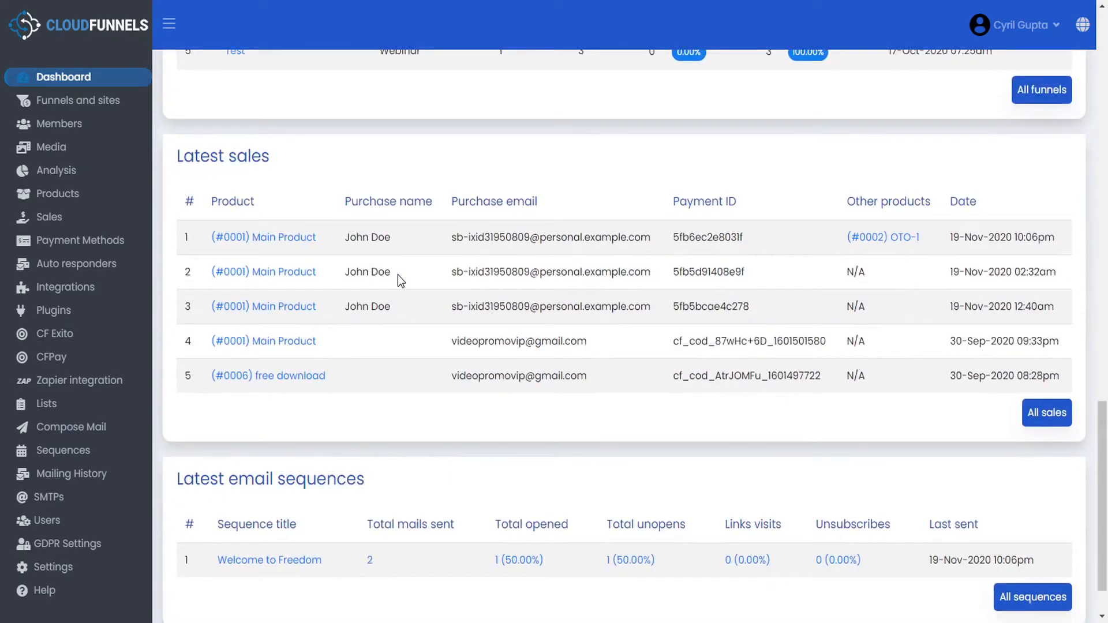
pyautogui.scroll(-1, 397, 275)
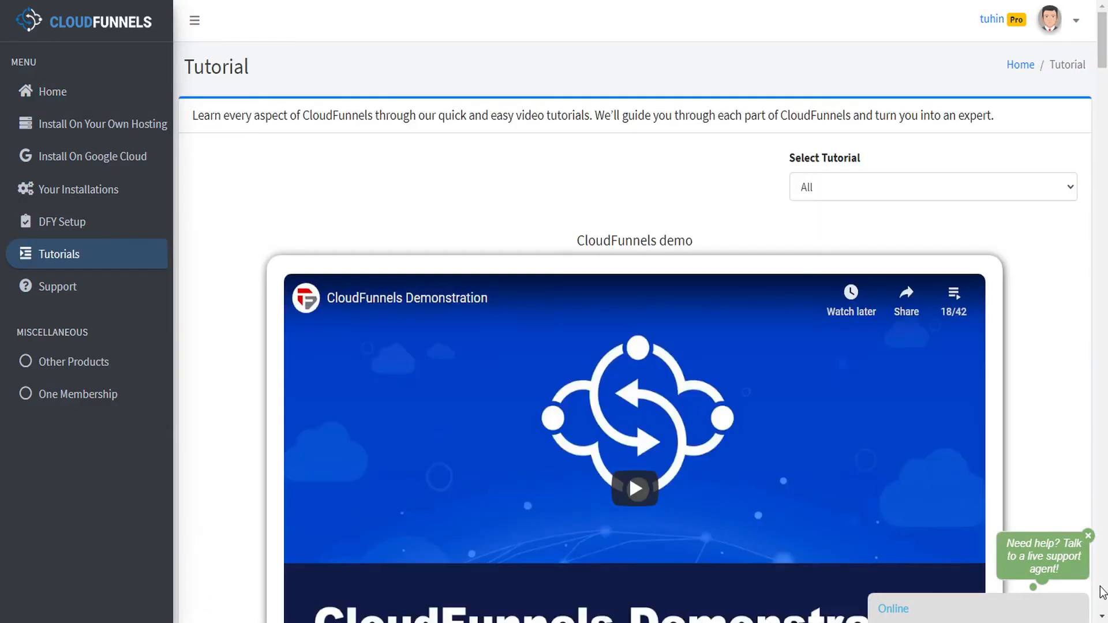
# - Scroll through the member area's tutorial videos
pyautogui.scroll(-15, 1103, 593)
pyautogui.scroll(-20, 1104, 593)
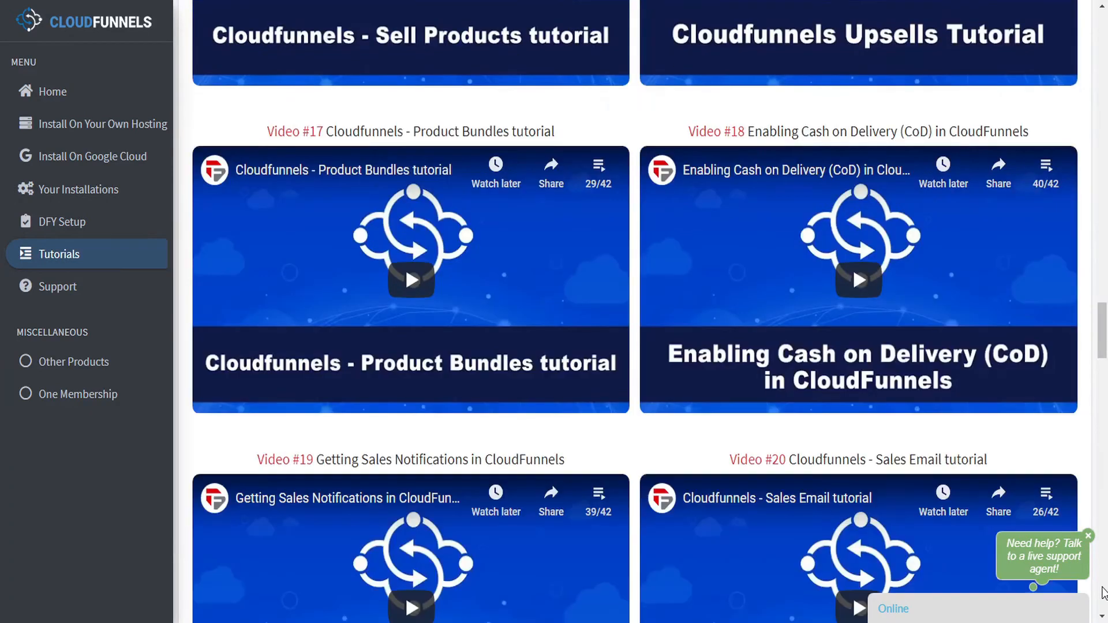
pyautogui.scroll(-19, 1104, 593)
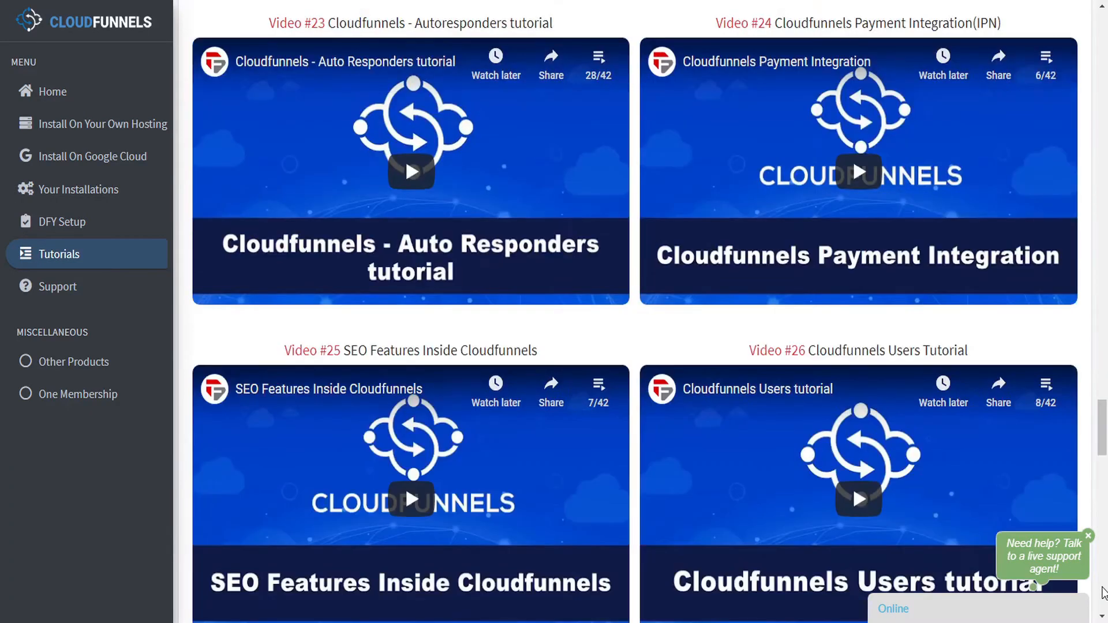
pyautogui.scroll(-20, 1104, 593)
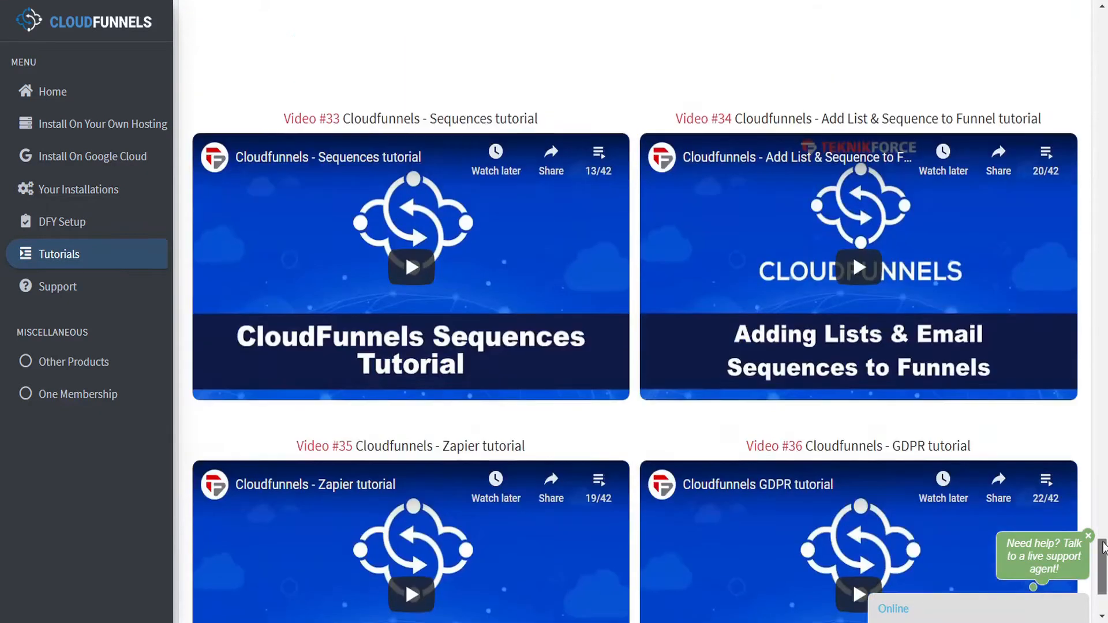
pyautogui.moveTo(1104, 592); pyautogui.dragTo(1104, 35)
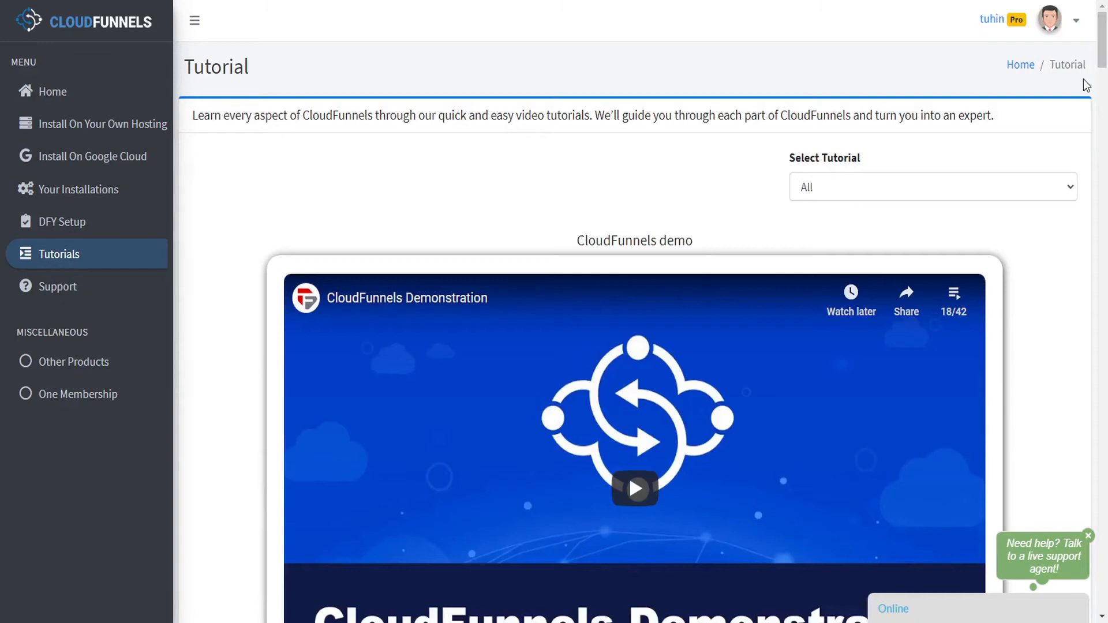
# - Filter the tutorials to the Sales category and browse the results
pyautogui.click(1068, 189)
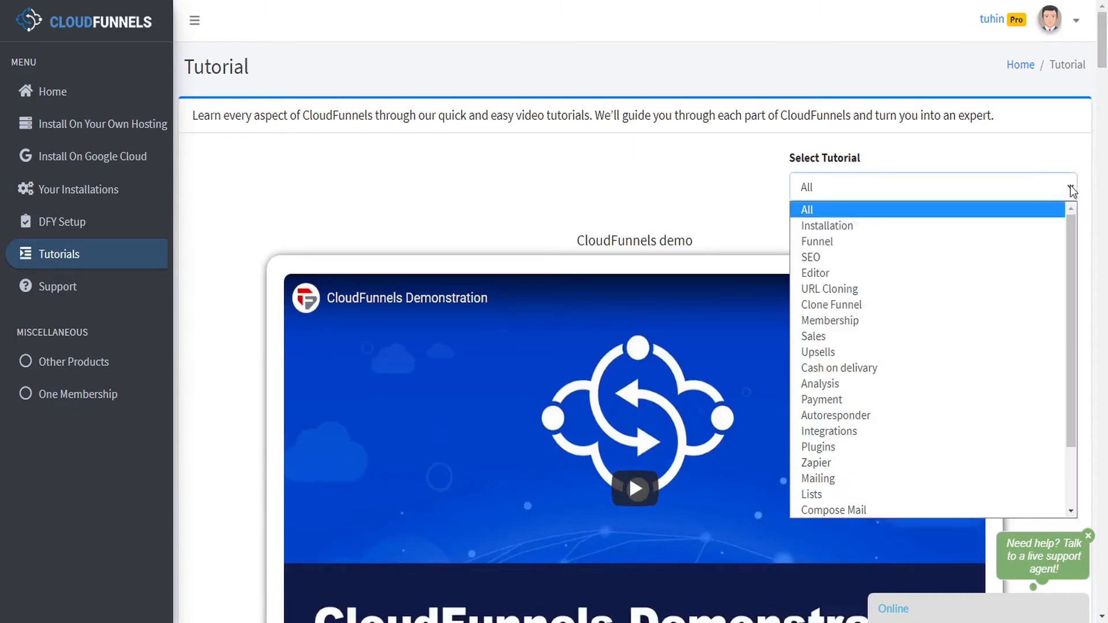
pyautogui.click(830, 339)
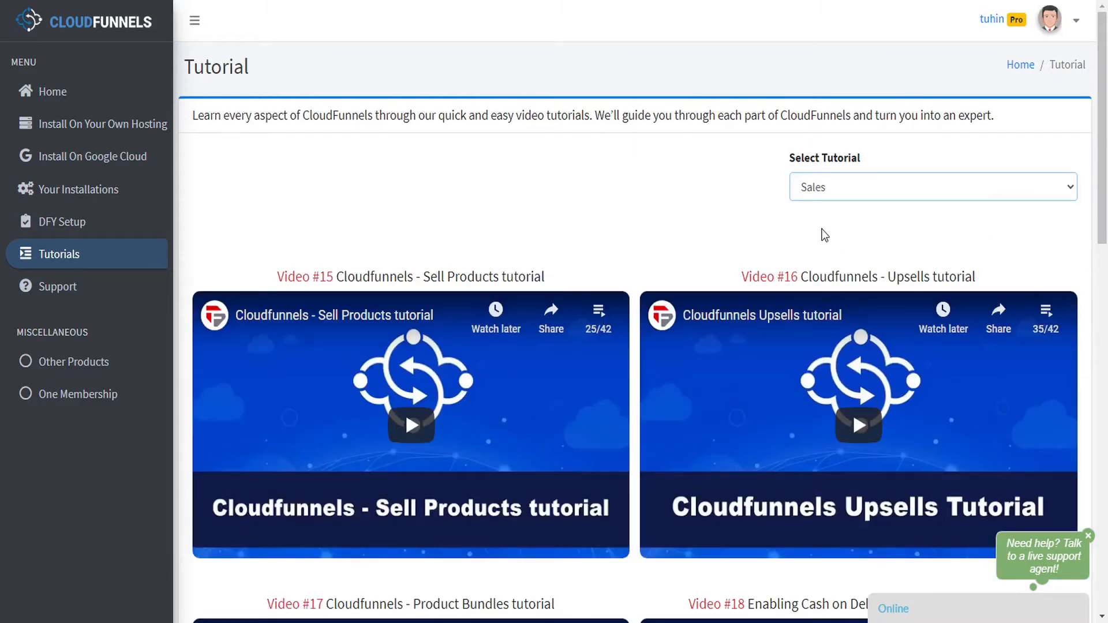
pyautogui.scroll(-10, 965, 241)
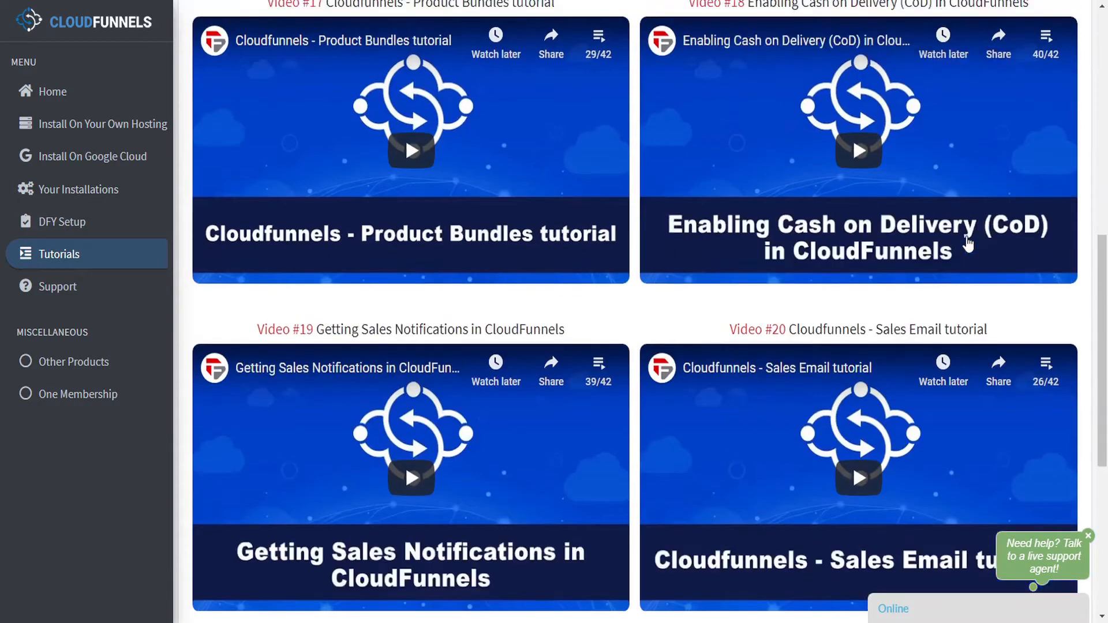
pyautogui.scroll(-5, 968, 243)
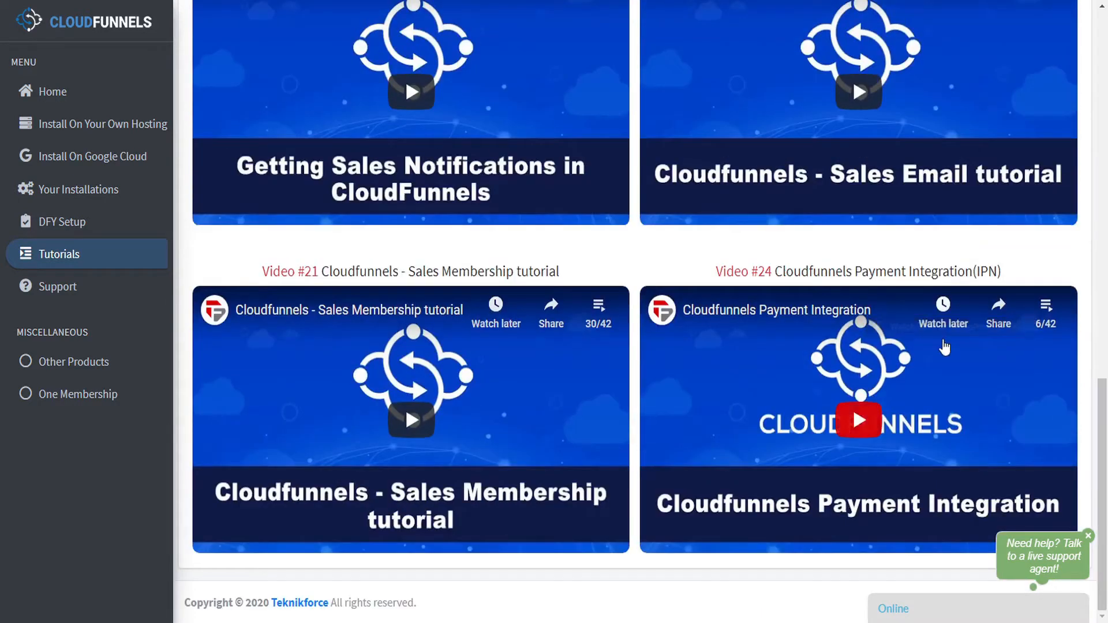
pyautogui.scroll(10, 943, 341)
pyautogui.scroll(5, 943, 341)
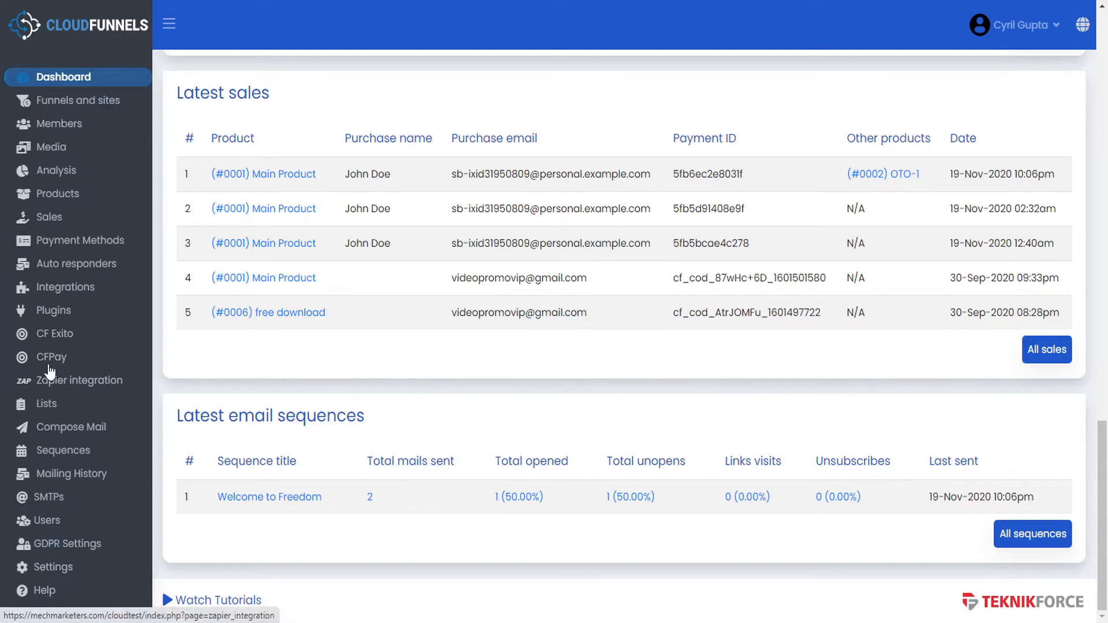
# - View the funnels list and the membership test members, then the media library's four files
pyautogui.click(69, 110)
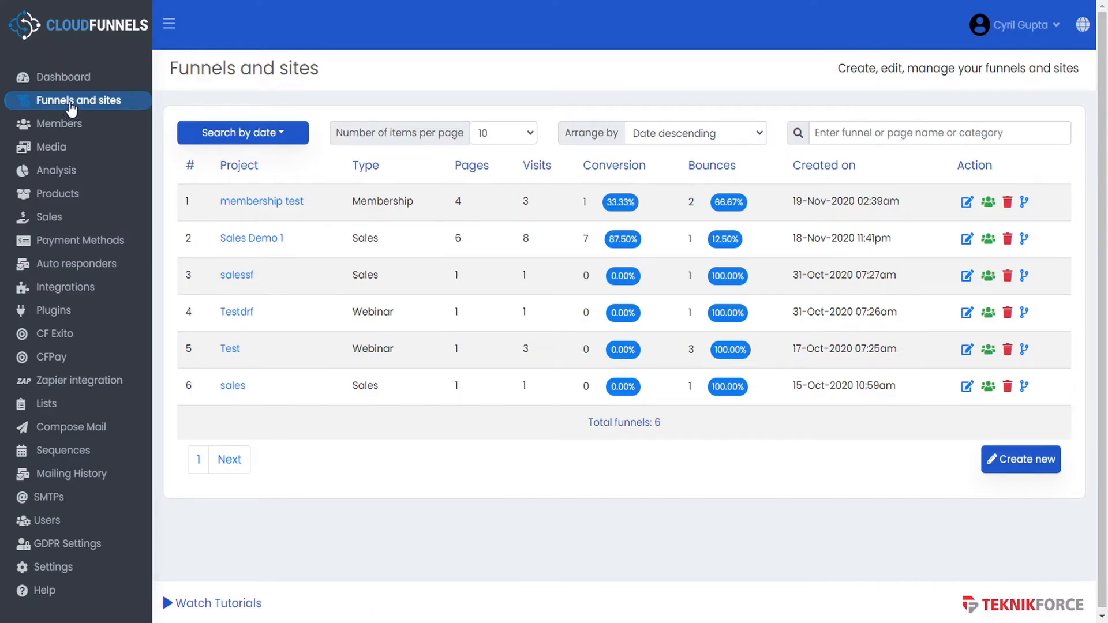
pyautogui.click(68, 130)
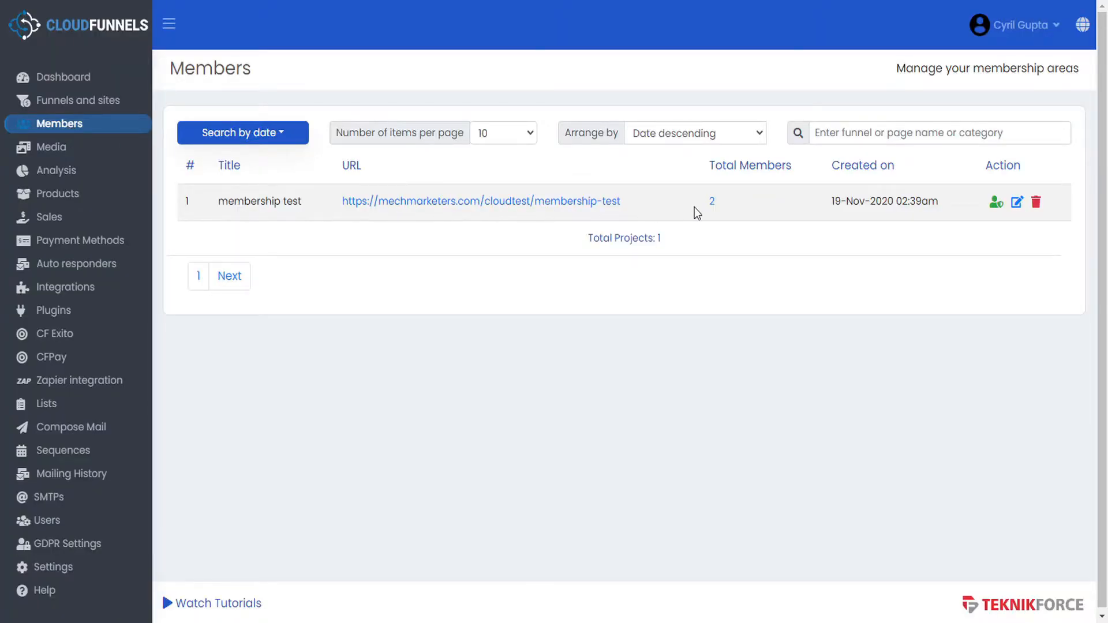
pyautogui.click(714, 205)
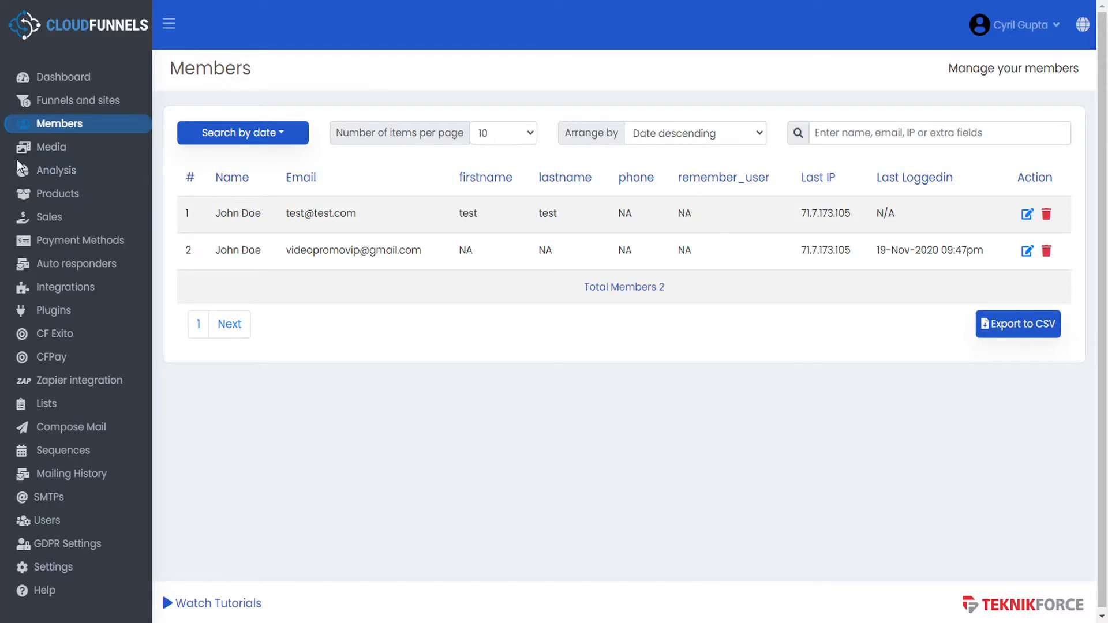
pyautogui.click(58, 148)
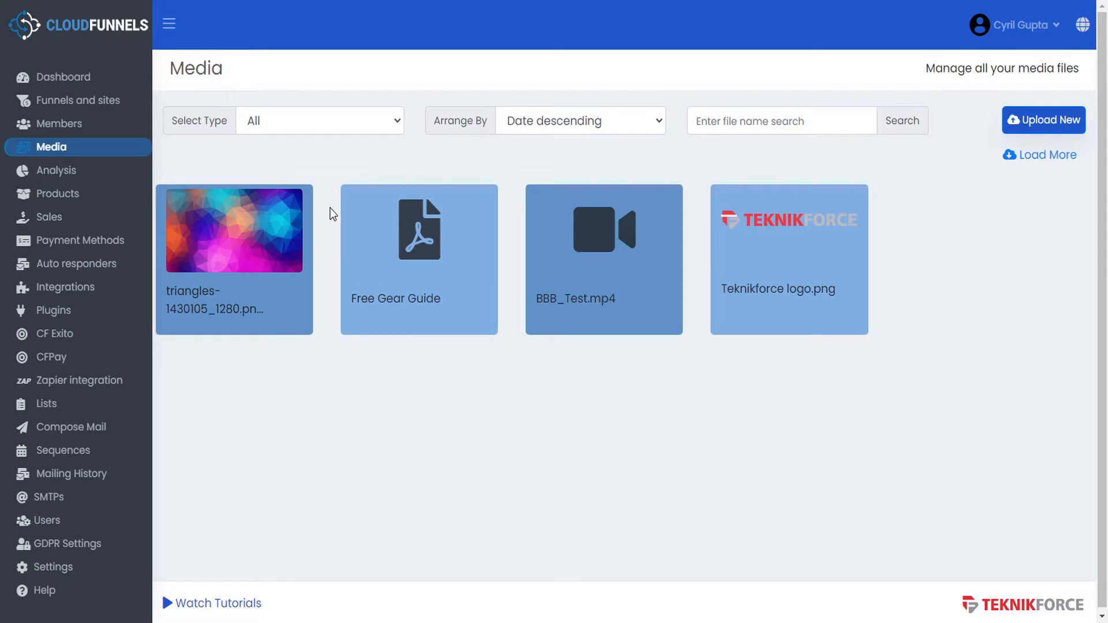
# - Show Sales Demo 1's page-by-page analysis, then view the six-product list
pyautogui.click(68, 170)
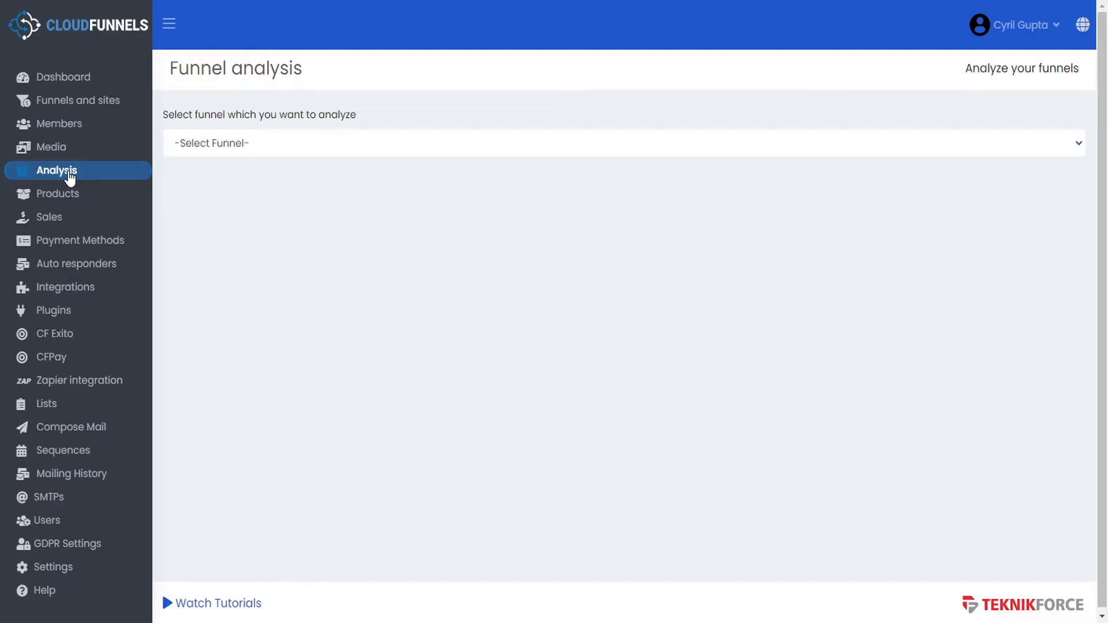
pyautogui.click(220, 146)
pyautogui.click(225, 199)
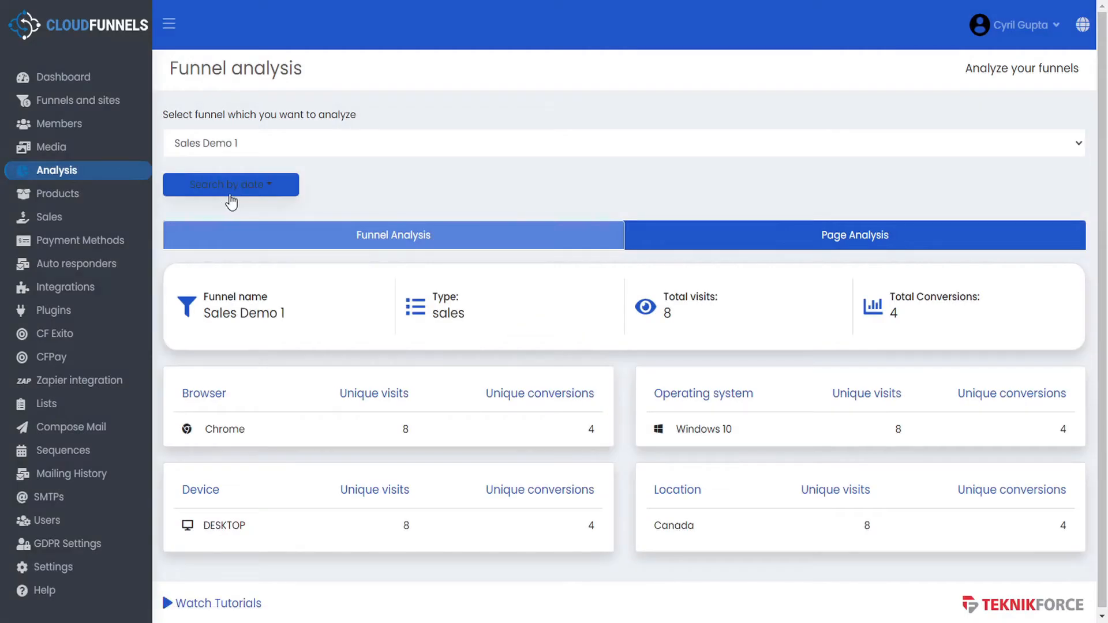
pyautogui.click(842, 241)
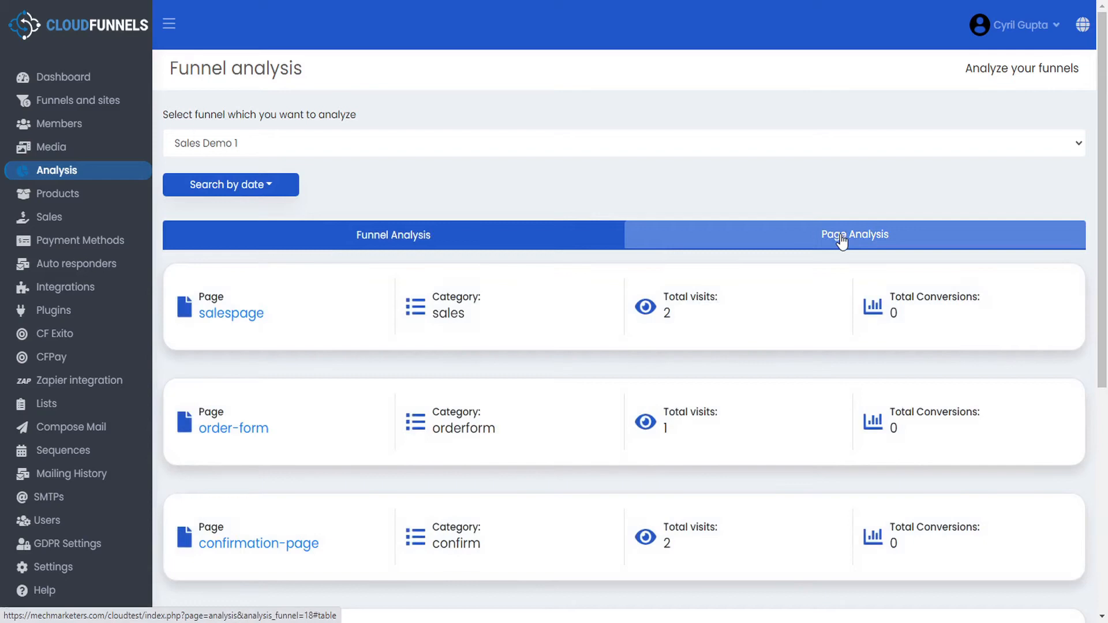
pyautogui.click(56, 200)
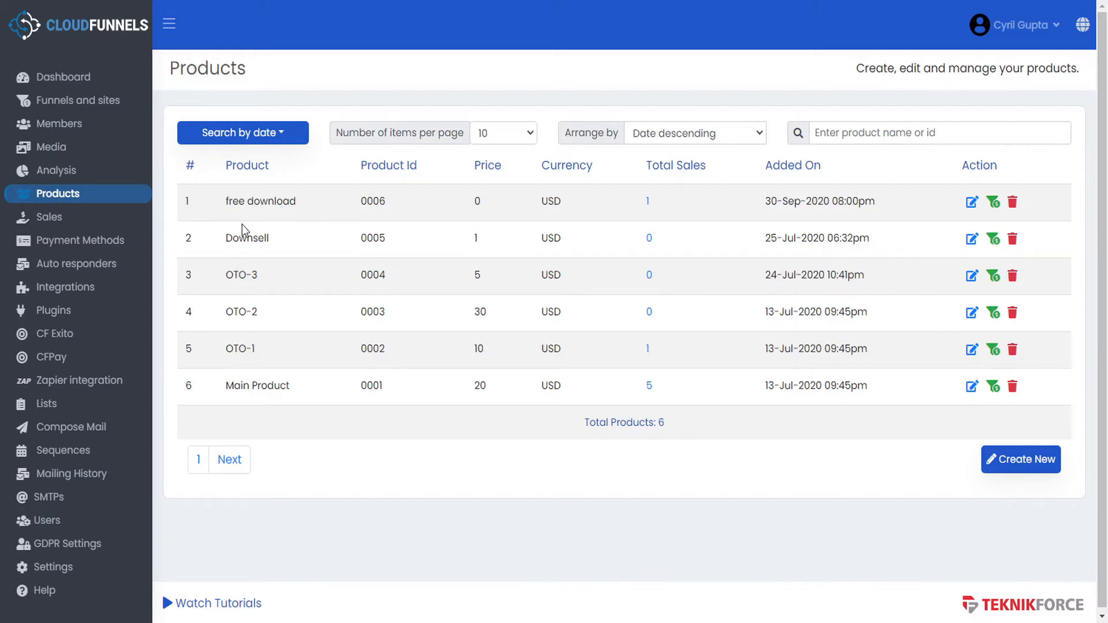
# - Review the product sales records, then view the PayPal Sandbox payment method at 7% tax
pyautogui.click(51, 218)
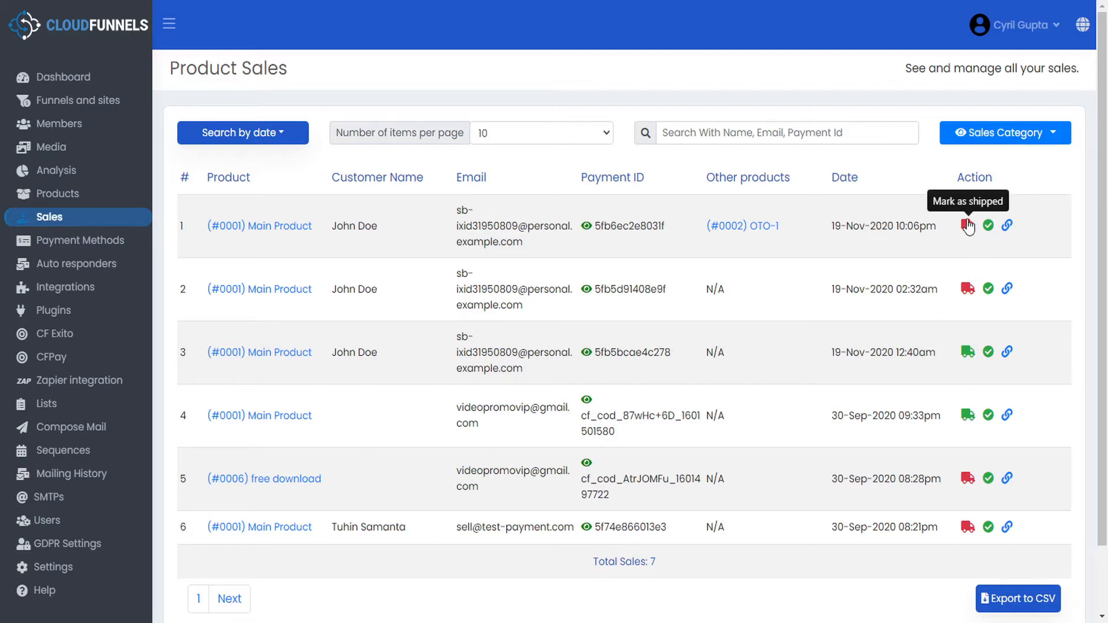
pyautogui.moveTo(615, 421); pyautogui.dragTo(599, 422)
pyautogui.click(605, 421)
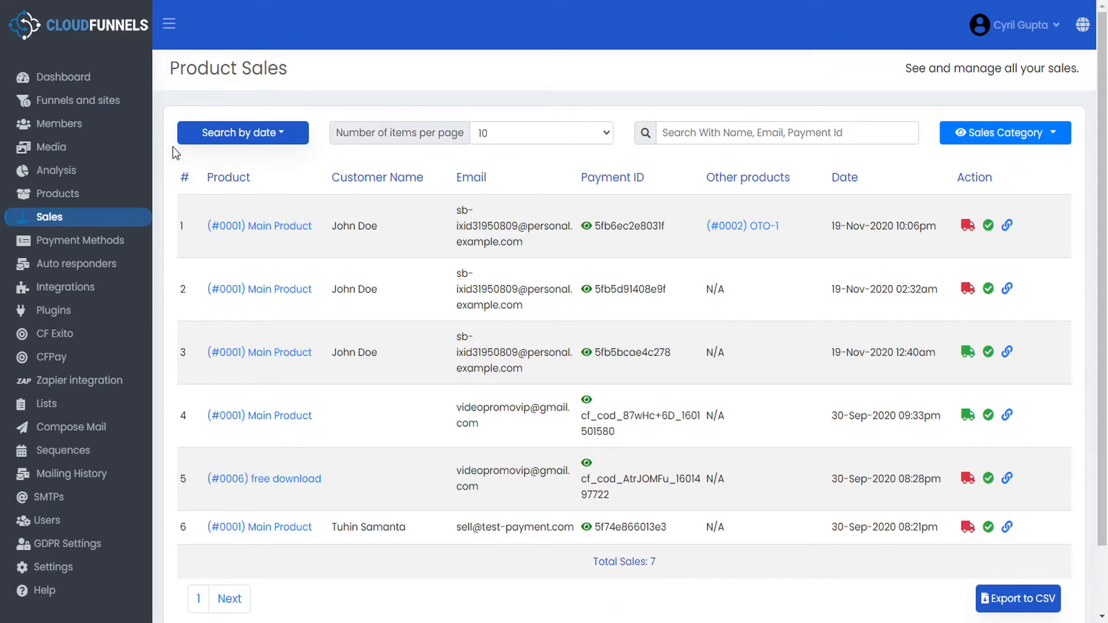
pyautogui.click(96, 241)
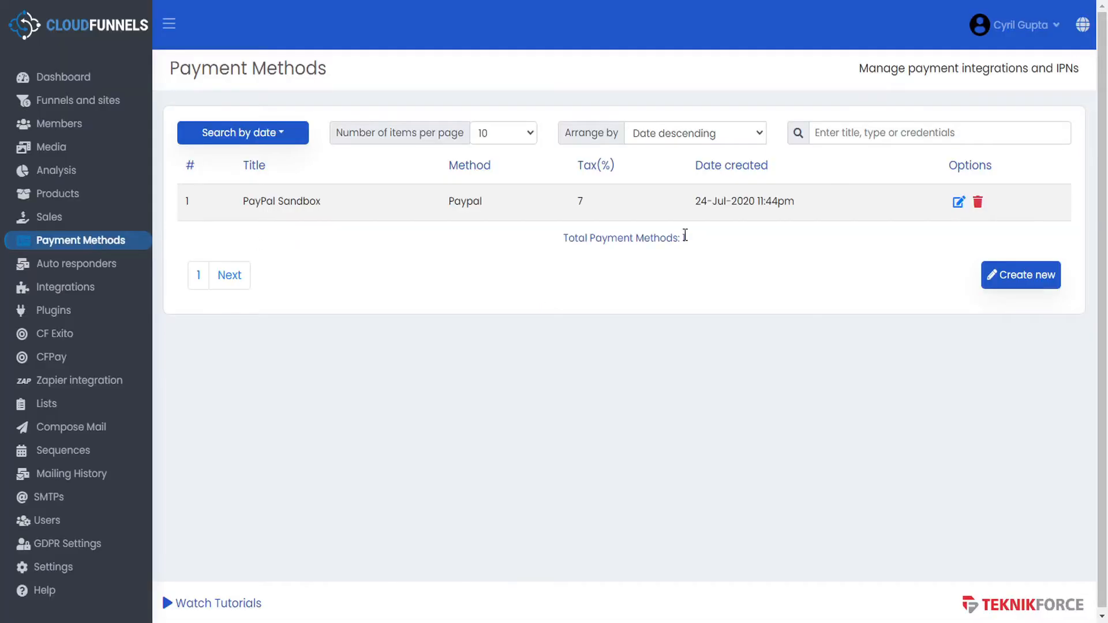
# - Browse the payment integrations and PayPal's settings unsaved, then view the two Aweber autoresponders
pyautogui.click(1038, 280)
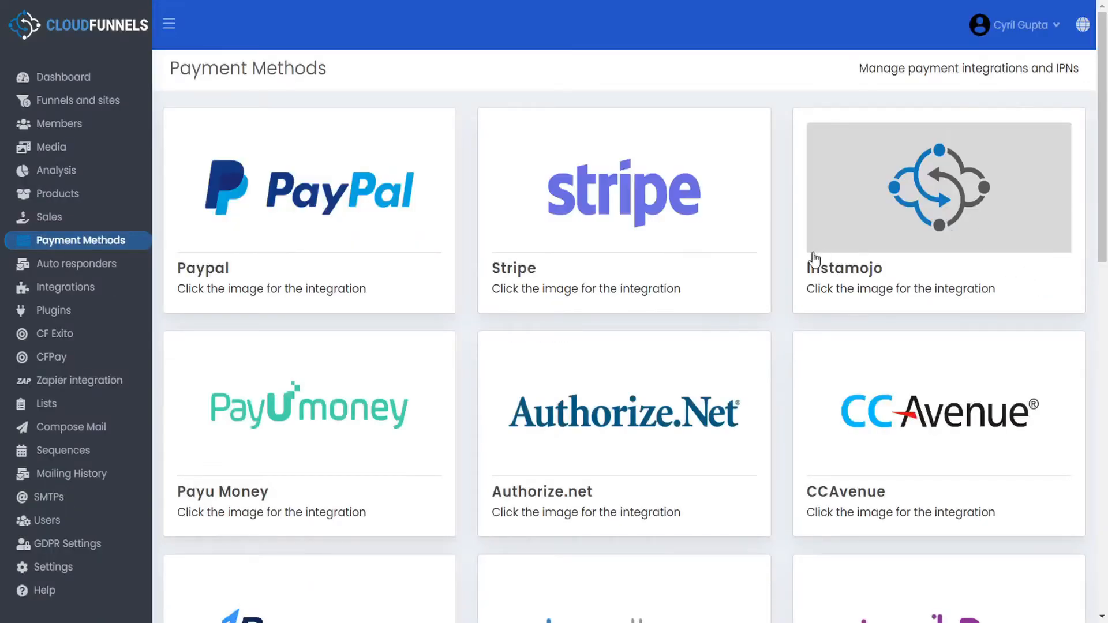
pyautogui.scroll(-8, 809, 257)
pyautogui.scroll(8, 810, 264)
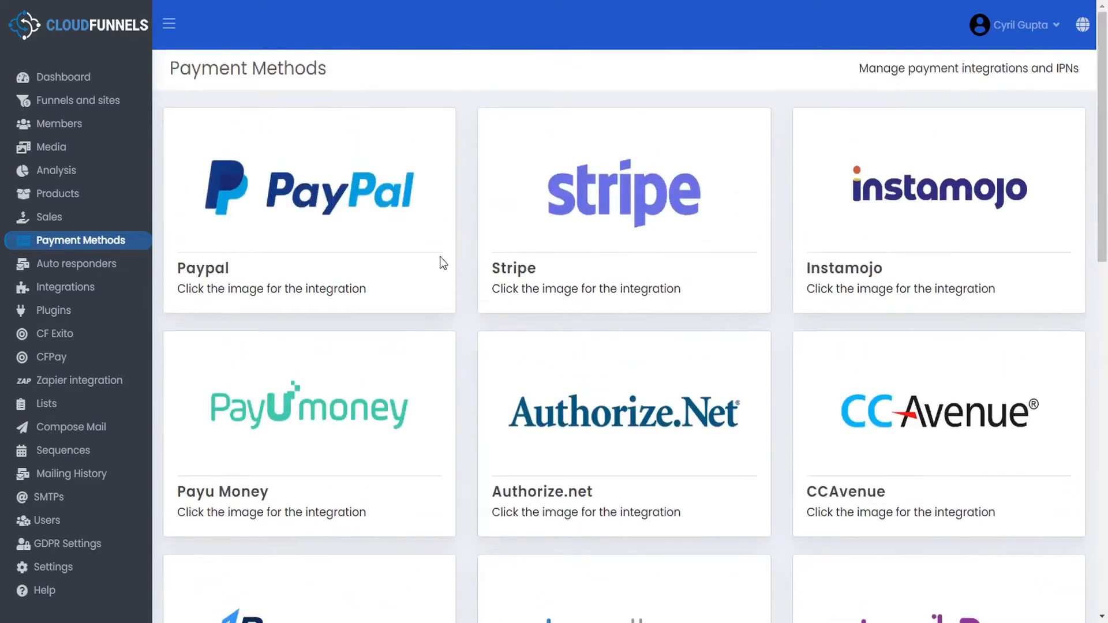
pyautogui.click(359, 231)
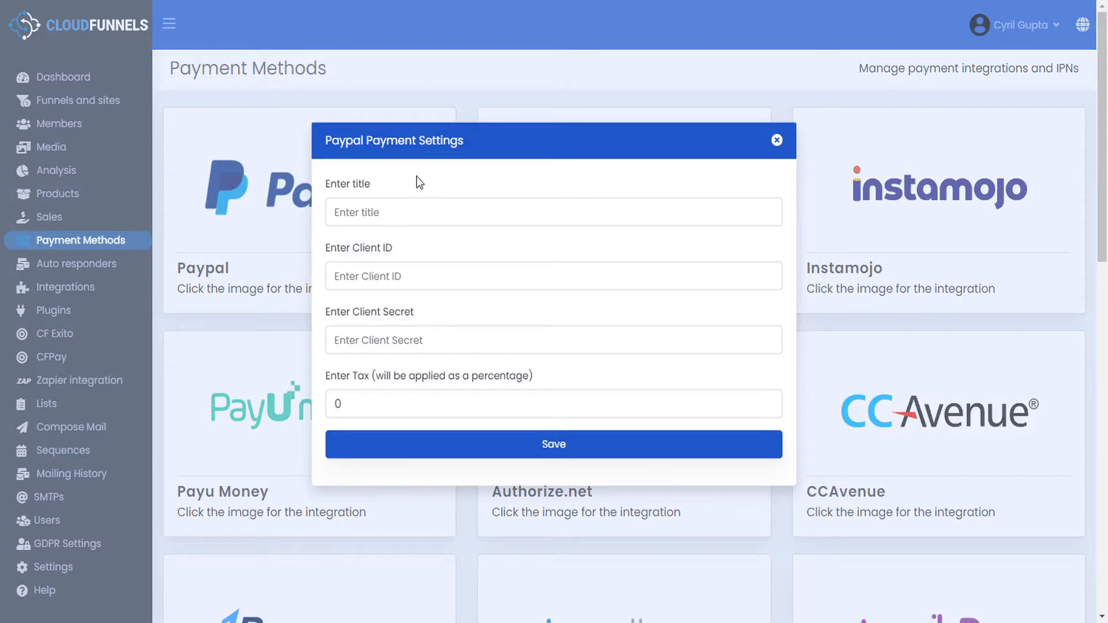
pyautogui.click(776, 141)
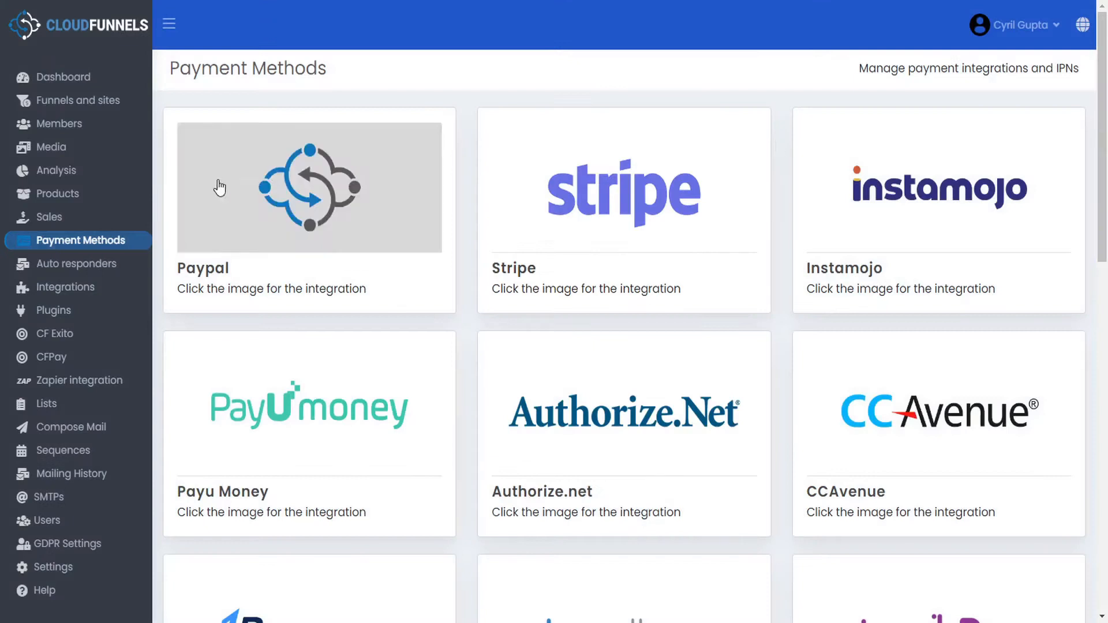
pyautogui.click(101, 262)
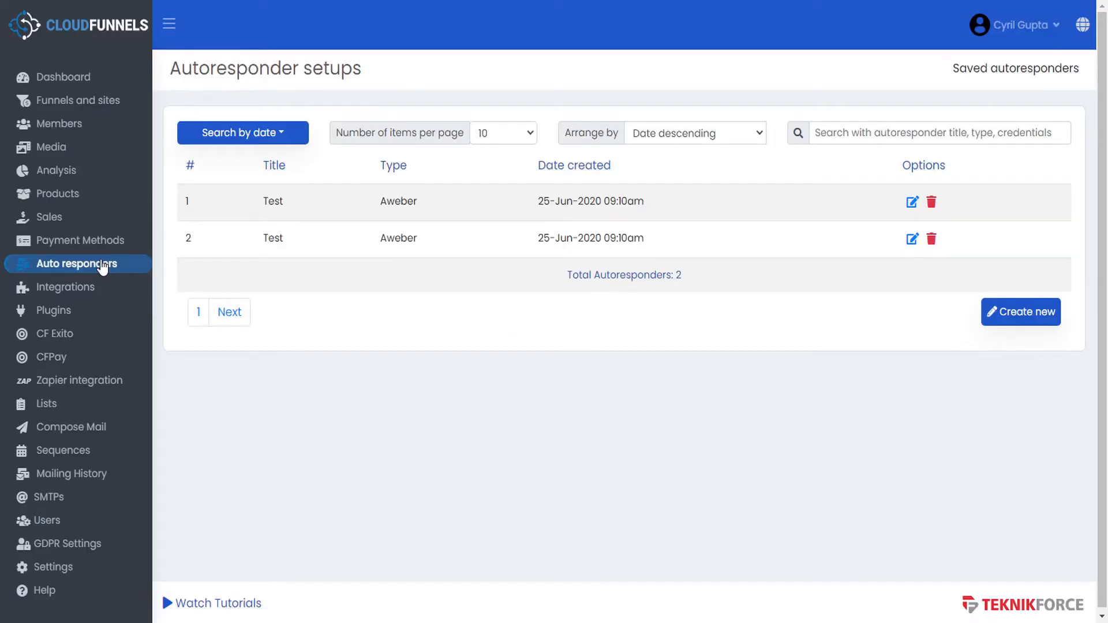
pyautogui.click(1027, 319)
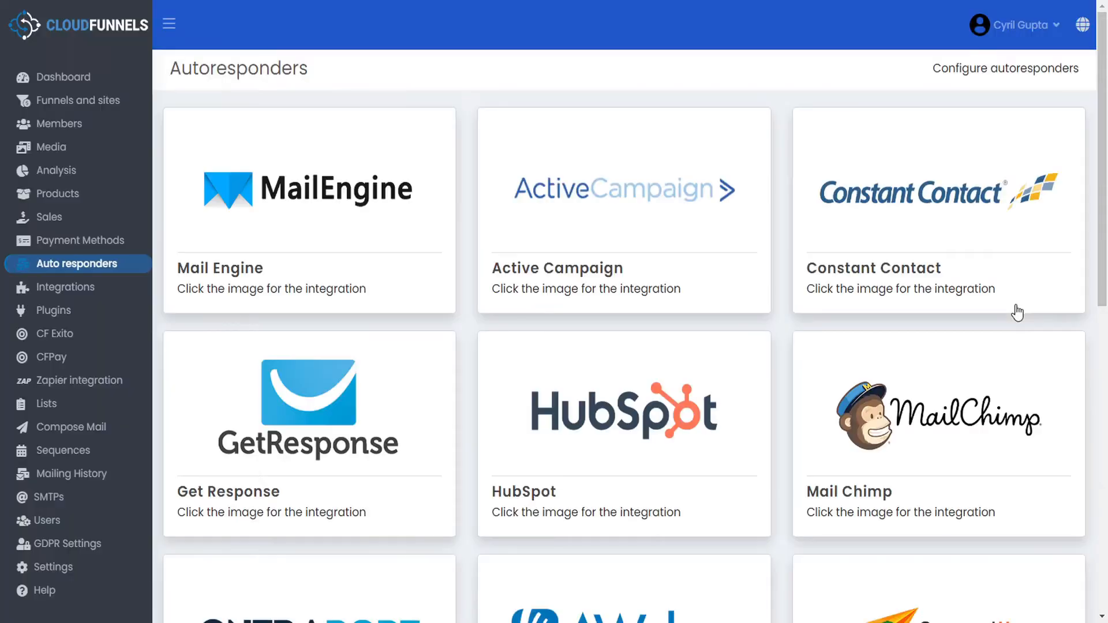
pyautogui.click(321, 210)
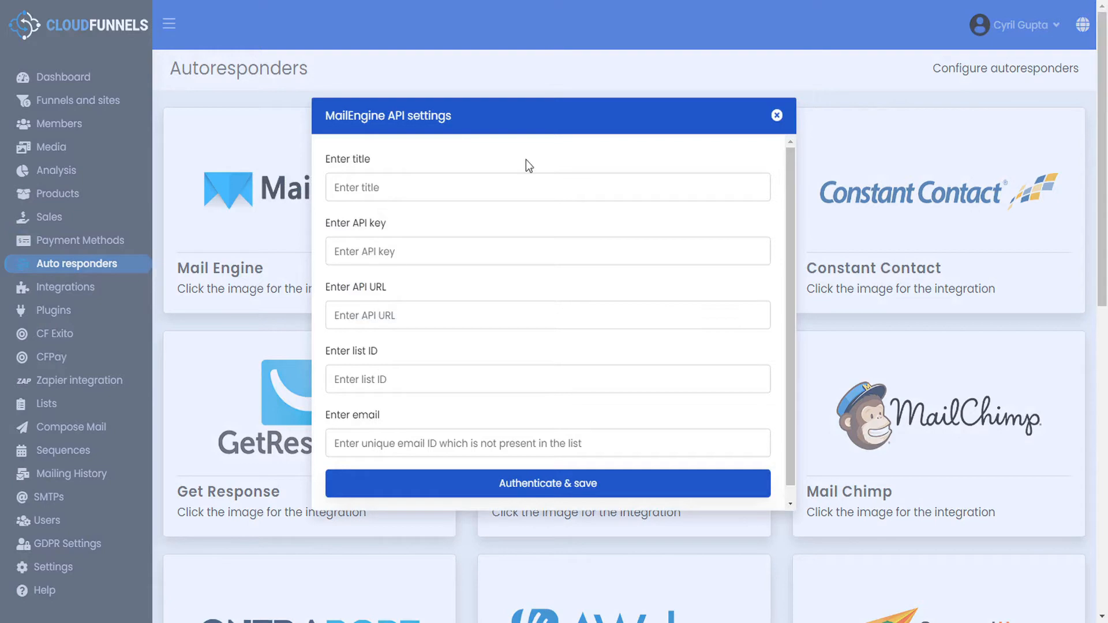
pyautogui.click(777, 115)
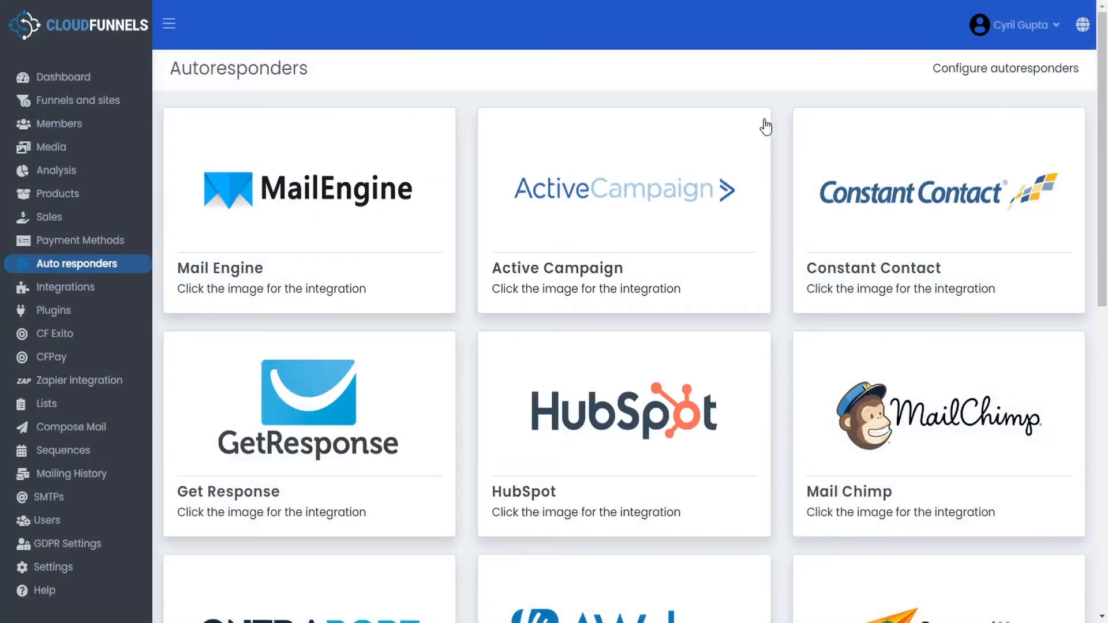
pyautogui.click(94, 294)
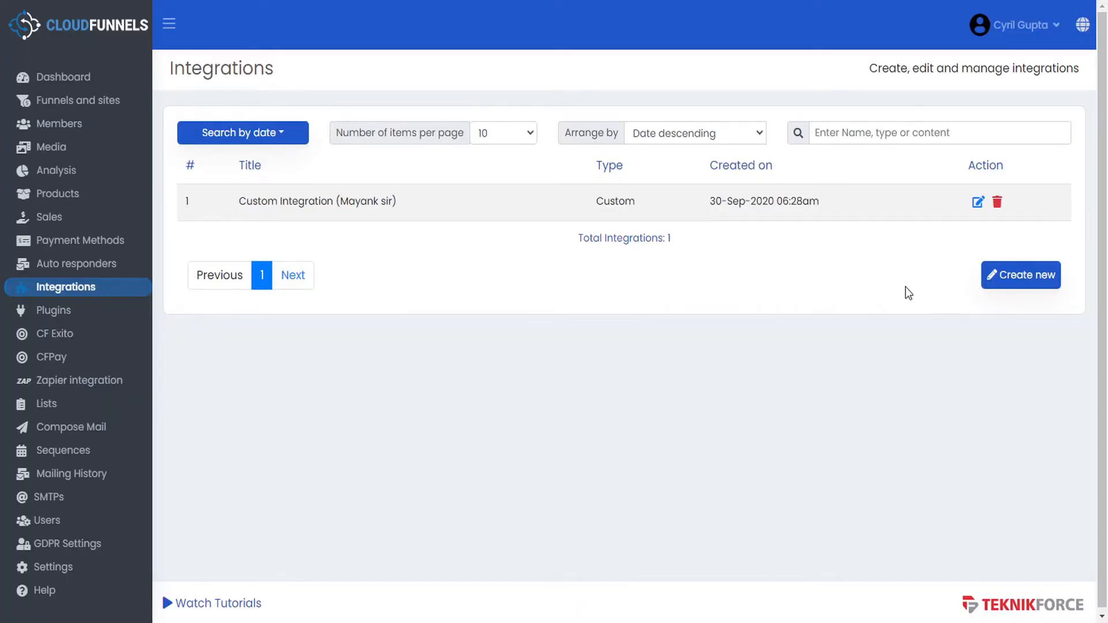
# - Inspect the custom integration form with script position Footer, unsaved, then view the five plugins
pyautogui.click(1021, 274)
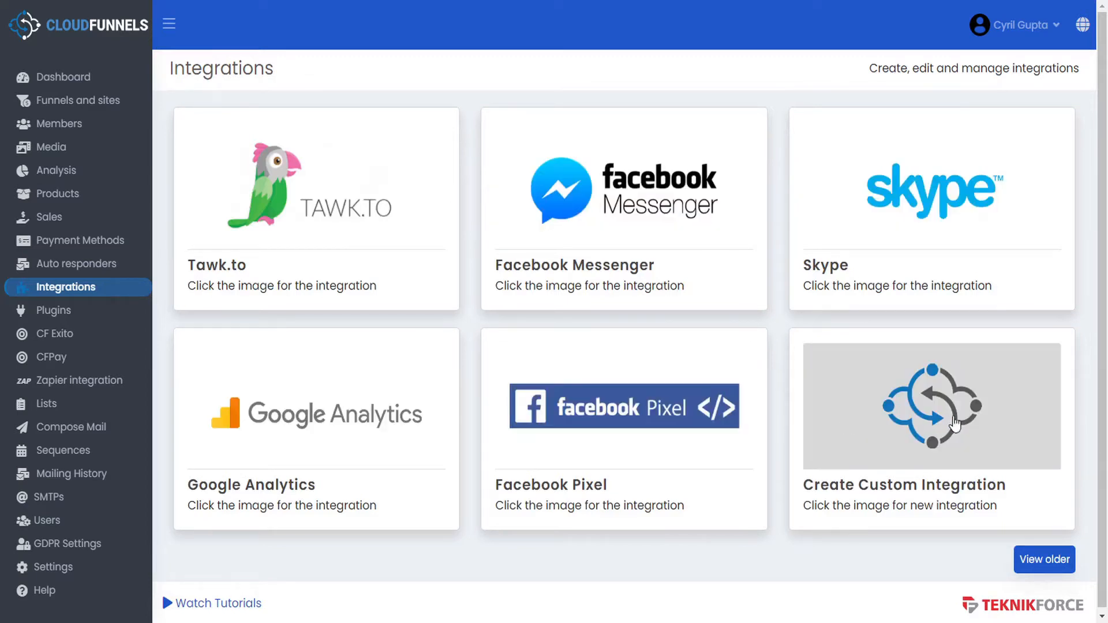
pyautogui.click(971, 425)
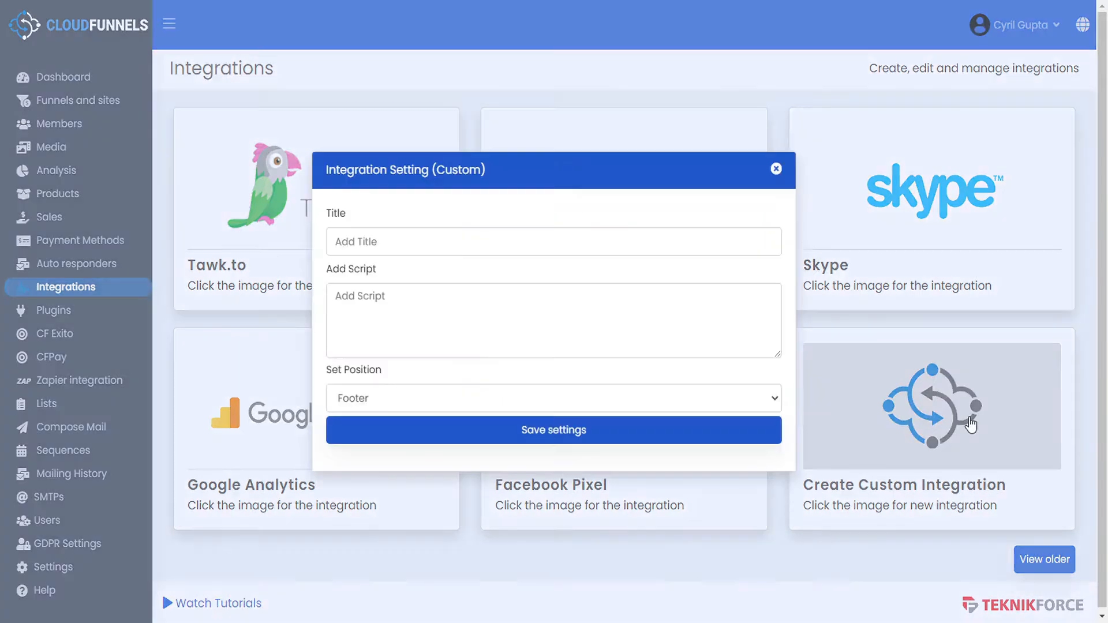
pyautogui.click(401, 410)
pyautogui.click(404, 400)
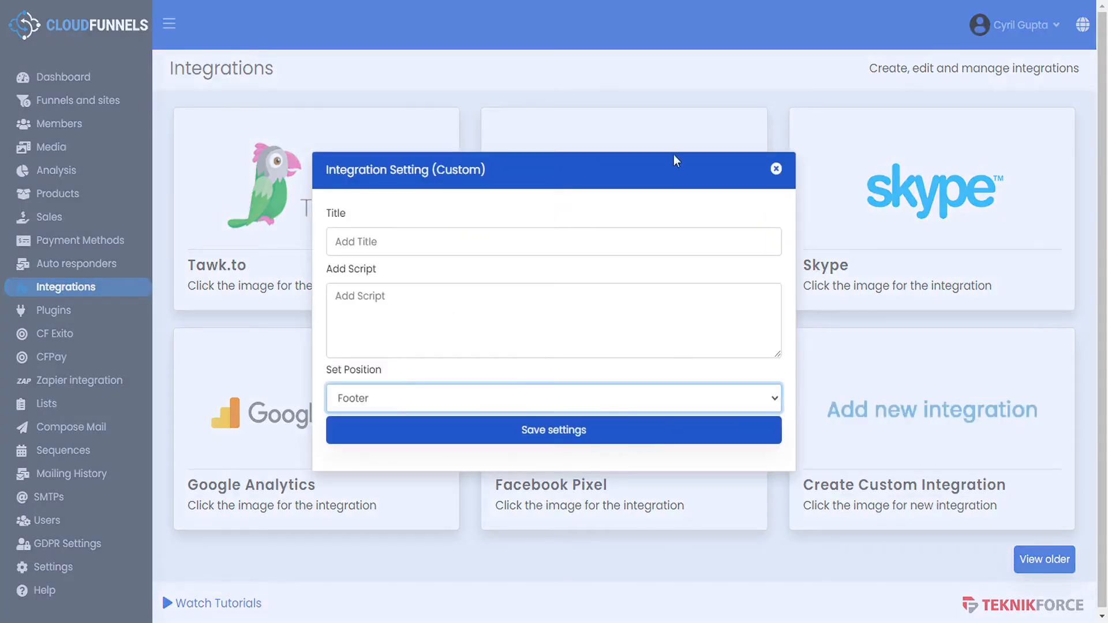
pyautogui.click(777, 170)
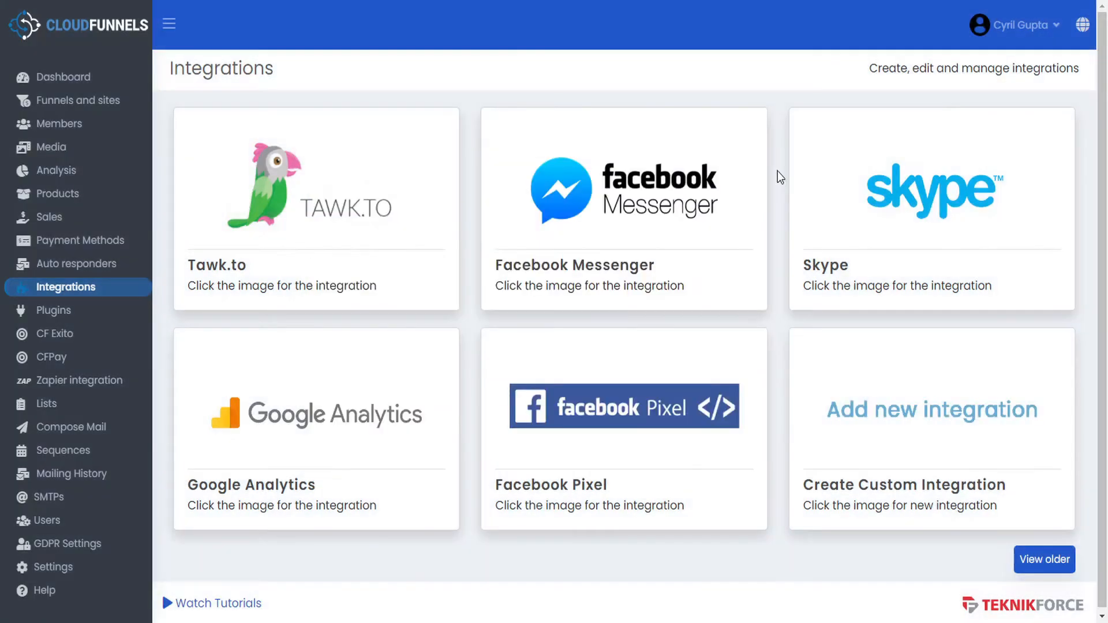
pyautogui.click(63, 314)
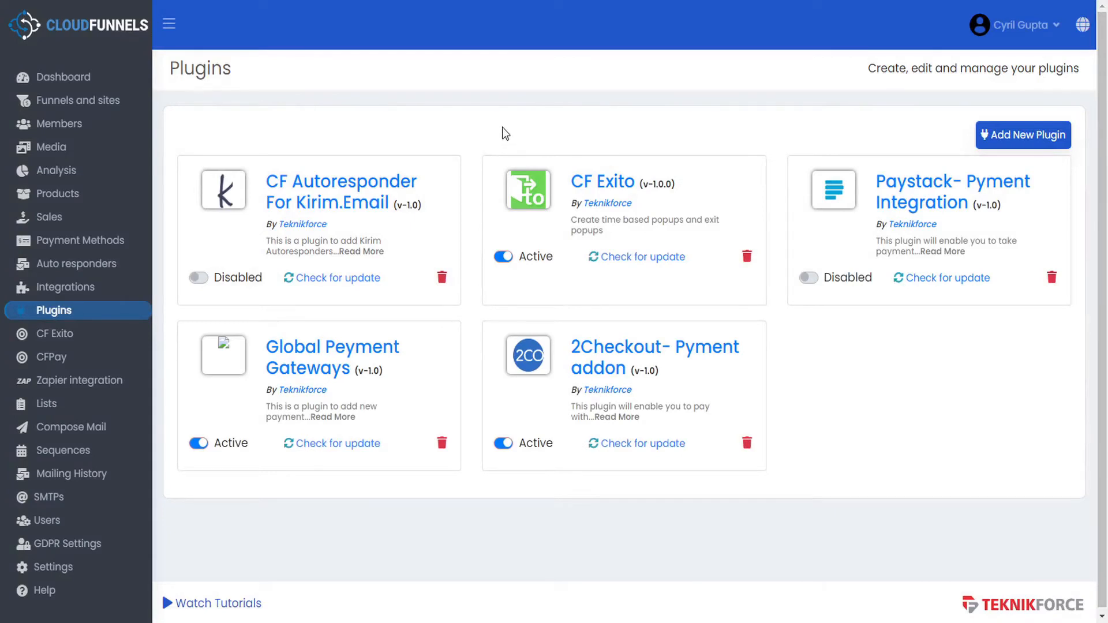
pyautogui.click(1024, 135)
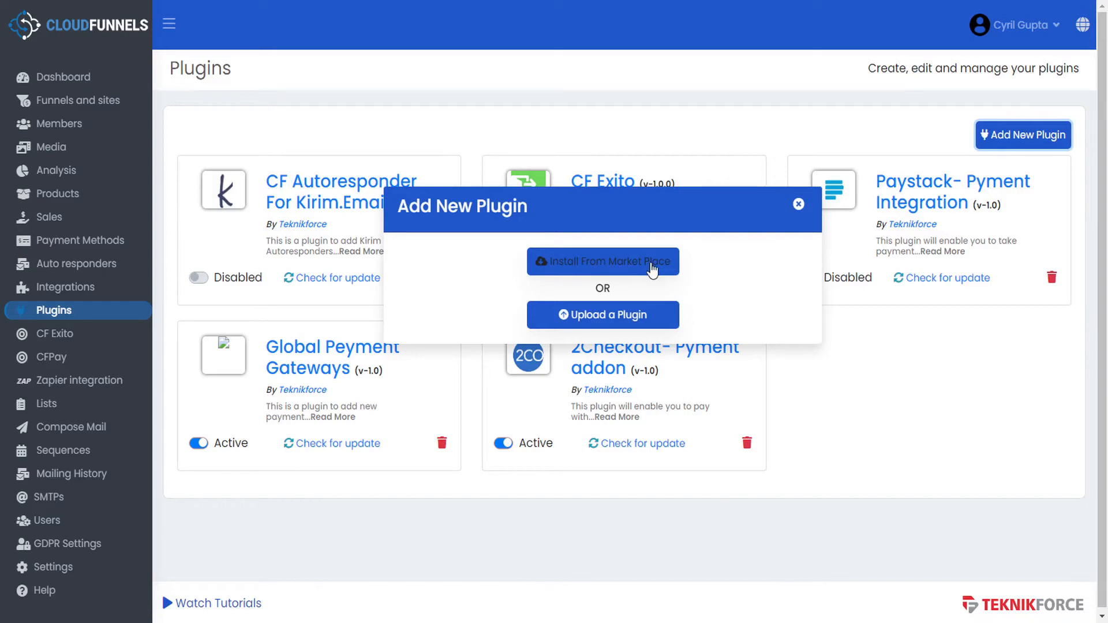
pyautogui.click(799, 205)
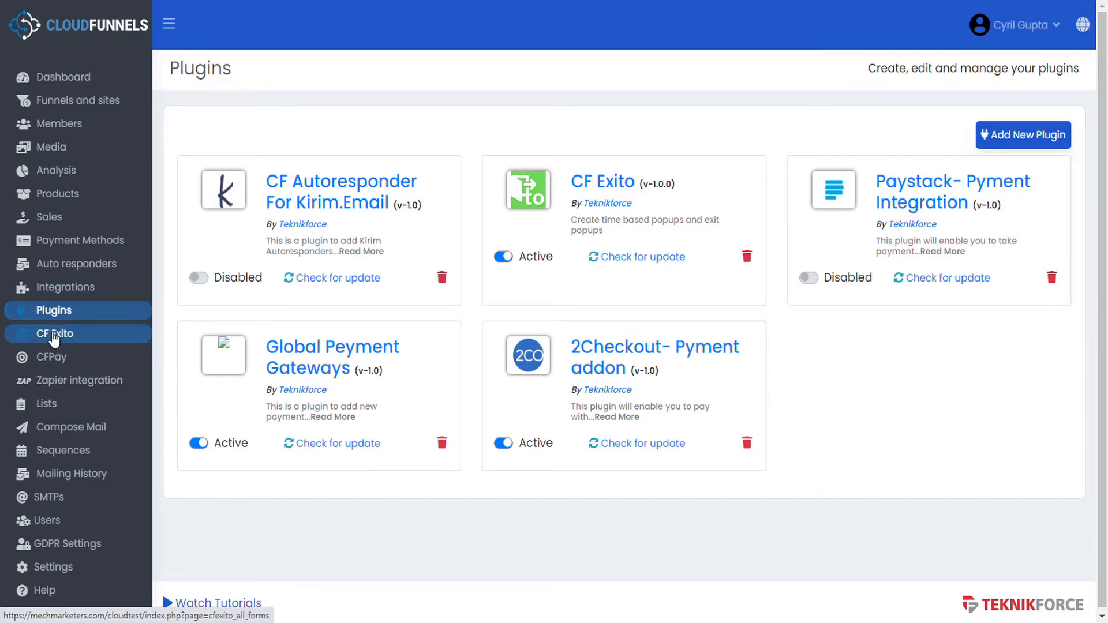
pyautogui.click(69, 385)
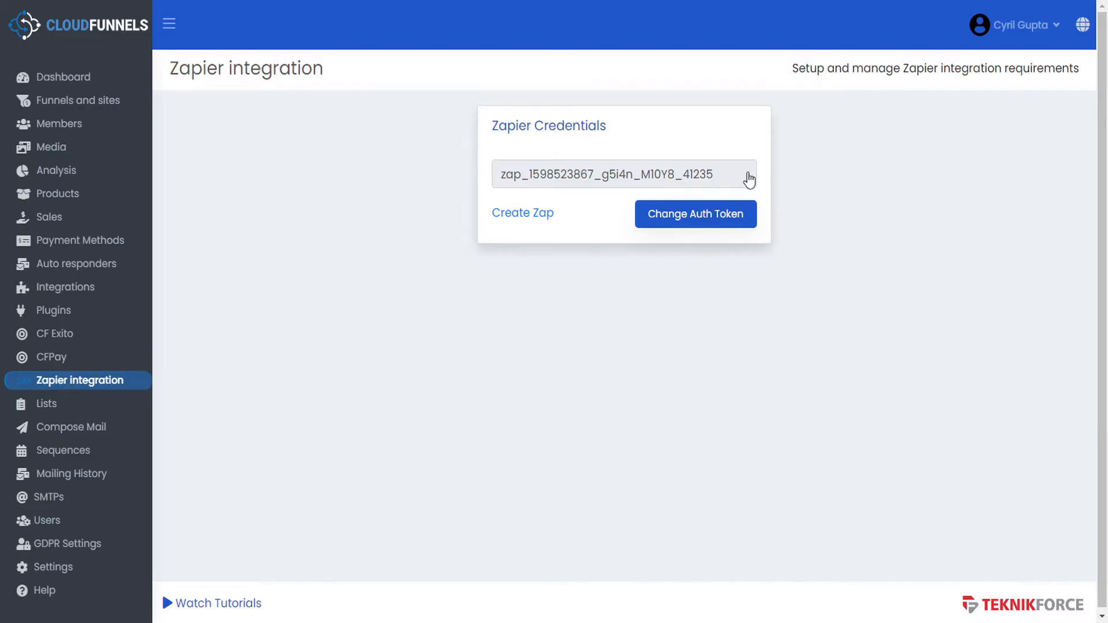
# - Show the Lists page with Freedom Sales and its 2 subscribers
pyautogui.click(50, 407)
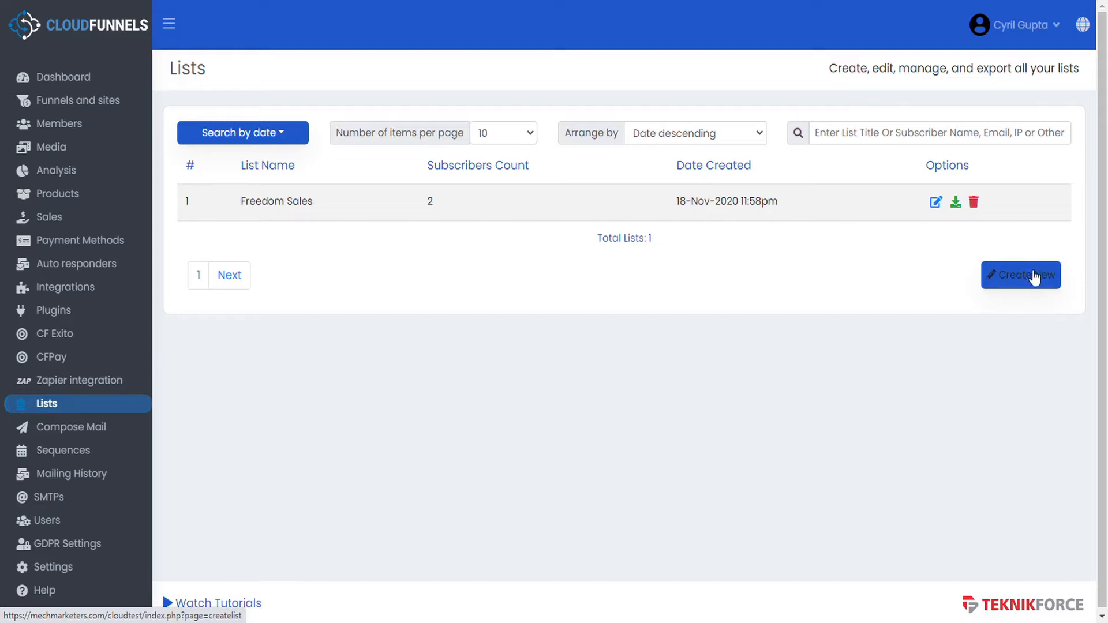
# - View Freedom Sales' subscribers and the Compose Mail form, then the Welcome to Freedom sequence record
pyautogui.click(937, 203)
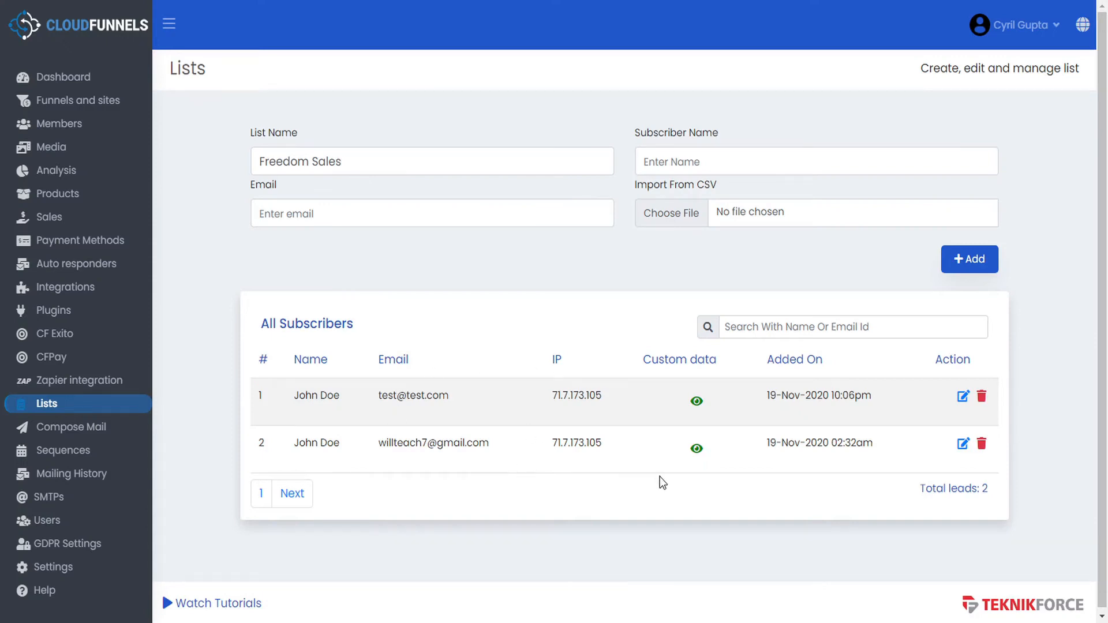
pyautogui.click(108, 432)
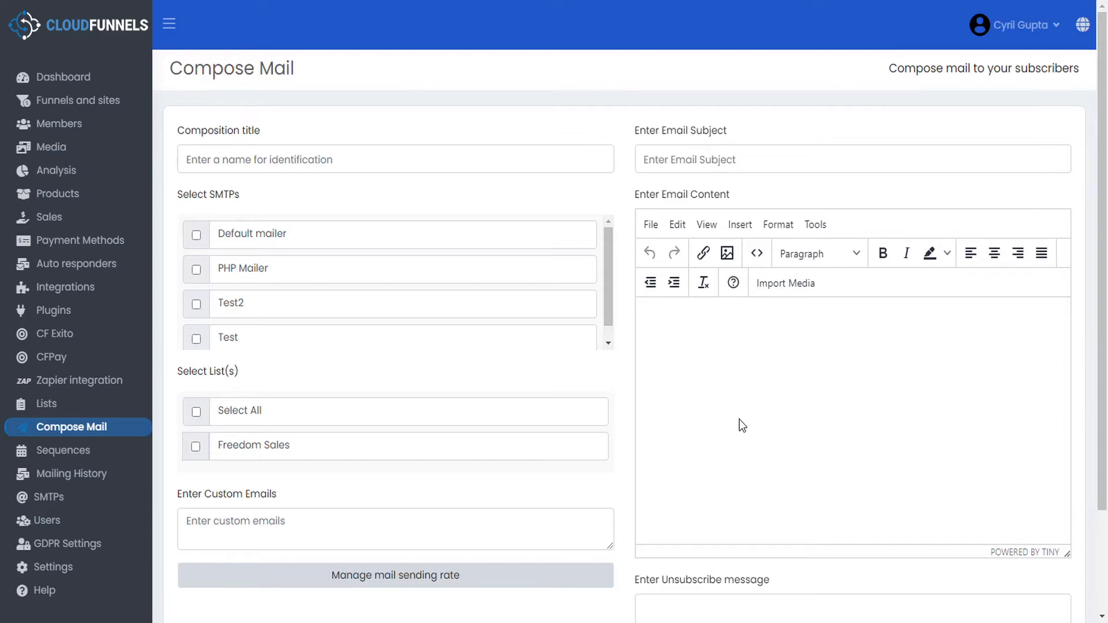
pyautogui.click(48, 453)
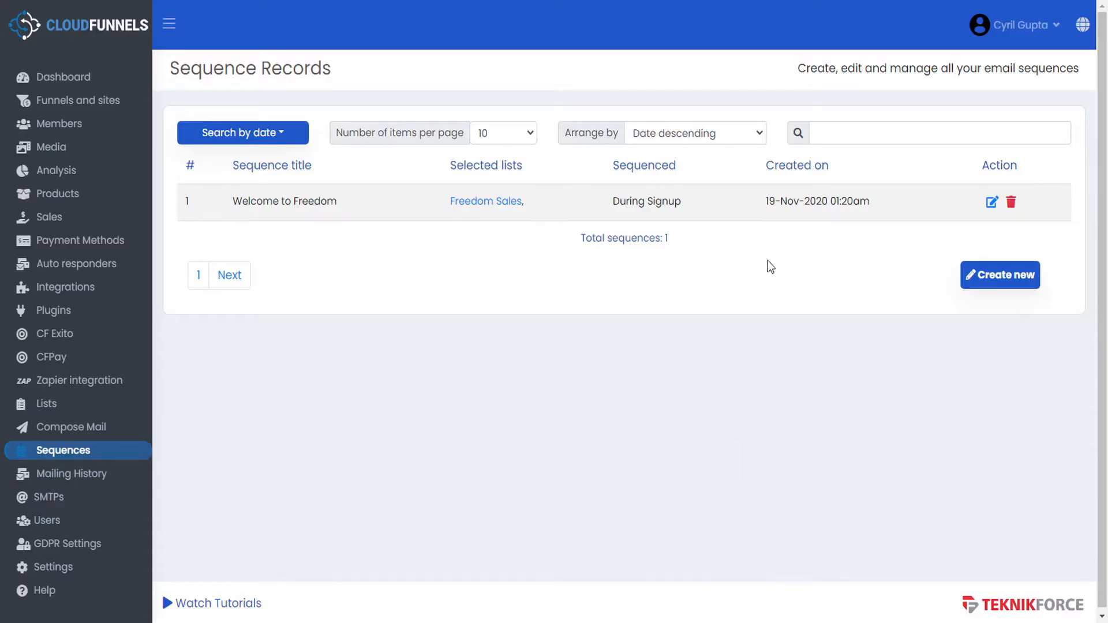
# - Check a new sequence's send-timing and list options unchanged, then view the Mail Reports
pyautogui.click(1010, 276)
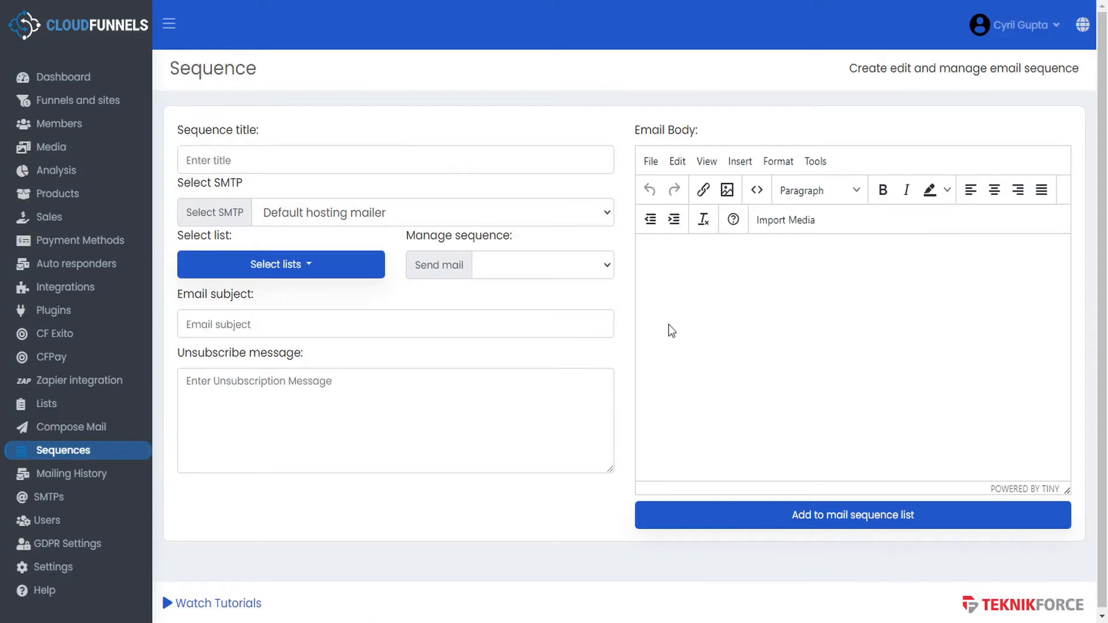
pyautogui.click(606, 267)
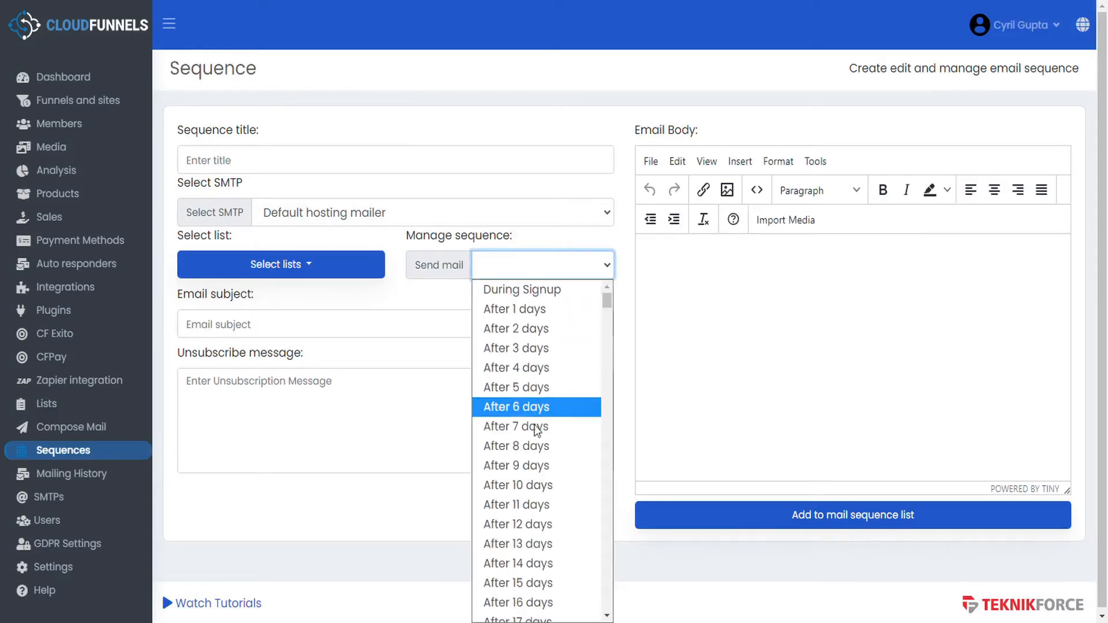
pyautogui.click(308, 269)
pyautogui.click(308, 268)
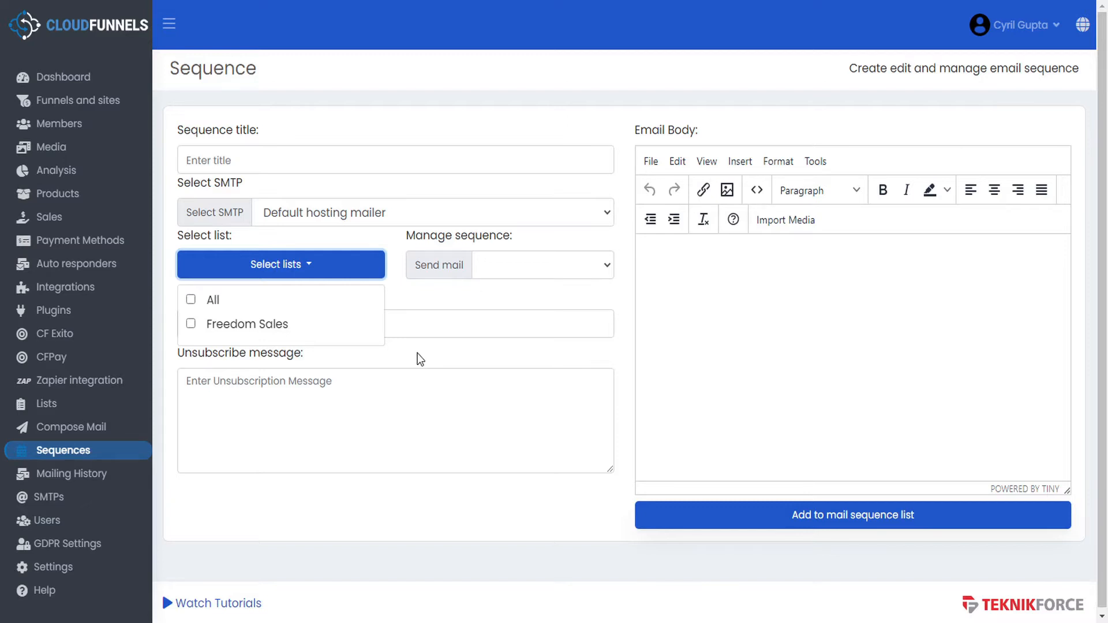
pyautogui.click(92, 472)
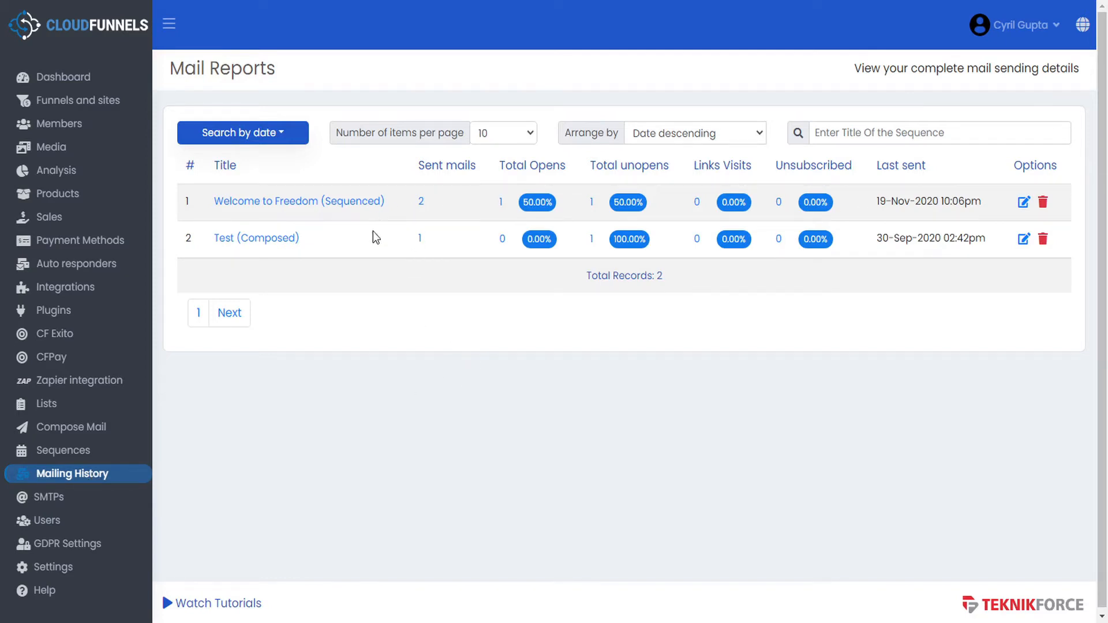
# - Open the SMTP Records page, which lists the Test2 and Test mail server setups
pyautogui.click(60, 503)
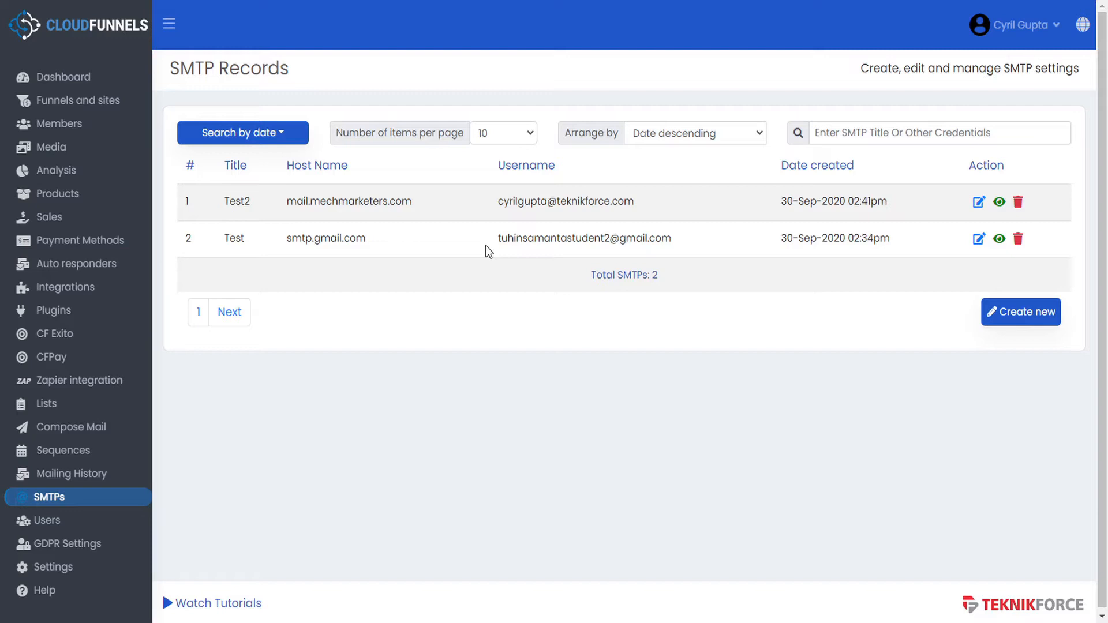
# - Start a new user on the Users page and scroll through the page-permission dropdown
pyautogui.click(57, 524)
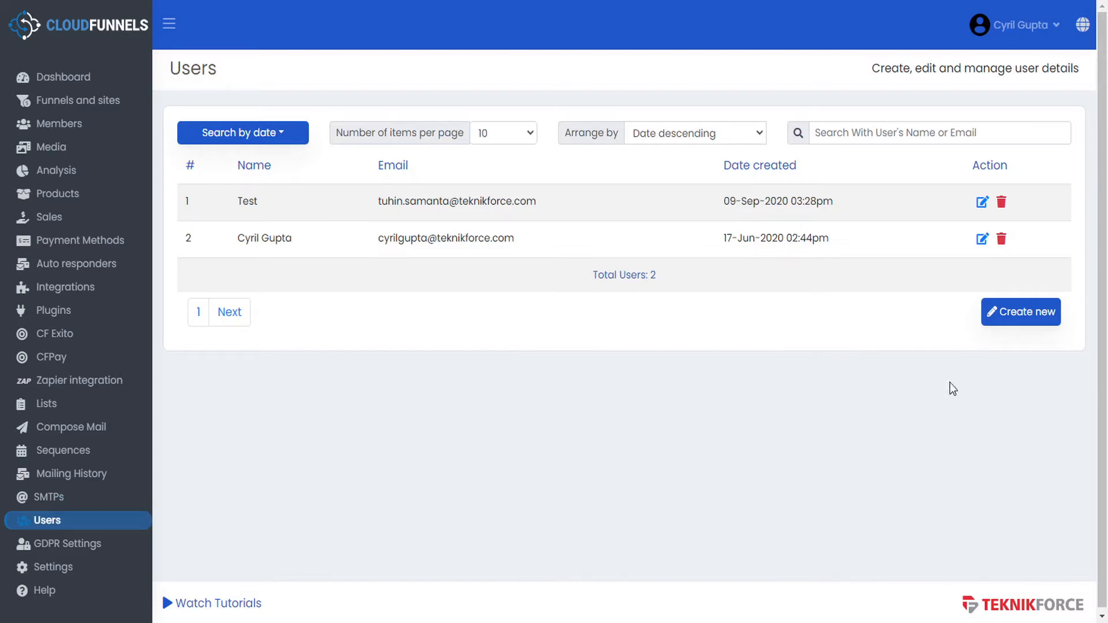
pyautogui.click(1037, 312)
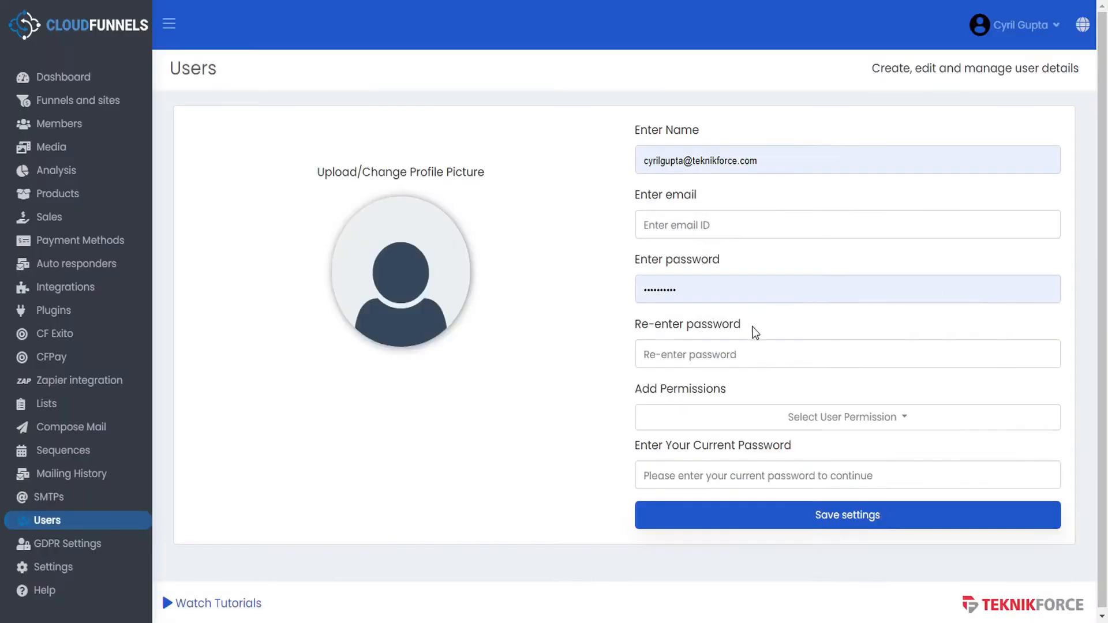
pyautogui.click(735, 416)
pyautogui.scroll(-6, 731, 214)
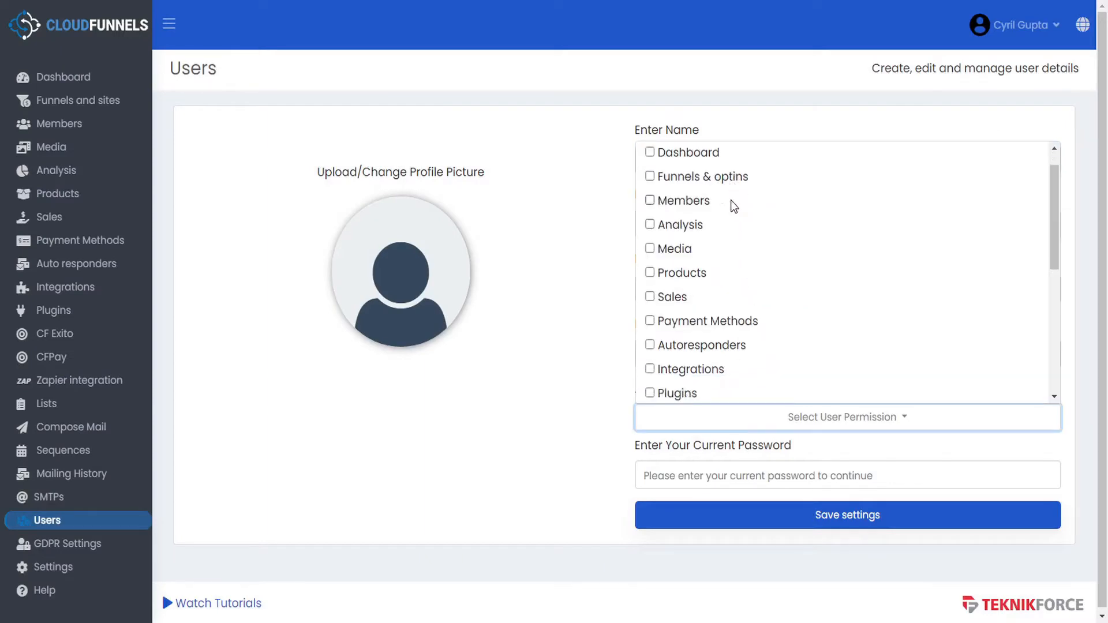
pyautogui.scroll(6, 768, 283)
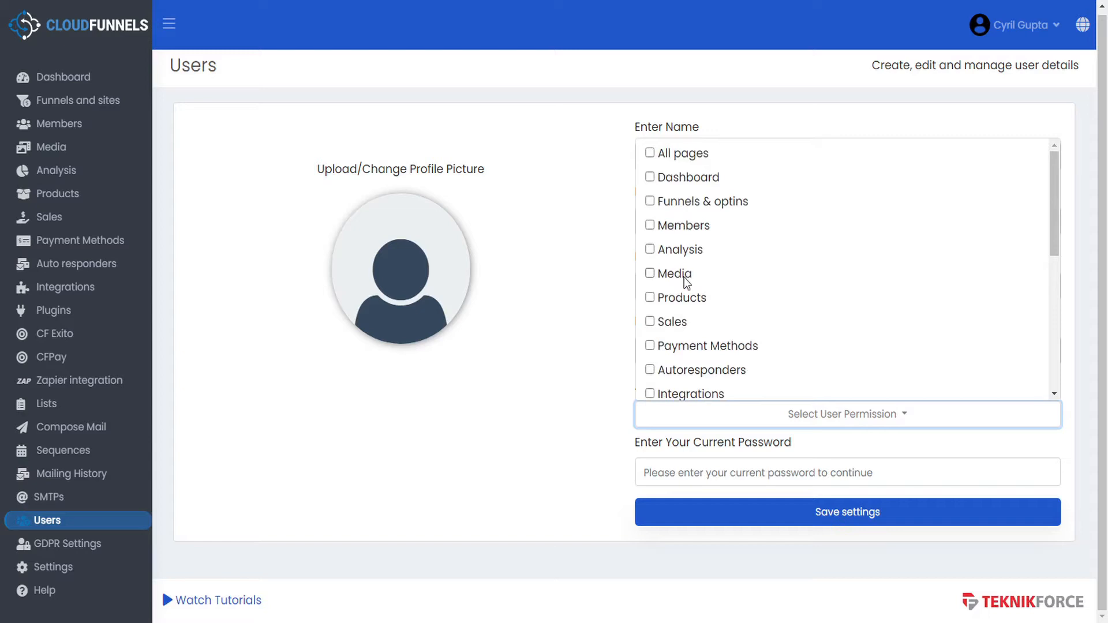
pyautogui.scroll(-2, 687, 283)
pyautogui.scroll(-5, 687, 283)
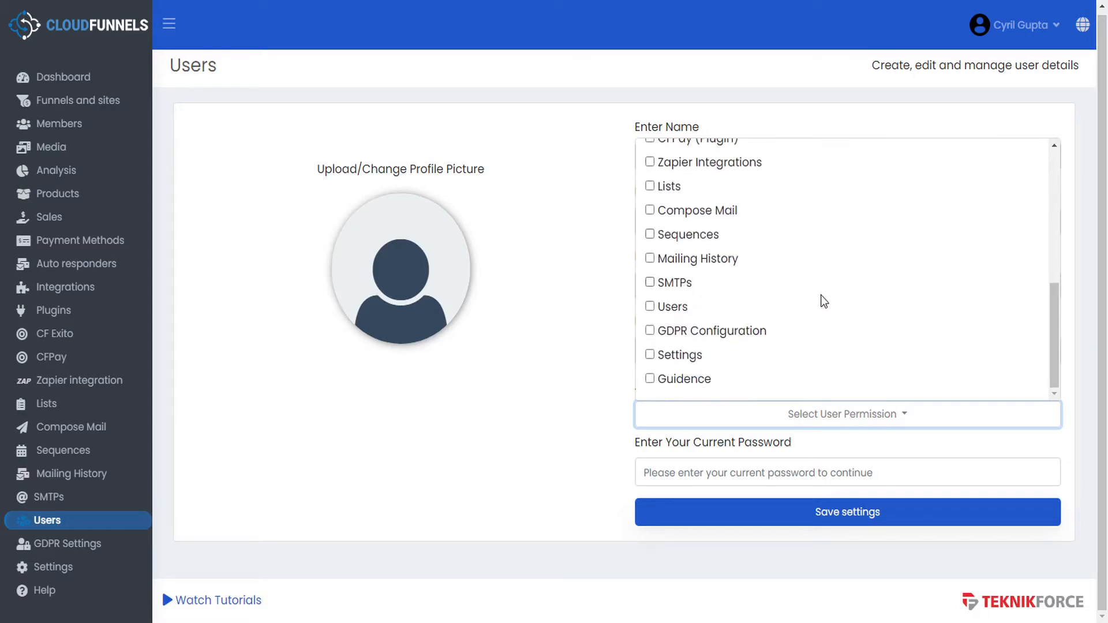
# - Review the GDPR settings and cookie consent records, then open General Settings
pyautogui.click(81, 545)
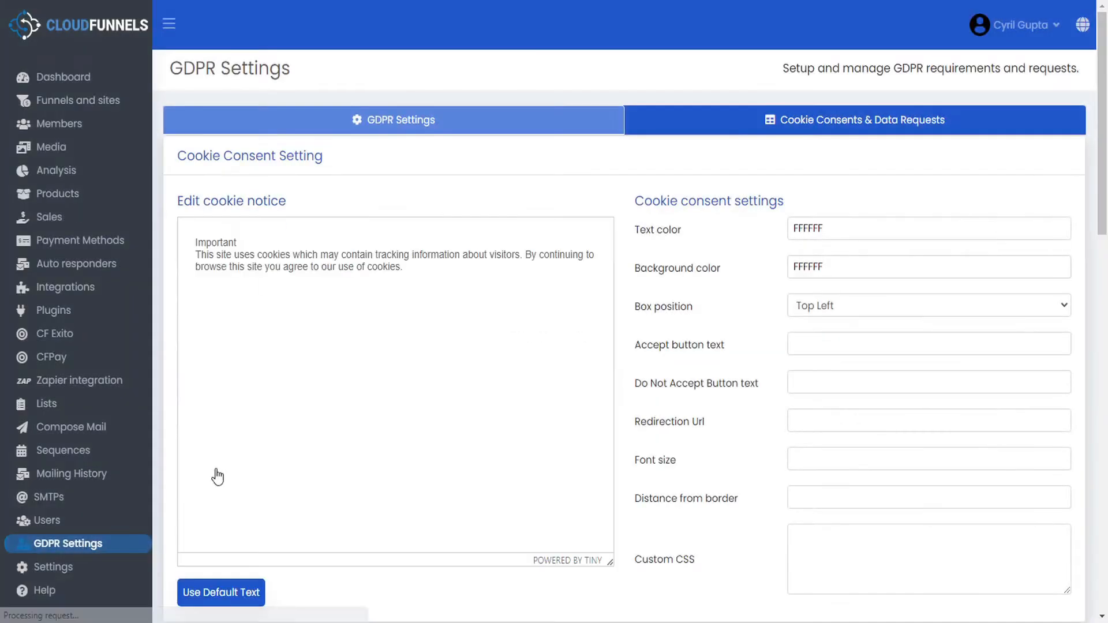
pyautogui.scroll(-10, 626, 382)
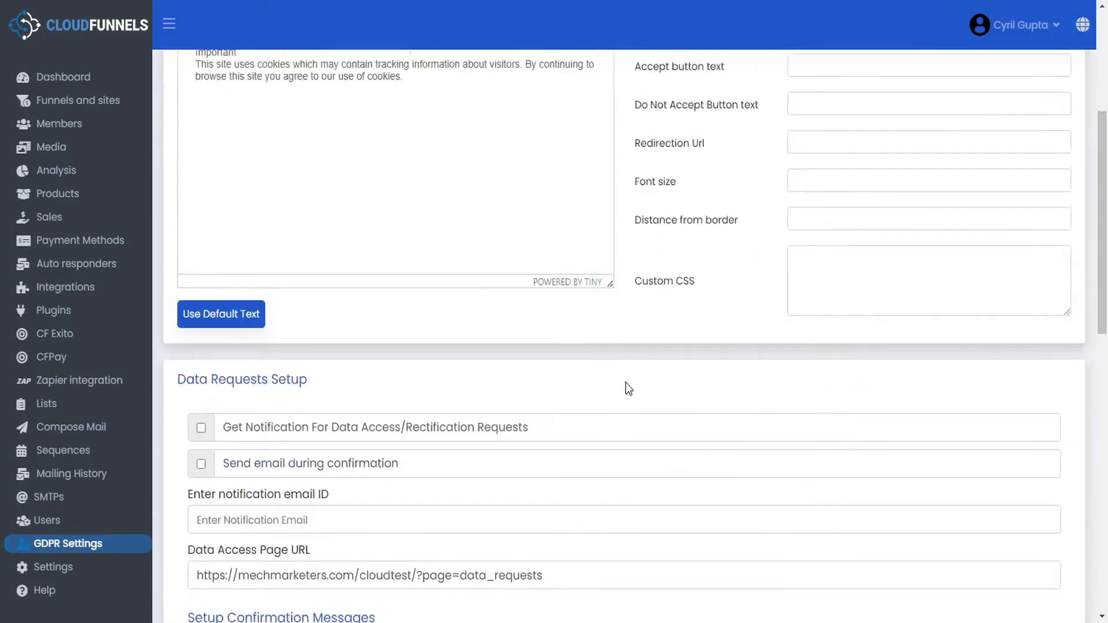
pyautogui.scroll(-5, 625, 383)
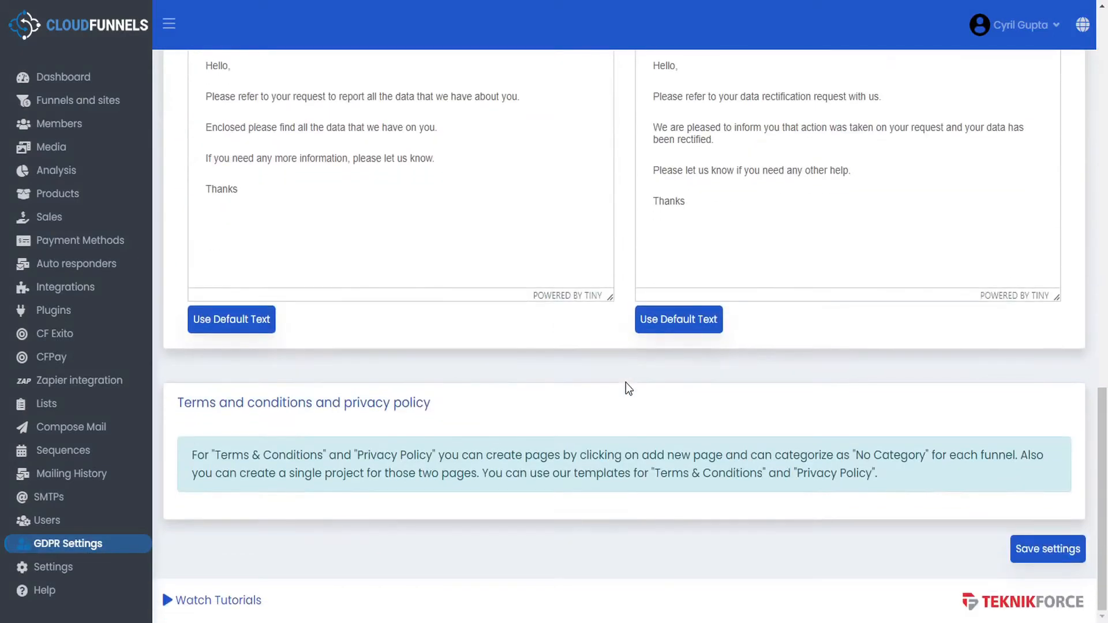
pyautogui.scroll(8, 626, 383)
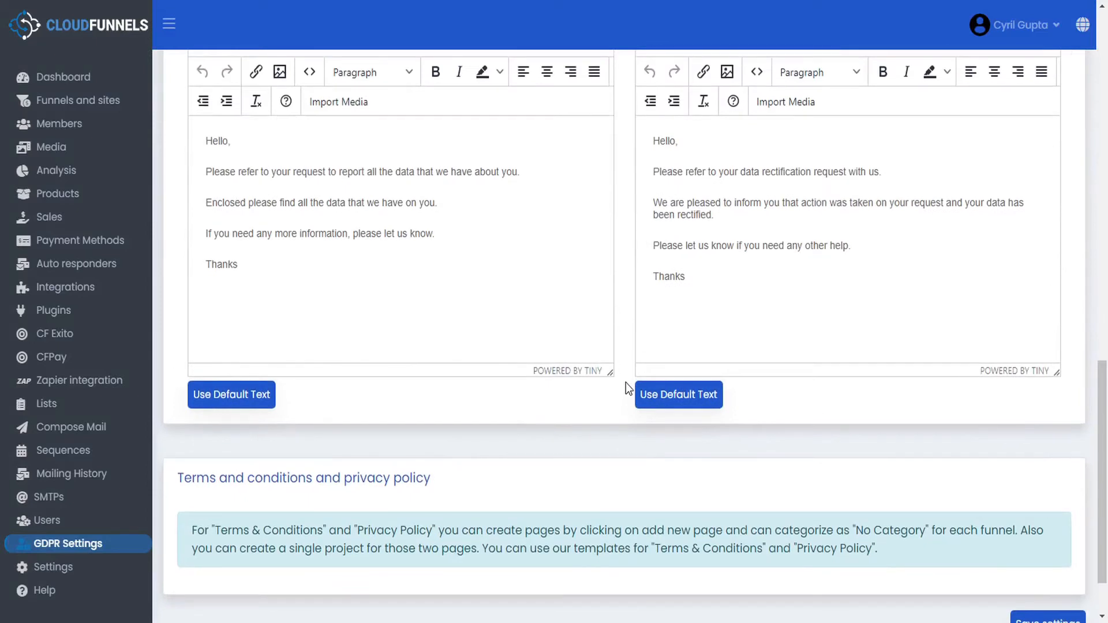
pyautogui.scroll(5, 626, 383)
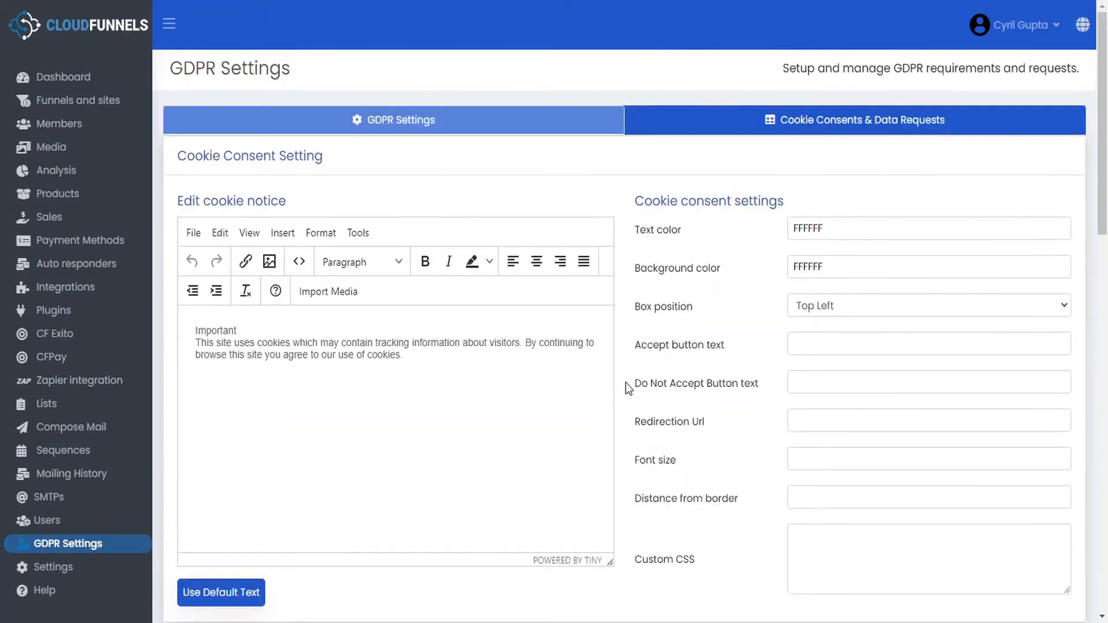
pyautogui.click(835, 123)
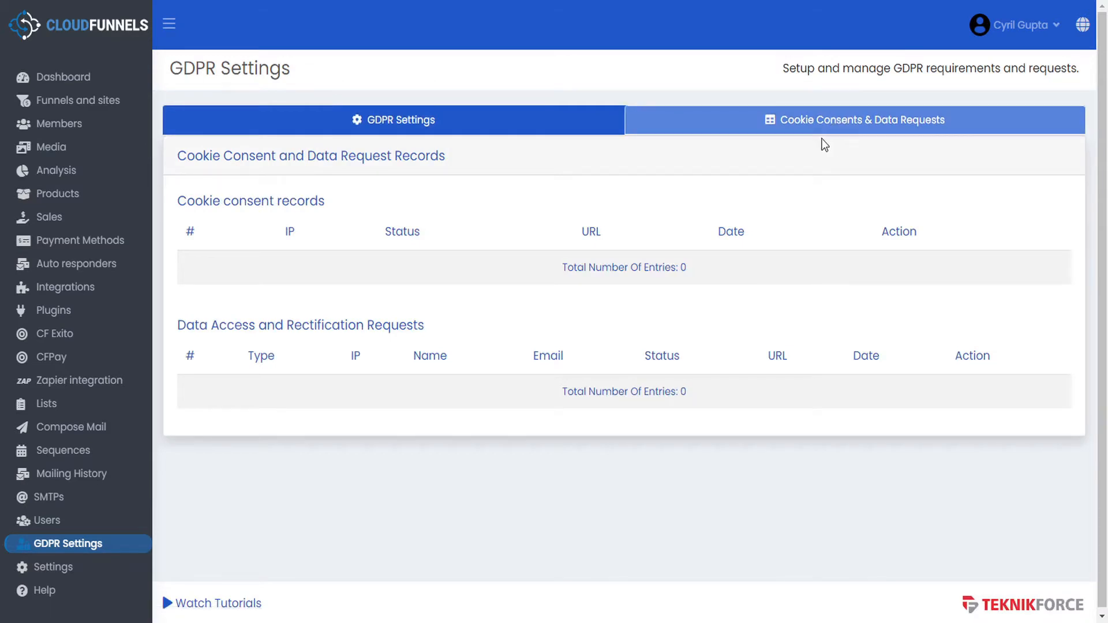
pyautogui.click(69, 570)
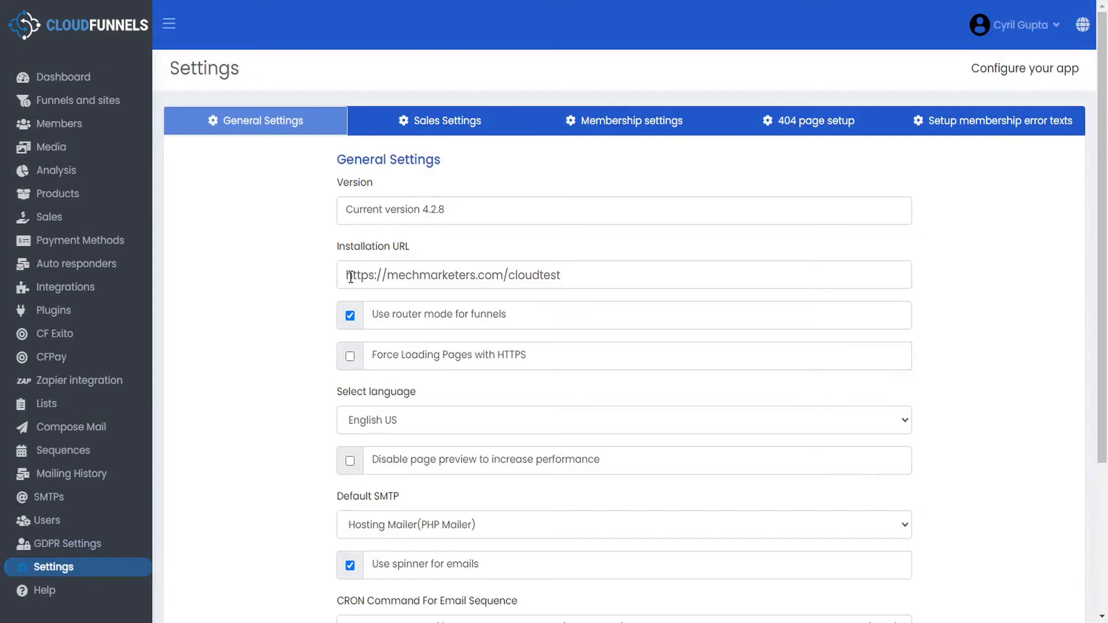
# - Scroll through General Settings and show Sales Settings with Hosting Mailer notifications and the COD OTP email
pyautogui.scroll(-3, 302, 305)
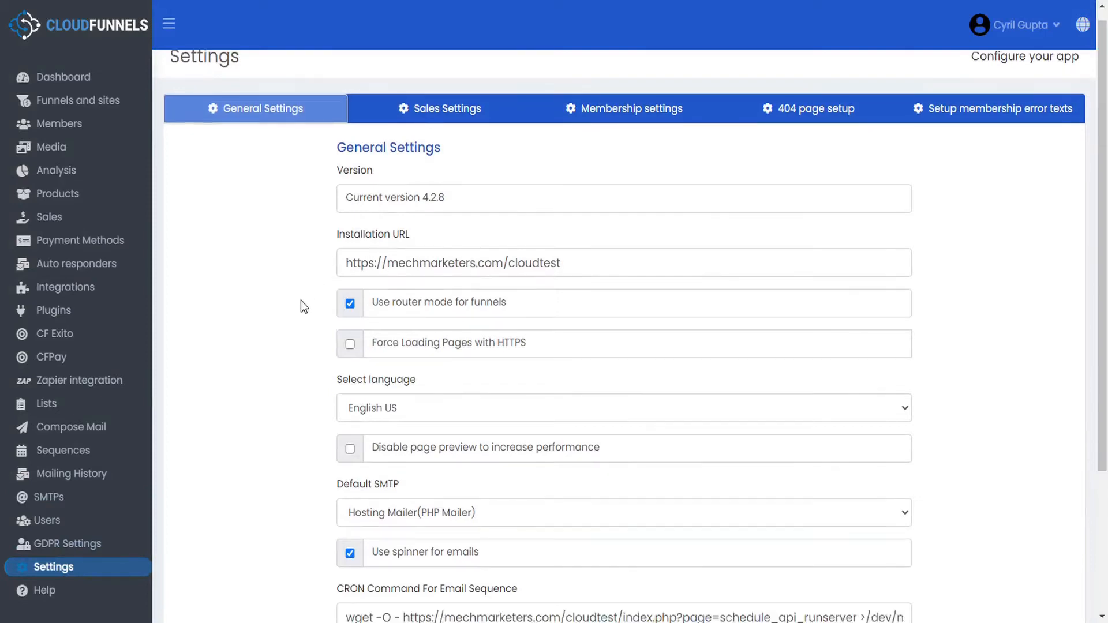
pyautogui.scroll(3, 301, 300)
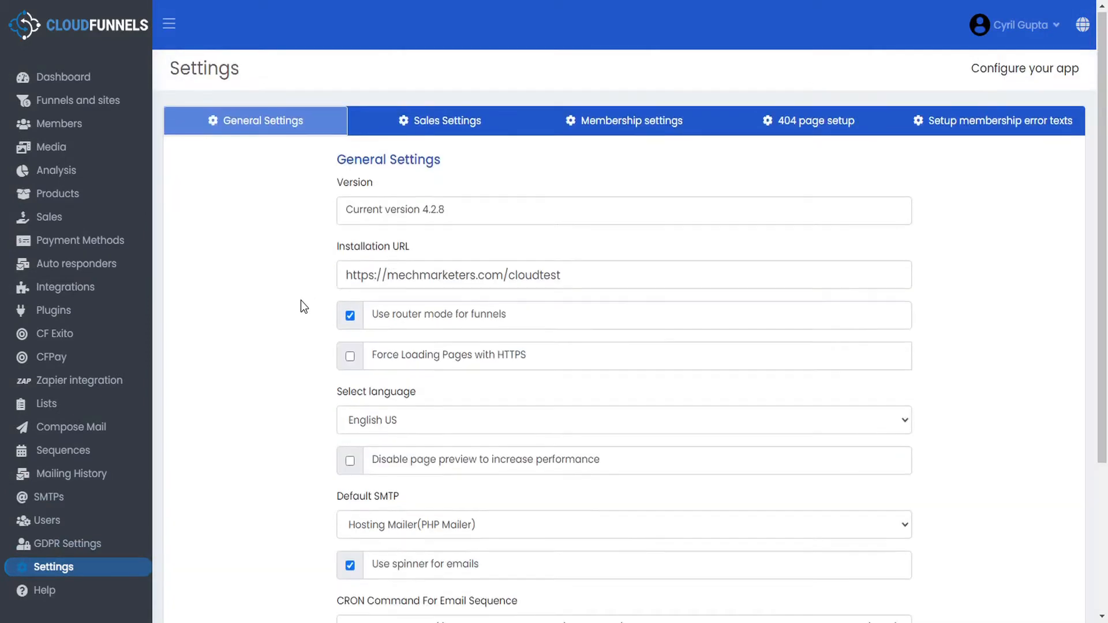
pyautogui.click(449, 125)
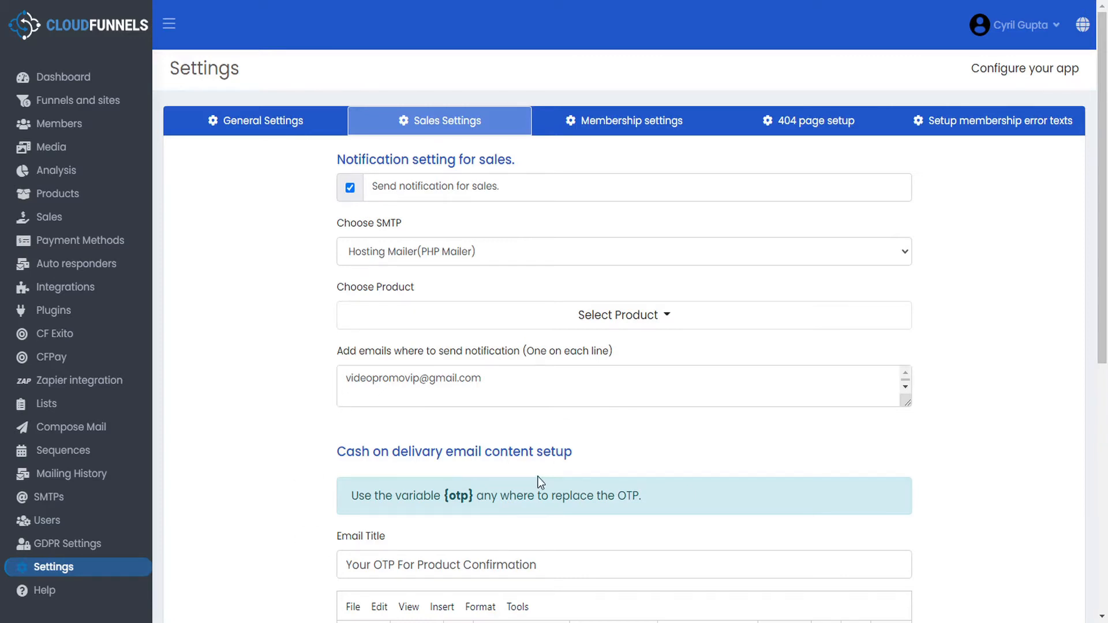
# - View the Membership, 404 page and membership error text settings, then go to Help
pyautogui.click(638, 133)
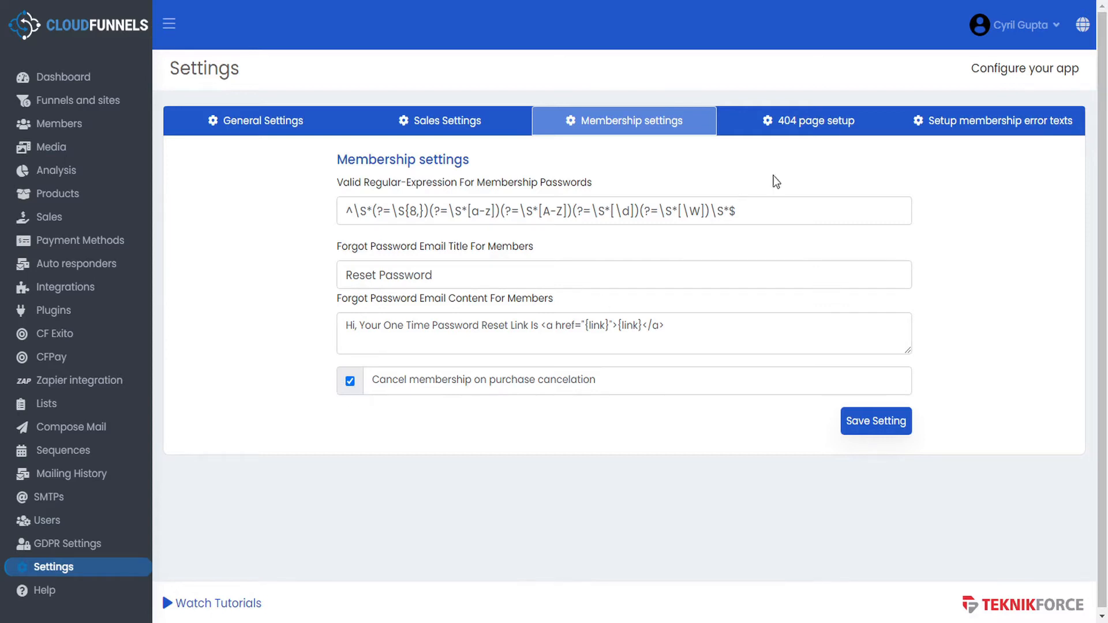
pyautogui.click(810, 133)
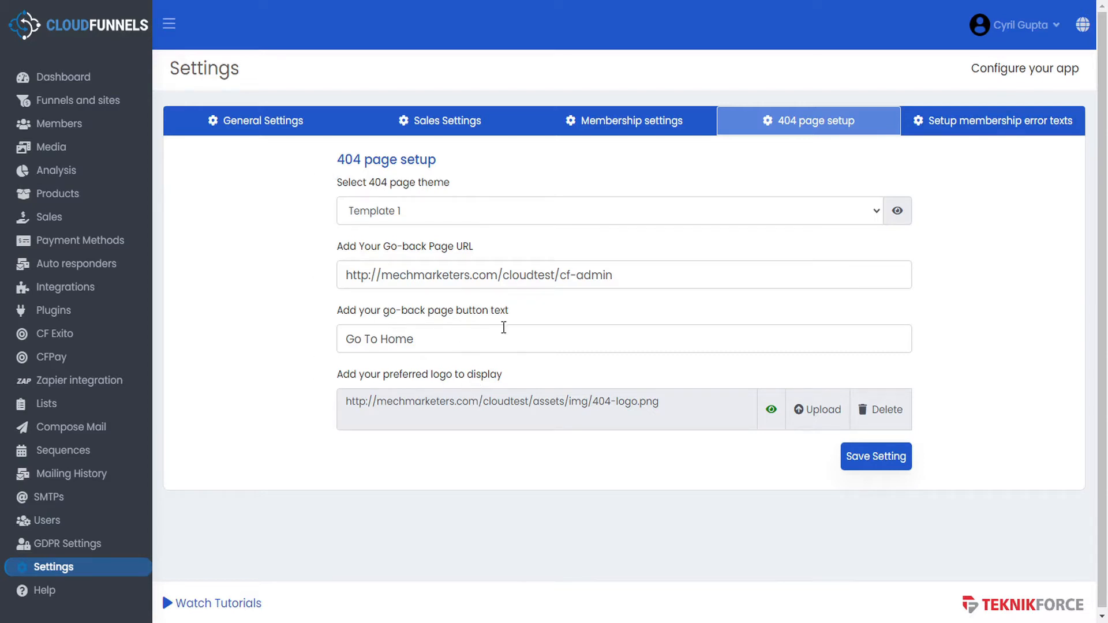
pyautogui.click(965, 132)
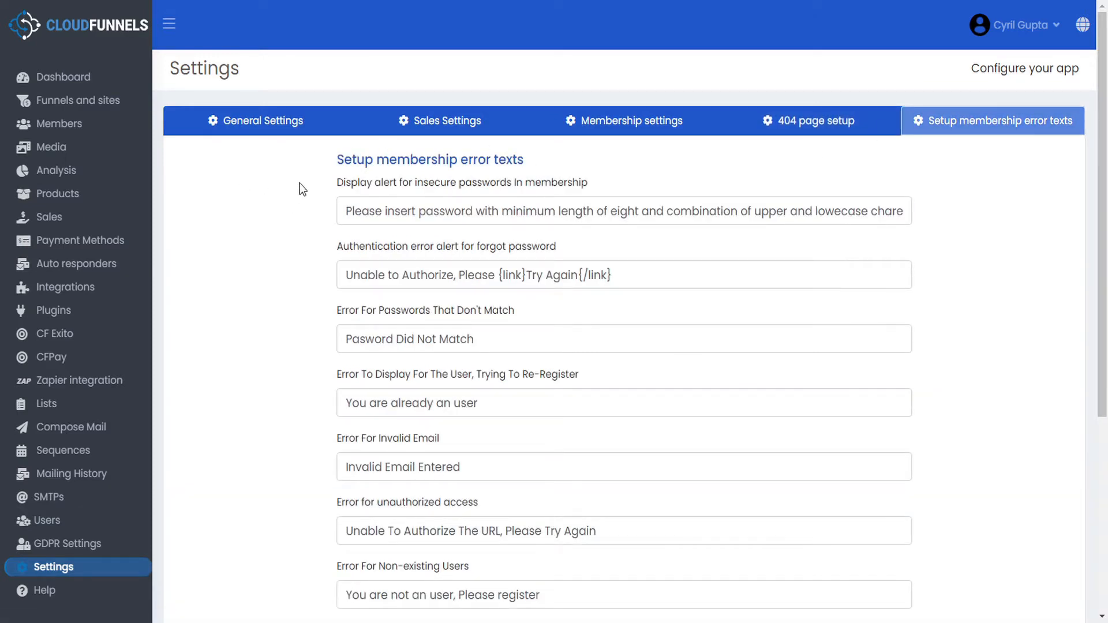
pyautogui.scroll(-5, 307, 211)
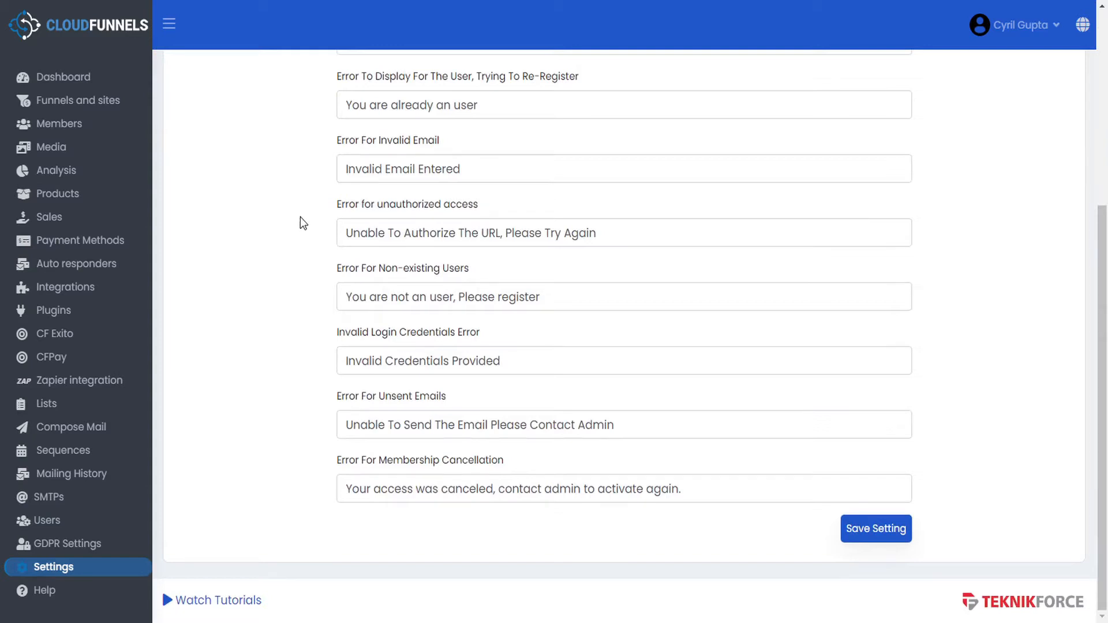
pyautogui.click(52, 600)
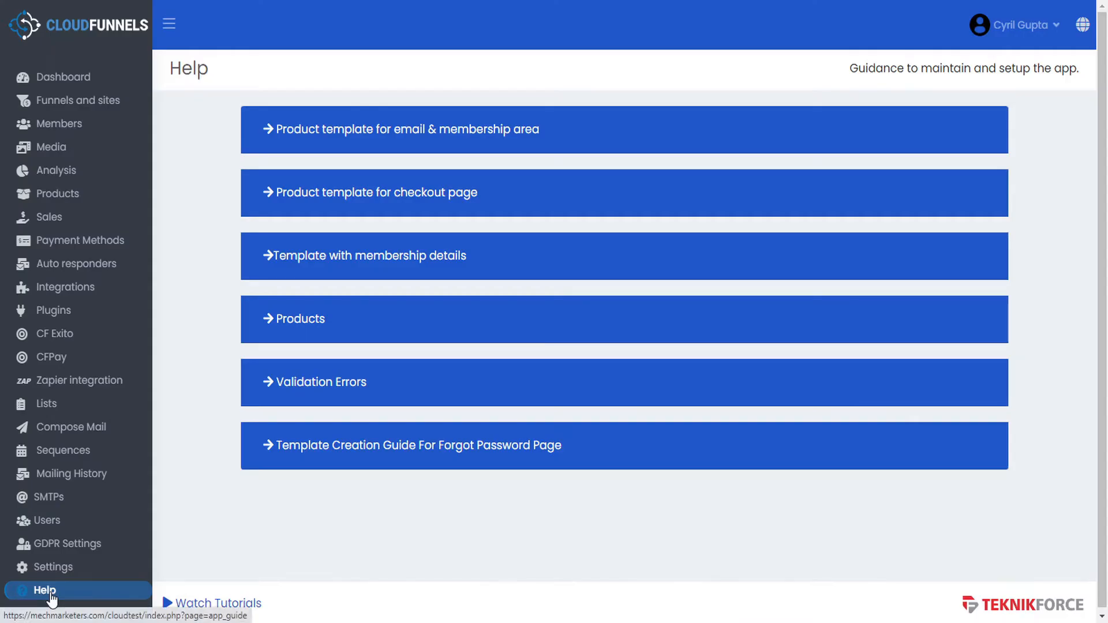
# - Expand and collapse the email & membership, checkout page and membership details template guides
pyautogui.click(273, 135)
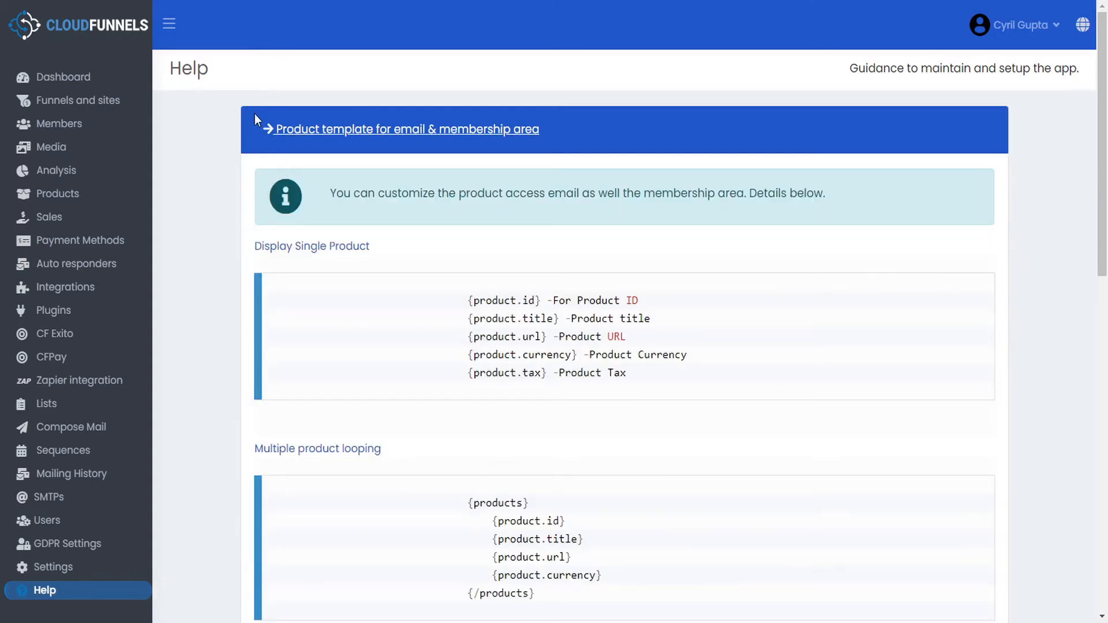
pyautogui.click(267, 130)
pyautogui.click(265, 199)
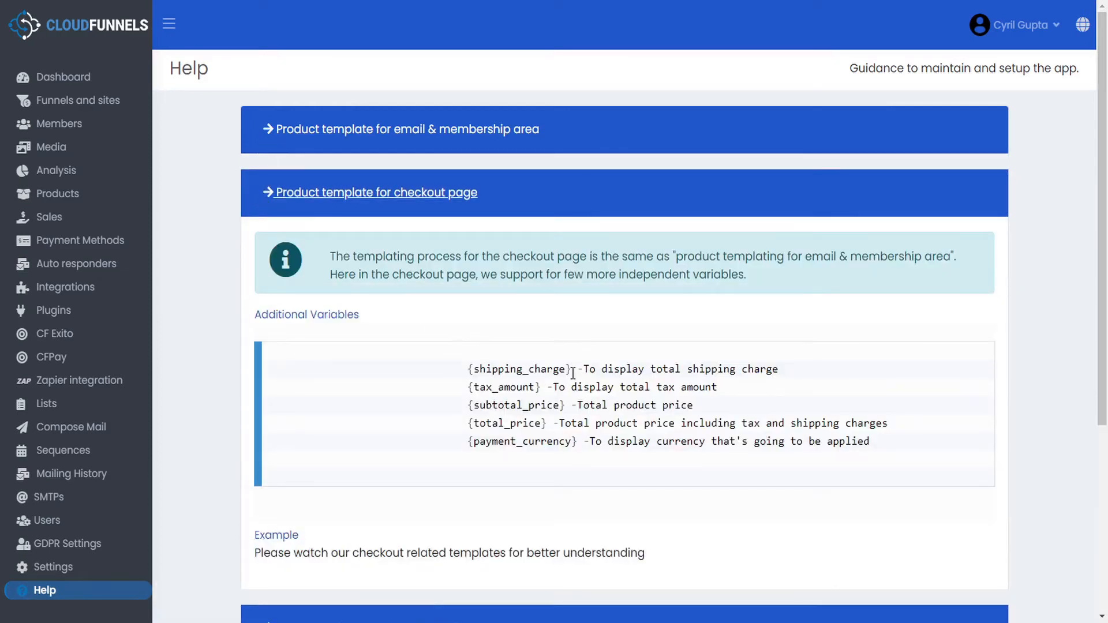
pyautogui.click(268, 192)
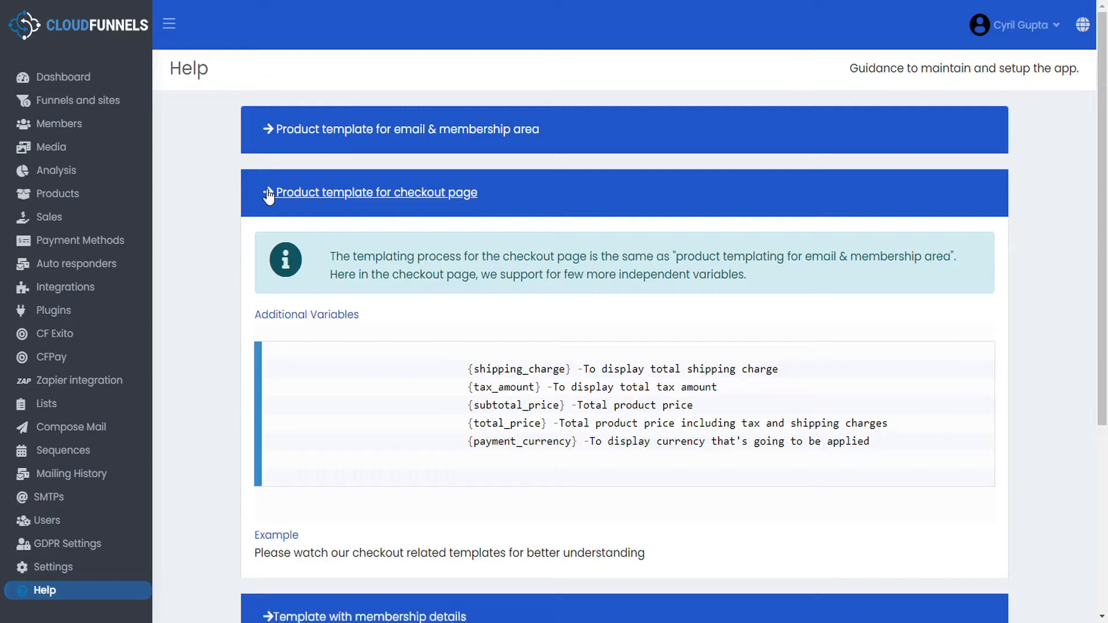
pyautogui.click(266, 261)
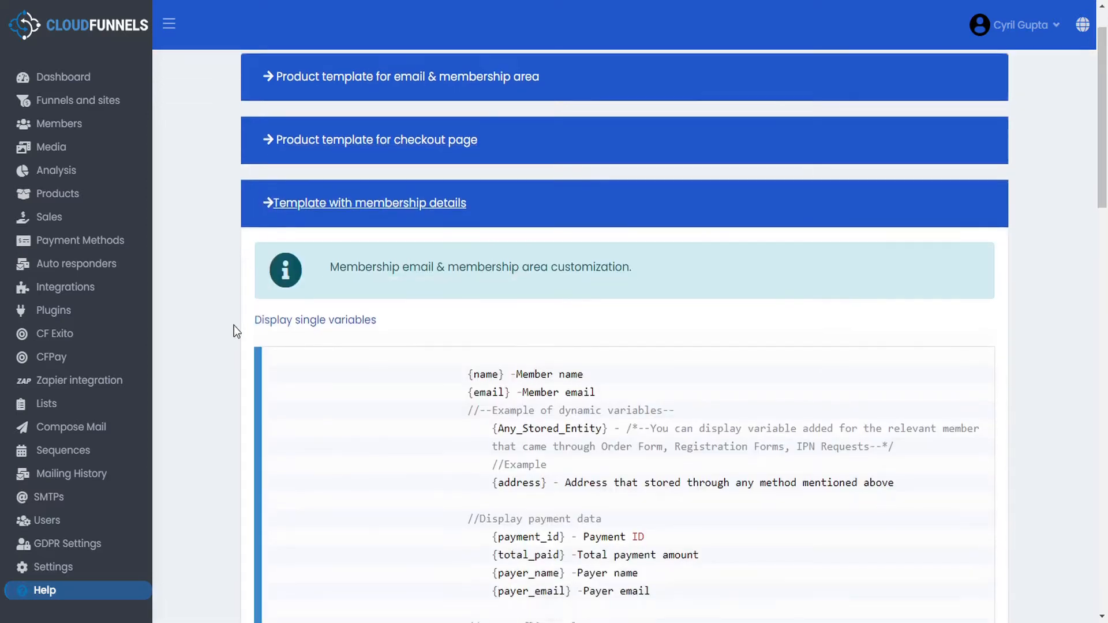
pyautogui.scroll(-2, 234, 325)
pyautogui.scroll(2, 258, 276)
pyautogui.click(266, 264)
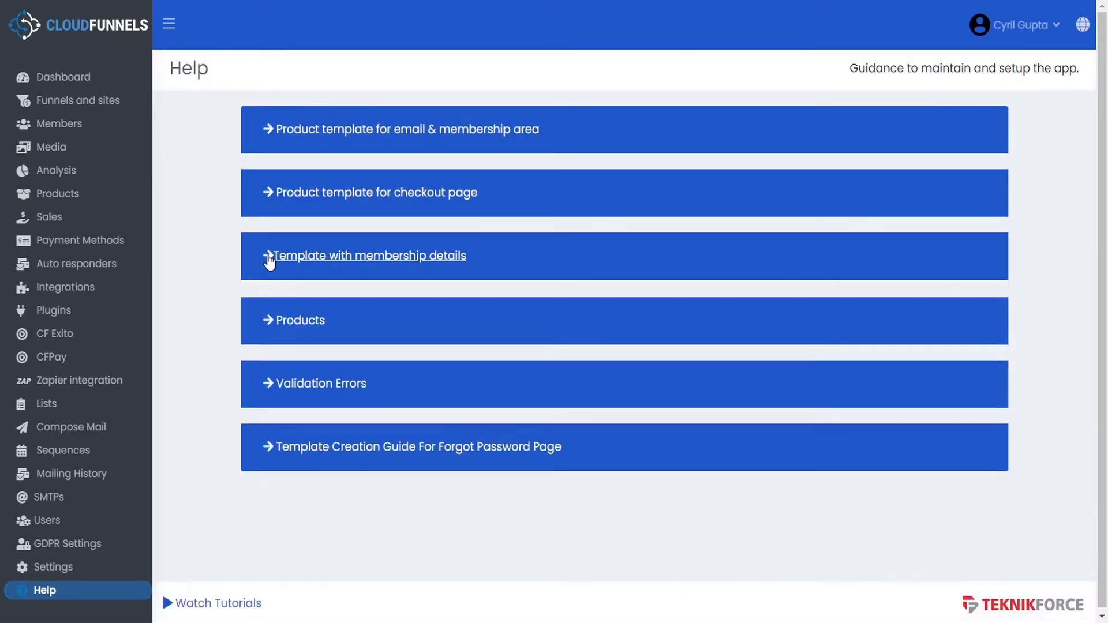
# - Expand the Products and Validation Errors sections, ending on the Forgot Password template guide
pyautogui.click(266, 323)
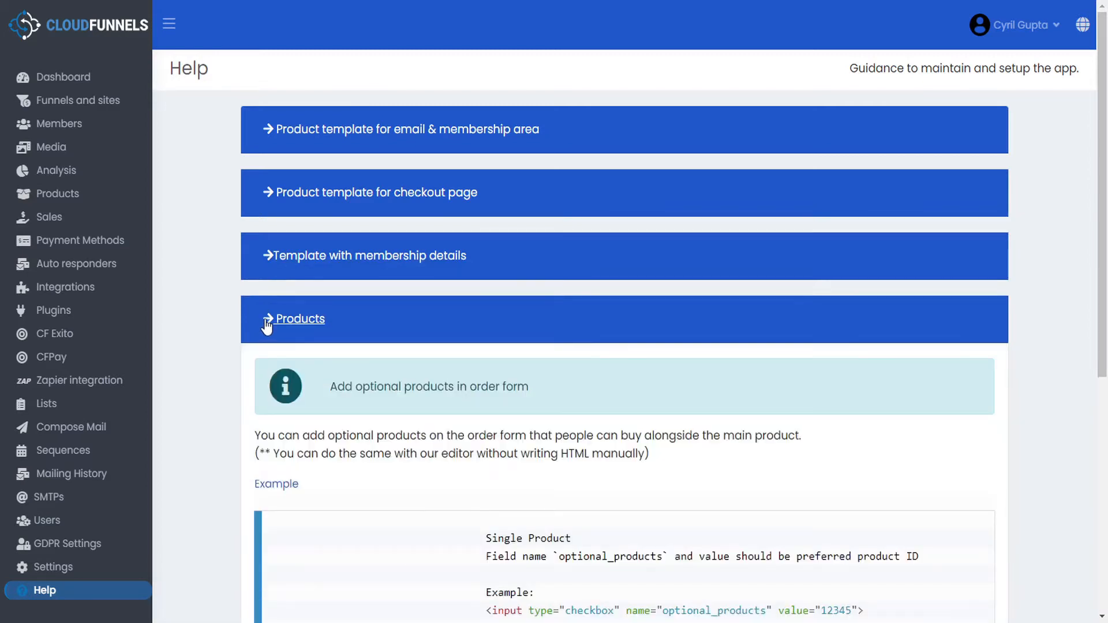
pyautogui.click(267, 325)
pyautogui.click(261, 383)
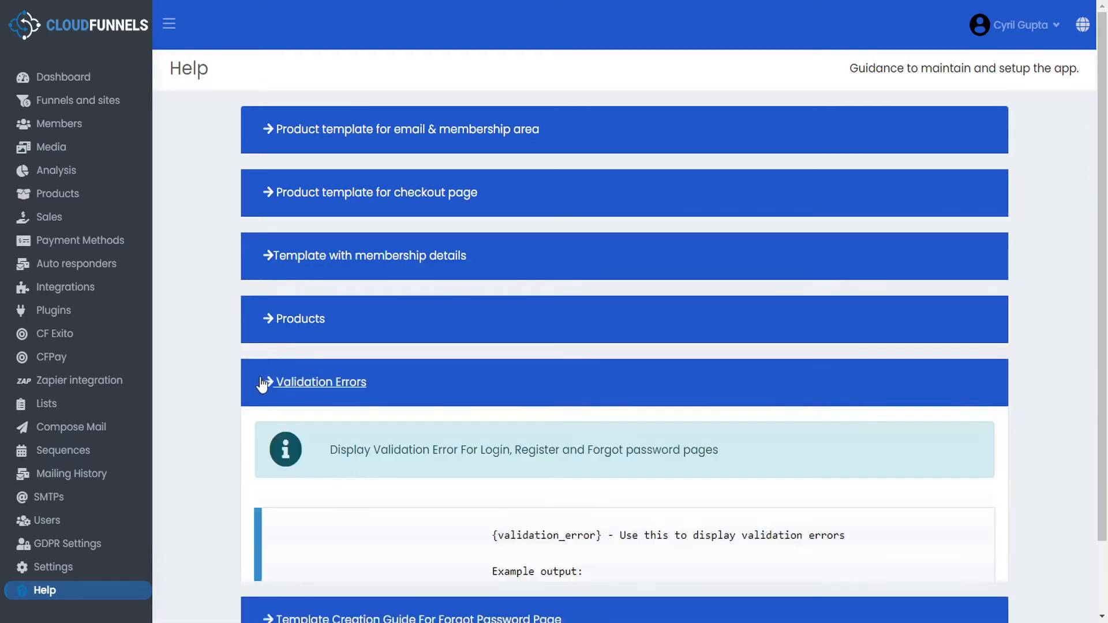
pyautogui.scroll(-3, 263, 385)
pyautogui.click(266, 535)
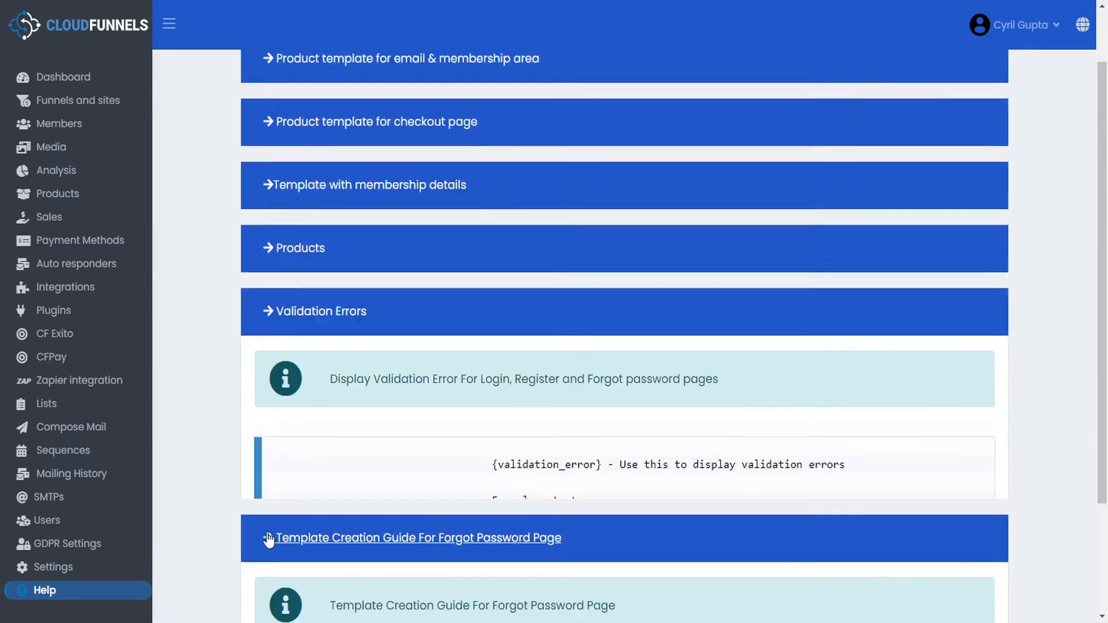
pyautogui.scroll(-3, 240, 466)
pyautogui.scroll(3, 214, 414)
pyautogui.scroll(-5, 214, 414)
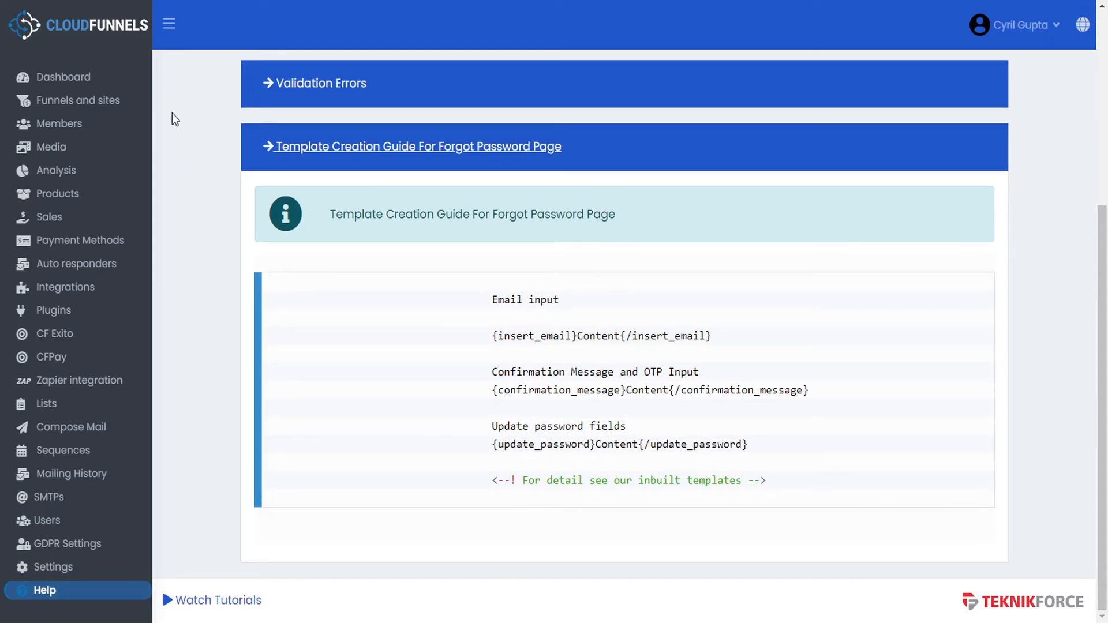
# - Start a new funnel named 'Freedom' of the Sales type
pyautogui.click(112, 106)
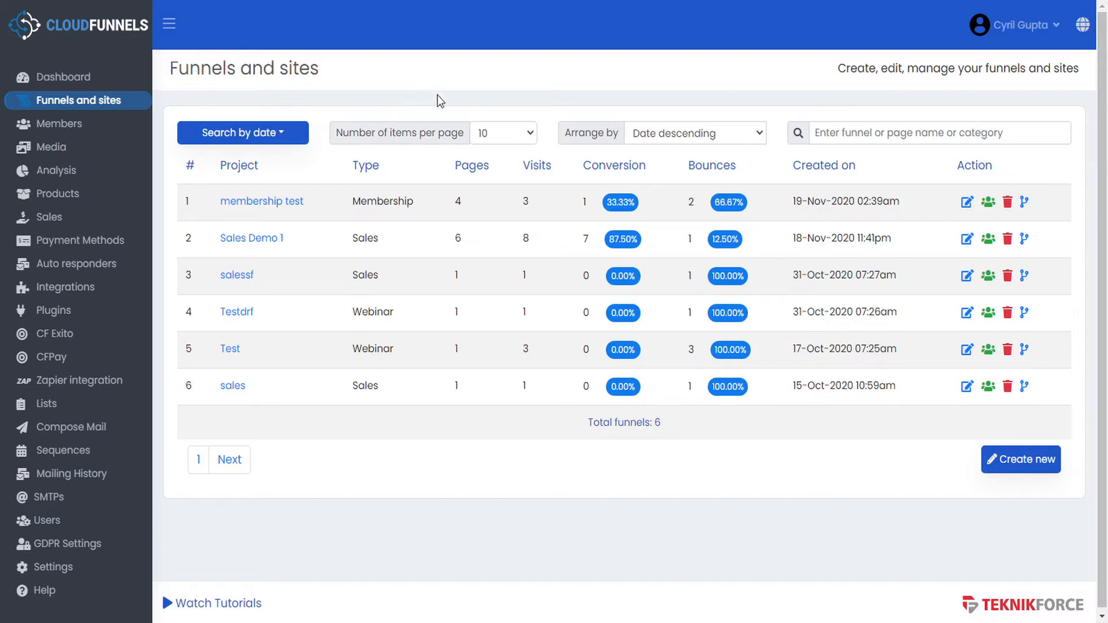
pyautogui.click(1011, 459)
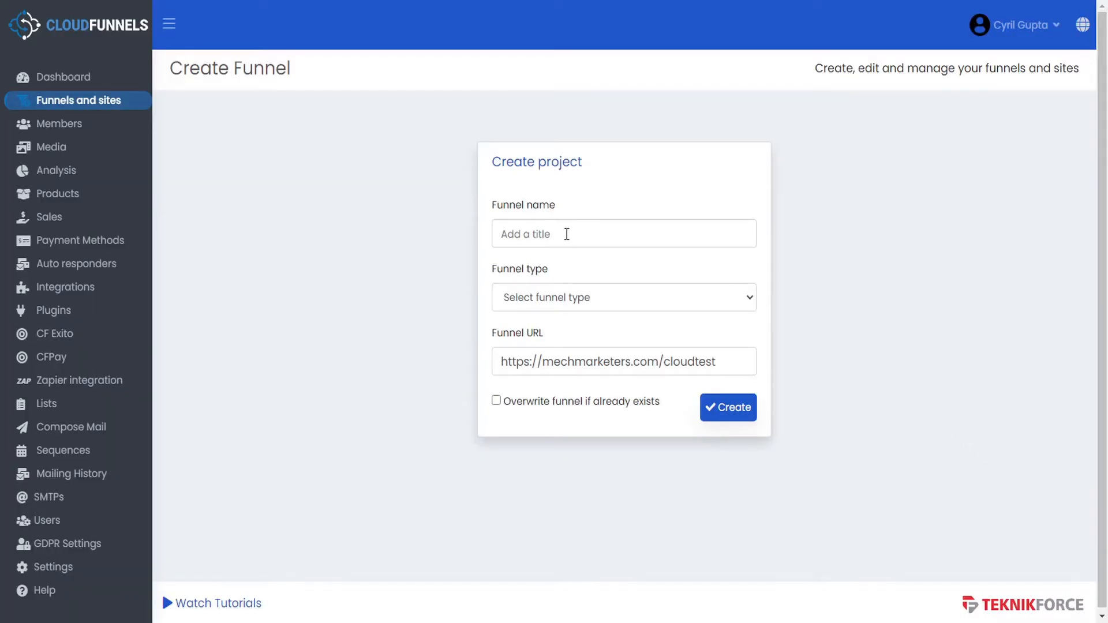
pyautogui.click(567, 234)
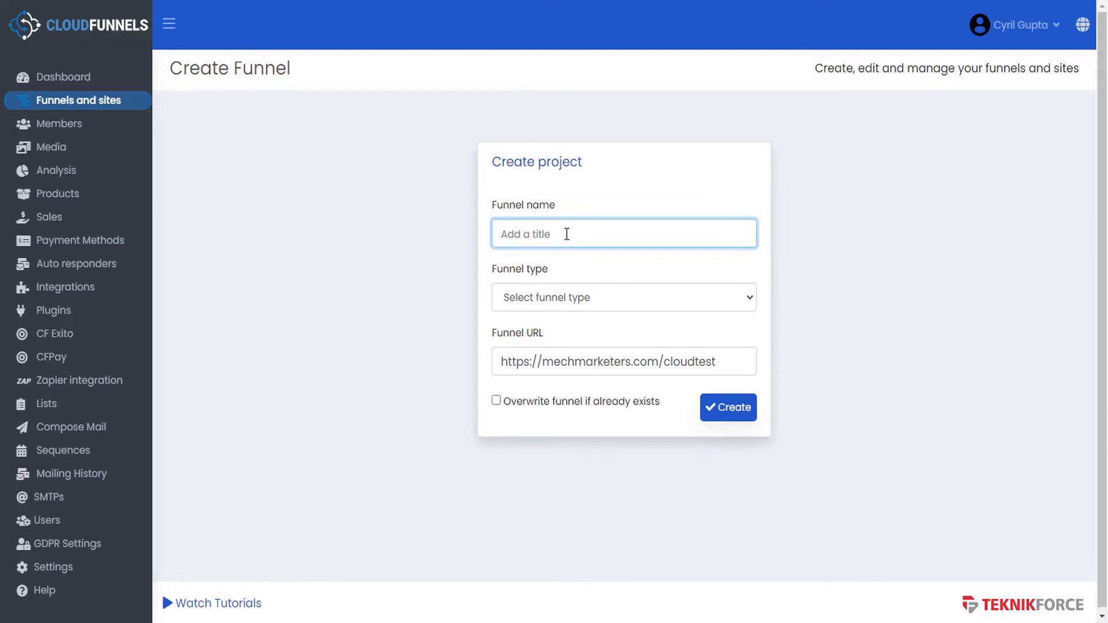
pyautogui.write('Freedom')
pyautogui.click(556, 297)
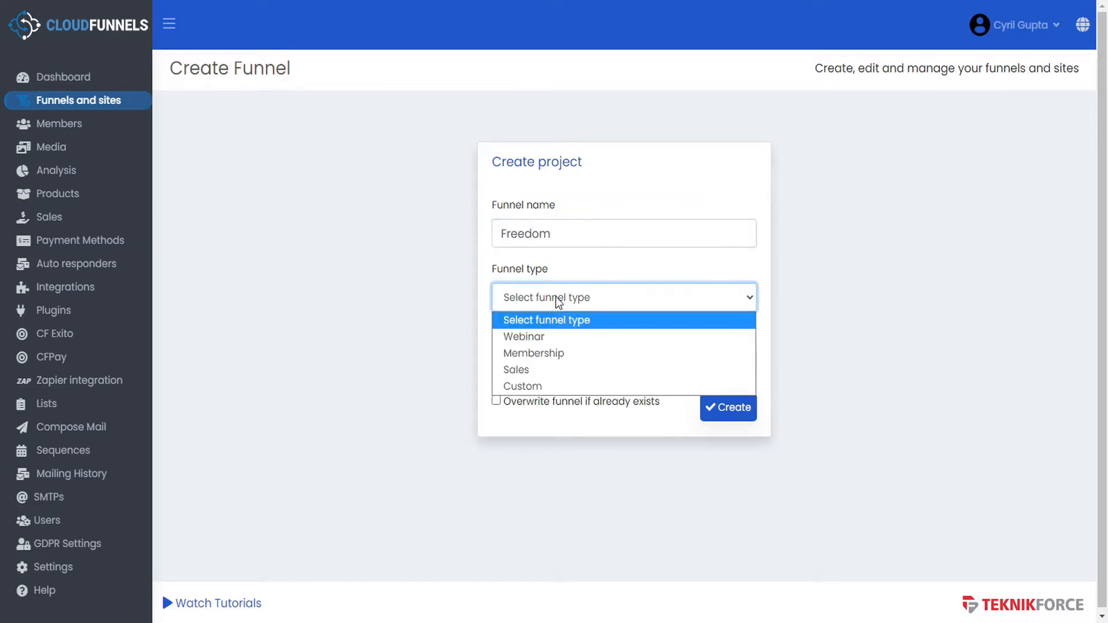
pyautogui.click(536, 369)
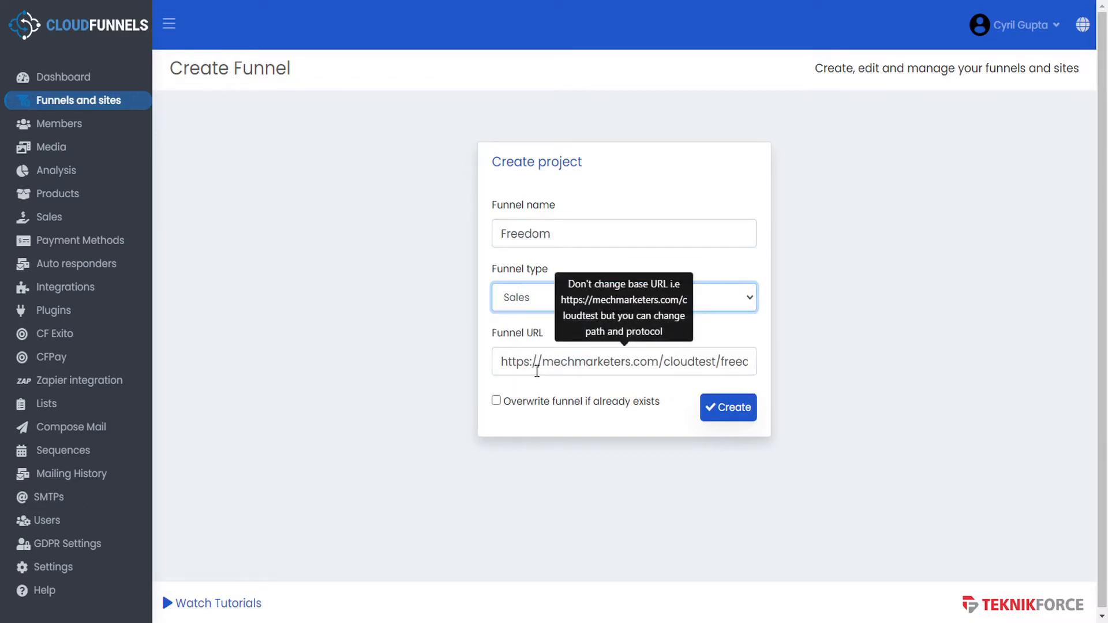
# - Delete the 'freedom' path from the Funnel URL, leaving only the base address
pyautogui.click(551, 364)
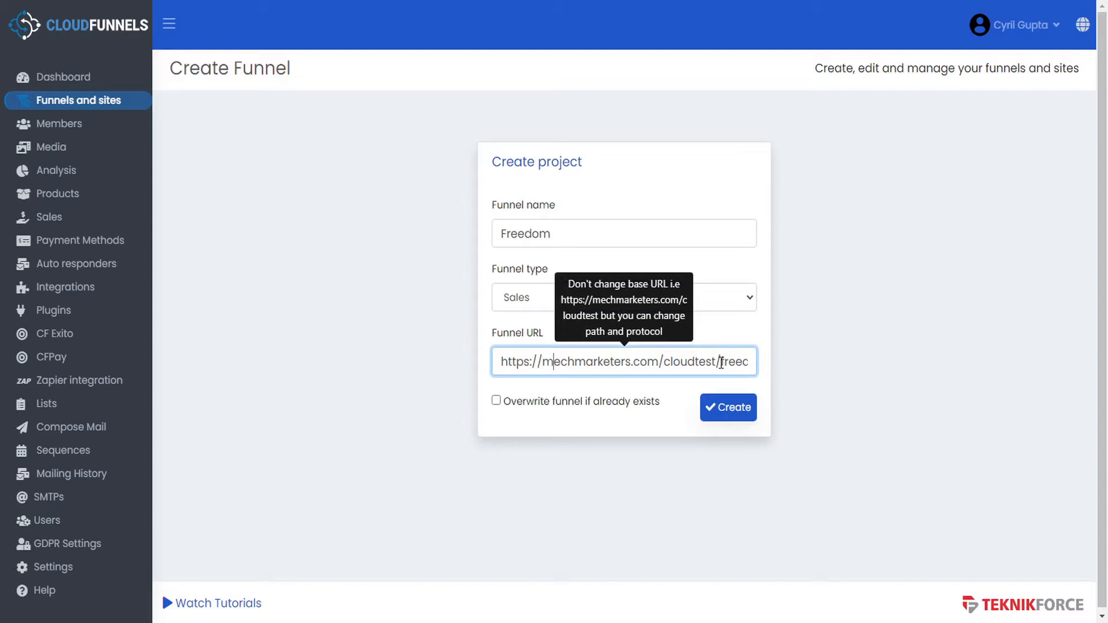
pyautogui.moveTo(722, 363); pyautogui.dragTo(453, 362)
pyautogui.hotkey('ctrl', 'c')
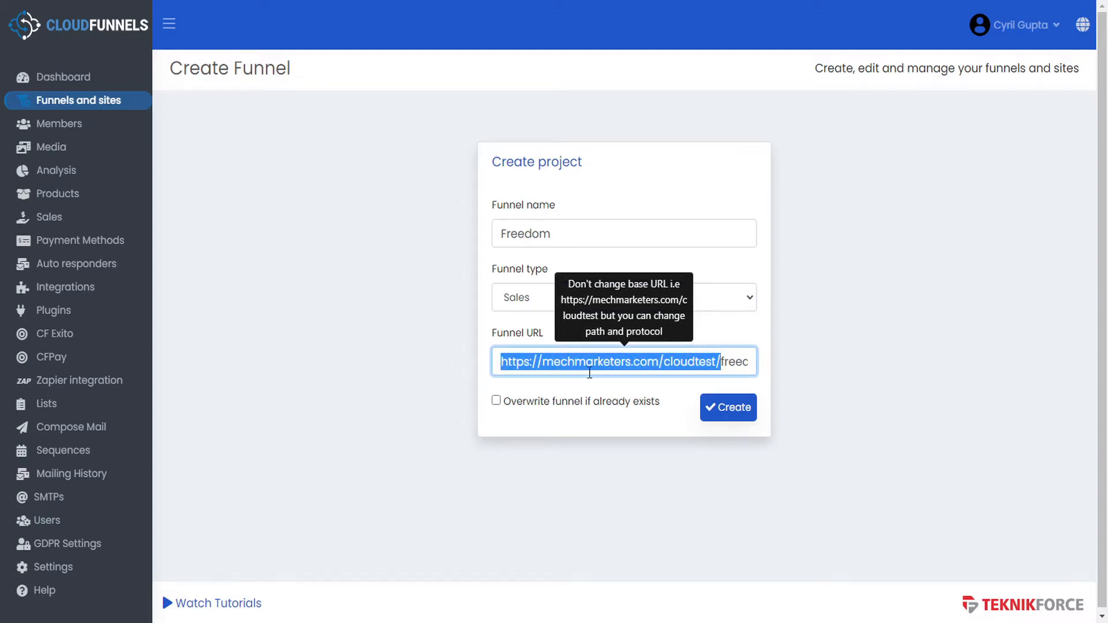
pyautogui.click(721, 362)
pyautogui.moveTo(722, 361); pyautogui.dragTo(803, 362)
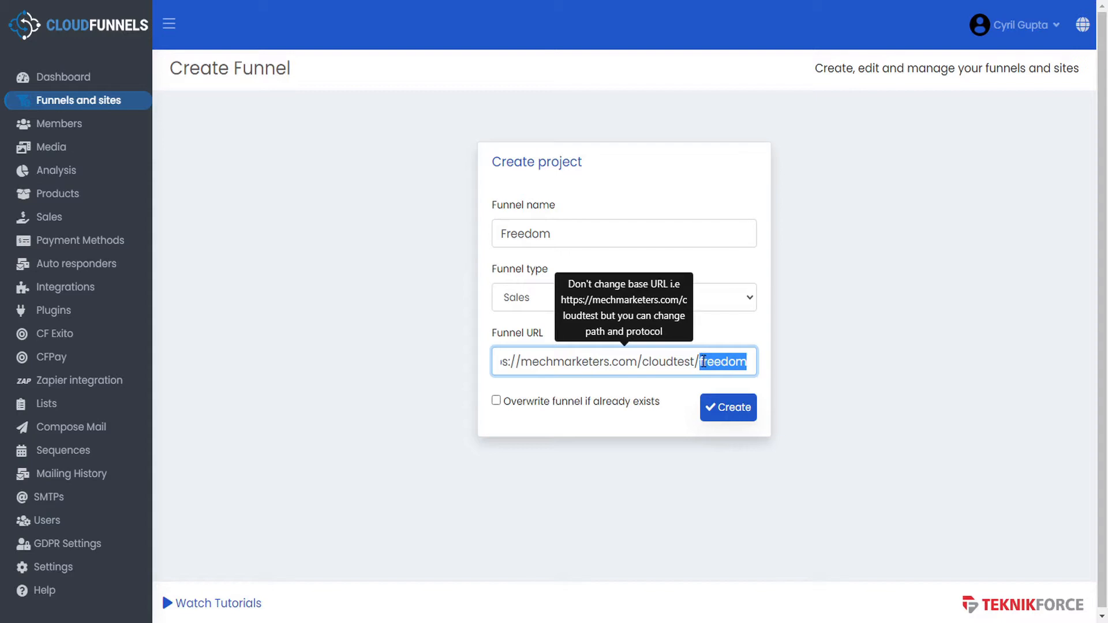
pyautogui.press('BackSpace')
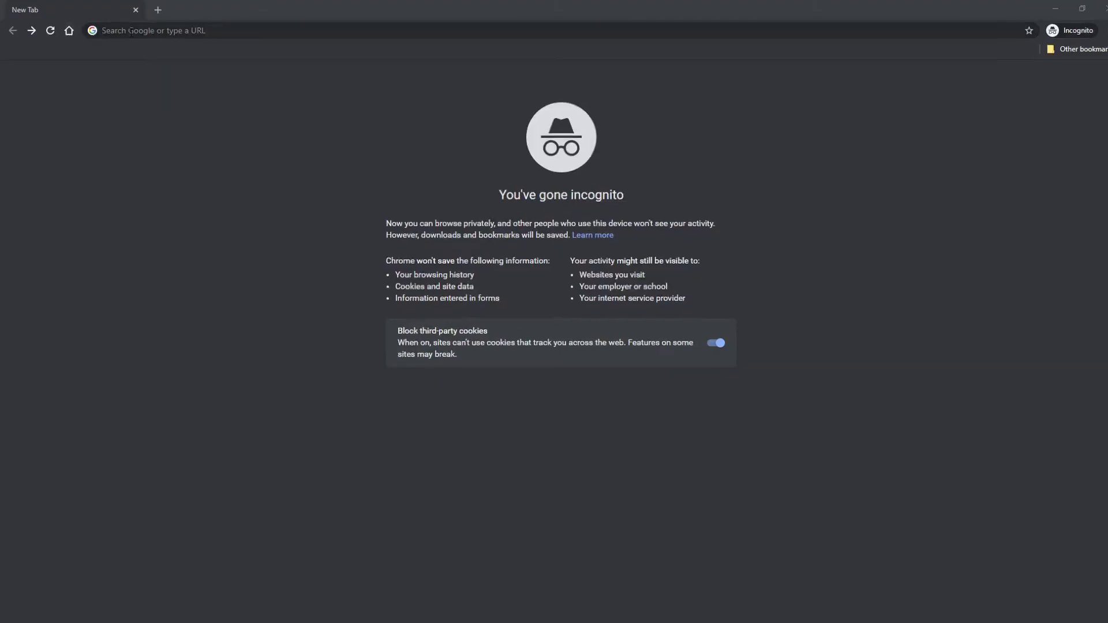
# - Load the CloudFunnels site, replacing the login path with cf-admin to reach the admin address
pyautogui.hotkey('ctrl', 'v')
pyautogui.press('Return')
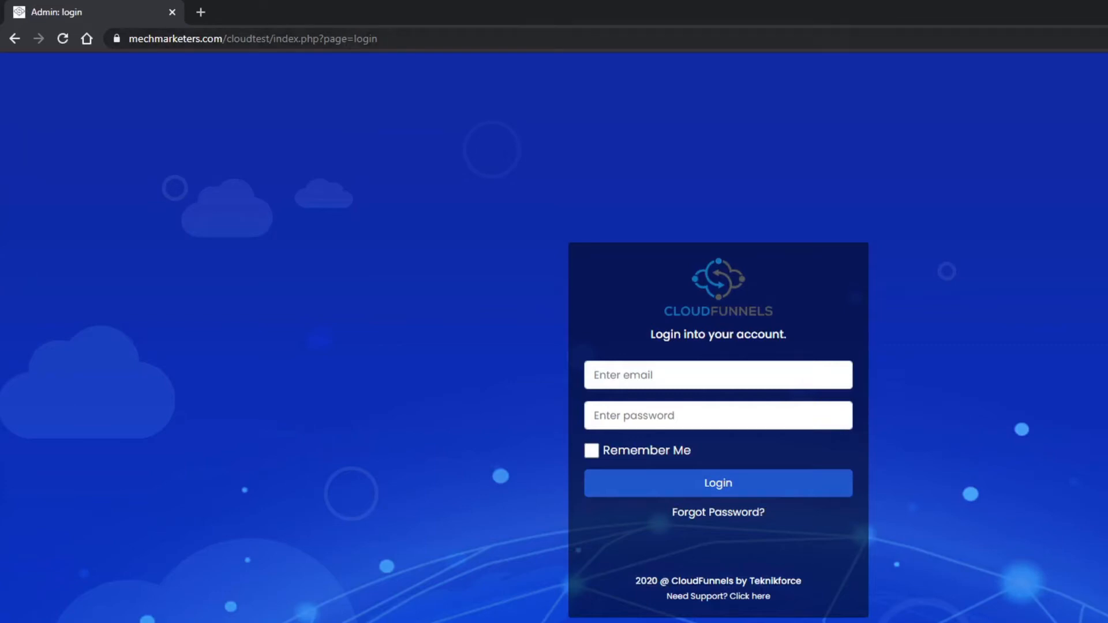
pyautogui.moveTo(378, 38); pyautogui.dragTo(275, 39)
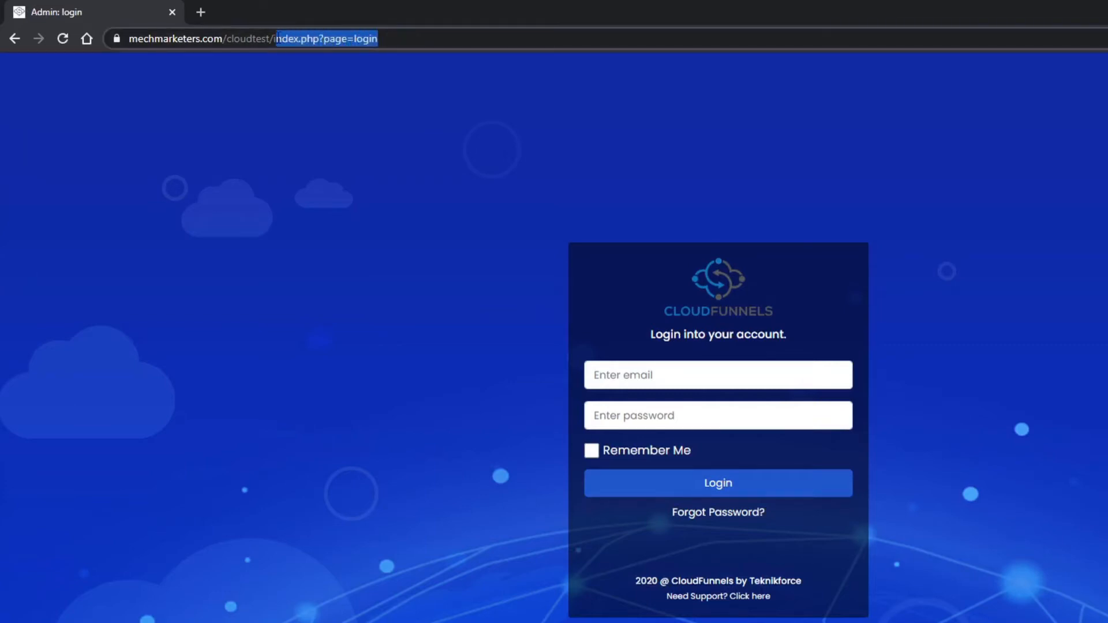
pyautogui.write('c')
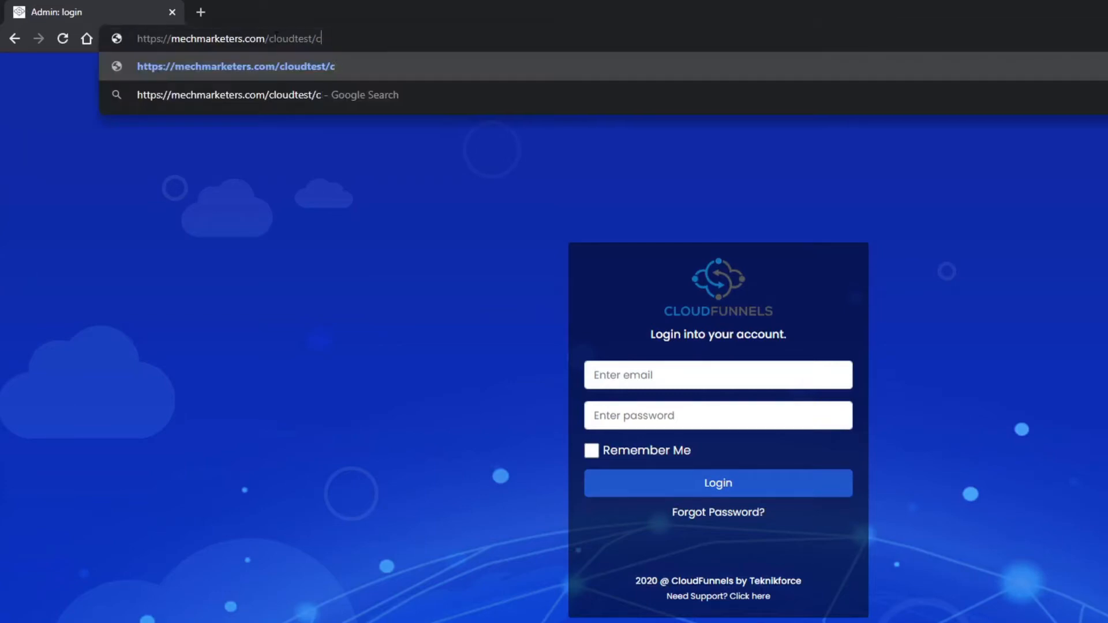
pyautogui.write('f-admin')
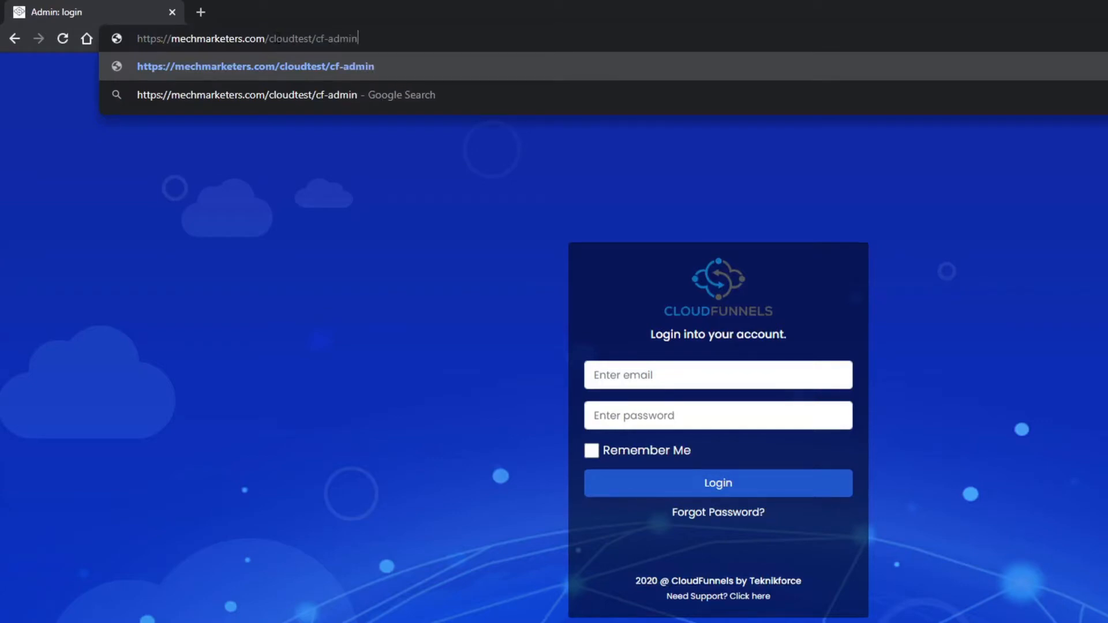
pyautogui.doubleClick(321, 38)
pyautogui.click(373, 39)
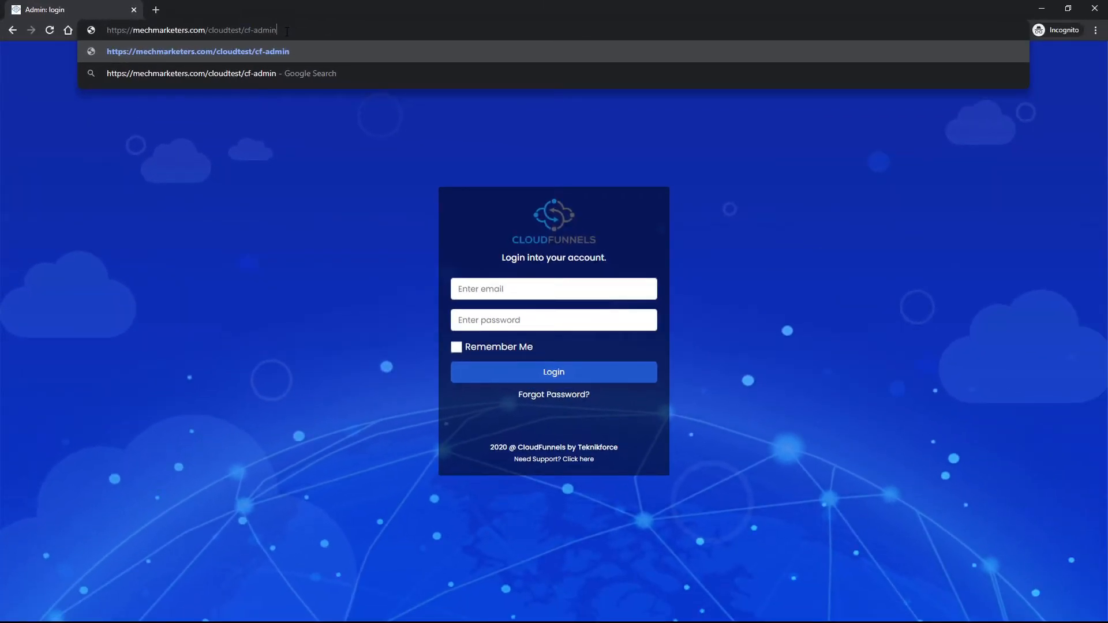
pyautogui.press('Return')
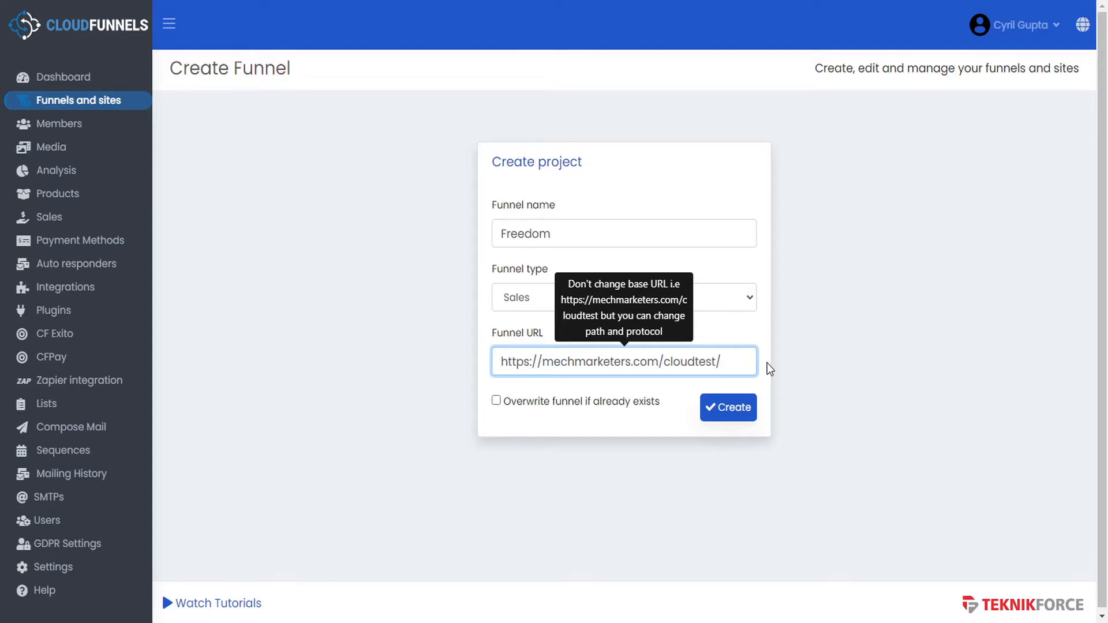
# - Make the Funnel URL end in freedom1 and create the Freedom Sales funnel
pyautogui.write('freedom')
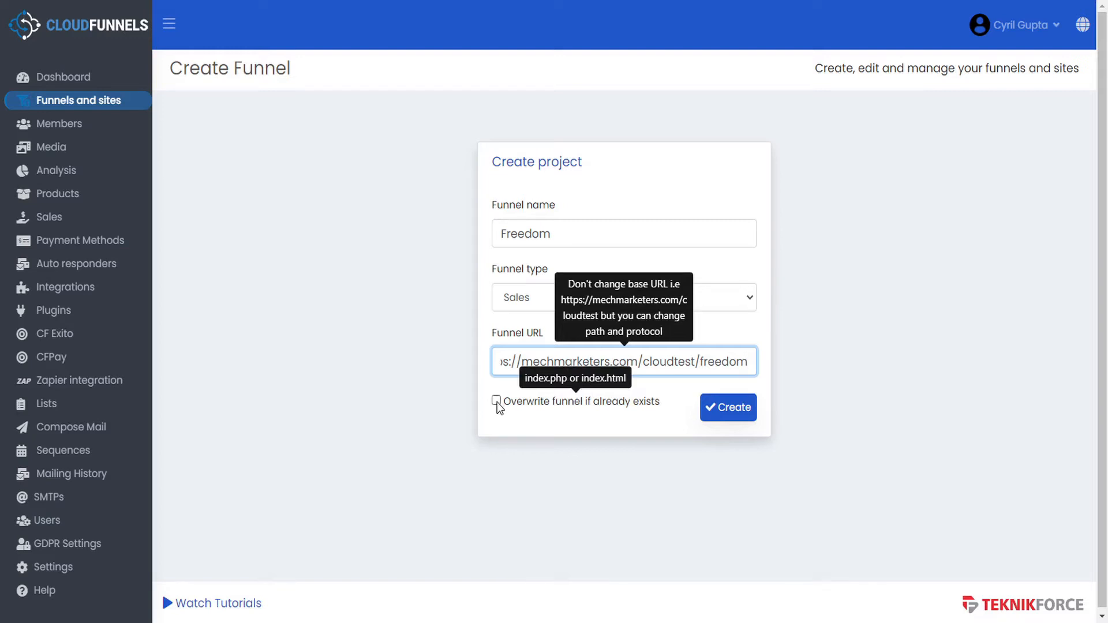
pyautogui.click(749, 362)
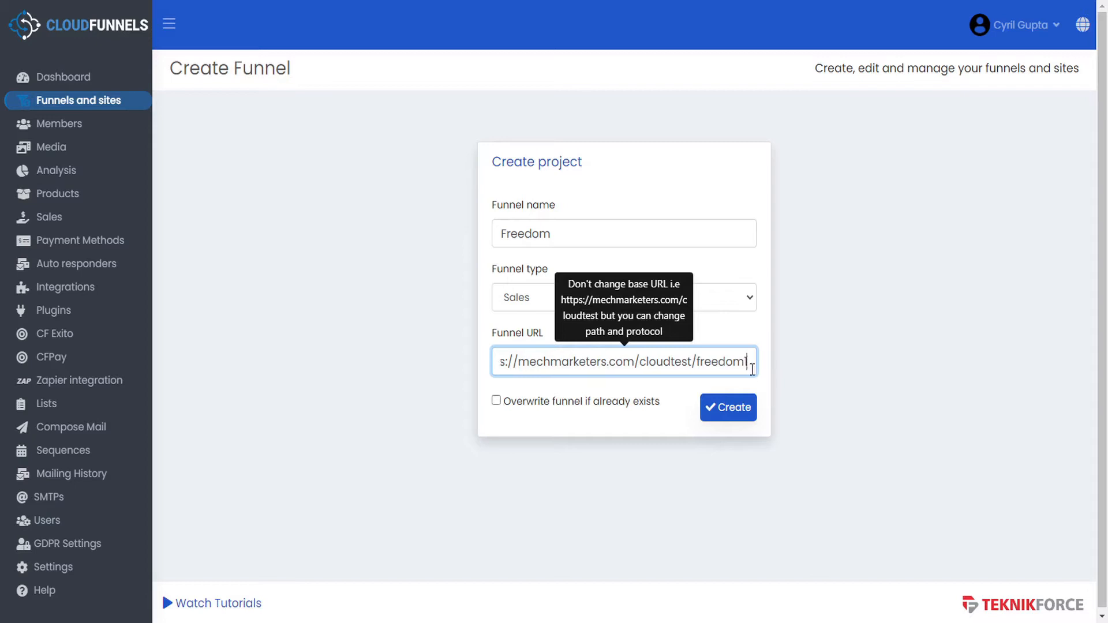
pyautogui.click(729, 412)
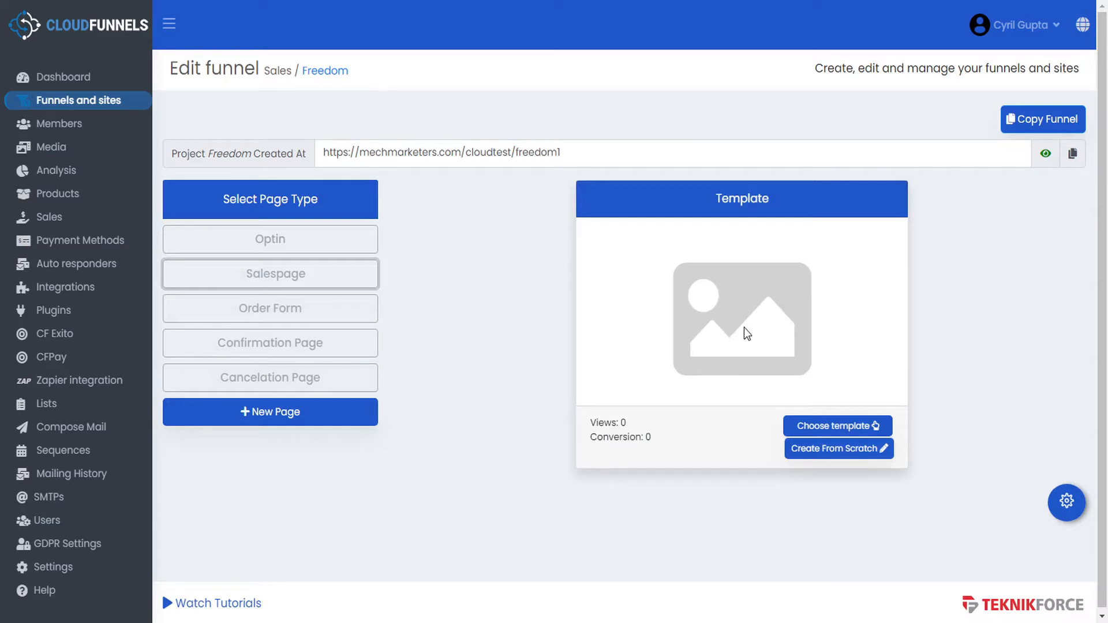
# - Look at the Optin and Salespage pages, cancel deleting Optin, and begin adding a new page
pyautogui.click(359, 239)
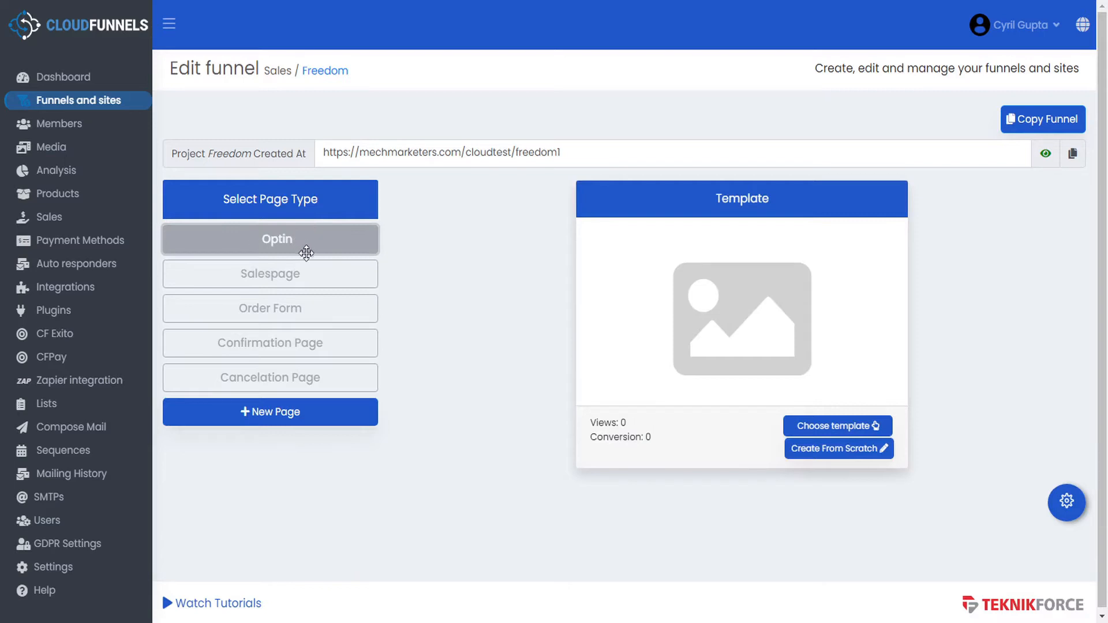
pyautogui.click(321, 276)
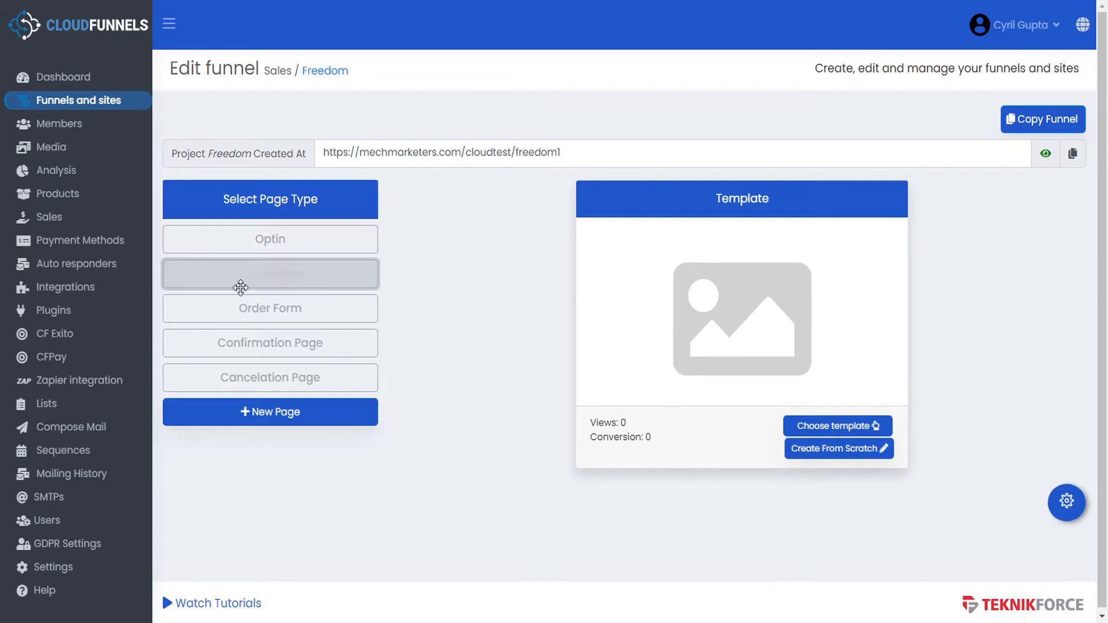
pyautogui.click(311, 242)
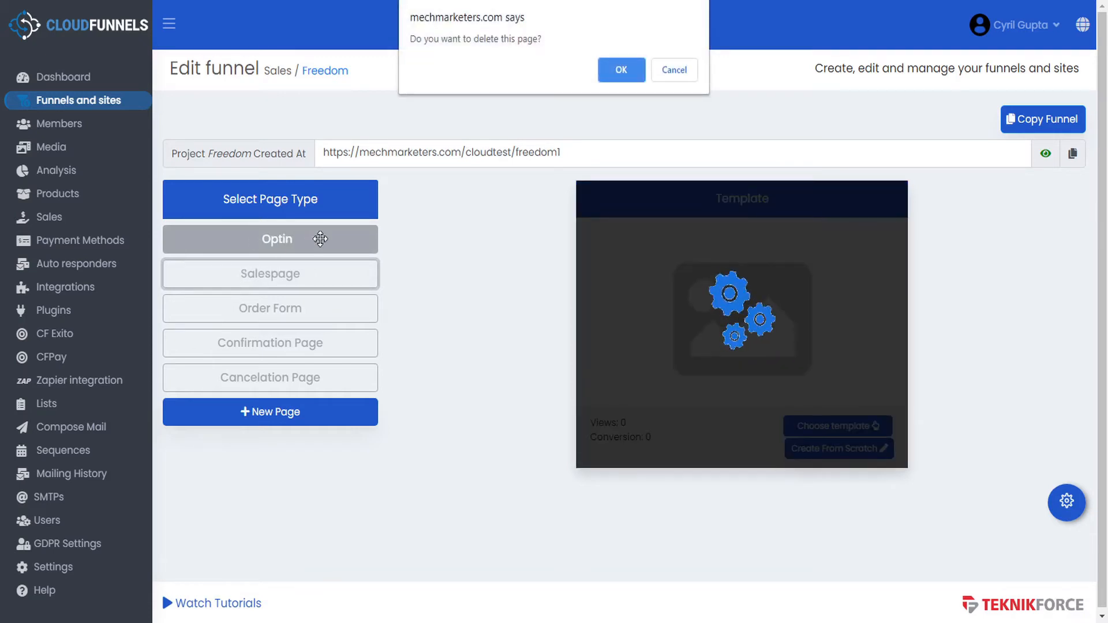
pyautogui.click(674, 71)
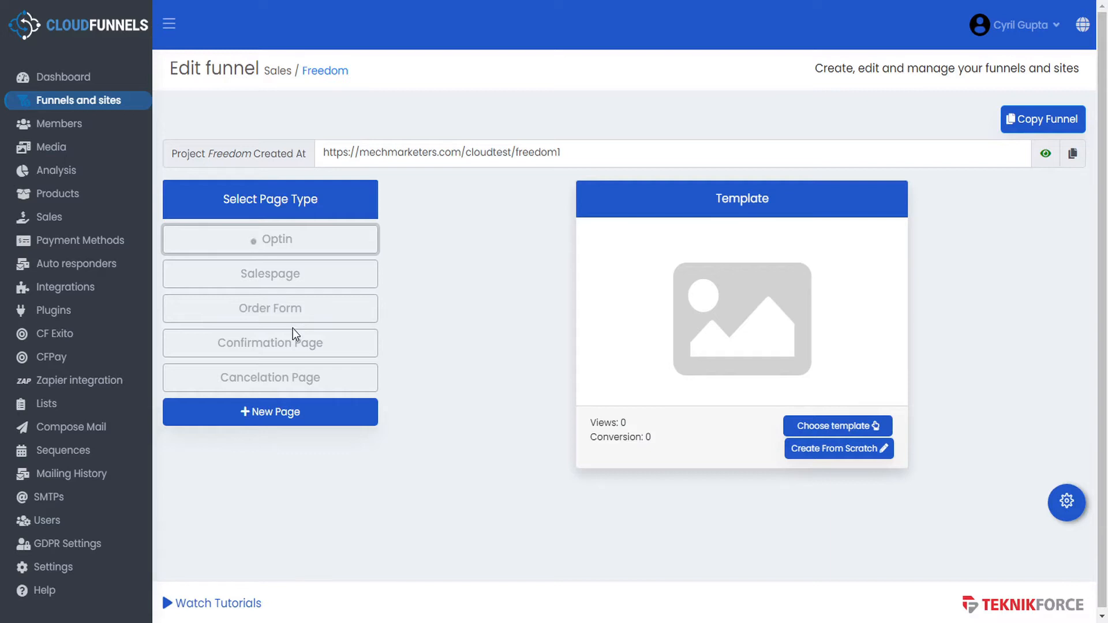
pyautogui.click(287, 425)
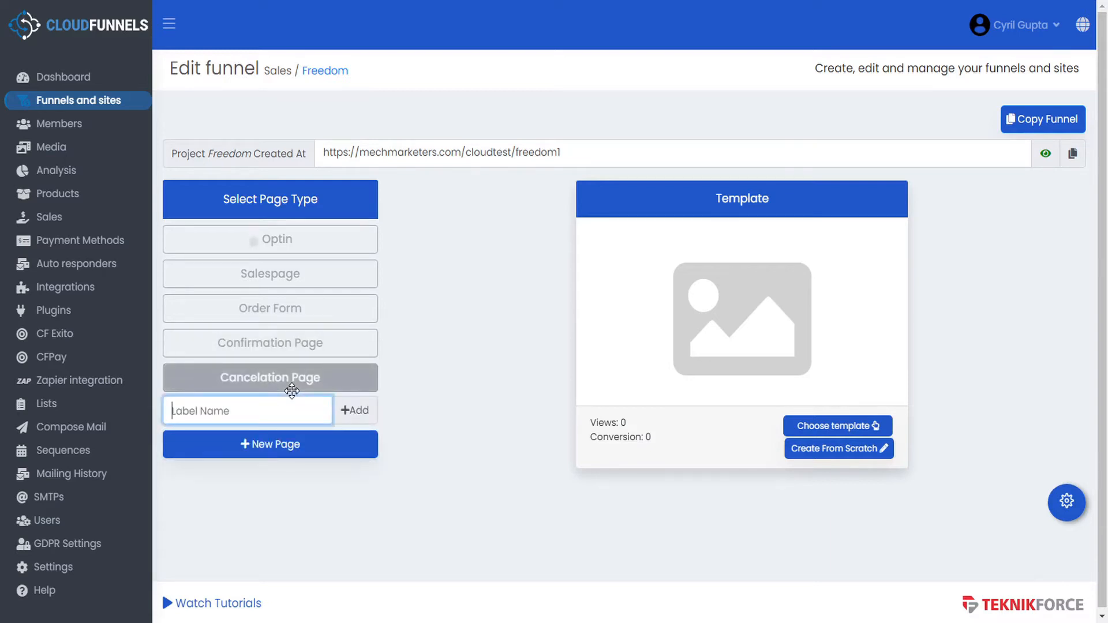
# - Add two new pages labelled 'OTO1' and 'Checkout' to the Freedom funnel
pyautogui.write('OTO1')
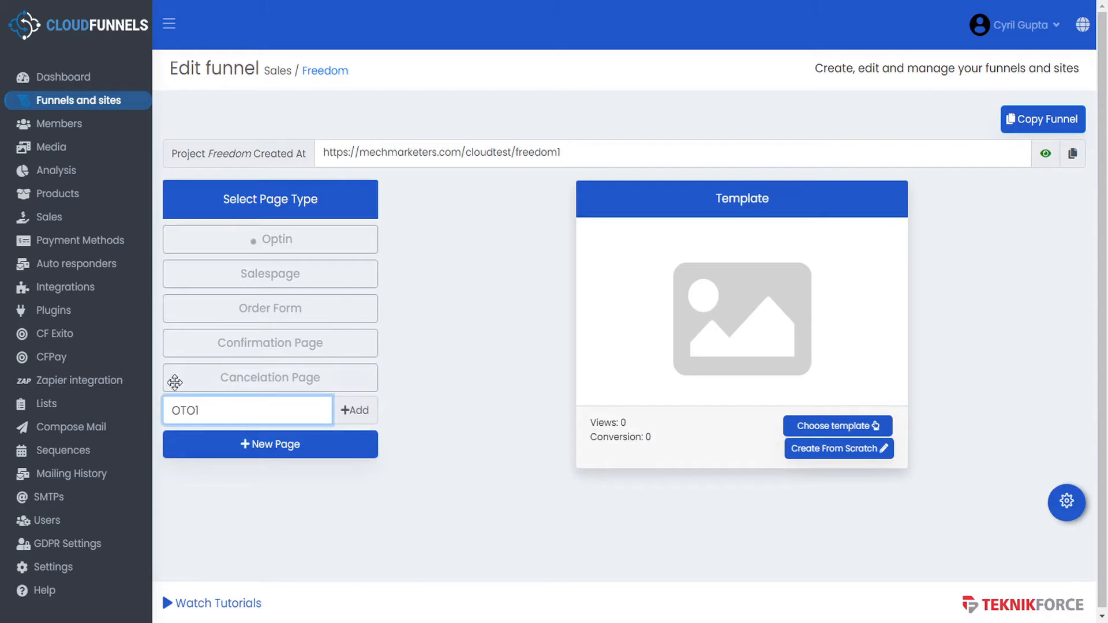
pyautogui.click(358, 409)
pyautogui.click(295, 447)
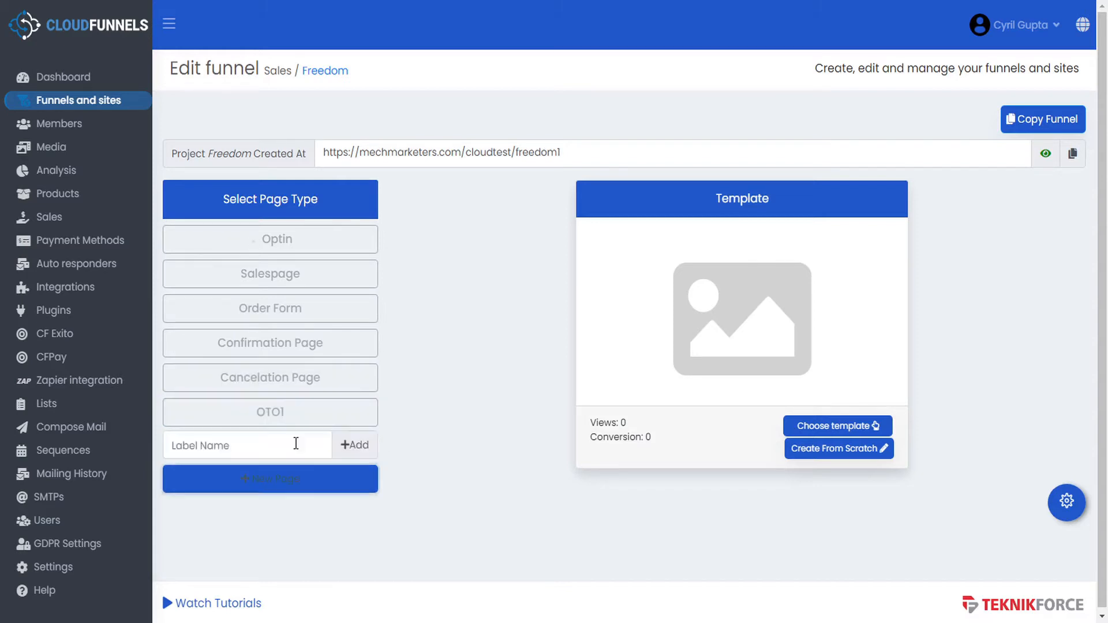
pyautogui.click(295, 445)
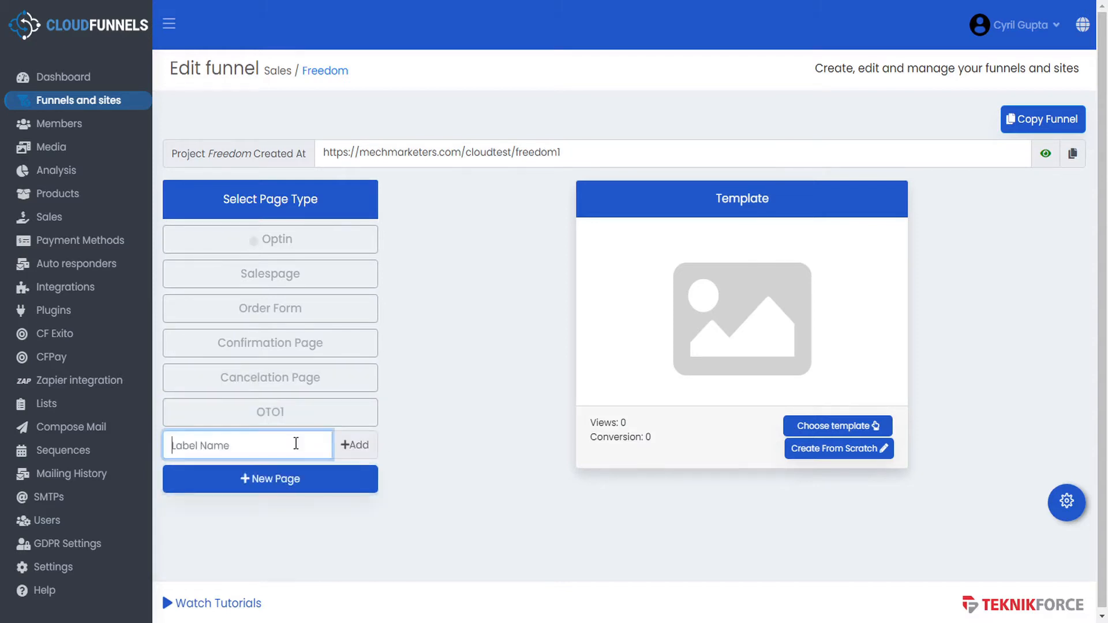
pyautogui.write('Checkout')
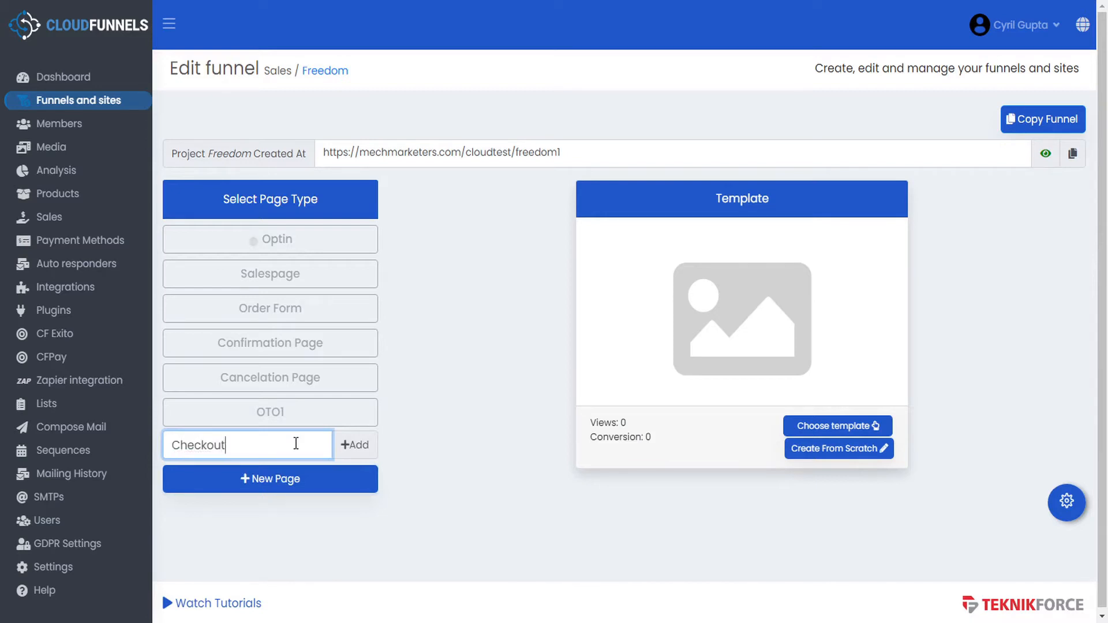
pyautogui.click(358, 445)
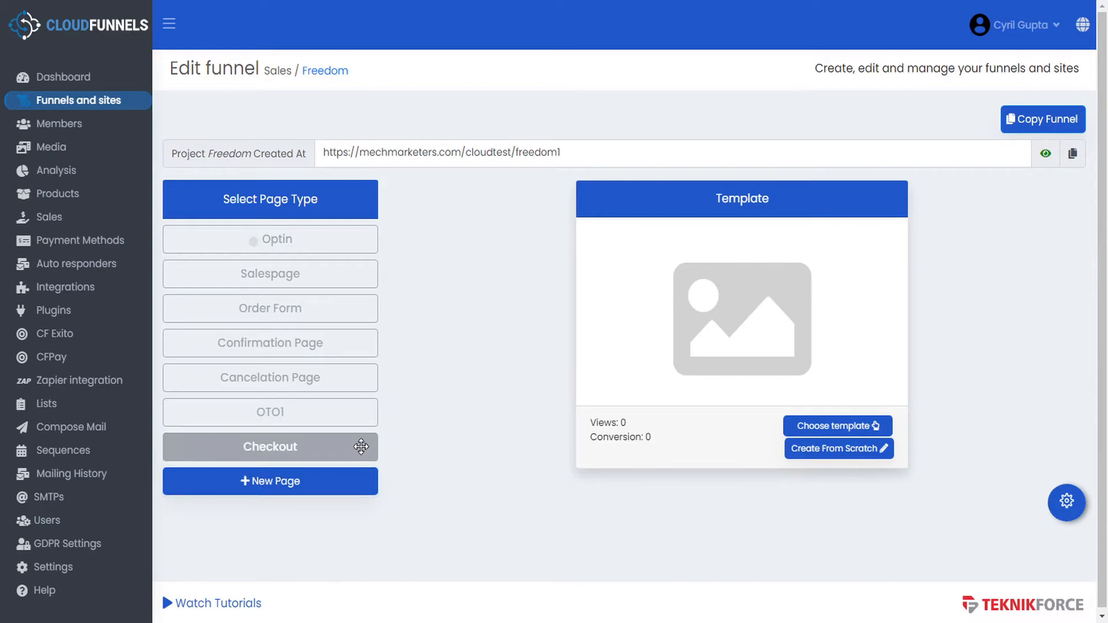
# - Try dragging the OTO1 page higher in the funnel's page order
pyautogui.click(297, 416)
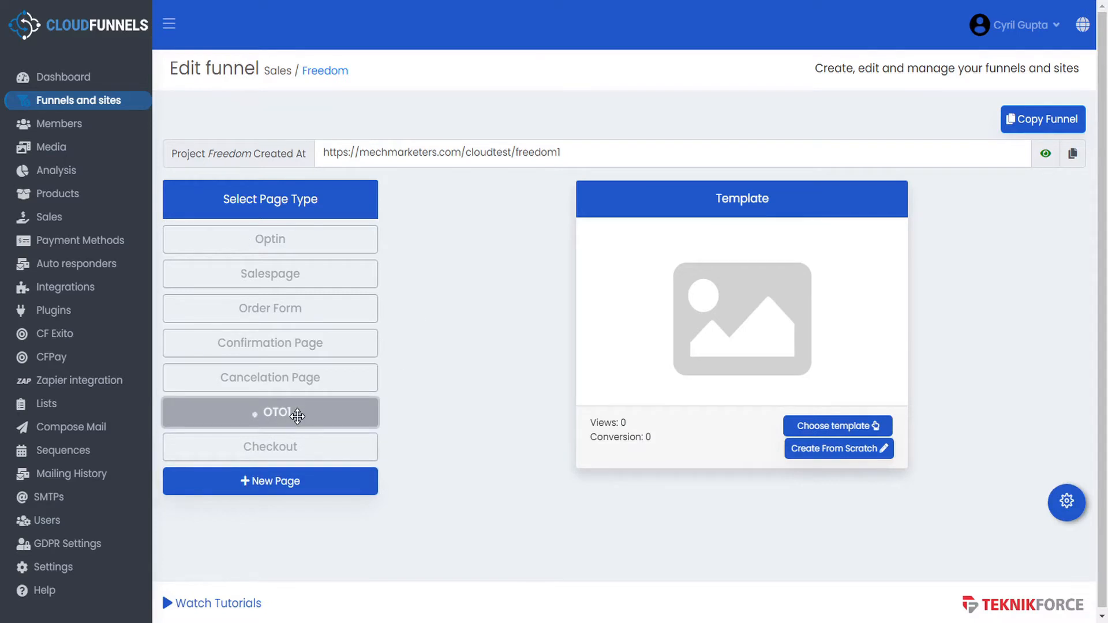
pyautogui.moveTo(297, 415); pyautogui.dragTo(300, 343)
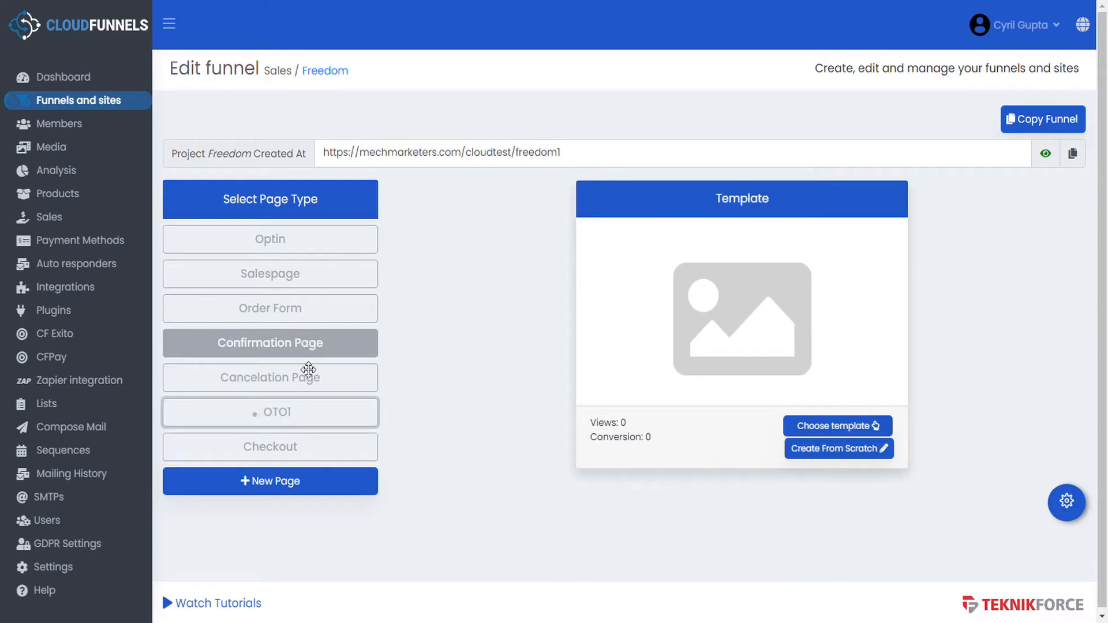
pyautogui.click(275, 411)
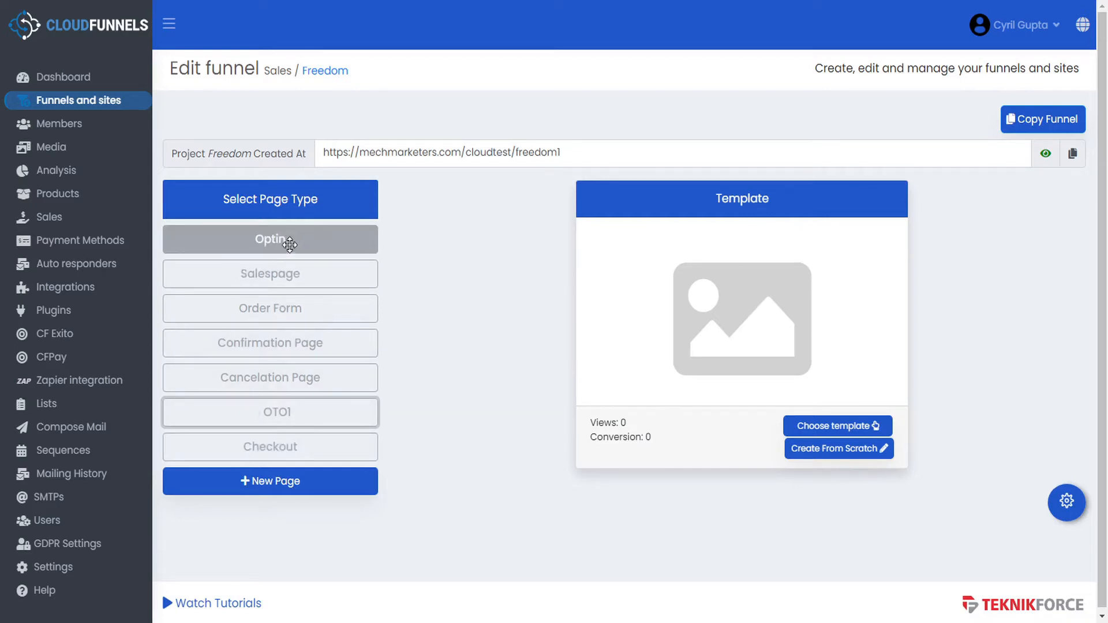
# - Delete the Optin page, confirm the deletion, and select Salespage
pyautogui.click(321, 240)
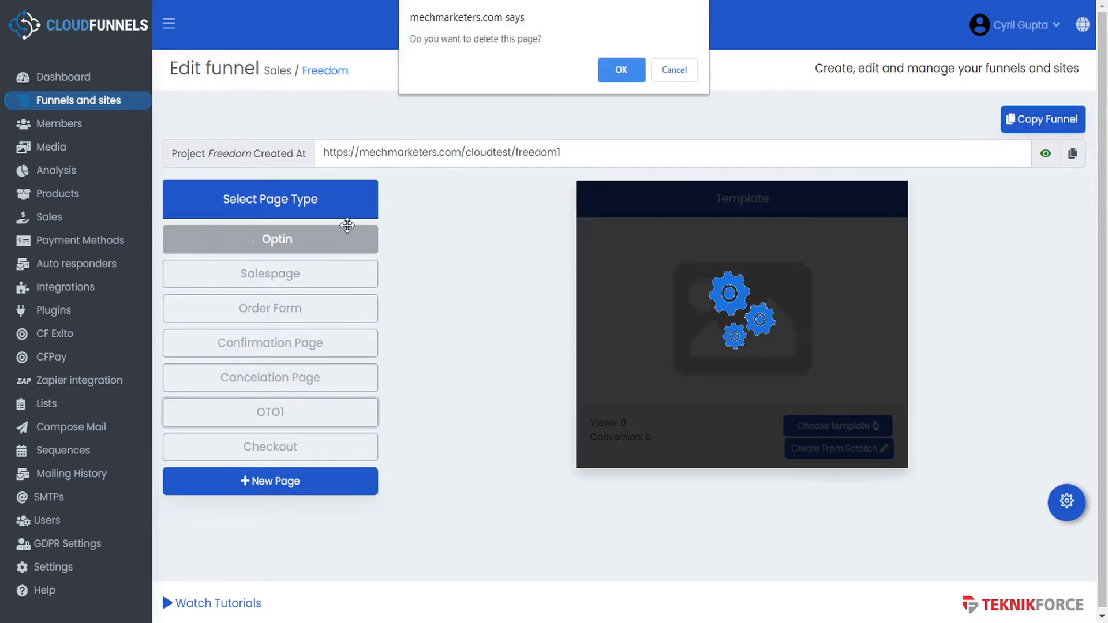
pyautogui.click(615, 71)
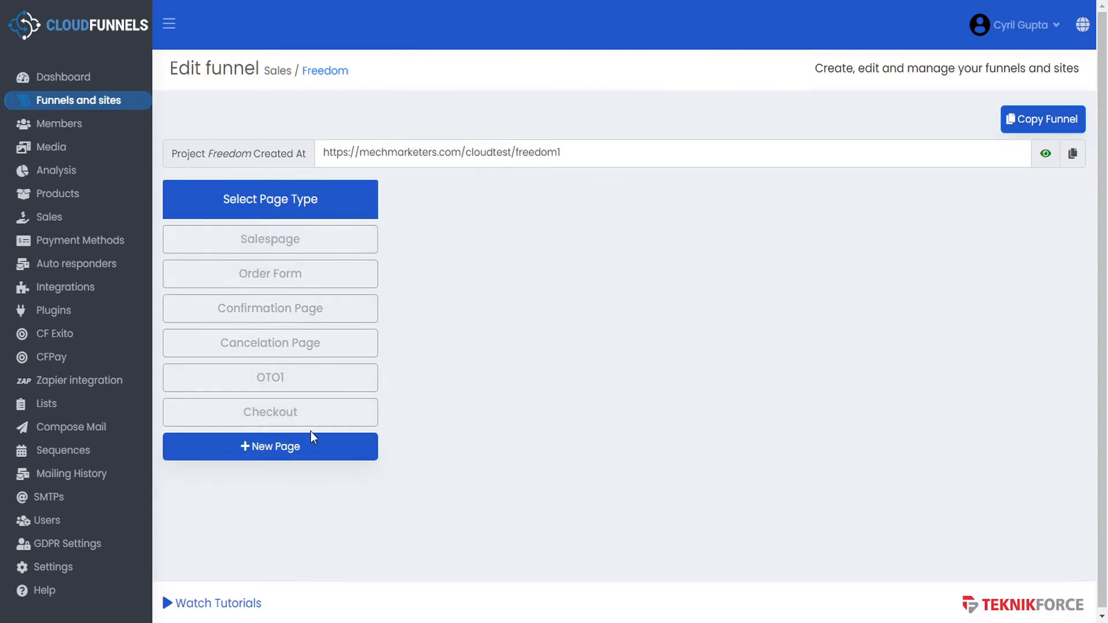
pyautogui.click(314, 241)
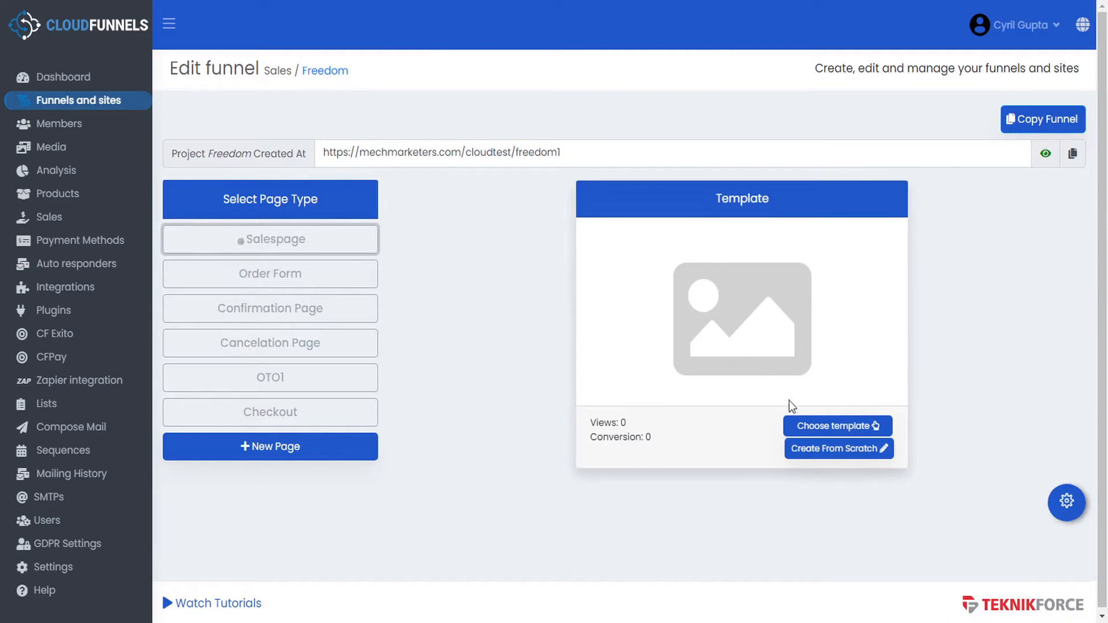
# - Open the Sales template chooser for the sales page and search templates for 'order'
pyautogui.click(822, 427)
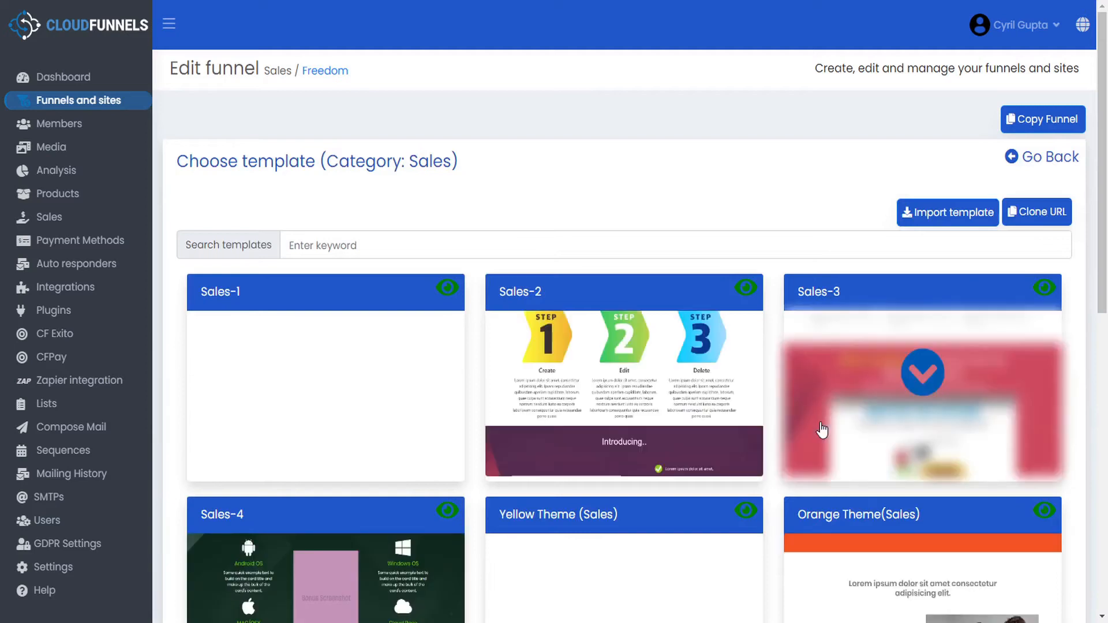
pyautogui.scroll(-10, 821, 428)
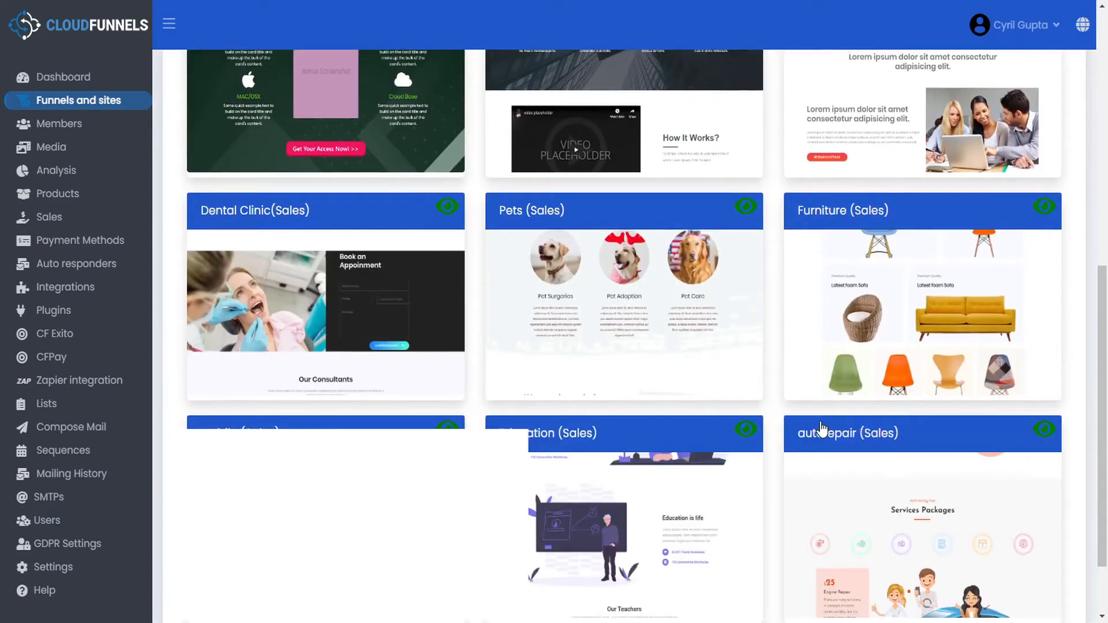
pyautogui.scroll(10, 822, 428)
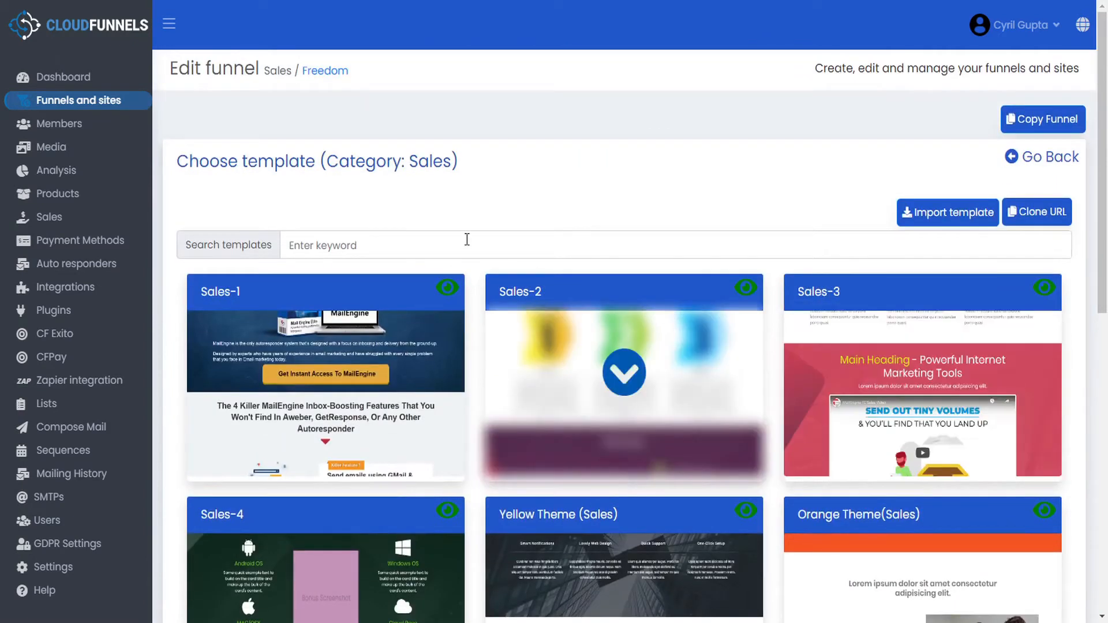
pyautogui.moveTo(330, 158); pyautogui.dragTo(452, 160)
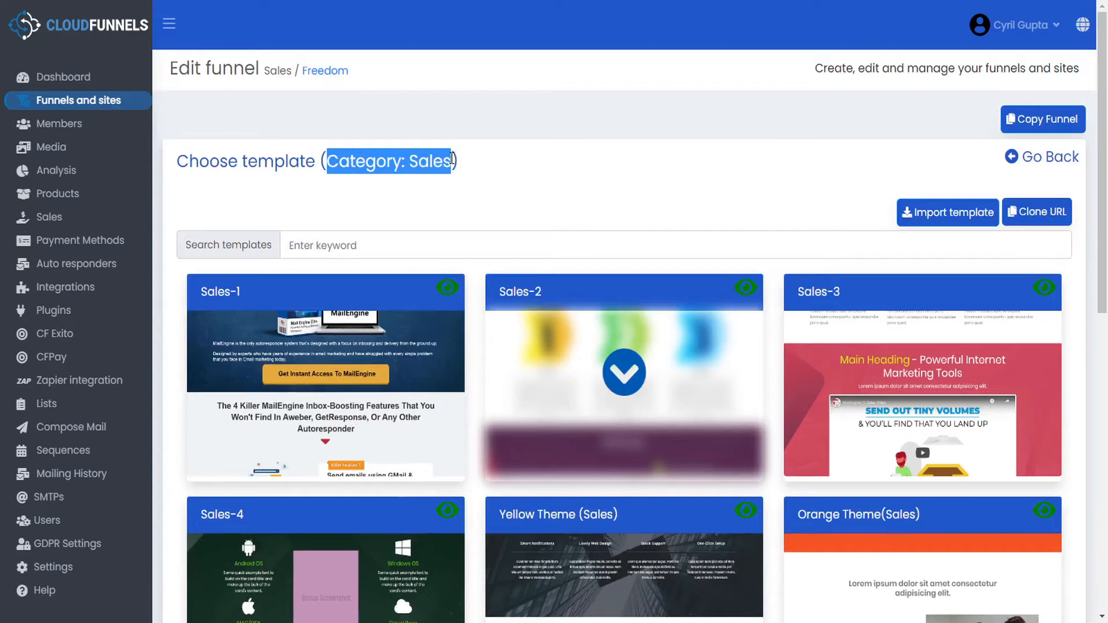
pyautogui.click(484, 163)
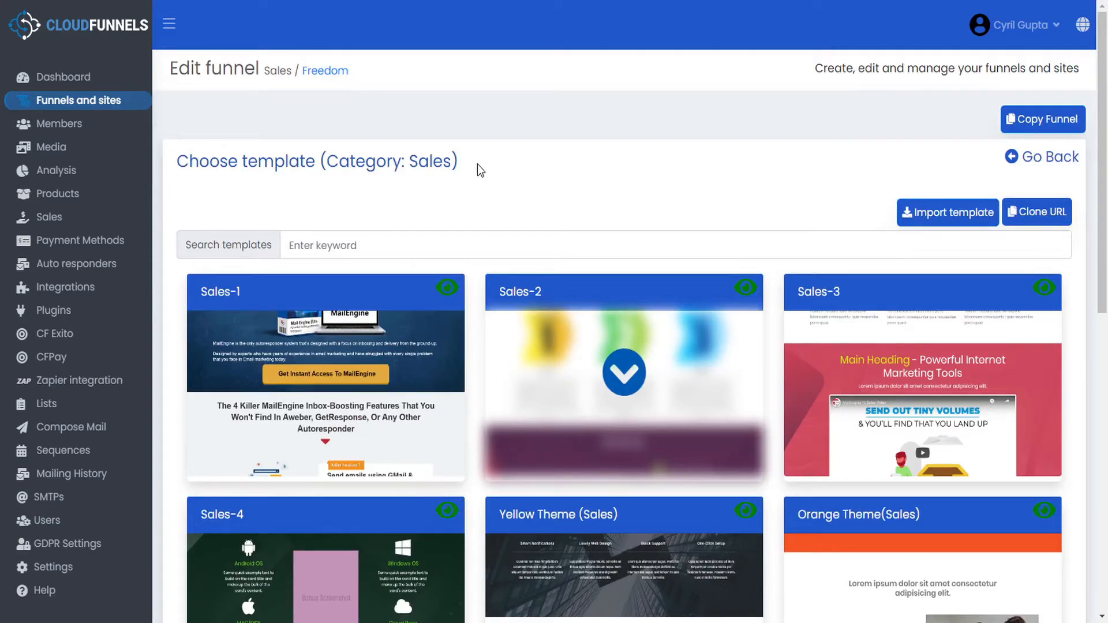
pyautogui.click(345, 244)
pyautogui.write('order')
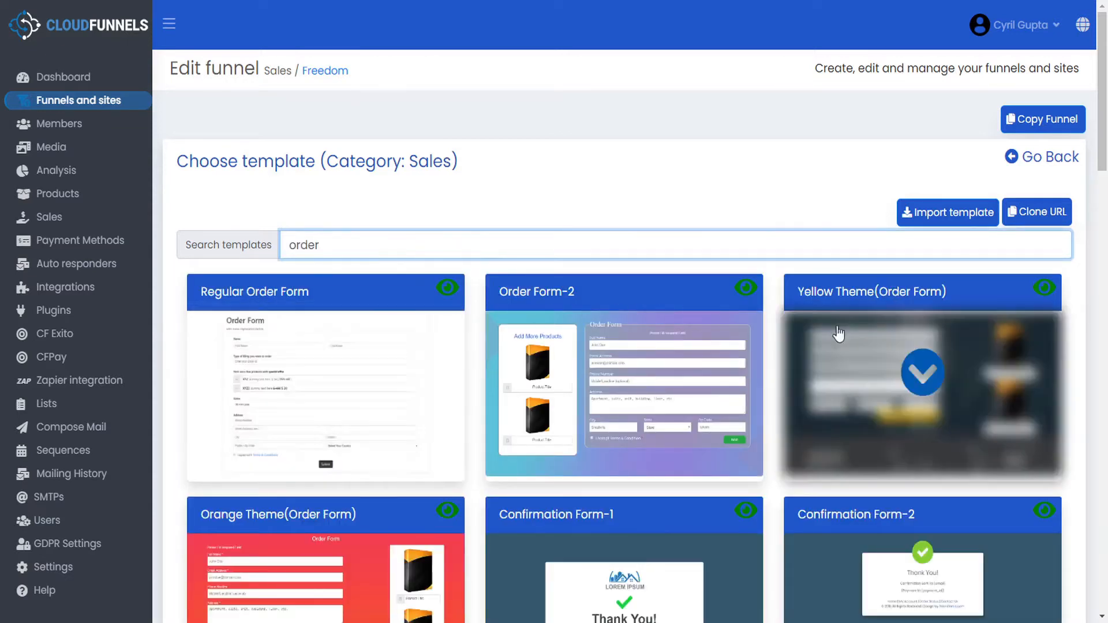
pyautogui.scroll(-8, 824, 344)
pyautogui.scroll(4, 813, 348)
pyautogui.scroll(5, 813, 348)
# - Delete 'order' from the search box and browse the Sales-1 to Sales-4, Yellow and Orange templates
pyautogui.moveTo(332, 246); pyautogui.dragTo(182, 229)
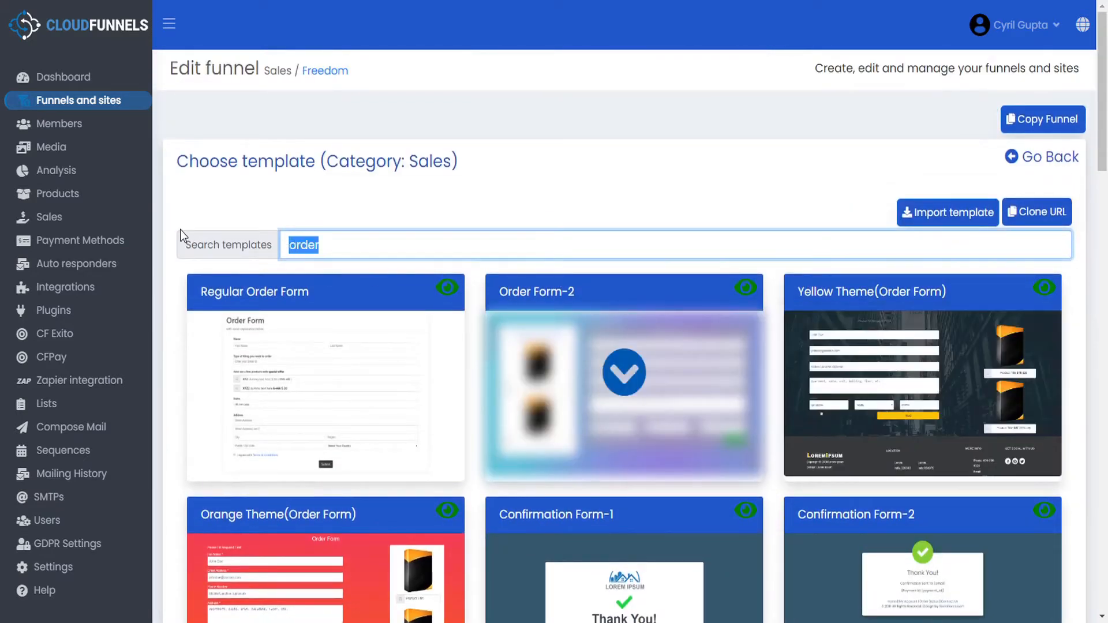
pyautogui.press('BackSpace')
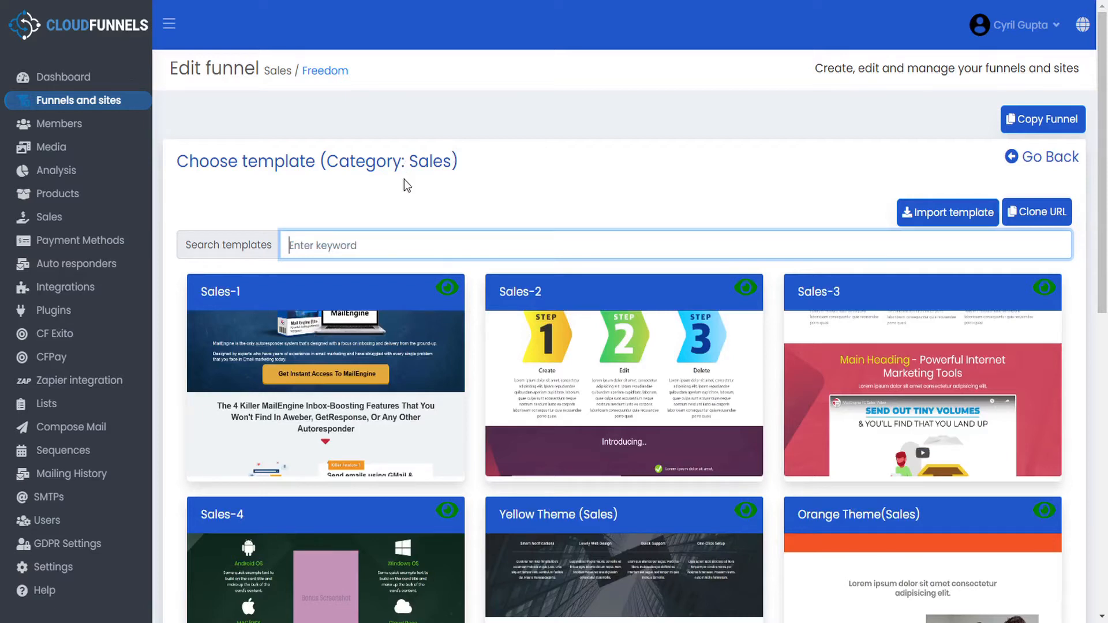
pyautogui.moveTo(378, 428)
pyautogui.scroll(-9, 396, 451)
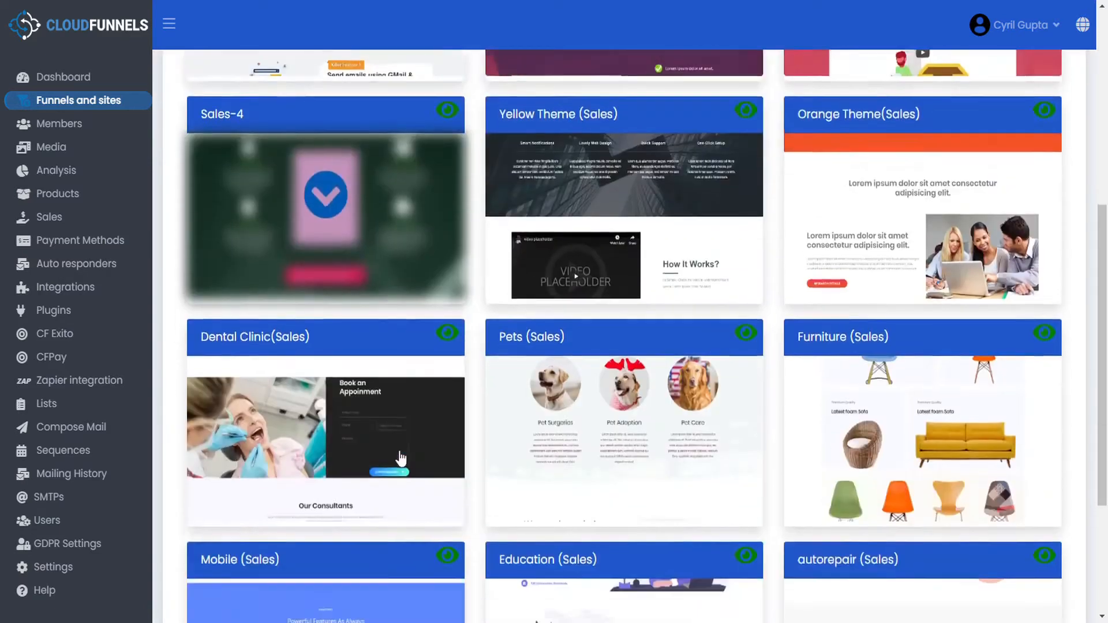
pyautogui.scroll(10, 398, 449)
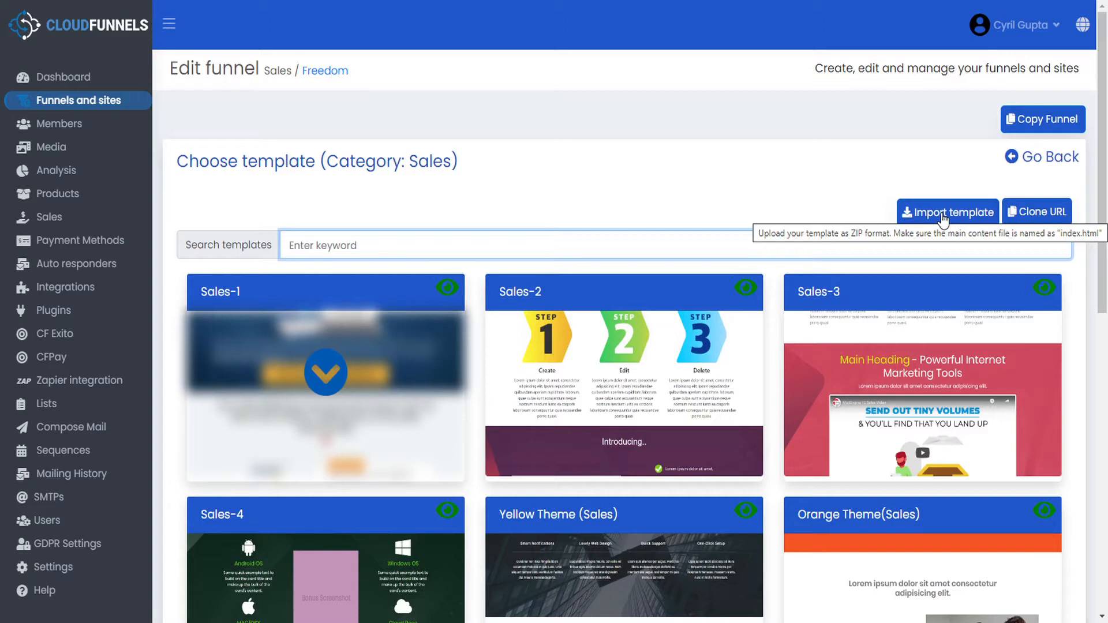
pyautogui.click(1039, 211)
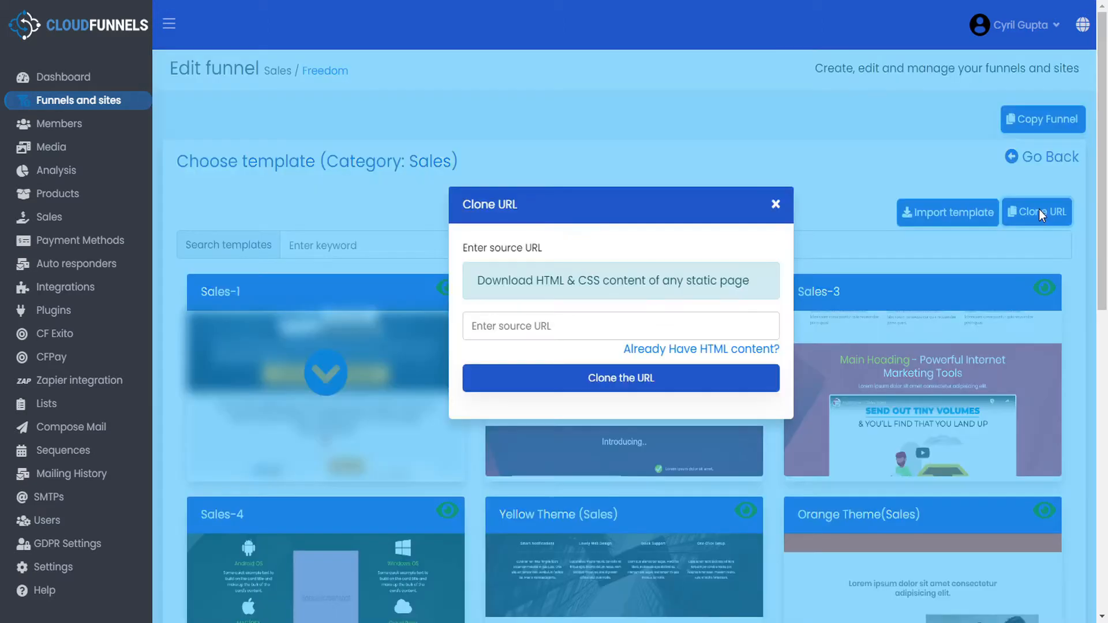
pyautogui.click(512, 326)
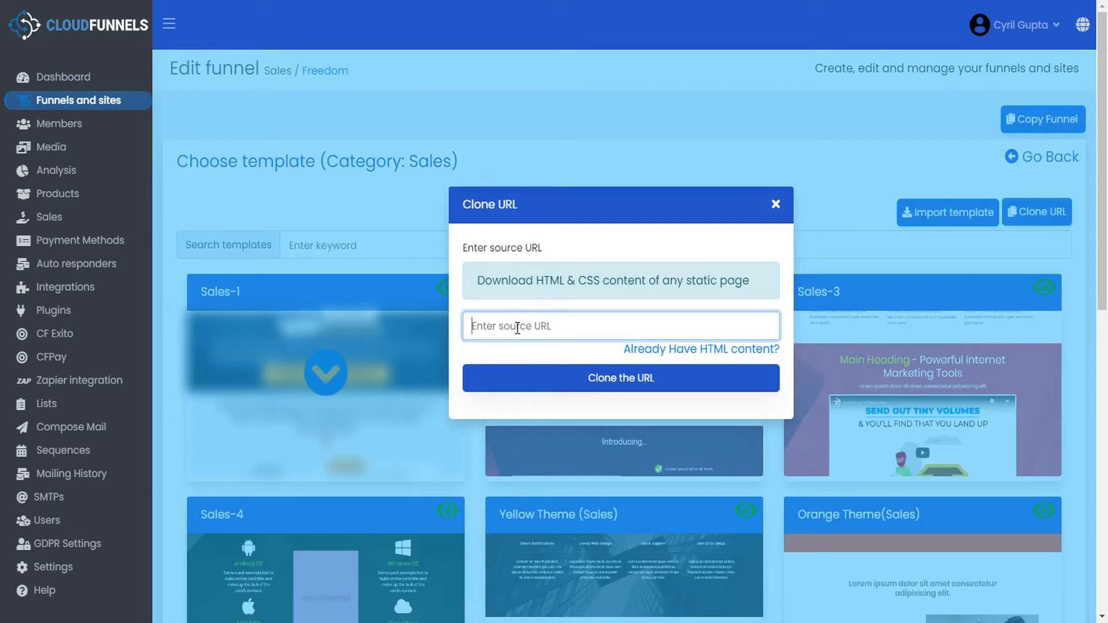
pyautogui.click(702, 357)
pyautogui.click(548, 377)
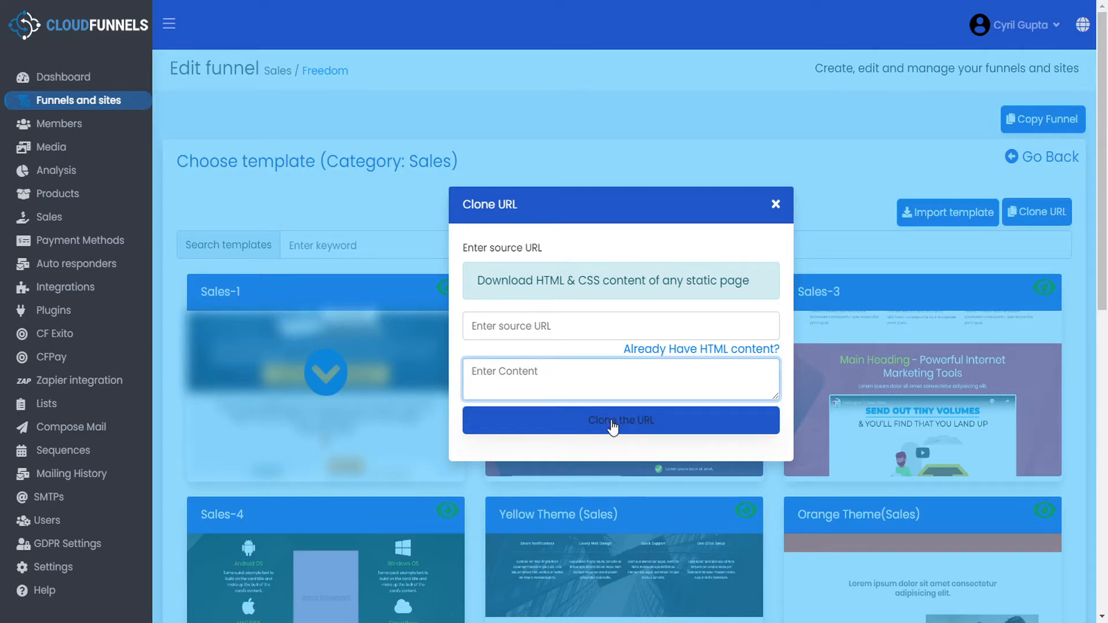
pyautogui.click(776, 205)
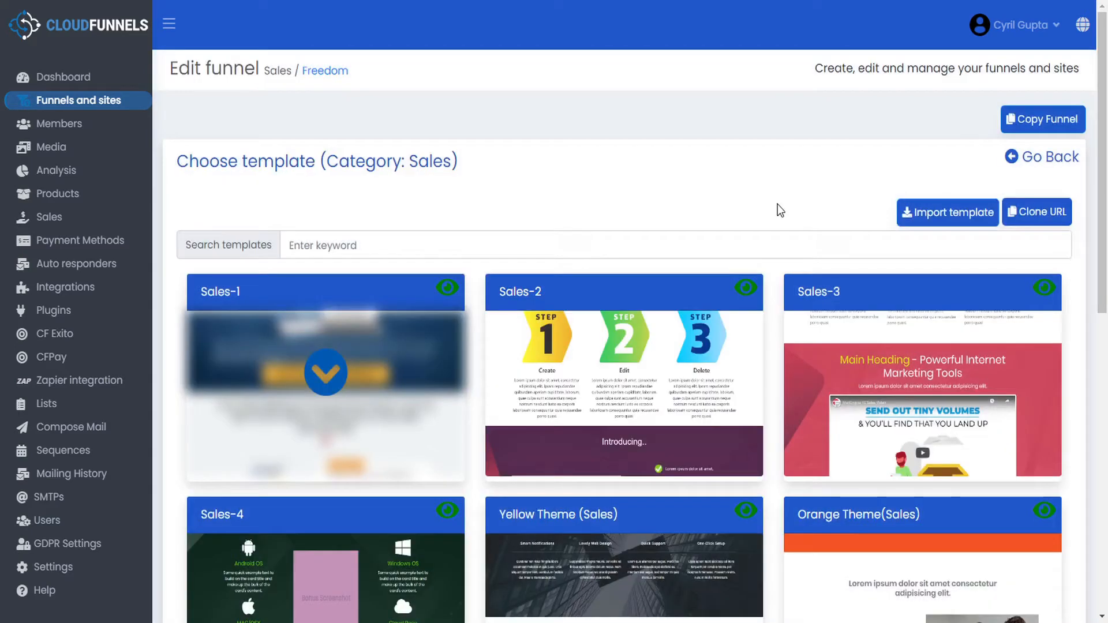
# - Apply the Sales-1 template to the Salespage and open the live page from the project URL
pyautogui.click(326, 384)
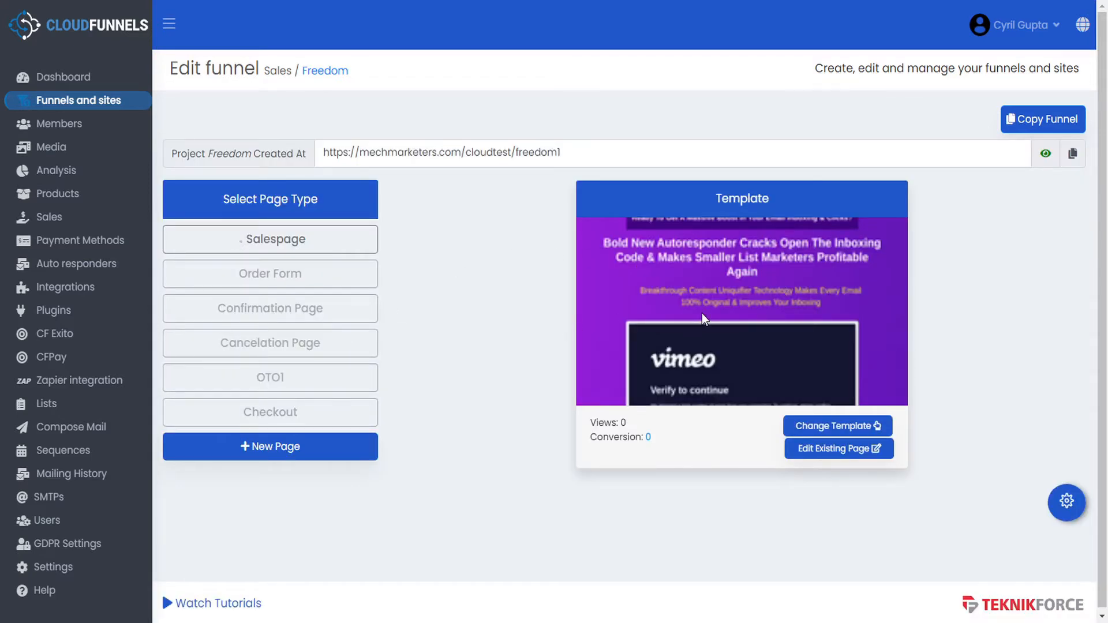
pyautogui.click(1045, 156)
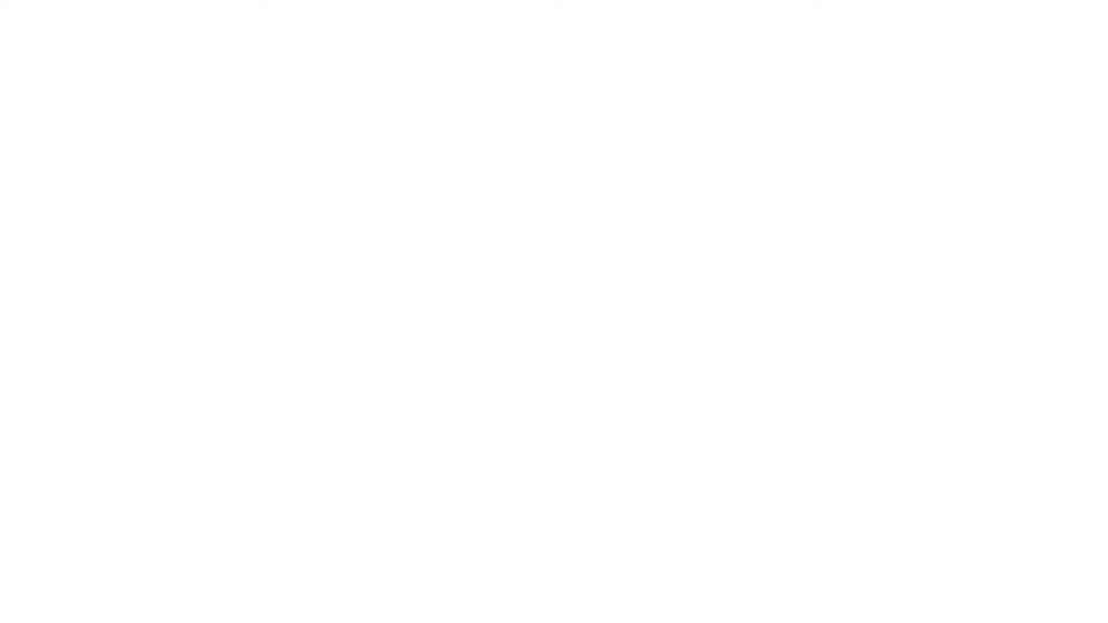
# - Scroll through the live sales page with the 'Get Instant Access To LoremIpsum' offer, then close the tab
pyautogui.scroll(-10, 891, 206)
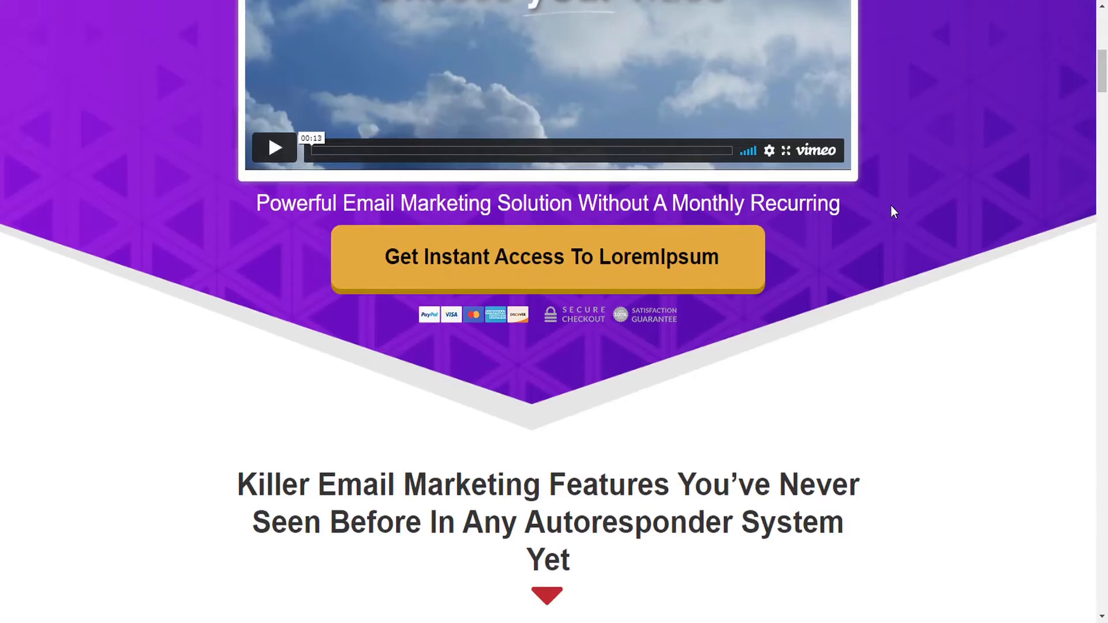
pyautogui.scroll(5, 891, 204)
pyautogui.scroll(5, 893, 212)
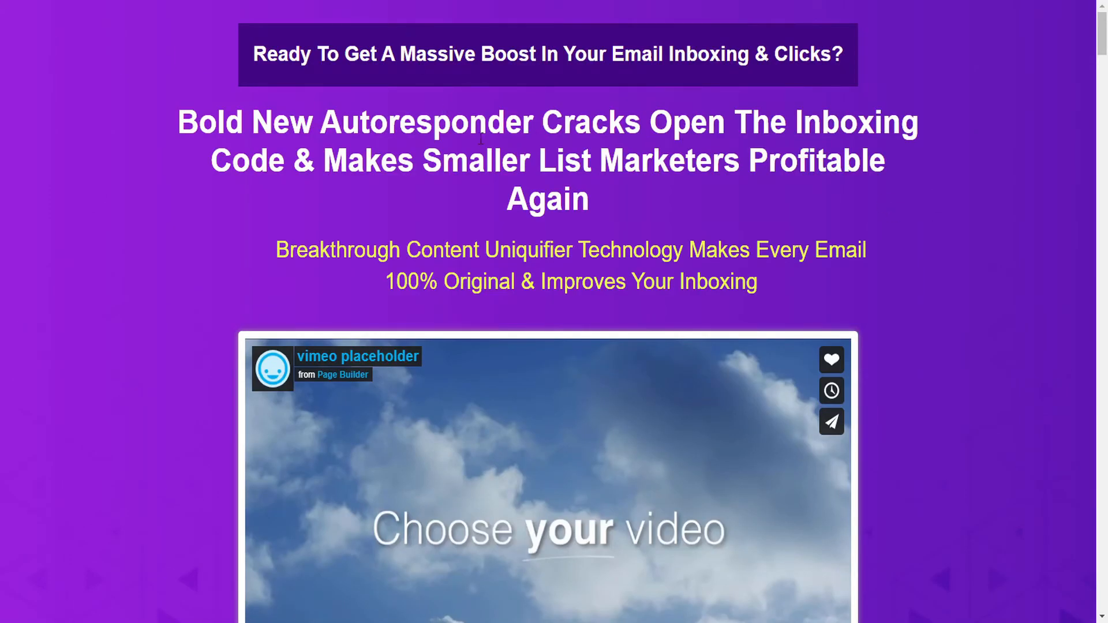
pyautogui.scroll(-10, 887, 143)
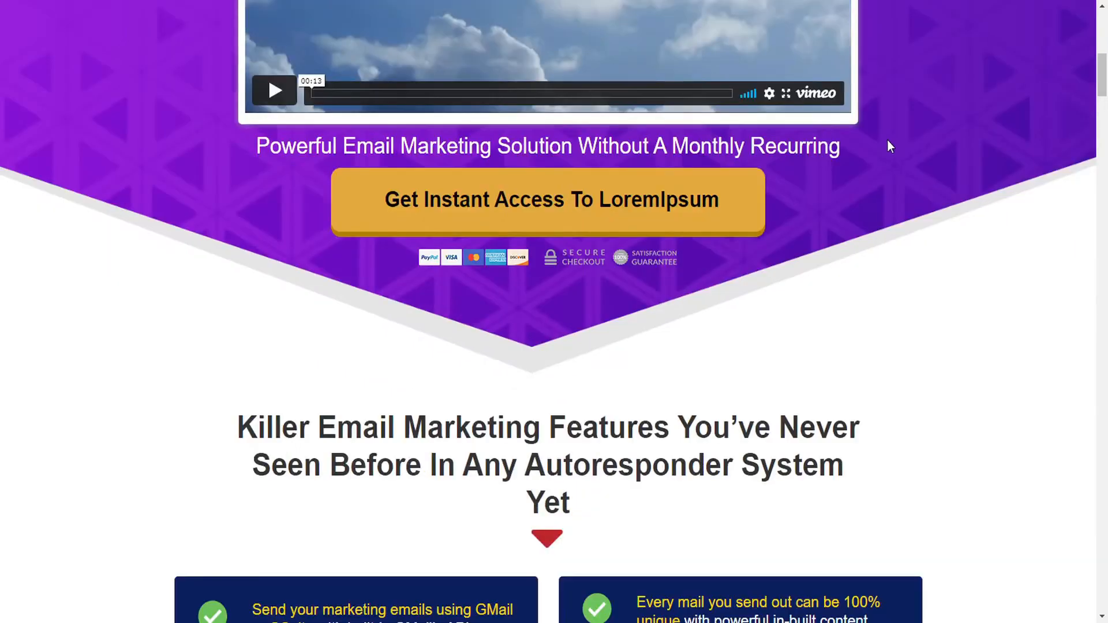
pyautogui.scroll(10, 888, 140)
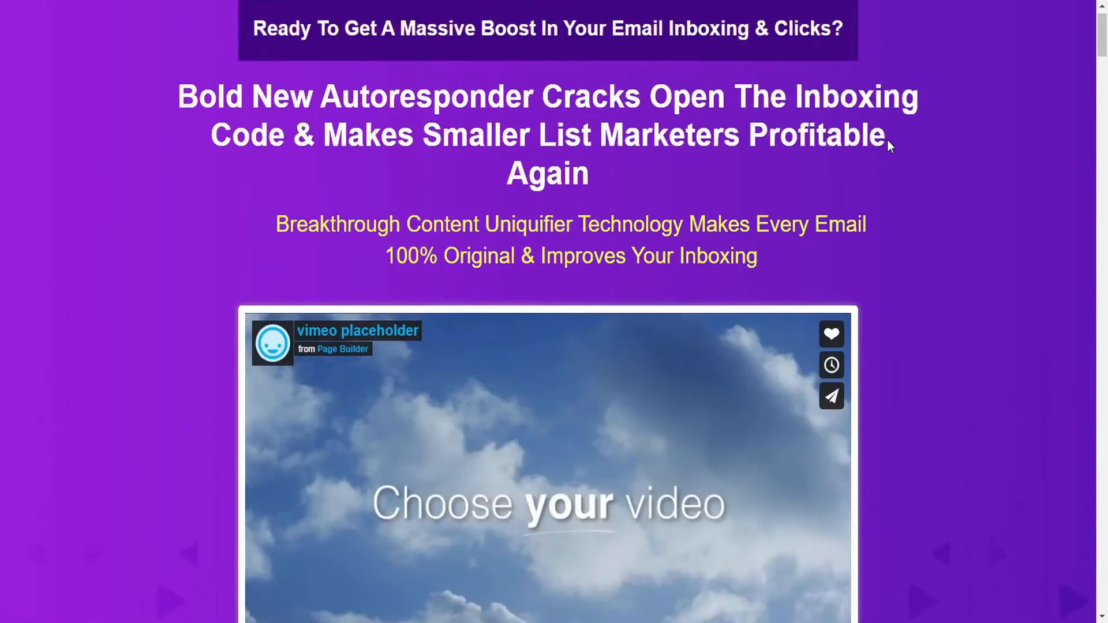
pyautogui.scroll(1, 887, 140)
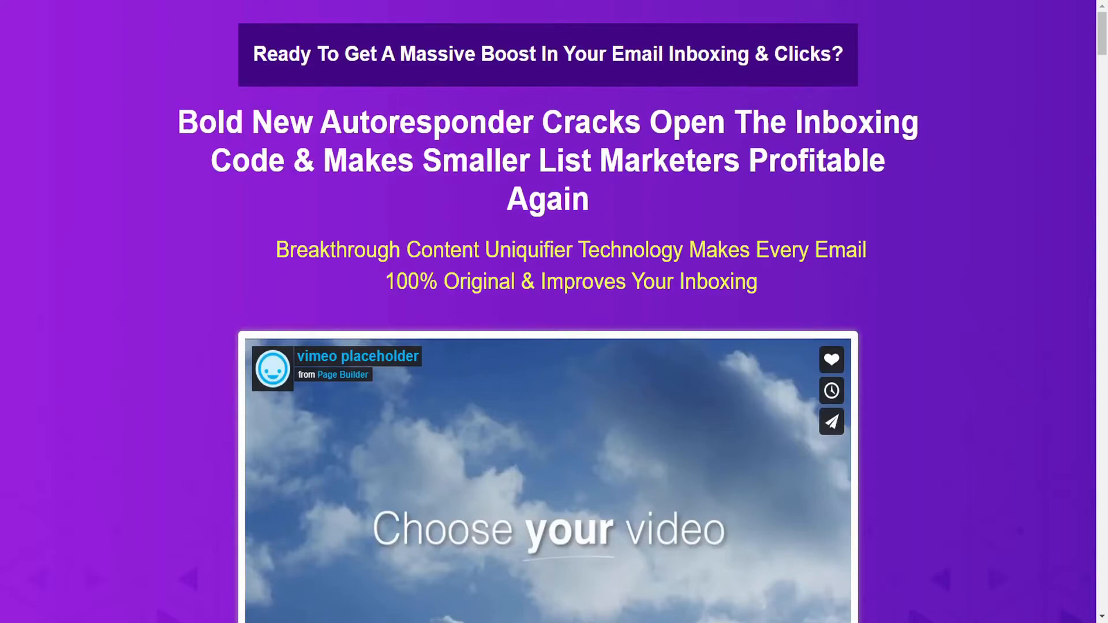
pyautogui.hotkey('ctrl', 'w')
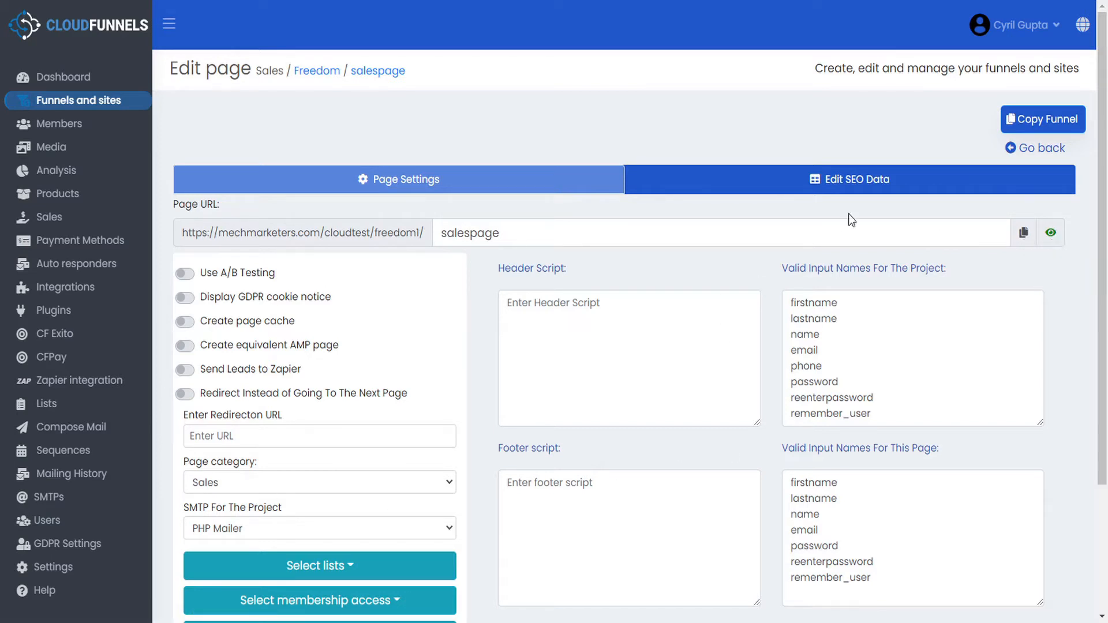
pyautogui.click(851, 184)
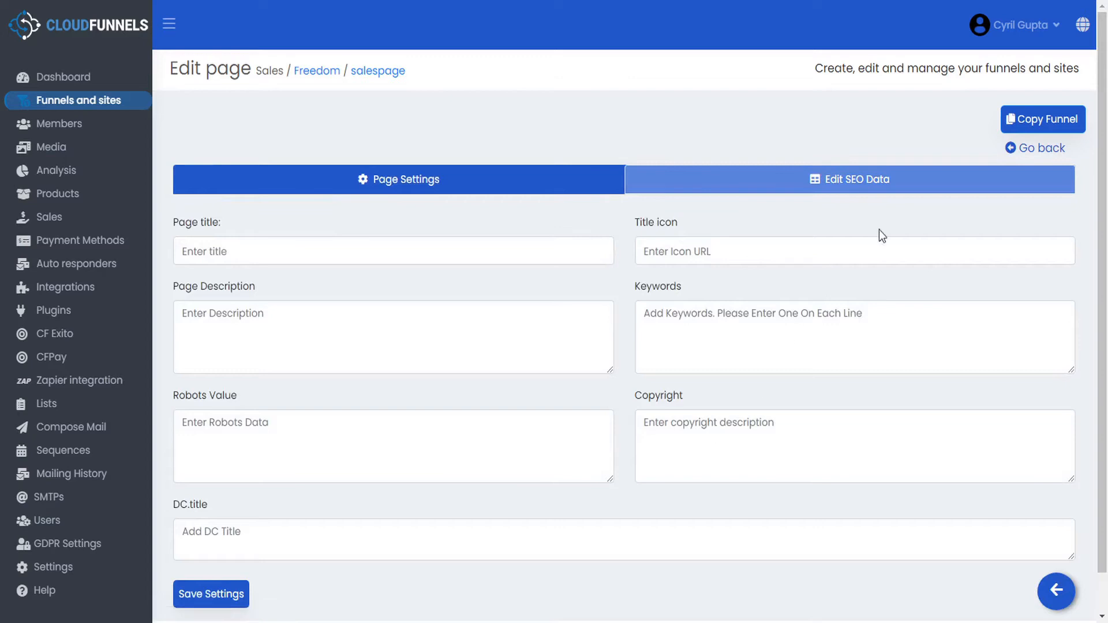
pyautogui.click(1023, 149)
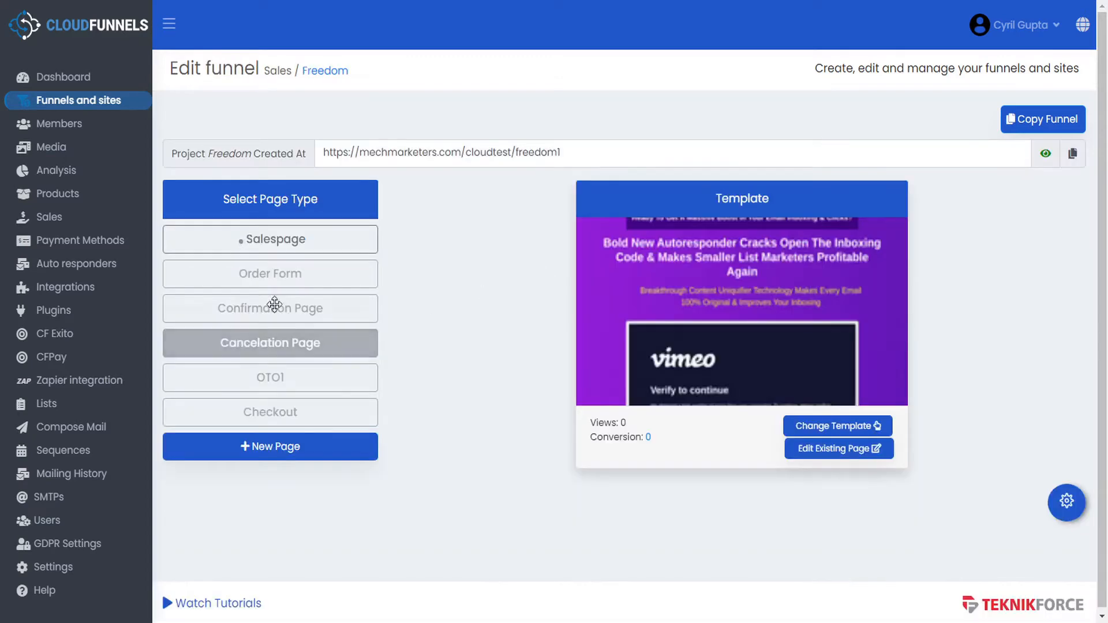
# - Apply the Regular Order Form template to the Order Form page, then select the Confirmation Page
pyautogui.click(300, 279)
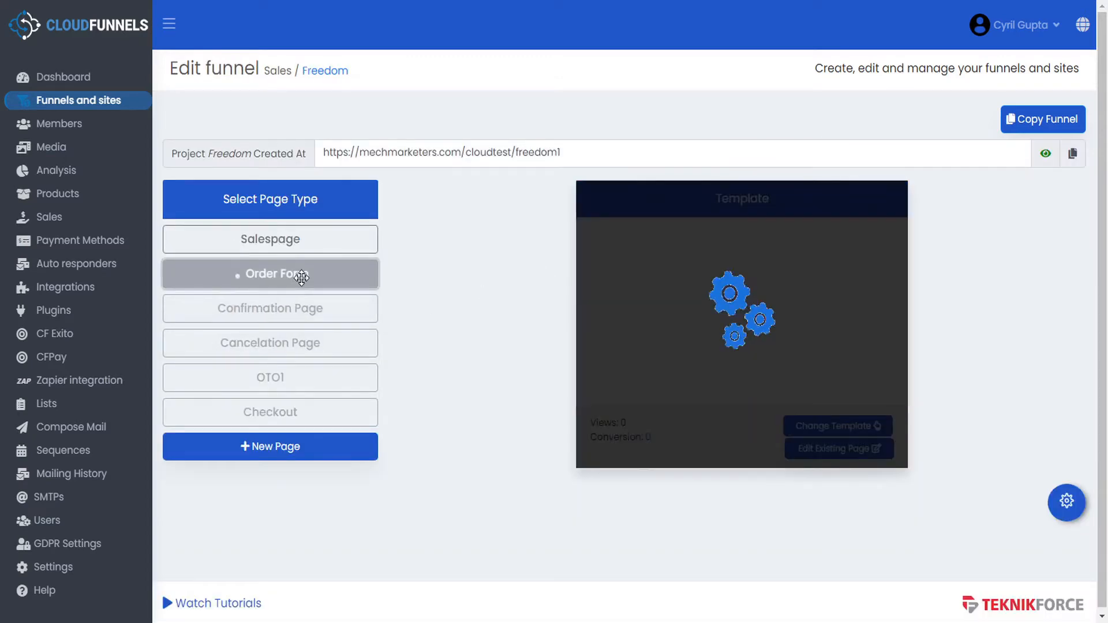
pyautogui.click(824, 428)
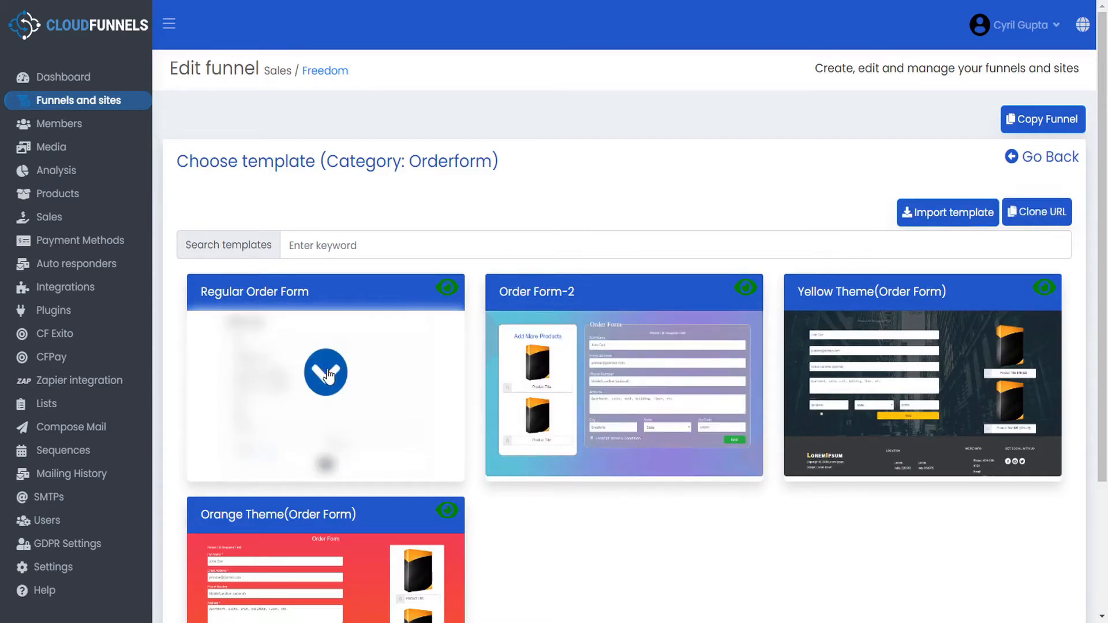
pyautogui.click(327, 374)
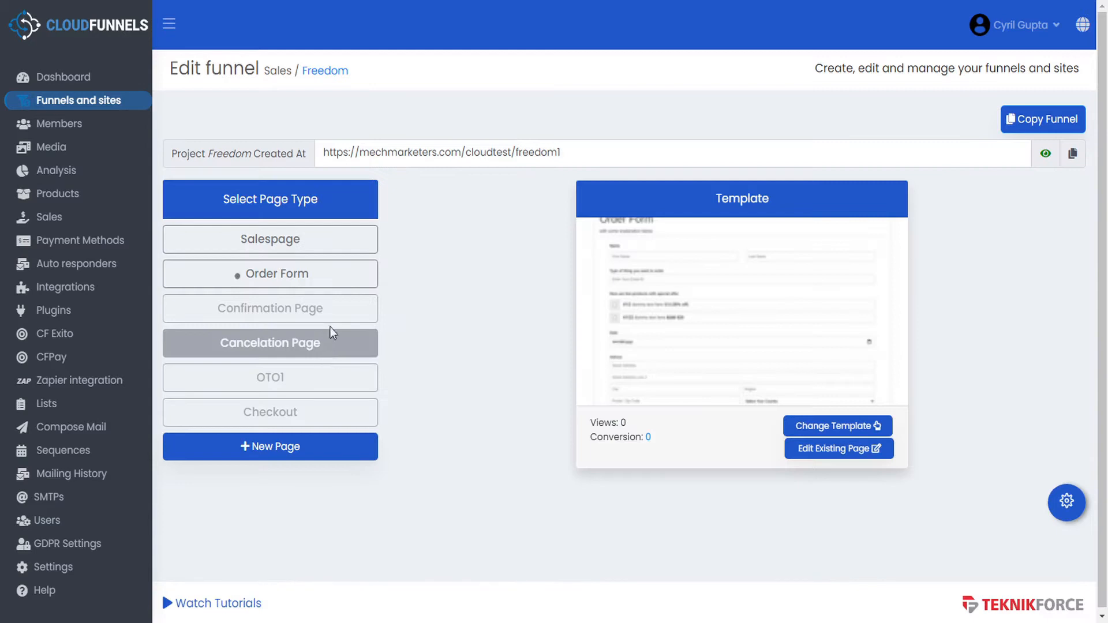
pyautogui.click(333, 309)
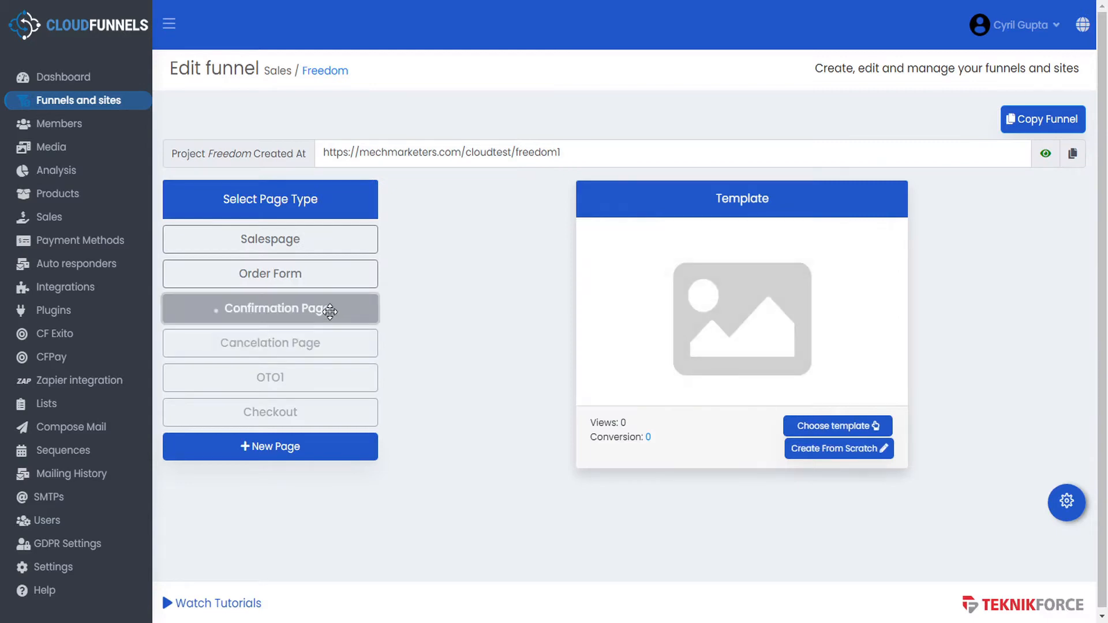
# - Apply Confirmation Form-1 to the Confirmation Page and Cancel-1 to the Cancelation Page
pyautogui.click(832, 427)
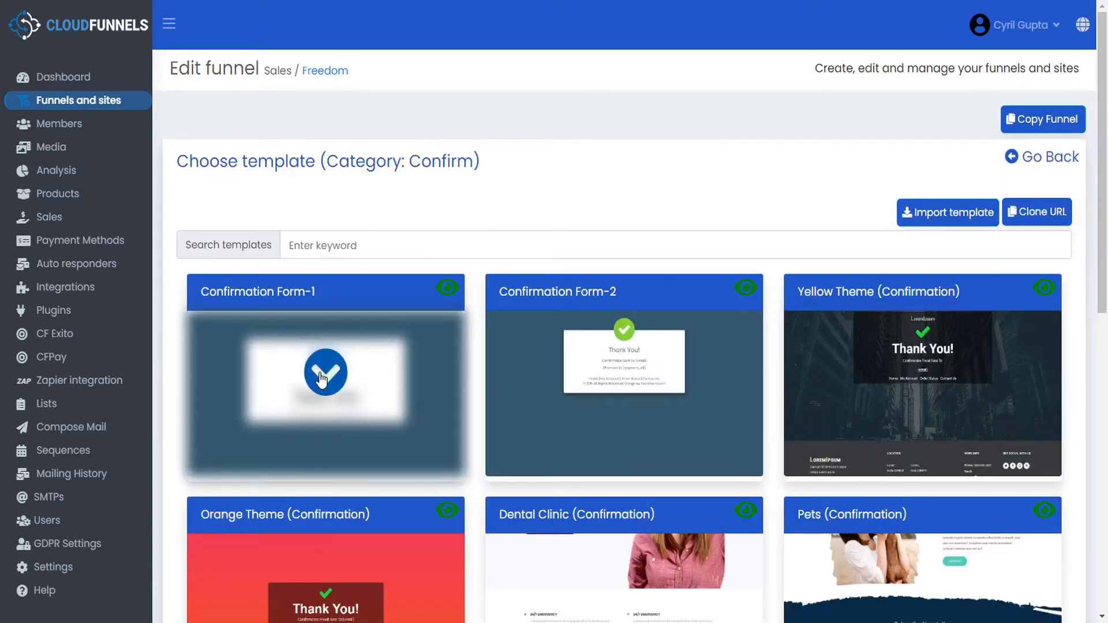
pyautogui.click(321, 379)
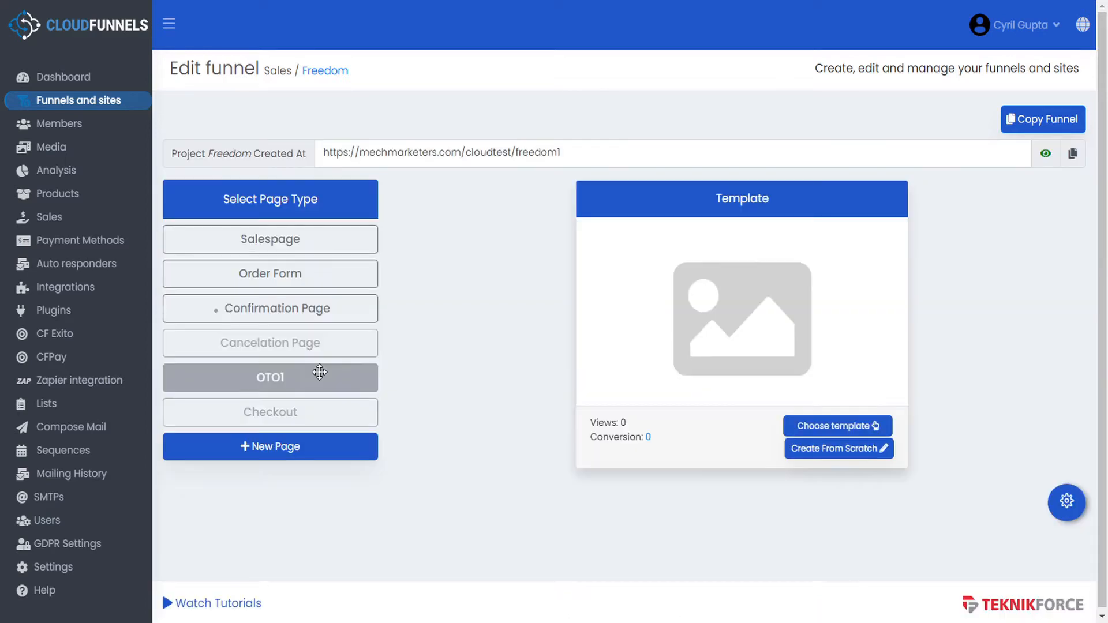
pyautogui.click(297, 344)
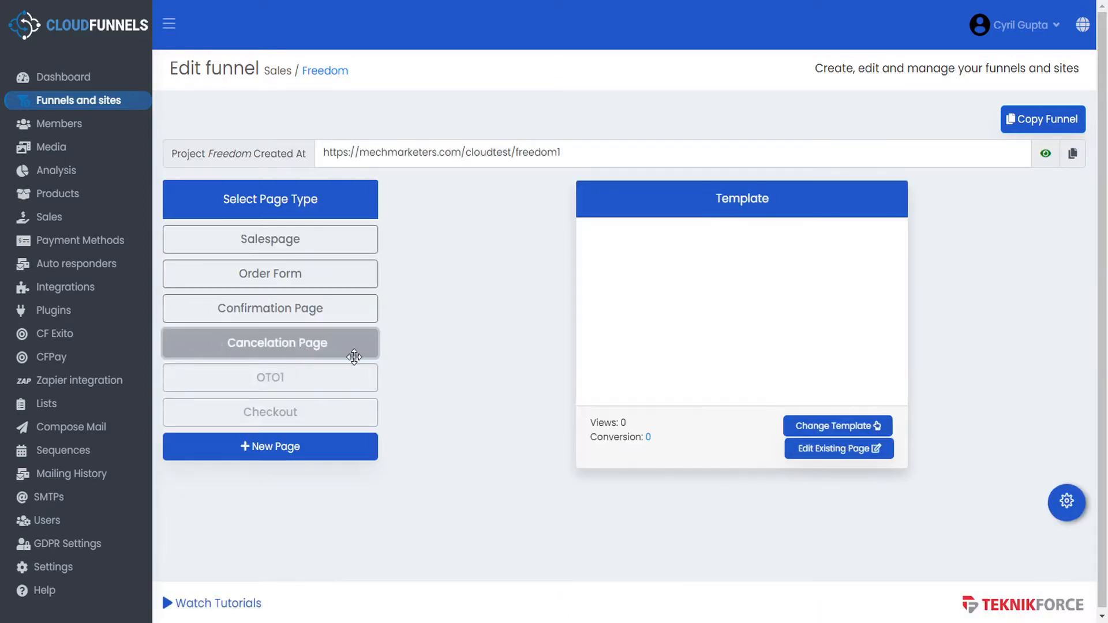
pyautogui.click(840, 427)
pyautogui.moveTo(296, 410)
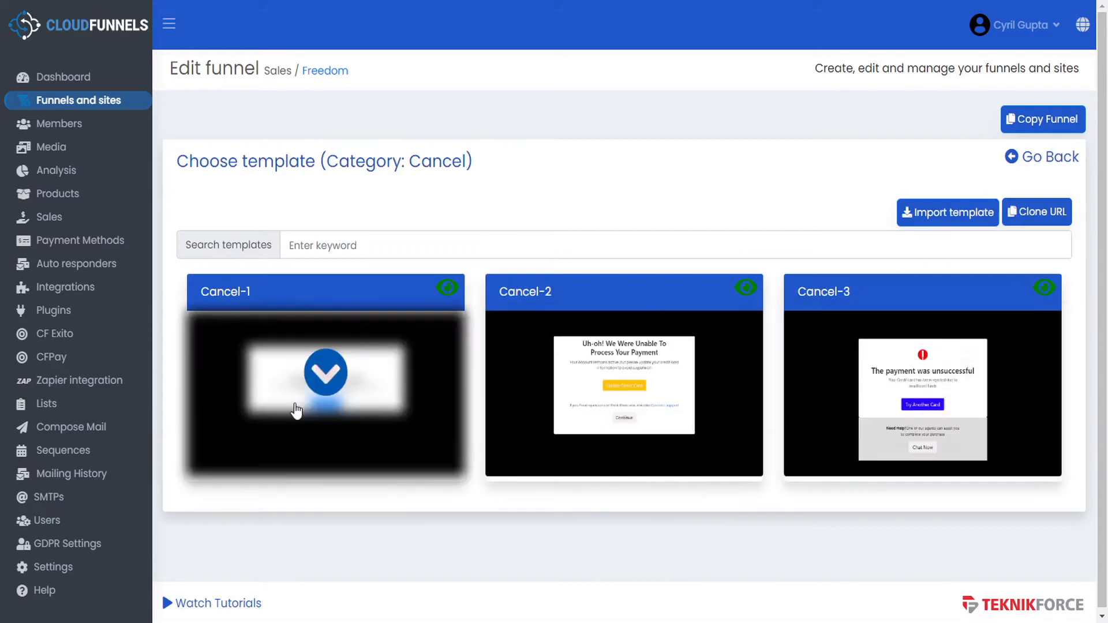
pyautogui.click(330, 380)
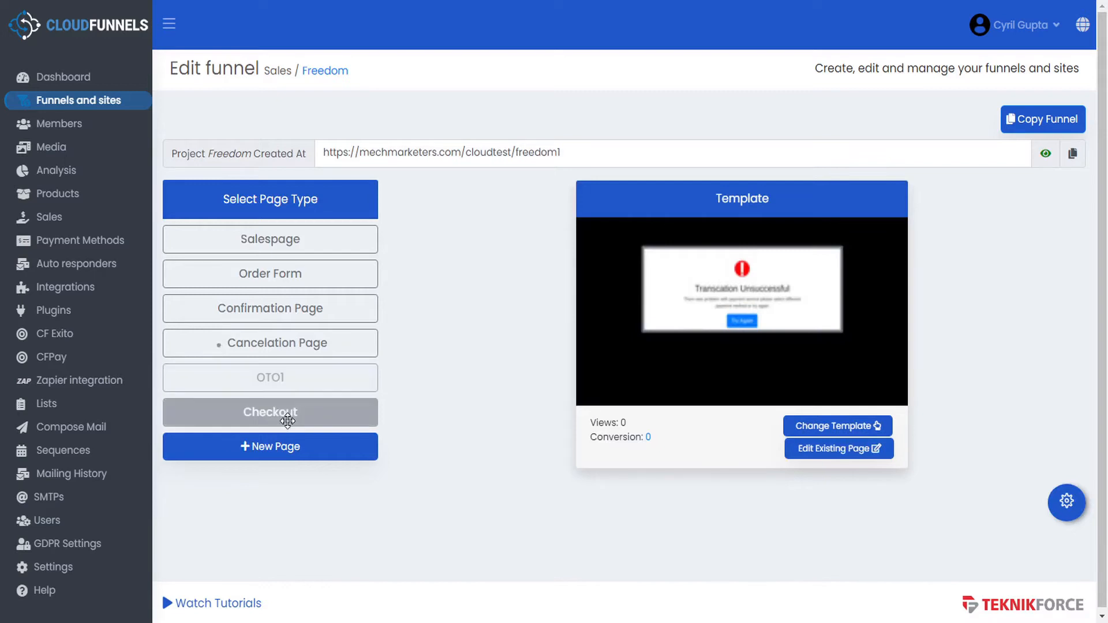
pyautogui.click(283, 381)
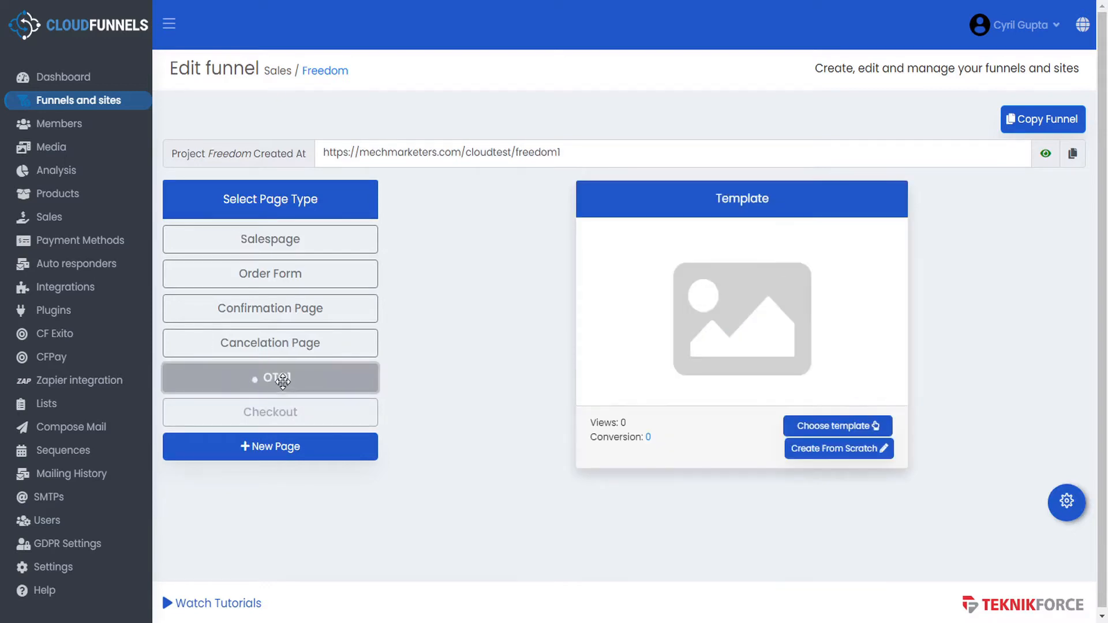
# - Open the OTO1 template chooser twice and leave it both times without choosing a template
pyautogui.click(837, 428)
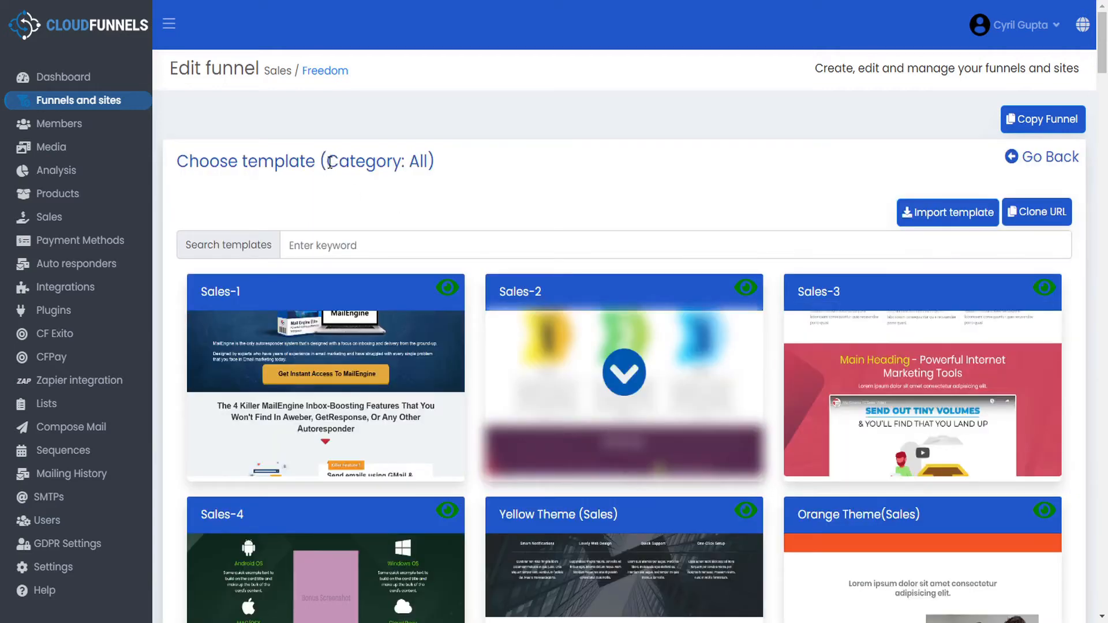
pyautogui.moveTo(338, 163); pyautogui.dragTo(430, 166)
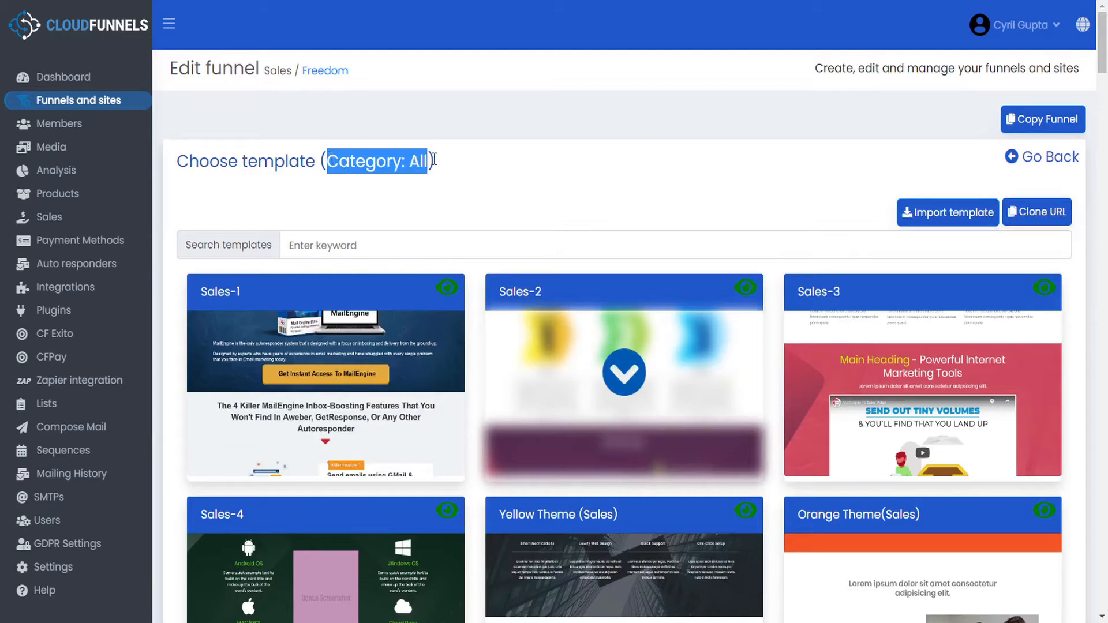
pyautogui.click(1048, 160)
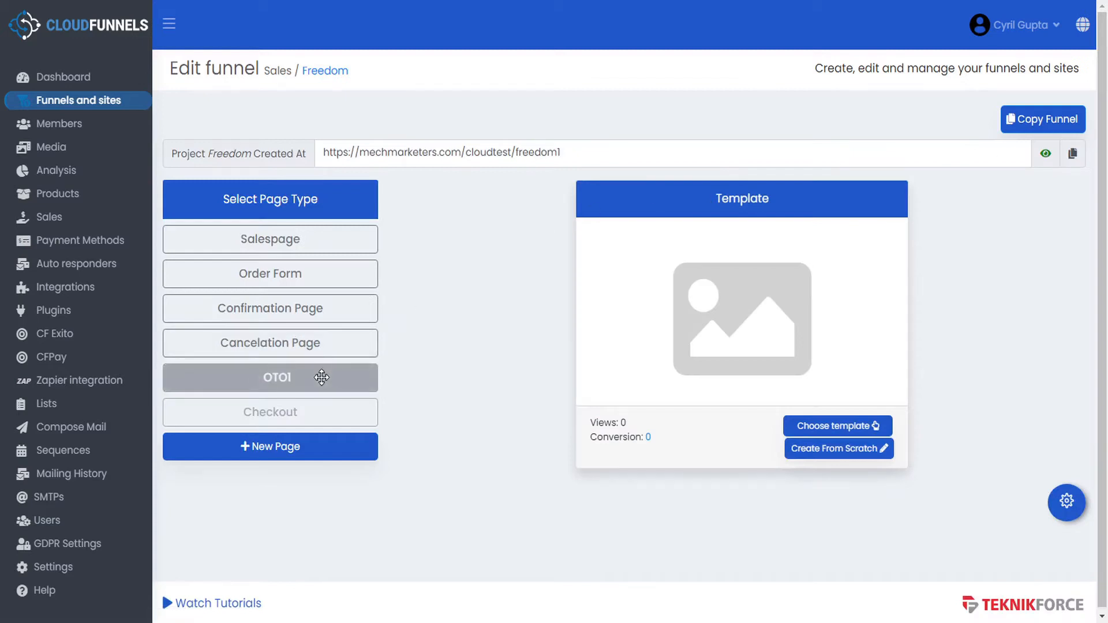
pyautogui.click(826, 426)
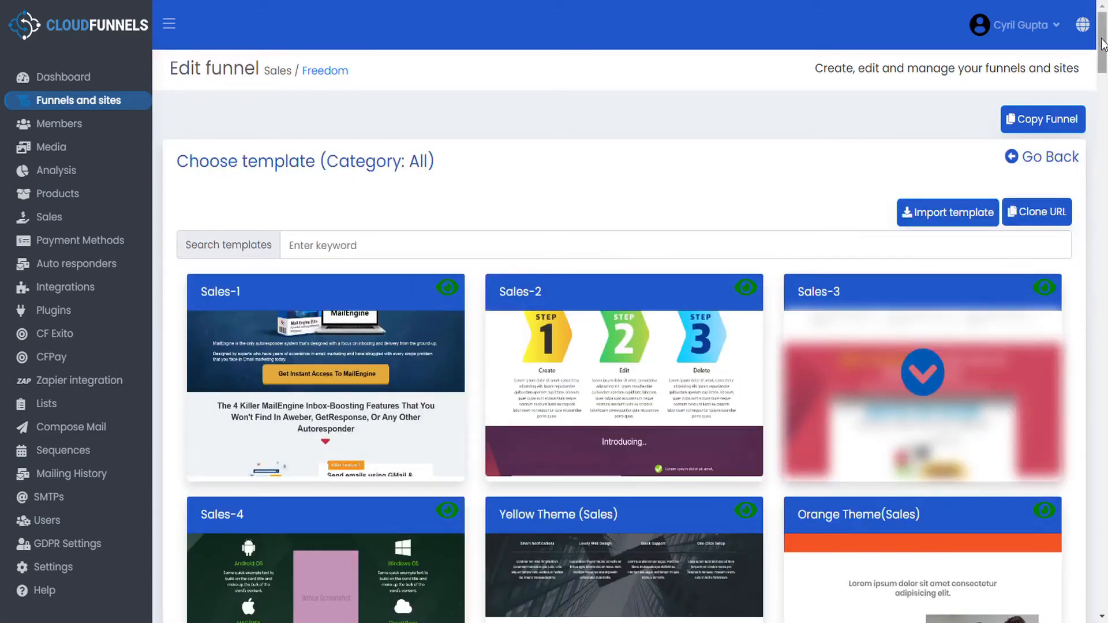
pyautogui.moveTo(1103, 46)
pyautogui.mouseDown()
pyautogui.moveTo(1106, 608)
pyautogui.moveTo(1105, 58)
pyautogui.mouseUp()
pyautogui.click(1064, 155)
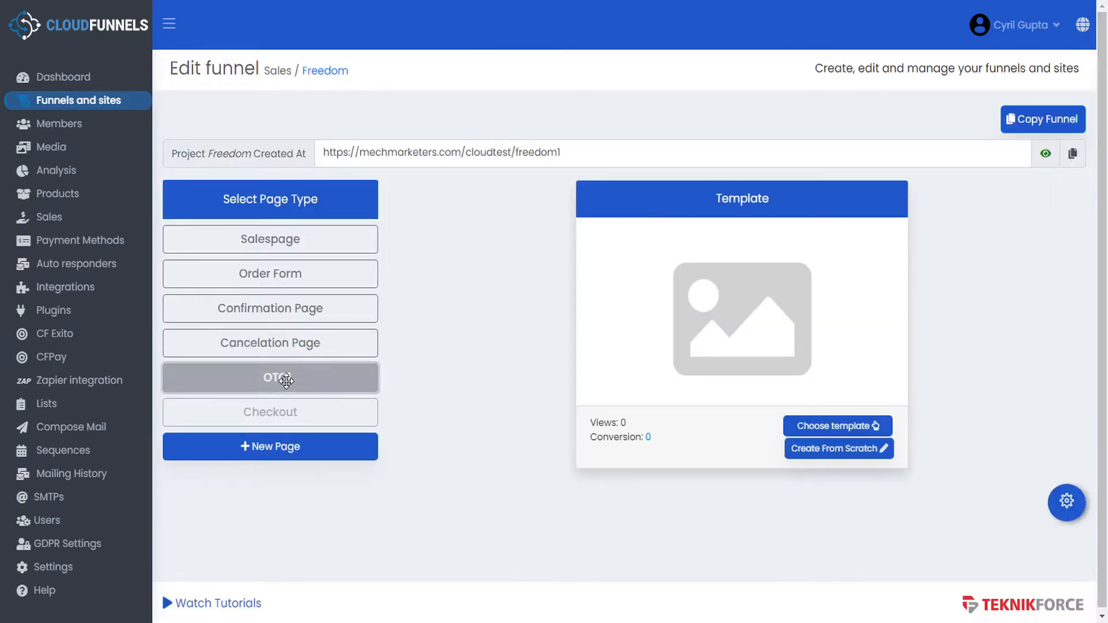
# - Set OTO1's Page category to OTO in Page Settings and save the settings
pyautogui.click(1066, 517)
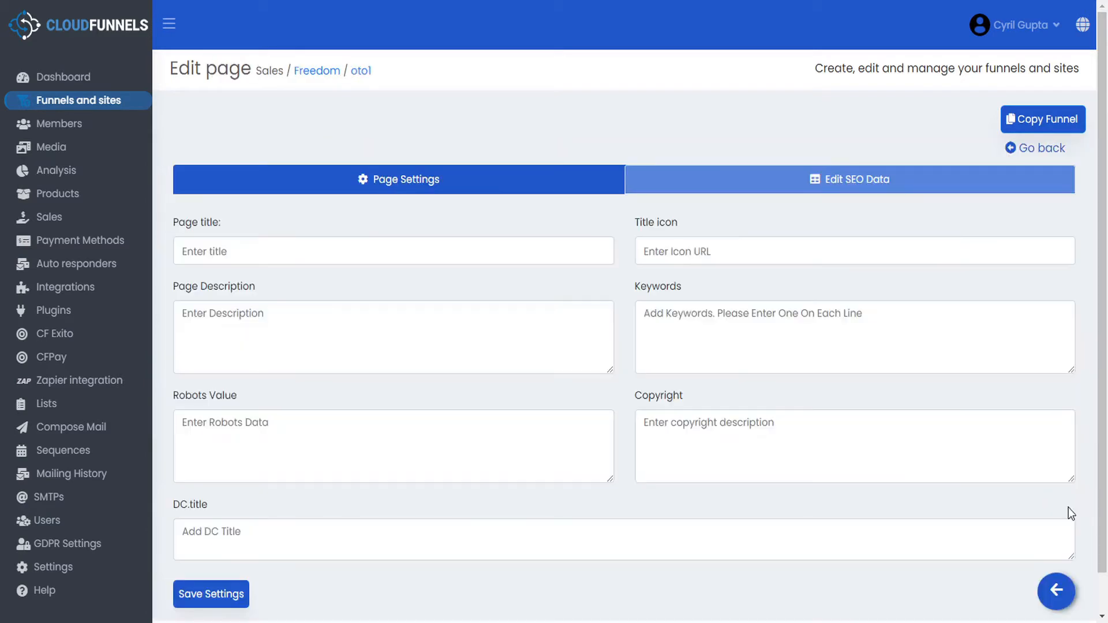
pyautogui.click(372, 179)
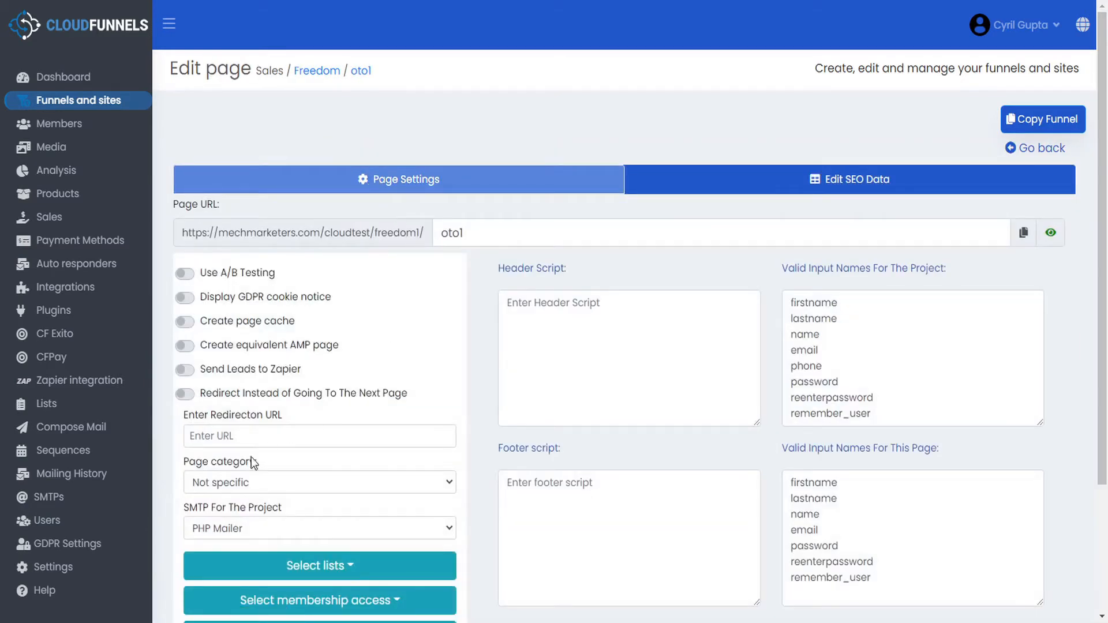
pyautogui.click(280, 482)
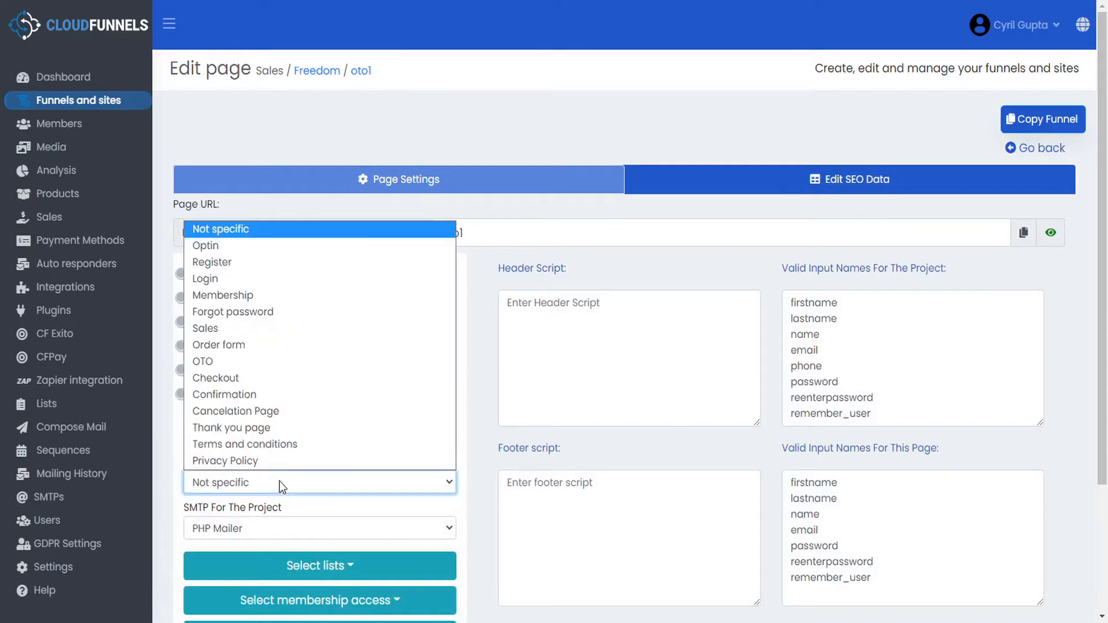
pyautogui.click(215, 362)
pyautogui.scroll(-3, 584, 367)
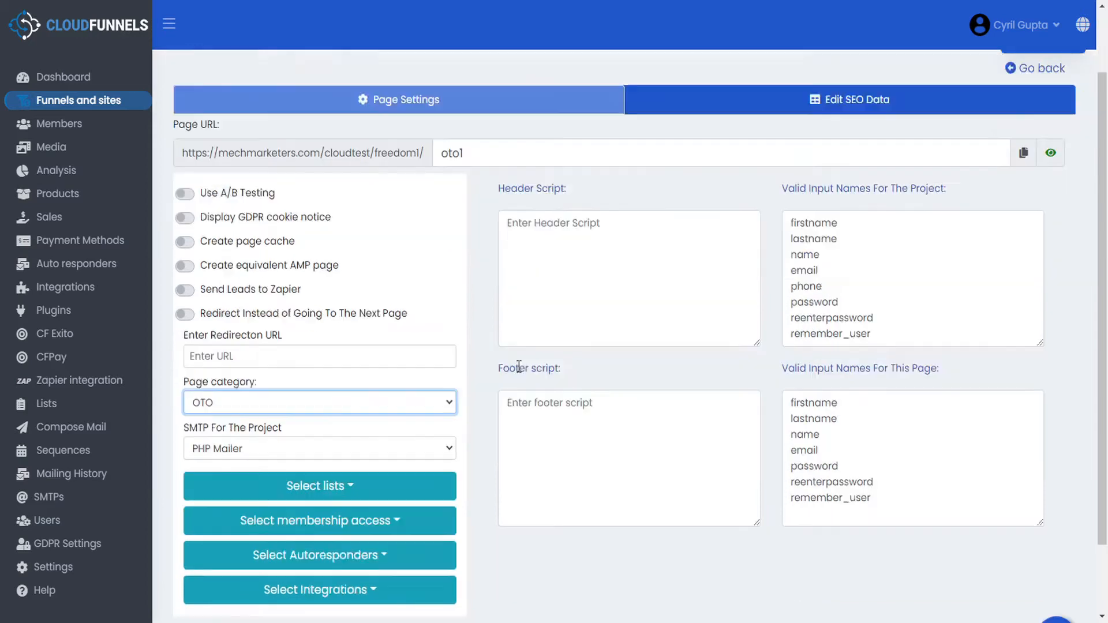
pyautogui.click(231, 555)
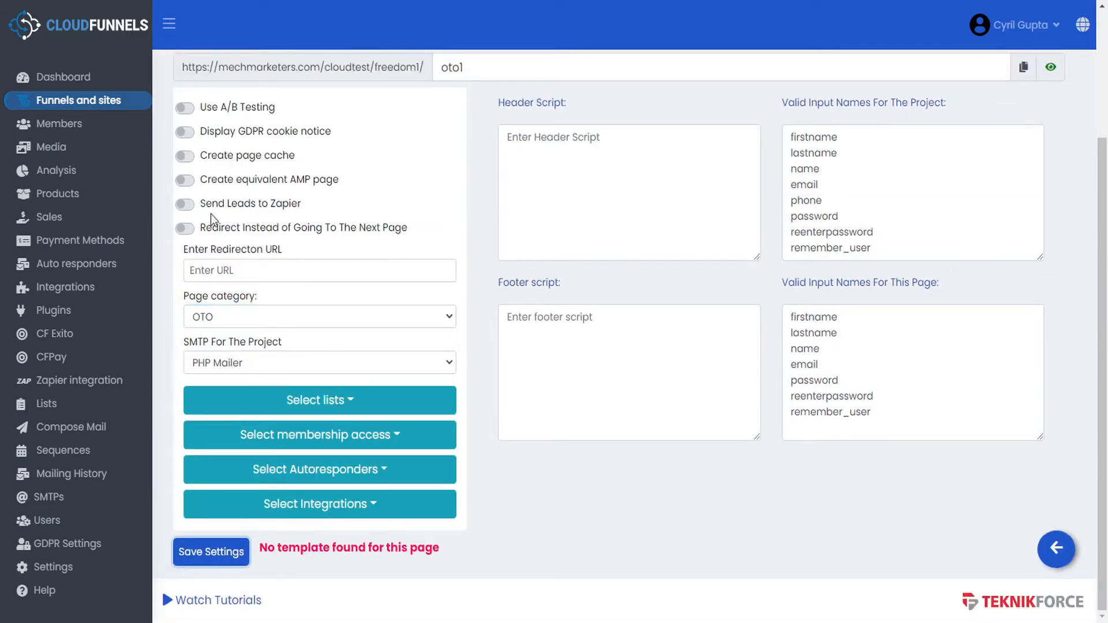
pyautogui.click(1056, 551)
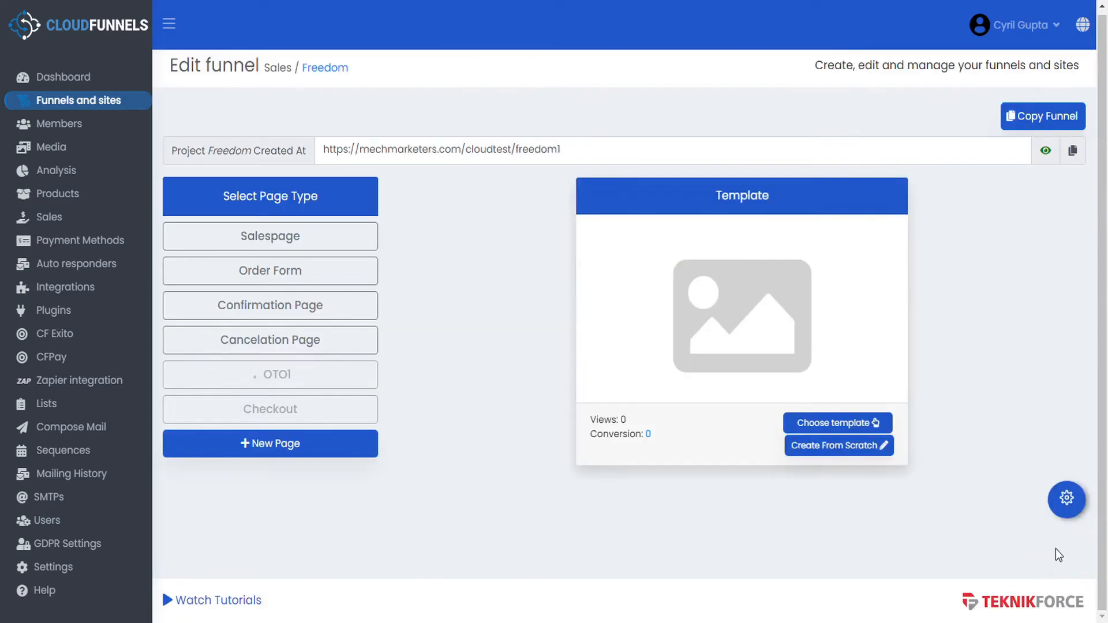
# - Apply the OTO Page 1 template to OTO1, then open template selection for the Checkout page
pyautogui.click(842, 427)
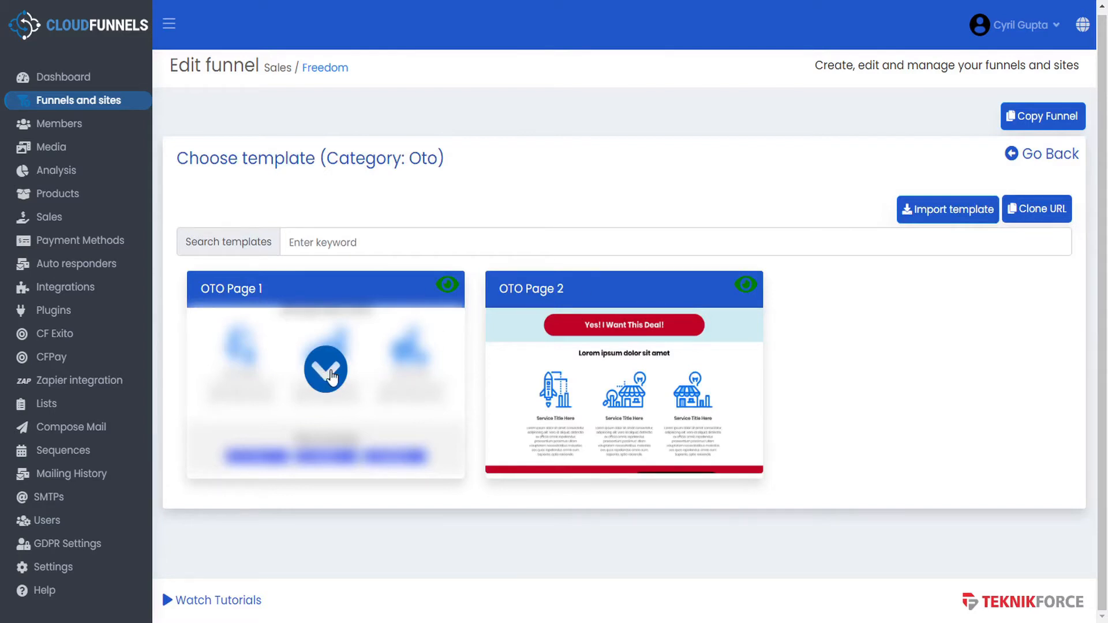
pyautogui.click(332, 377)
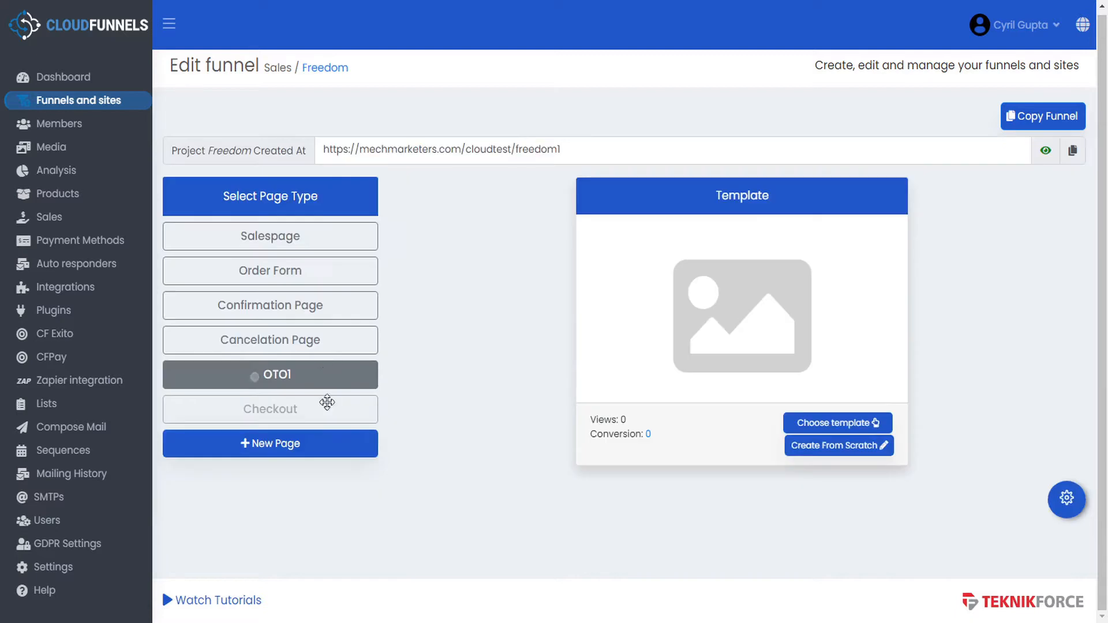
pyautogui.click(292, 408)
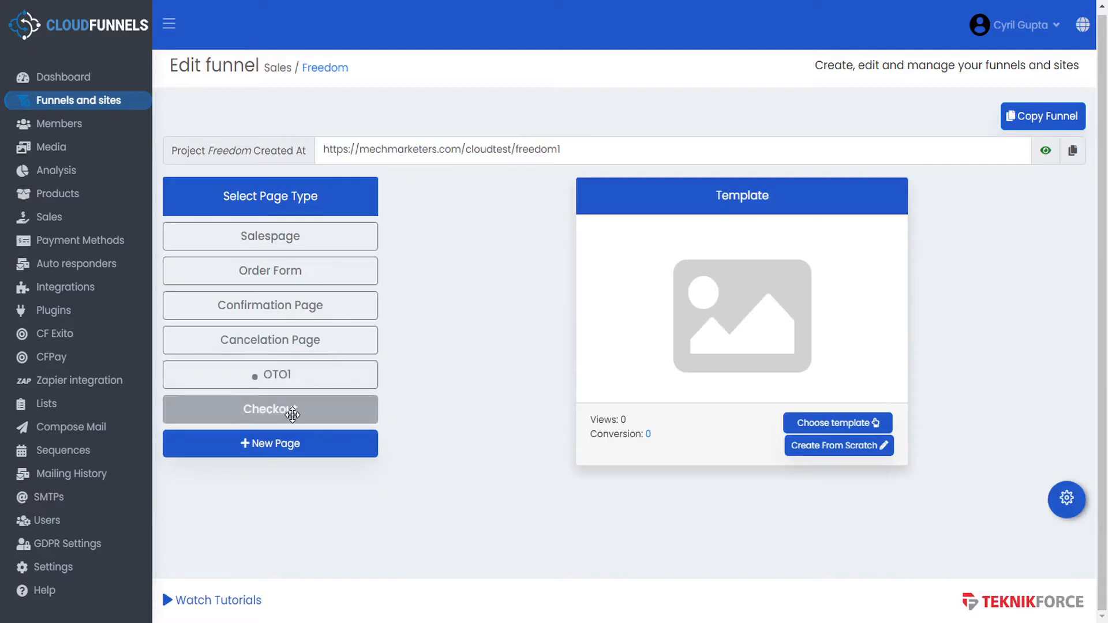
pyautogui.click(842, 423)
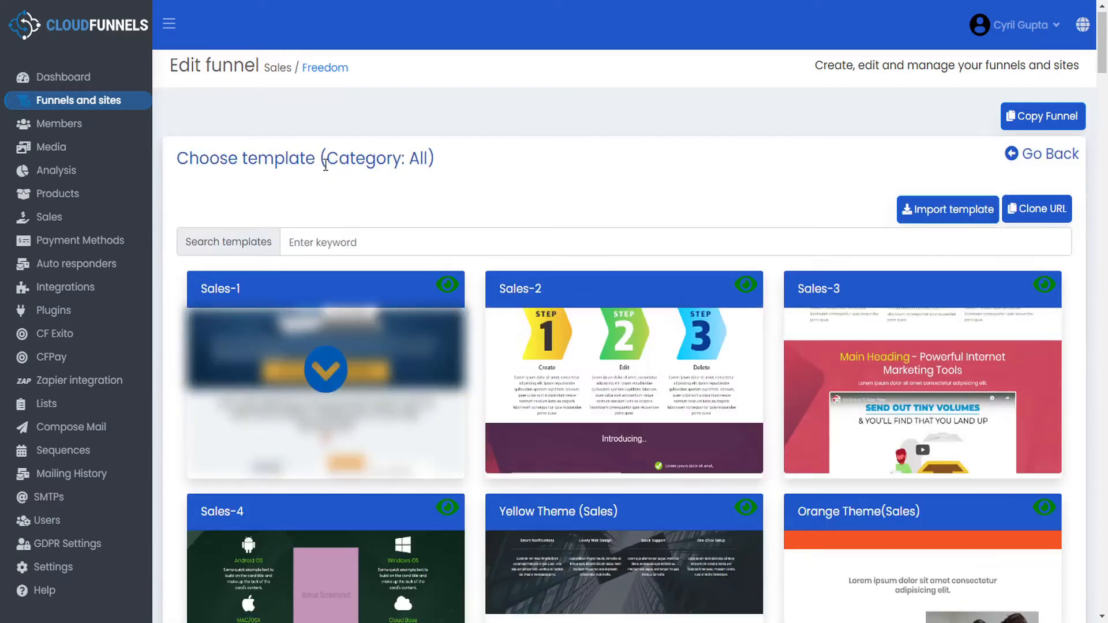
# - Leave the template chooser without picking a template for the Checkout page
pyautogui.scroll(-20, 700, 277)
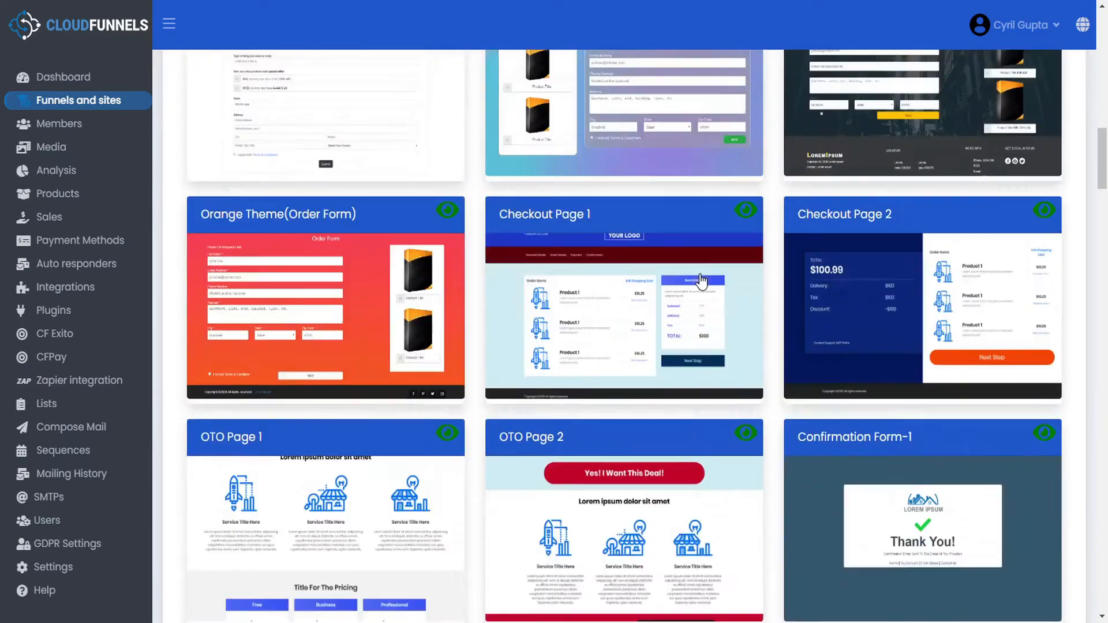
pyautogui.scroll(15, 700, 277)
pyautogui.scroll(5, 702, 283)
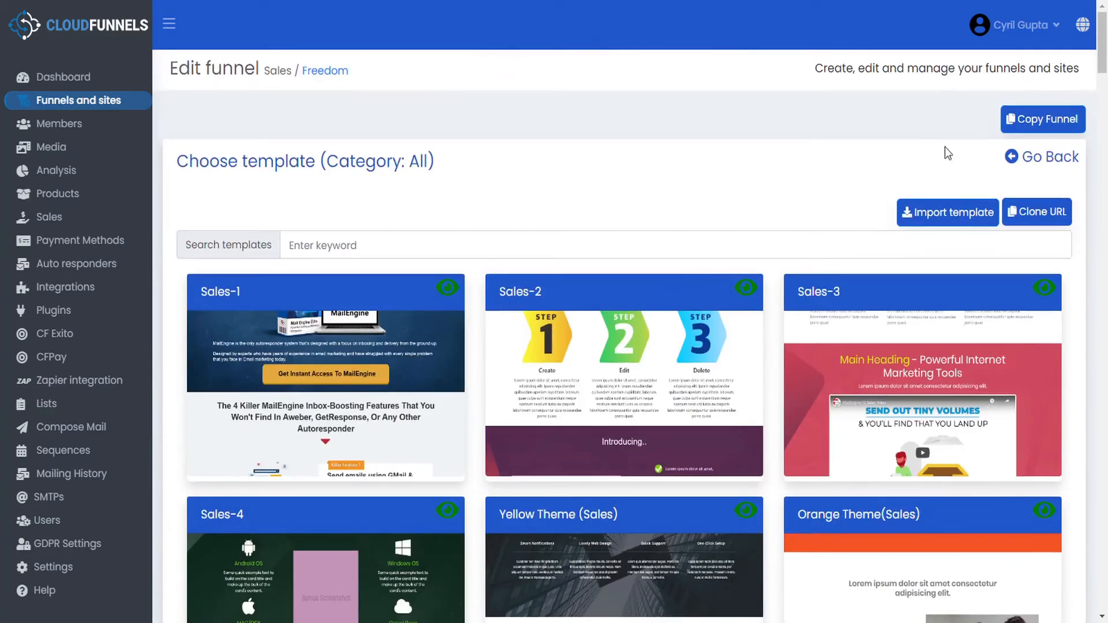
pyautogui.click(1068, 162)
# - Set the Checkout page's category to Checkout, save its settings, and return to the page list
pyautogui.click(336, 413)
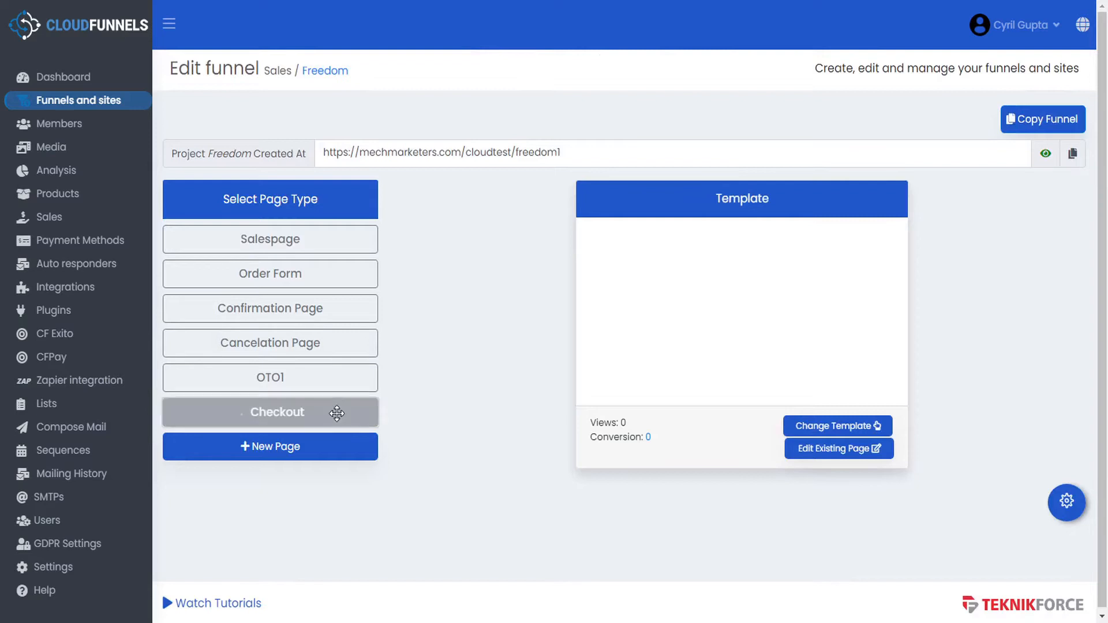
pyautogui.click(1066, 502)
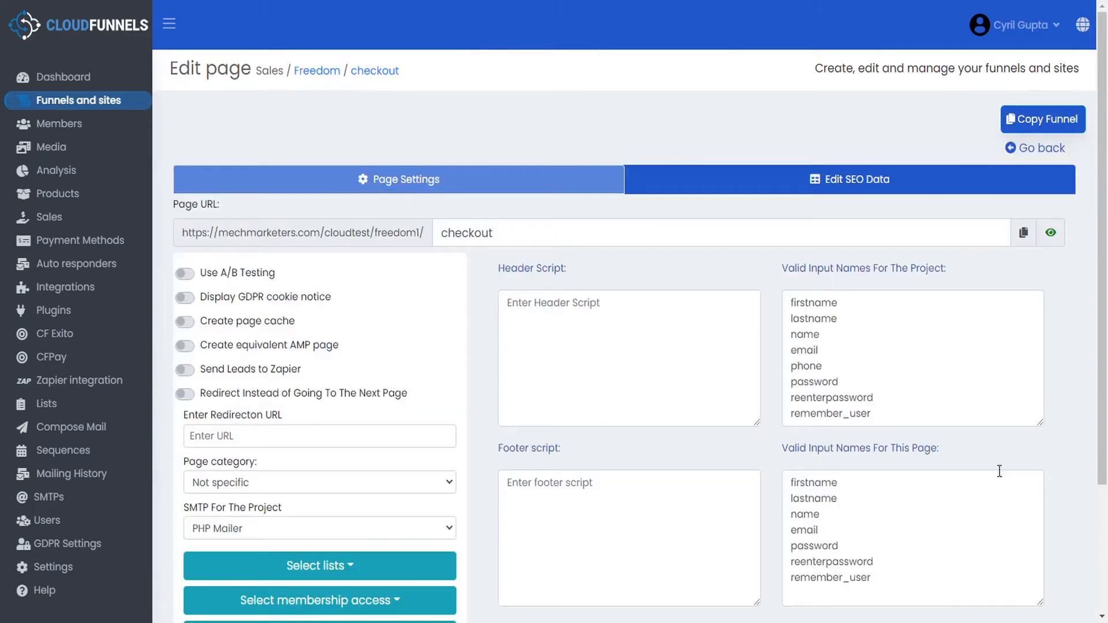
pyautogui.click(266, 483)
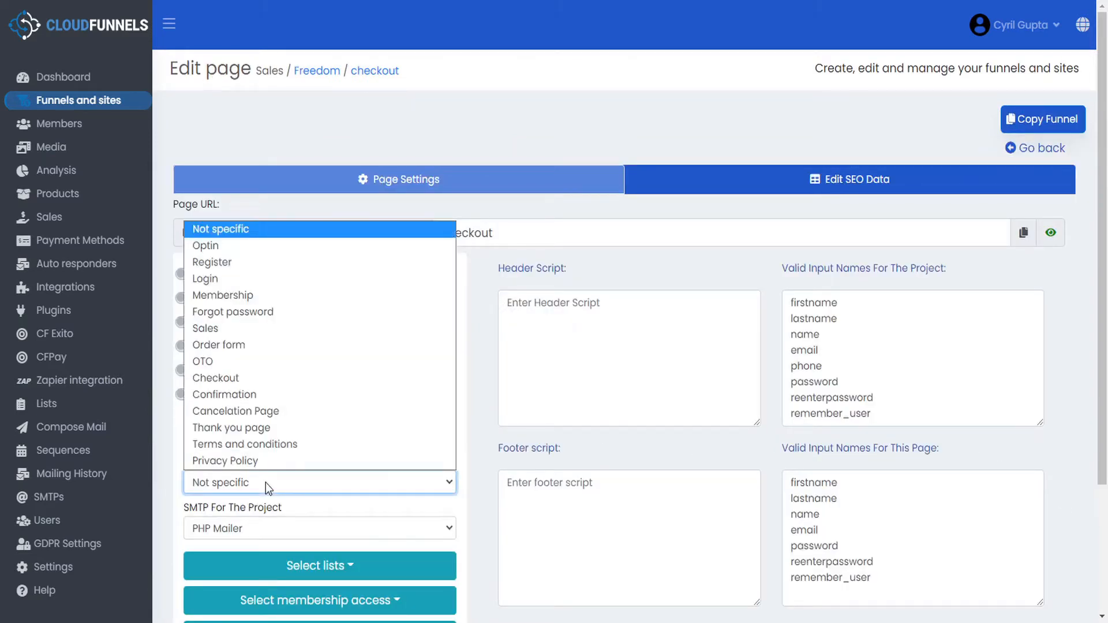
pyautogui.click(232, 378)
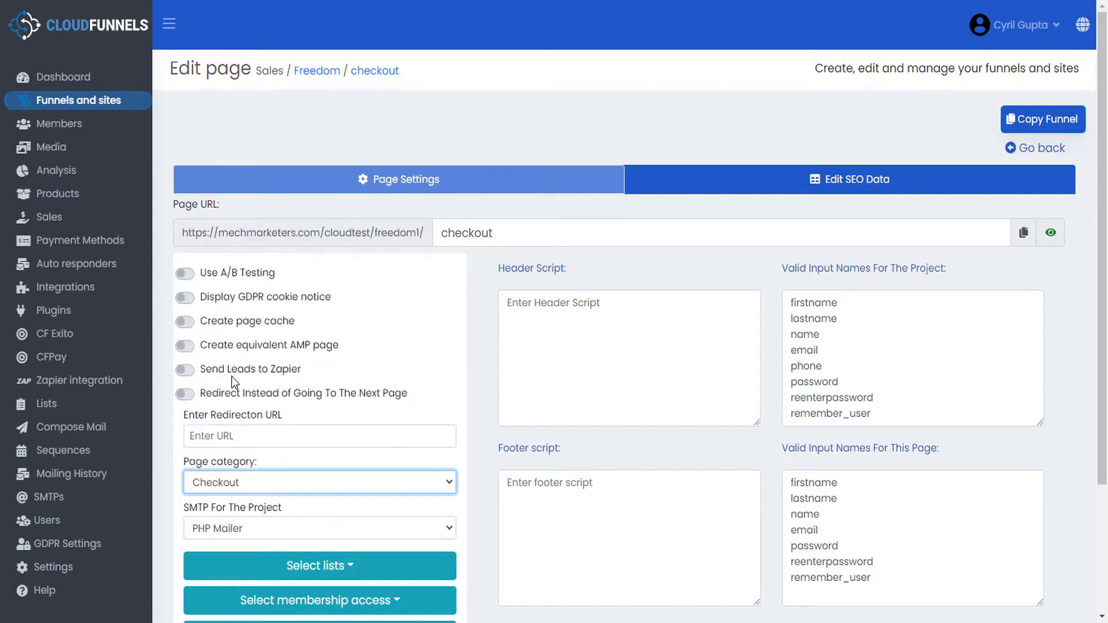
pyautogui.scroll(-2, 947, 389)
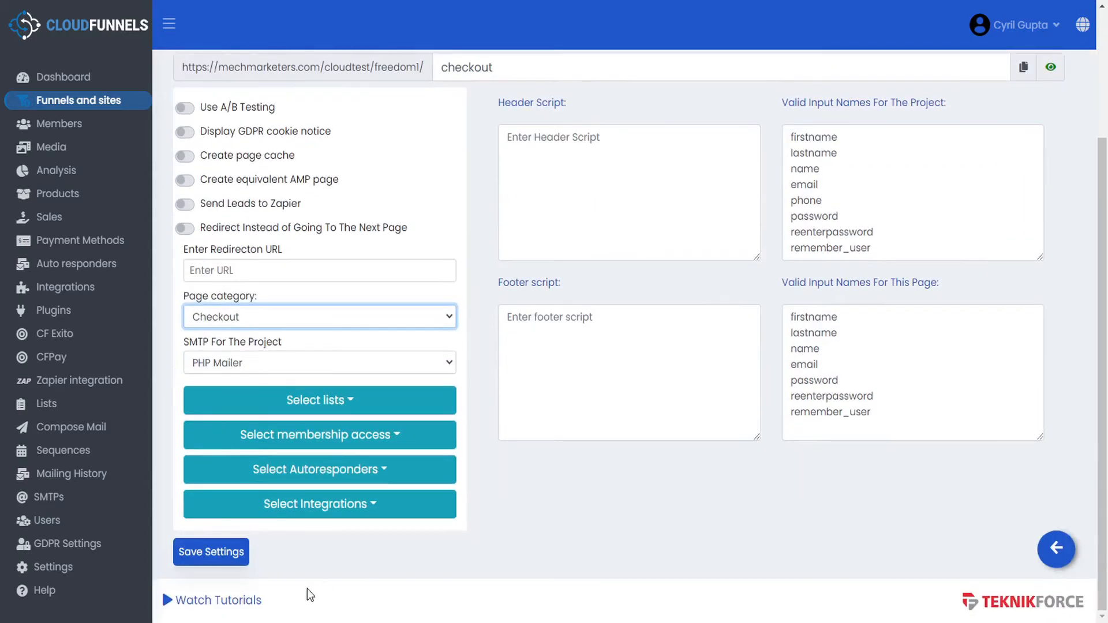
pyautogui.click(193, 557)
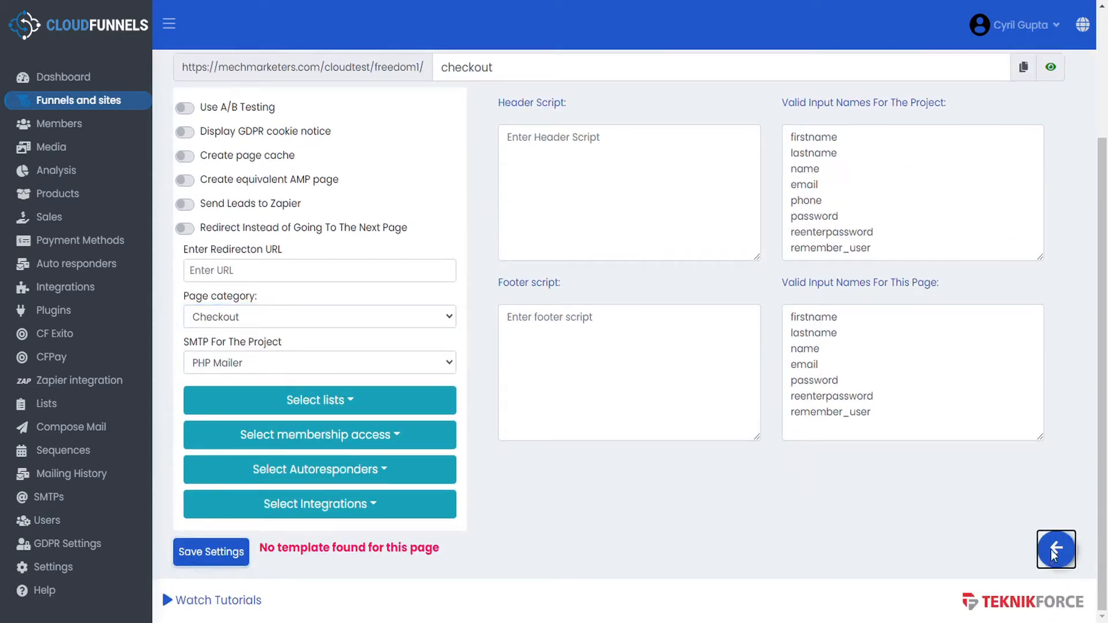
pyautogui.click(1050, 549)
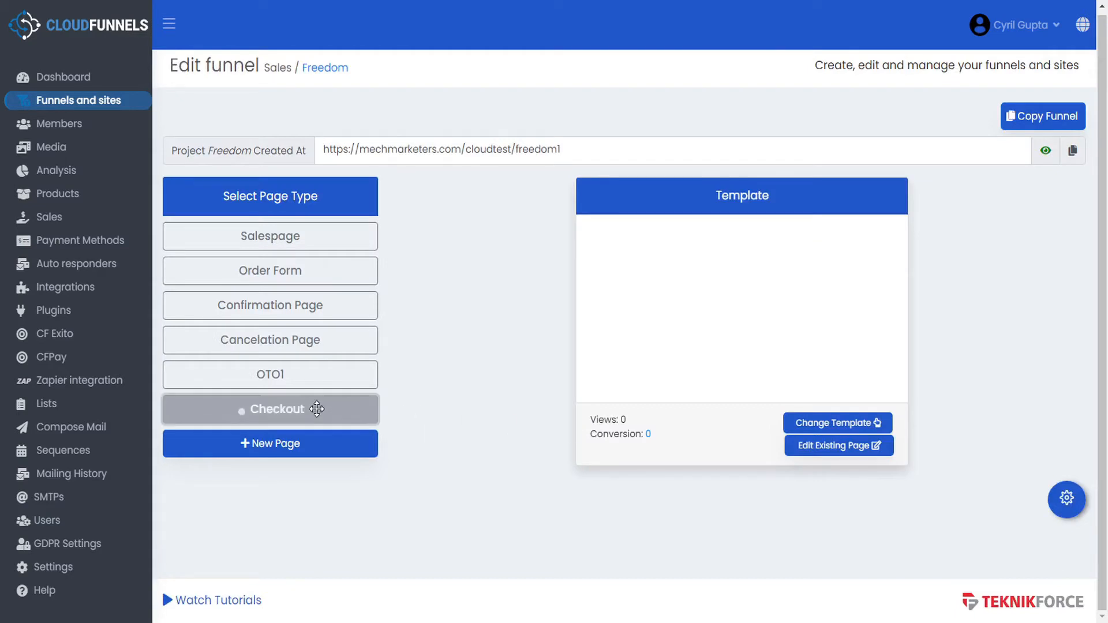
# - Apply the Checkout Page 1 template, rather than Checkout Page 2, to the Checkout page
pyautogui.click(852, 425)
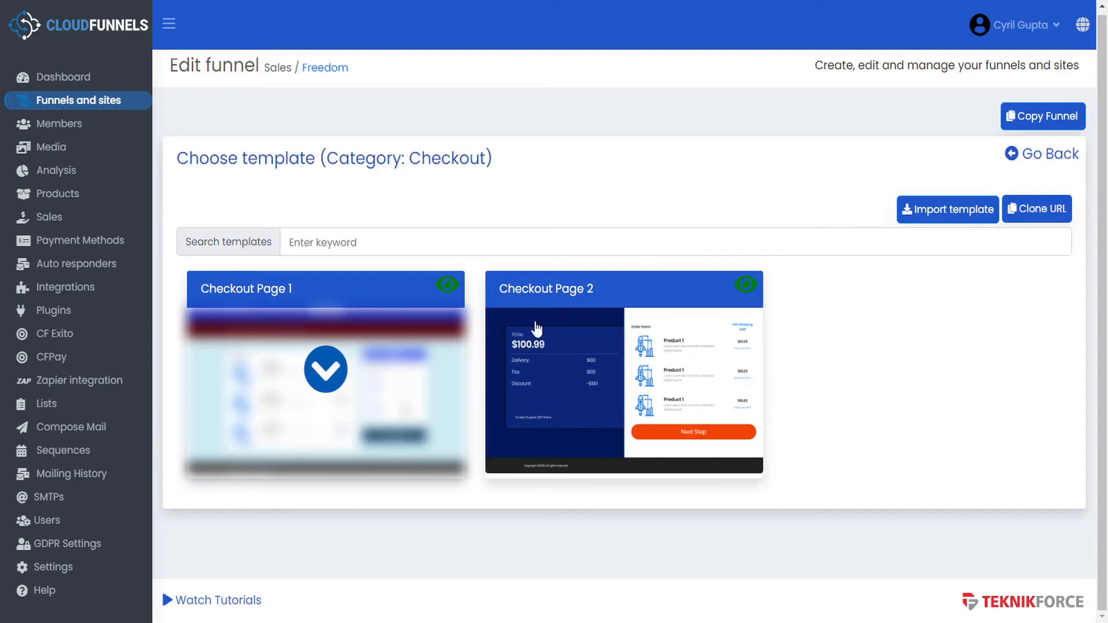
pyautogui.moveTo(630, 317)
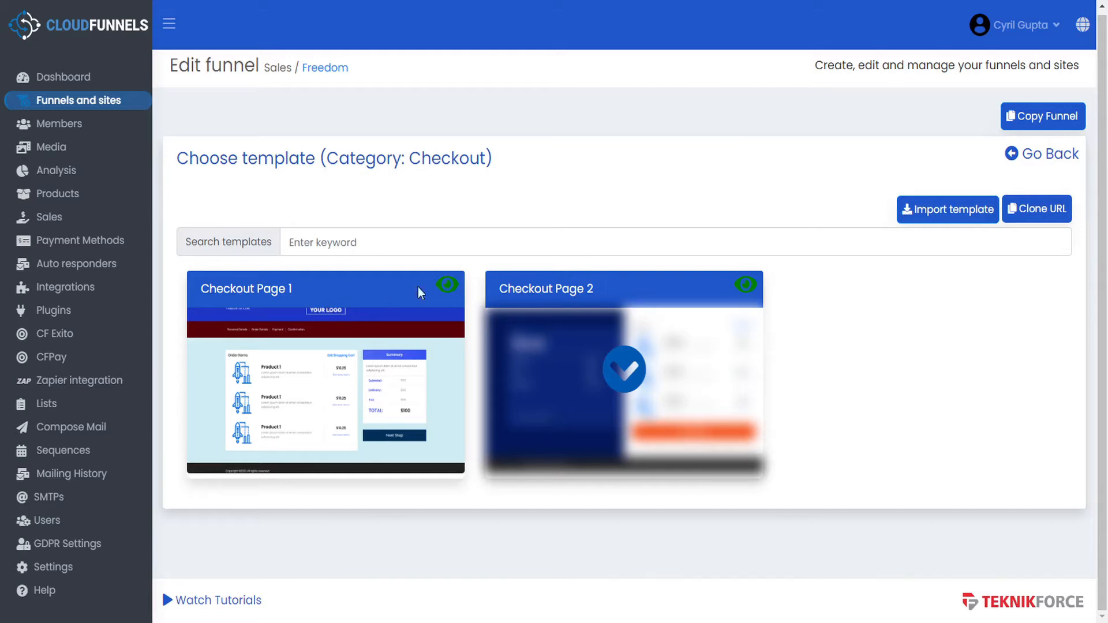
pyautogui.click(332, 288)
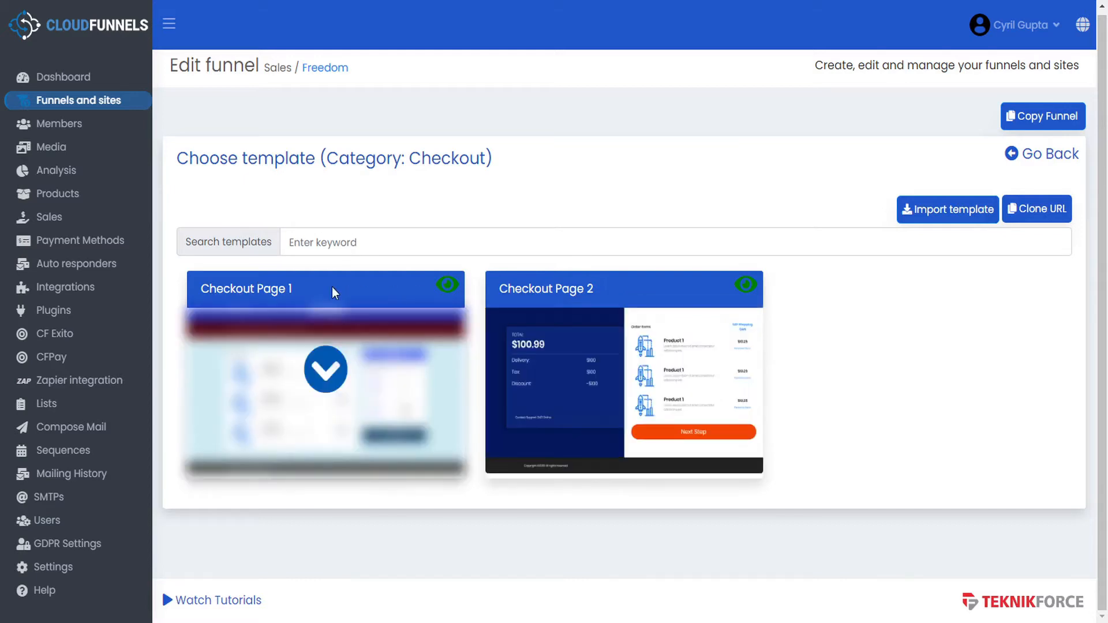
pyautogui.click(326, 373)
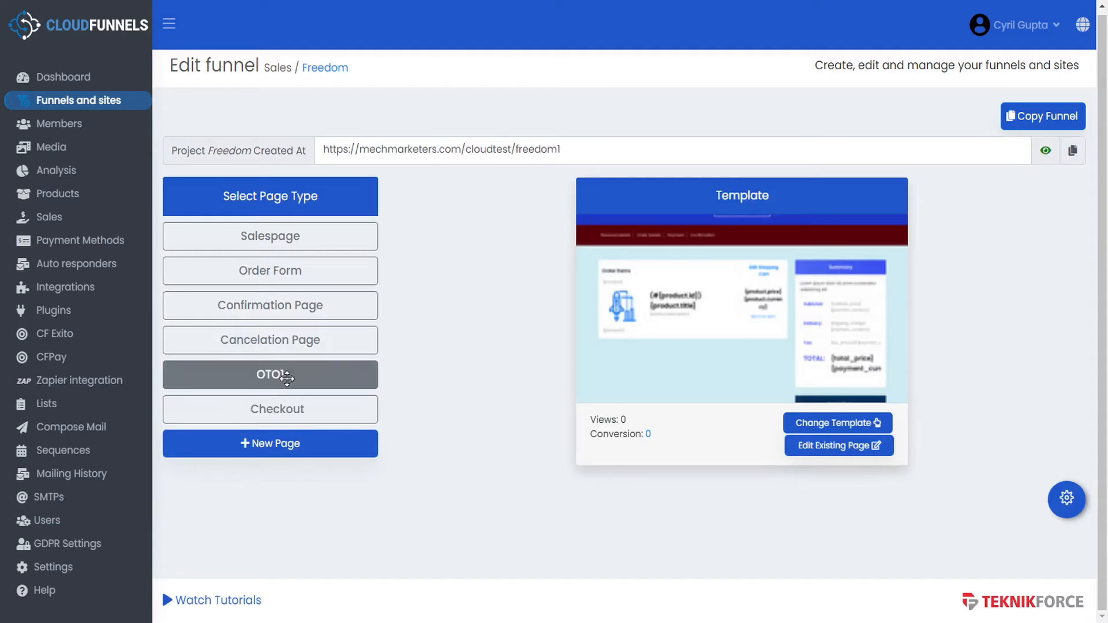
pyautogui.click(290, 416)
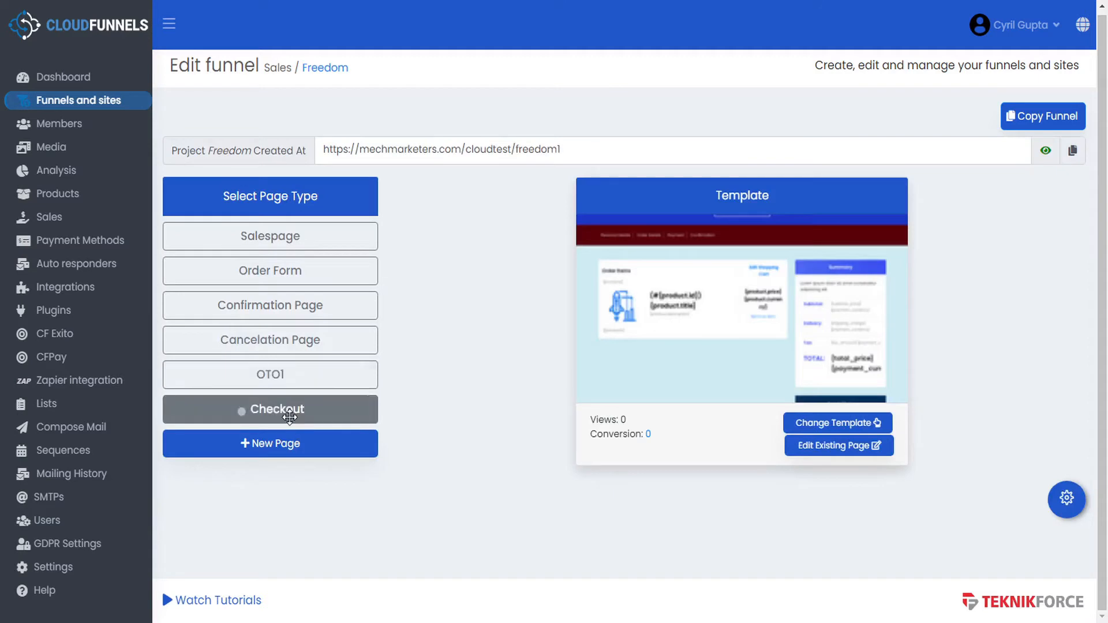
# - Move OTO1 above Confirmation Page, then place Checkout directly after OTO1
pyautogui.click(289, 376)
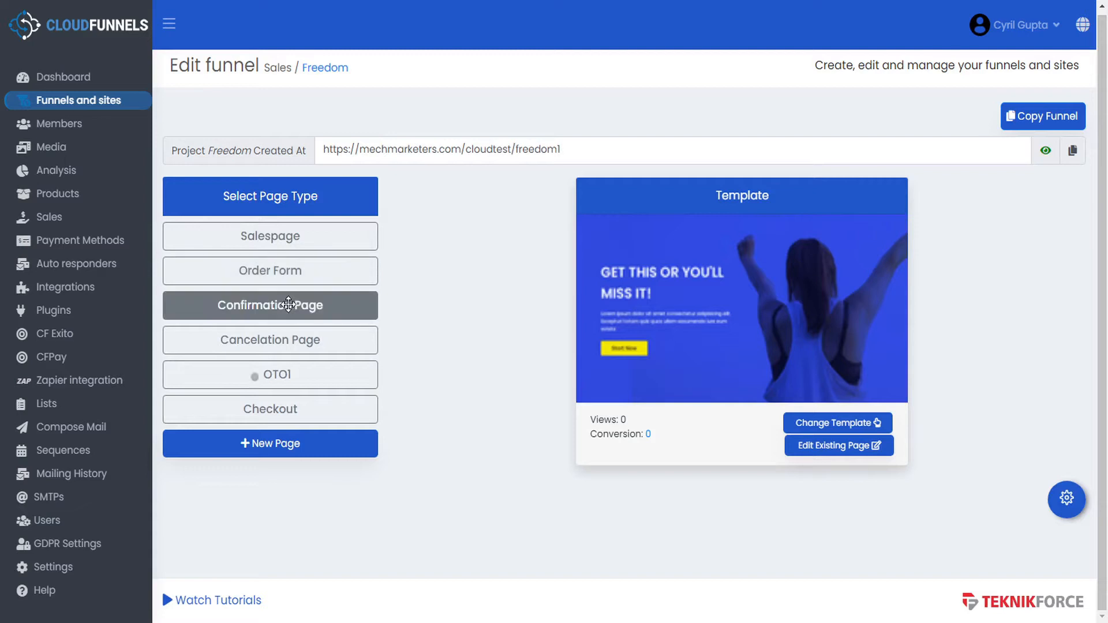
pyautogui.click(287, 377)
pyautogui.moveTo(287, 376); pyautogui.dragTo(284, 312)
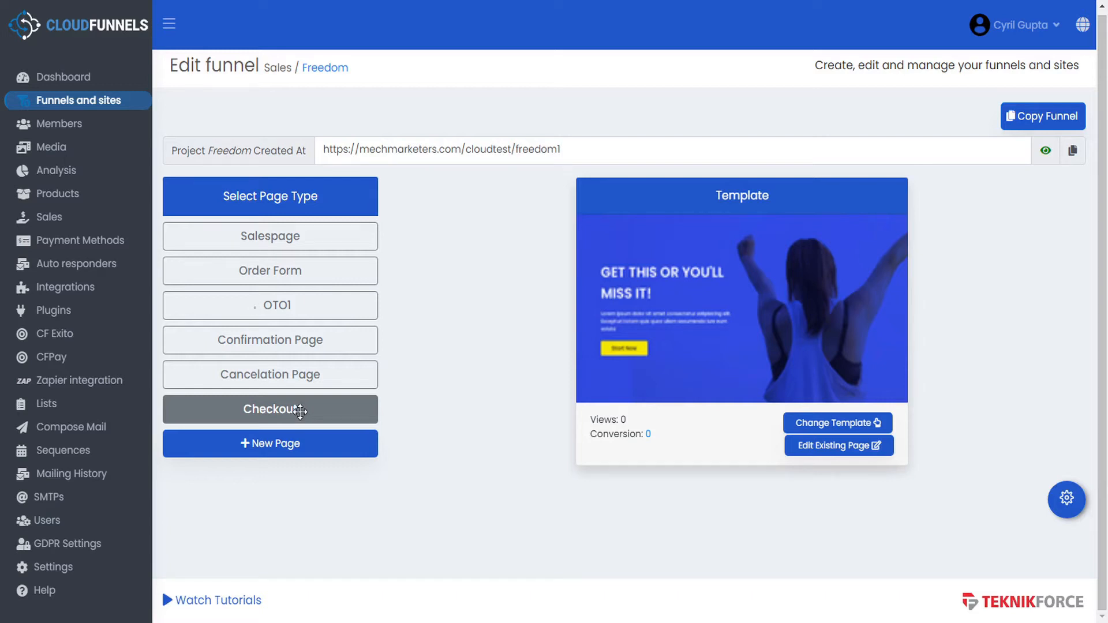
pyautogui.moveTo(300, 411); pyautogui.dragTo(292, 341)
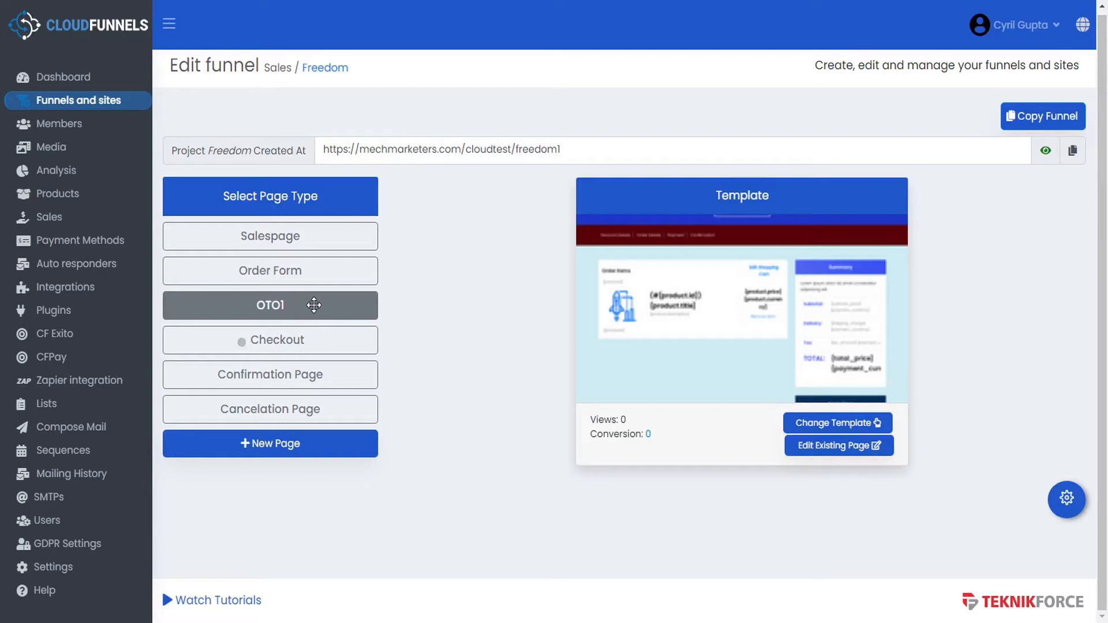
# - Add a new funnel page named 'OTO2' and open its page settings
pyautogui.click(274, 450)
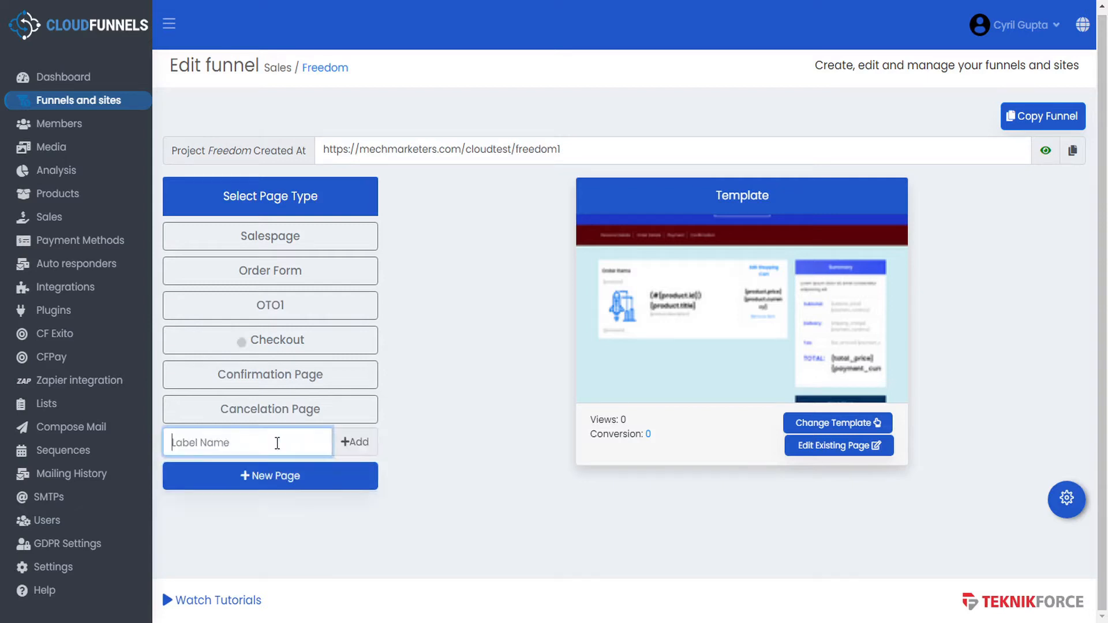
pyautogui.write('OTO2')
pyautogui.click(355, 441)
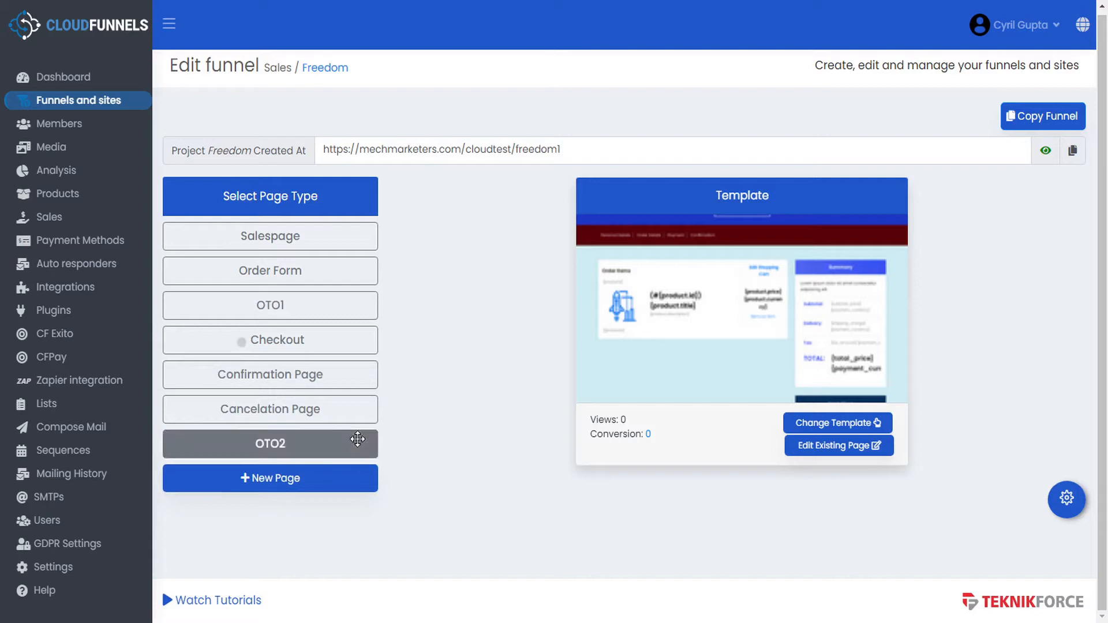
pyautogui.click(312, 444)
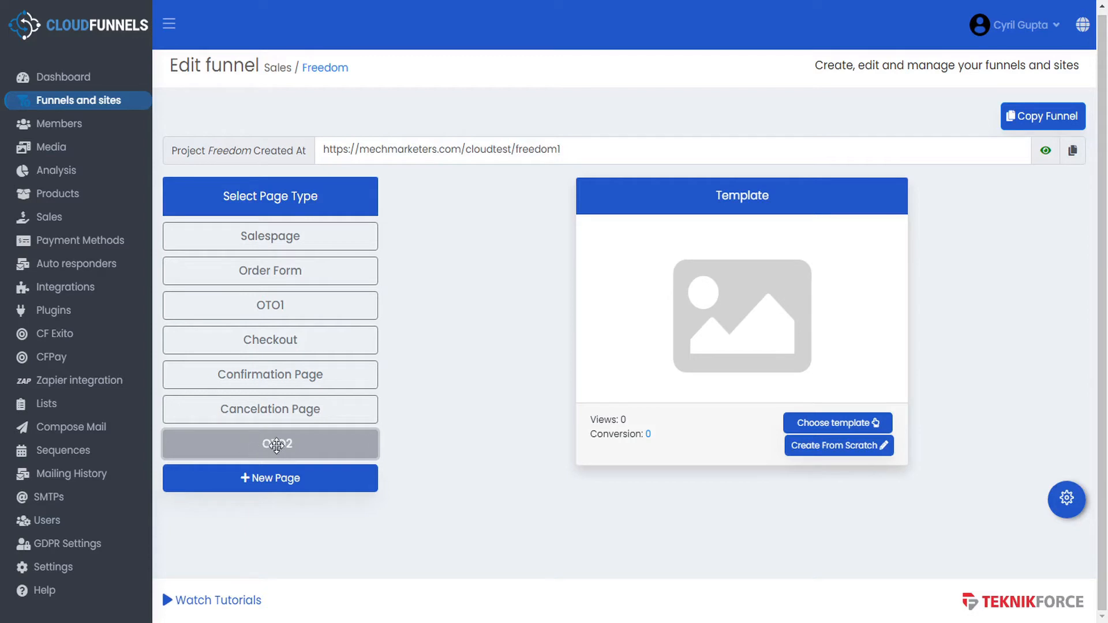
pyautogui.click(1065, 496)
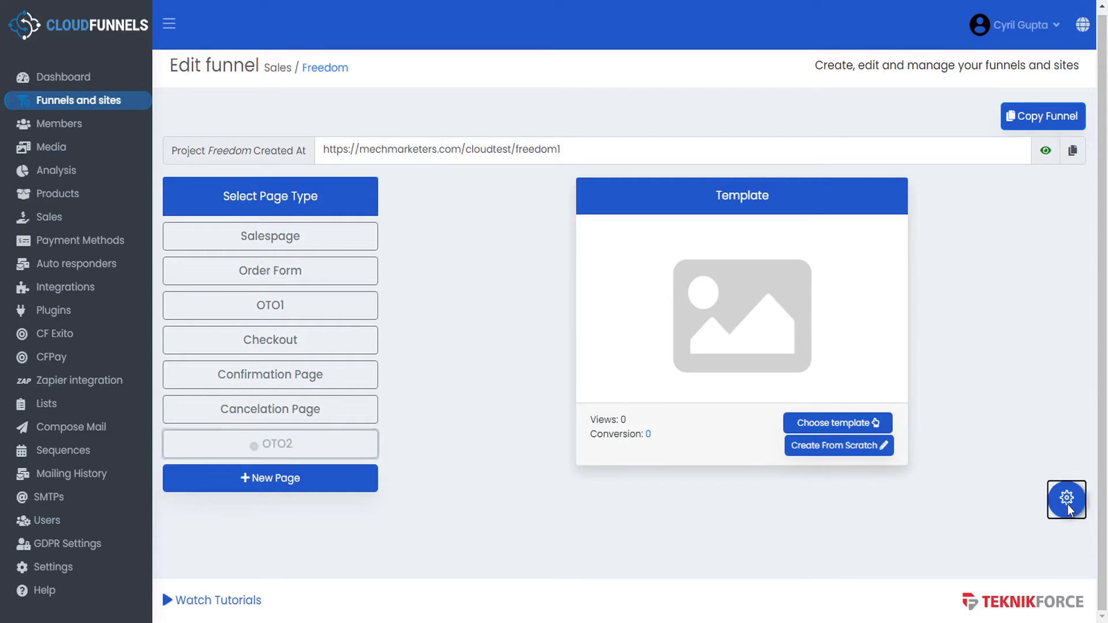
# - Set the OTO2 page category to OTO and save the settings
pyautogui.click(267, 480)
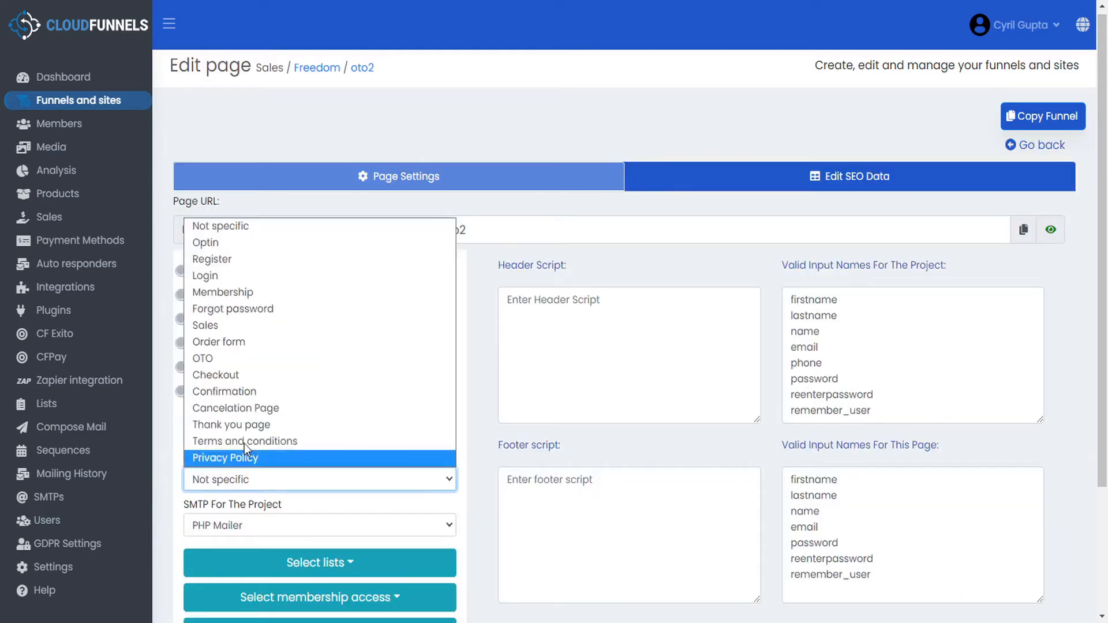
pyautogui.click(213, 362)
pyautogui.scroll(-3, 421, 425)
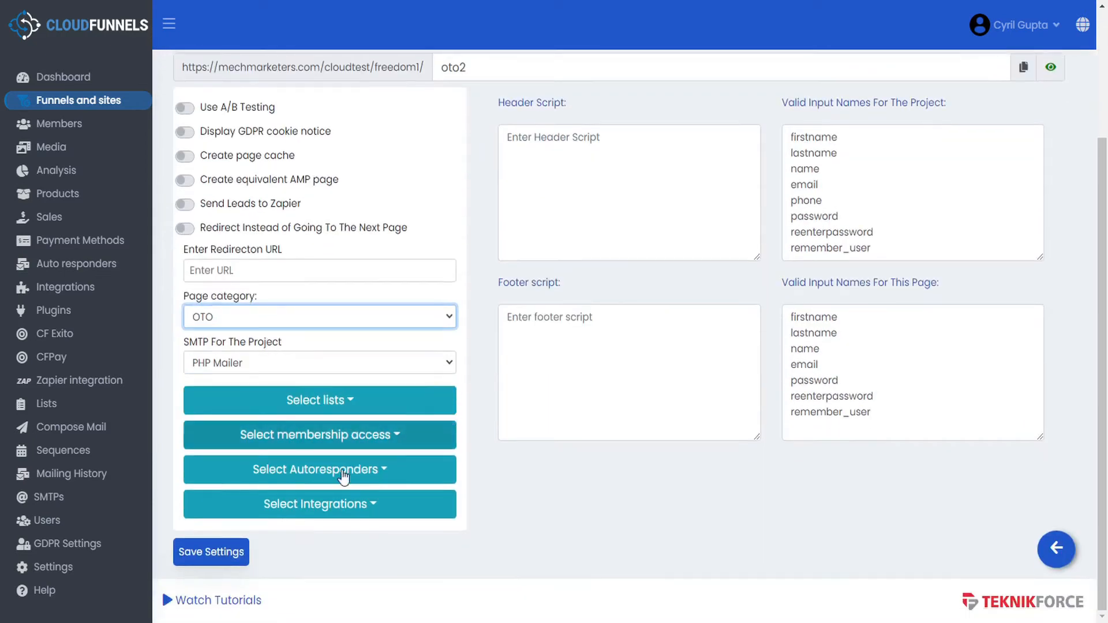
pyautogui.click(219, 553)
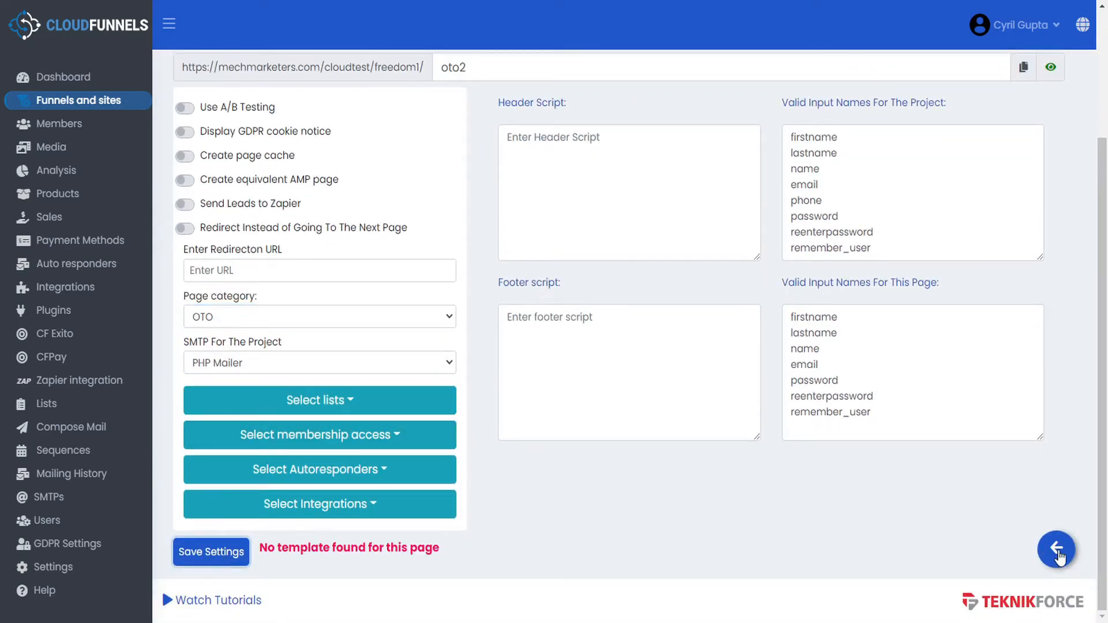
pyautogui.click(1057, 549)
# - Give the OTO2 page the OTO Page 2 template
pyautogui.click(277, 443)
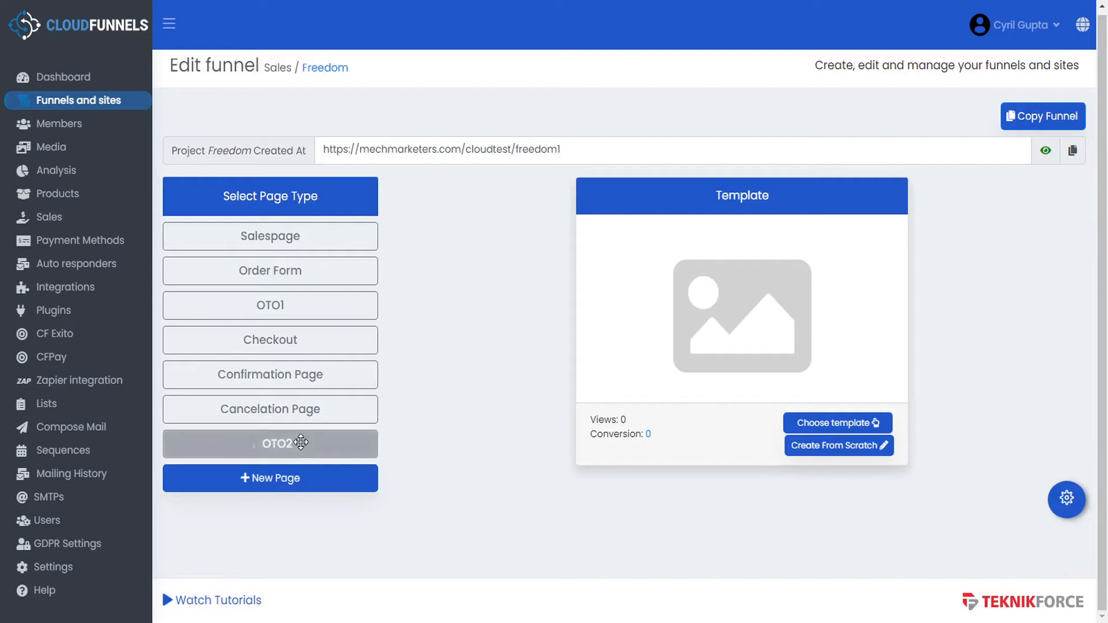
pyautogui.click(850, 427)
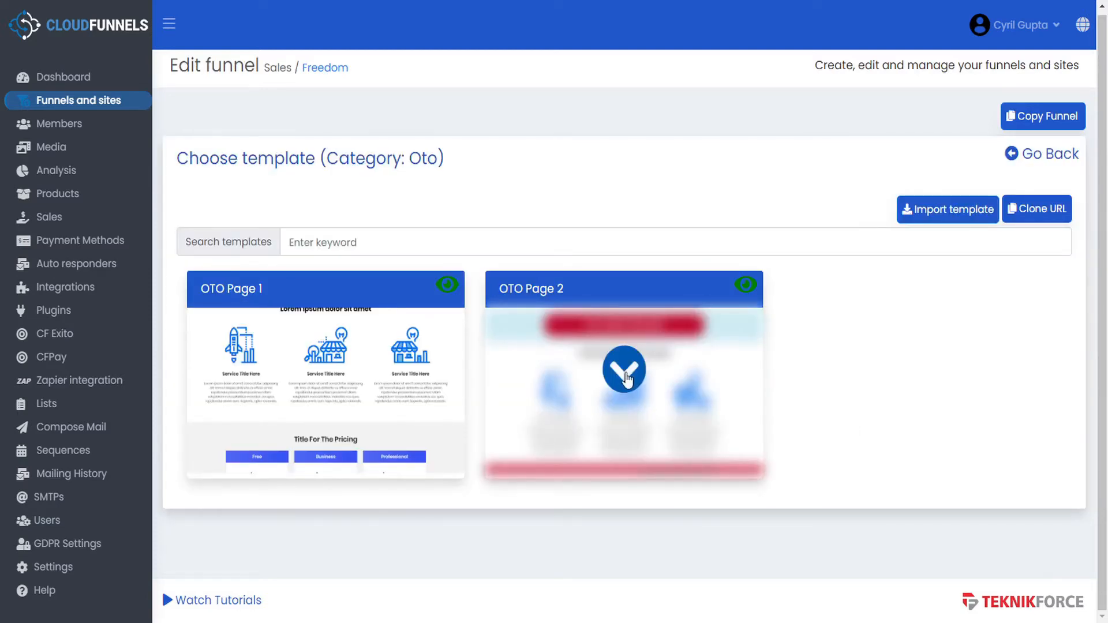
pyautogui.click(626, 375)
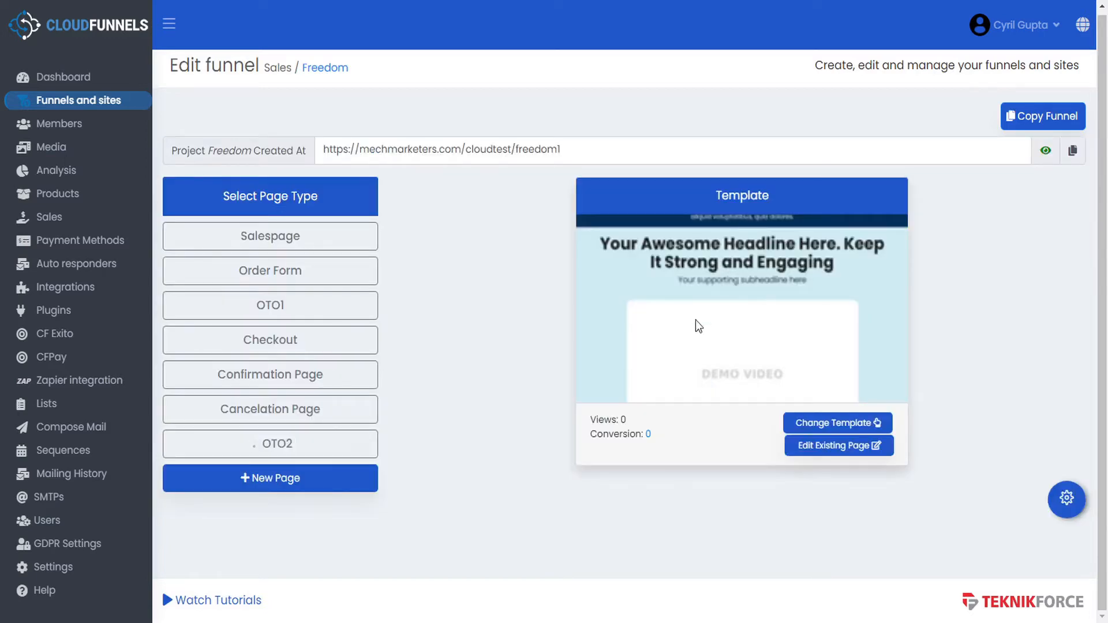
pyautogui.click(309, 443)
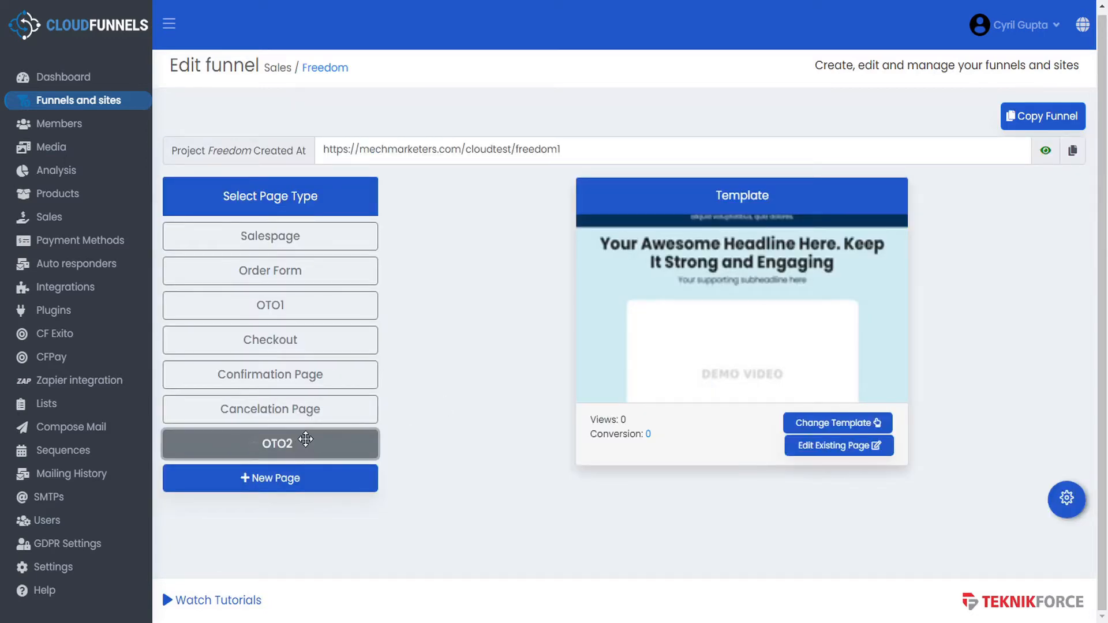
# - Move OTO2 right after OTO1, review the remaining pages' templates, then open the Salespage in the editor
pyautogui.moveTo(309, 443); pyautogui.dragTo(327, 348)
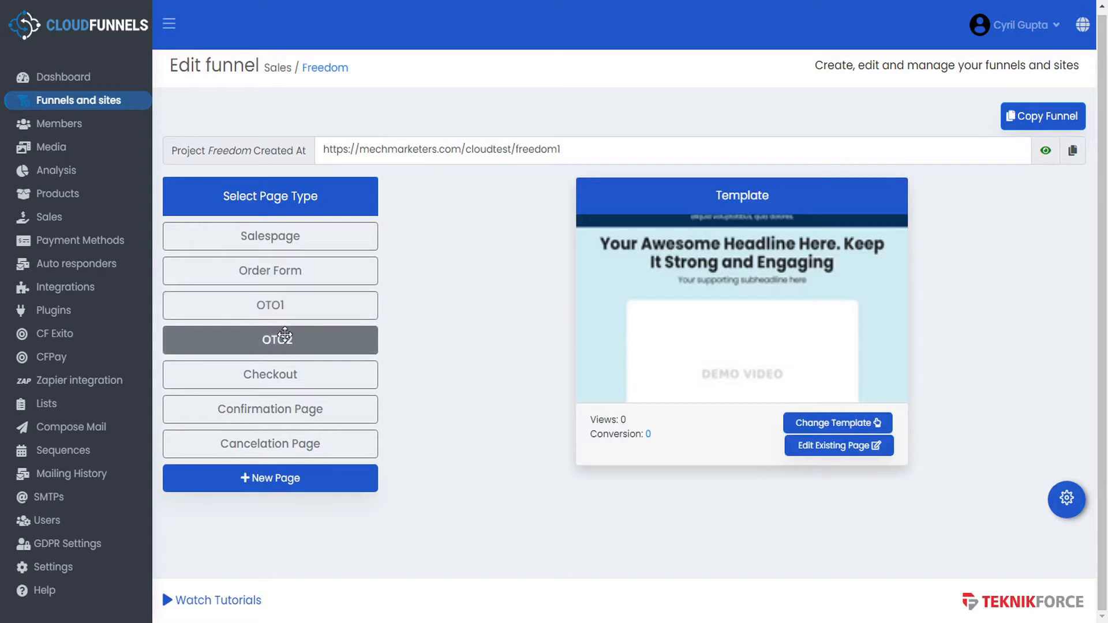
pyautogui.click(319, 377)
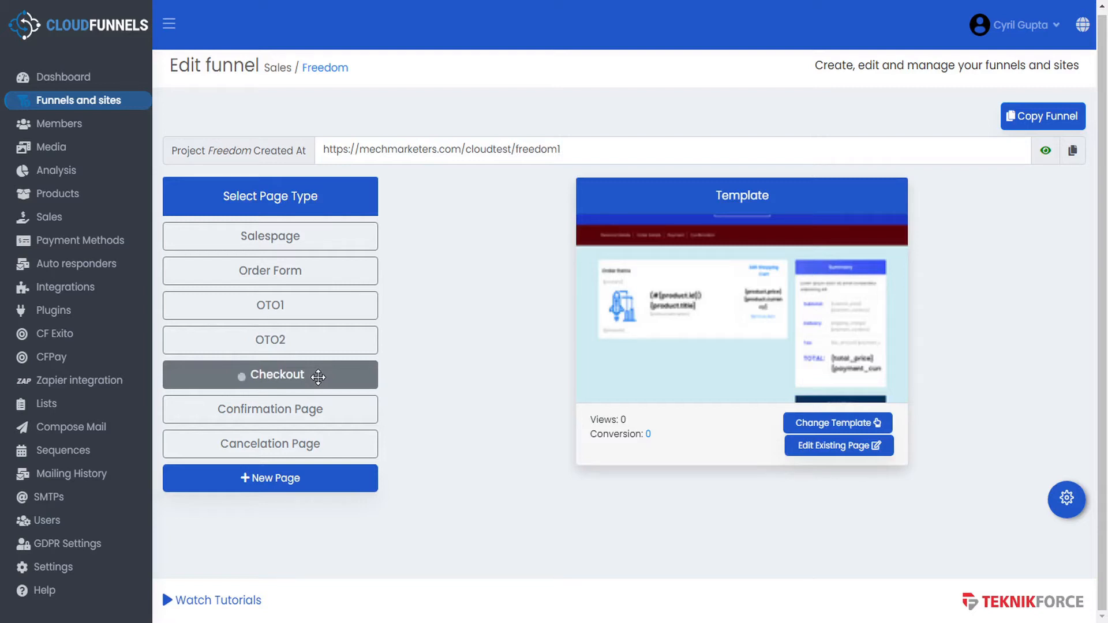
pyautogui.click(319, 411)
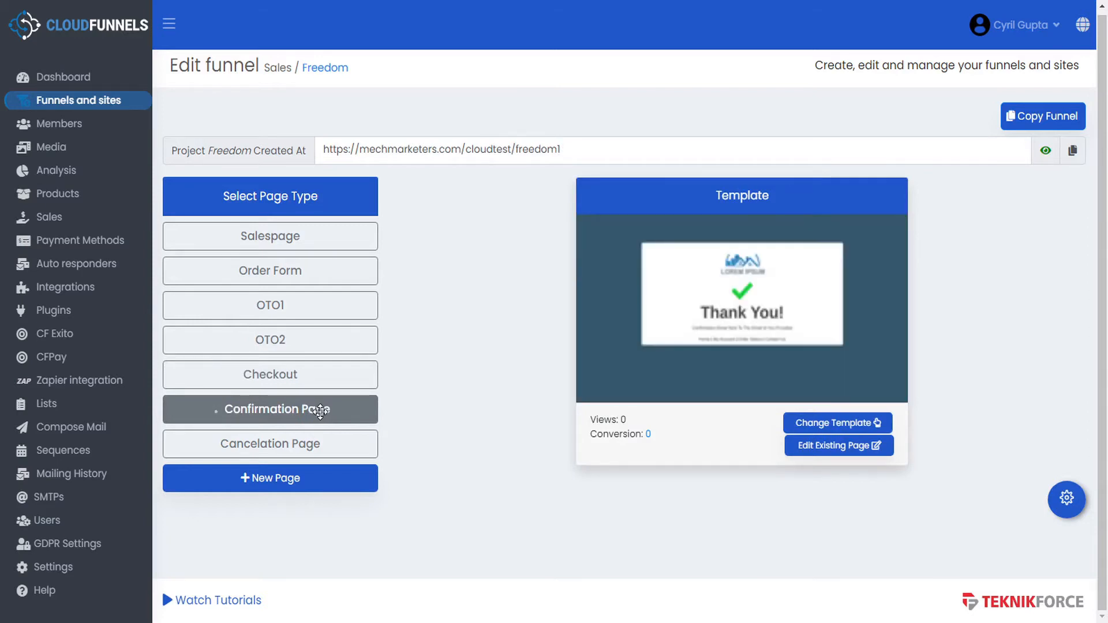
pyautogui.click(319, 443)
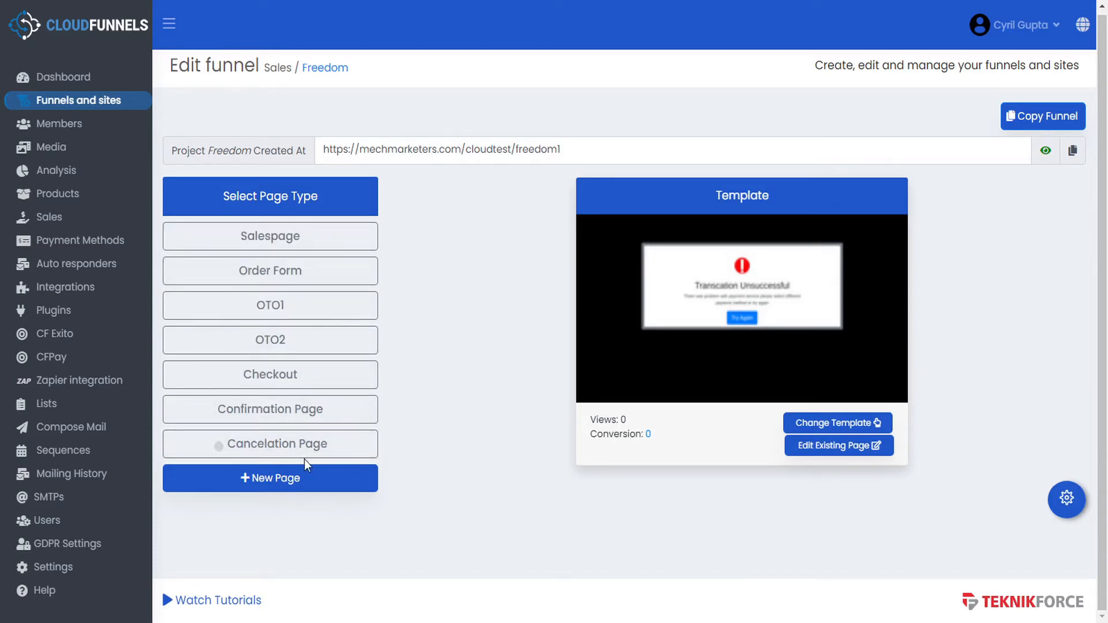
pyautogui.click(369, 236)
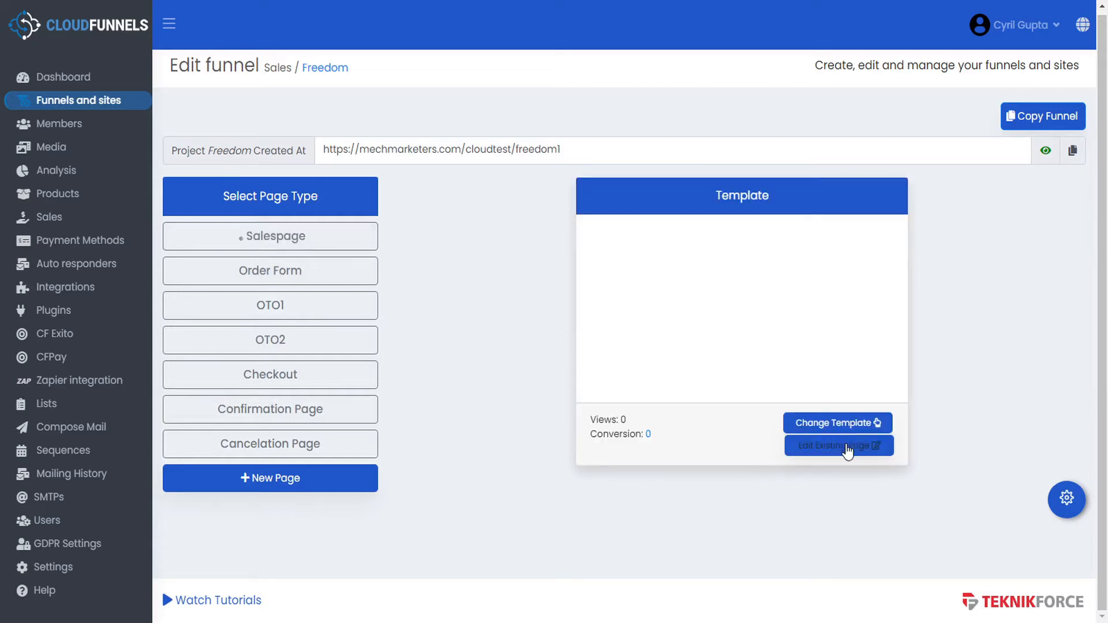
pyautogui.click(846, 445)
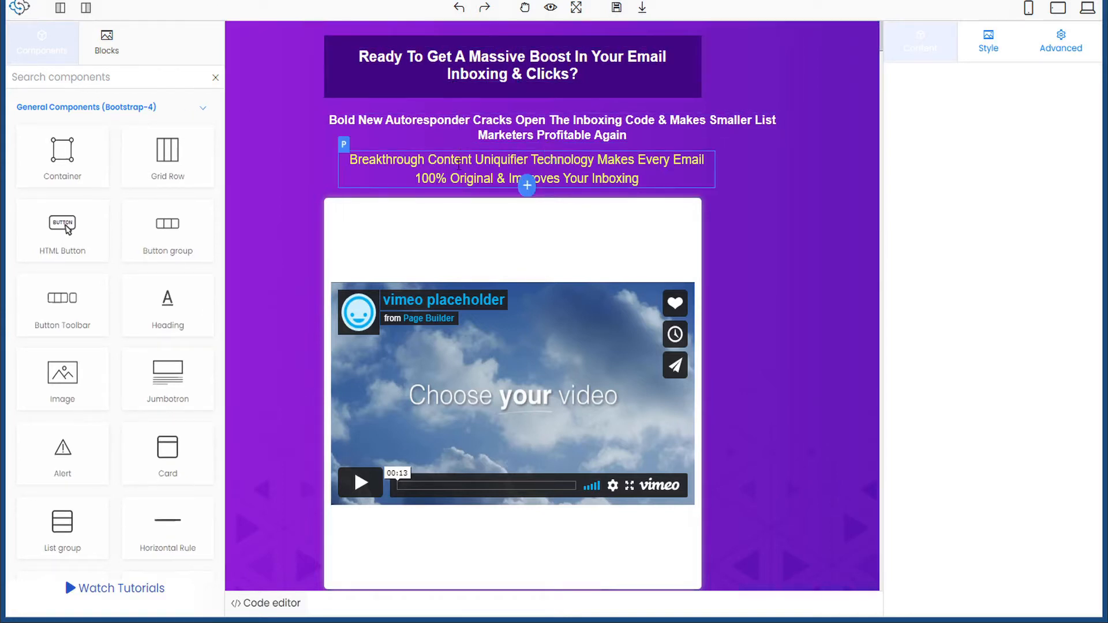
# - Insert an empty Container directly below the 'Bold New Autoresponder' subheading
pyautogui.scroll(-5, 484, 393)
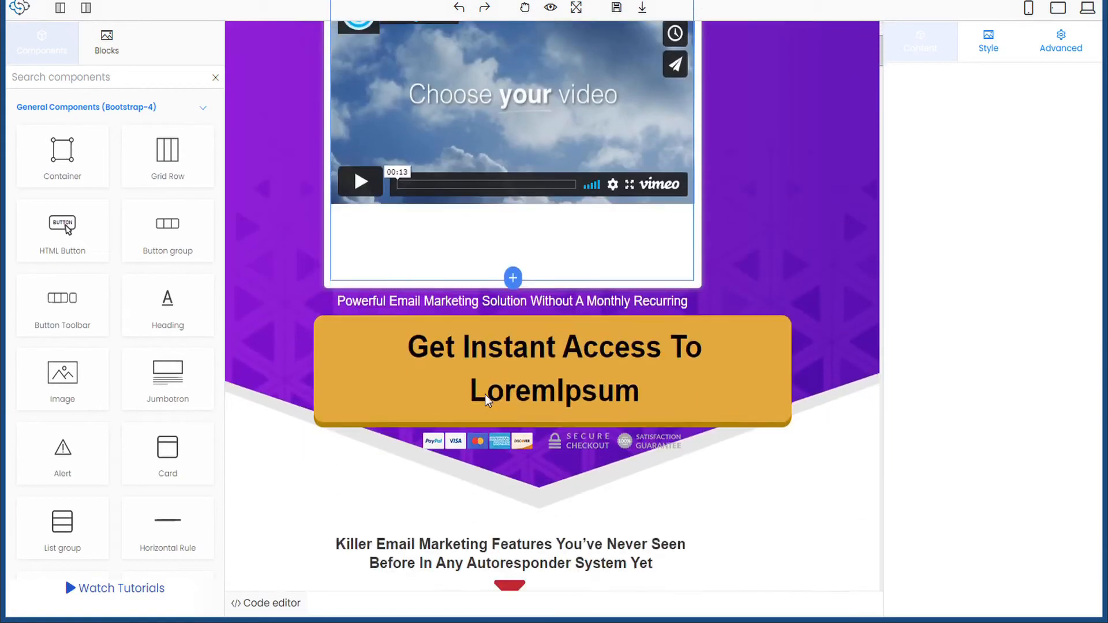
pyautogui.scroll(-3, 485, 394)
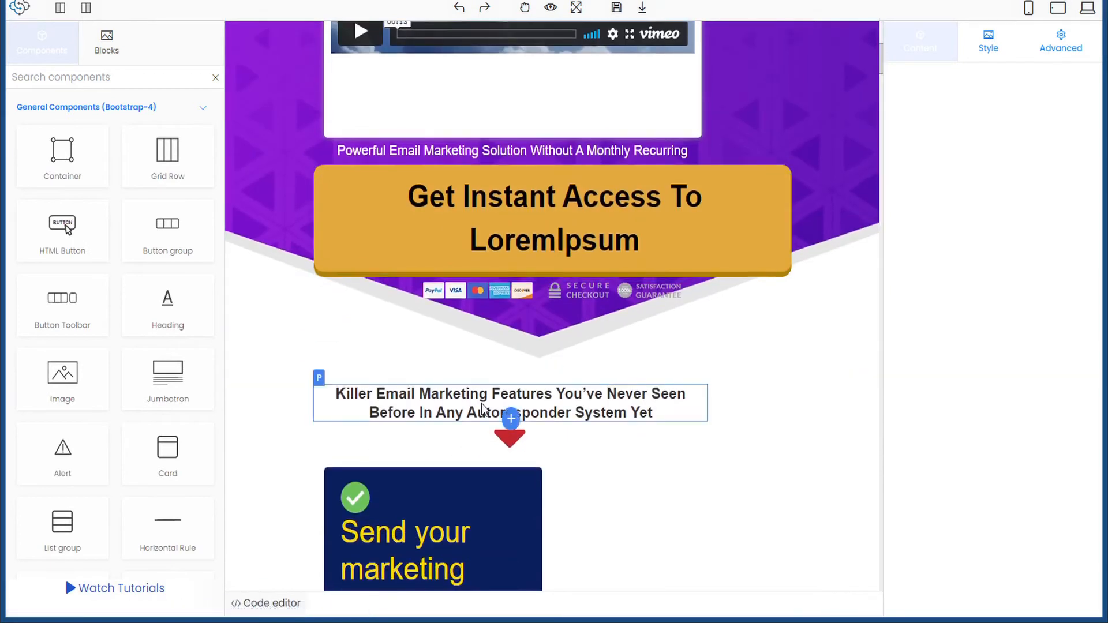
pyautogui.scroll(-3, 484, 408)
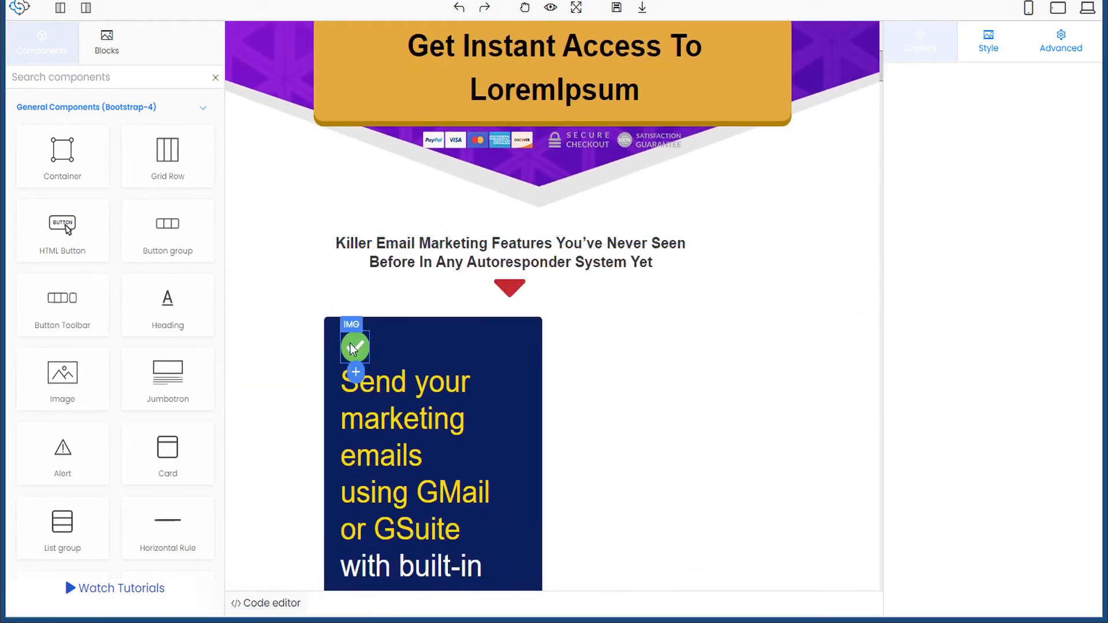
pyautogui.scroll(15, 396, 403)
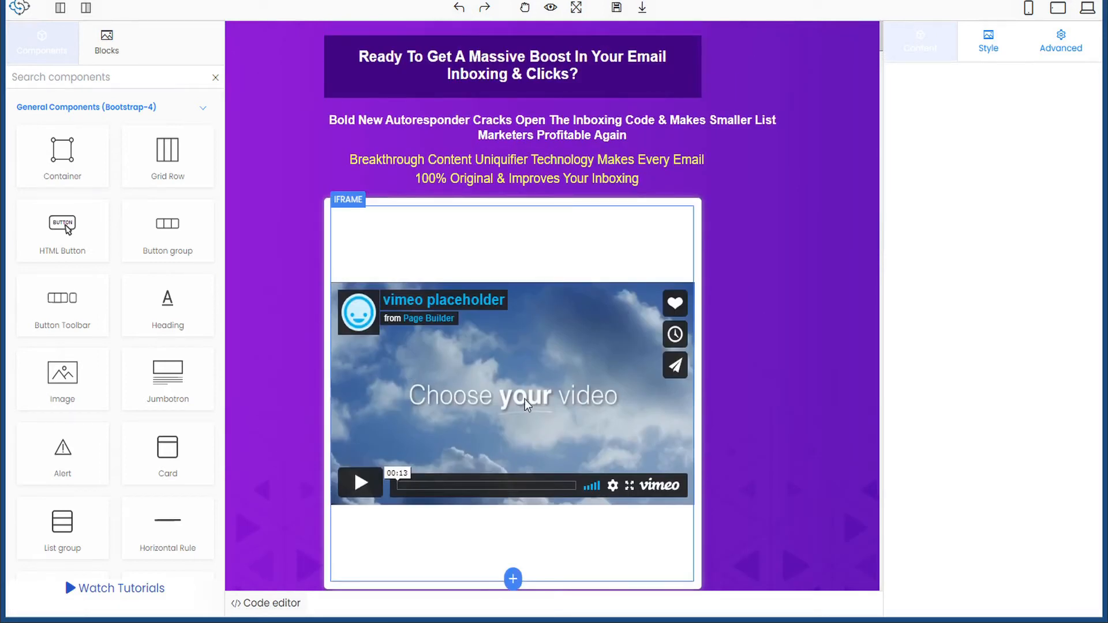
pyautogui.scroll(-5, 525, 404)
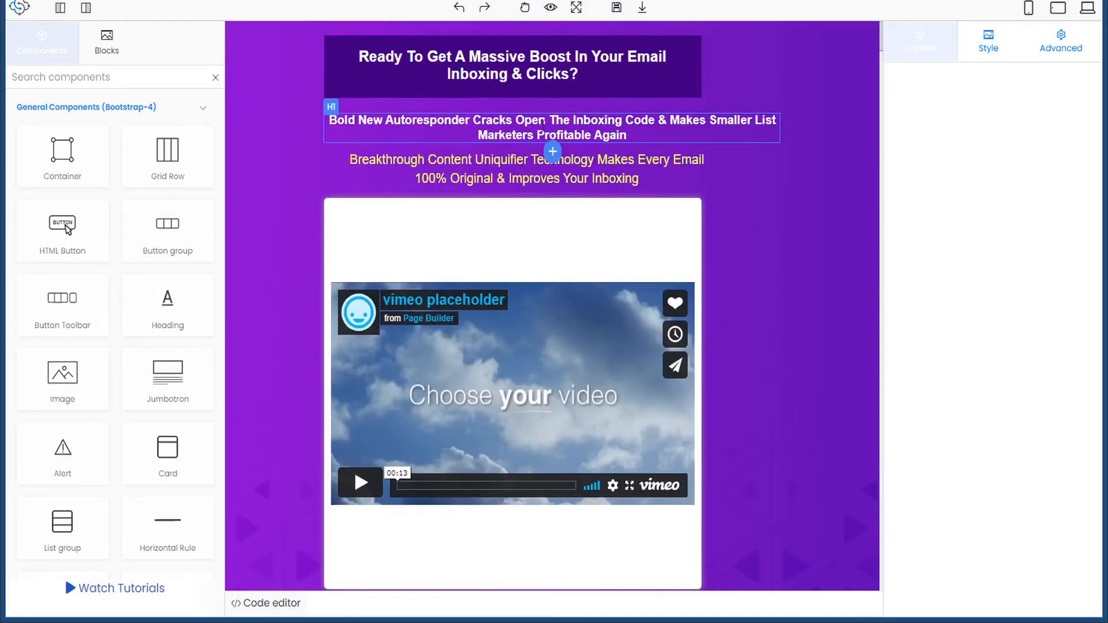
pyautogui.click(553, 152)
pyautogui.click(419, 163)
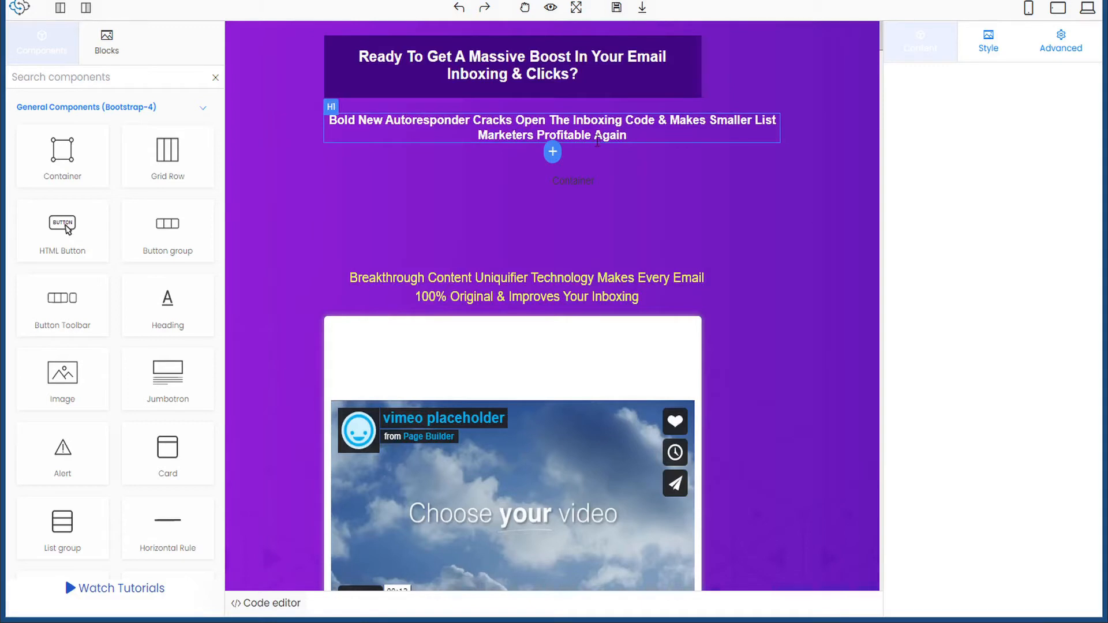
# - Drag an Image component into the new container and review its Style, Advanced and Content settings
pyautogui.click(561, 208)
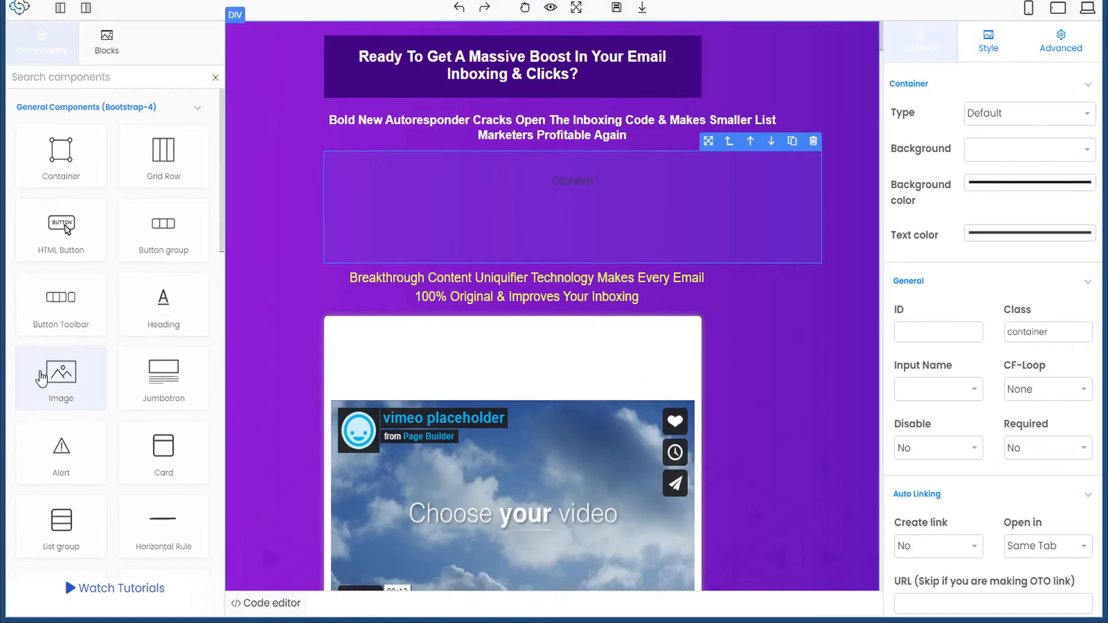
pyautogui.moveTo(63, 377); pyautogui.dragTo(544, 183)
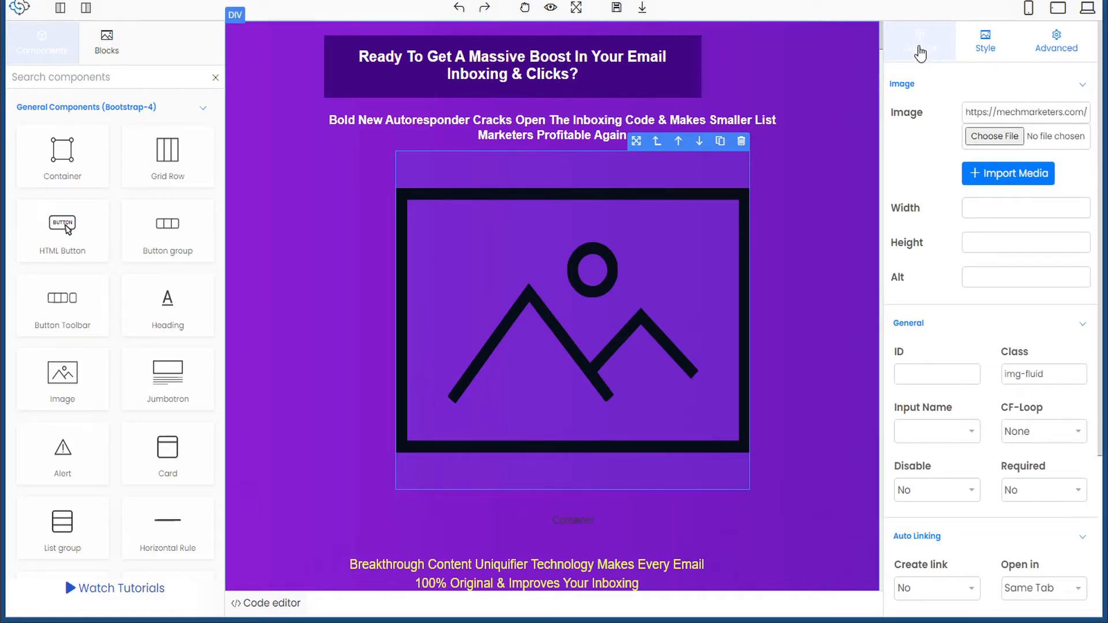
pyautogui.click(989, 40)
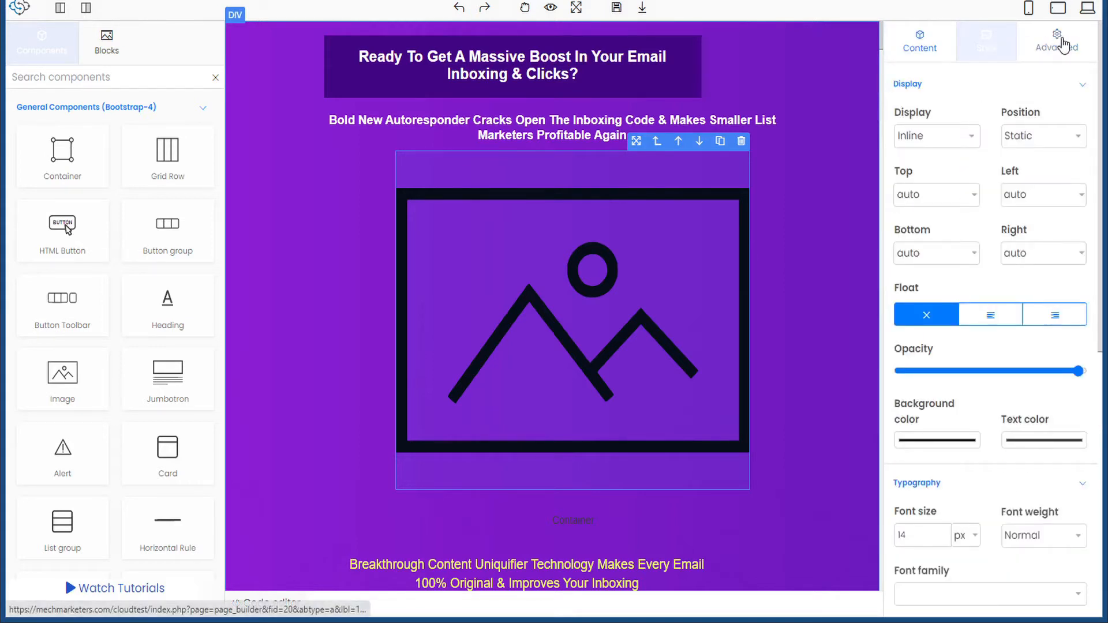
pyautogui.click(1063, 45)
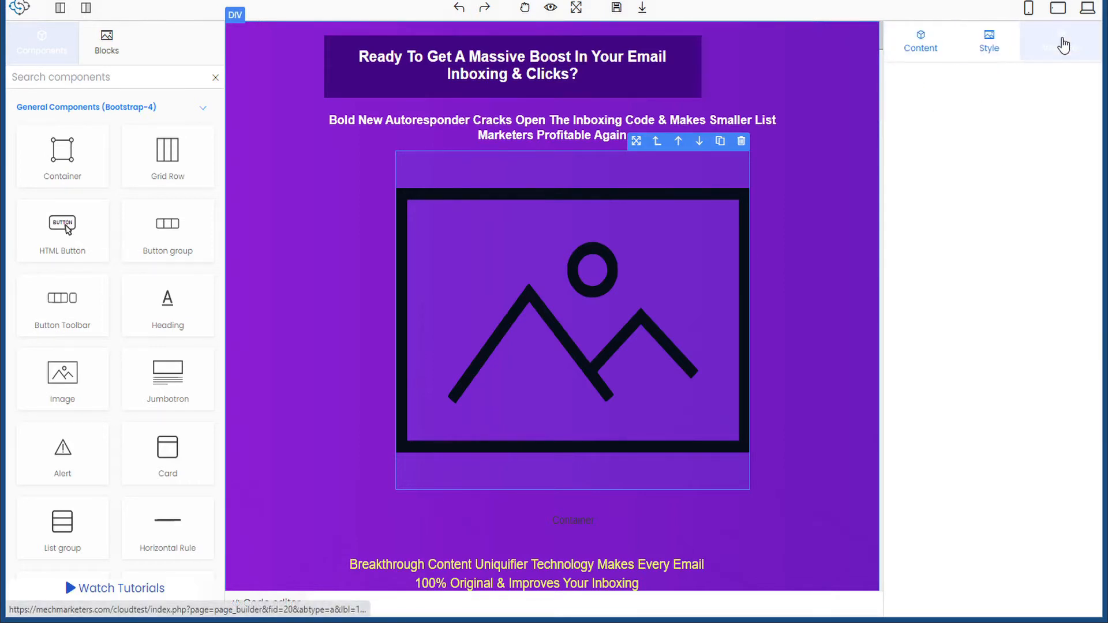
pyautogui.click(916, 53)
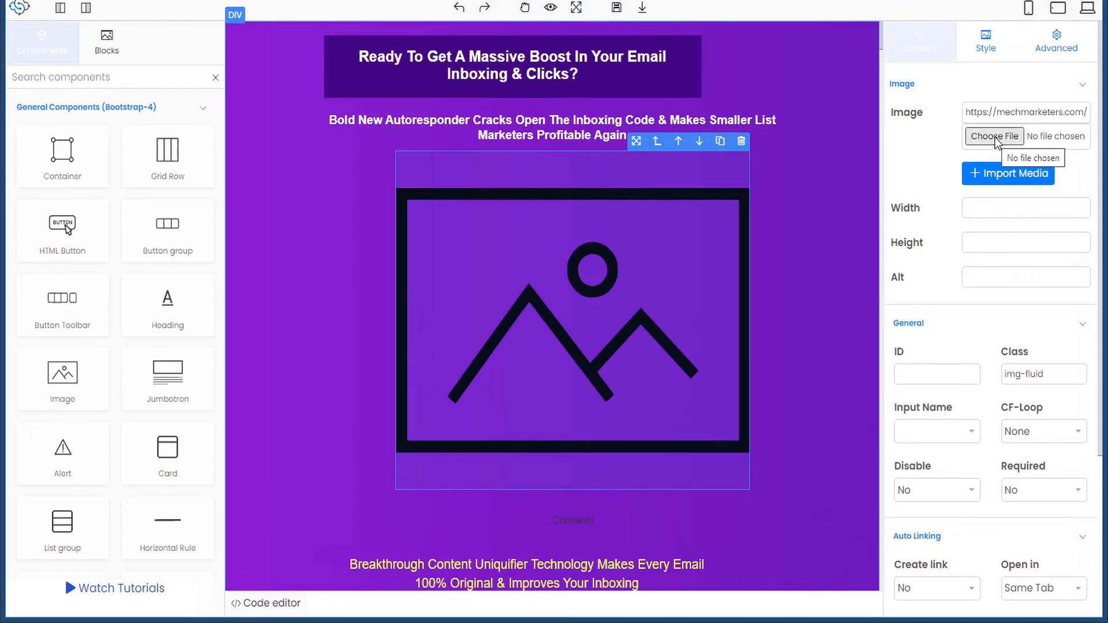
# - Import Teknikforce logo.png from the media library into the new image
pyautogui.click(1005, 174)
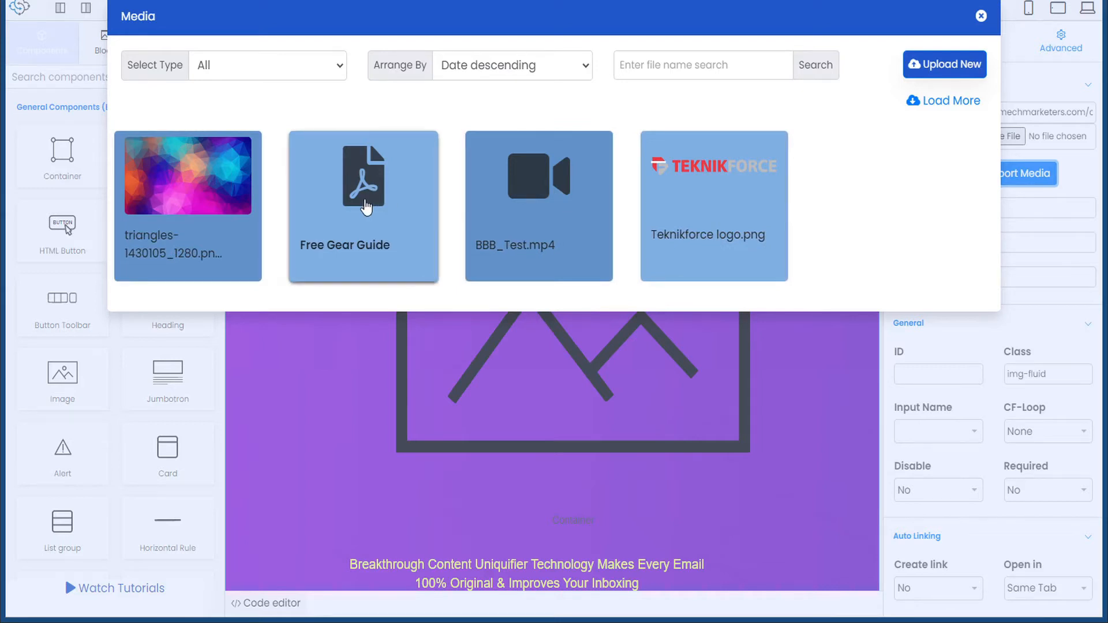
pyautogui.click(730, 193)
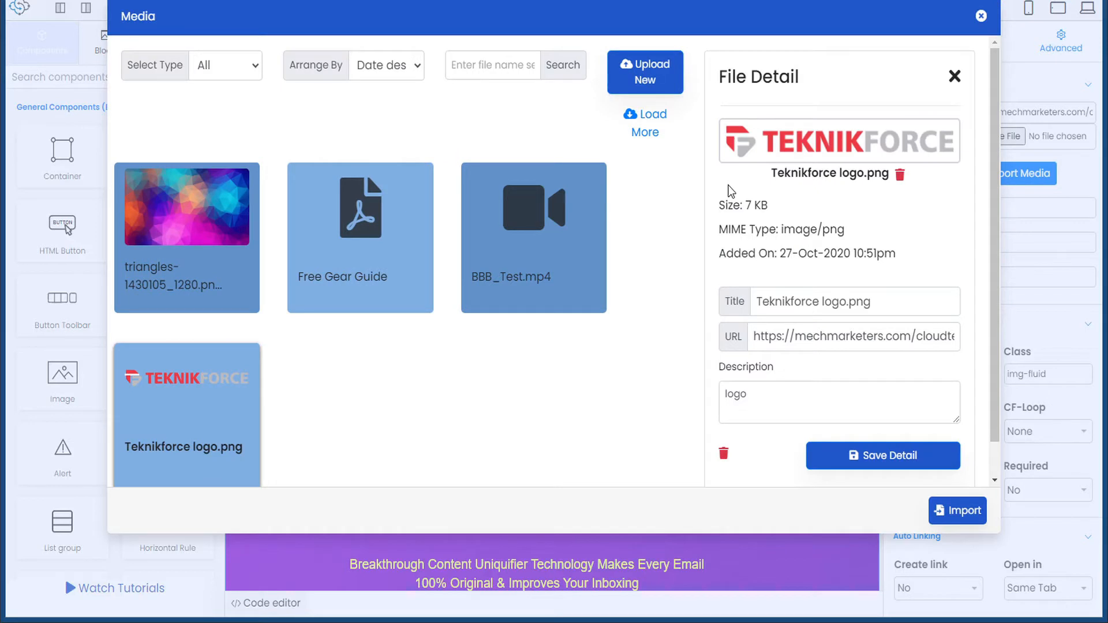
pyautogui.click(958, 511)
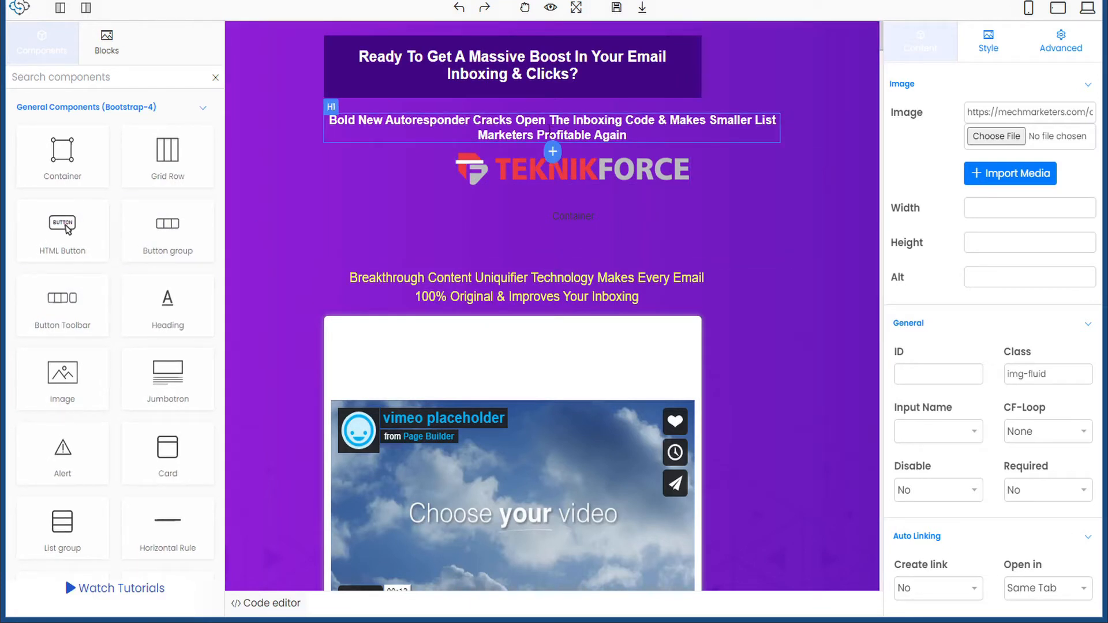
# - Add another image below the subheading and fill it with the TEKNIKFORCE logo
pyautogui.click(552, 152)
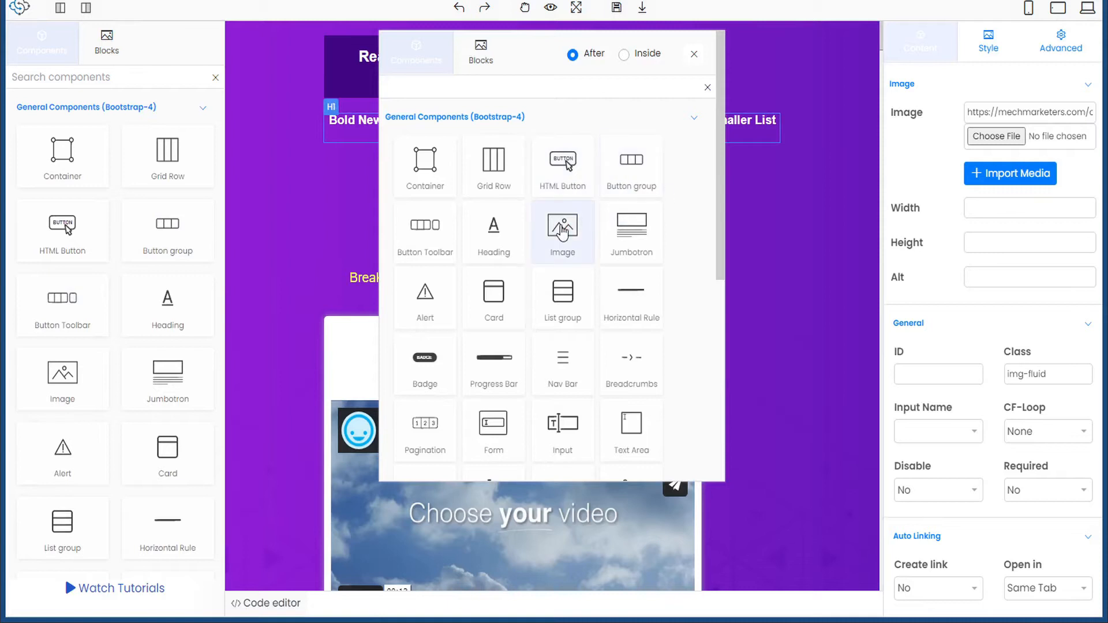
pyautogui.click(562, 231)
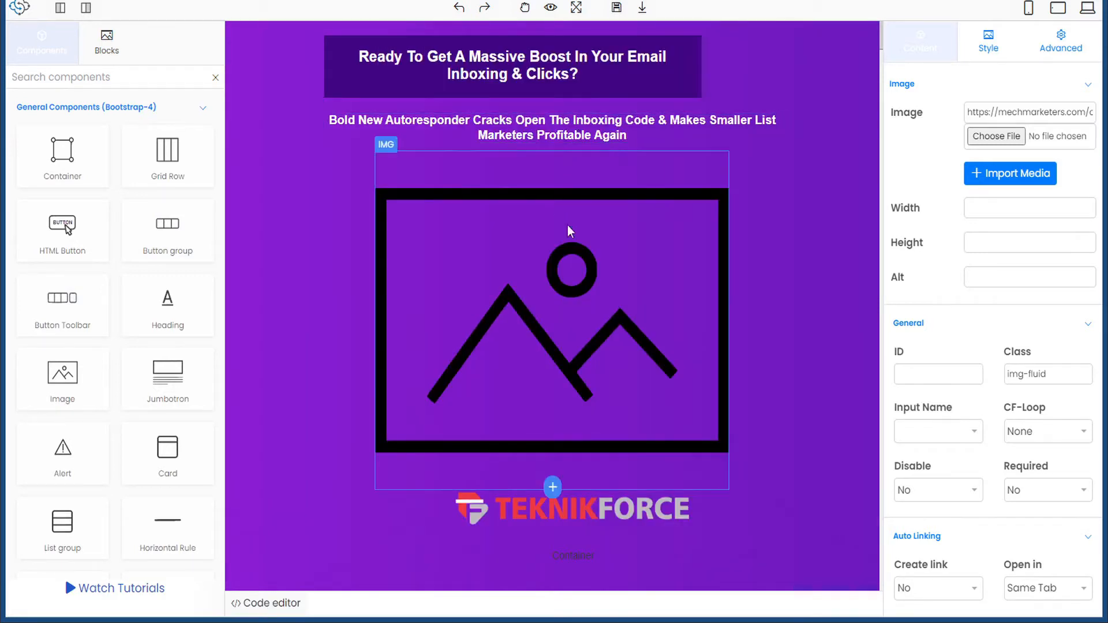
pyautogui.click(568, 314)
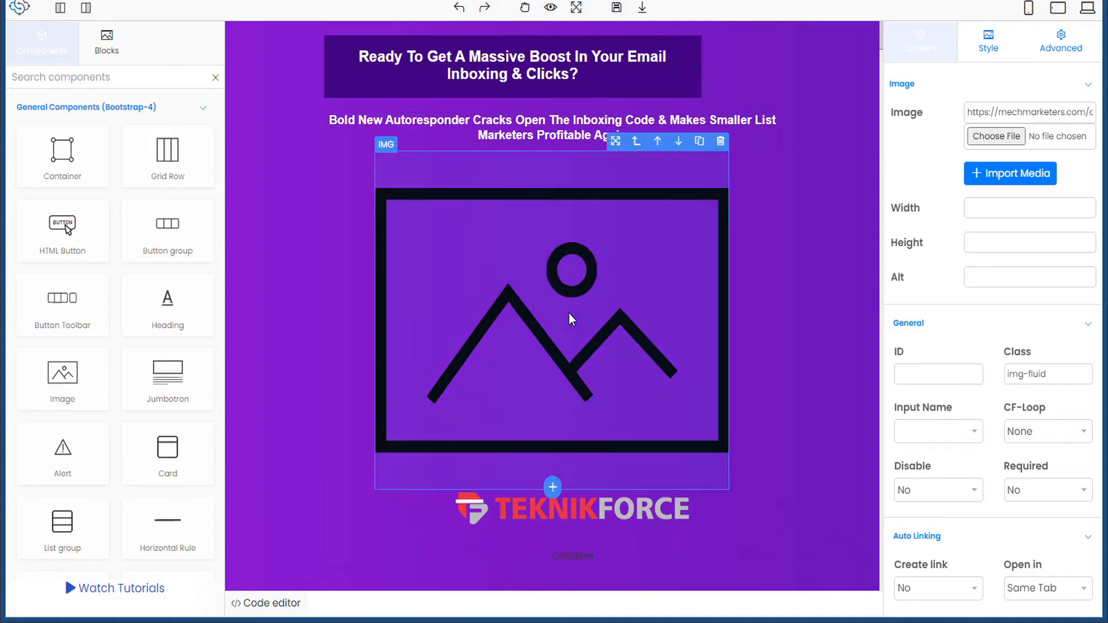
pyautogui.click(1019, 175)
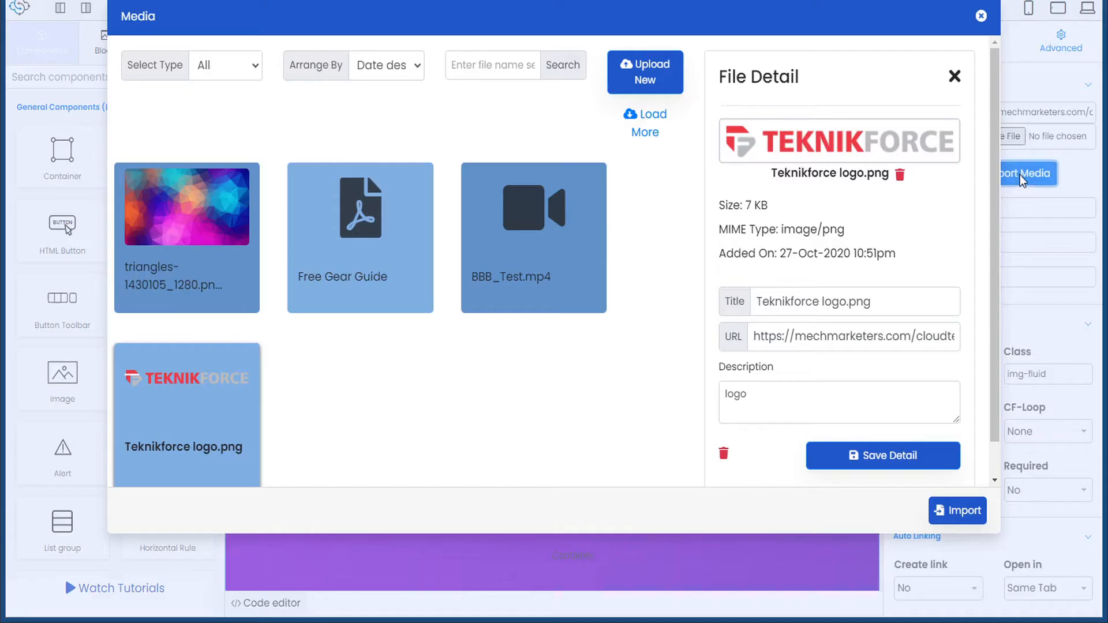
pyautogui.click(967, 516)
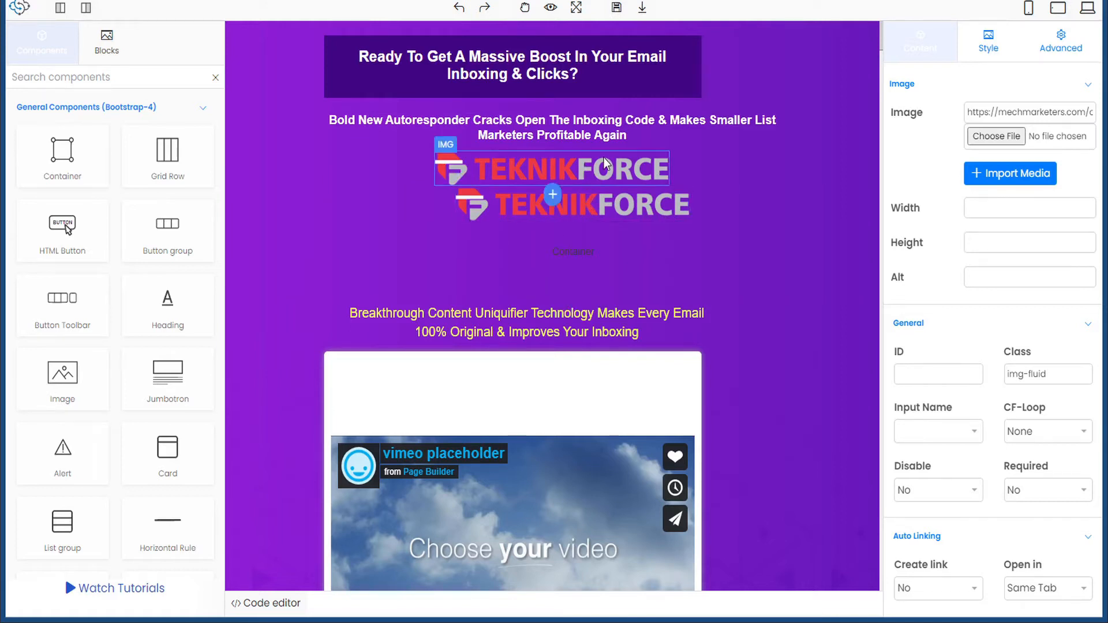
# - Undo three times and redo twice so only one TEKNIKFORCE logo remains
pyautogui.click(459, 8)
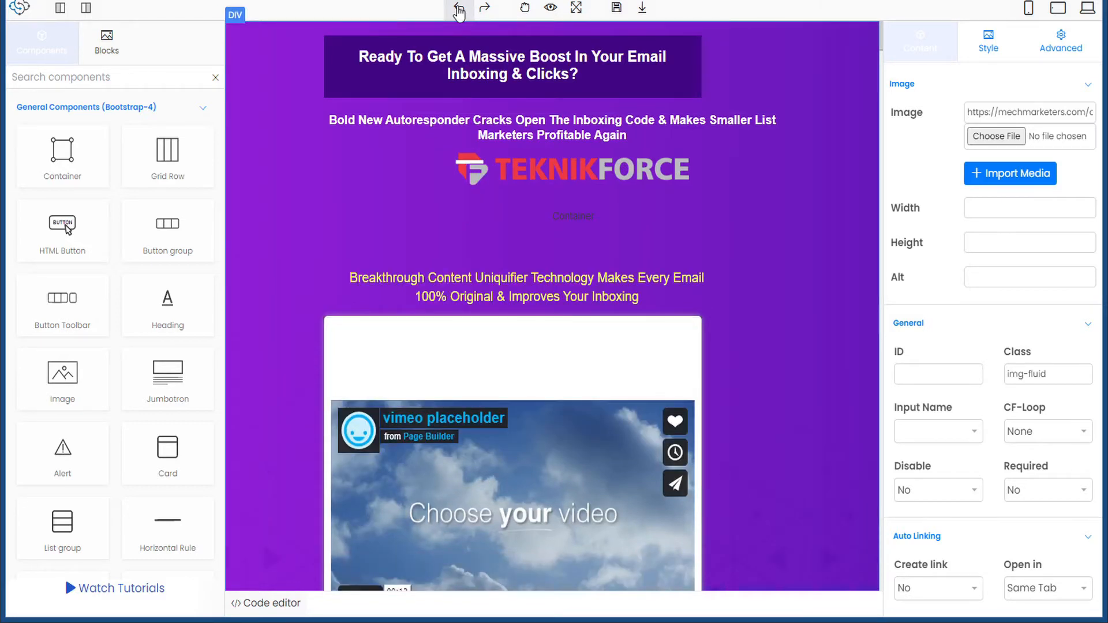
pyautogui.click(459, 9)
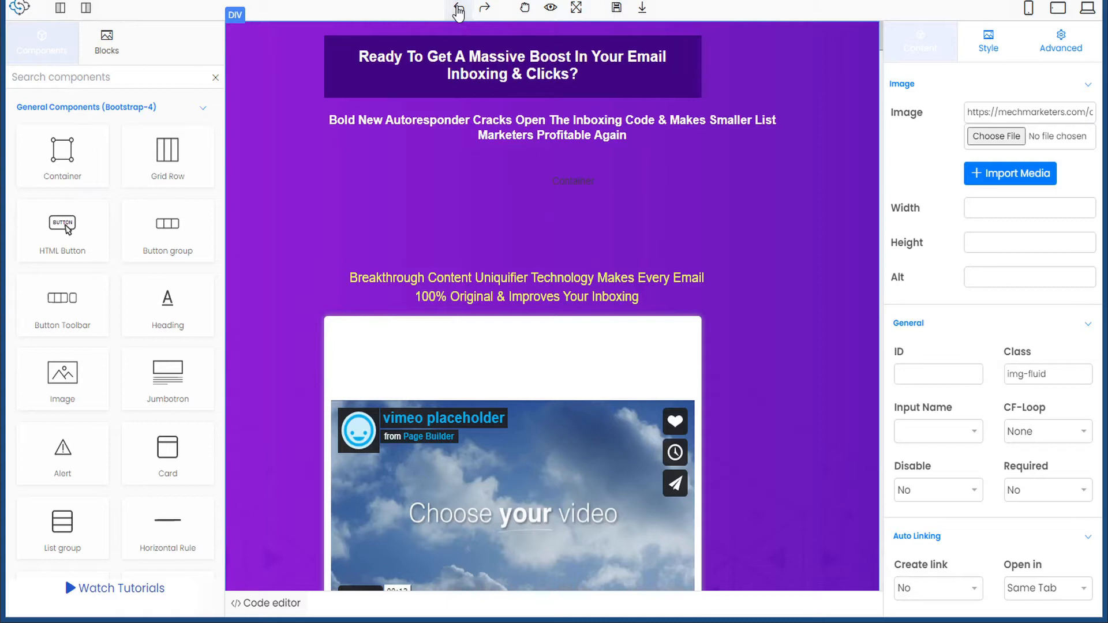
pyautogui.click(458, 8)
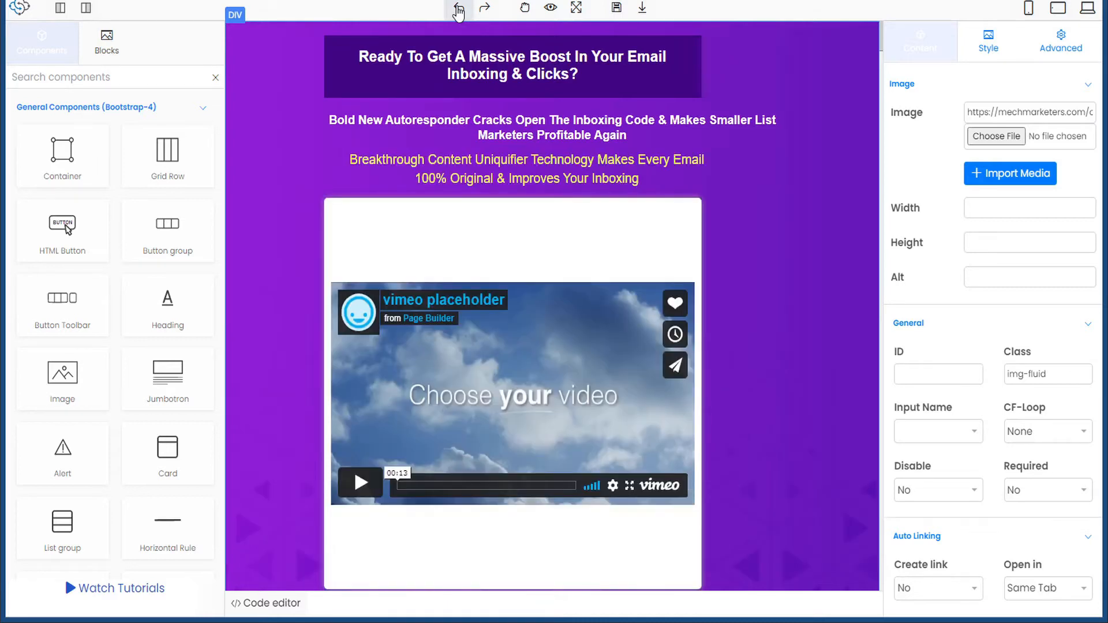
pyautogui.click(487, 9)
pyautogui.click(488, 9)
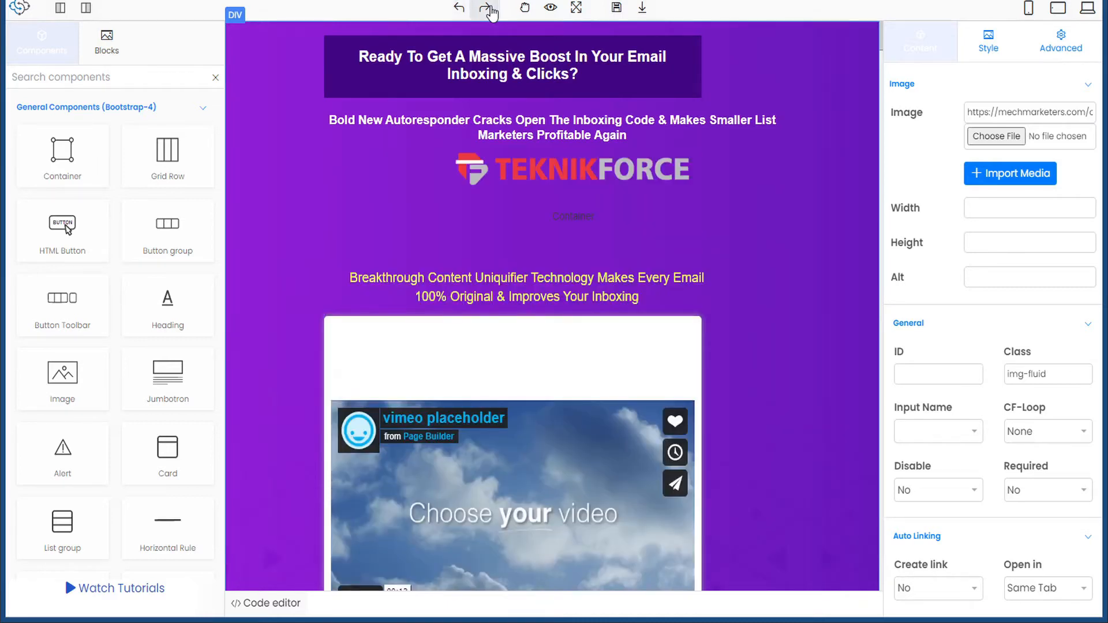
pyautogui.scroll(-8, 615, 215)
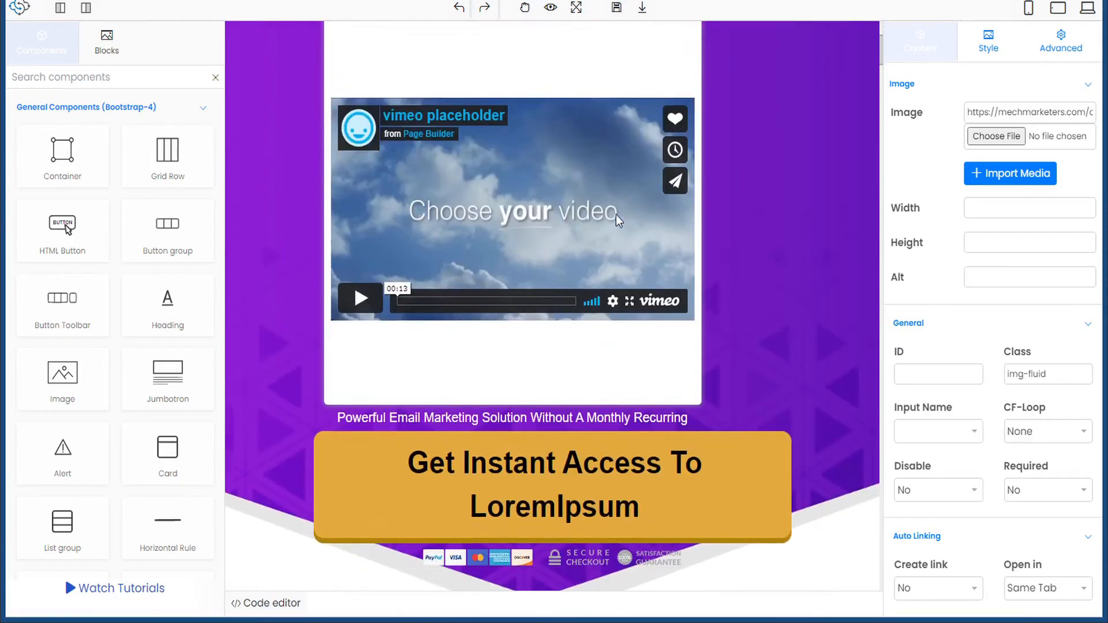
pyautogui.scroll(-1, 615, 220)
# - Set the Get Instant Access button's Auto Linking to Create link: Yes, opening in Same Tab
pyautogui.click(563, 270)
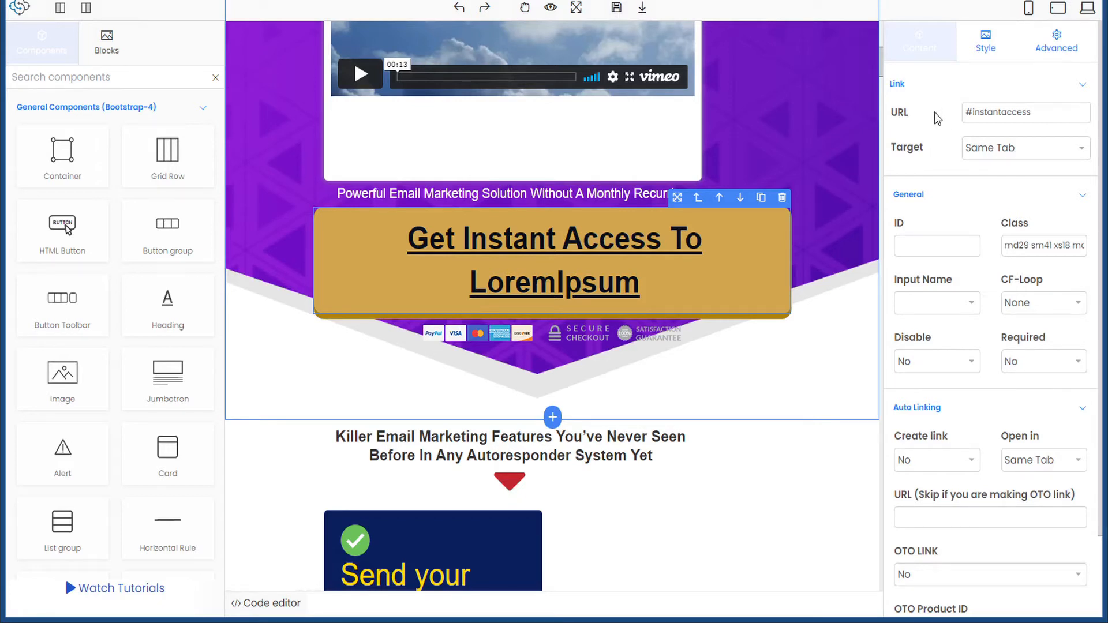
pyautogui.scroll(-2, 934, 112)
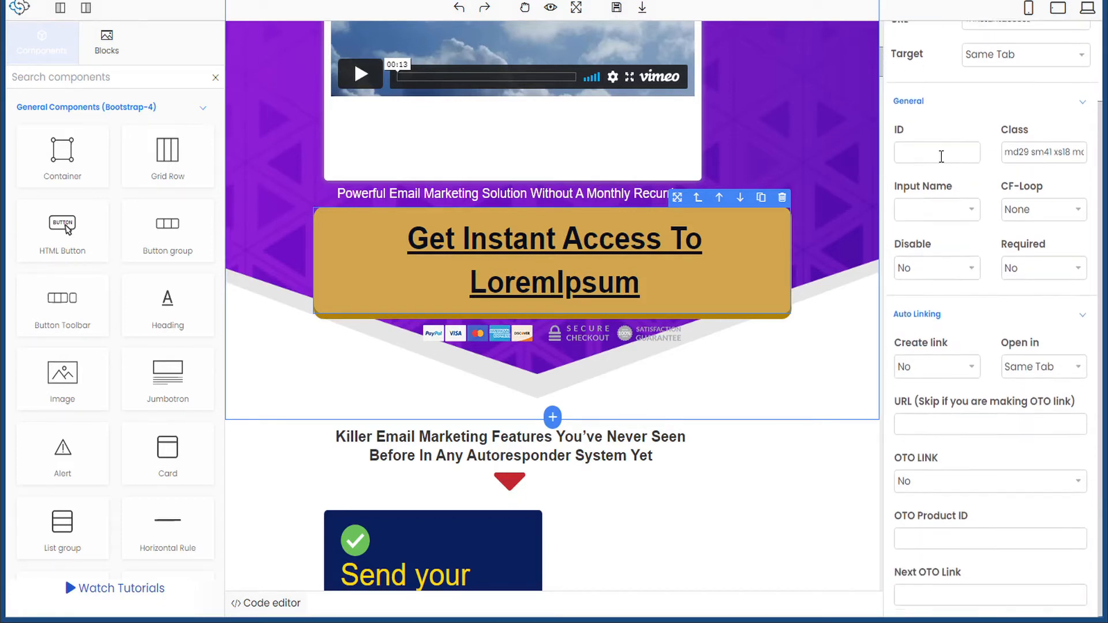
pyautogui.click(973, 369)
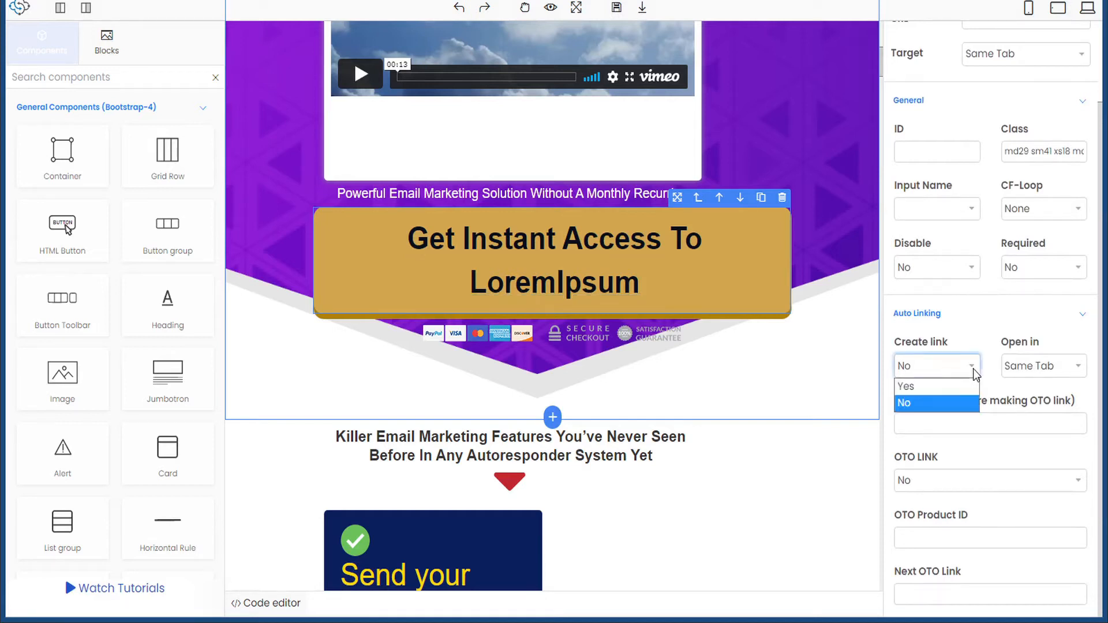
pyautogui.click(930, 387)
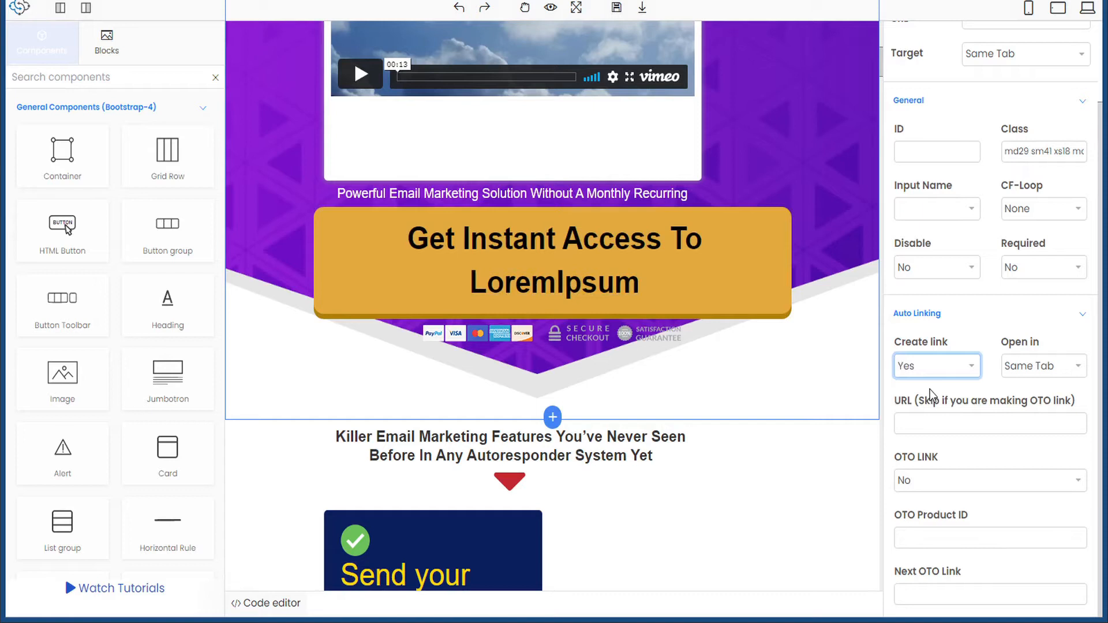
pyautogui.click(1079, 369)
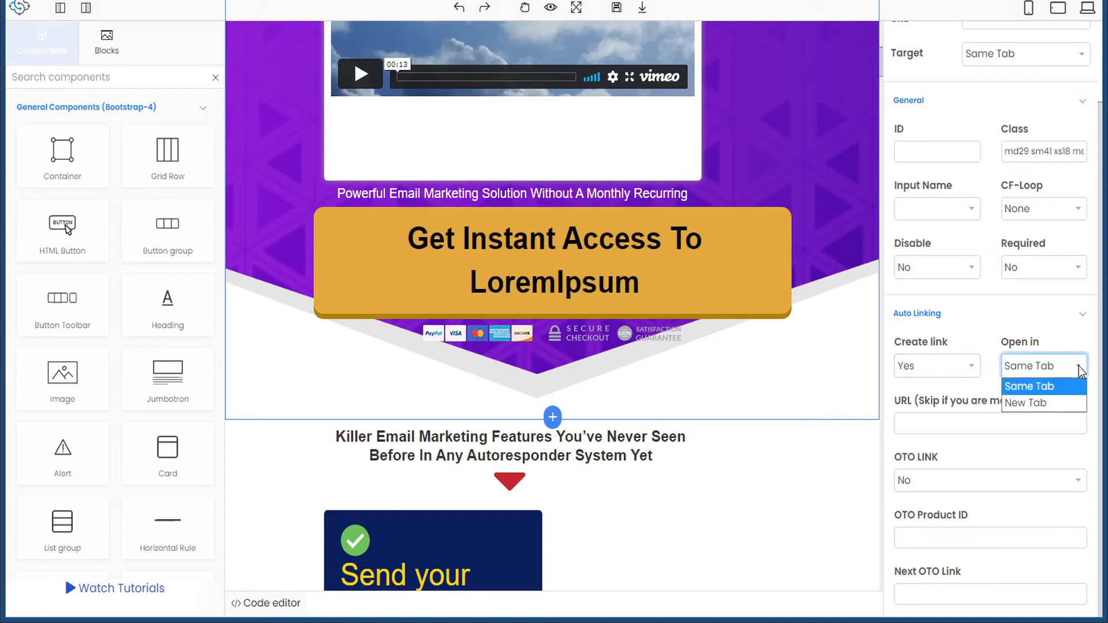
pyautogui.click(1042, 386)
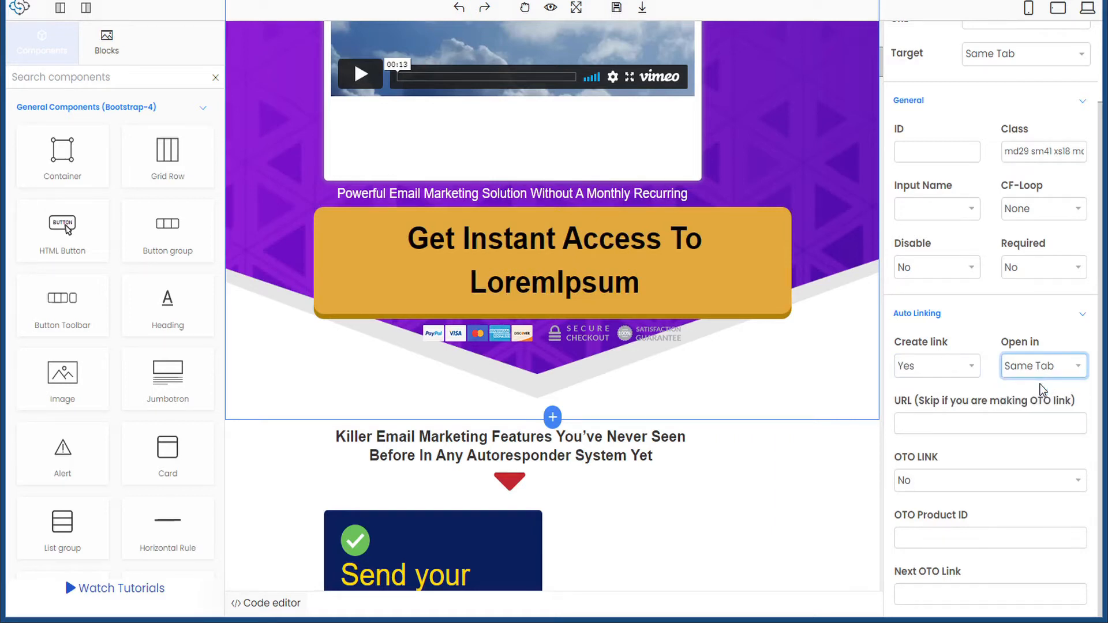
pyautogui.click(949, 425)
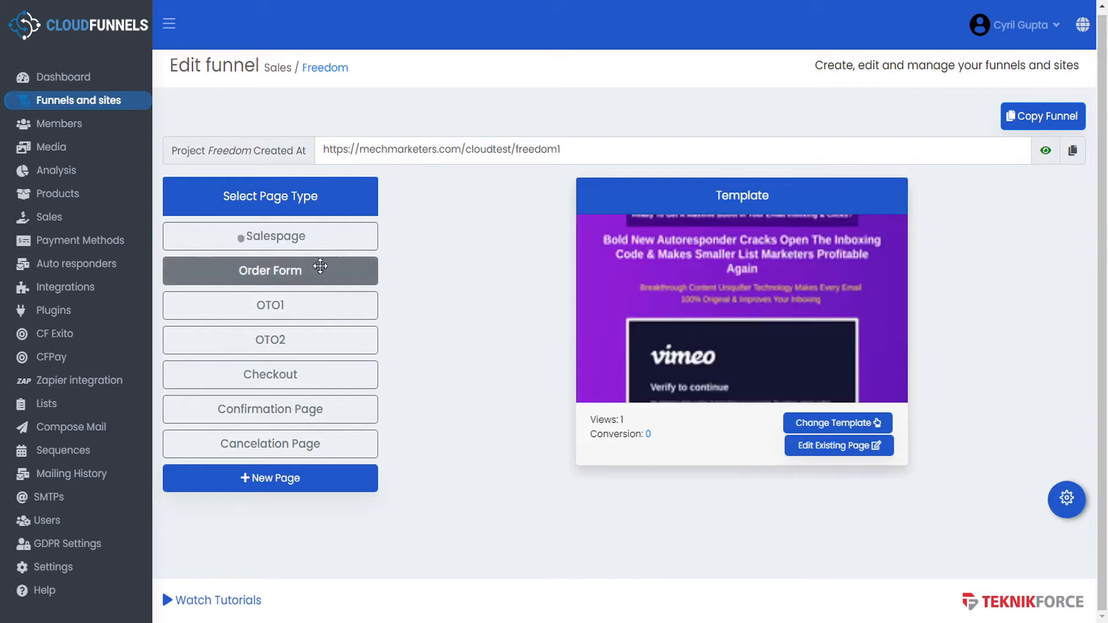
# - Open the Order Form page's Edit page settings and copy its Page URL
pyautogui.click(309, 271)
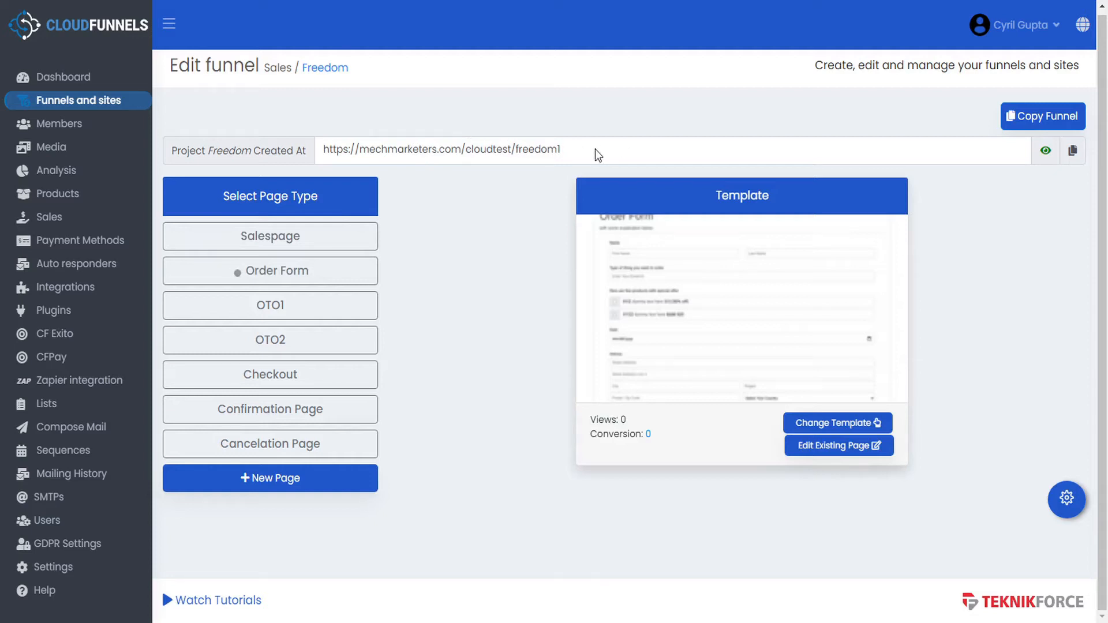
pyautogui.click(1065, 503)
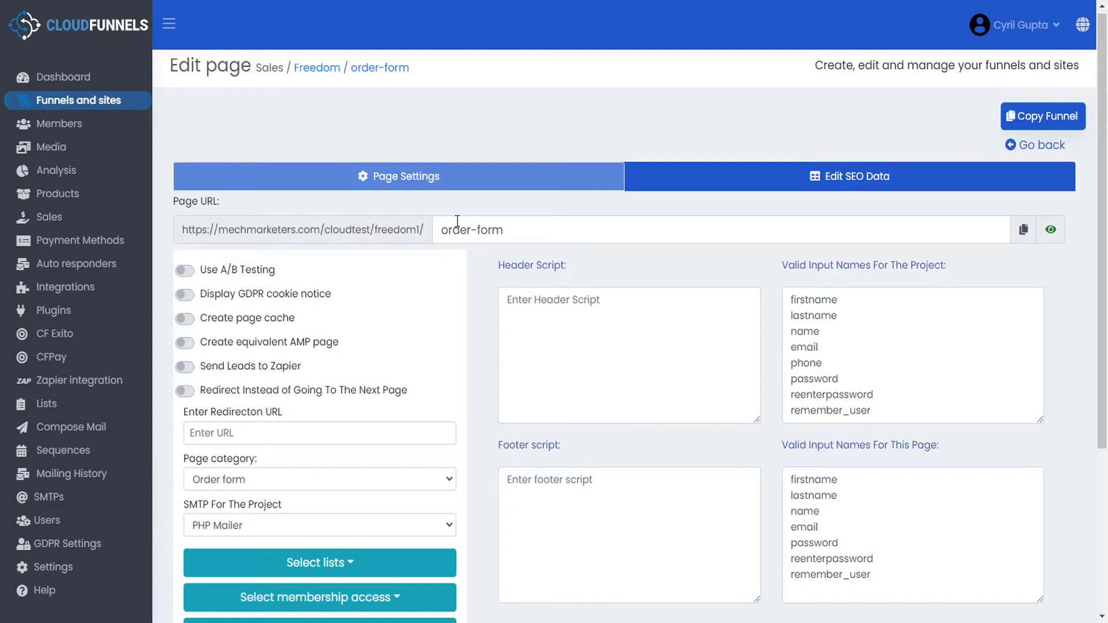
pyautogui.click(1024, 234)
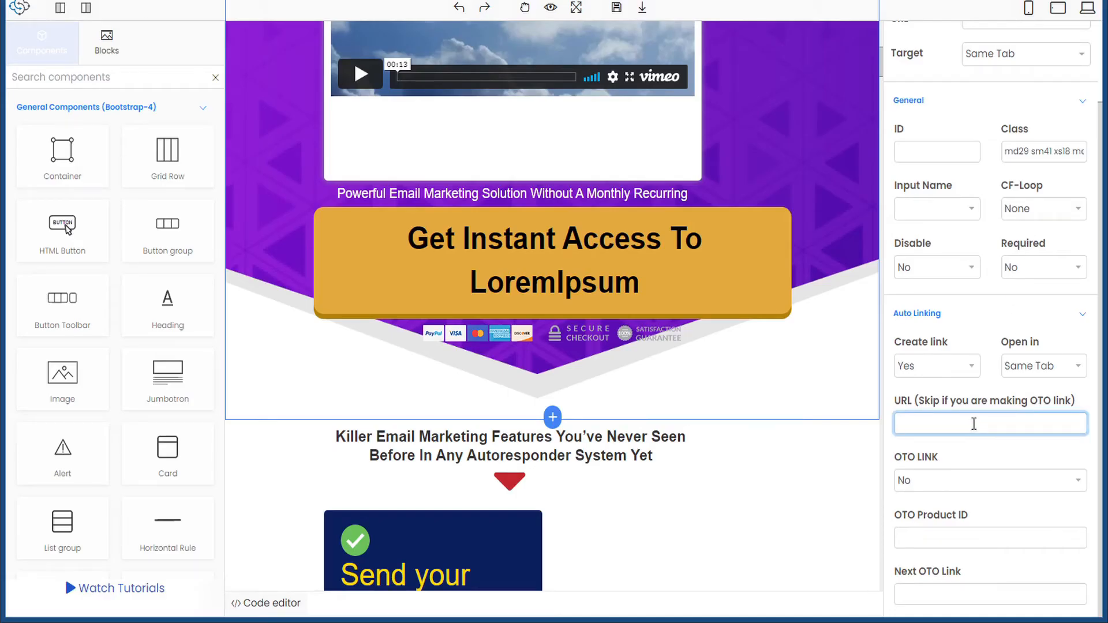
# - Paste the order-form URL as the button link, remove the trailing slash, and save the salespage
pyautogui.hotkey('ctrl', 'v')
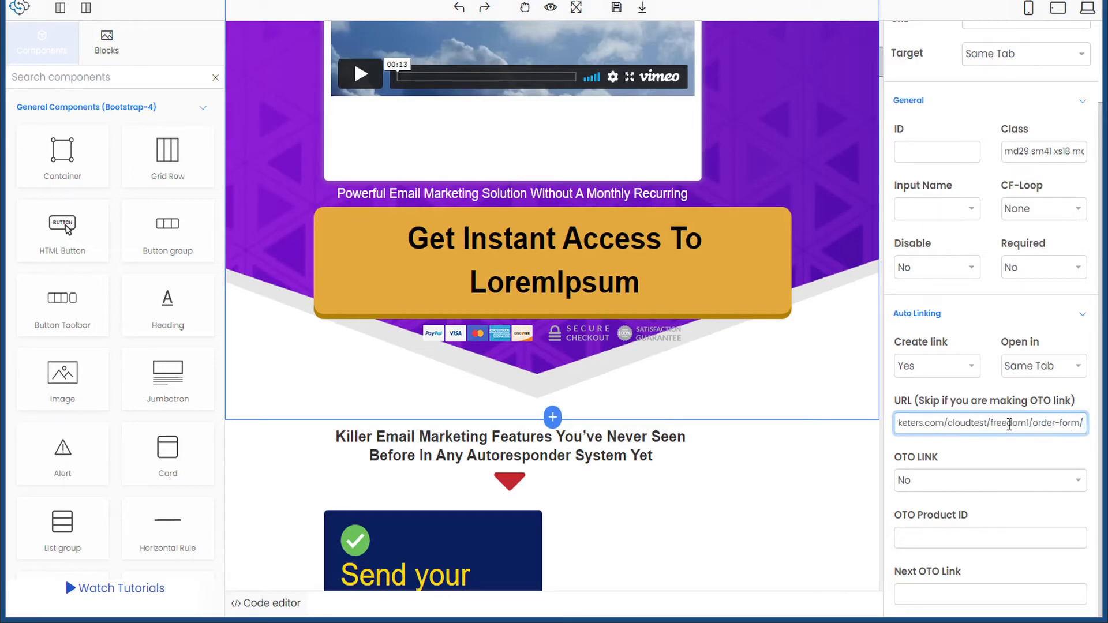
pyautogui.press('BackSpace')
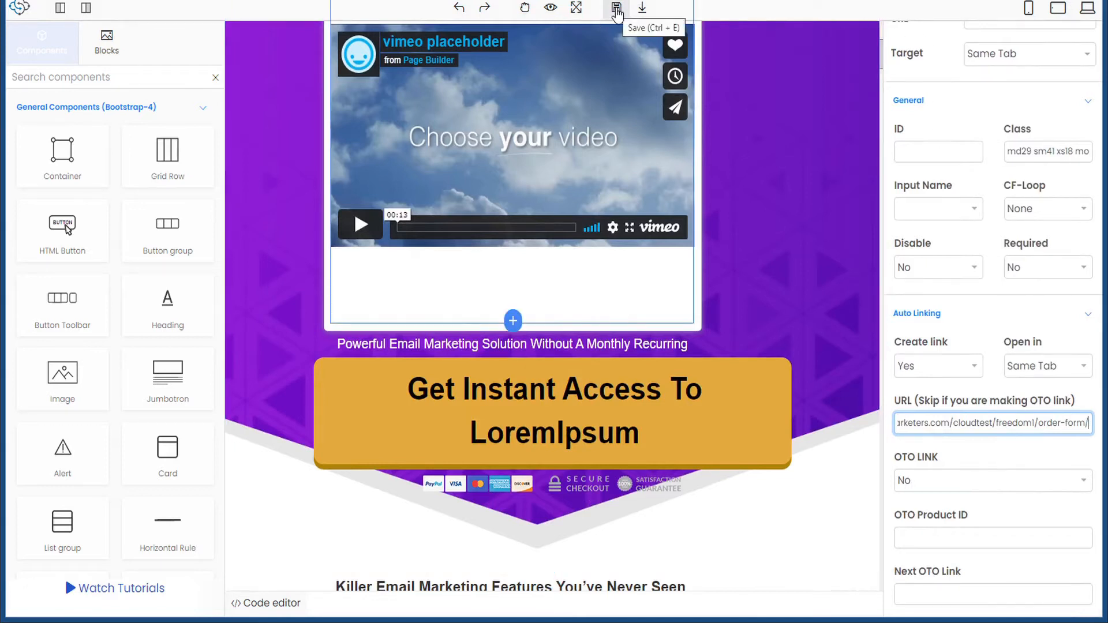
pyautogui.click(617, 10)
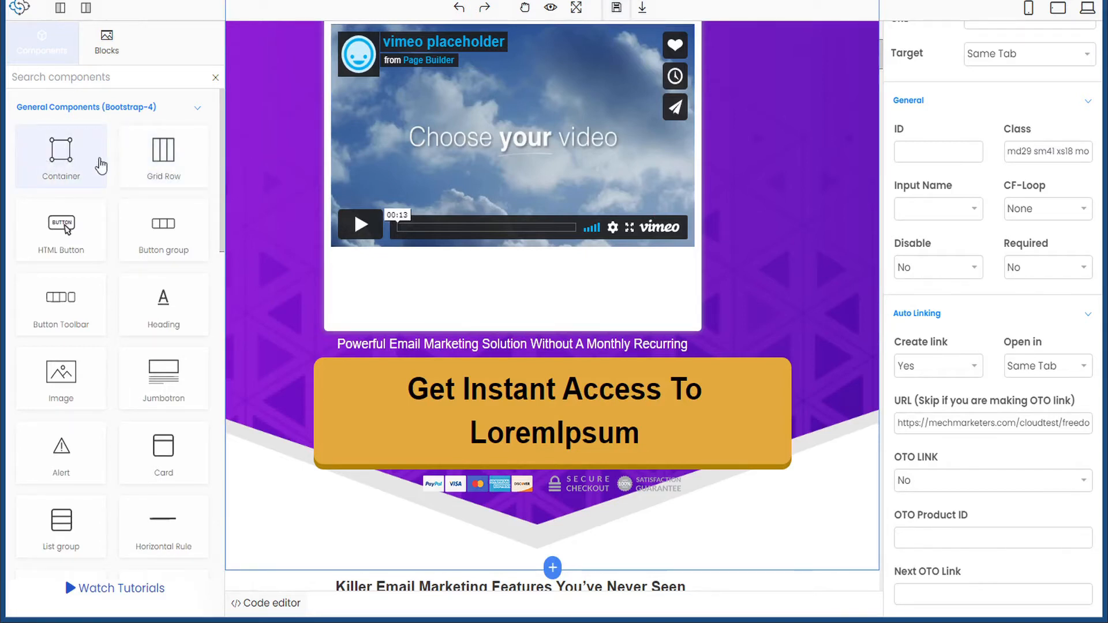
# - Scroll down the salespage in the builder and select the purple banner section
pyautogui.scroll(-5, 95, 191)
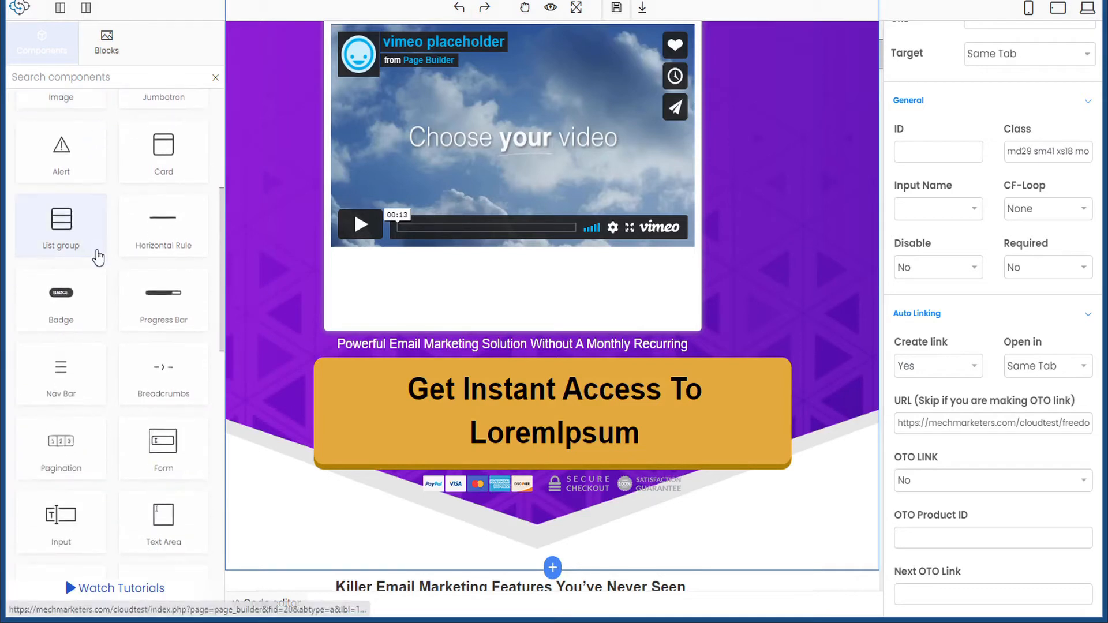
pyautogui.scroll(-5, 73, 326)
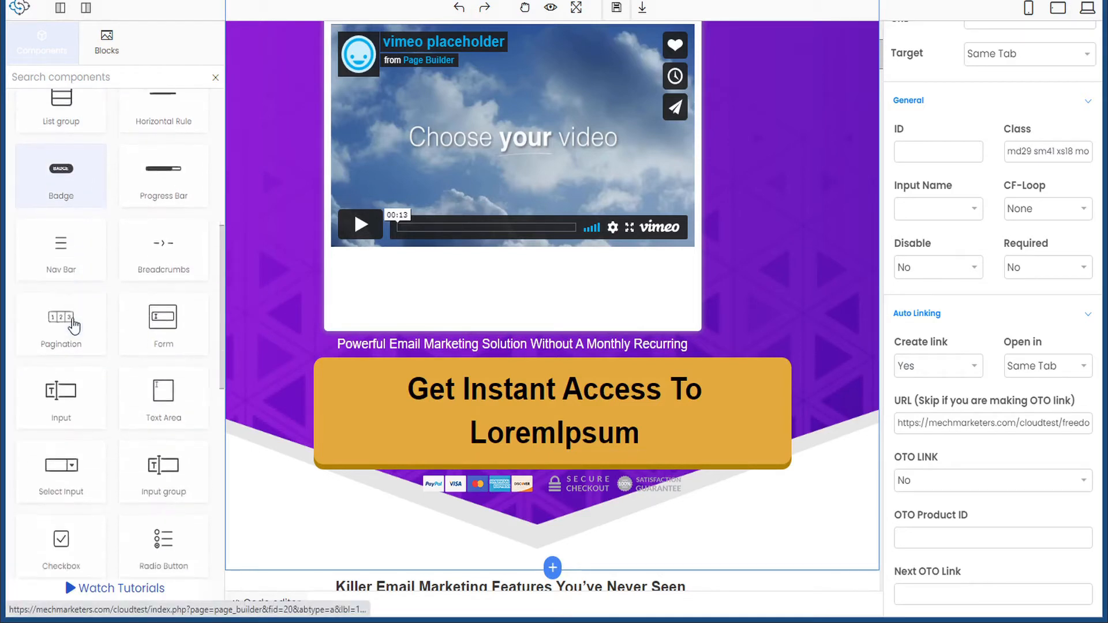
pyautogui.scroll(-6, 80, 245)
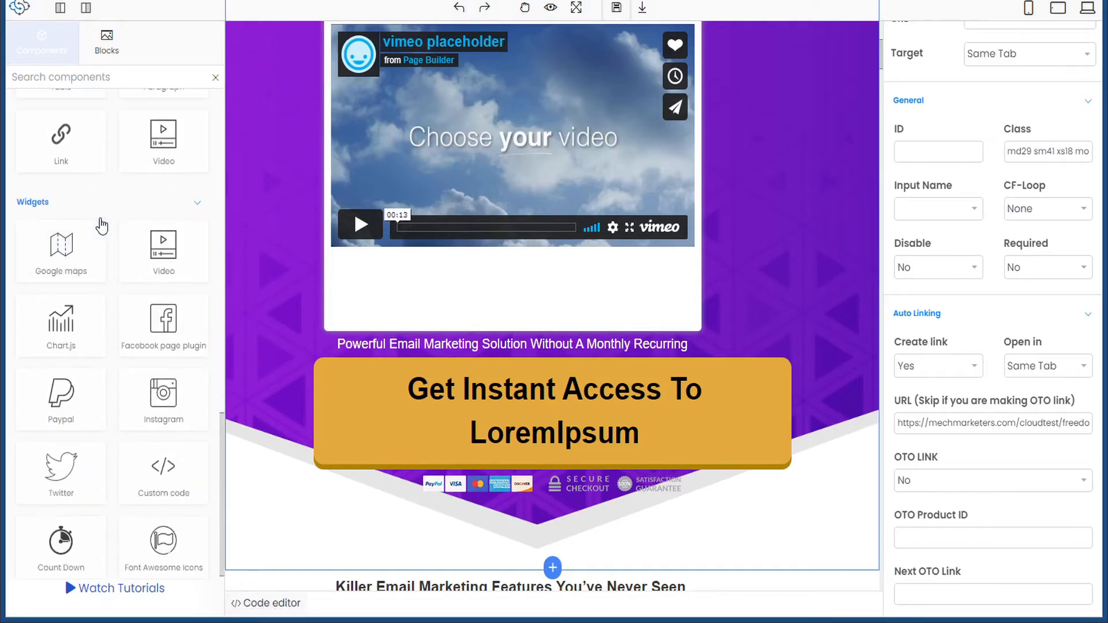
pyautogui.scroll(-1, 102, 226)
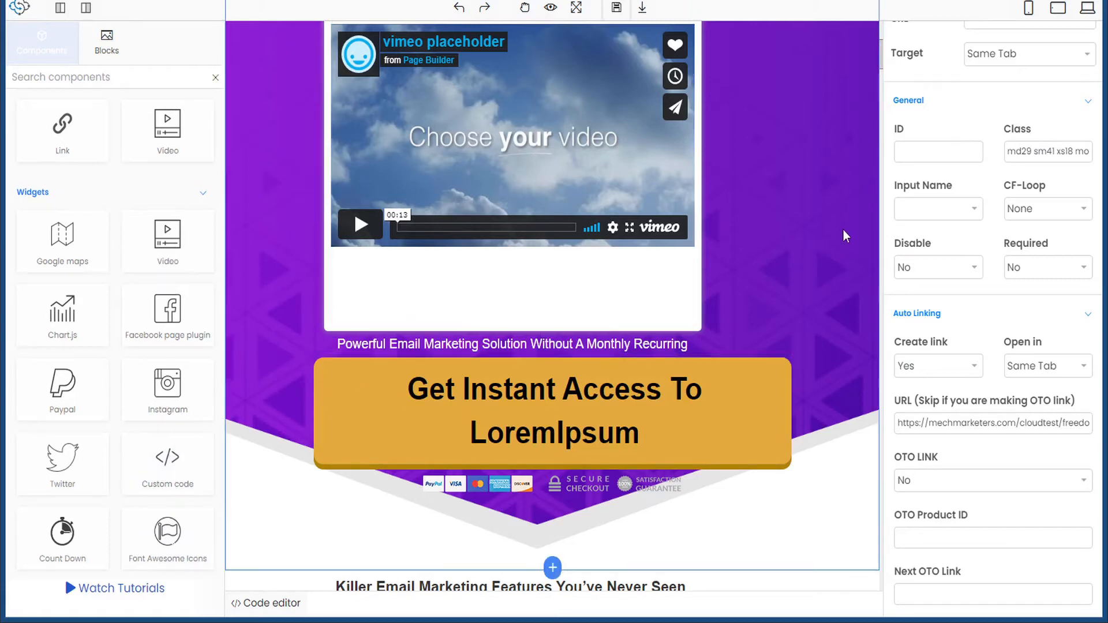
pyautogui.click(815, 242)
pyautogui.scroll(1, 932, 158)
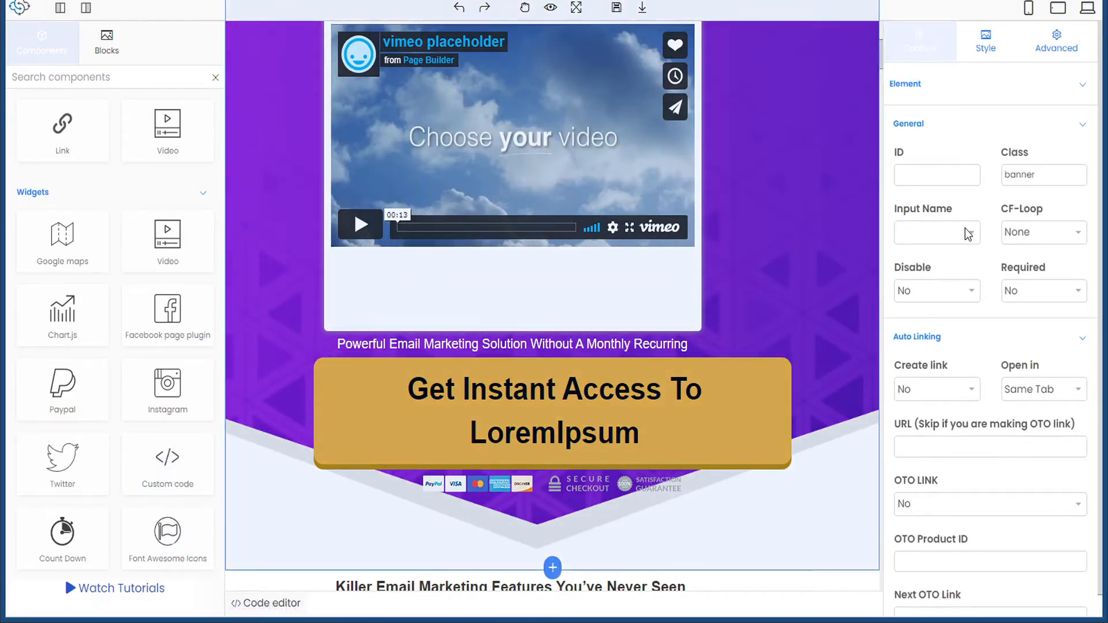
pyautogui.scroll(-1, 967, 231)
pyautogui.scroll(1, 967, 231)
# - Review the selected element's Style and Advanced settings
pyautogui.click(994, 53)
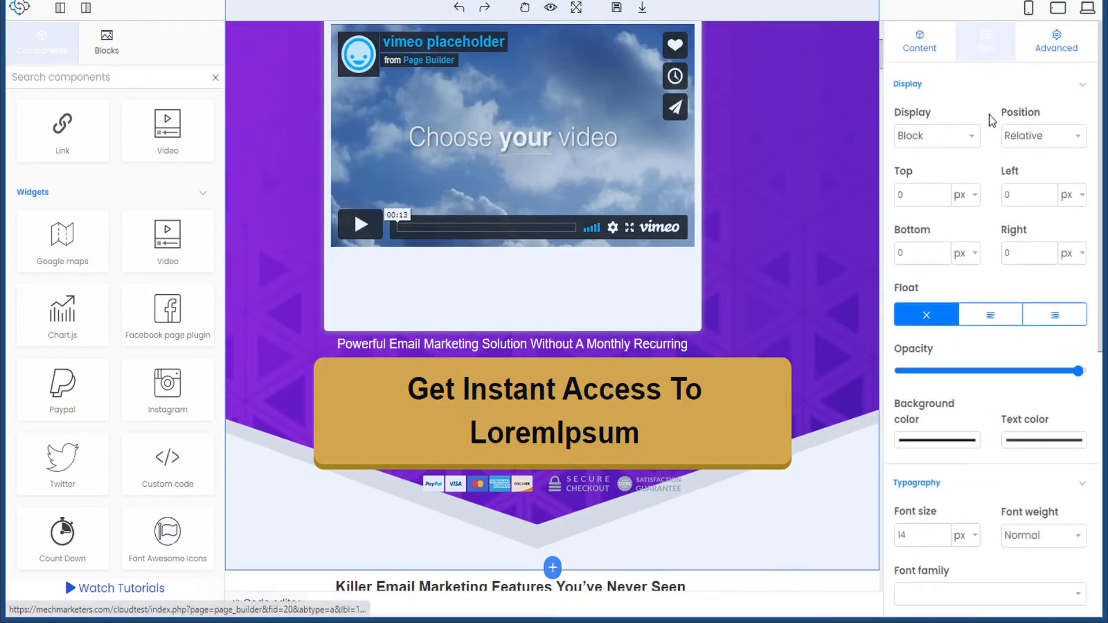
pyautogui.scroll(-6, 969, 116)
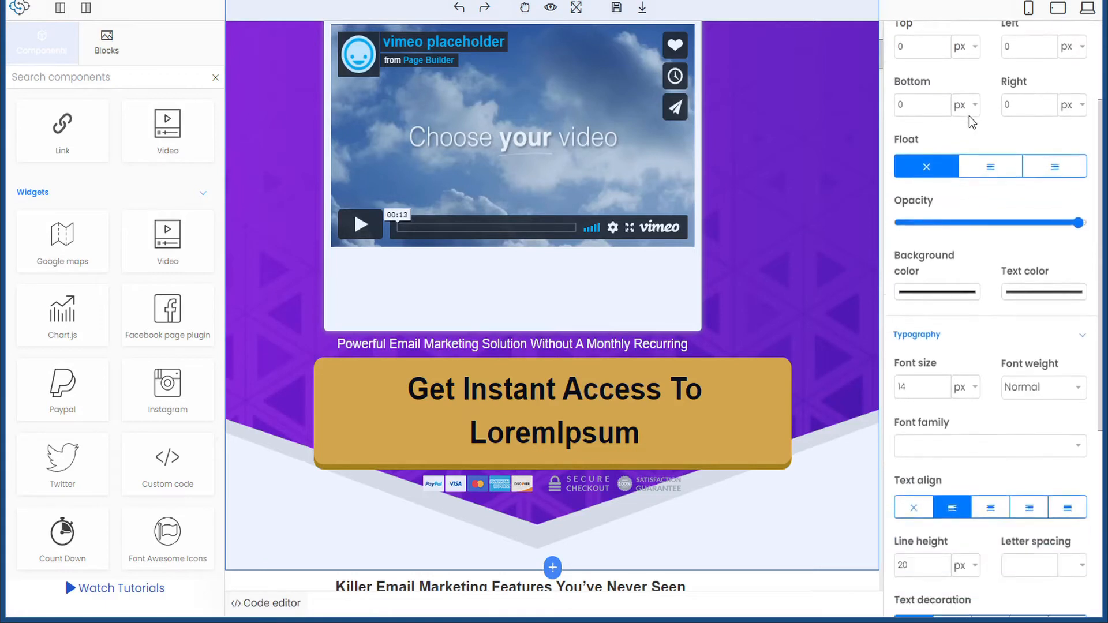
pyautogui.scroll(-2, 979, 156)
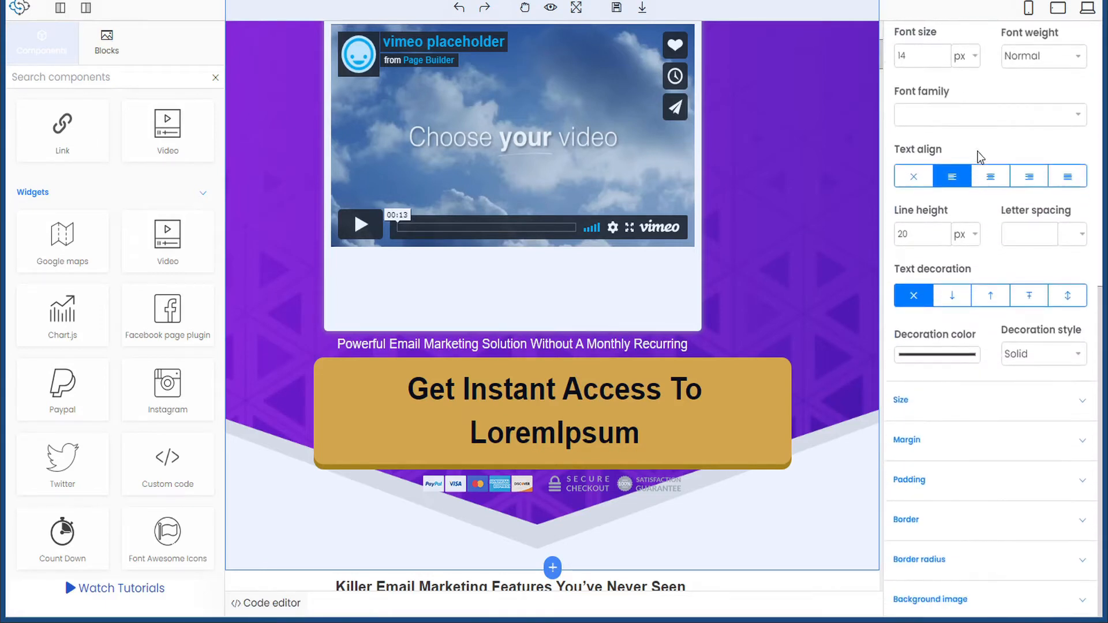
pyautogui.scroll(8, 985, 325)
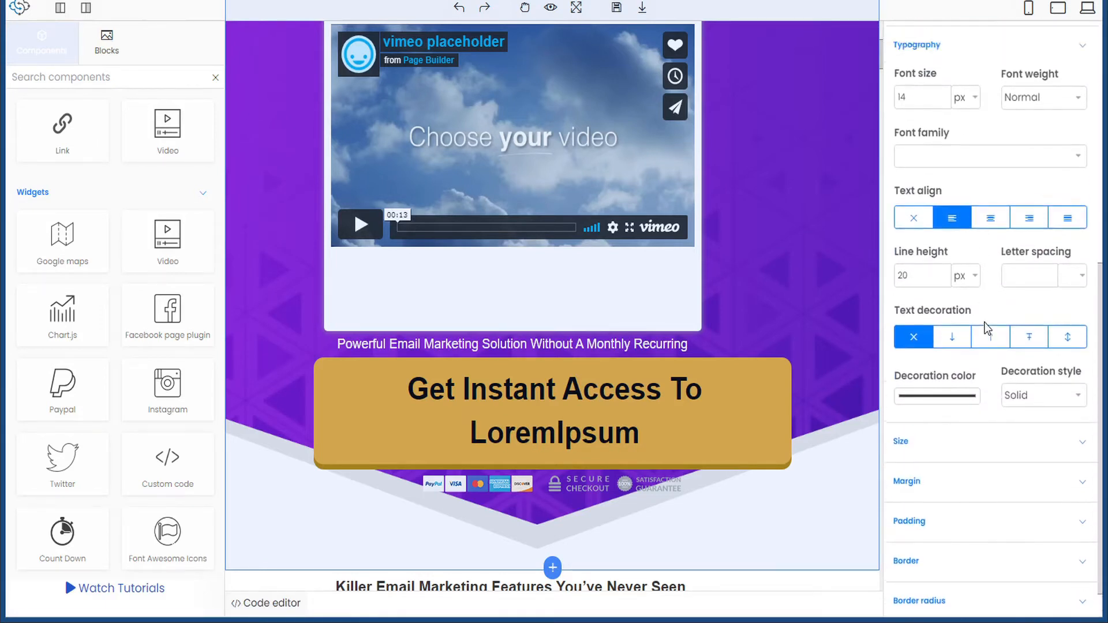
pyautogui.click(1061, 50)
pyautogui.scroll(-3, 553, 173)
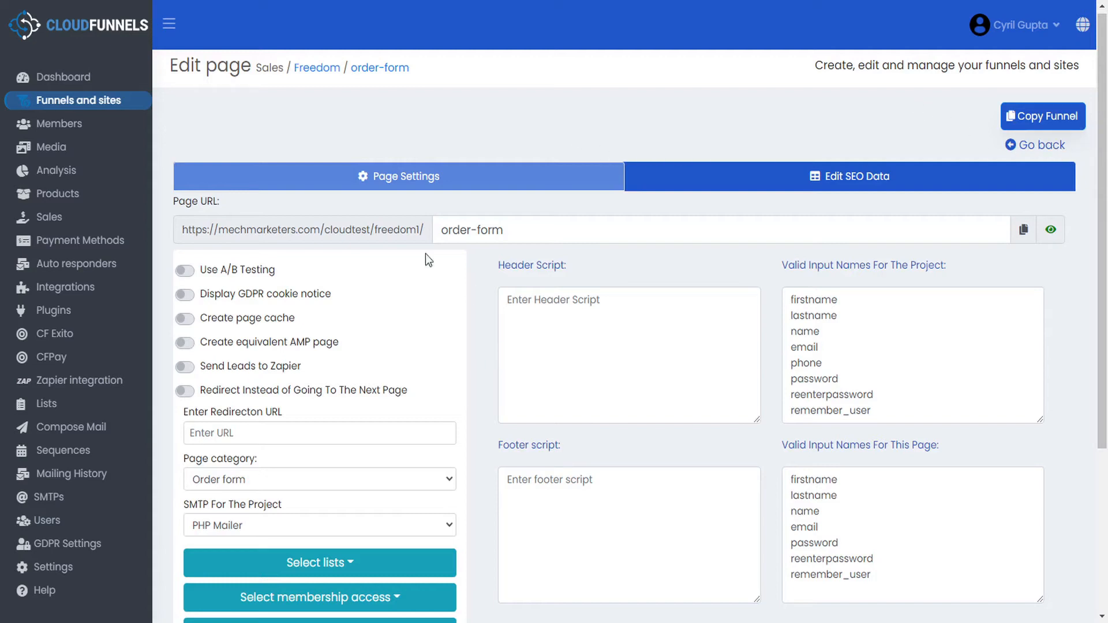
# - Preview the live Freedom salespage and confirm Get Instant Access and Buy Now reach the order form
pyautogui.click(1028, 145)
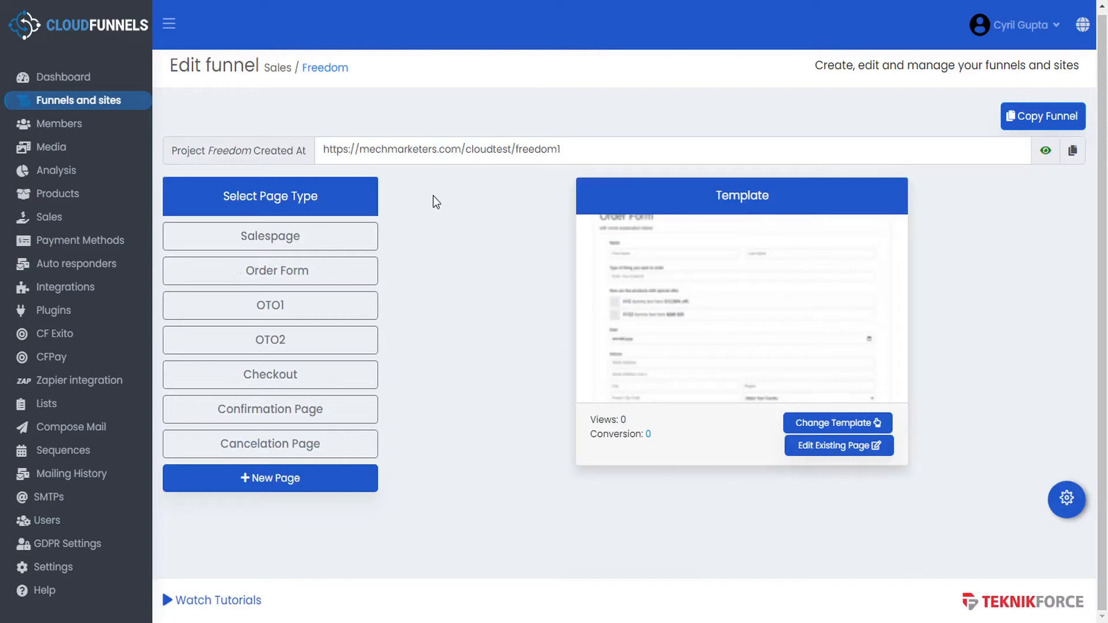
pyautogui.click(333, 236)
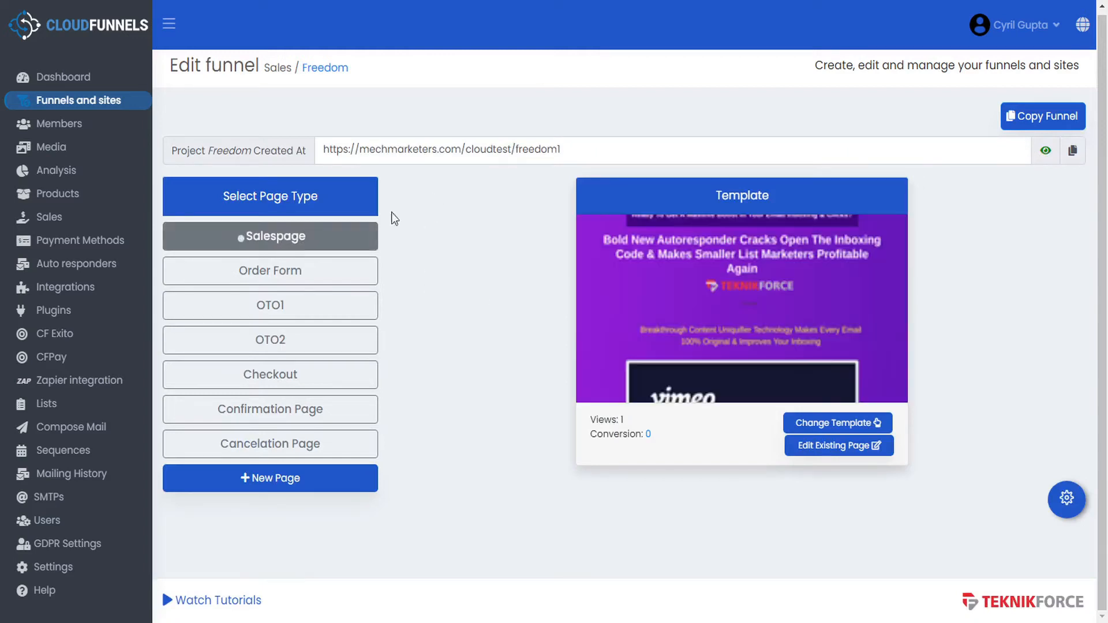
pyautogui.click(1045, 153)
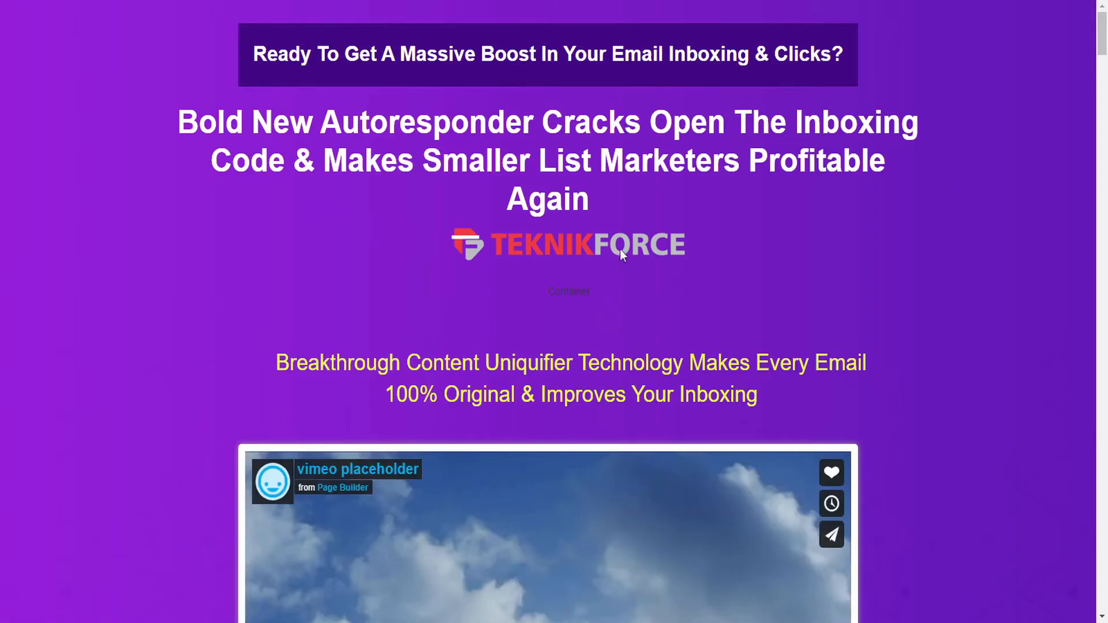
pyautogui.scroll(-8, 659, 237)
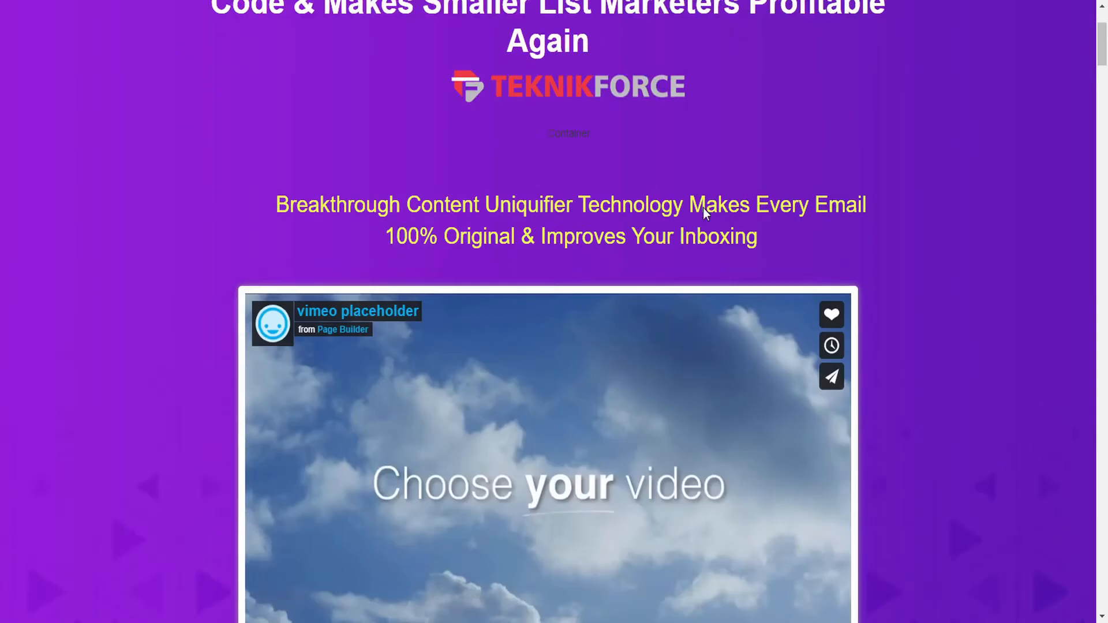
pyautogui.click(557, 463)
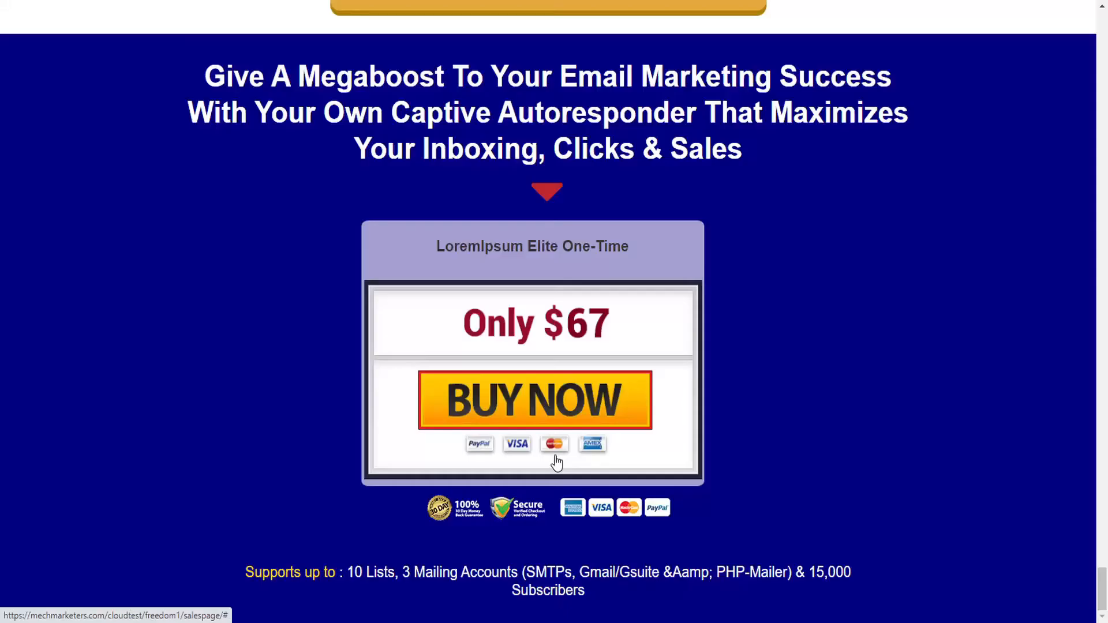
pyautogui.click(556, 462)
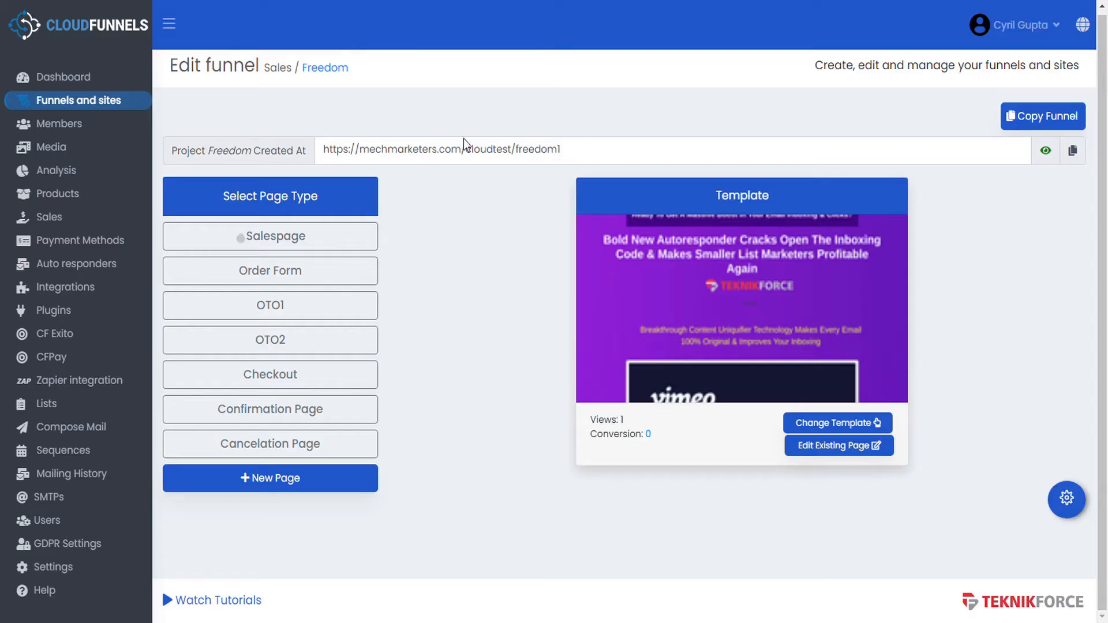
pyautogui.click(314, 271)
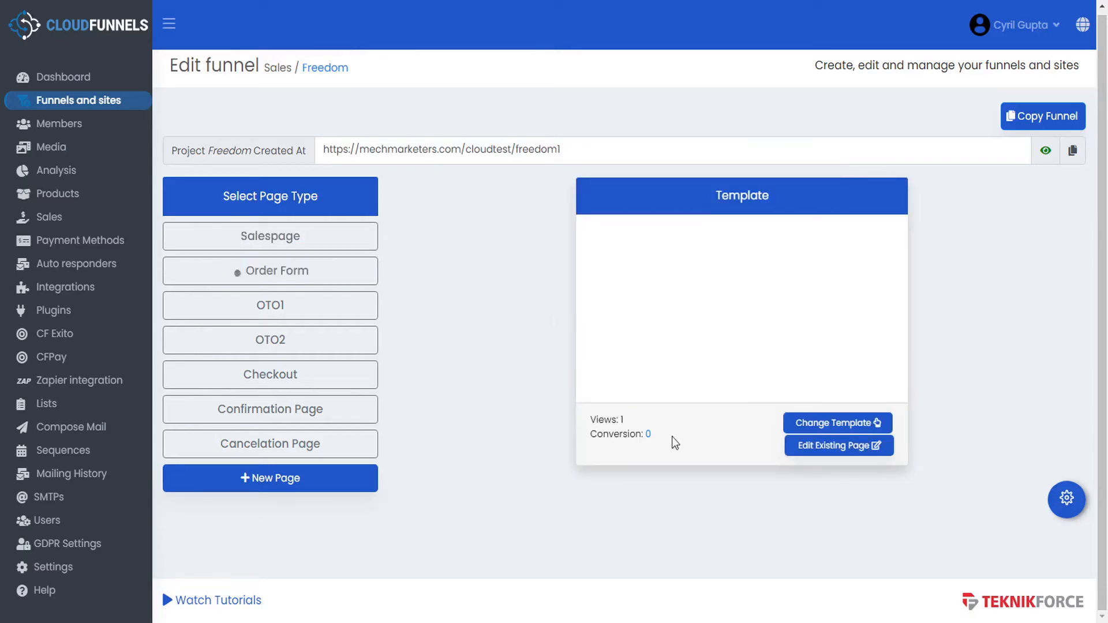
# - Open the Order Form page in the builder and scroll through its form fields
pyautogui.click(850, 452)
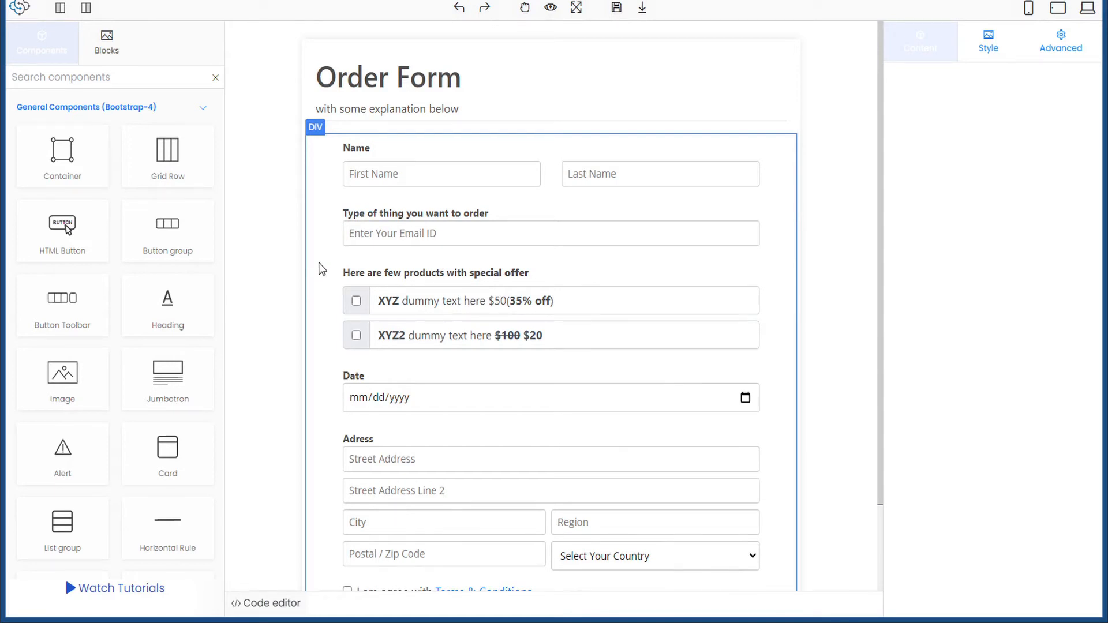
pyautogui.scroll(-2, 318, 264)
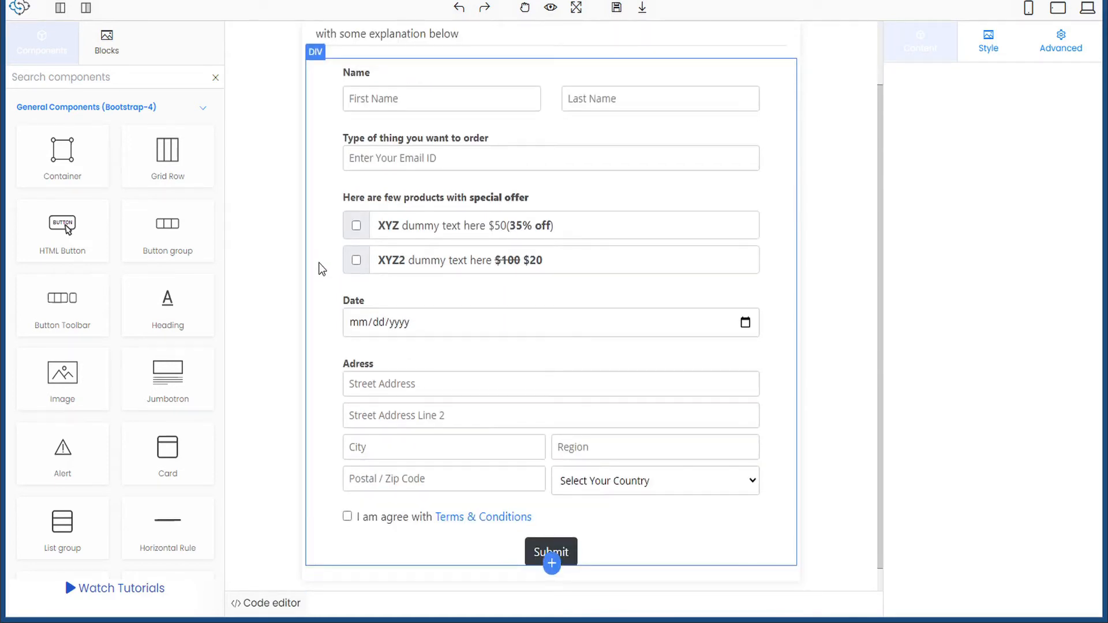
pyautogui.scroll(-1, 319, 263)
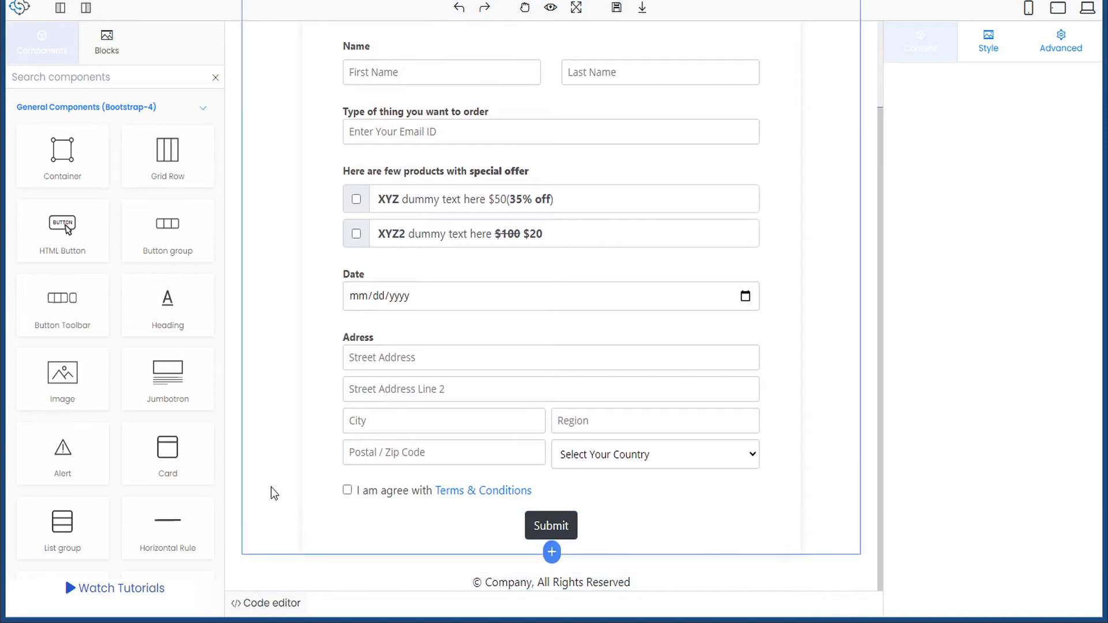
pyautogui.scroll(4, 276, 433)
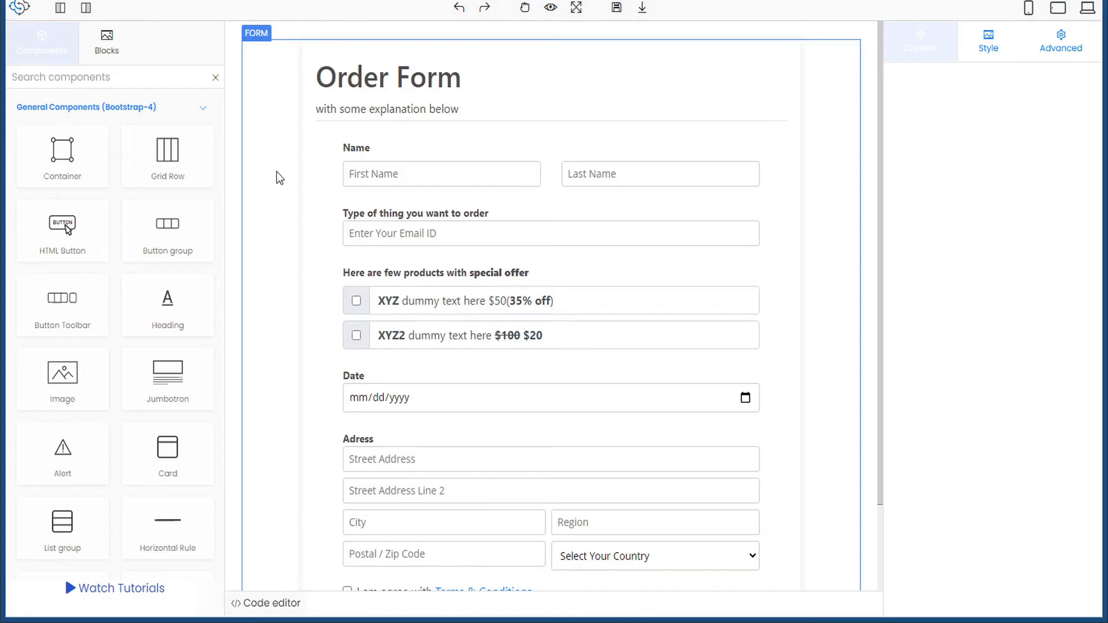
# - Select the whole Address block on the order form and remove it
pyautogui.scroll(-2, 279, 175)
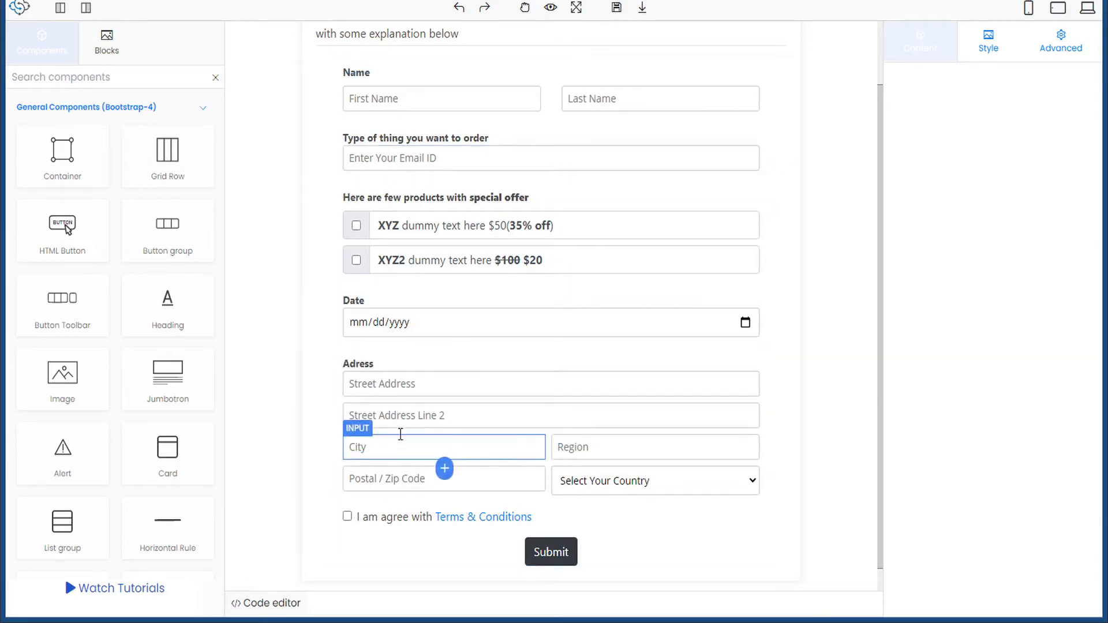
pyautogui.click(408, 362)
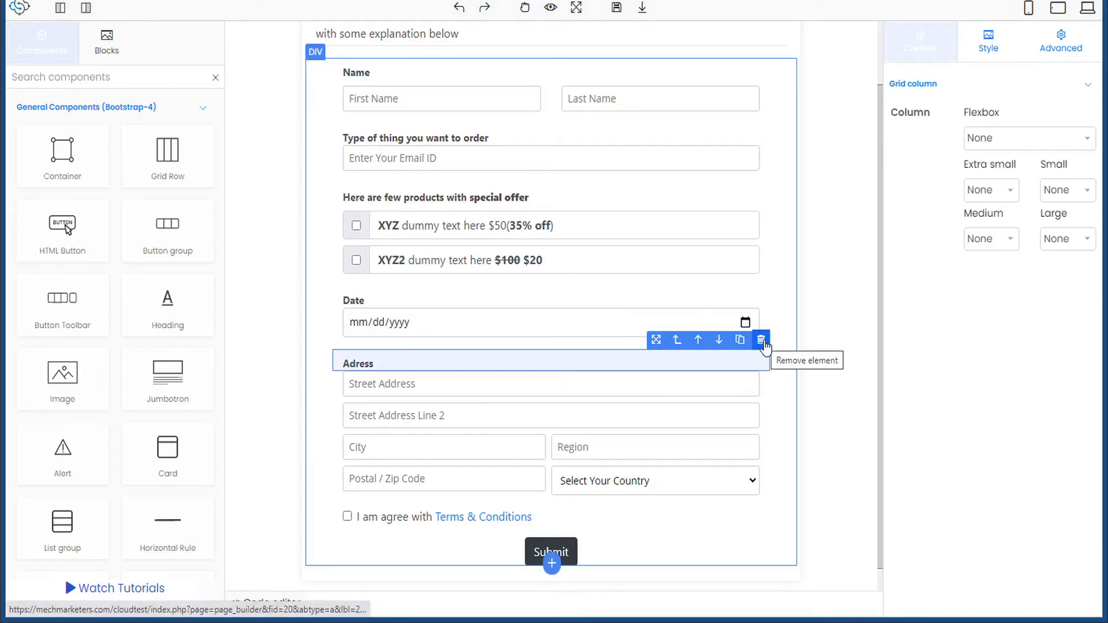
pyautogui.click(723, 388)
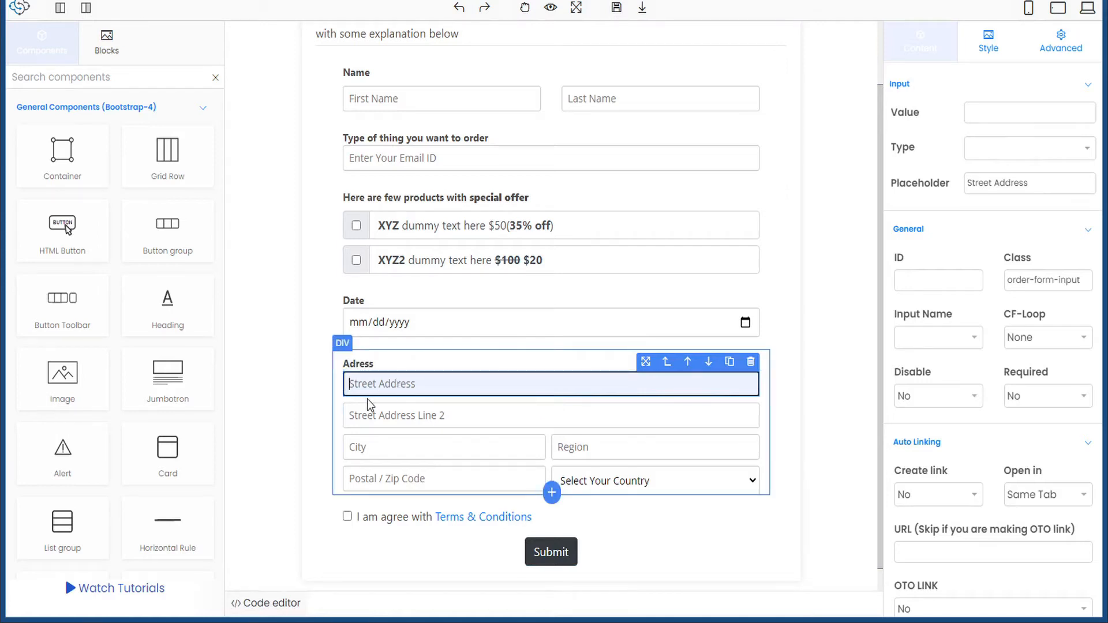
pyautogui.click(338, 401)
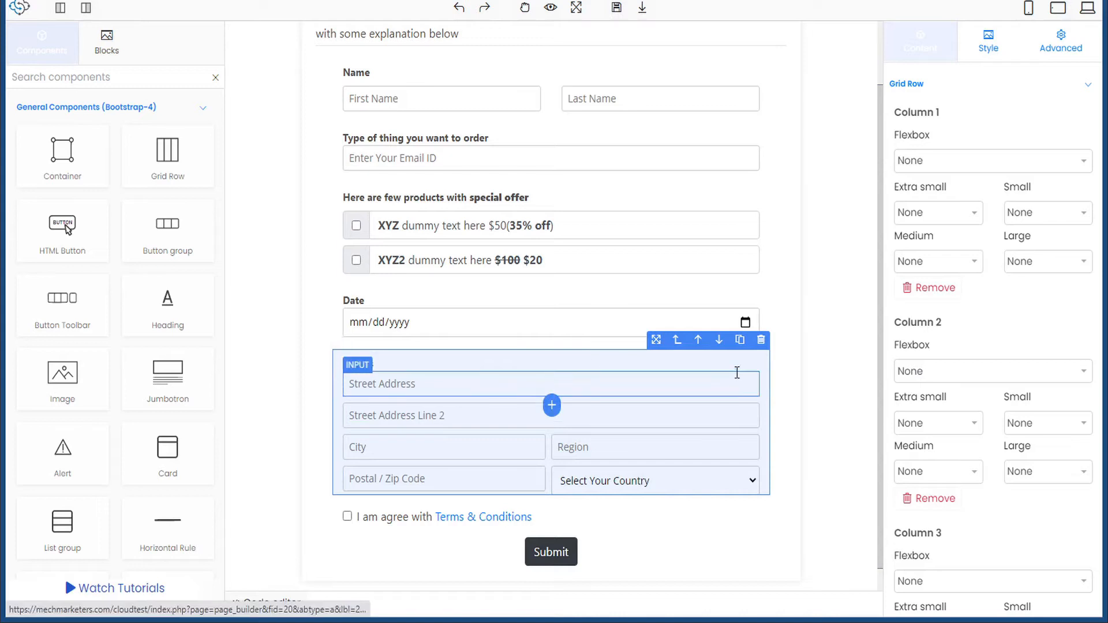
pyautogui.click(762, 341)
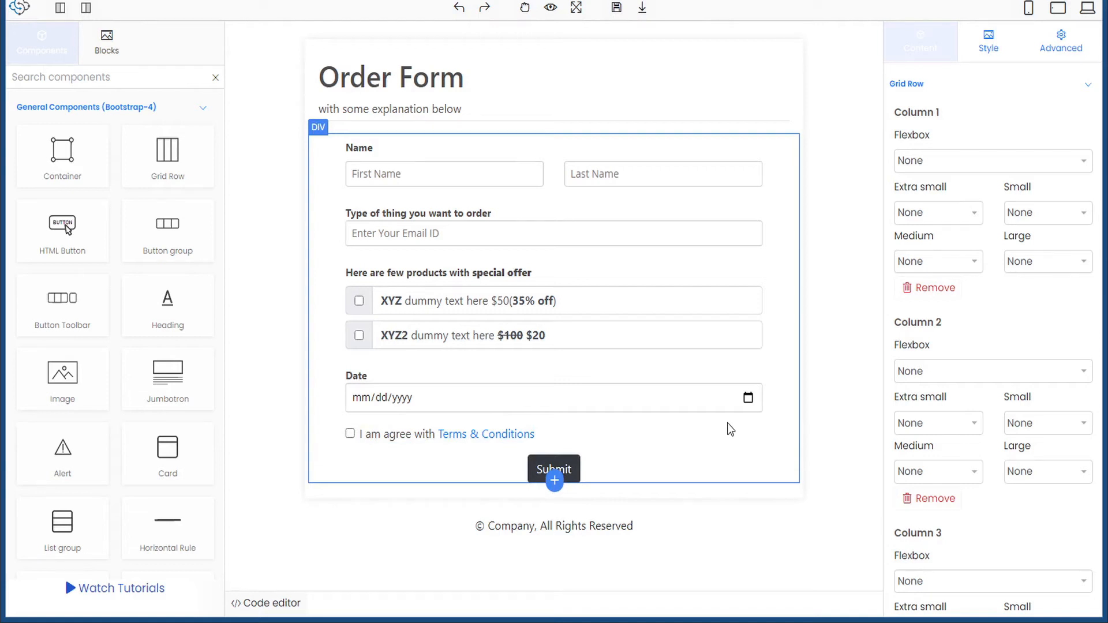
pyautogui.click(379, 173)
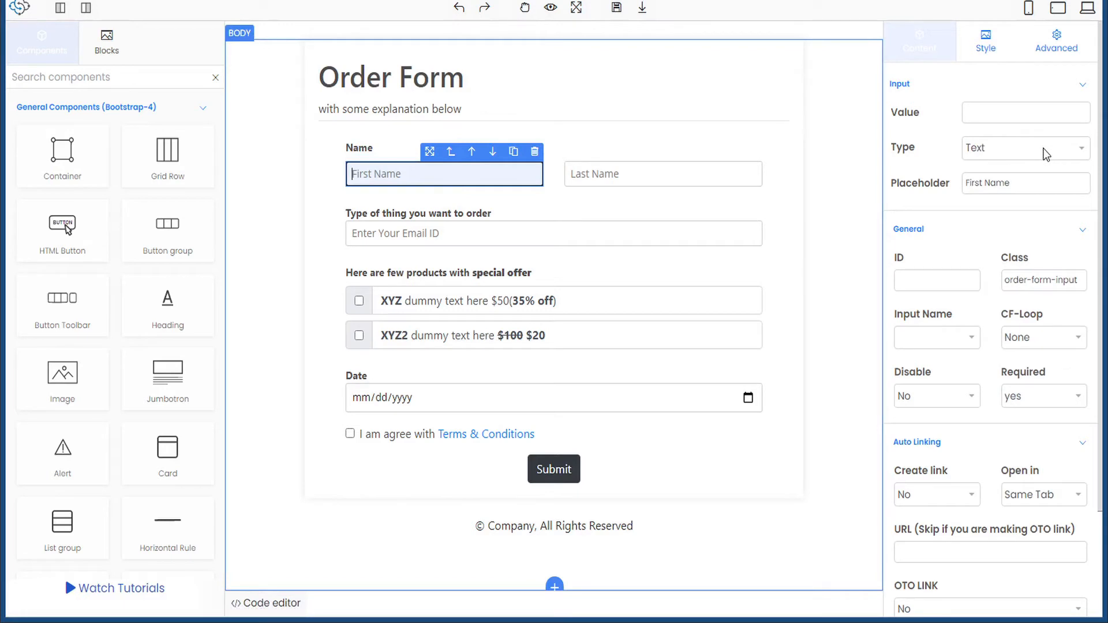
# - Keep the First Name input's type as Text after briefly switching it to Number
pyautogui.click(1007, 151)
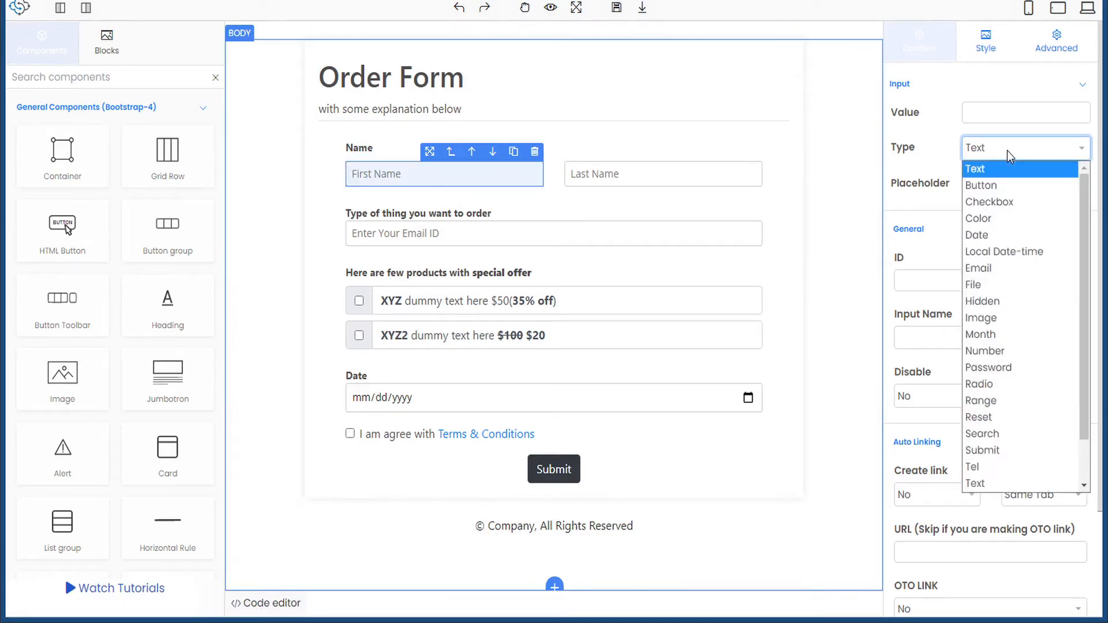
pyautogui.click(997, 352)
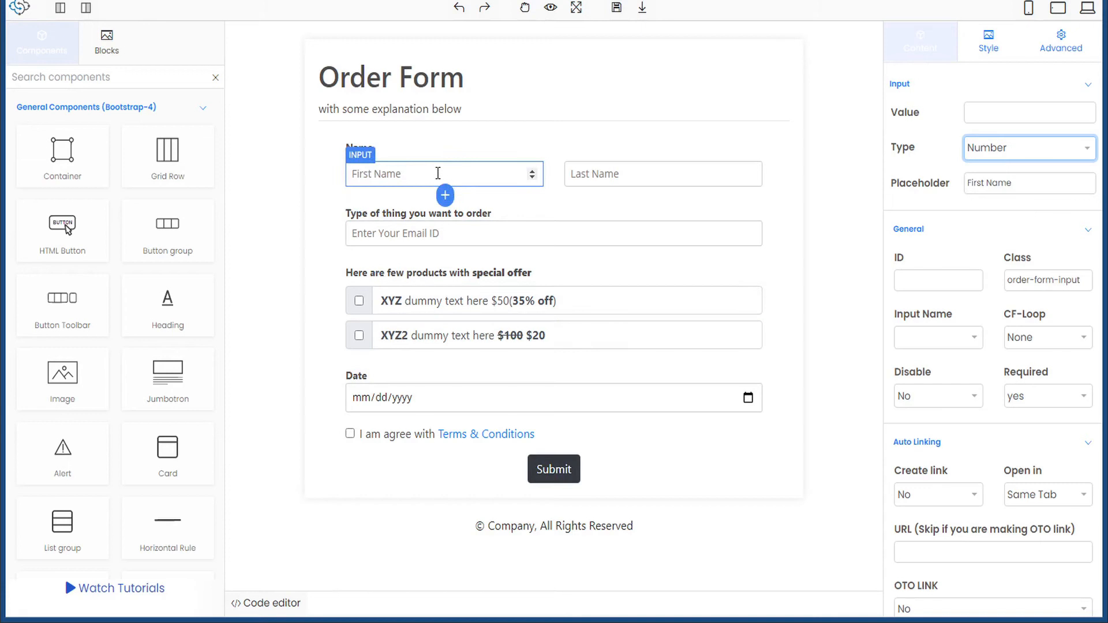
pyautogui.click(1010, 148)
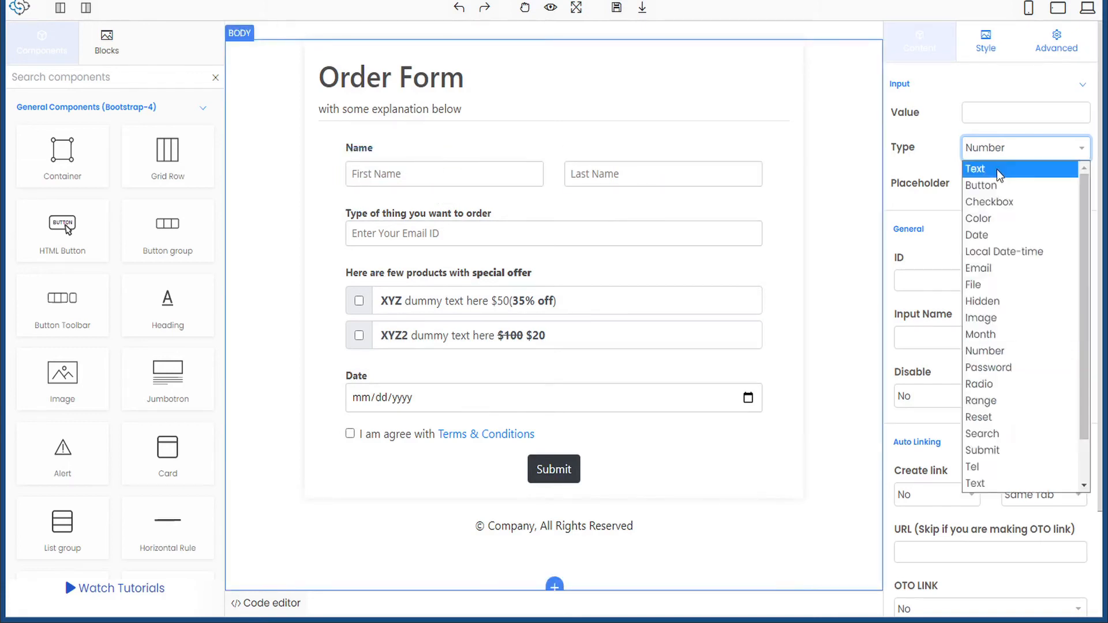
pyautogui.click(996, 169)
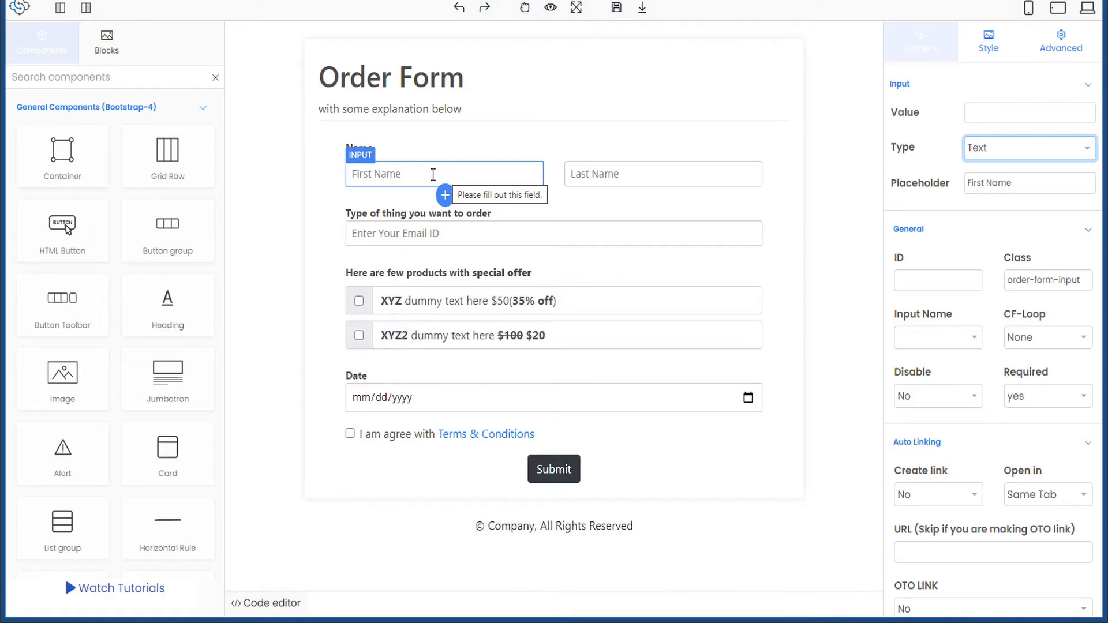
# - Change the First Name placeholder to 'First Name (required)'
pyautogui.click(1022, 185)
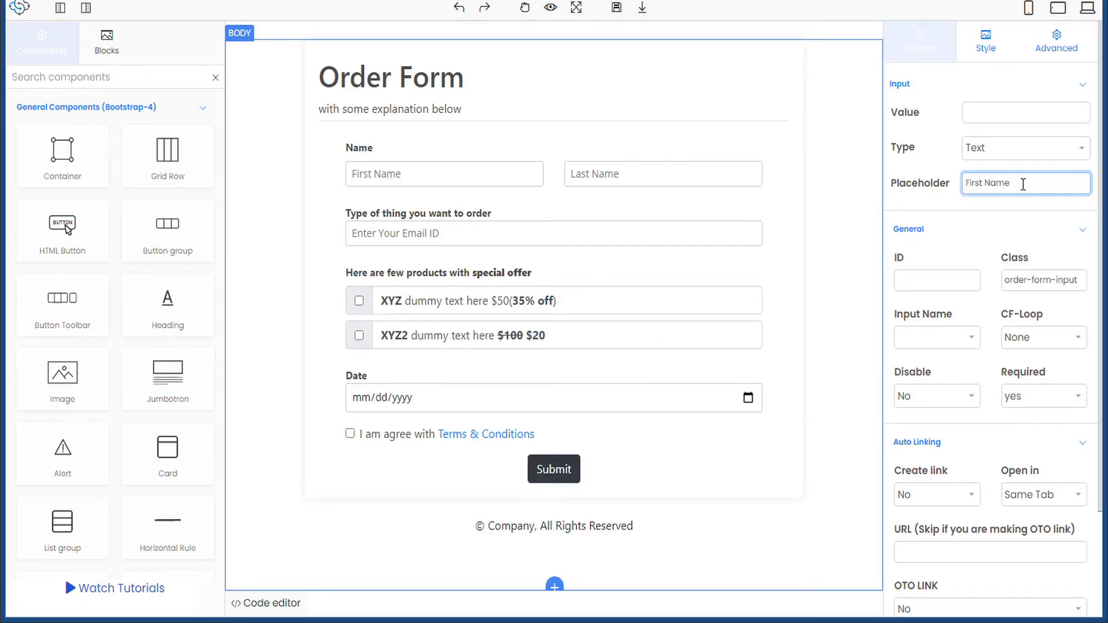
pyautogui.write('(requied)')
pyautogui.click(1039, 184)
pyautogui.write('r')
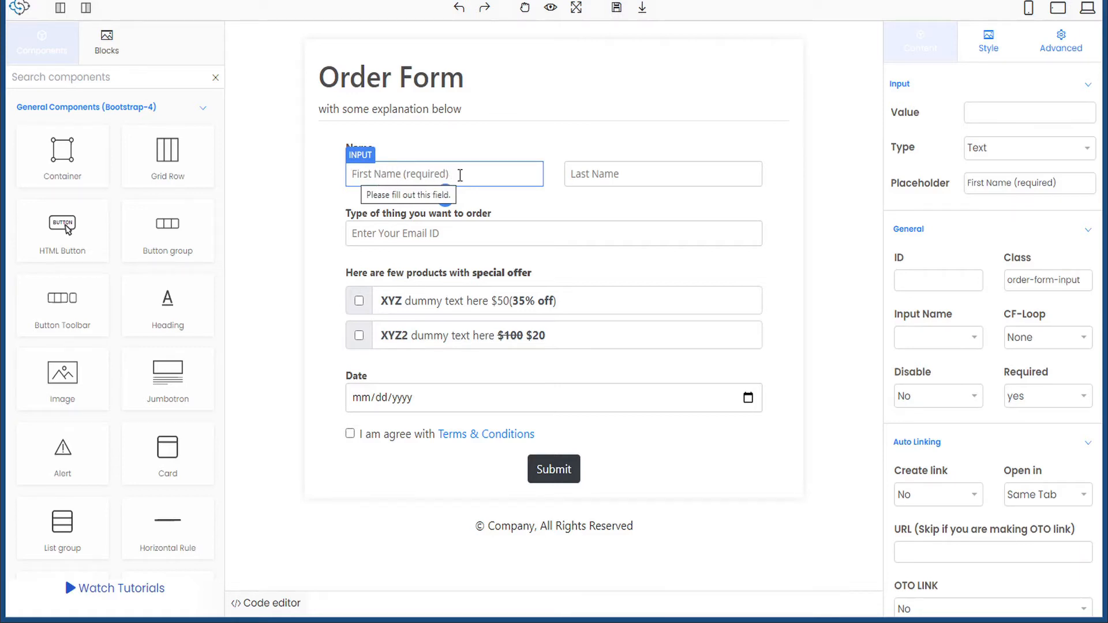
pyautogui.click(499, 172)
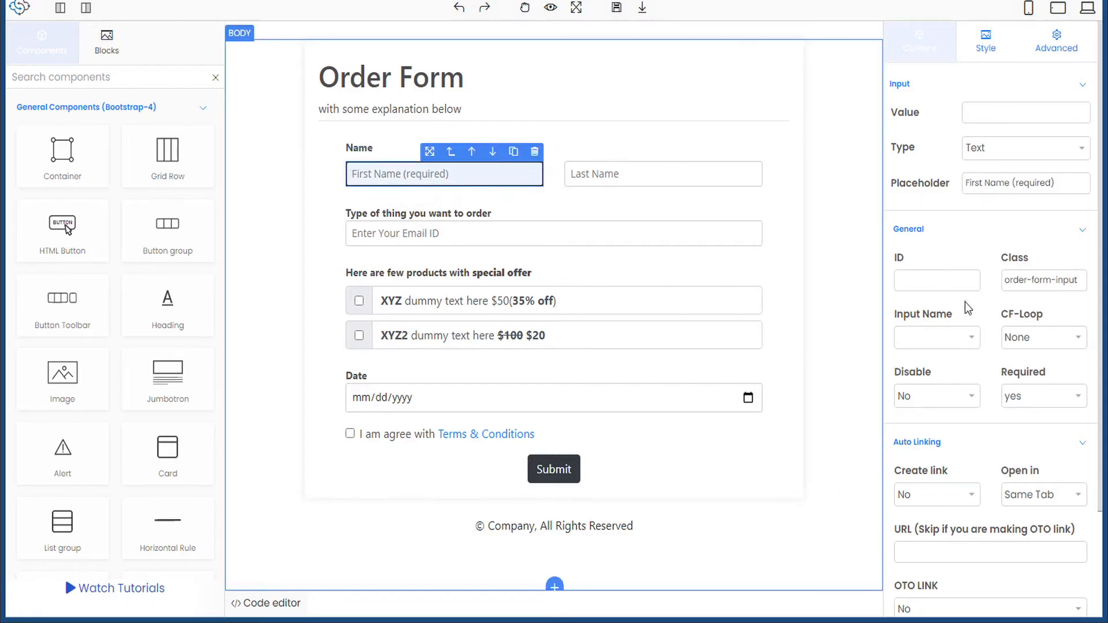
pyautogui.click(975, 341)
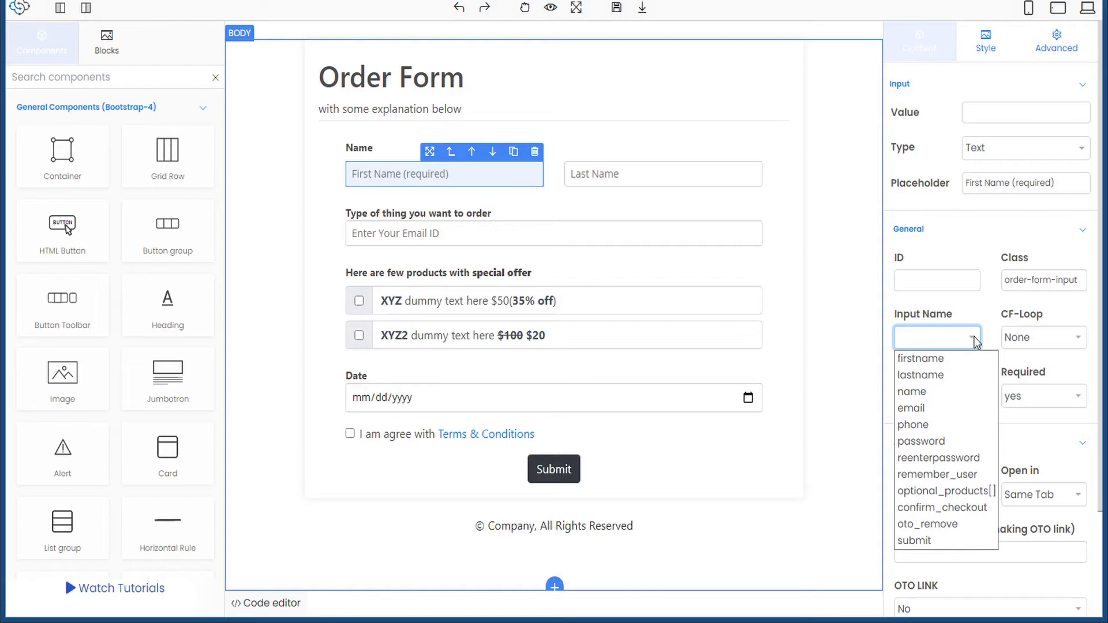
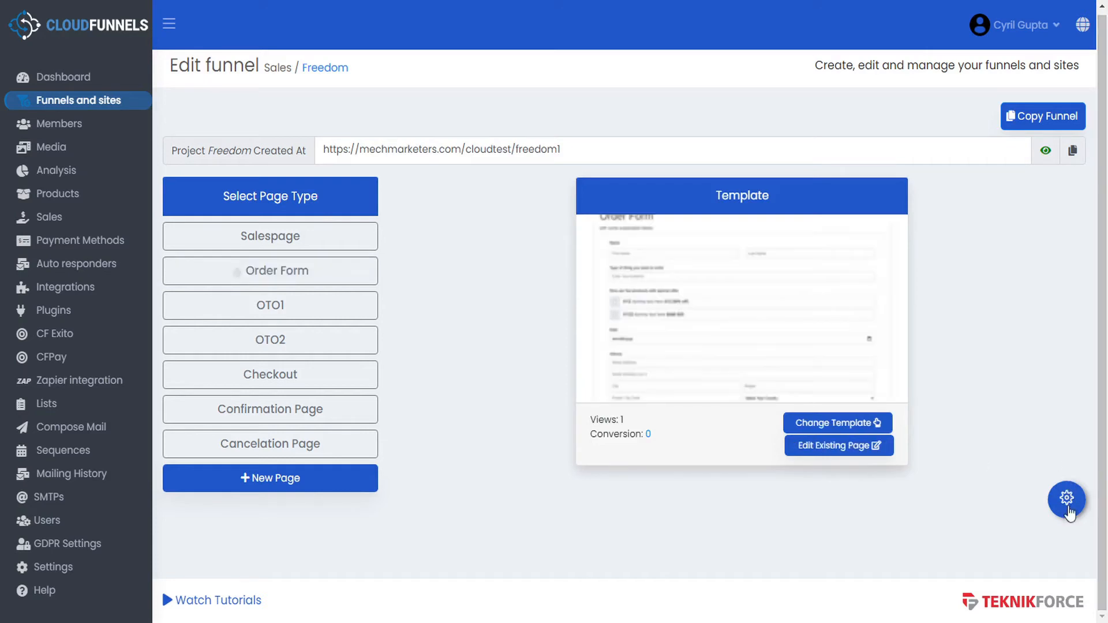
# - Add address_state and Address_street to the order form page's Valid Input Names
pyautogui.click(1067, 504)
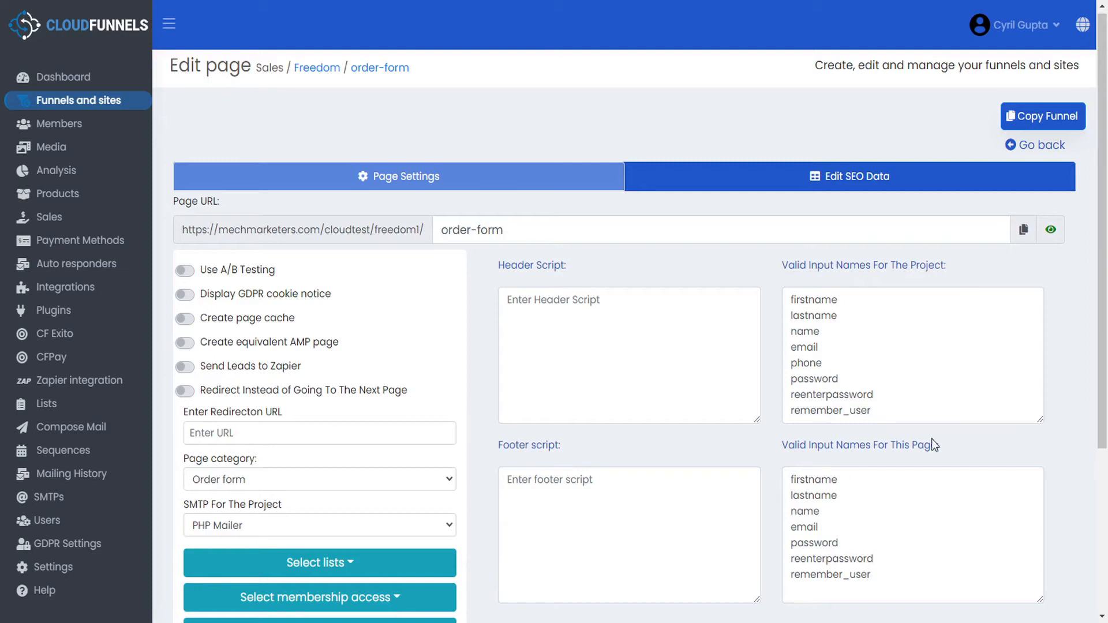
pyautogui.scroll(-1, 933, 439)
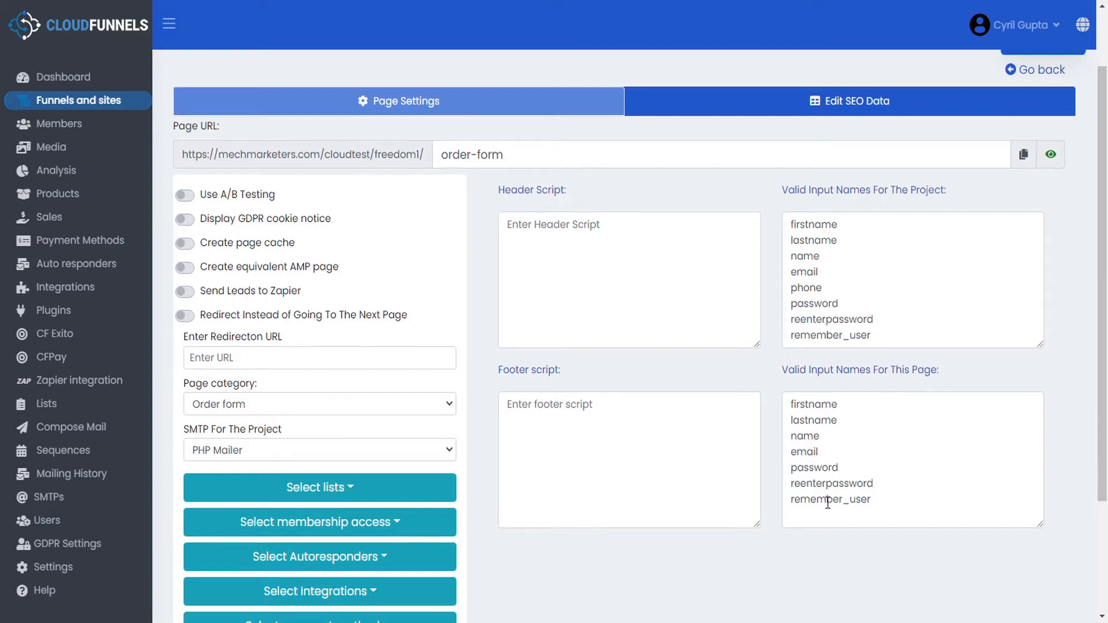
pyautogui.click(877, 503)
pyautogui.press('Return')
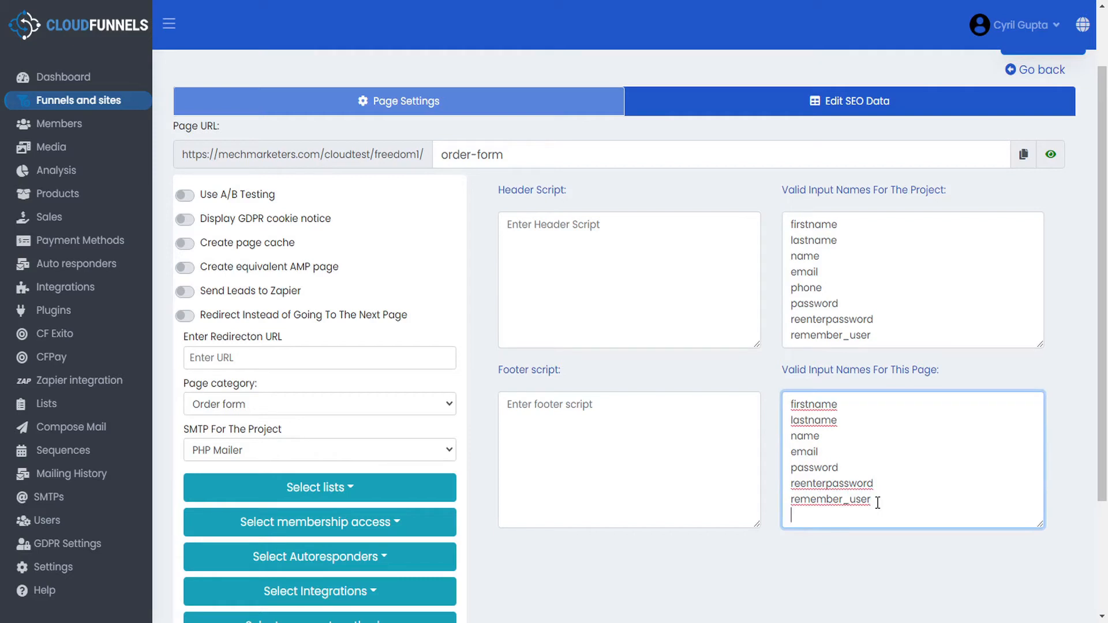
pyautogui.write('address_state')
pyautogui.press('Return')
pyautogui.write('Addrees')
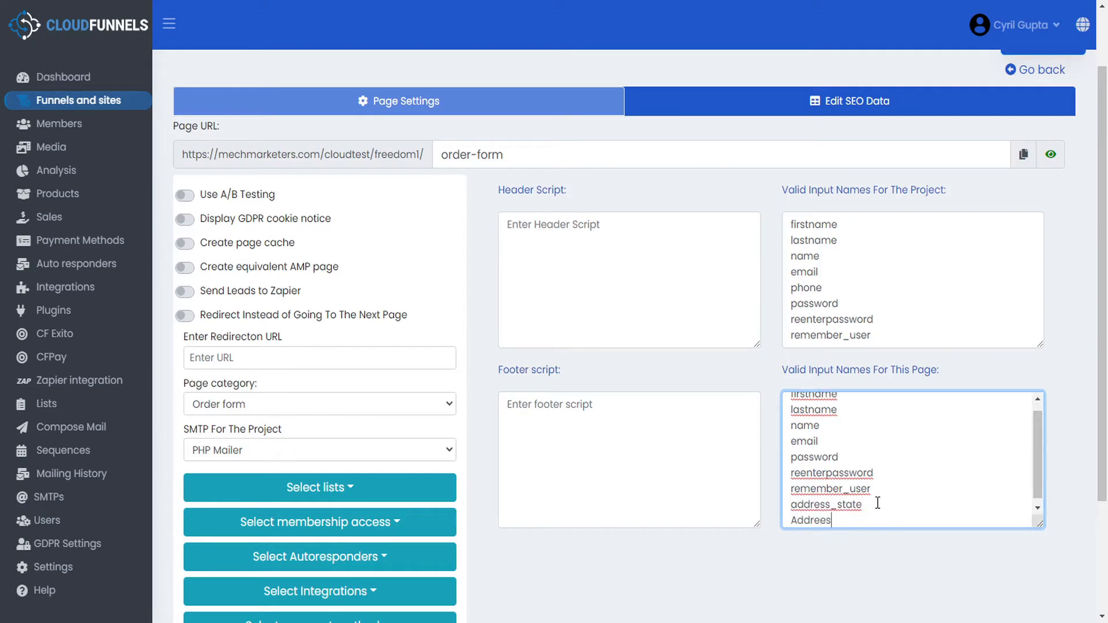
pyautogui.write('ss_street')
pyautogui.click(825, 520)
pyautogui.press('BackSpace')
# - Save the page settings and return to the order form page editor
pyautogui.scroll(-1, 837, 513)
pyautogui.scroll(-1, 596, 579)
pyautogui.scroll(-2, 596, 578)
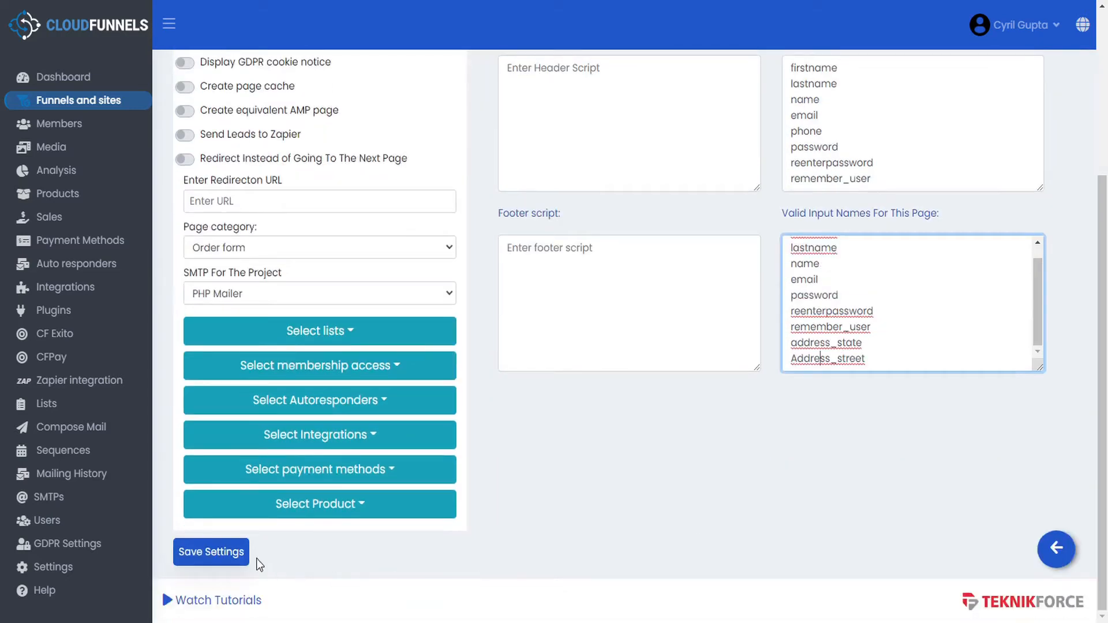
pyautogui.click(217, 552)
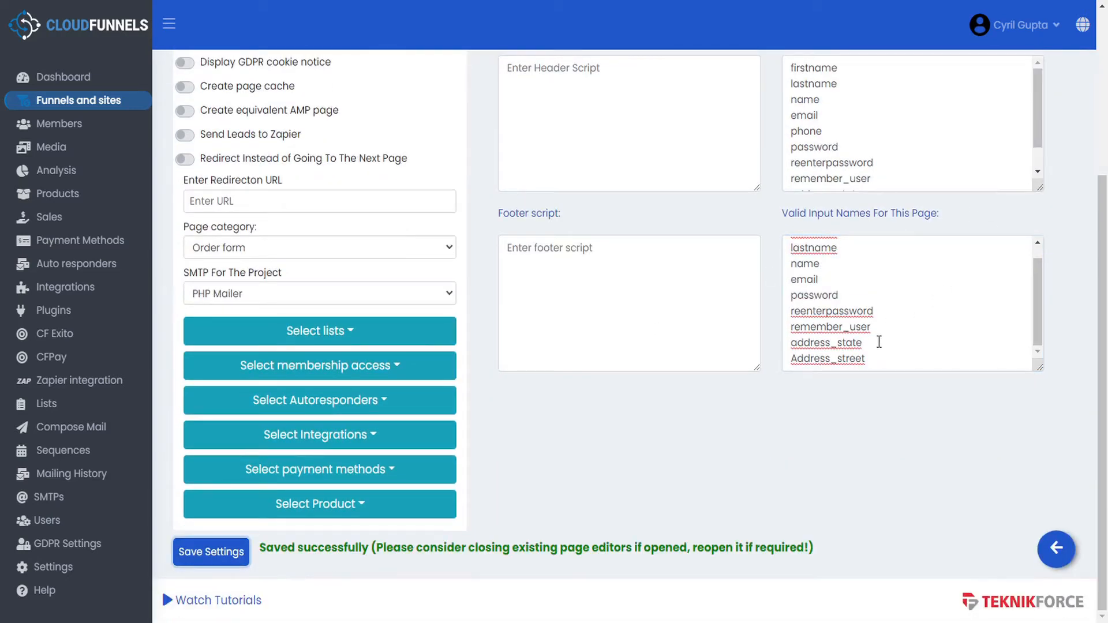
pyautogui.scroll(-1, 918, 142)
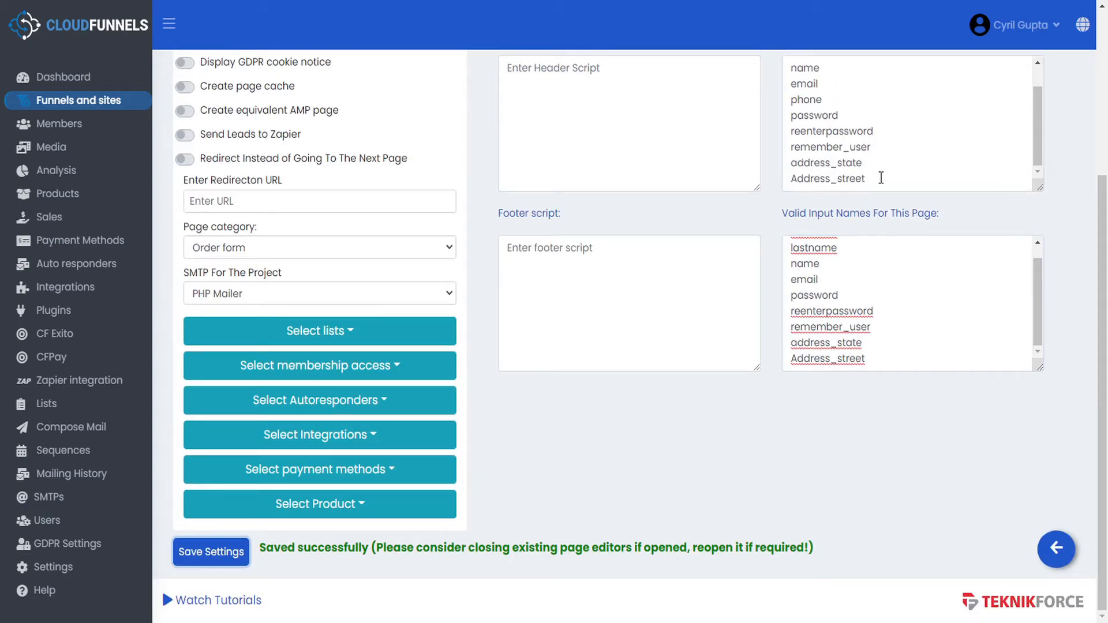
pyautogui.hotkey('alt', 'Tab')
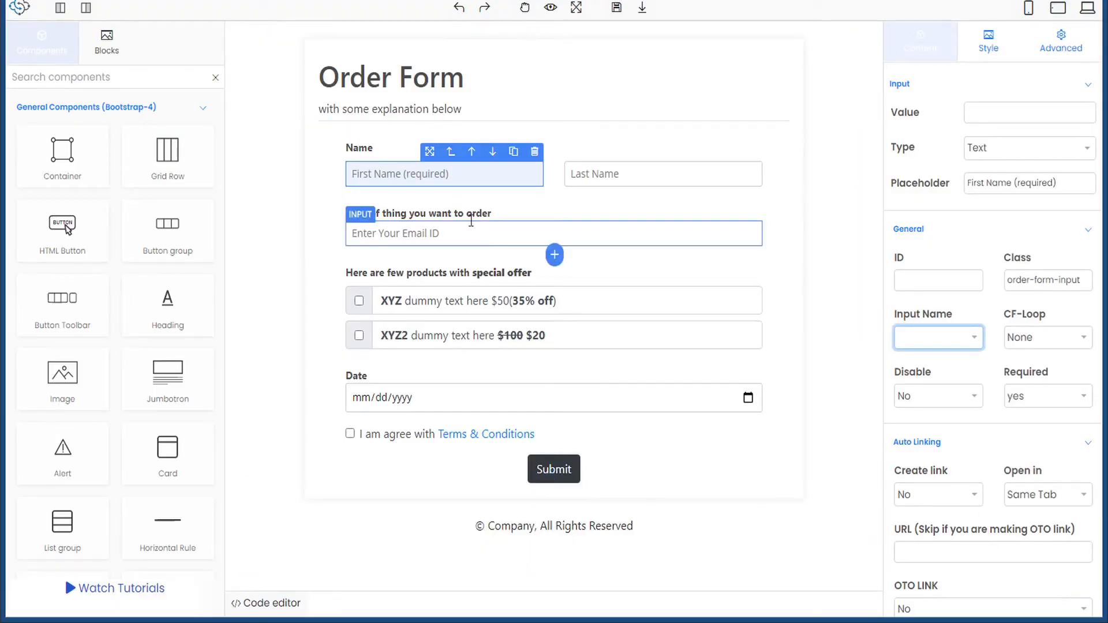
# - Assign the firstname input name to the order form's First Name field
pyautogui.click(383, 172)
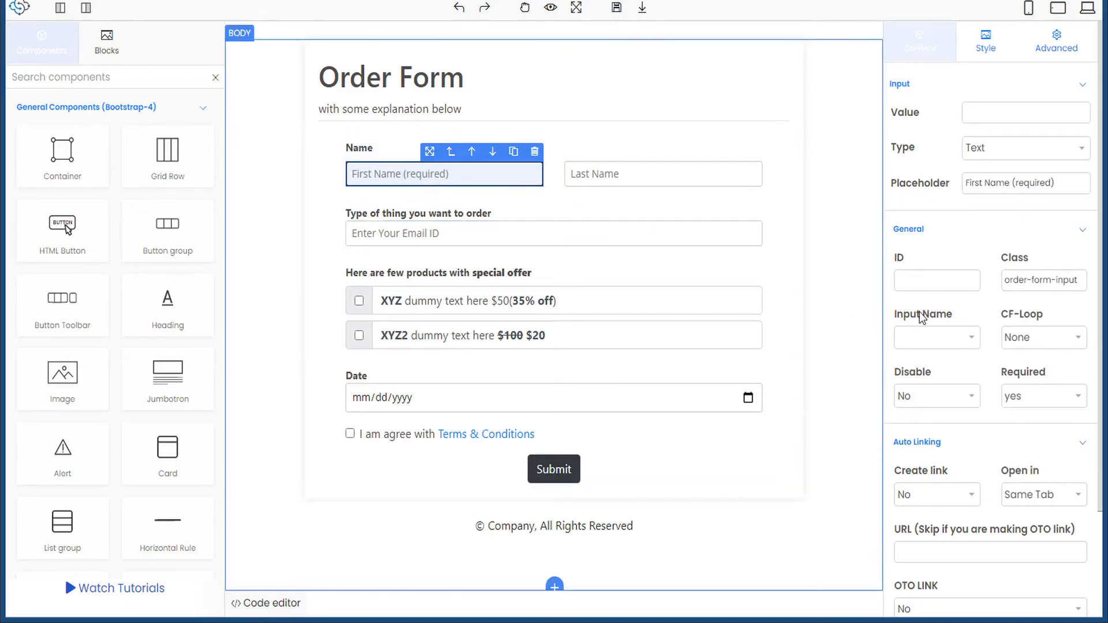
pyautogui.click(975, 337)
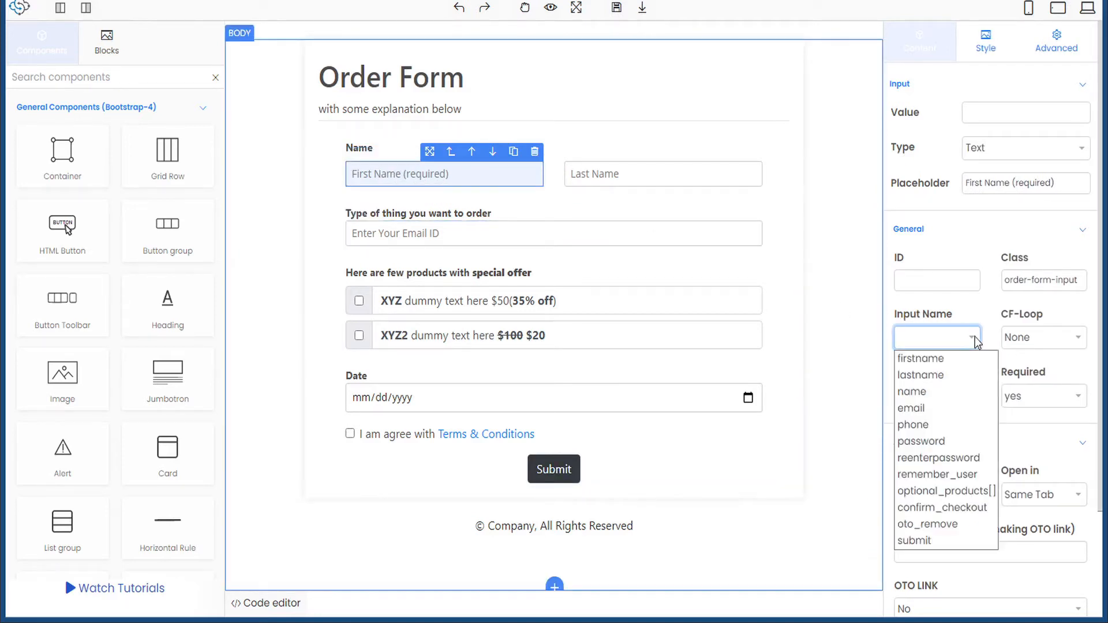
pyautogui.click(936, 359)
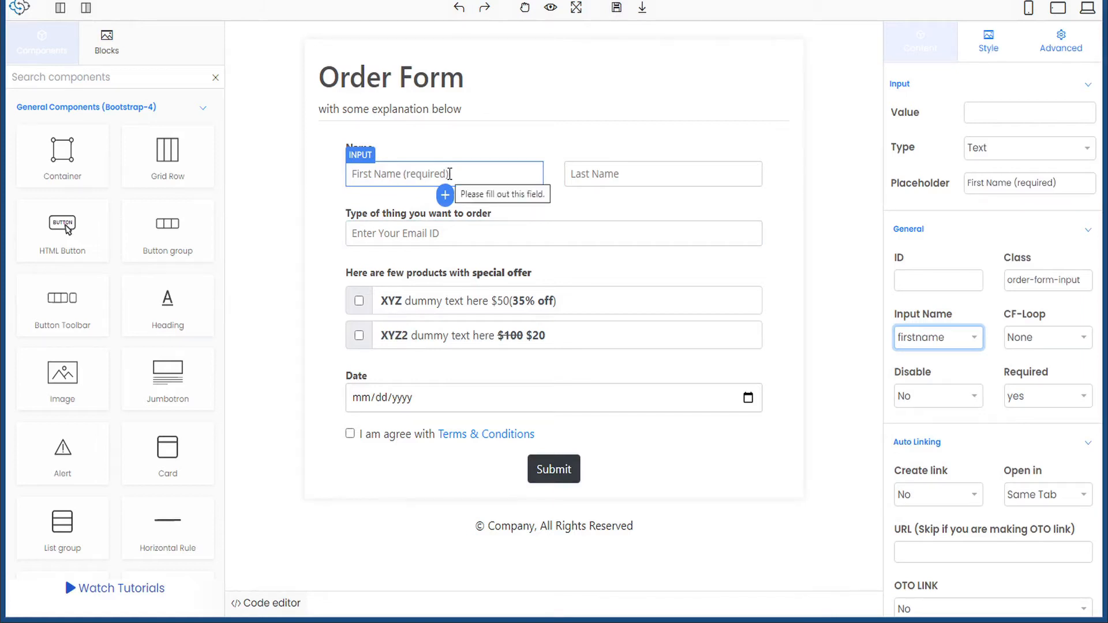
pyautogui.click(658, 178)
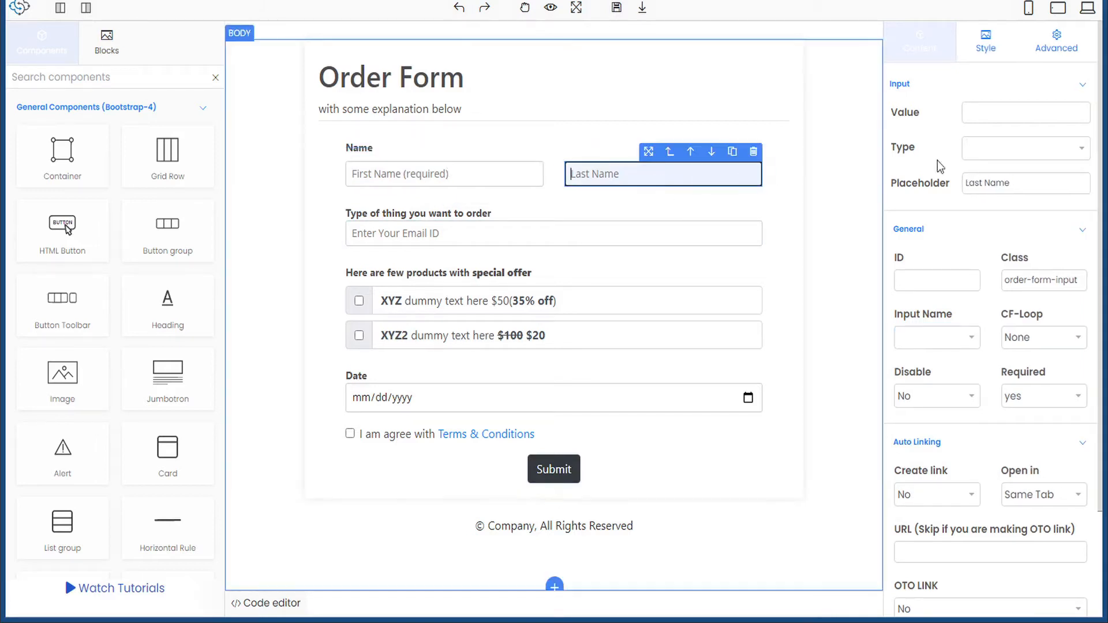
# - Make the Last Name field a required Text input with placeholder 'Last Name (required)'
pyautogui.click(995, 144)
pyautogui.click(992, 172)
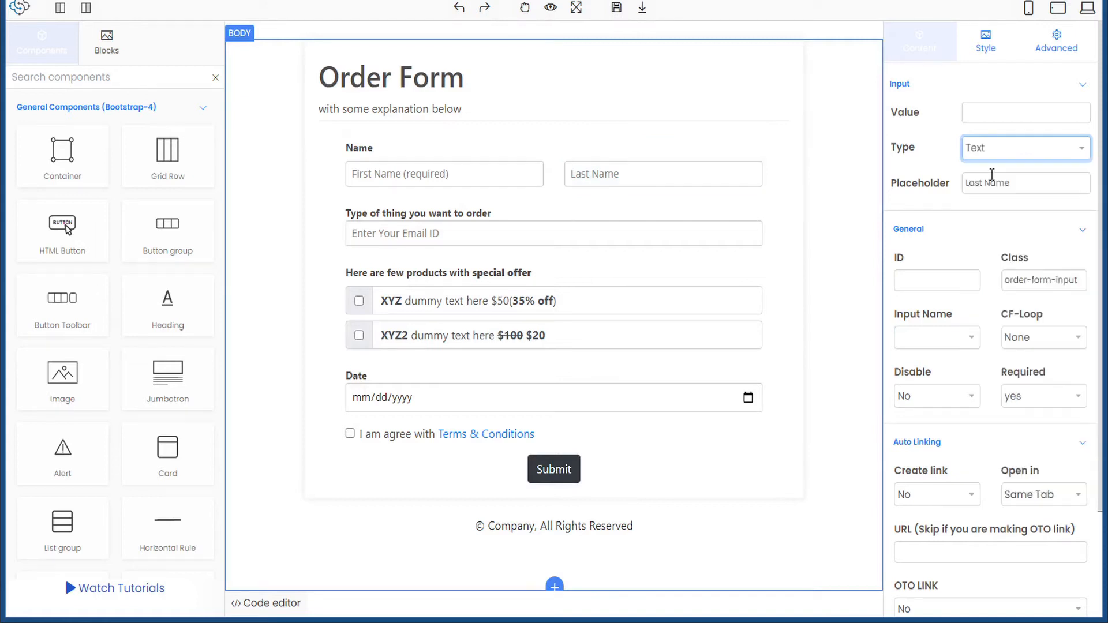
pyautogui.click(1031, 184)
pyautogui.write('()')
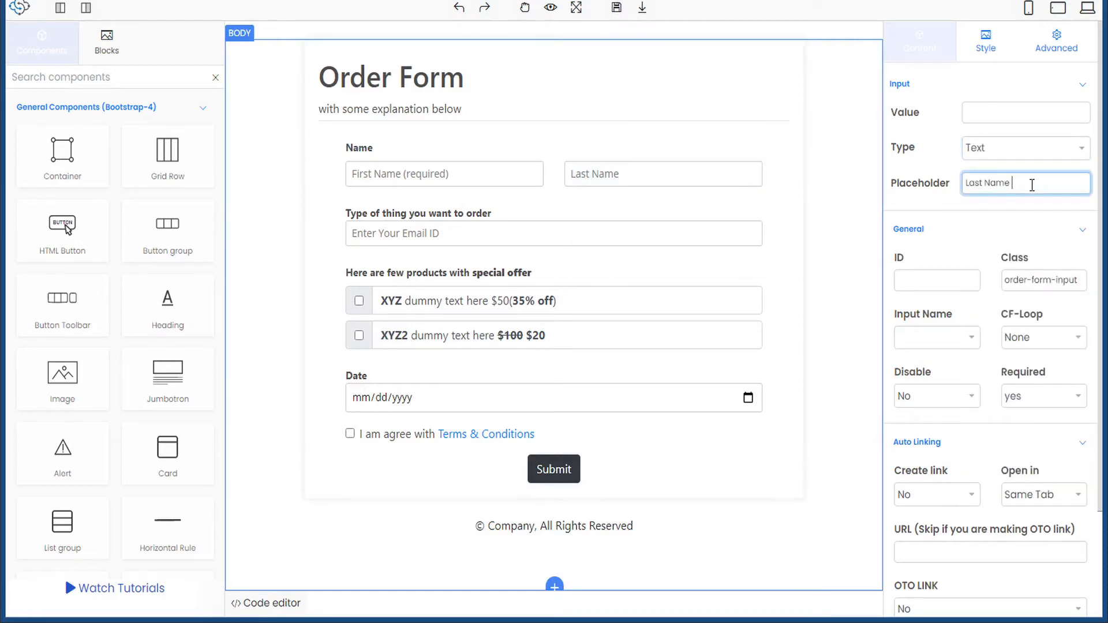
pyautogui.write('required')
pyautogui.click(1077, 398)
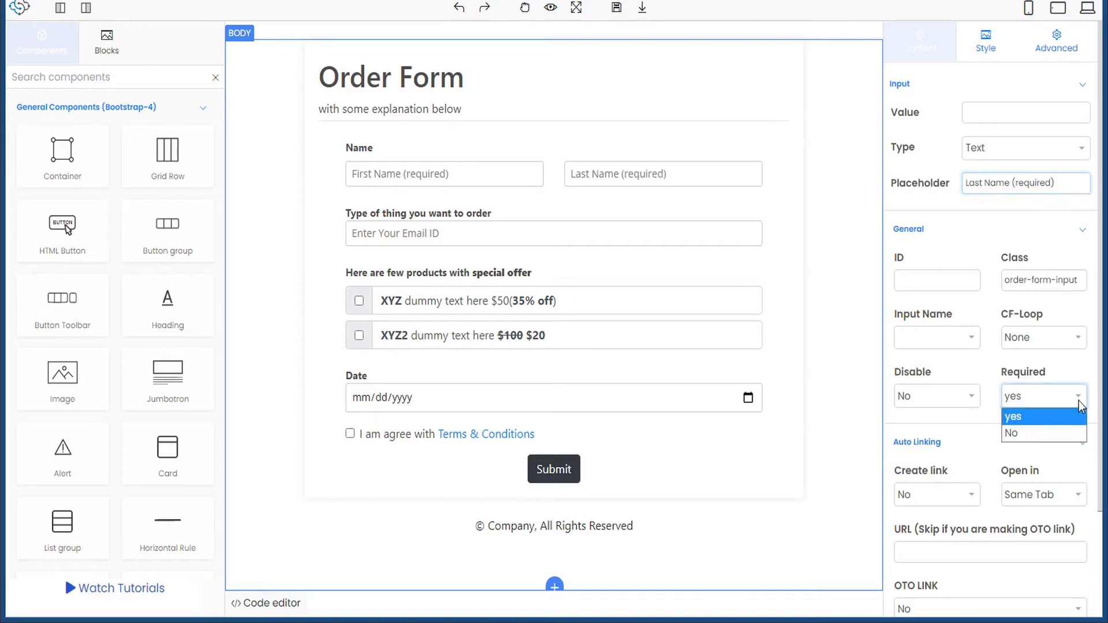
pyautogui.click(1032, 418)
pyautogui.click(1030, 400)
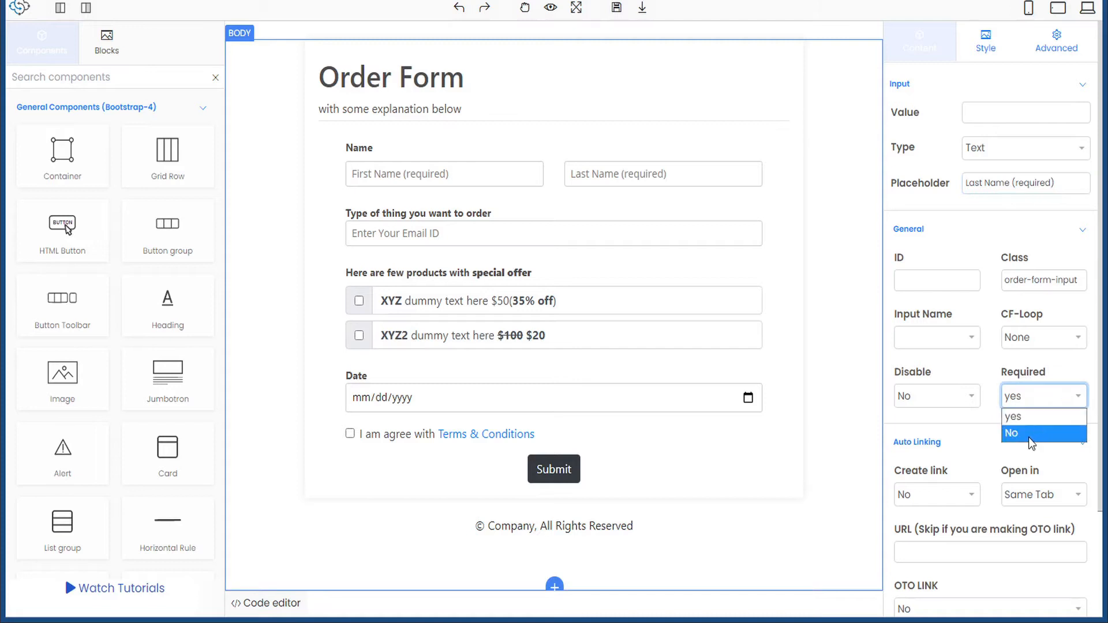
pyautogui.click(1029, 434)
pyautogui.click(1062, 398)
pyautogui.click(1037, 427)
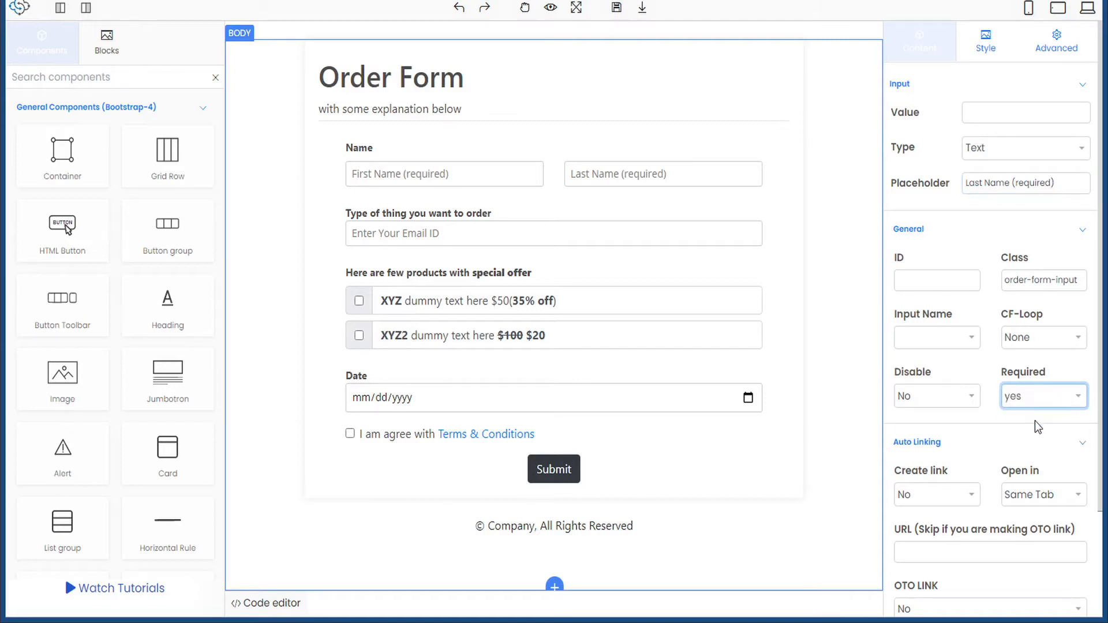
# - Assign the lastname input name to the Last Name field
pyautogui.click(503, 175)
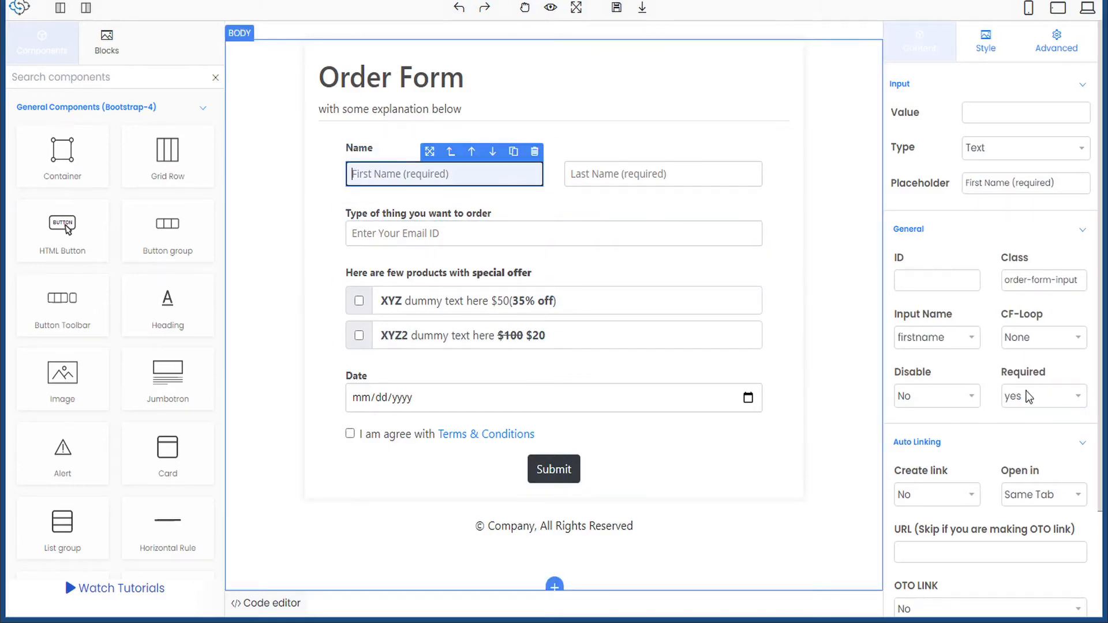
pyautogui.click(697, 173)
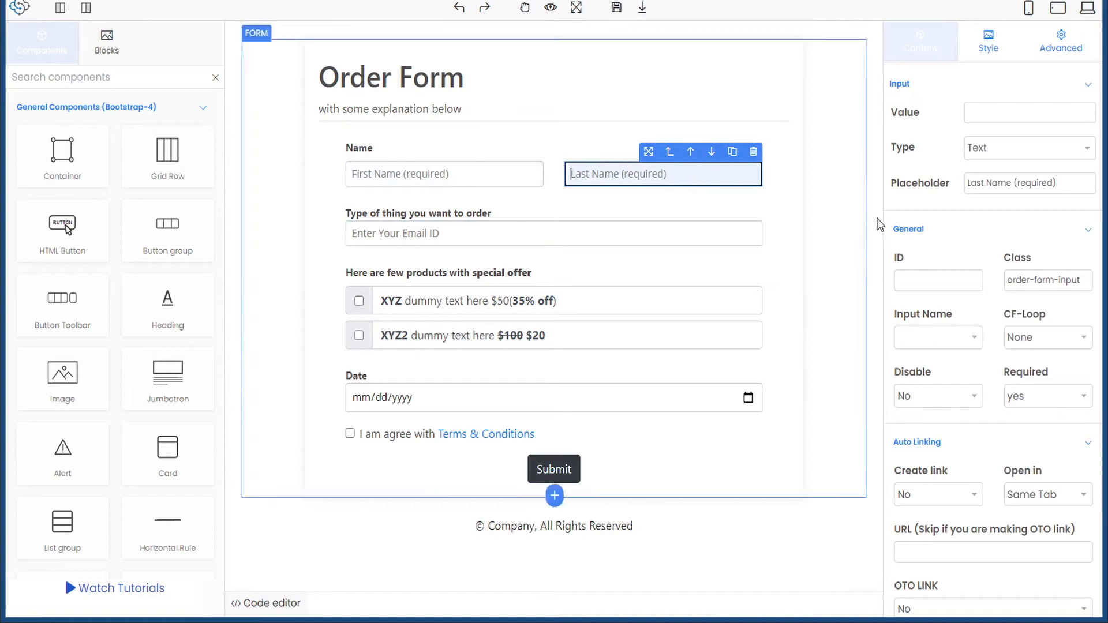
pyautogui.click(972, 338)
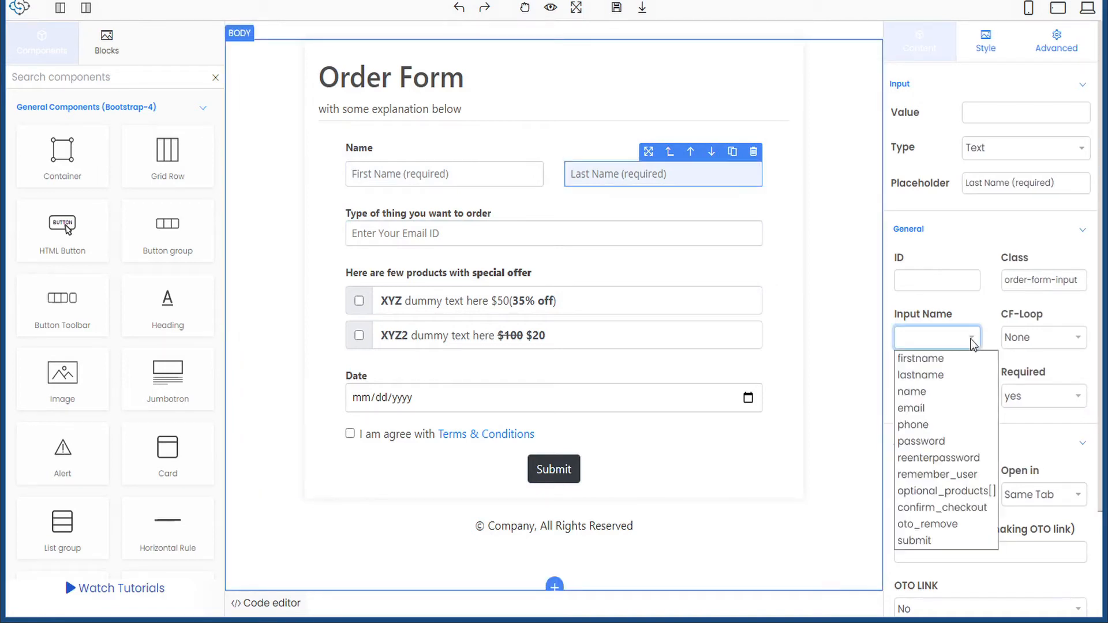
pyautogui.click(914, 376)
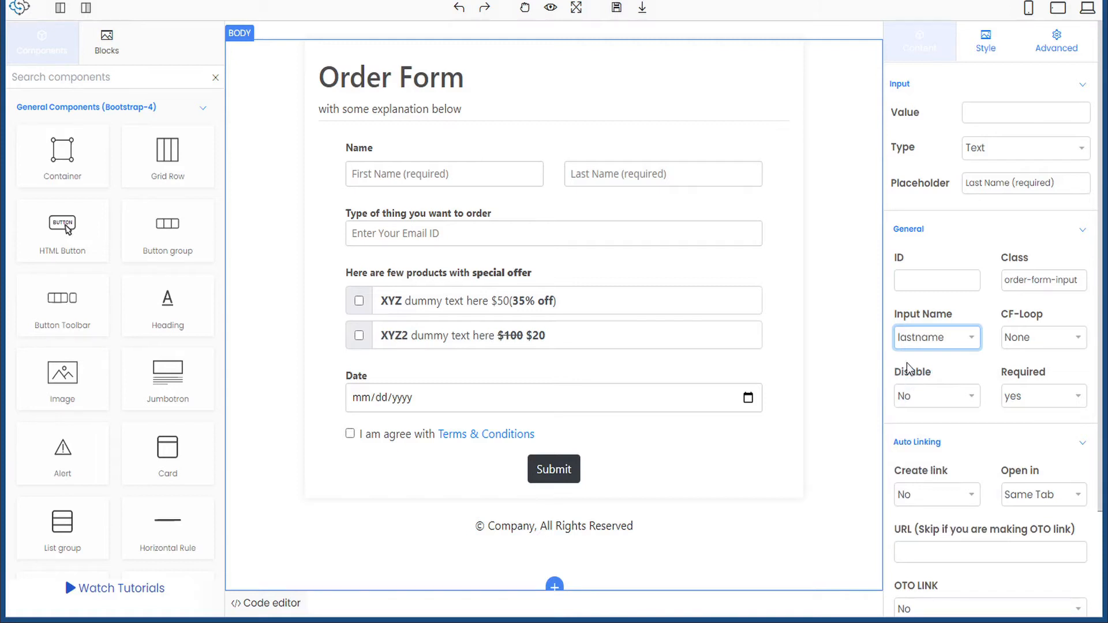
pyautogui.click(408, 234)
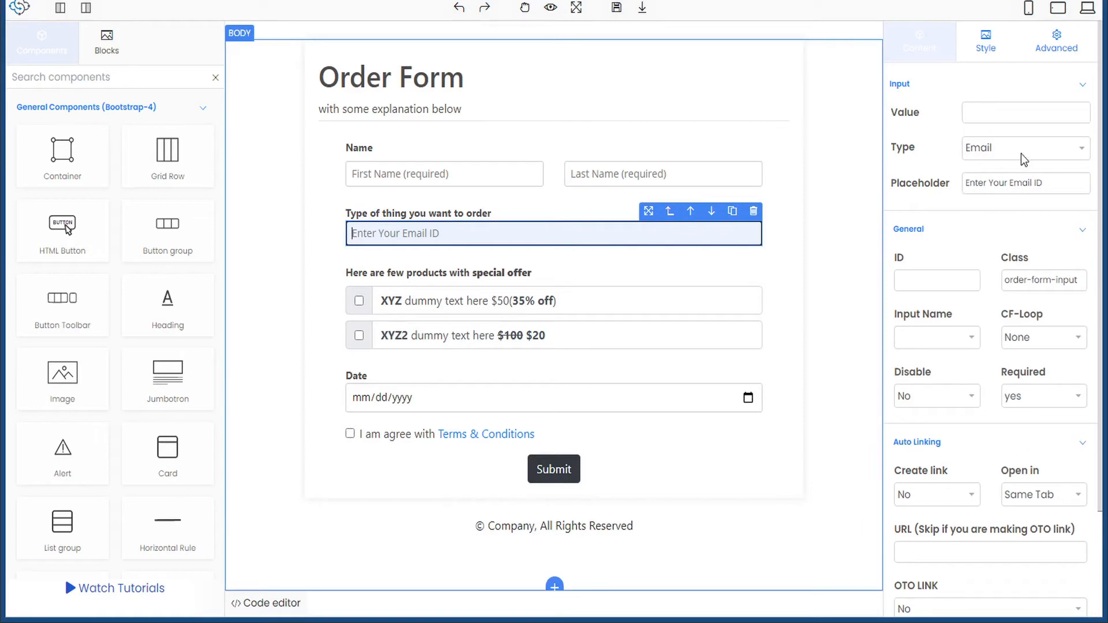
# - Give the email field placeholder 'Enter Your Email ID (required)', keep it required, name it email, and save
pyautogui.click(1057, 186)
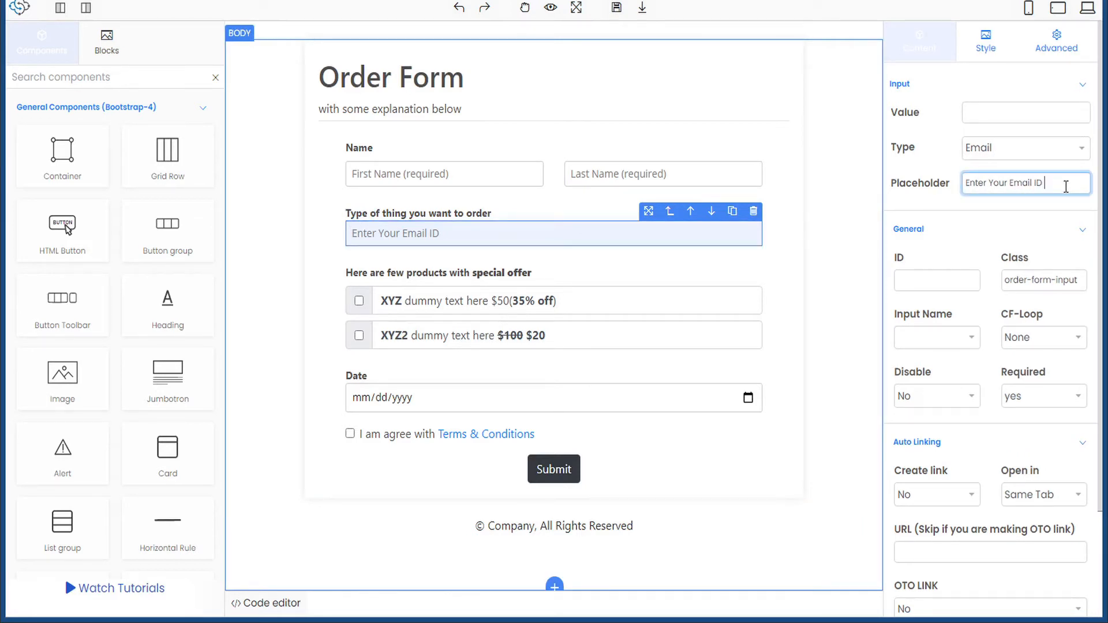
pyautogui.write('()')
pyautogui.write('required')
pyautogui.click(1038, 394)
pyautogui.click(1038, 394)
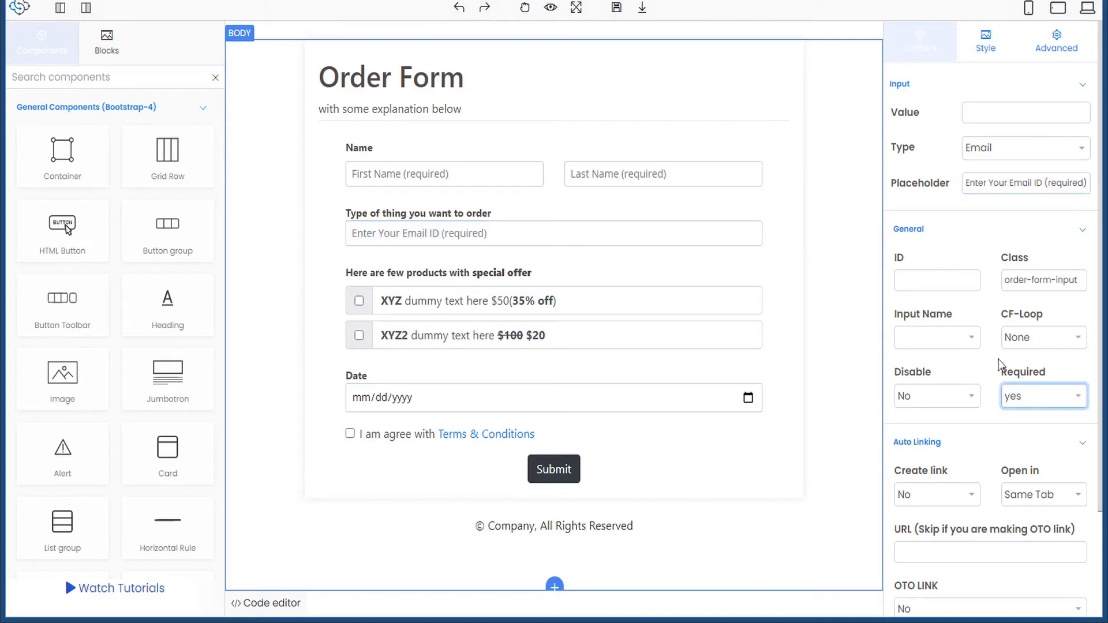
pyautogui.click(973, 338)
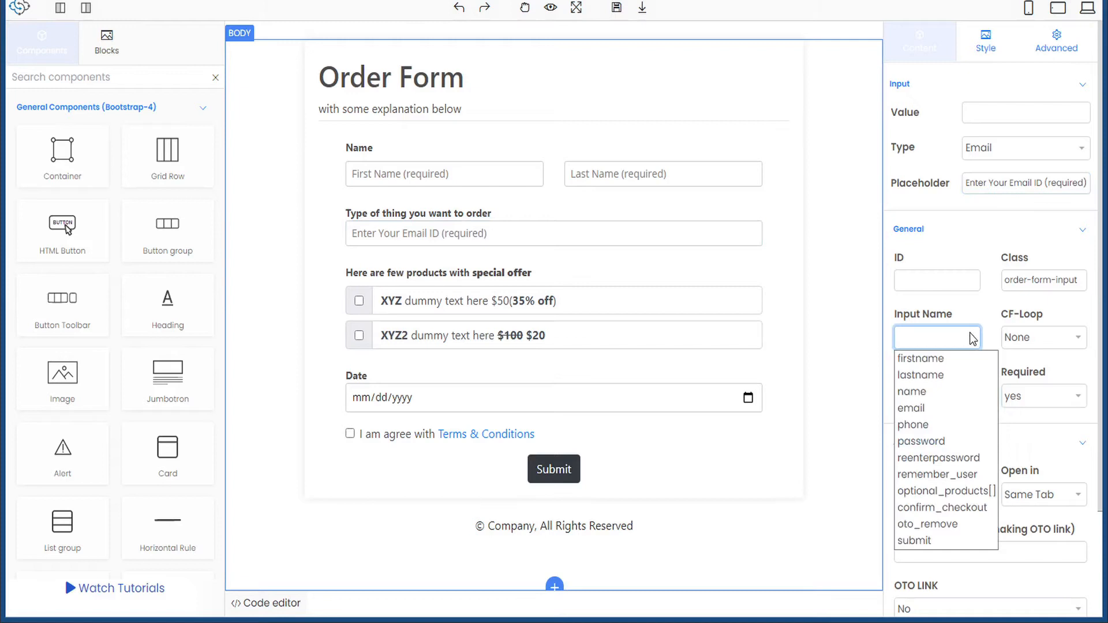
pyautogui.click(920, 408)
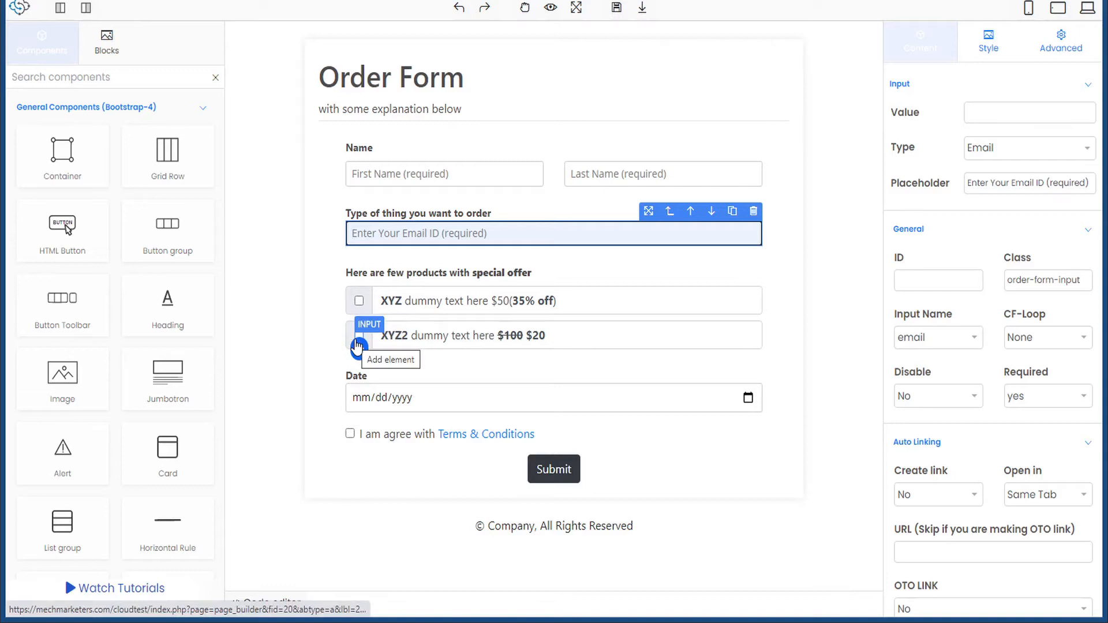
pyautogui.click(615, 11)
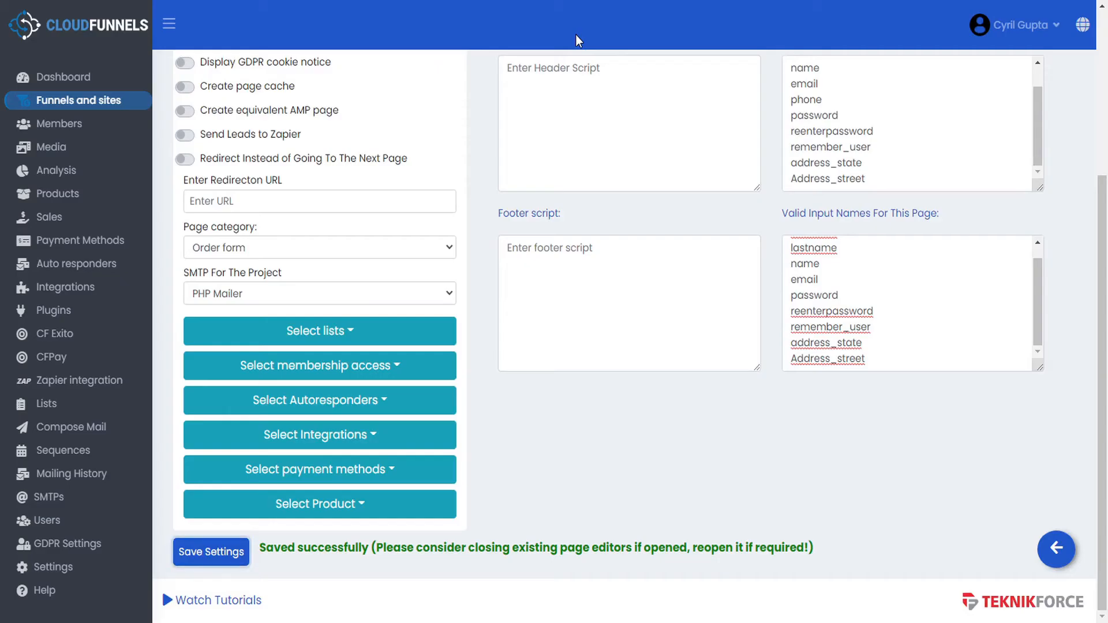
# - Go back to the Freedom funnel and open its OTO1 page in the editor
pyautogui.click(1056, 549)
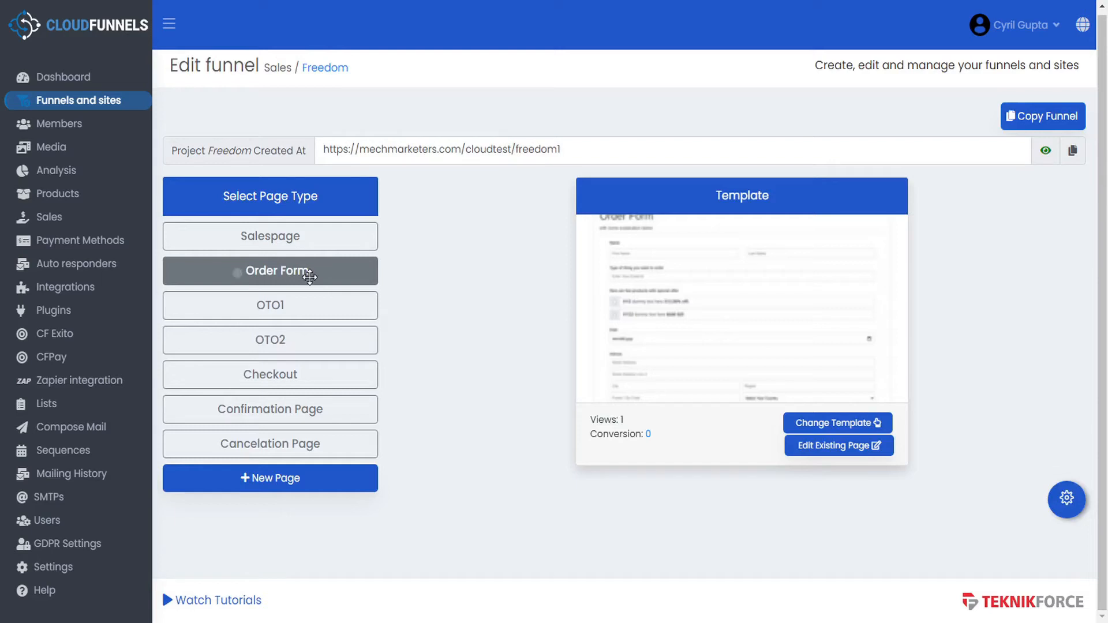
pyautogui.click(311, 306)
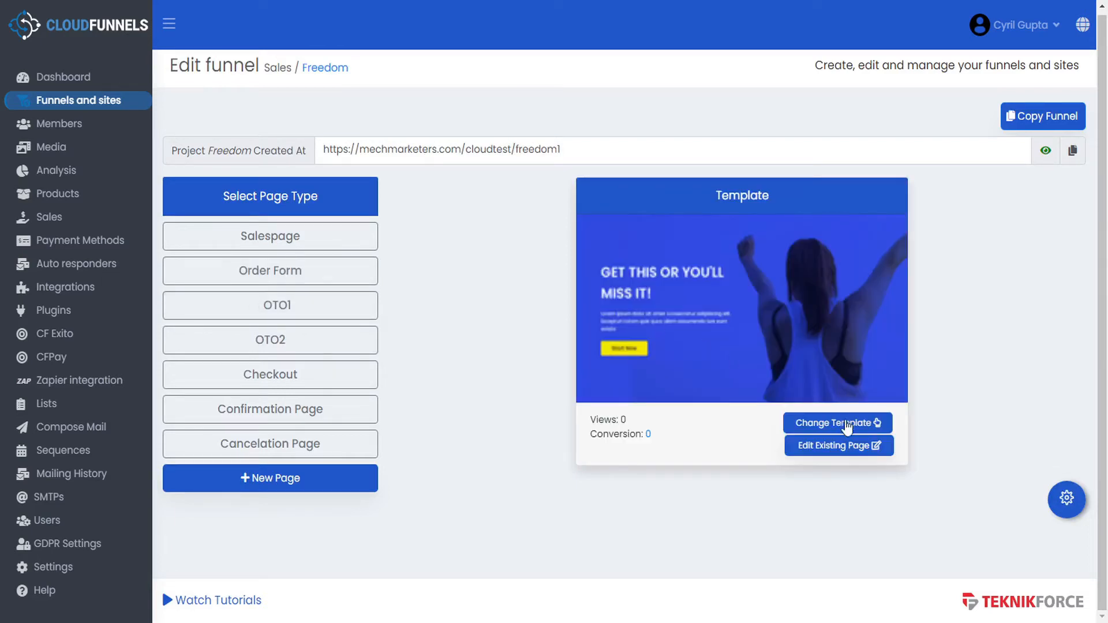
pyautogui.click(848, 451)
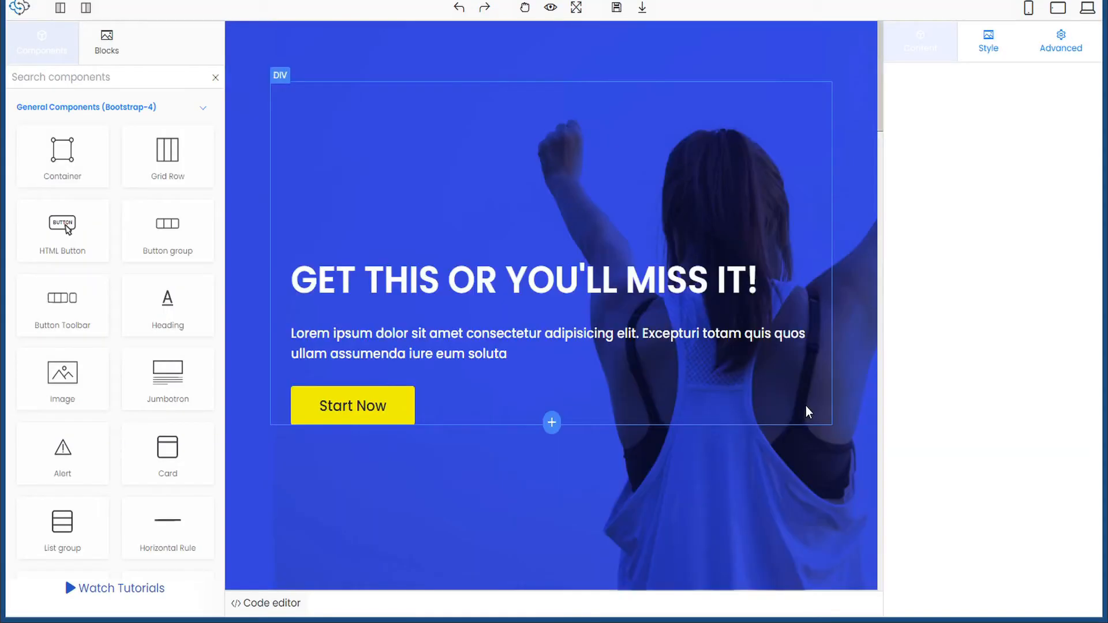
# - Change the hero button's text from 'Start Now' to 'BuyNow'
pyautogui.click(383, 407)
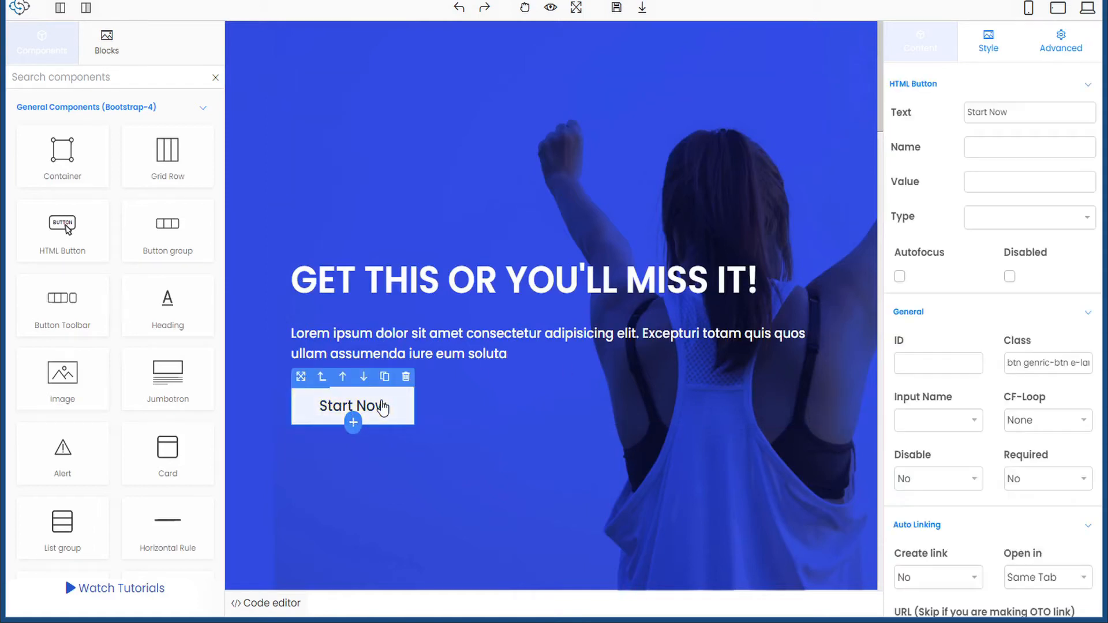
pyautogui.doubleClick(335, 413)
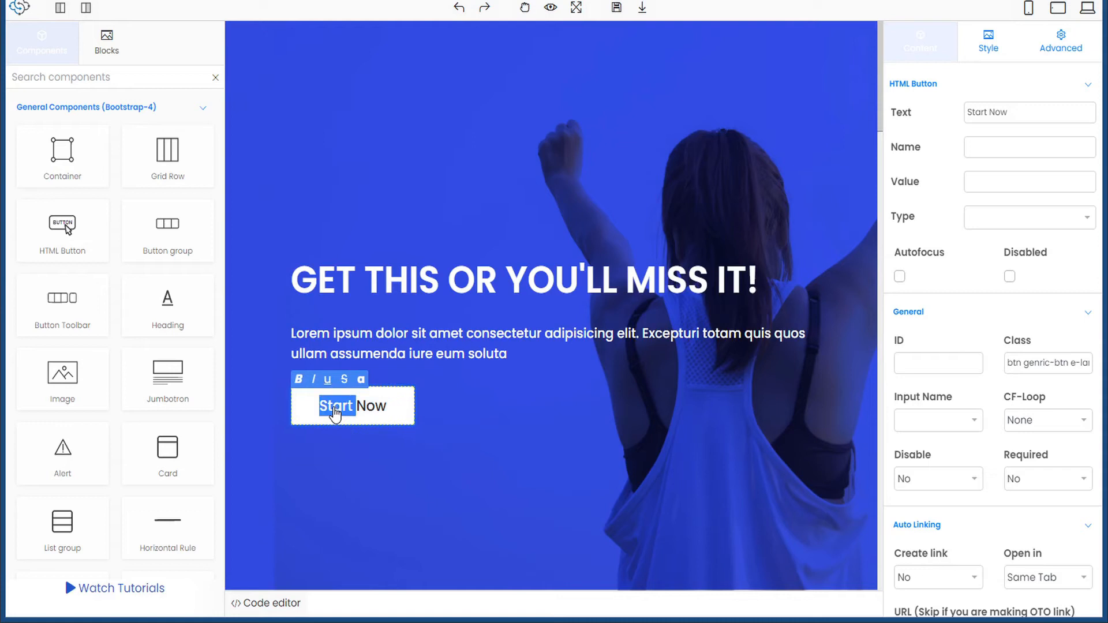
pyautogui.write('Buy')
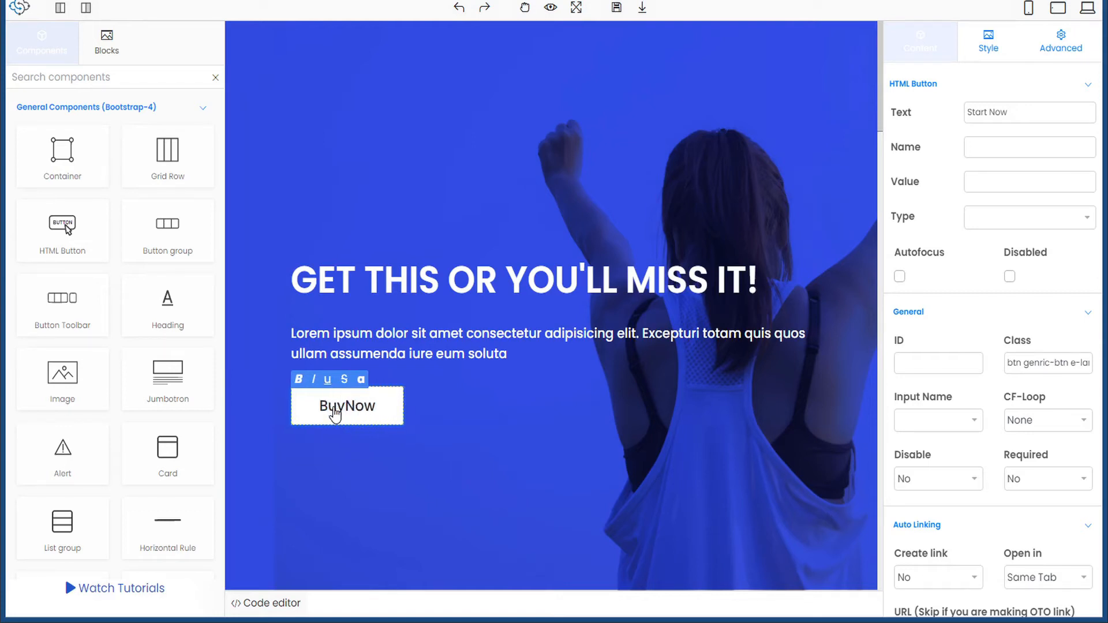
pyautogui.click(341, 417)
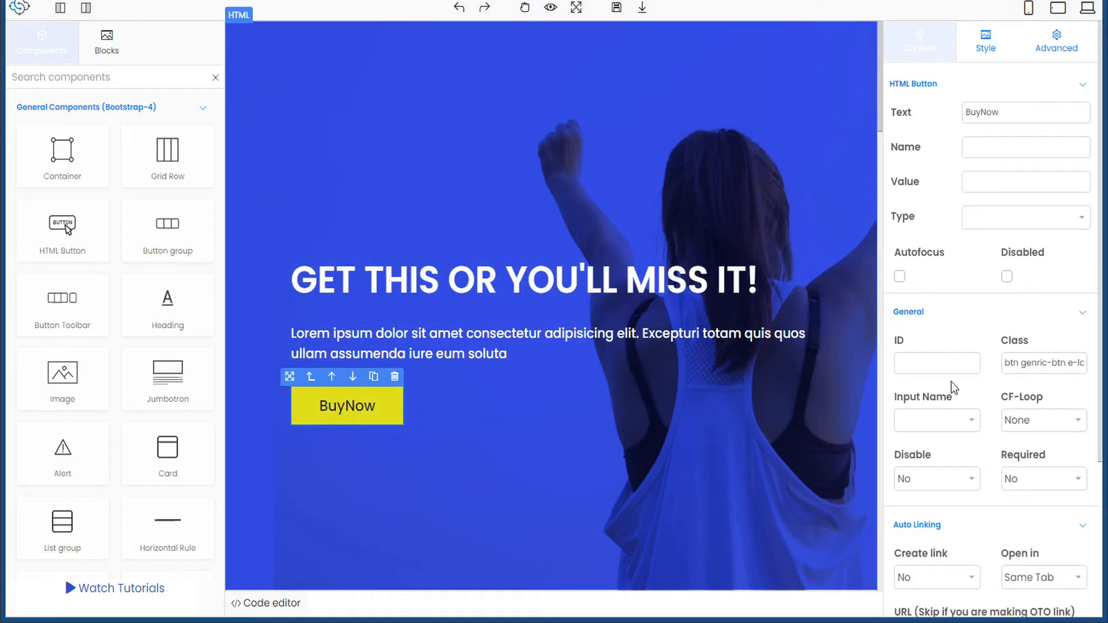
# - Set the button's Auto Linking to create an OTO Product Link
pyautogui.scroll(-3, 951, 382)
pyautogui.scroll(-1, 952, 383)
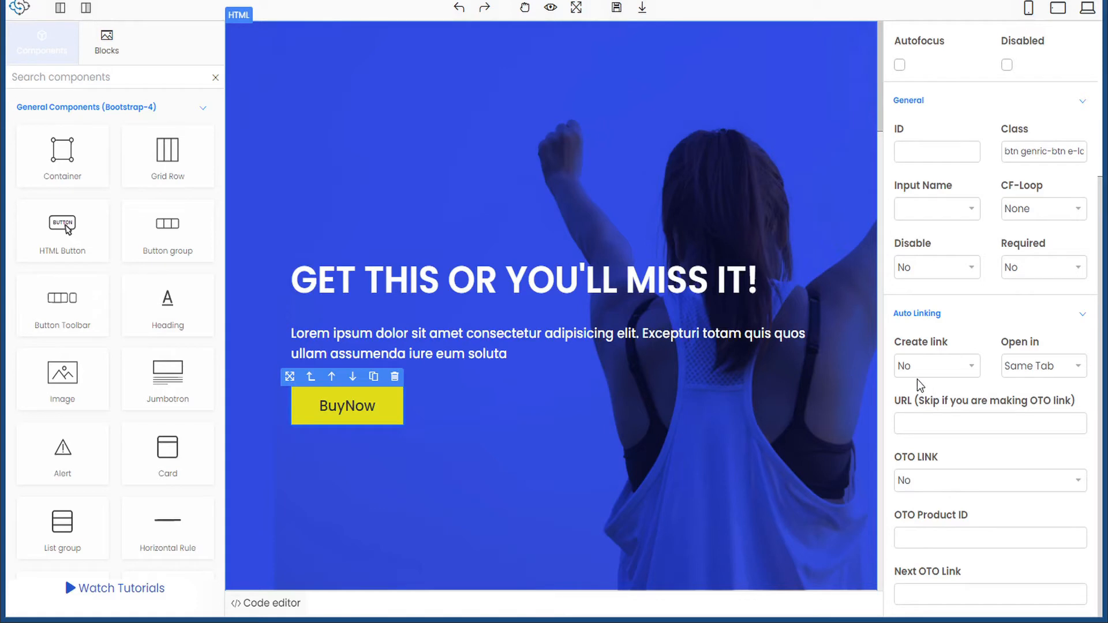
pyautogui.click(972, 368)
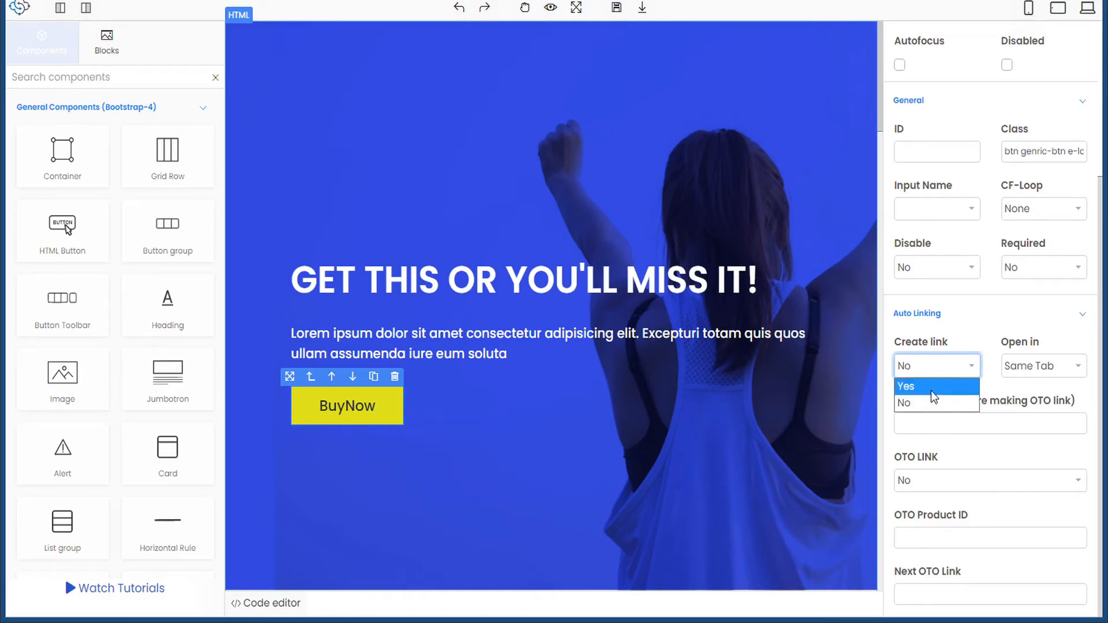
pyautogui.click(931, 390)
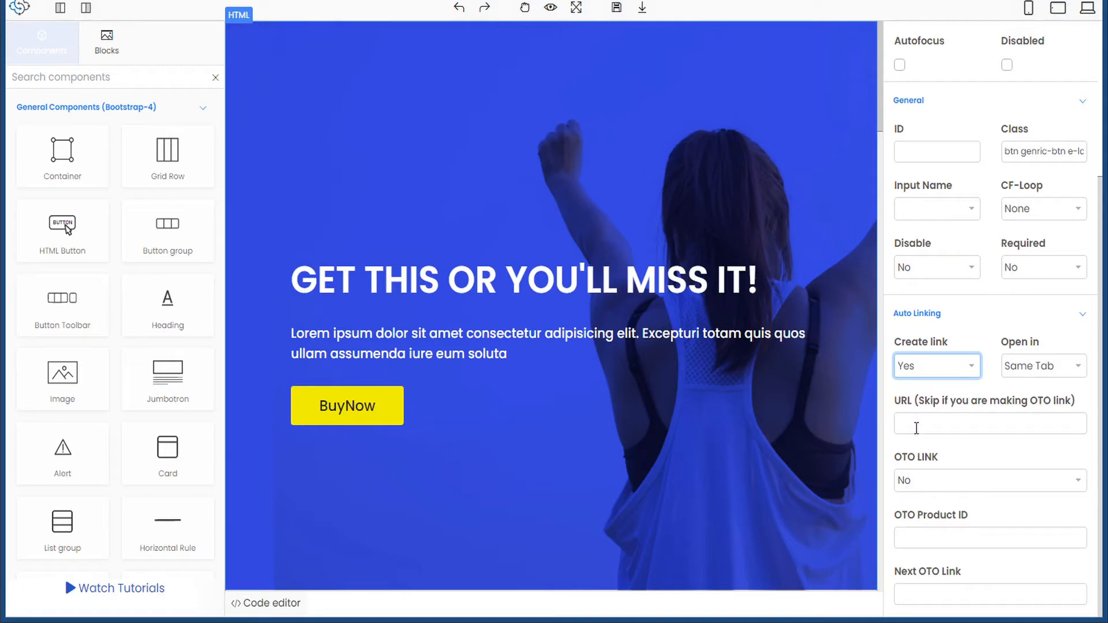
pyautogui.click(910, 480)
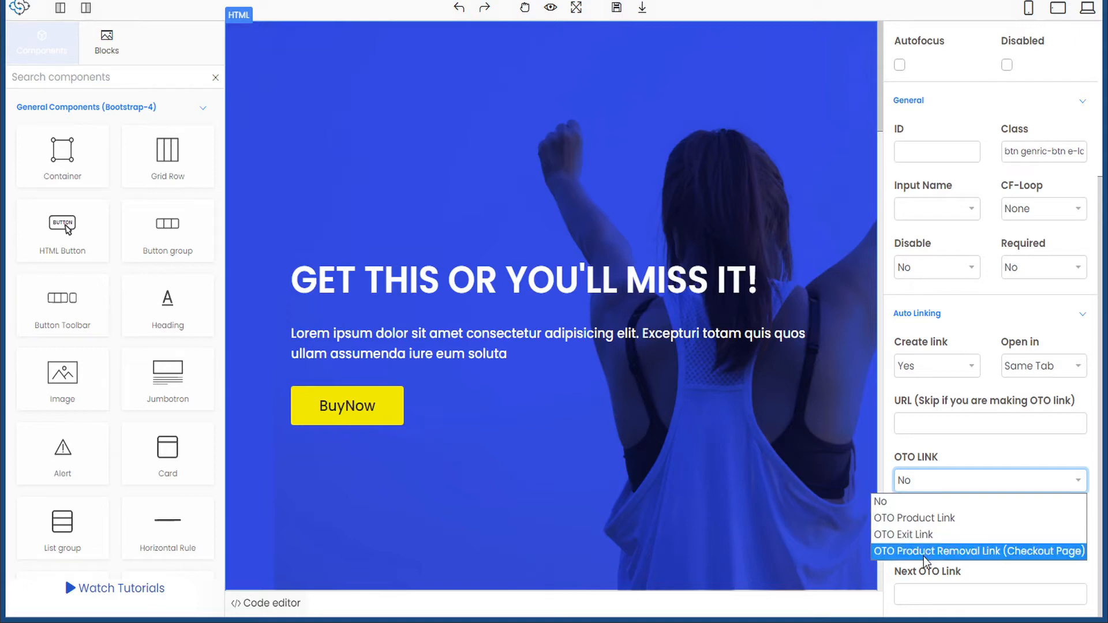
pyautogui.click(922, 519)
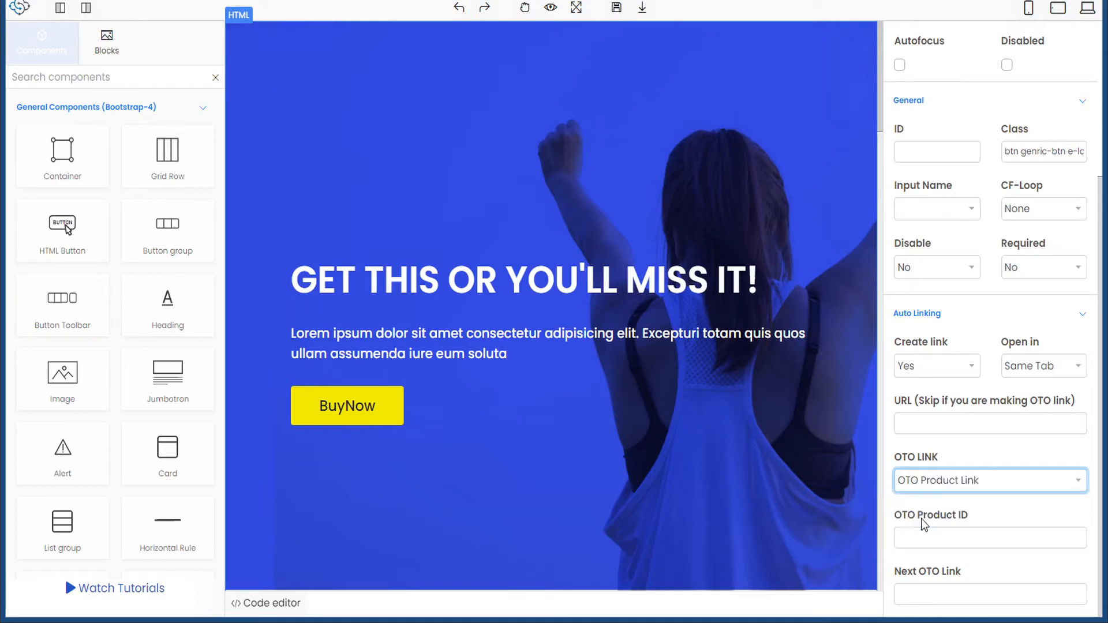
pyautogui.click(921, 540)
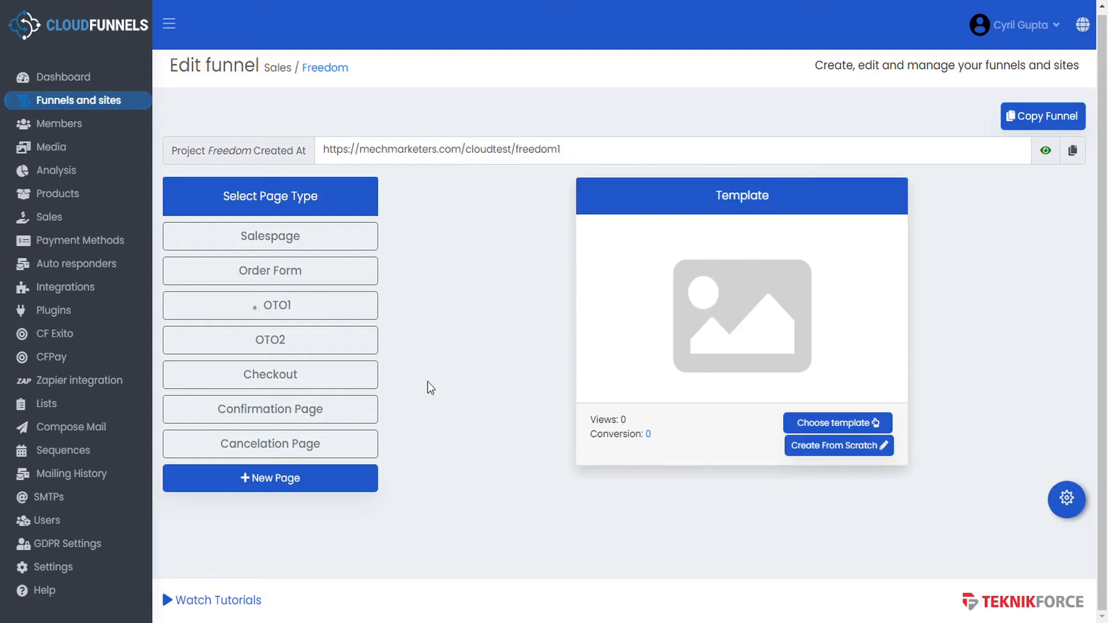
# - Open Products in a new tab and preview the new-product sub-product and optional-product lists without saving
pyautogui.rightClick(75, 193)
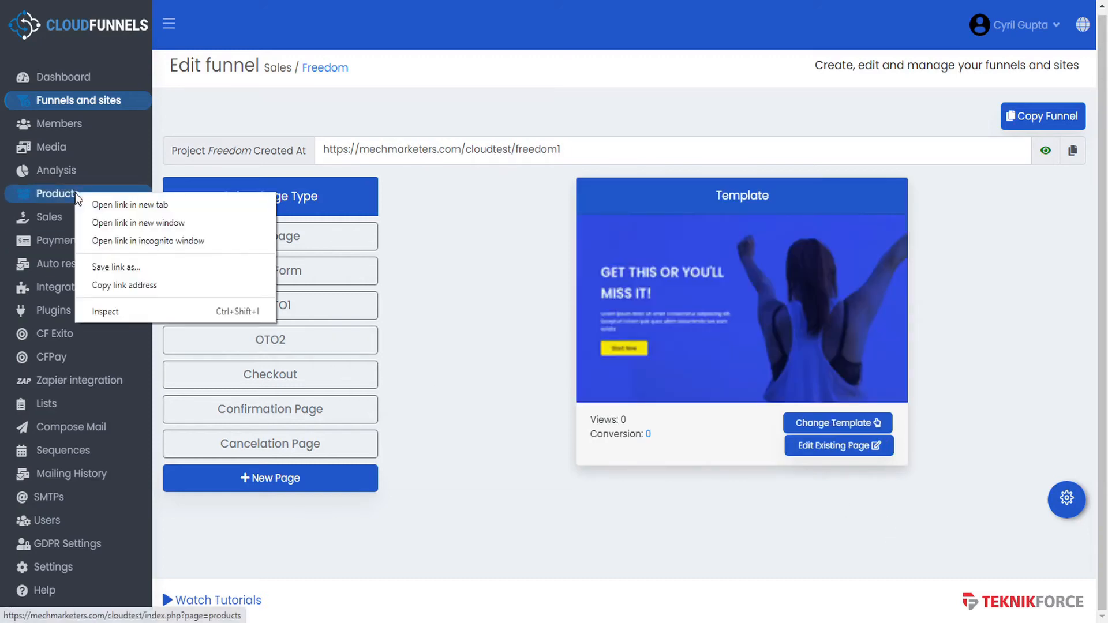
pyautogui.click(103, 203)
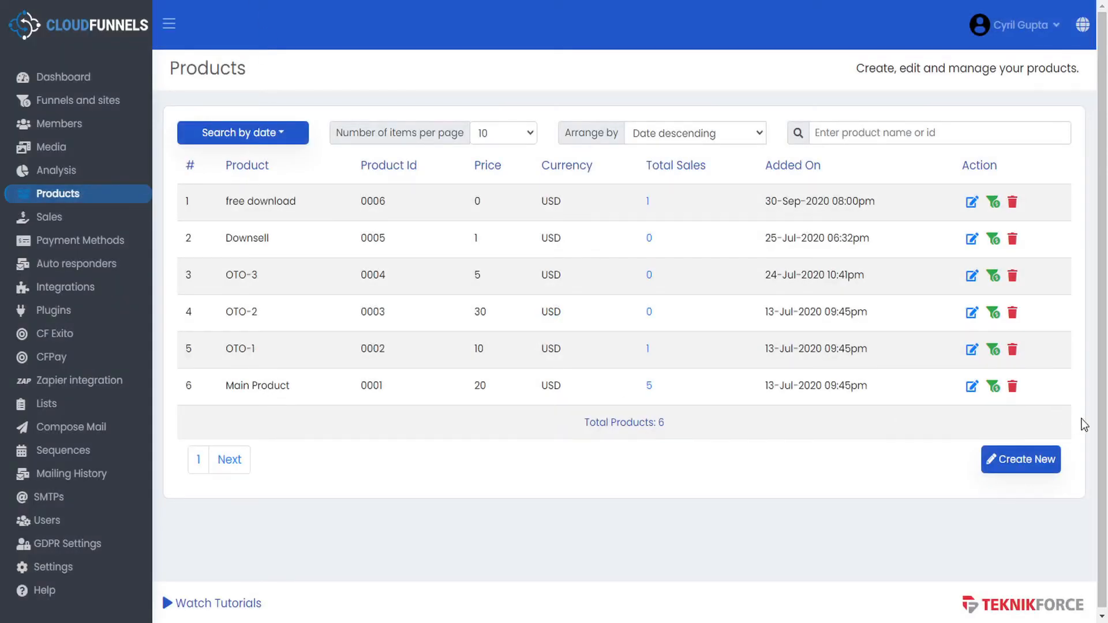
pyautogui.click(1039, 465)
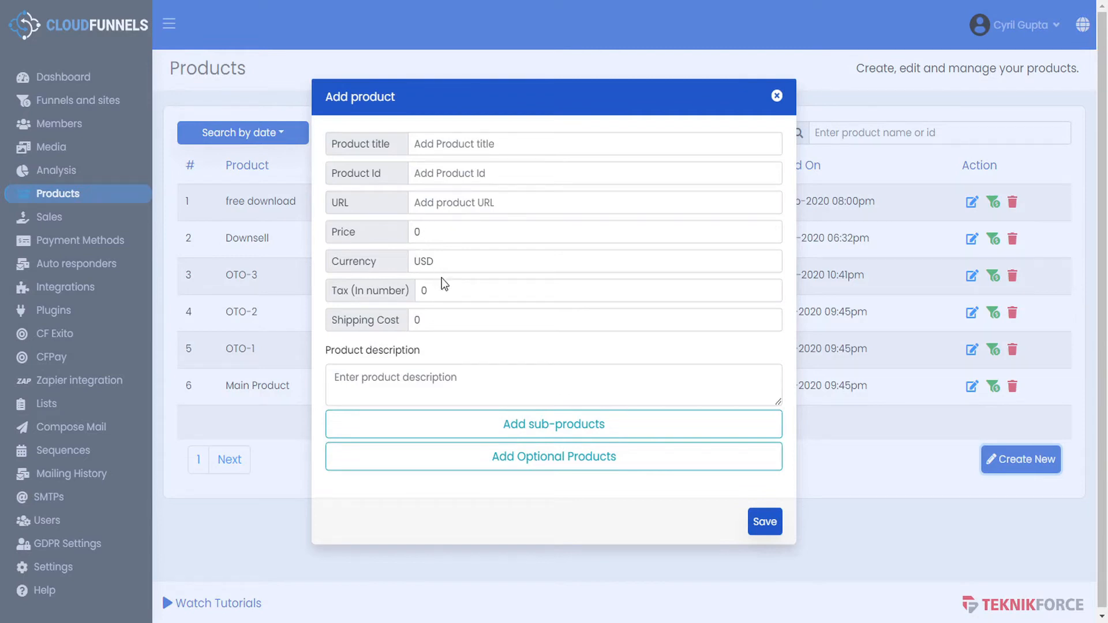
pyautogui.click(564, 425)
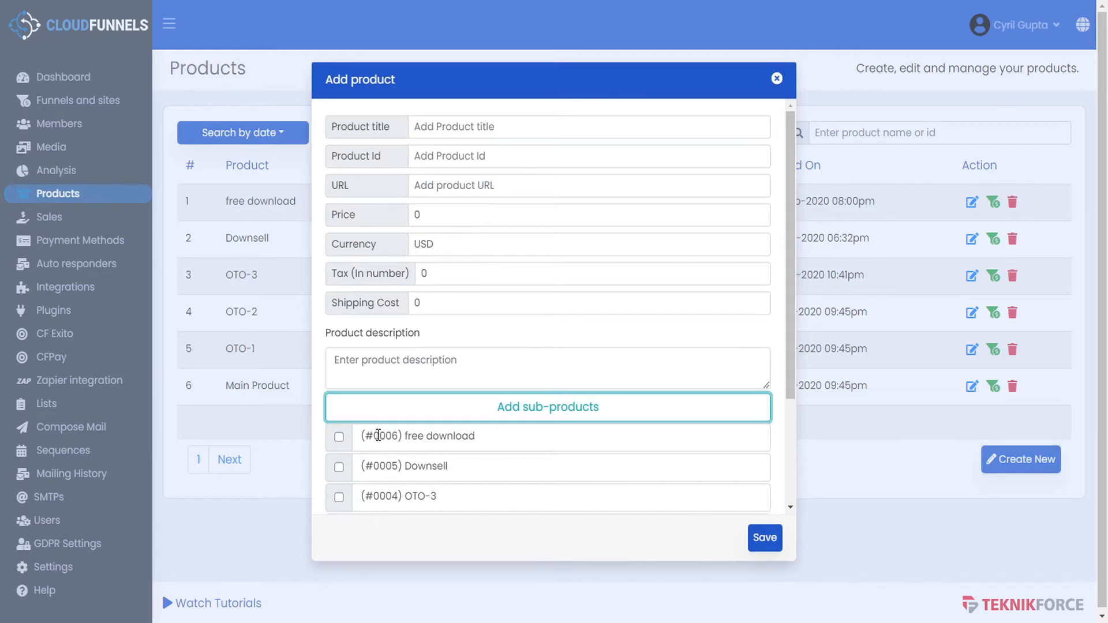
pyautogui.scroll(-2, 394, 471)
pyautogui.scroll(-1, 393, 476)
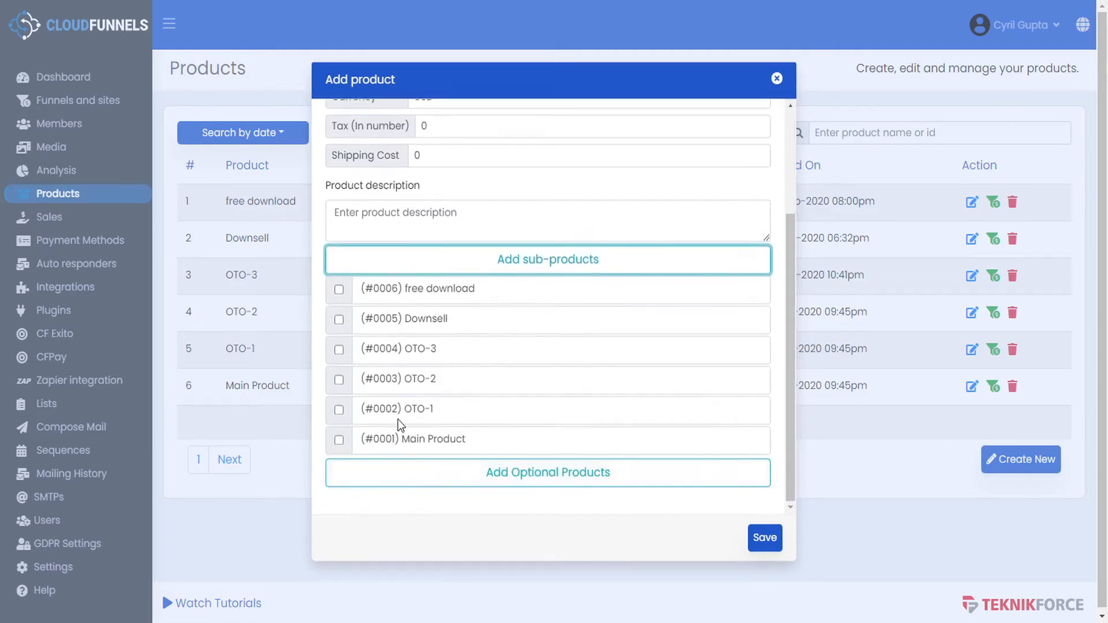
pyautogui.scroll(2, 401, 426)
pyautogui.scroll(1, 445, 433)
pyautogui.scroll(-1, 445, 433)
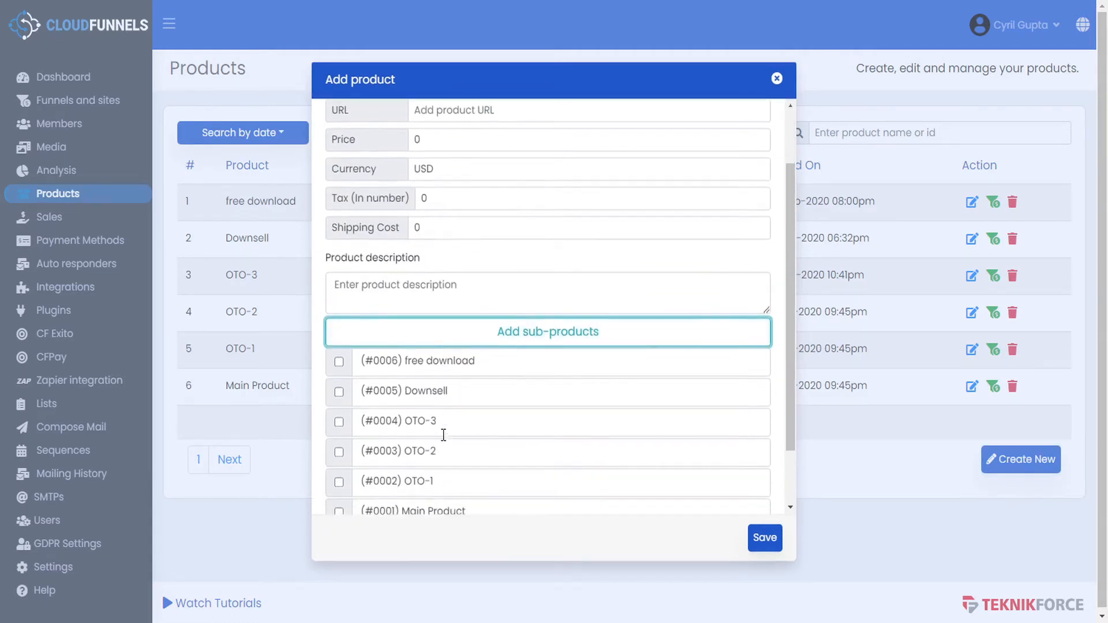
pyautogui.click(573, 334)
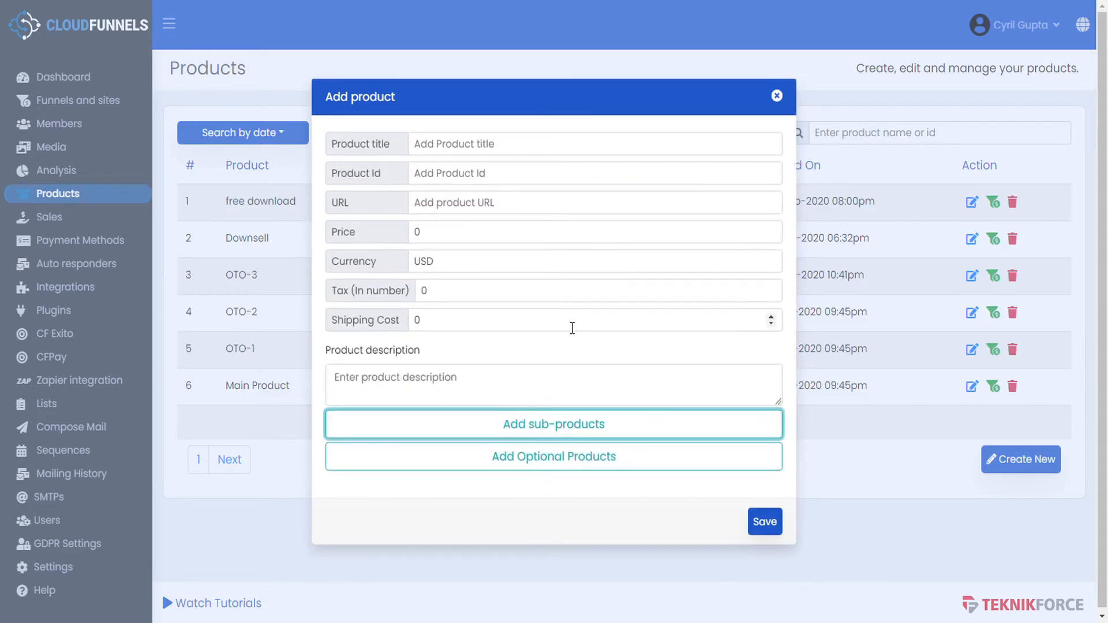
pyautogui.click(560, 465)
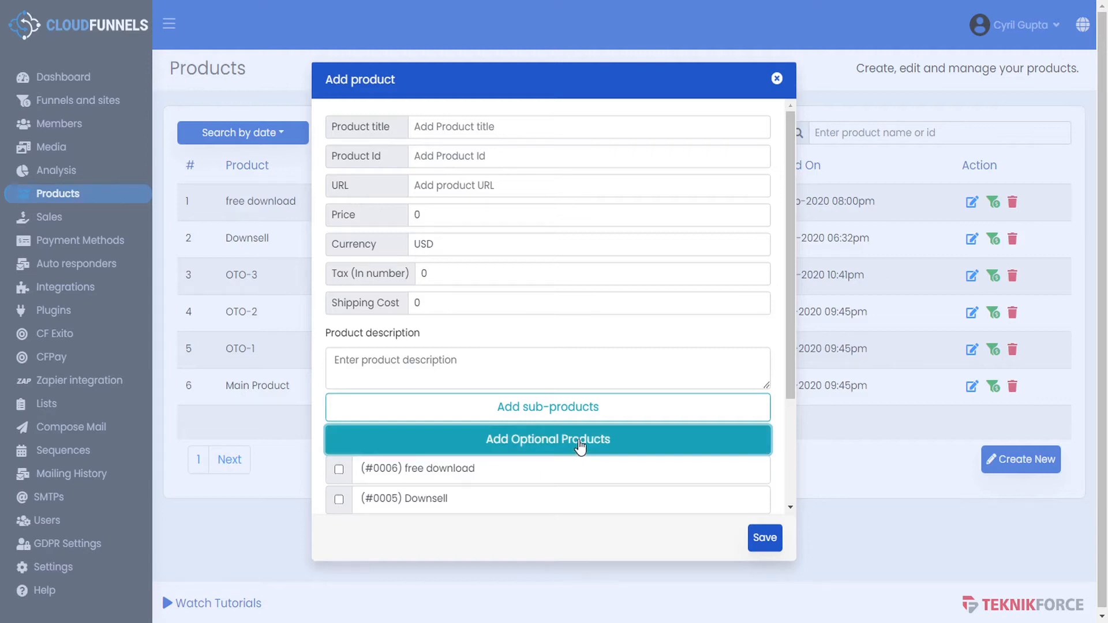
pyautogui.click(777, 78)
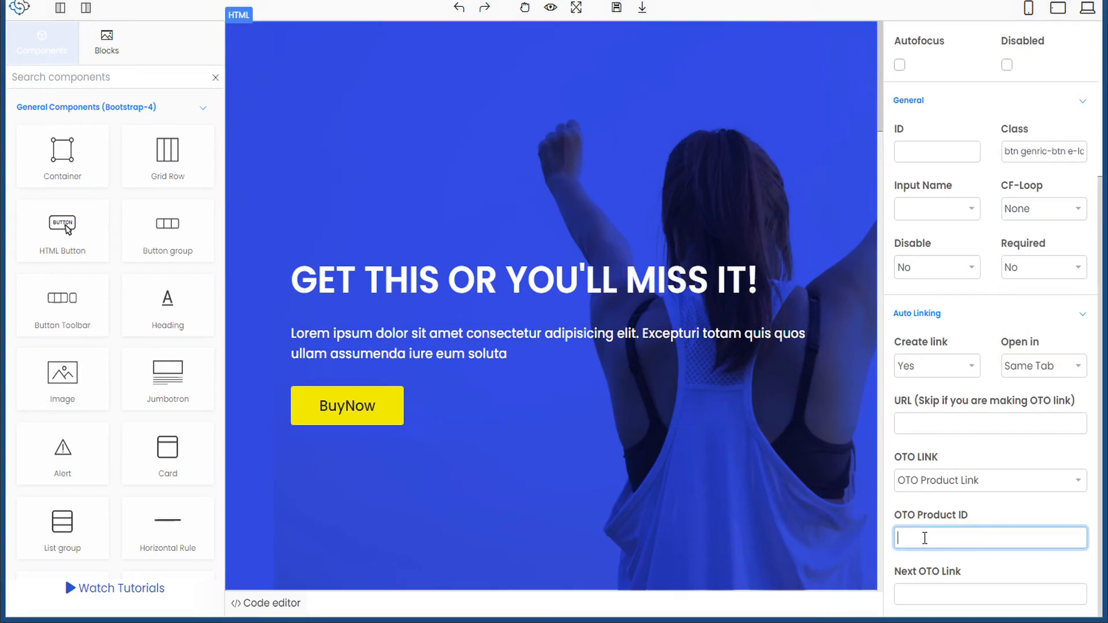
# - Set OTO Product ID 0002, paste the oto2 page URL as Next OTO Link, and save
pyautogui.write('0002')
pyautogui.click(936, 593)
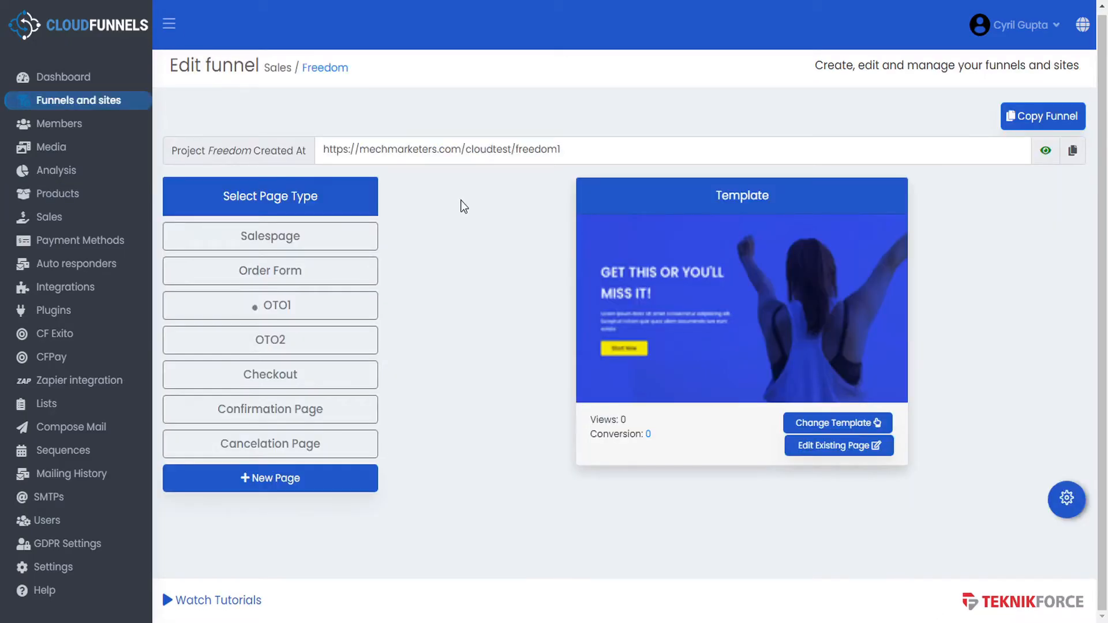
pyautogui.click(307, 343)
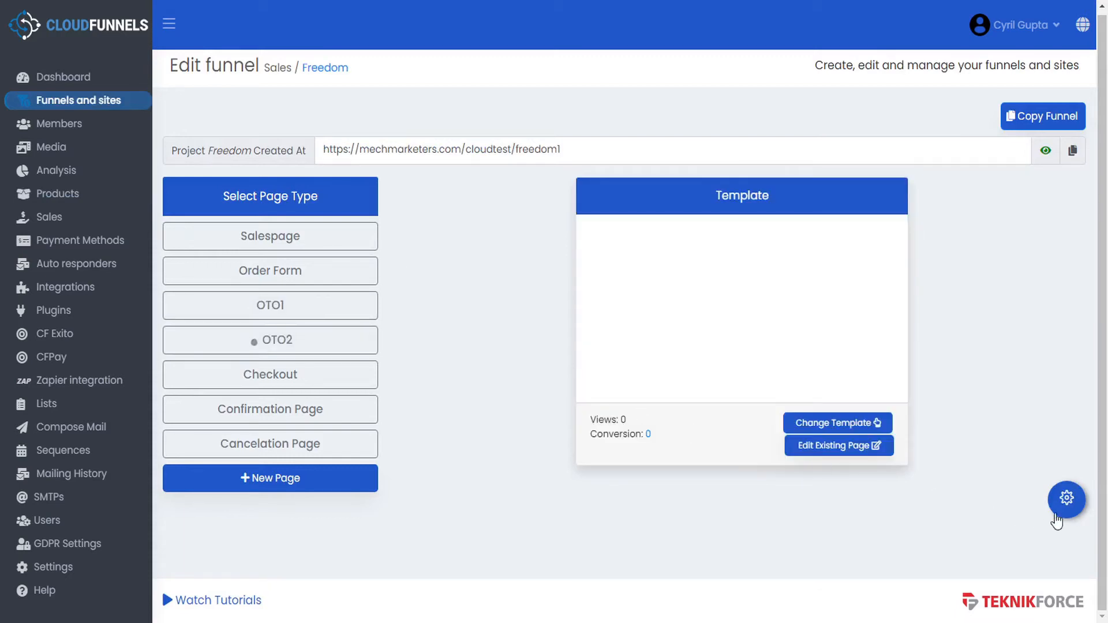
pyautogui.click(1066, 497)
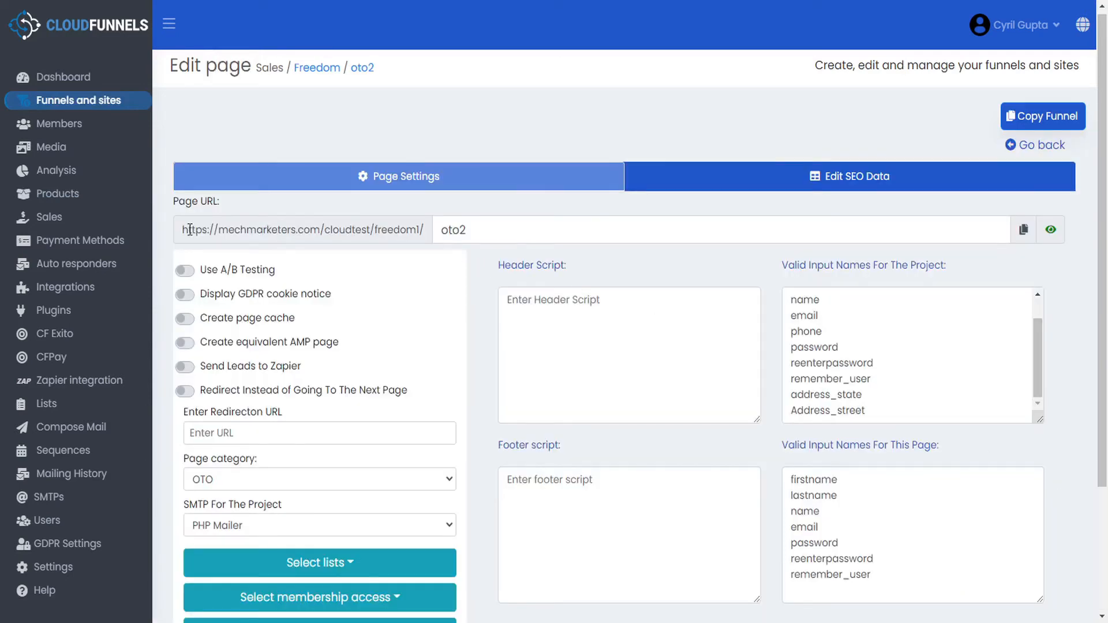
pyautogui.doubleClick(478, 229)
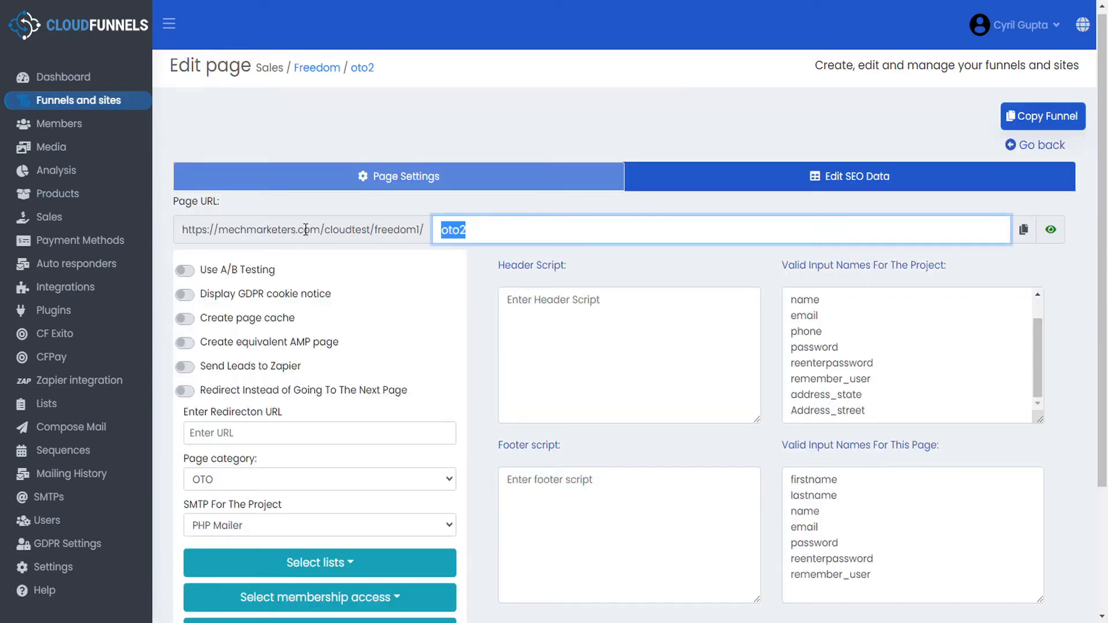
pyautogui.click(1025, 231)
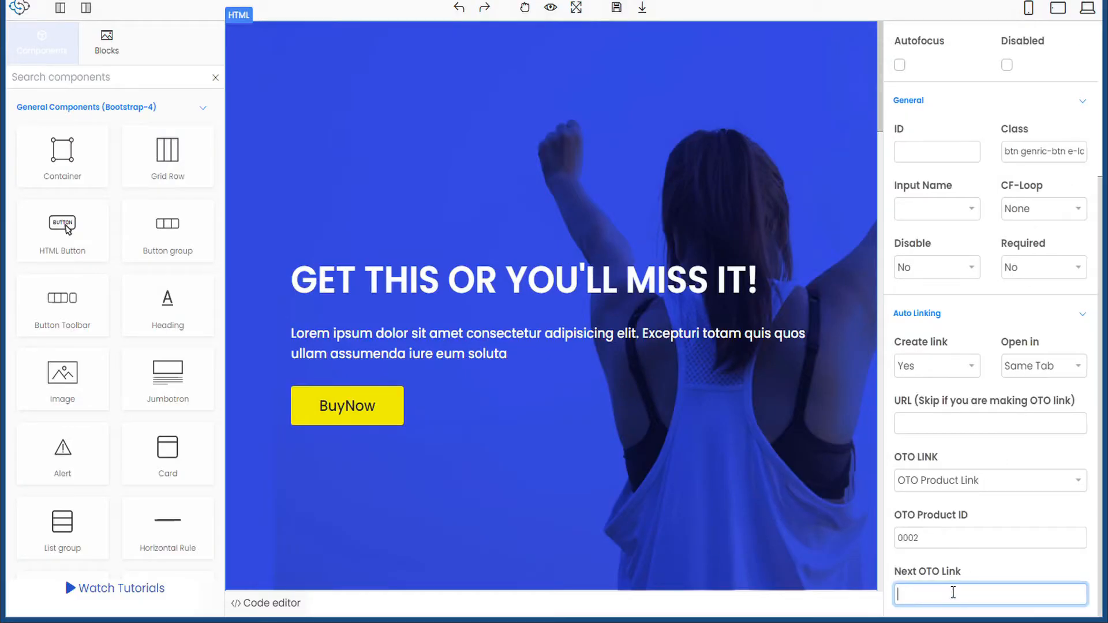
pyautogui.hotkey('ctrl', 'v')
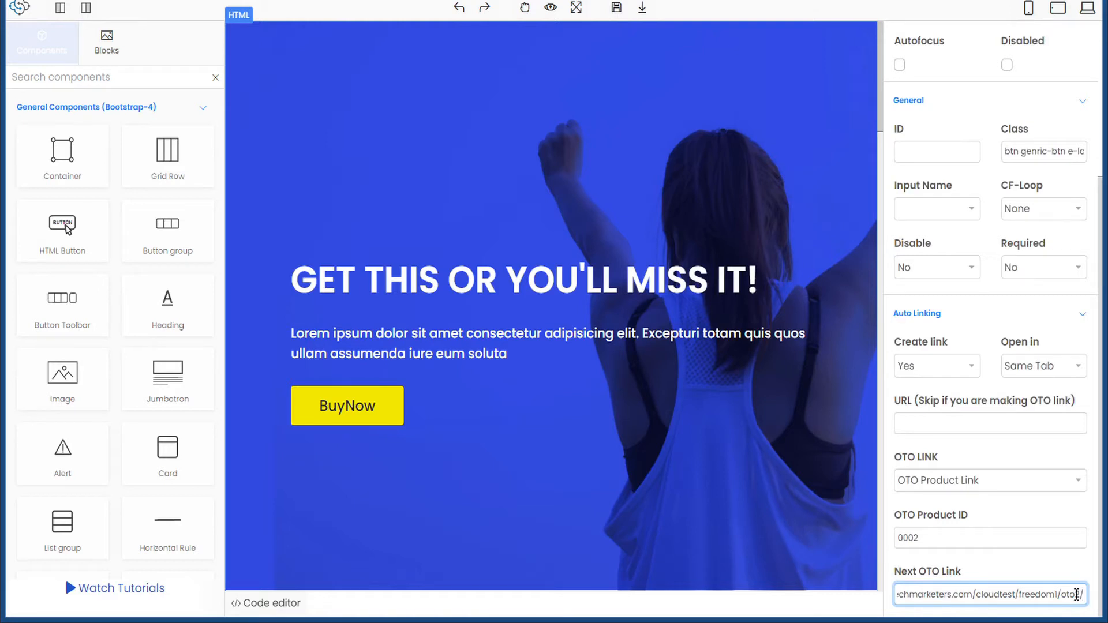
pyautogui.scroll(-8, 563, 301)
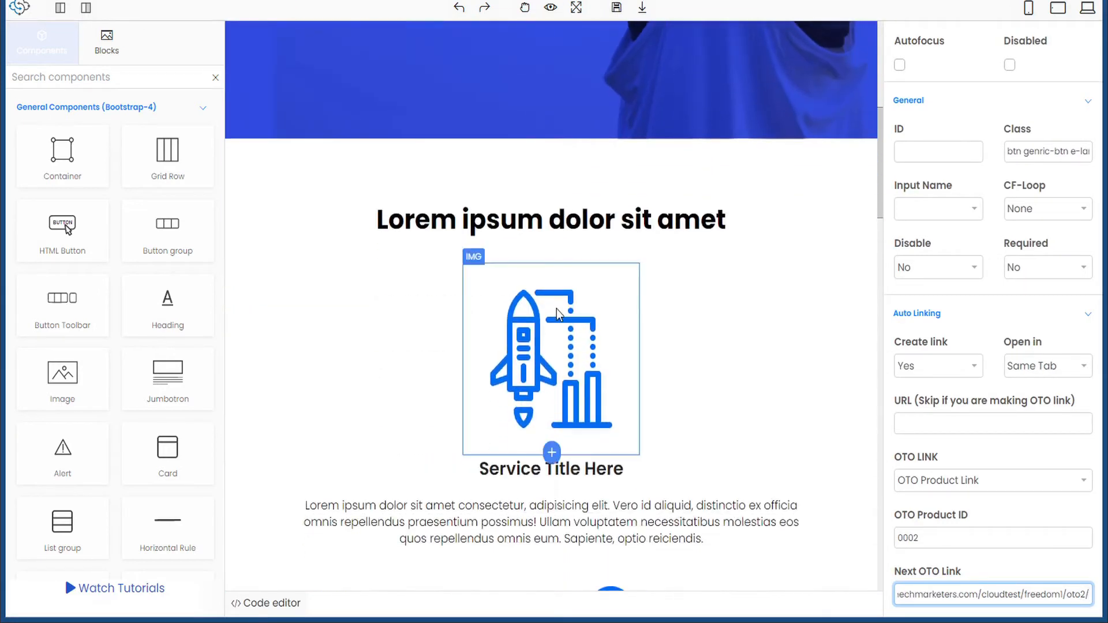
pyautogui.scroll(-5, 557, 313)
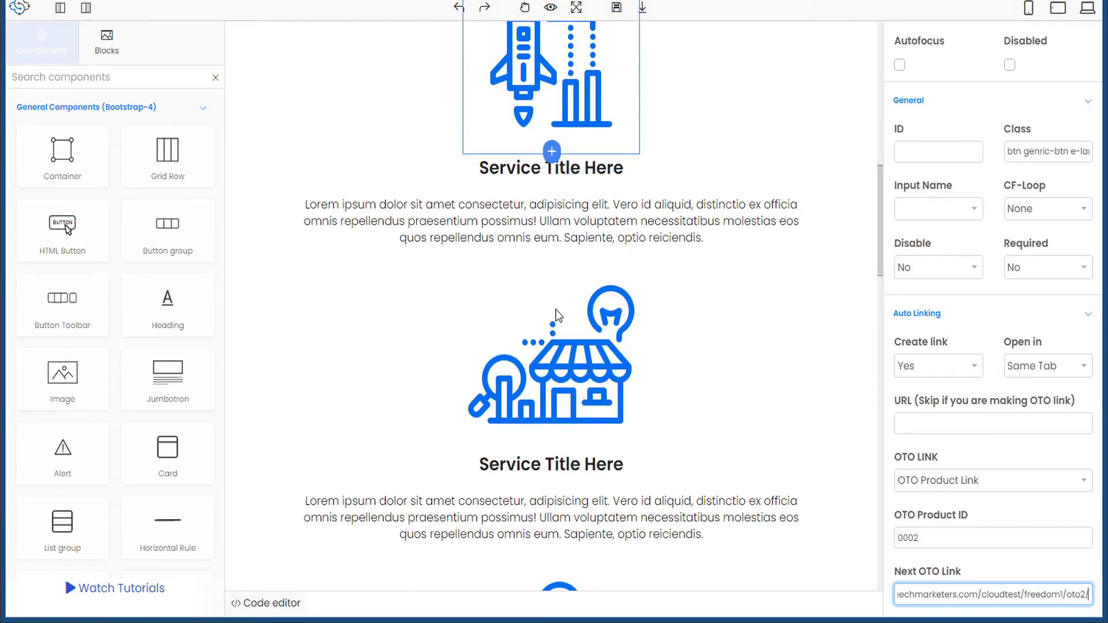
pyautogui.click(615, 12)
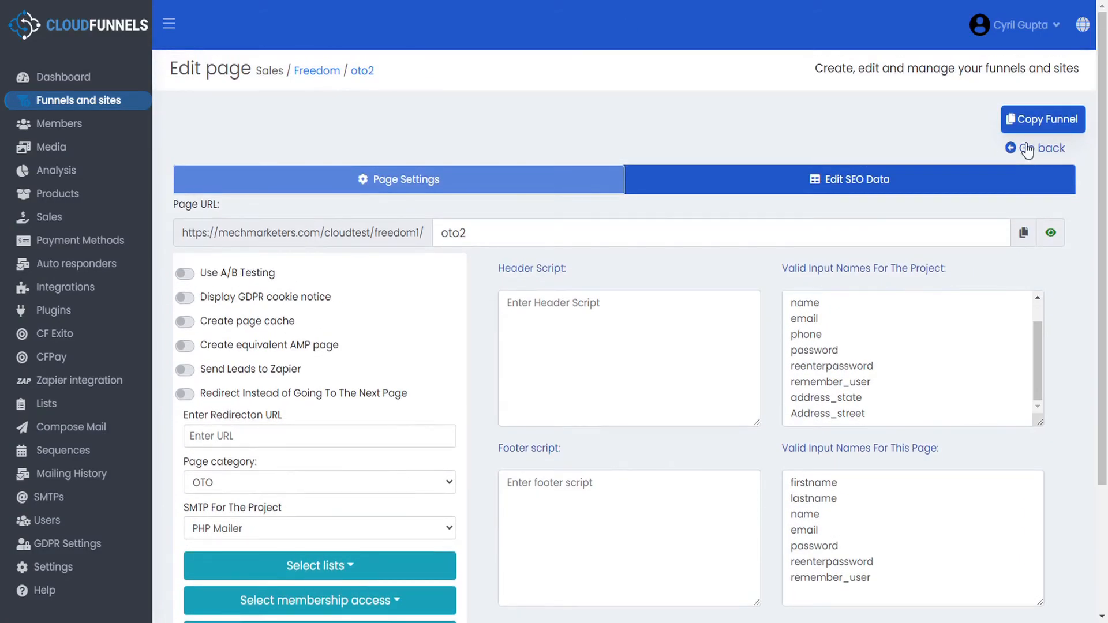
# - Reopen the funnel page in the editor and select the 'Yes! I Want This Deal!' button
pyautogui.click(1032, 145)
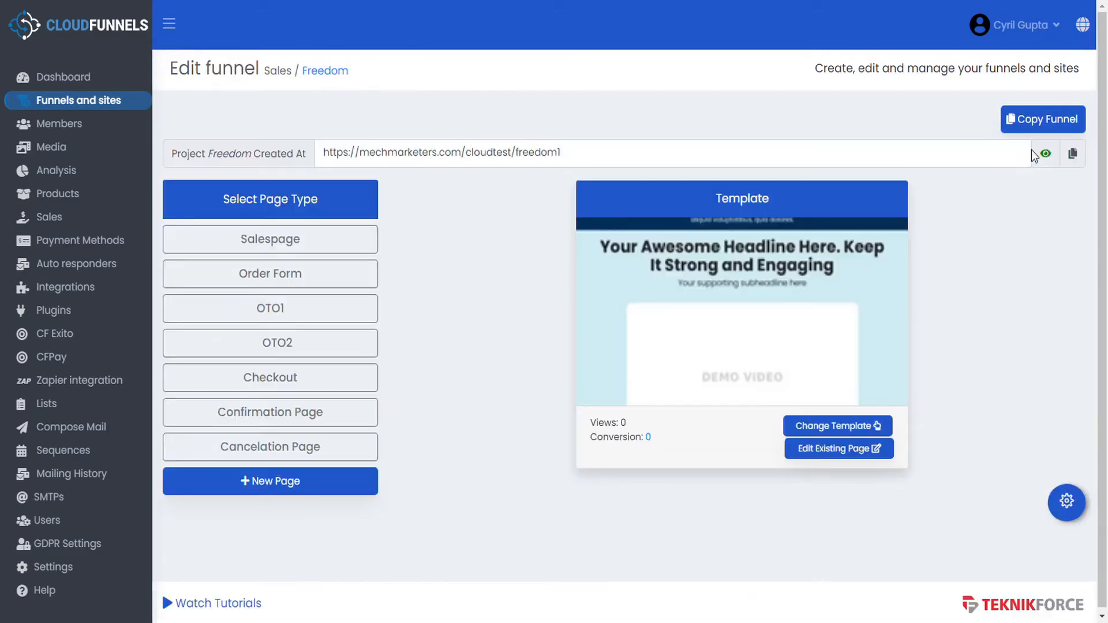
pyautogui.click(297, 340)
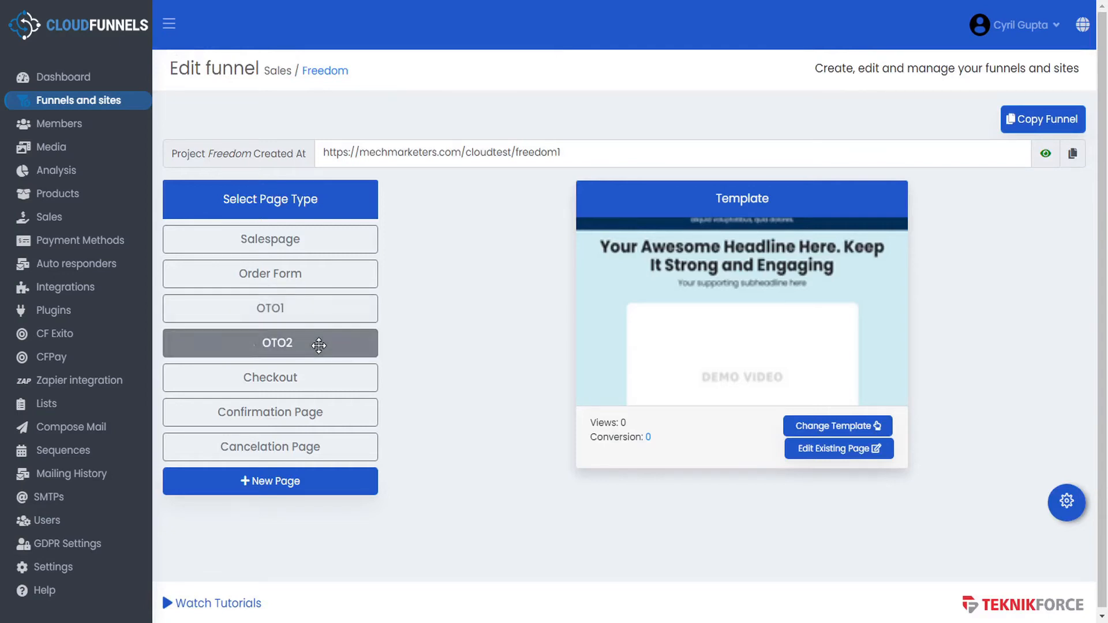
pyautogui.click(842, 449)
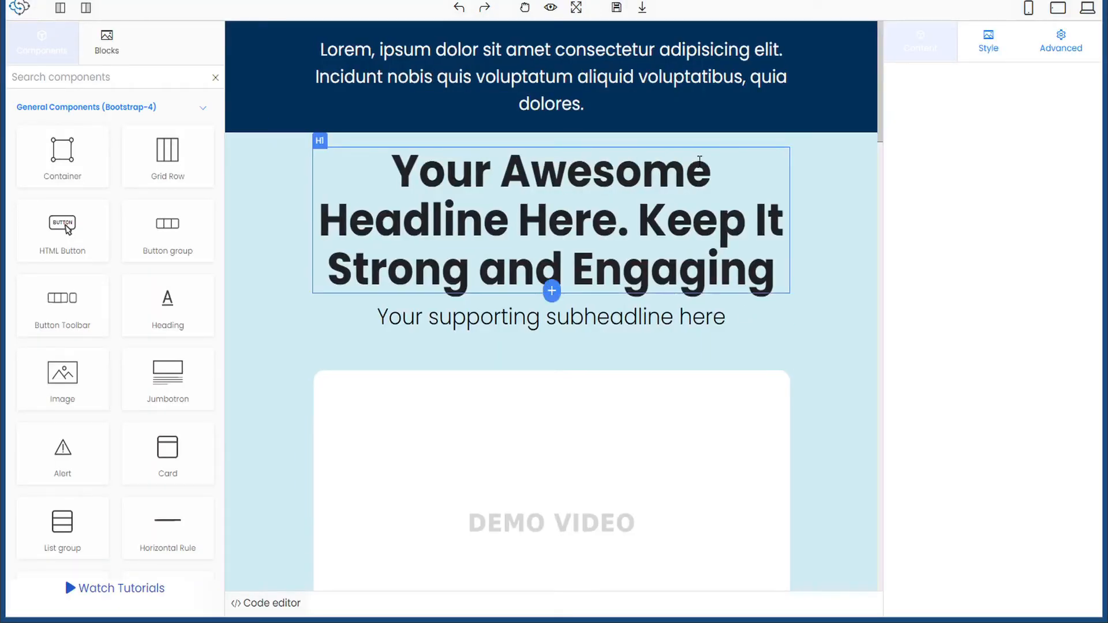
pyautogui.scroll(-6, 699, 168)
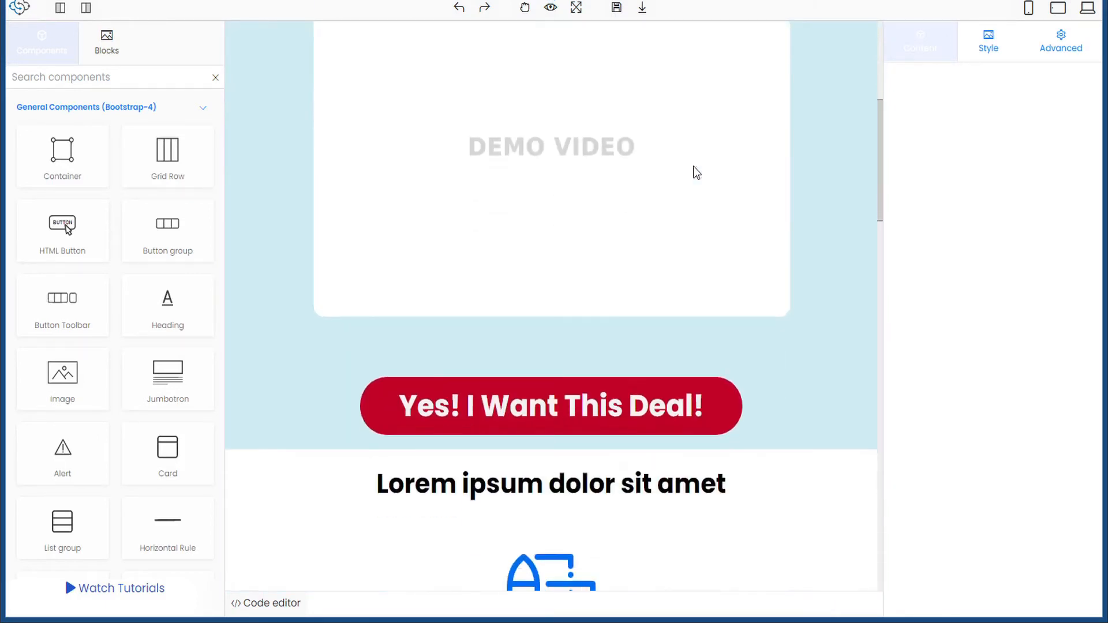
pyautogui.click(569, 408)
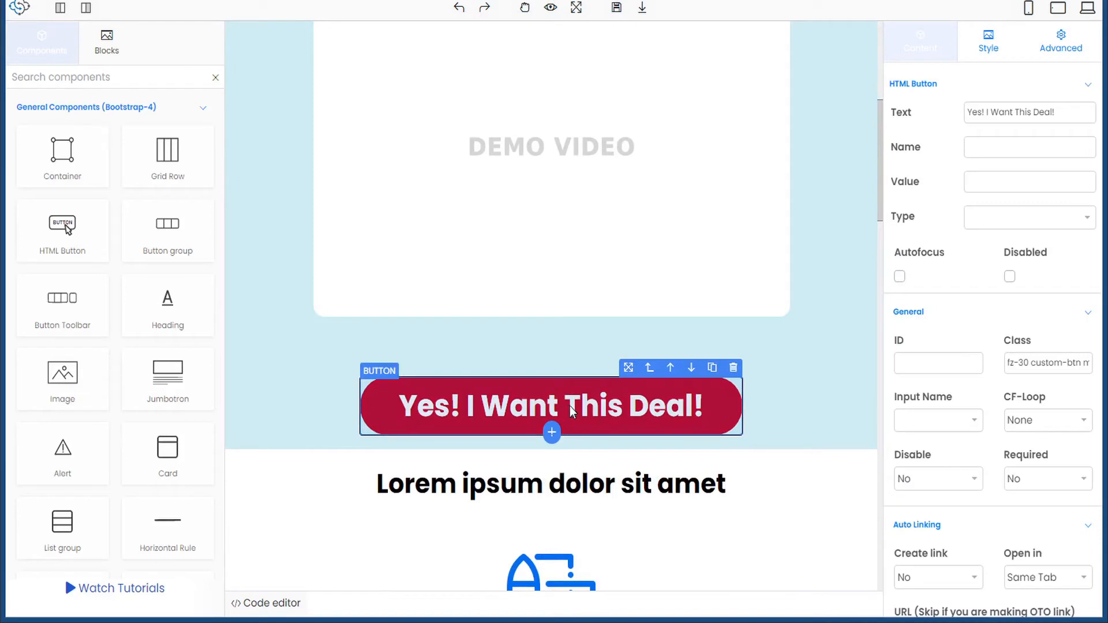
# - Make the button auto-create an OTO Product Link with OTO Product ID 0003
pyautogui.scroll(-1, 979, 345)
pyautogui.scroll(-3, 975, 344)
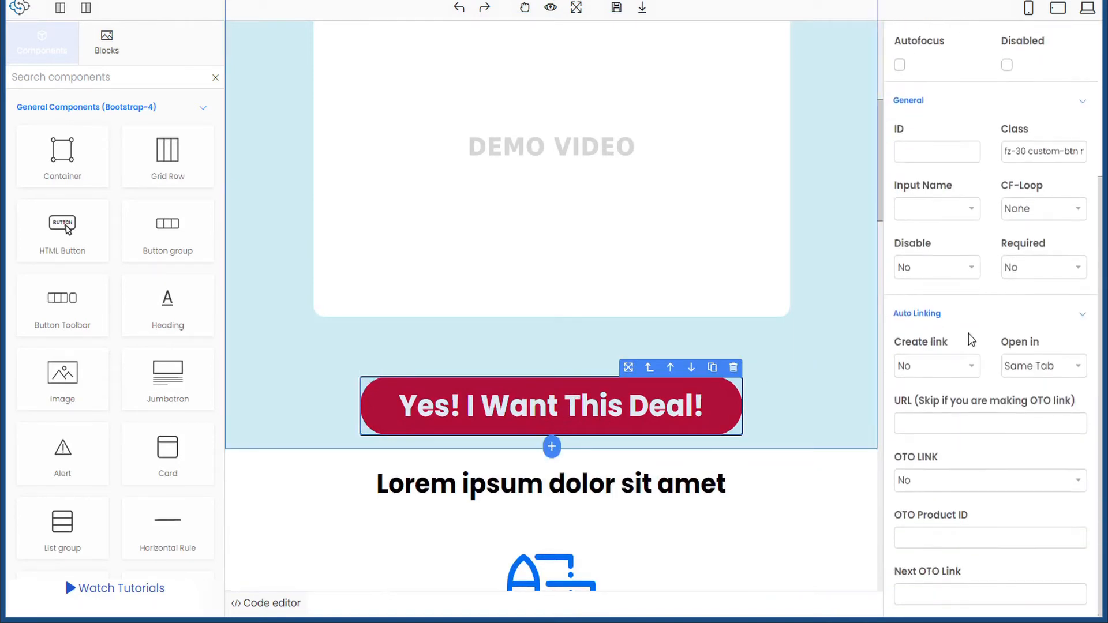
pyautogui.click(969, 366)
pyautogui.click(929, 386)
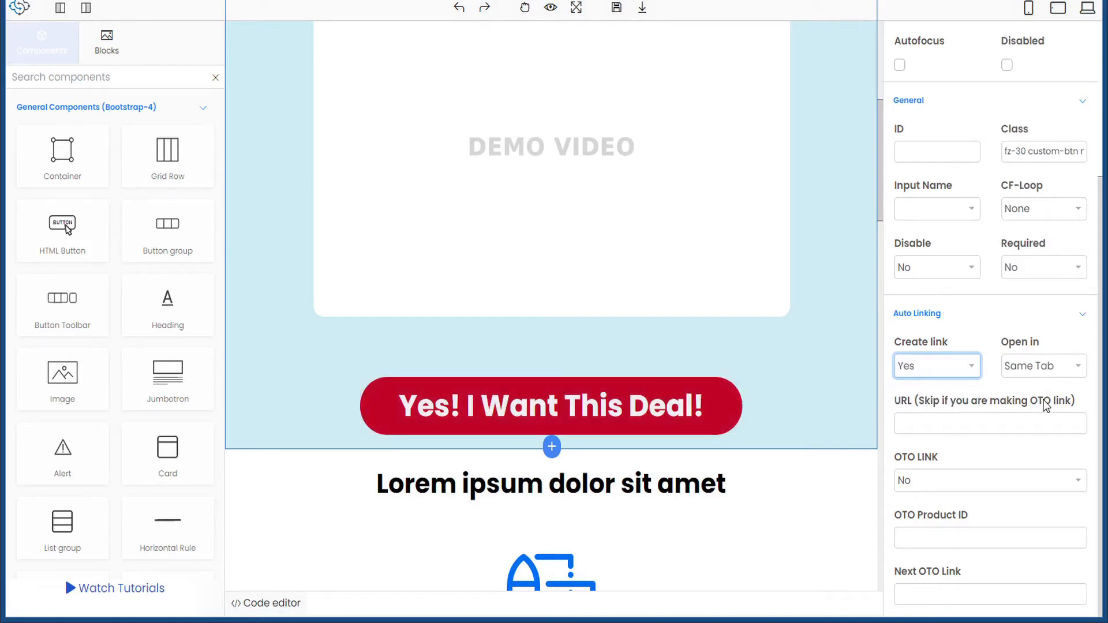
pyautogui.click(923, 479)
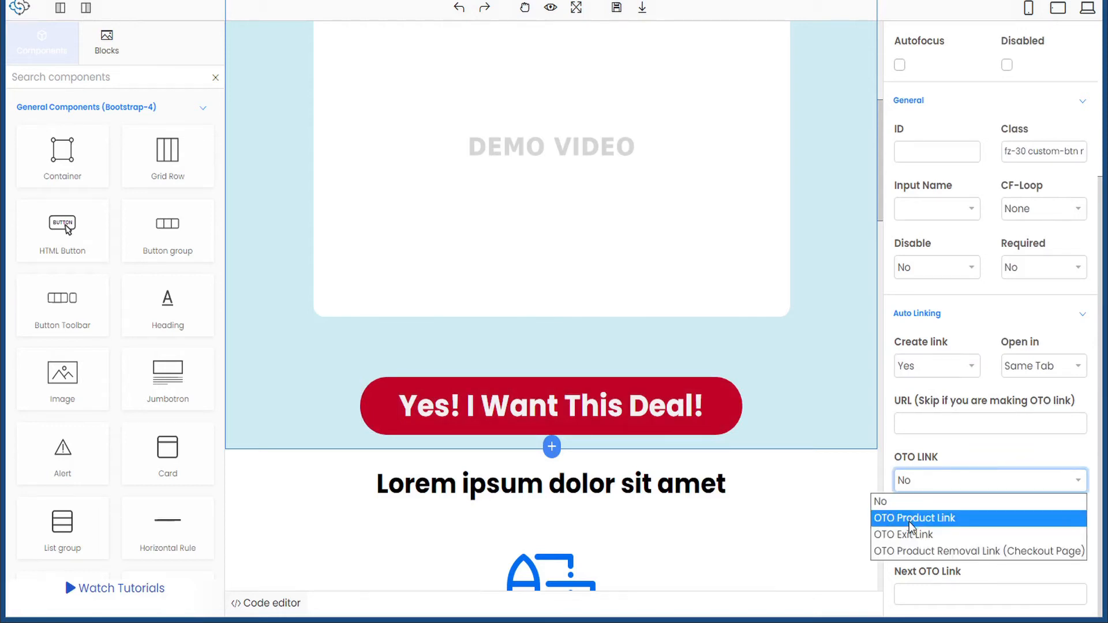
pyautogui.click(934, 519)
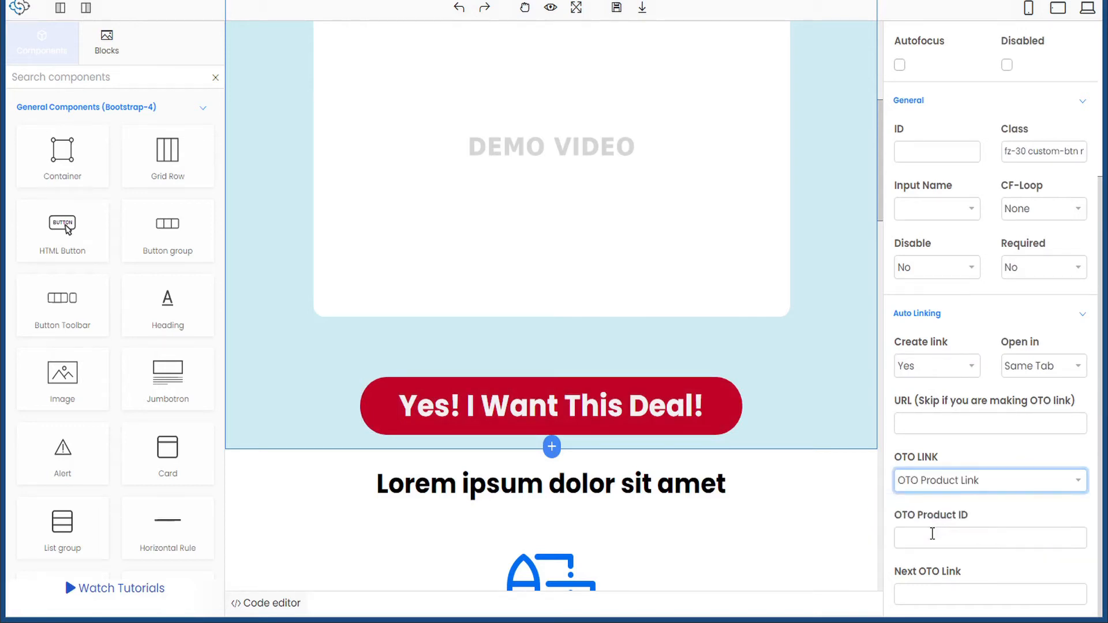
pyautogui.click(932, 541)
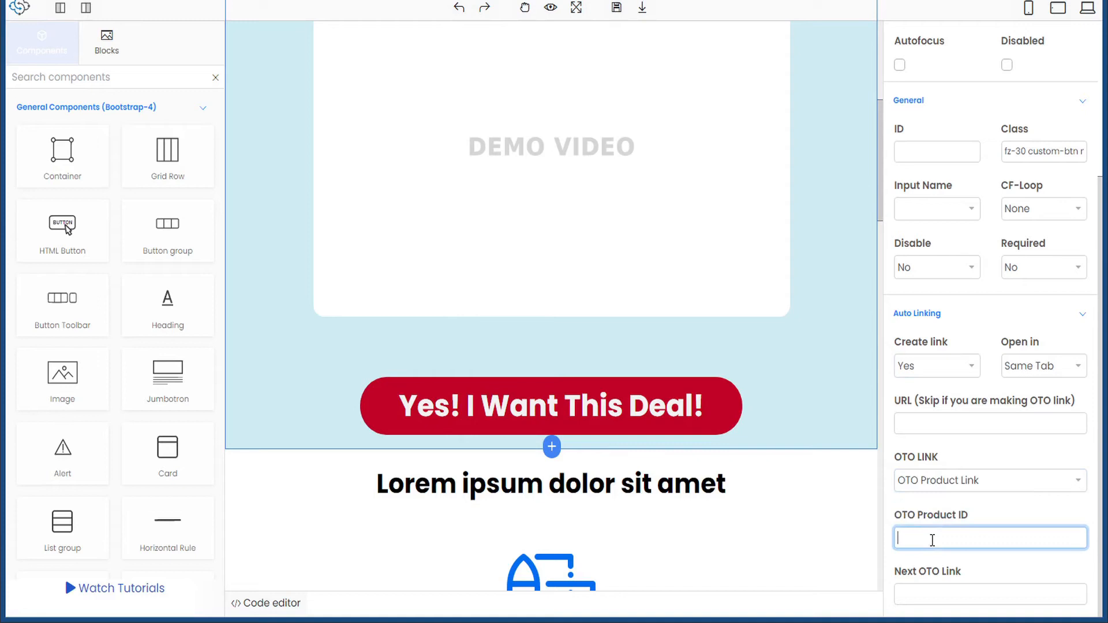
pyautogui.hotkey('alt', 'Tab')
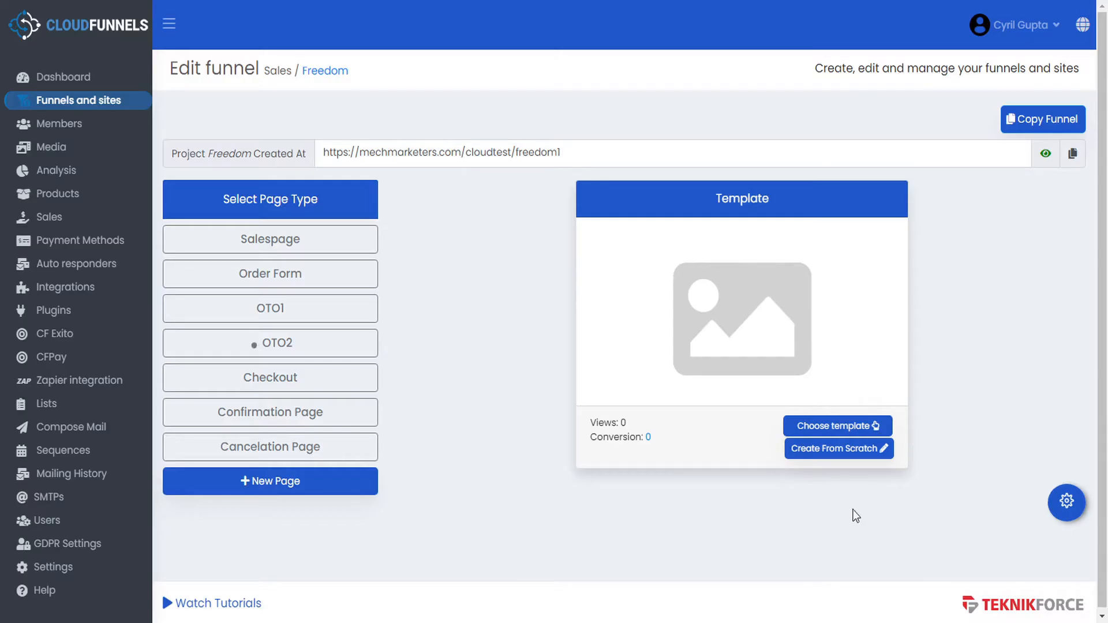
pyautogui.hotkey('ctrl', 'Tab')
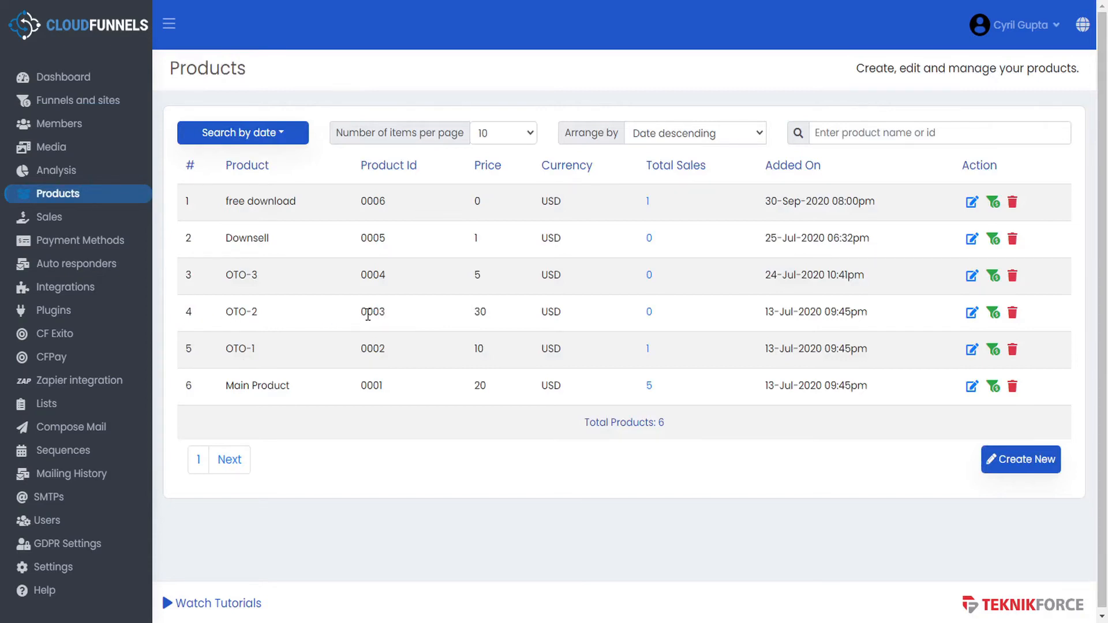
pyautogui.hotkey('ctrl', 'shift', 'Tab')
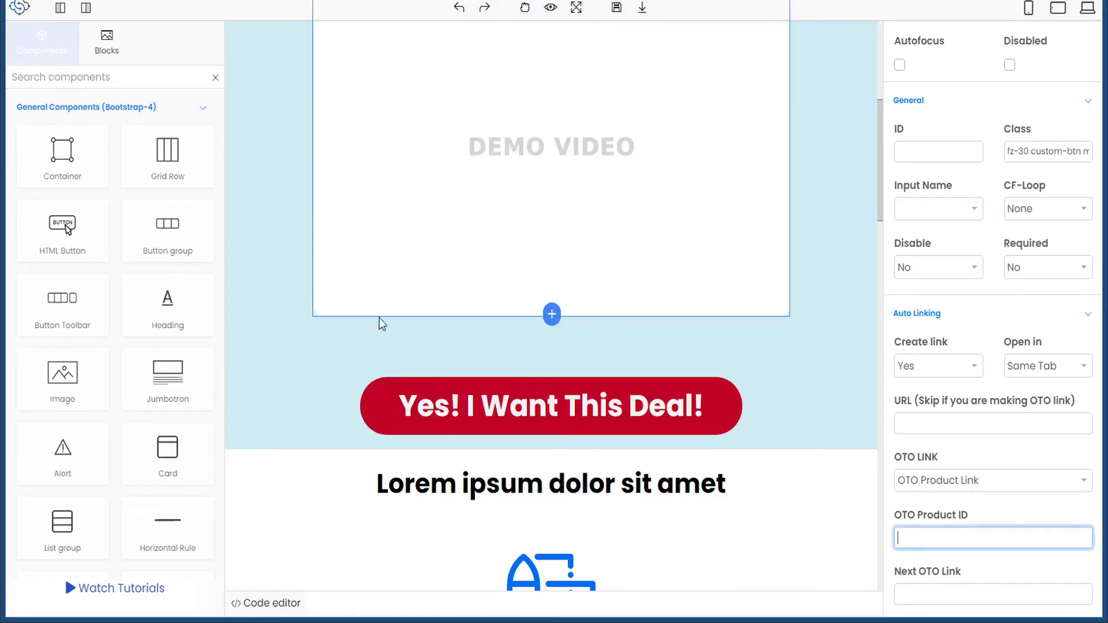
pyautogui.write('0003')
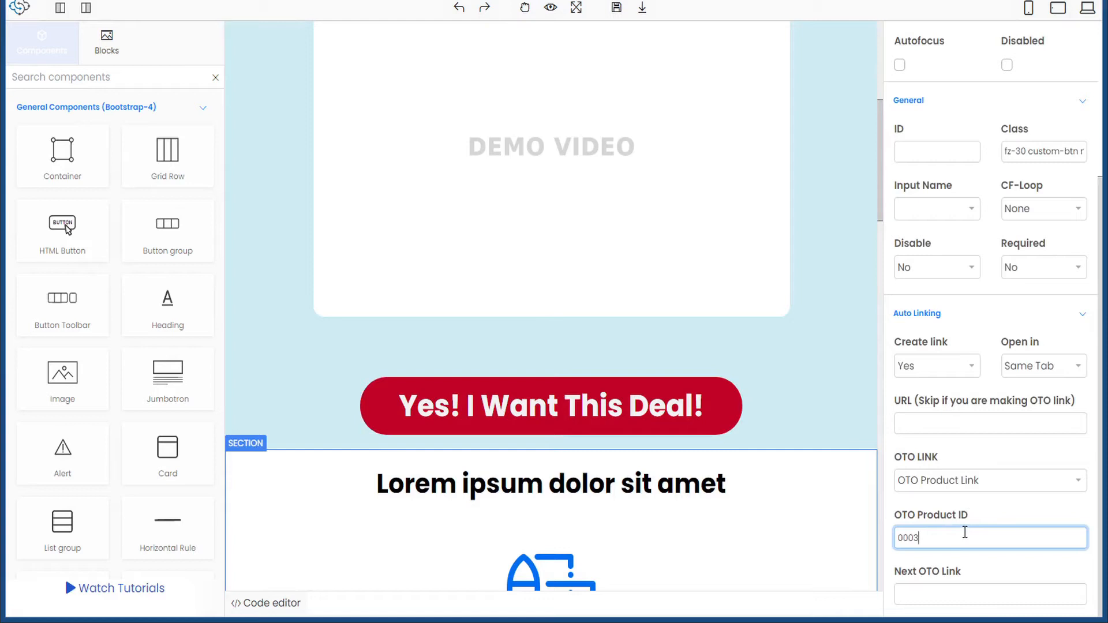
# - Paste the checkout page URL (cloudtest/freedom1/checkout/) into the deal button's Next OTO Link
pyautogui.click(939, 595)
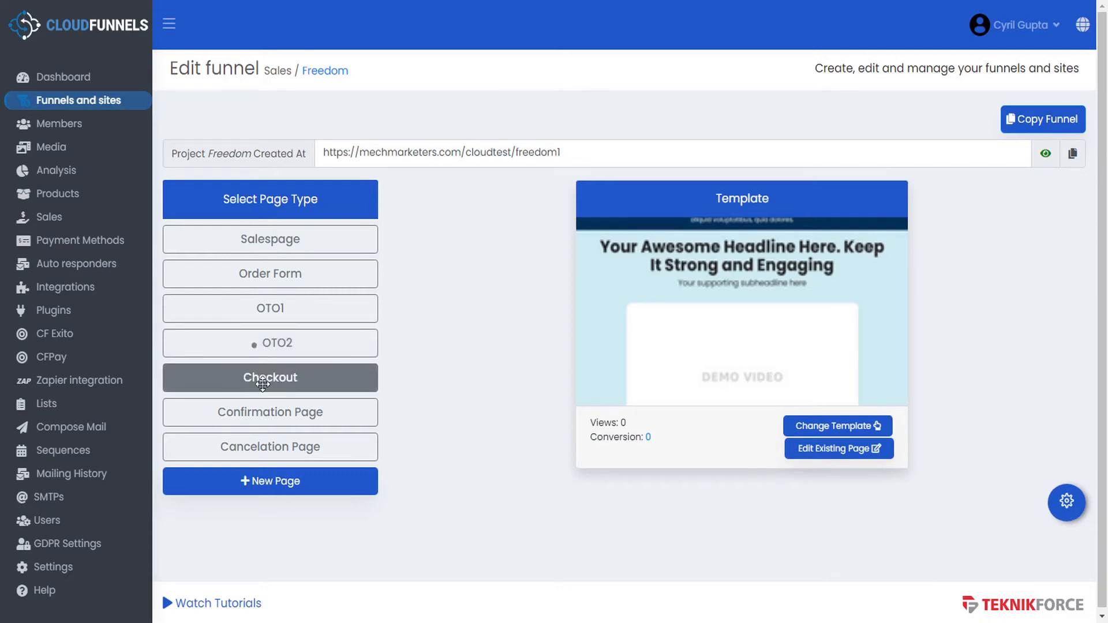
pyautogui.click(331, 381)
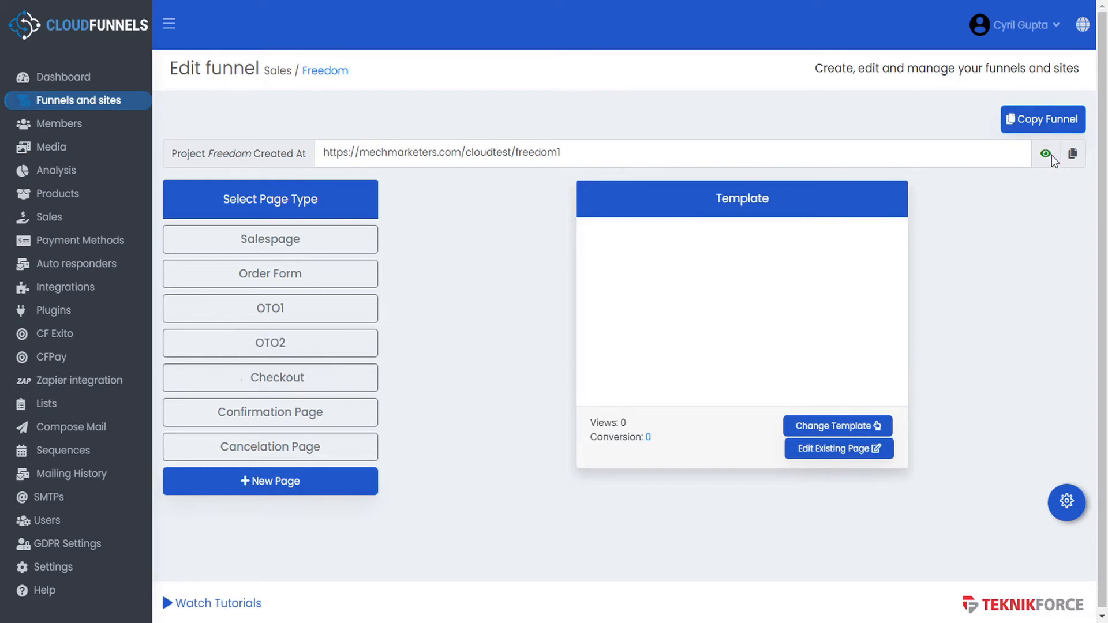
pyautogui.click(1069, 508)
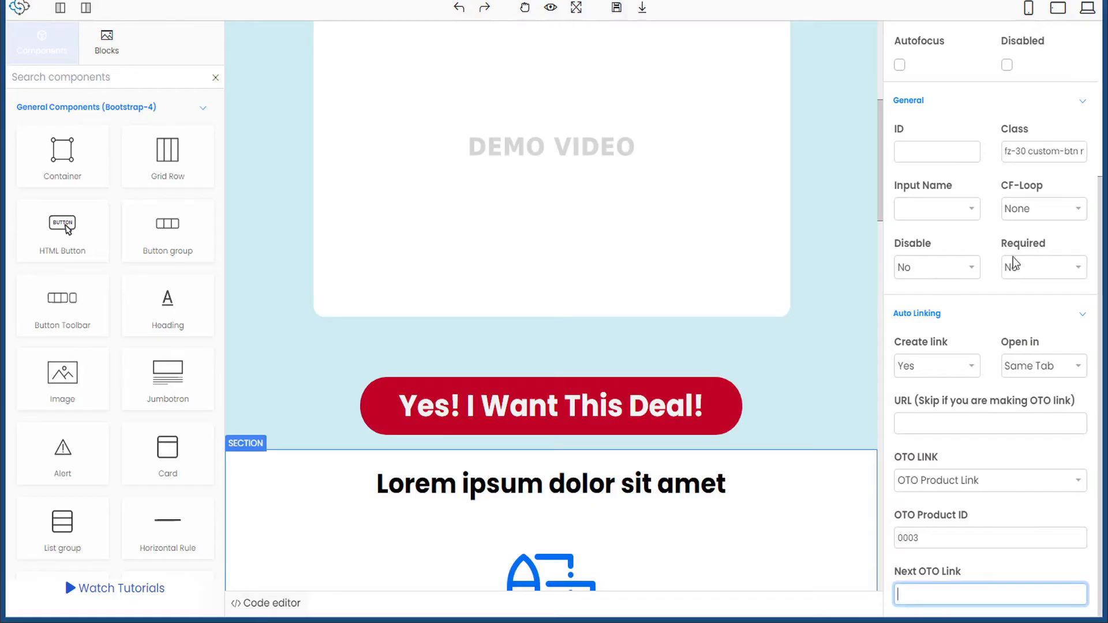
pyautogui.hotkey('ctrl', 'v')
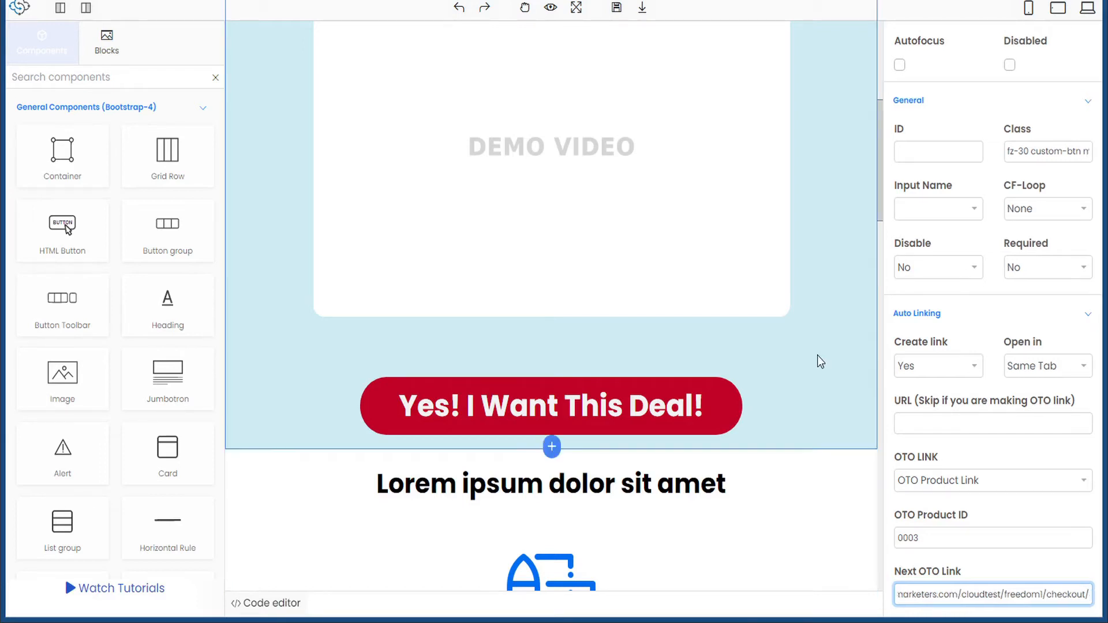
pyautogui.scroll(-4, 818, 355)
# - Select the 'No thanks, Bring me to the checkout page' button and set Create link to Yes
pyautogui.scroll(-10, 816, 355)
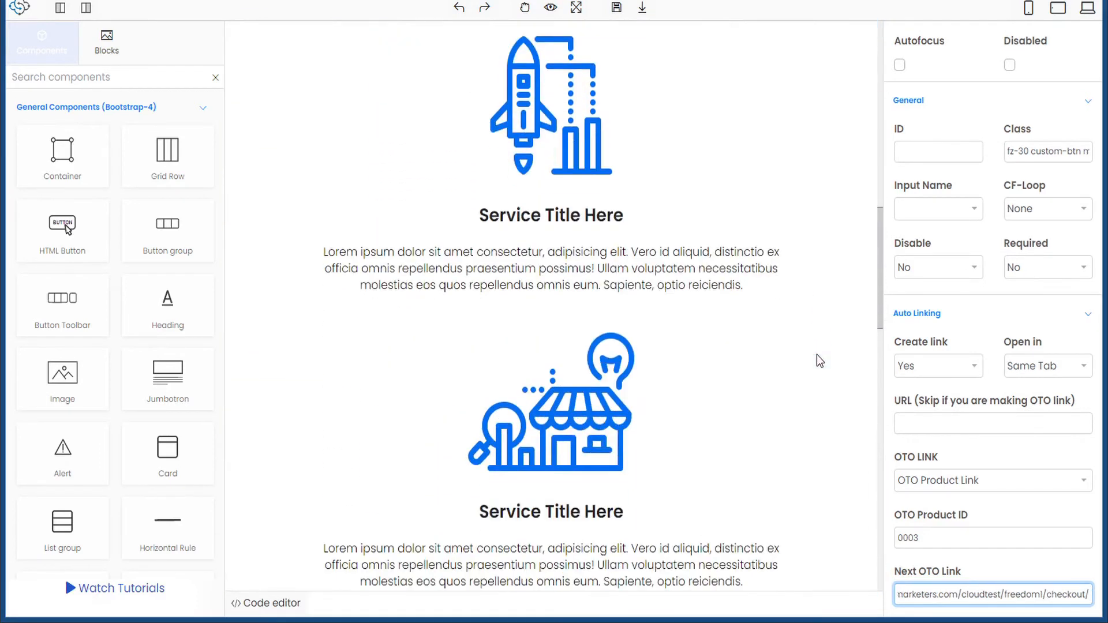
pyautogui.scroll(-9, 816, 354)
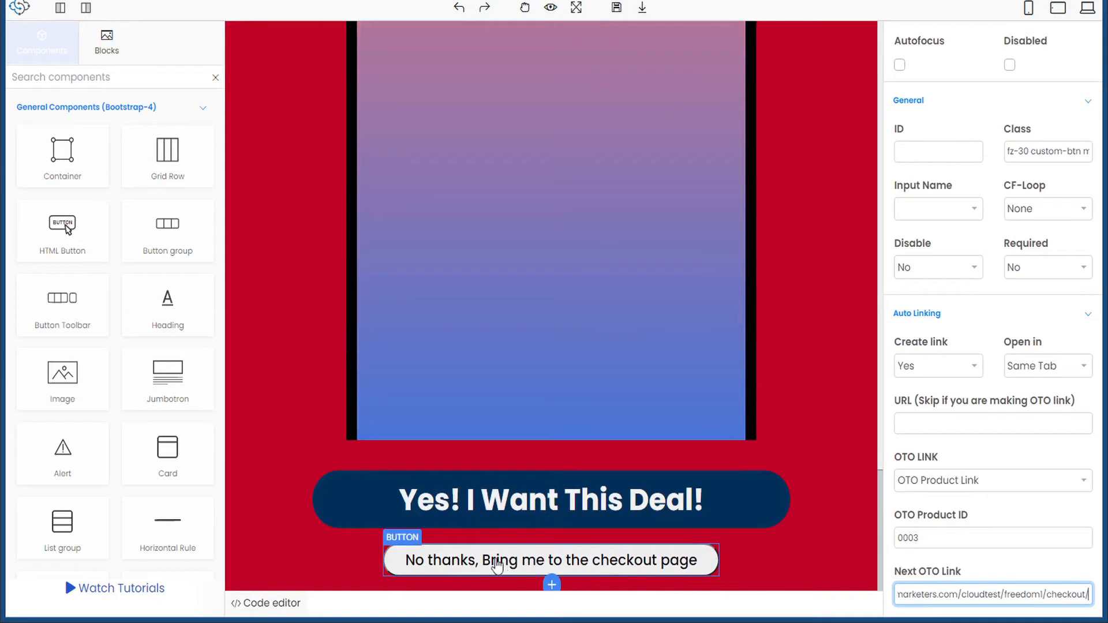
pyautogui.click(694, 567)
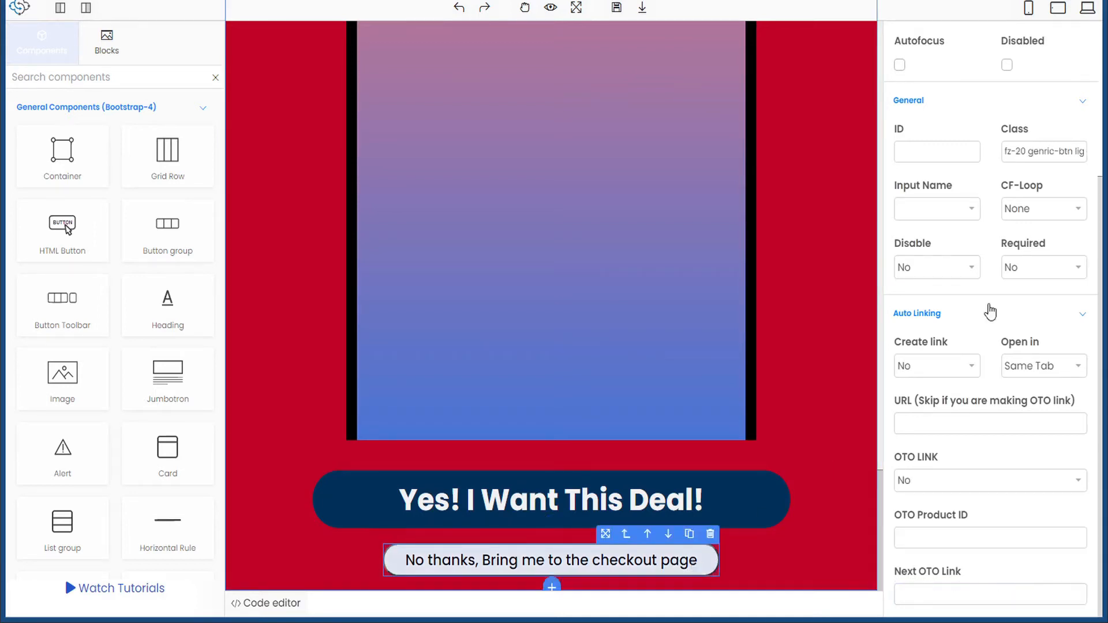
pyautogui.scroll(4, 938, 174)
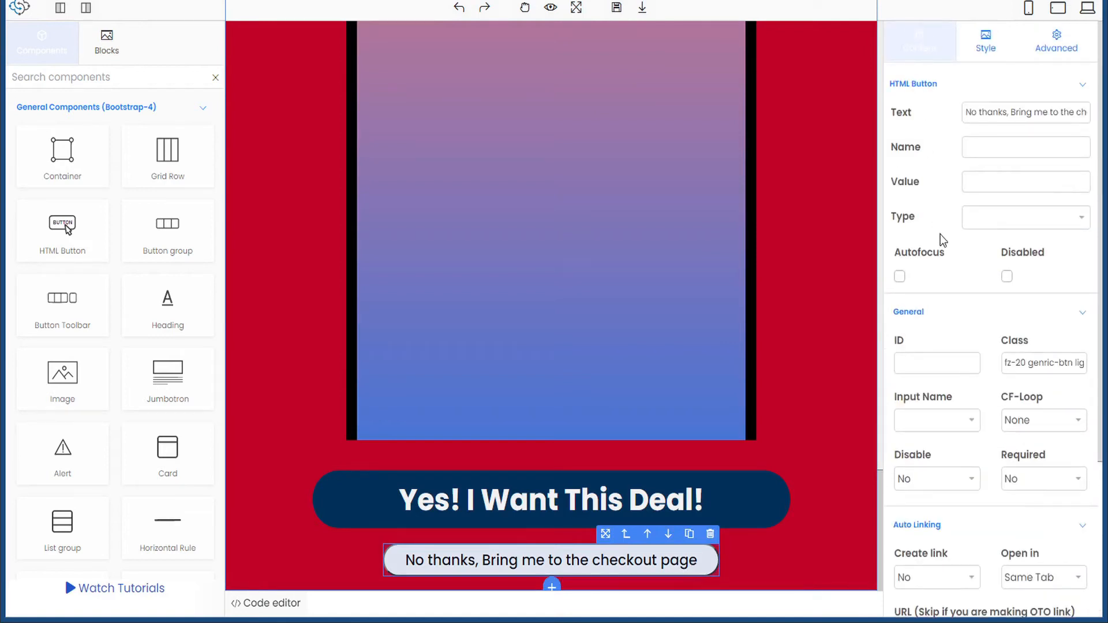
pyautogui.scroll(-4, 940, 235)
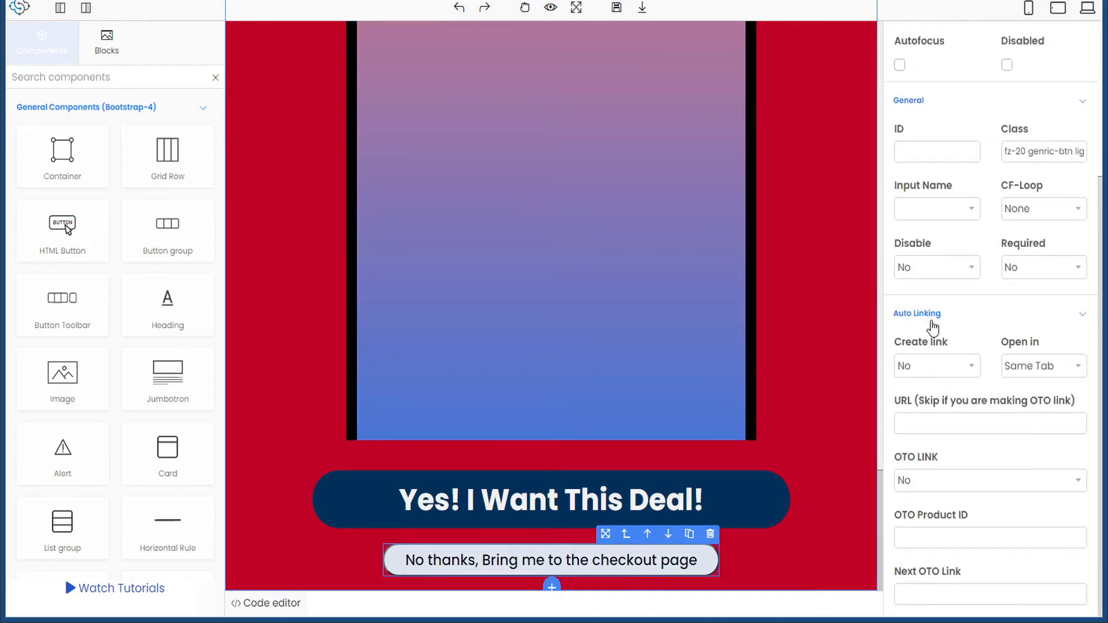
pyautogui.click(970, 370)
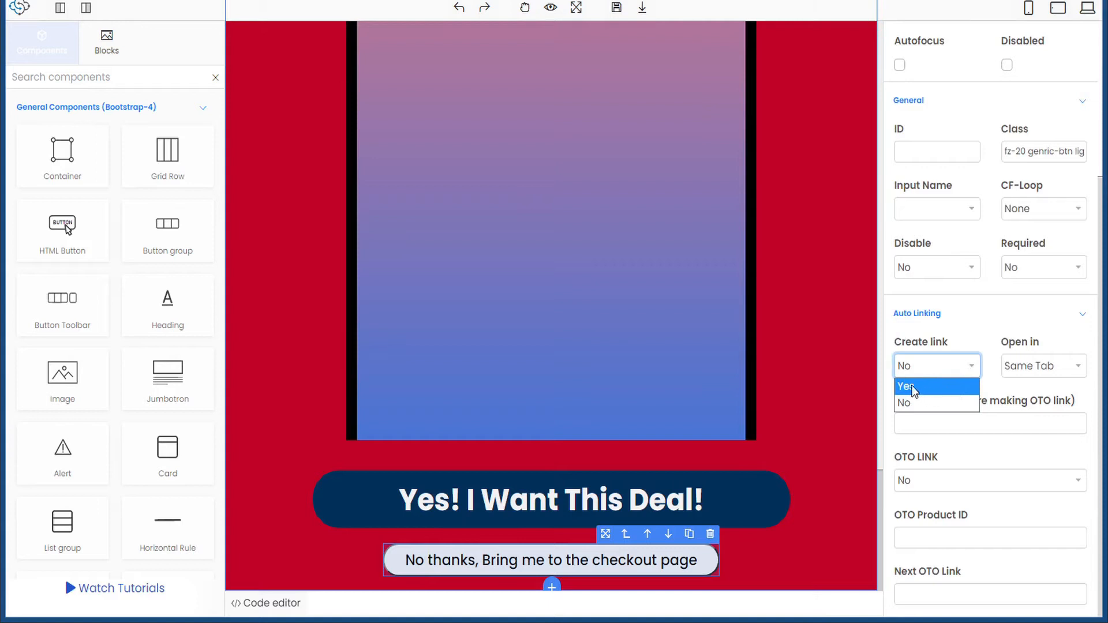
pyautogui.click(915, 386)
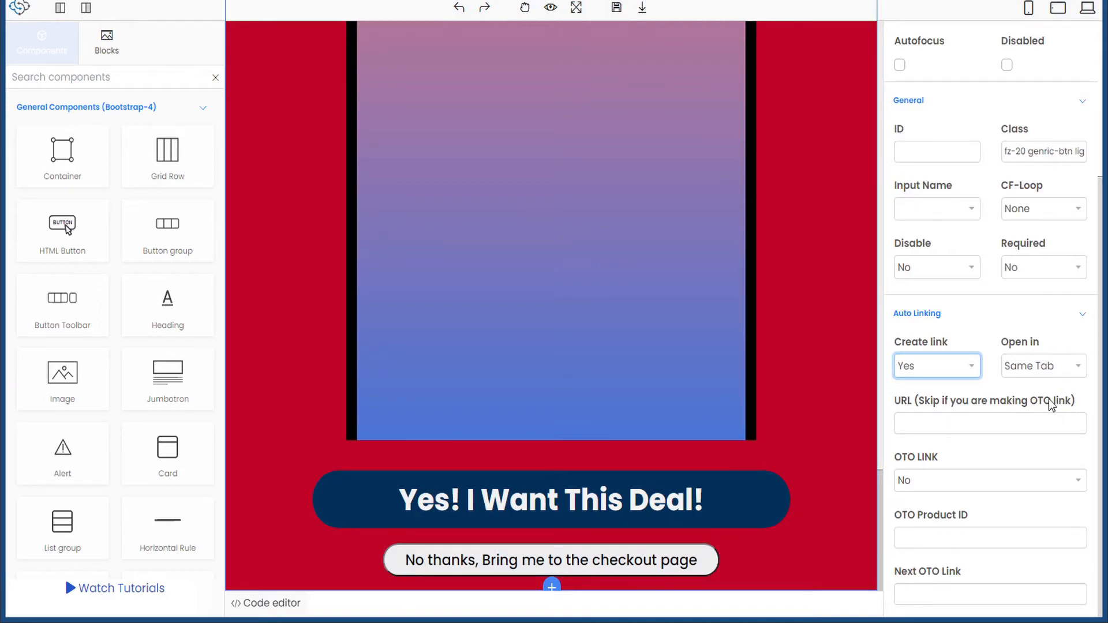
# - Make it an OTO Exit Link with the checkout URL as Next OTO Link, and save
pyautogui.click(935, 488)
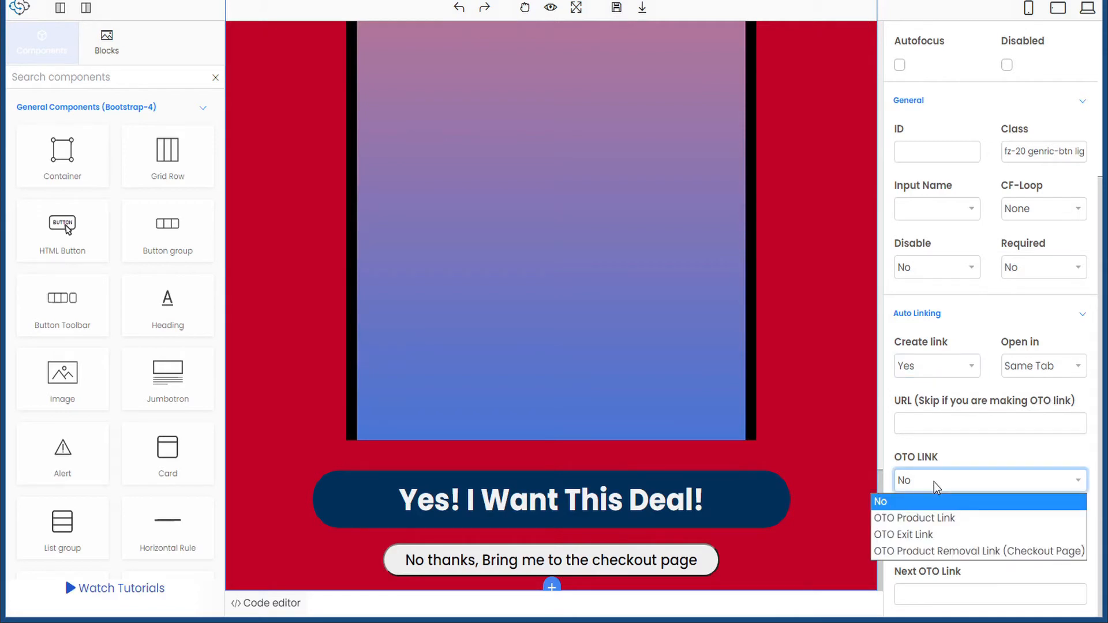
pyautogui.click(930, 536)
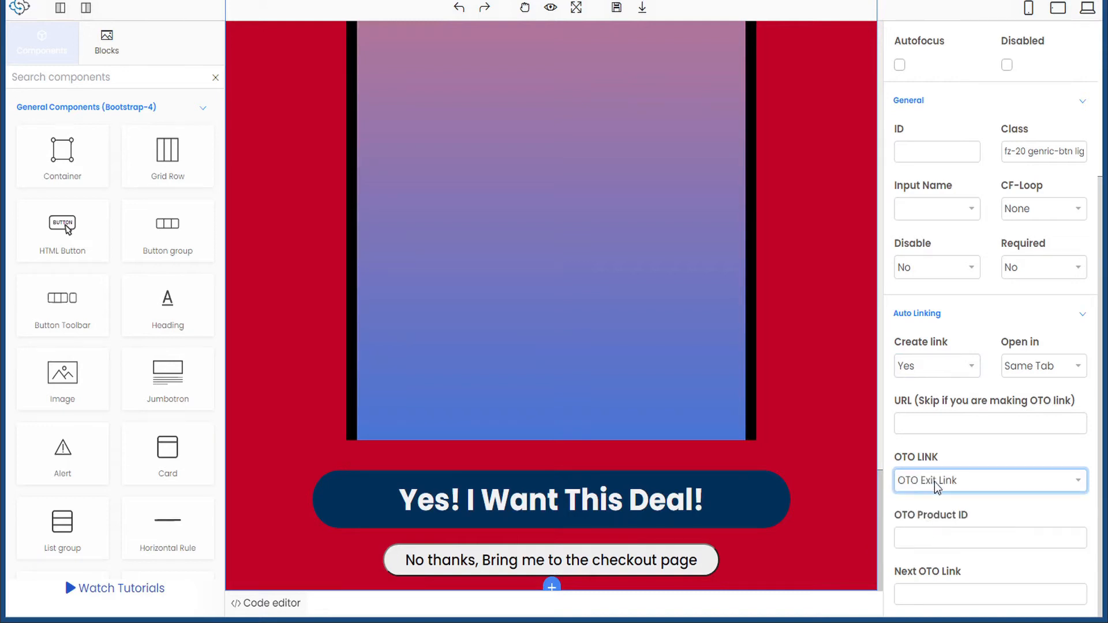
pyautogui.click(939, 541)
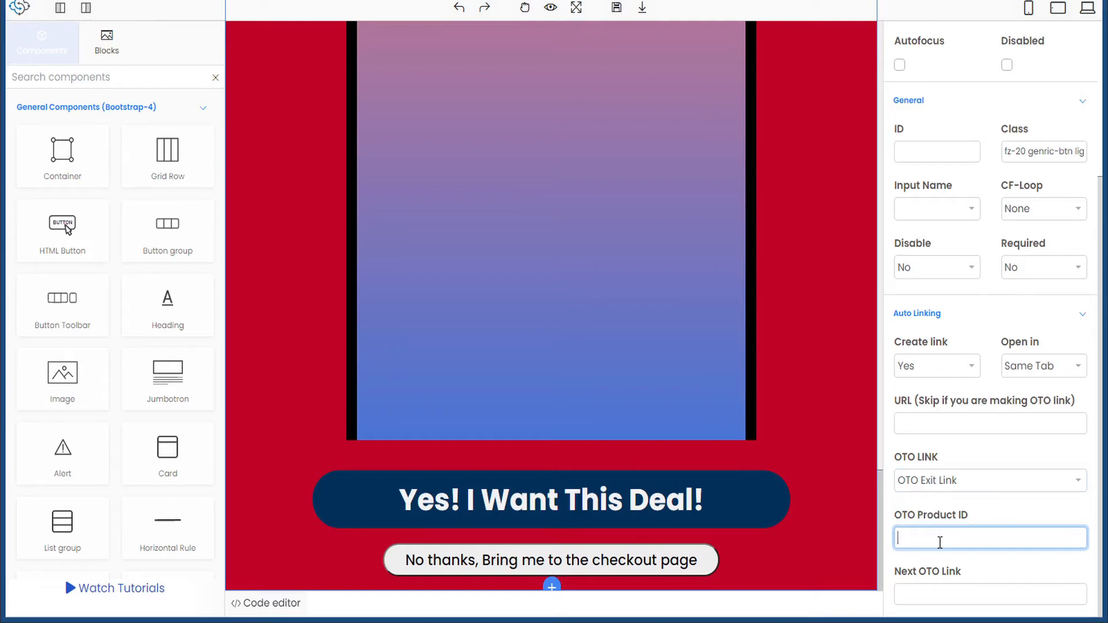
pyautogui.click(941, 592)
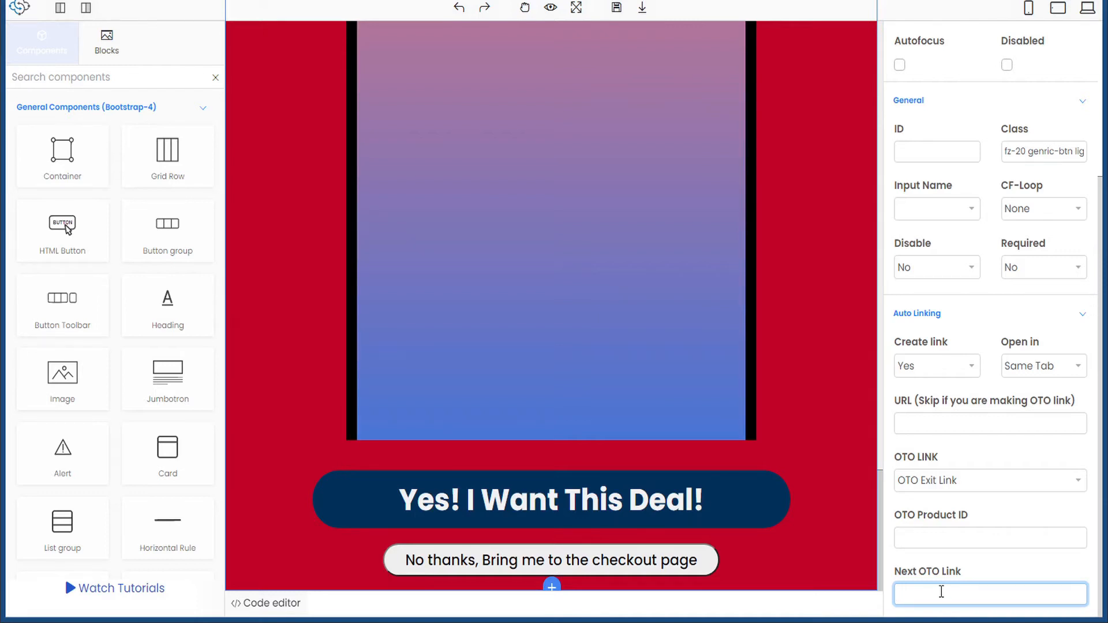
pyautogui.hotkey('ctrl', 'v')
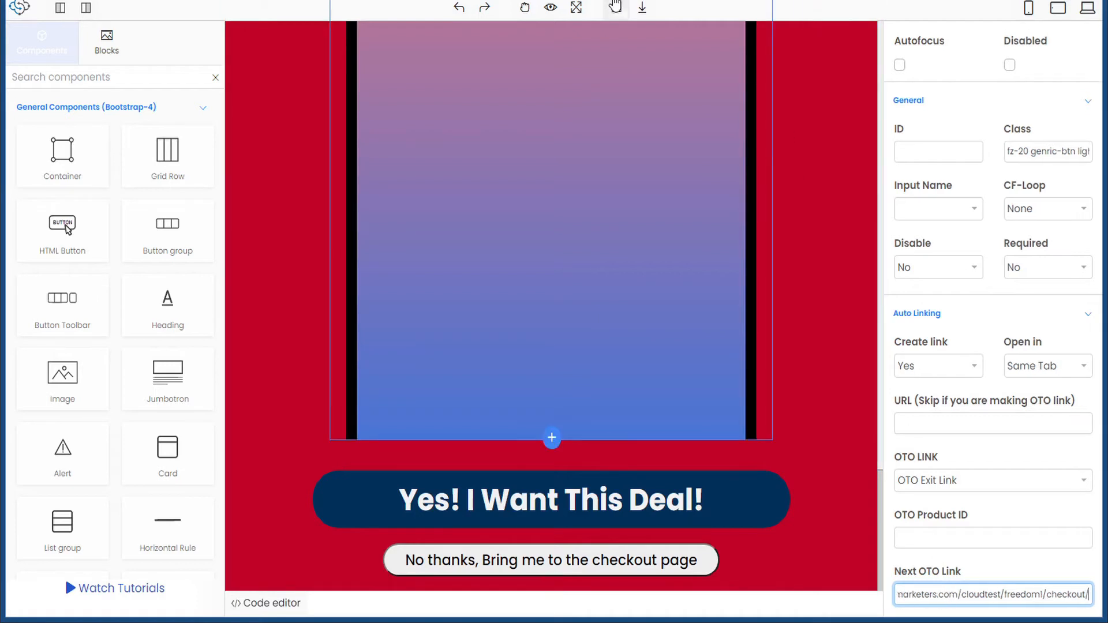
pyautogui.click(617, 11)
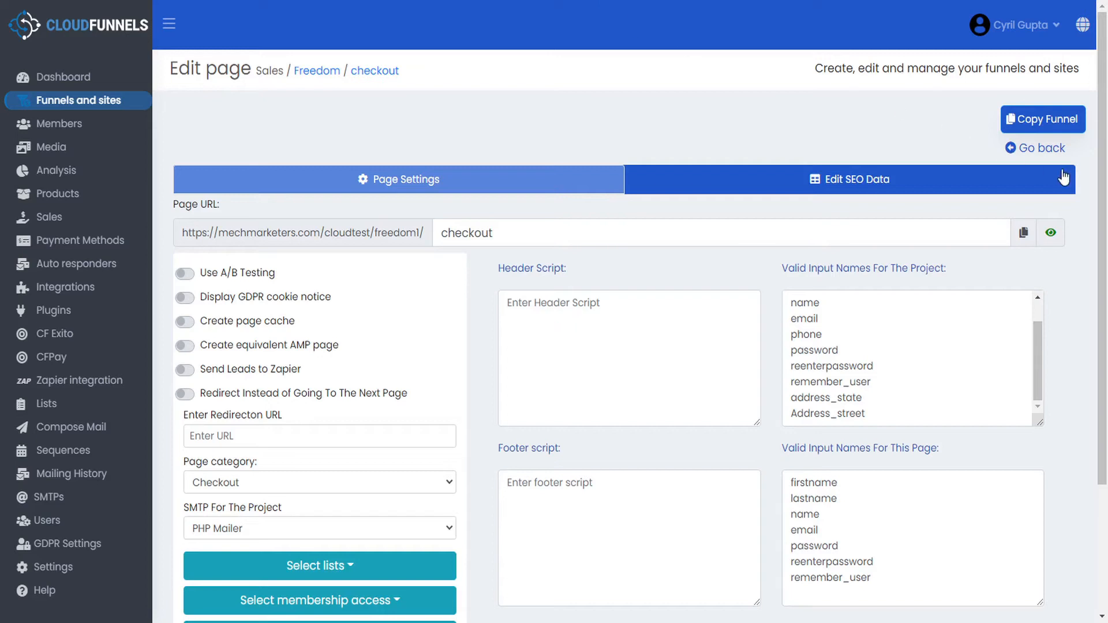
# - Return to the Freedom funnel, preview the Checkout page, and open Help in a new tab
pyautogui.click(1044, 150)
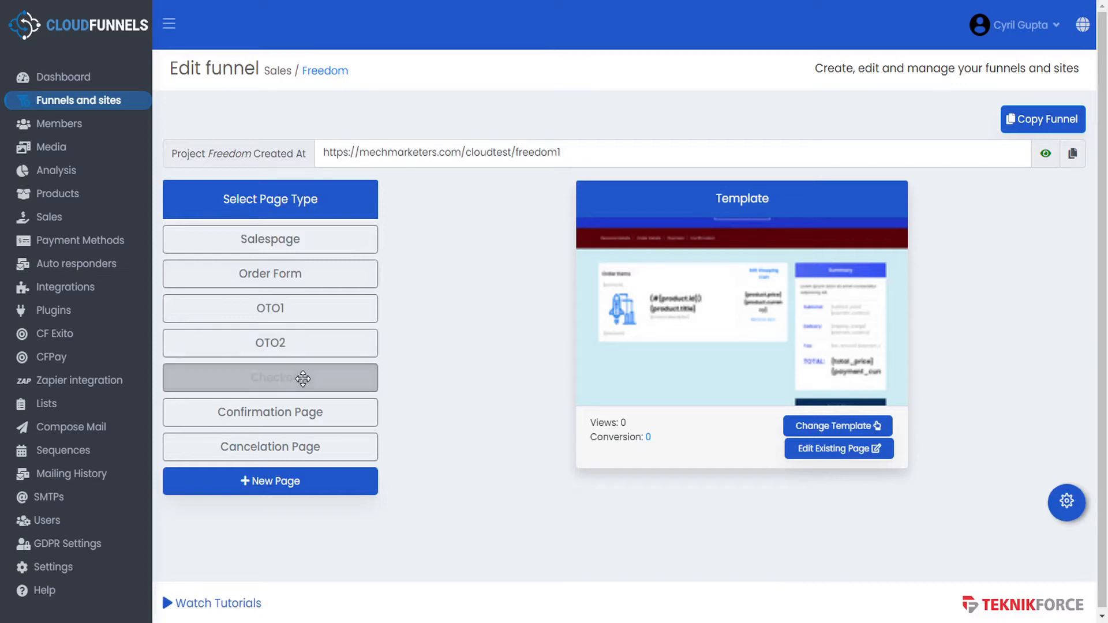
pyautogui.click(852, 449)
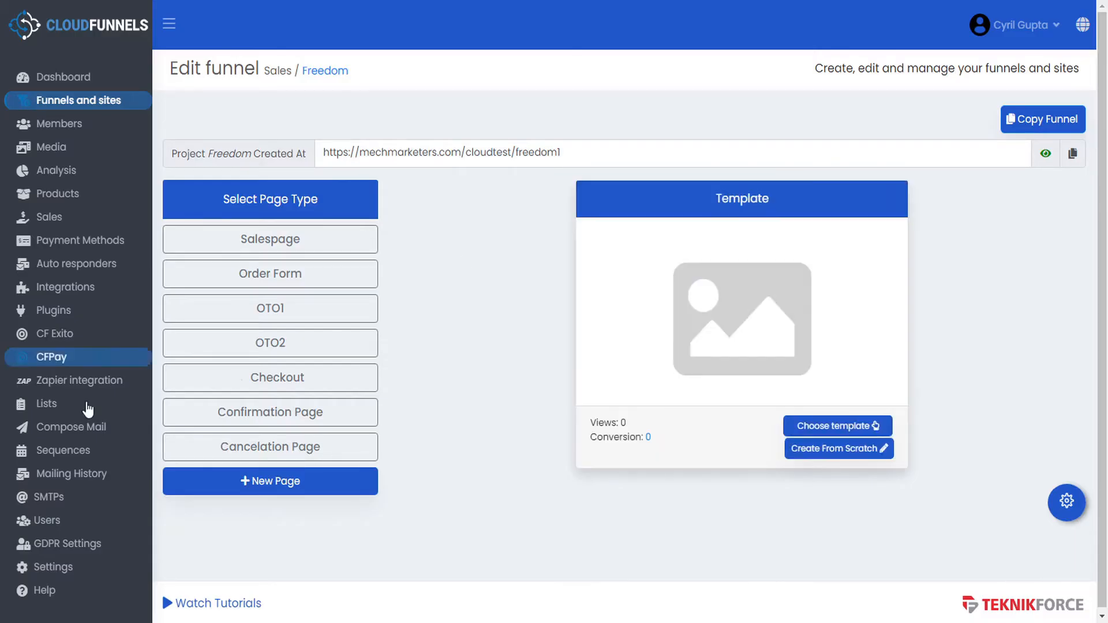
pyautogui.rightClick(43, 586)
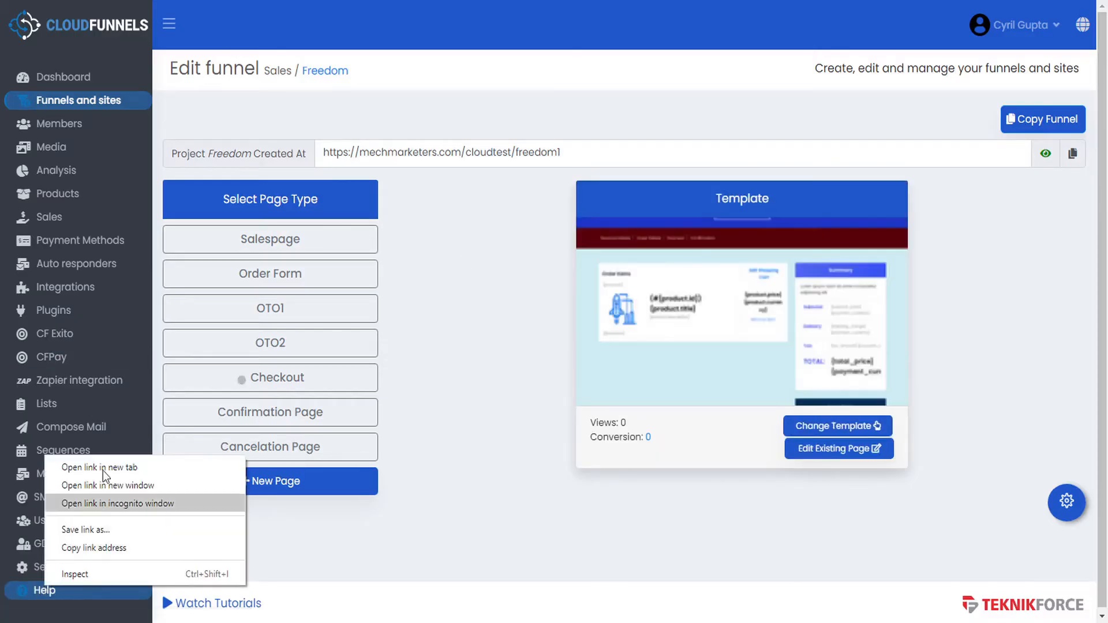
pyautogui.click(120, 467)
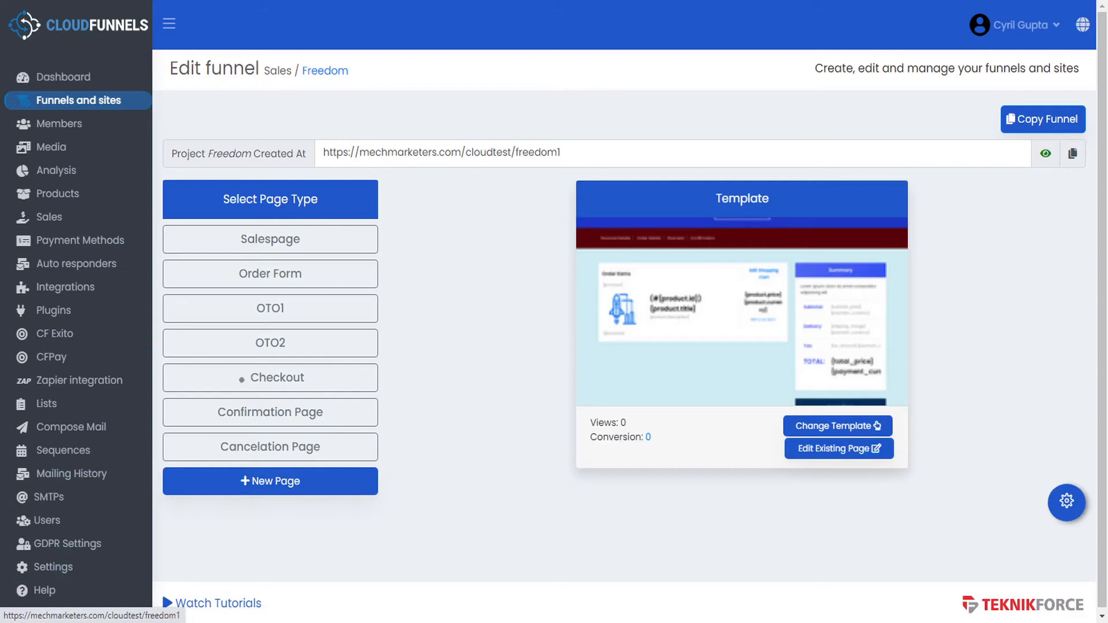
# - On the Help page, highlight the {products} and {/products} loop tags and the product fields between them
pyautogui.hotkey('ctrl', 'Tab')
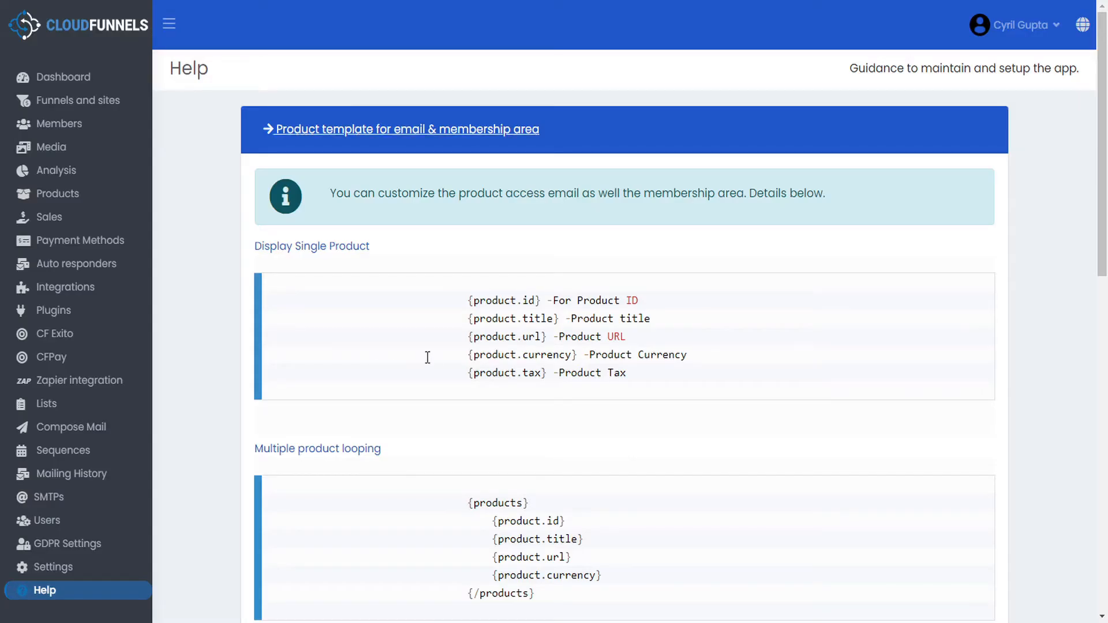
pyautogui.scroll(-3, 435, 343)
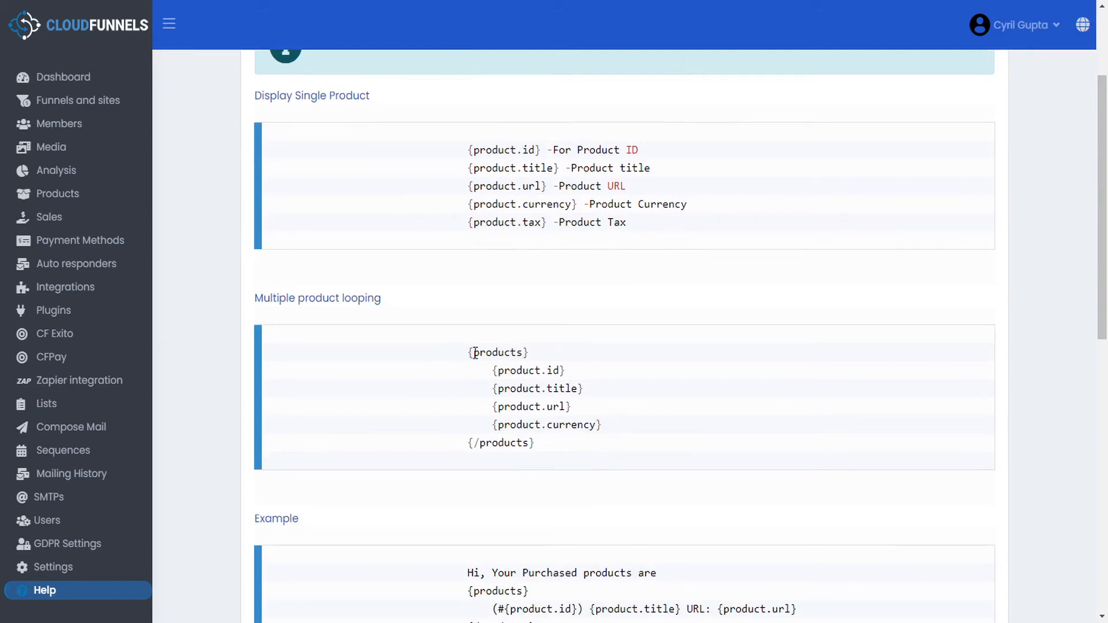
pyautogui.moveTo(470, 354); pyautogui.dragTo(530, 353)
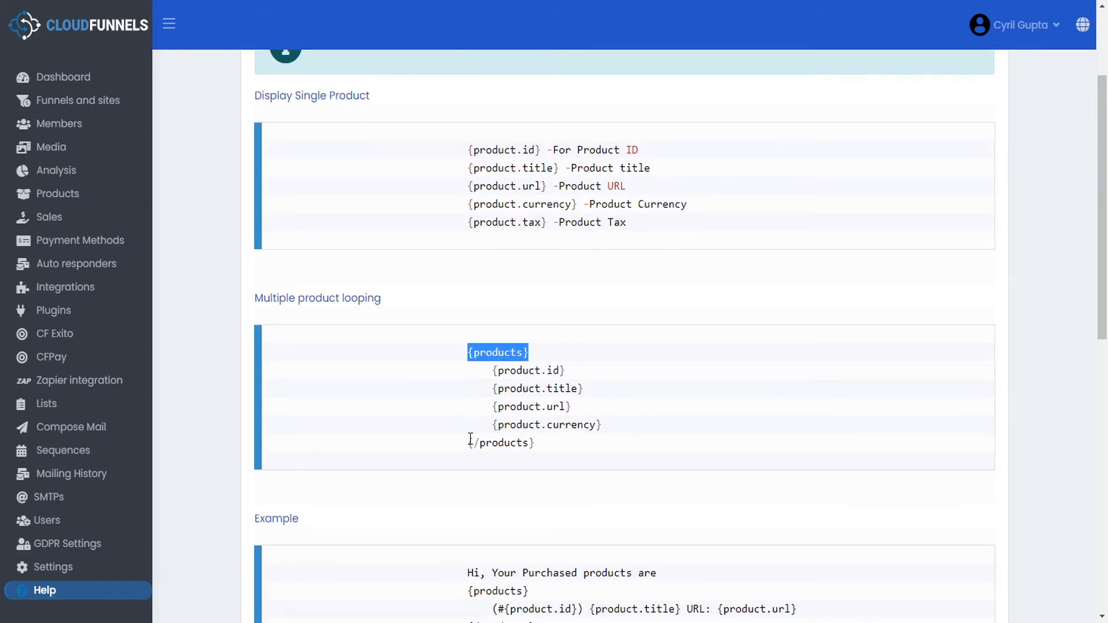
pyautogui.moveTo(470, 442); pyautogui.dragTo(530, 451)
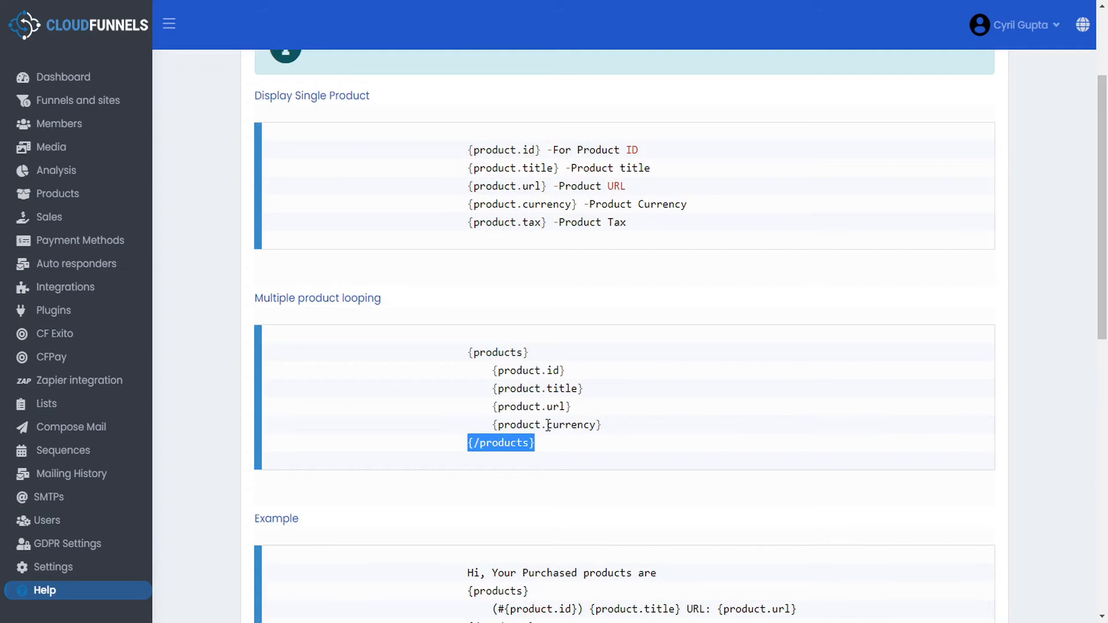
pyautogui.moveTo(493, 370); pyautogui.dragTo(605, 424)
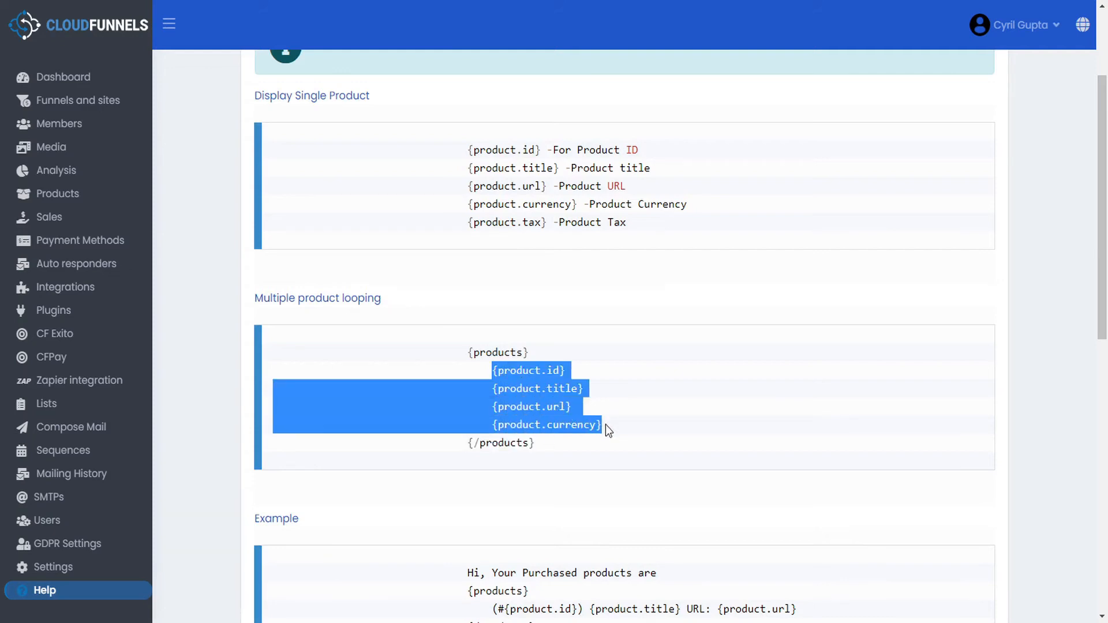
pyautogui.click(553, 420)
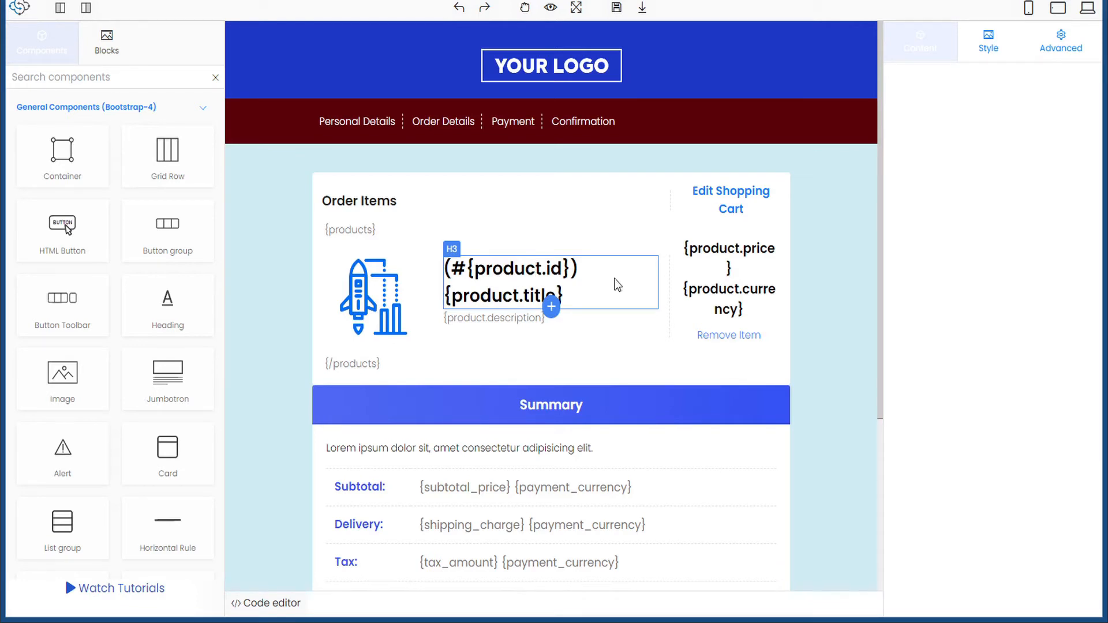
# - Review the looping example's repeated product line on the Help page
pyautogui.hotkey('ctrl', 'Tab')
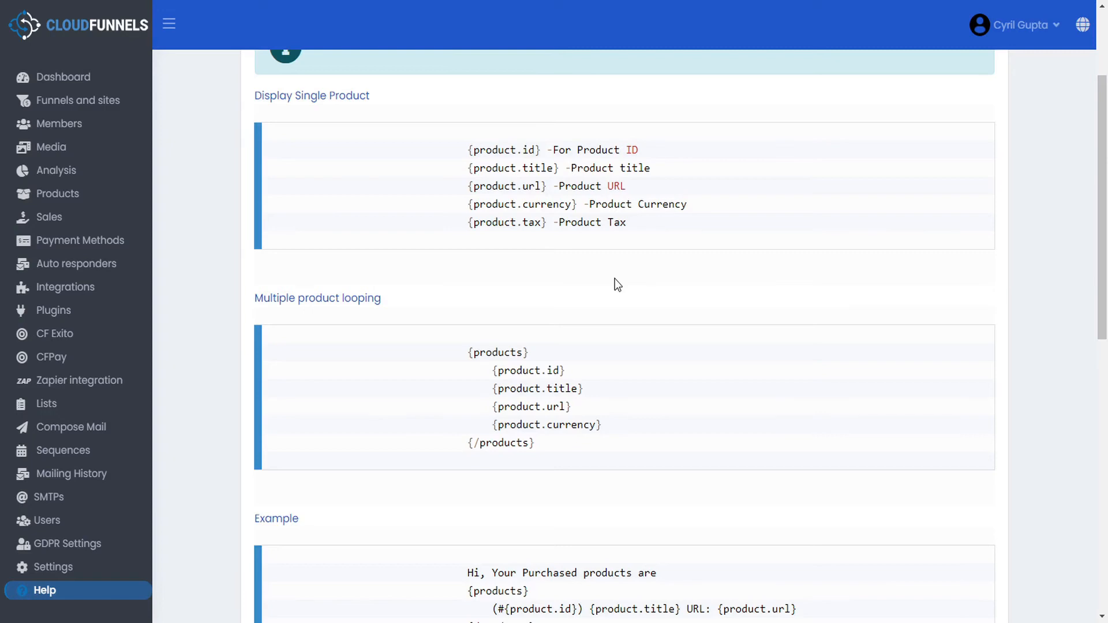
pyautogui.scroll(-4, 615, 278)
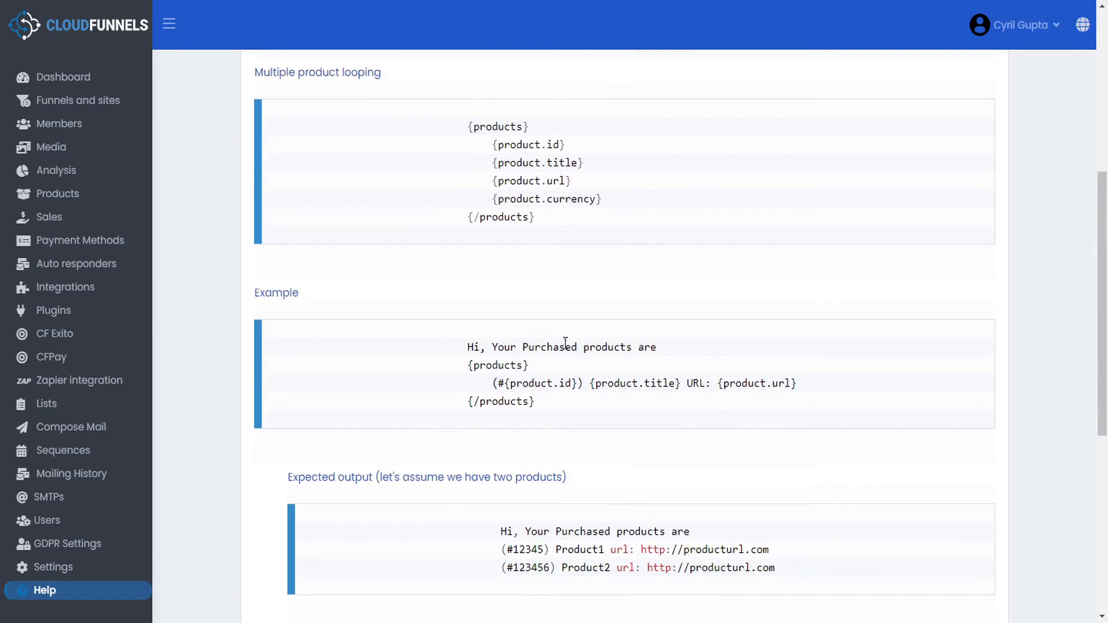
pyautogui.moveTo(461, 366); pyautogui.dragTo(768, 378)
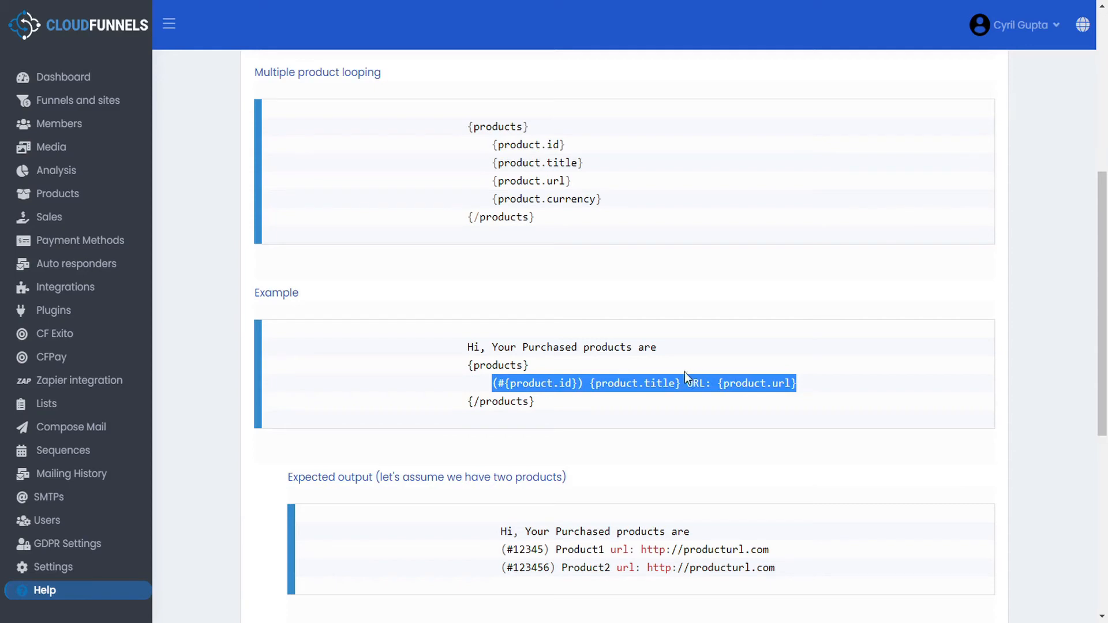
pyautogui.scroll(-4, 599, 397)
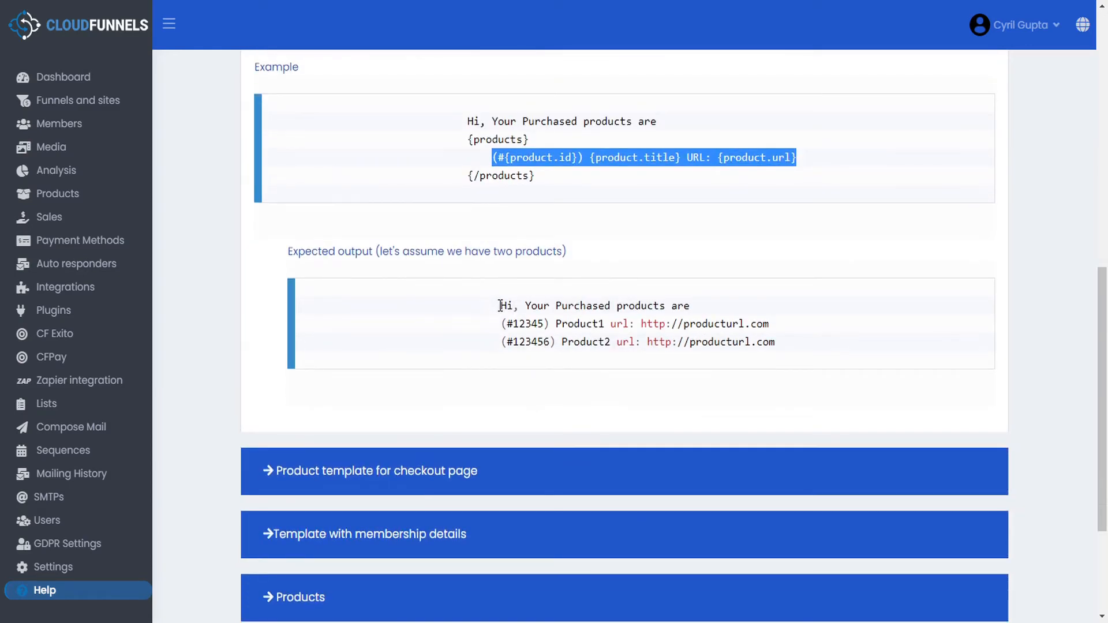
pyautogui.click(502, 306)
# - Study the expected output's greeting and product lines (ID 12345, Product1, producturl), then return to the editor
pyautogui.moveTo(503, 306); pyautogui.dragTo(676, 303)
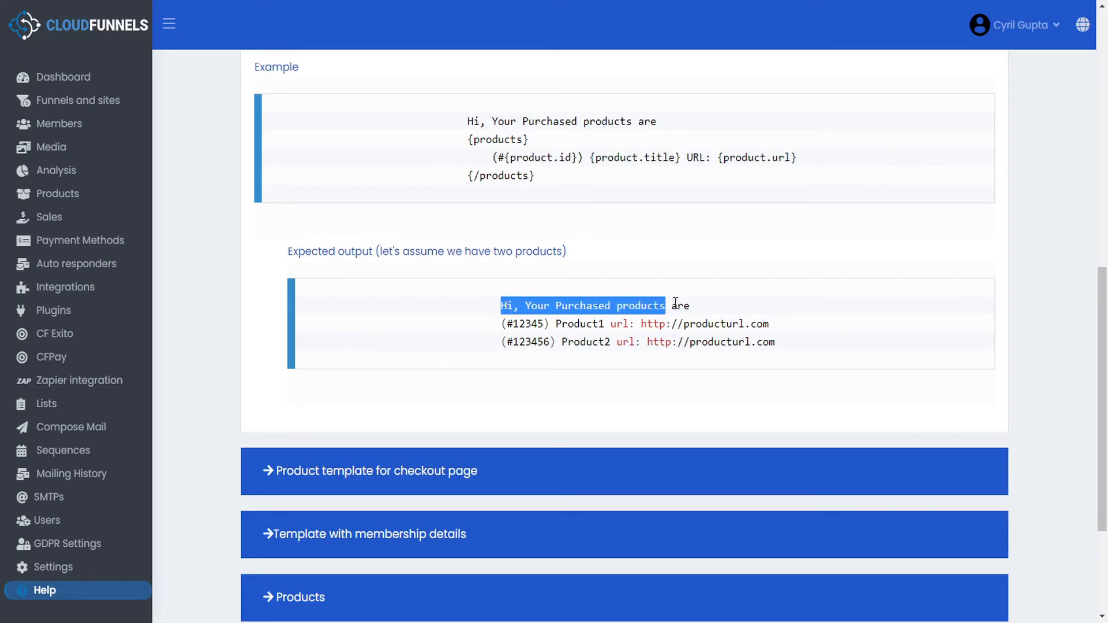
pyautogui.moveTo(491, 324); pyautogui.dragTo(772, 323)
pyautogui.moveTo(495, 341); pyautogui.dragTo(778, 338)
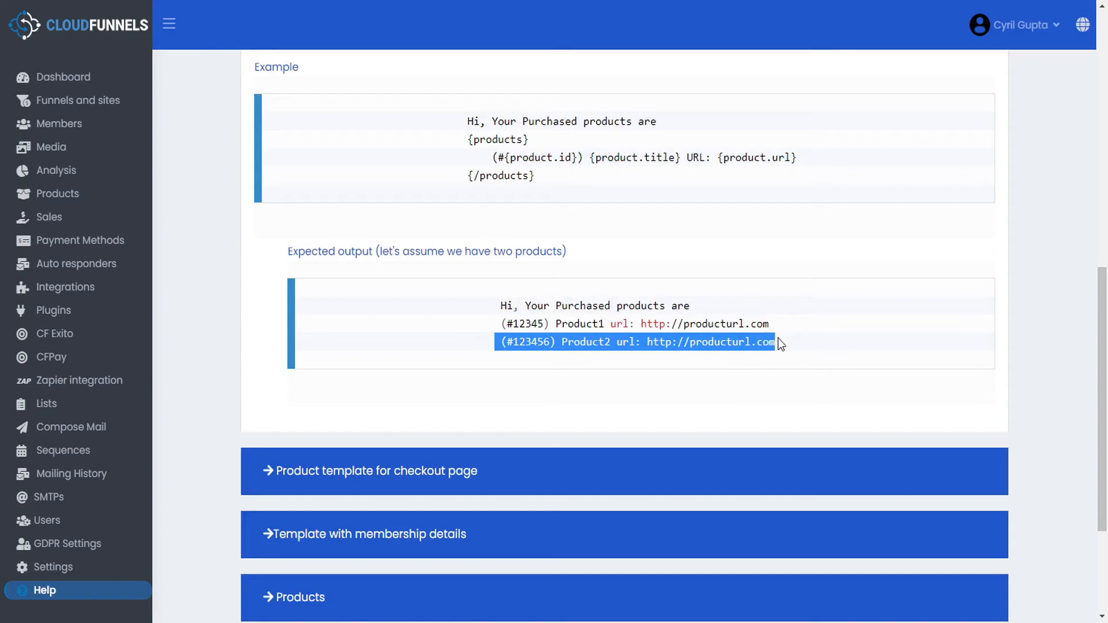
pyautogui.click(533, 327)
pyautogui.doubleClick(534, 326)
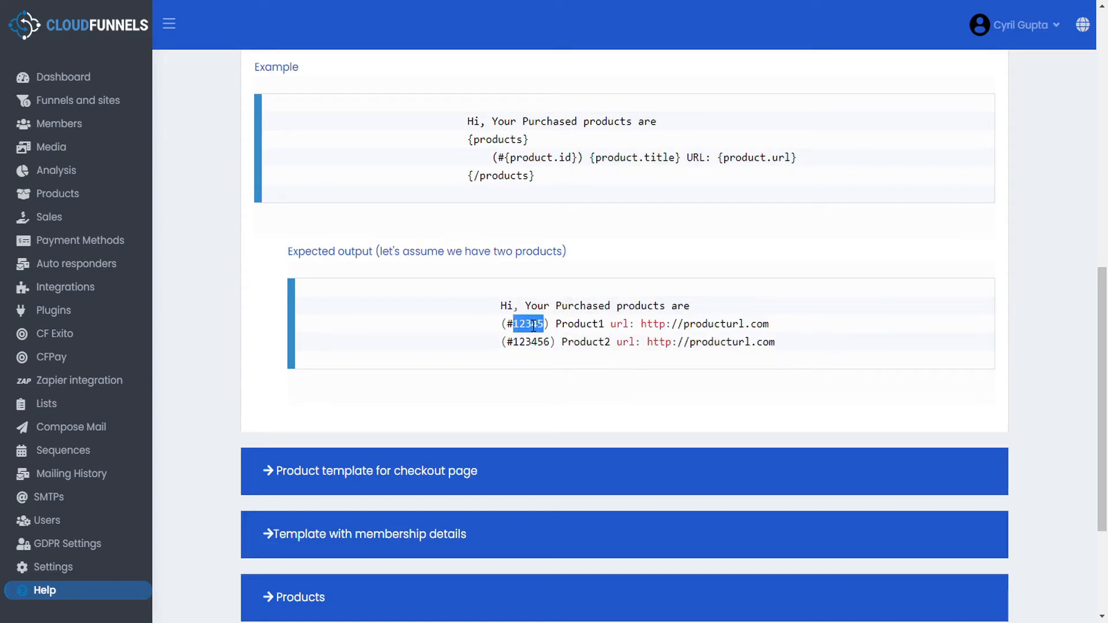
pyautogui.doubleClick(589, 326)
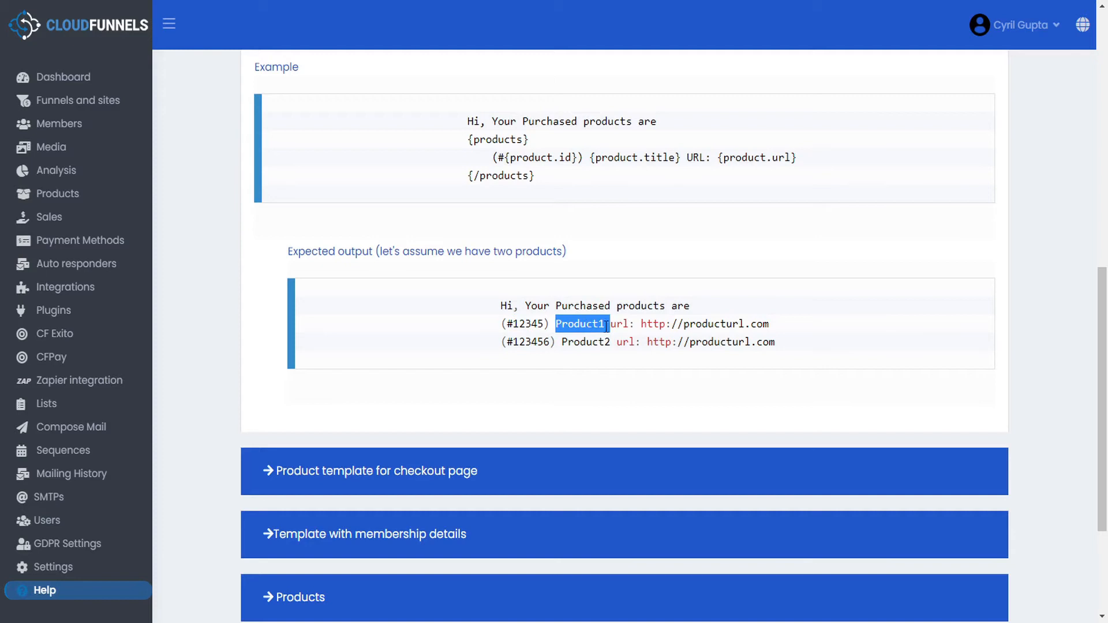
pyautogui.doubleClick(702, 327)
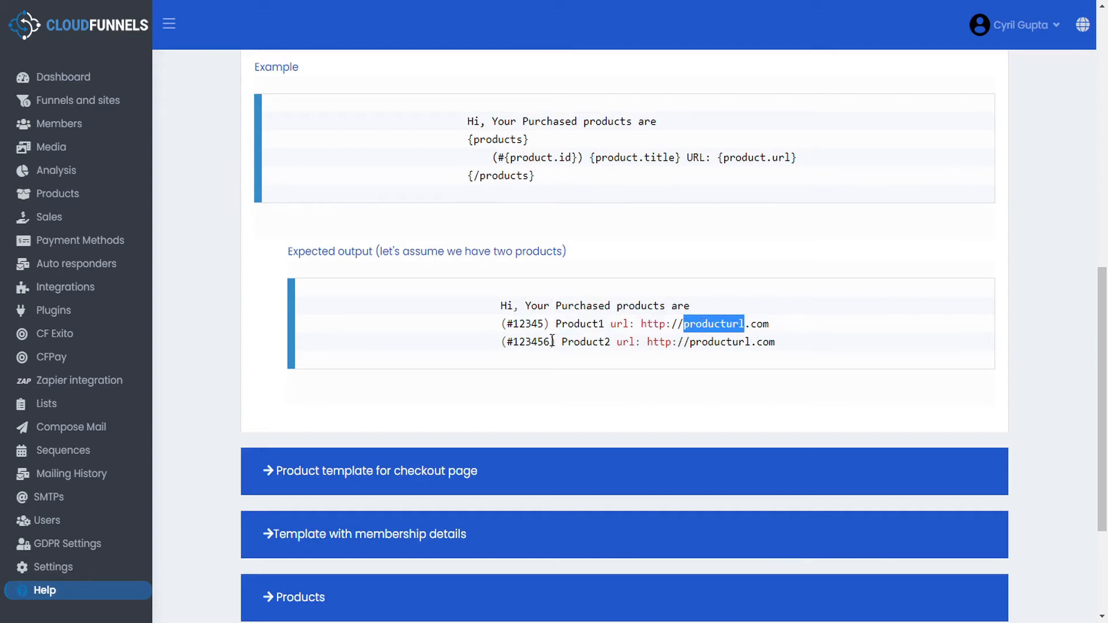
pyautogui.hotkey('alt', 'Tab')
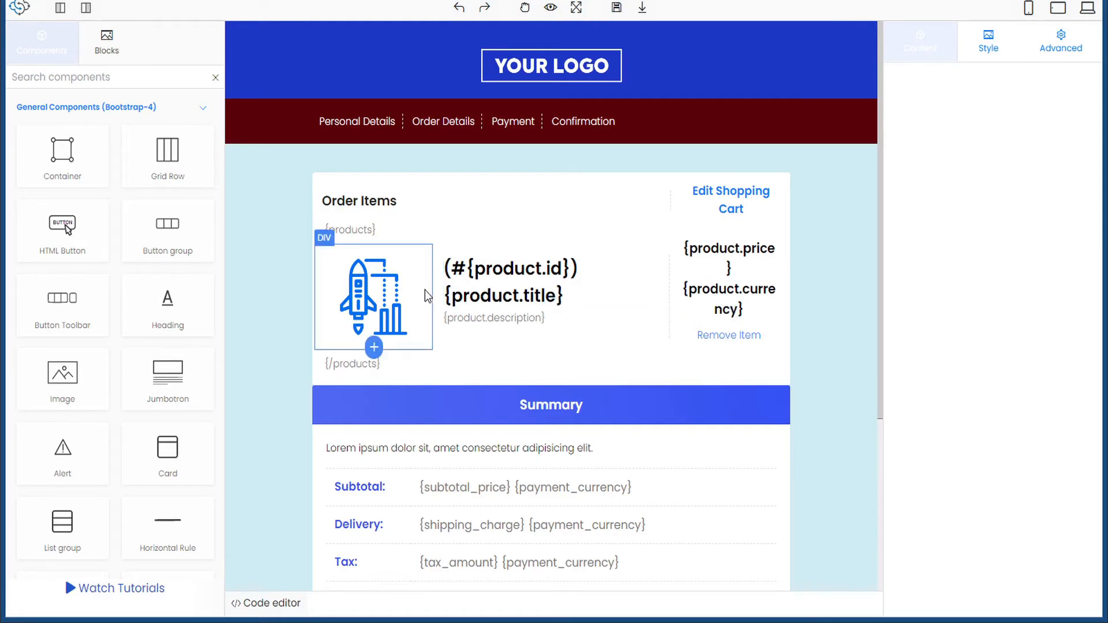
# - Set the Remove Item link to Create link Yes with OTO Product Removal Link (Checkout Page)
pyautogui.click(749, 342)
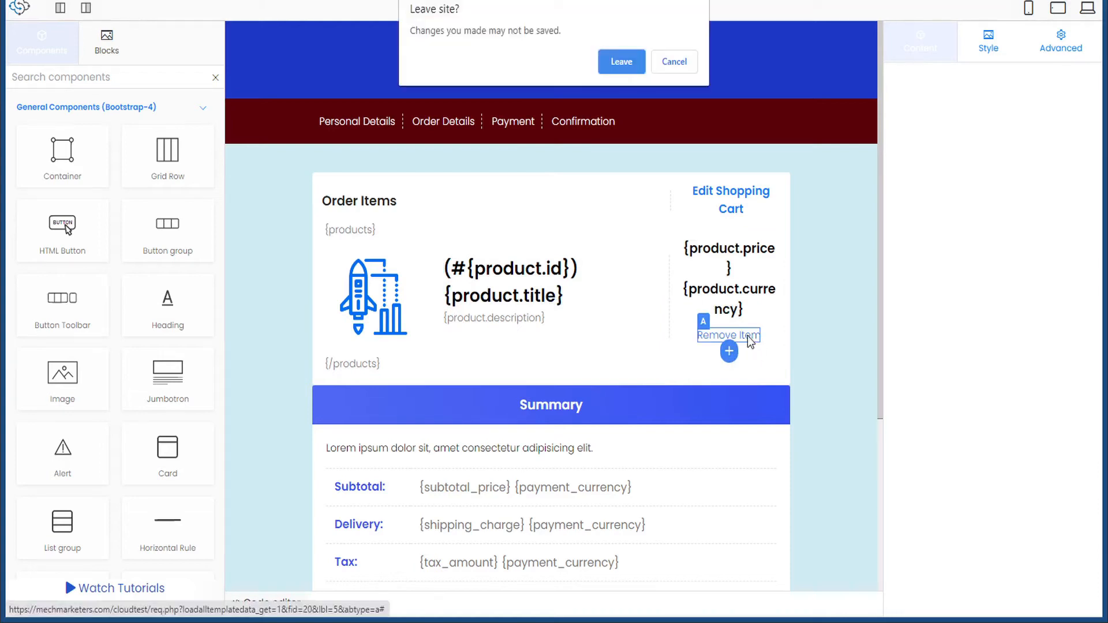
pyautogui.click(674, 61)
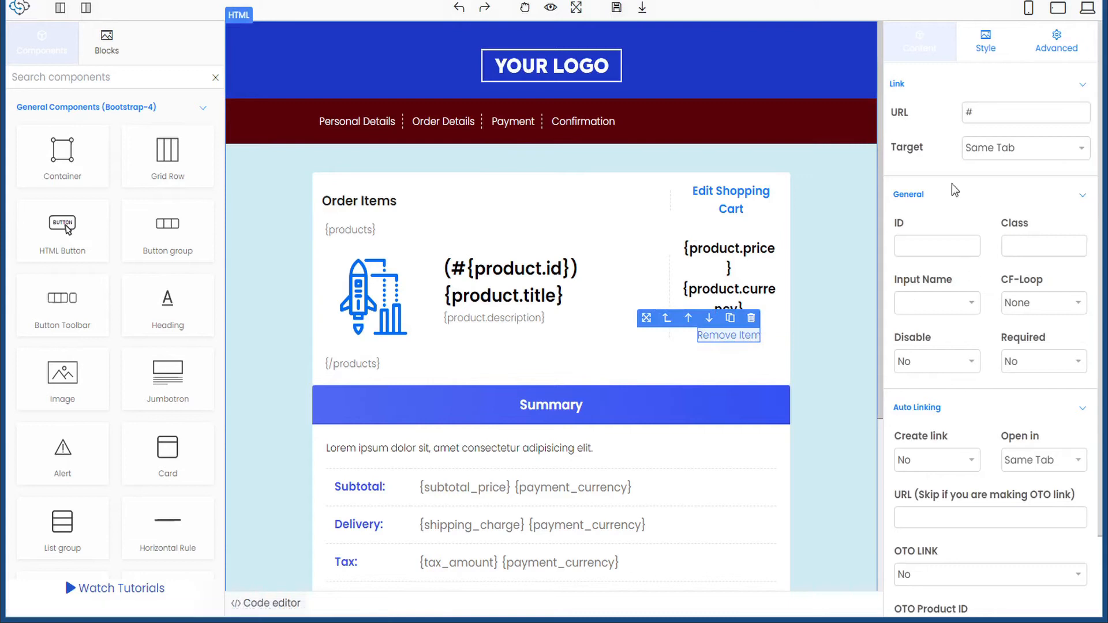
pyautogui.scroll(-2, 980, 333)
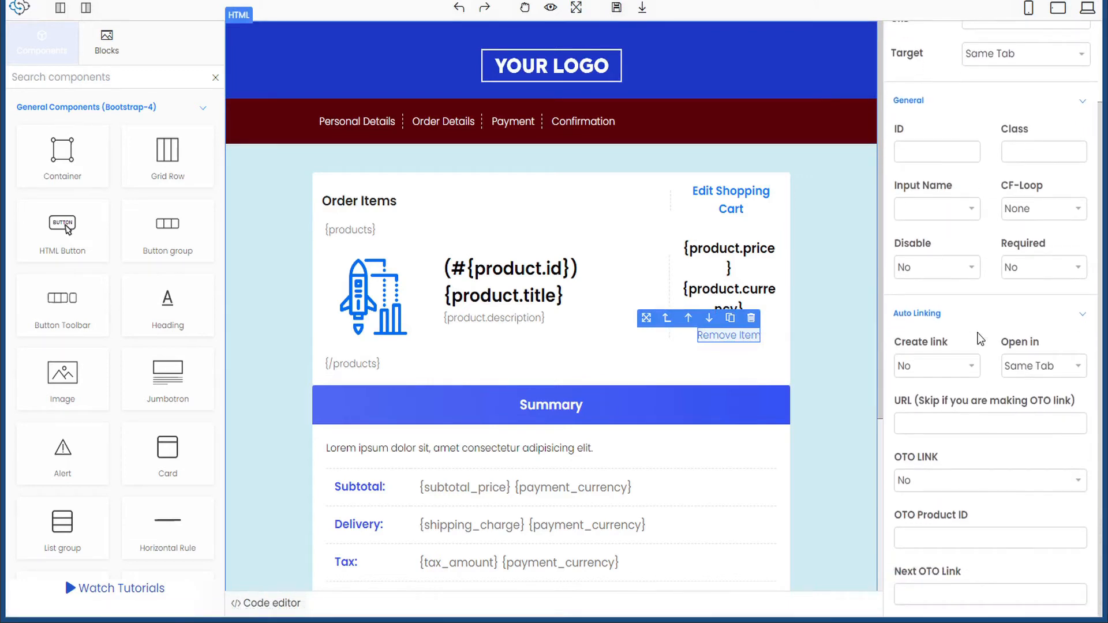
pyautogui.click(972, 368)
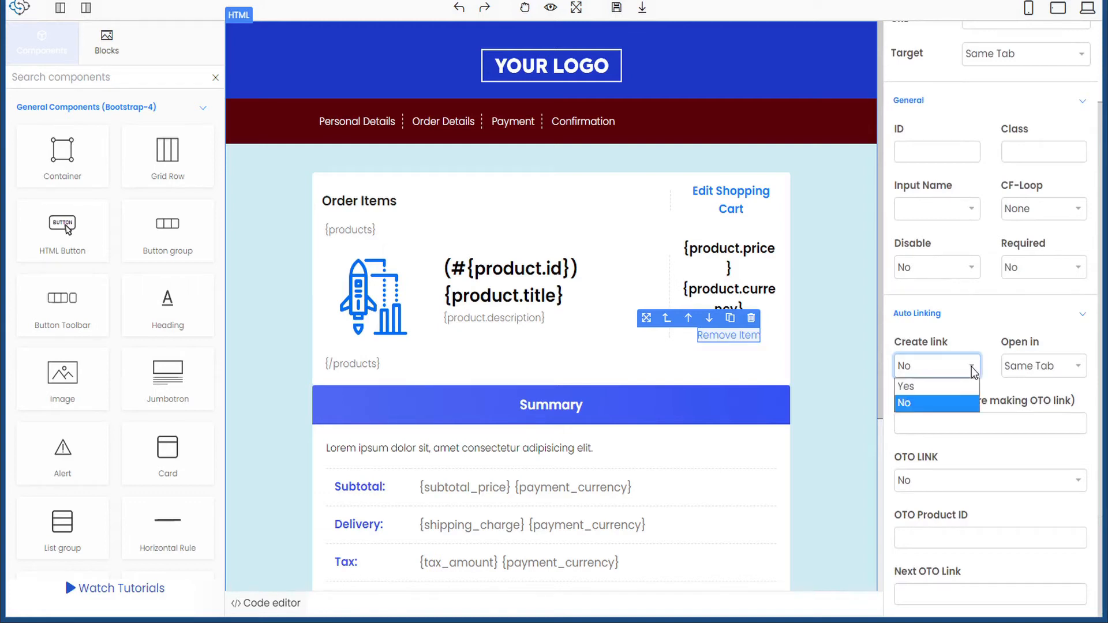
pyautogui.click(937, 386)
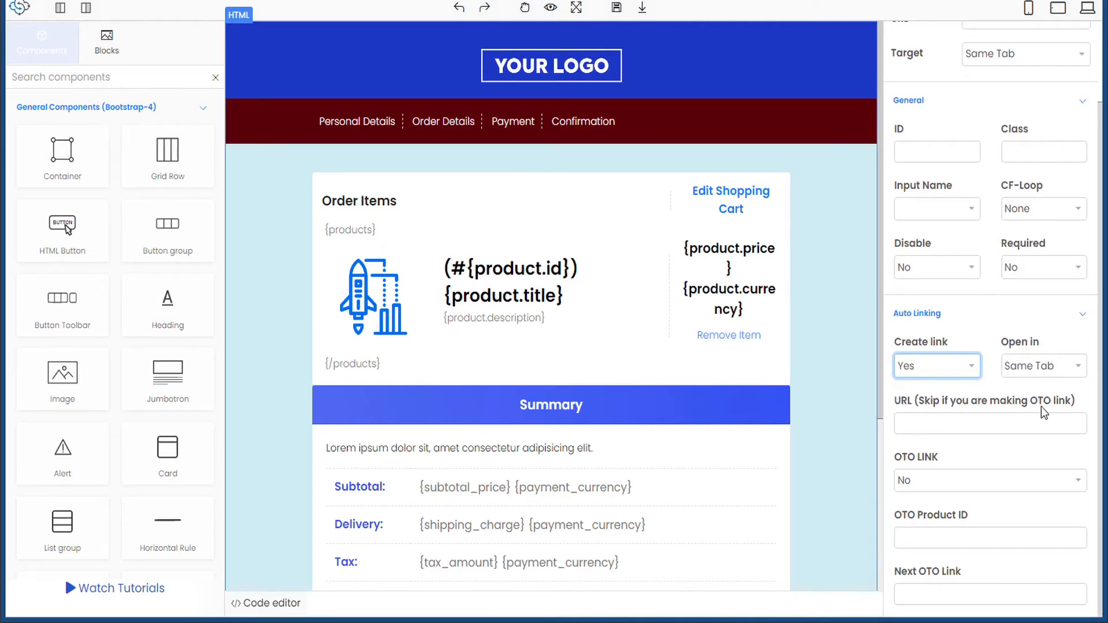
pyautogui.click(916, 482)
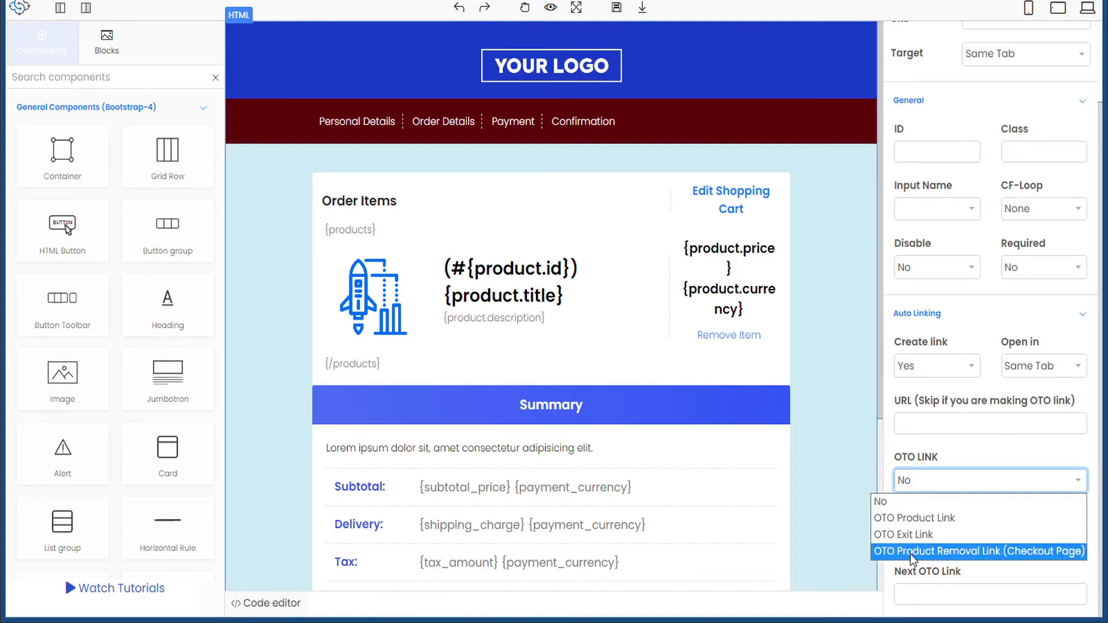
pyautogui.click(999, 552)
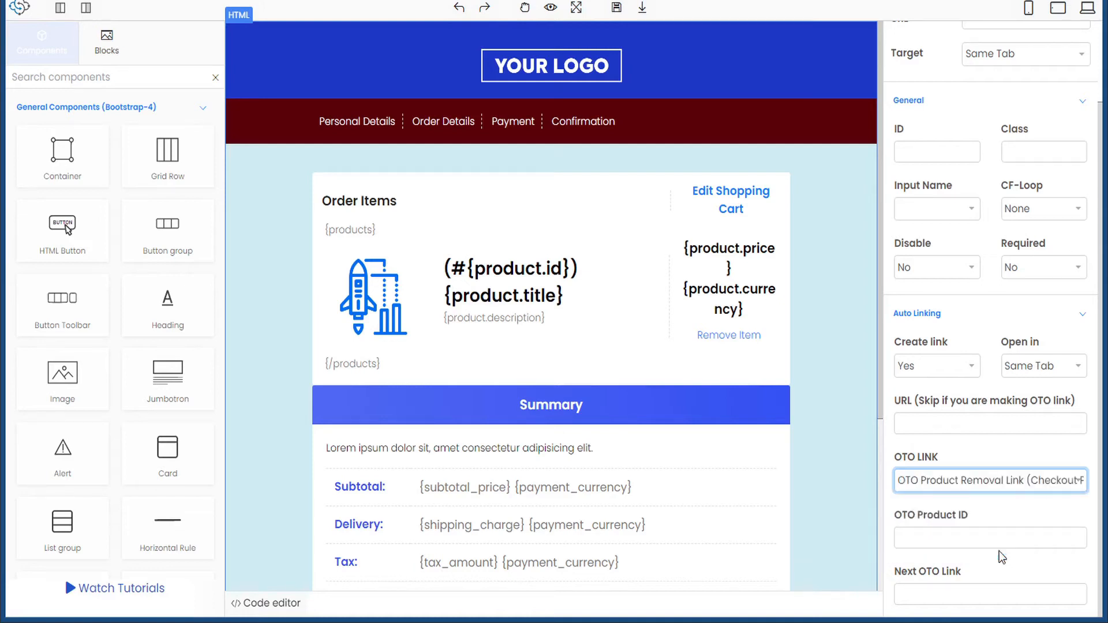
pyautogui.click(957, 538)
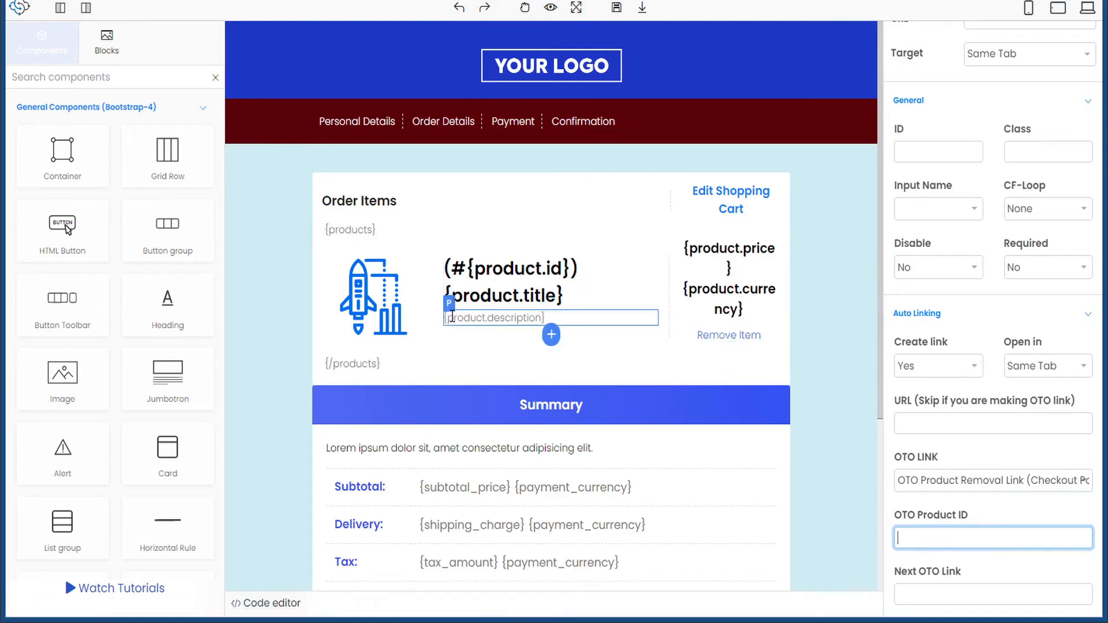
# - Check the heading's {product.id} placeholder and start the Remove Item OTO Product ID with braces
pyautogui.click(570, 269)
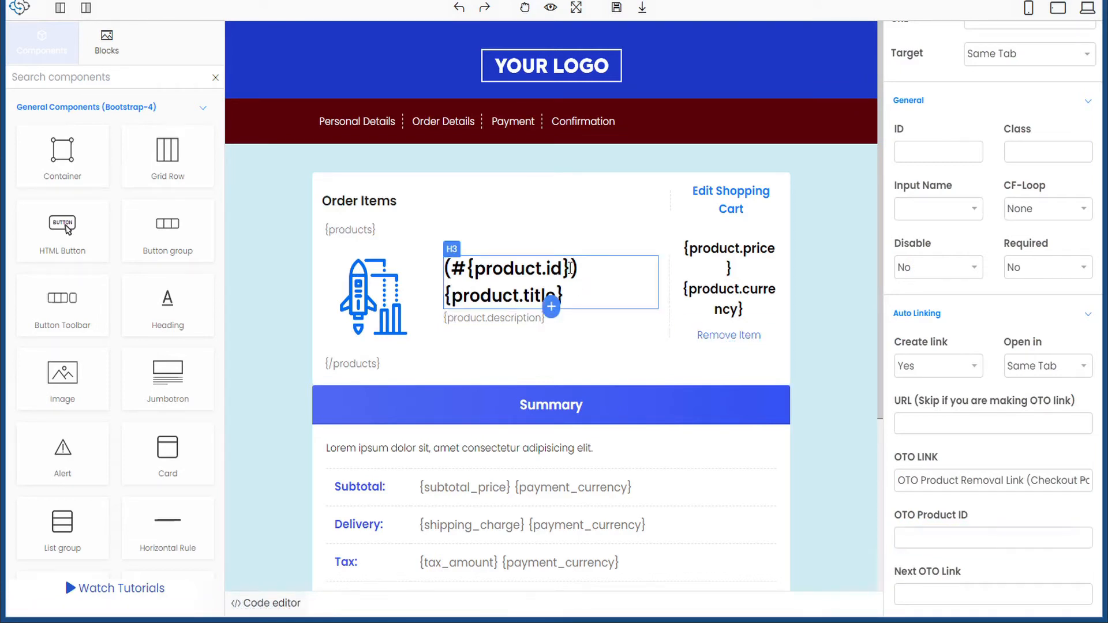
pyautogui.moveTo(570, 269); pyautogui.dragTo(467, 269)
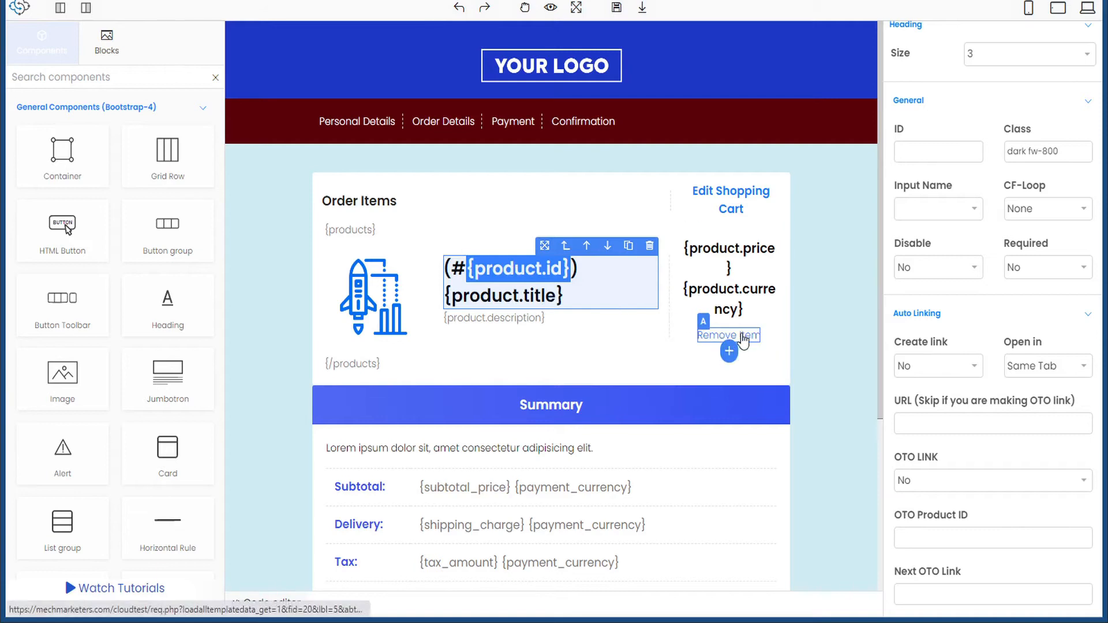
pyautogui.click(743, 337)
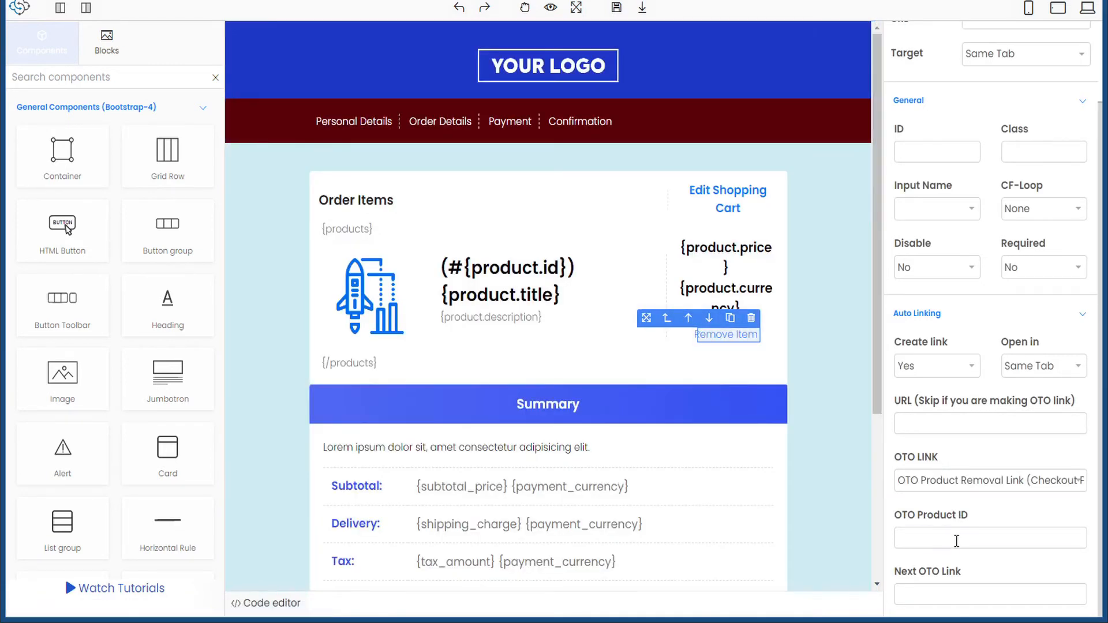
pyautogui.click(956, 537)
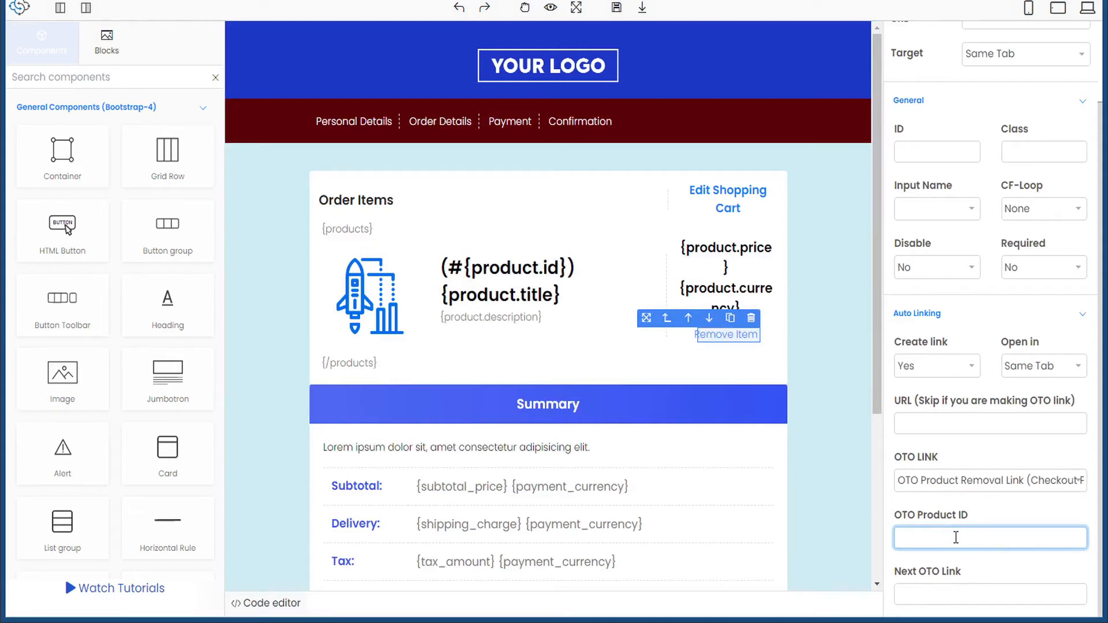
pyautogui.write('{}')
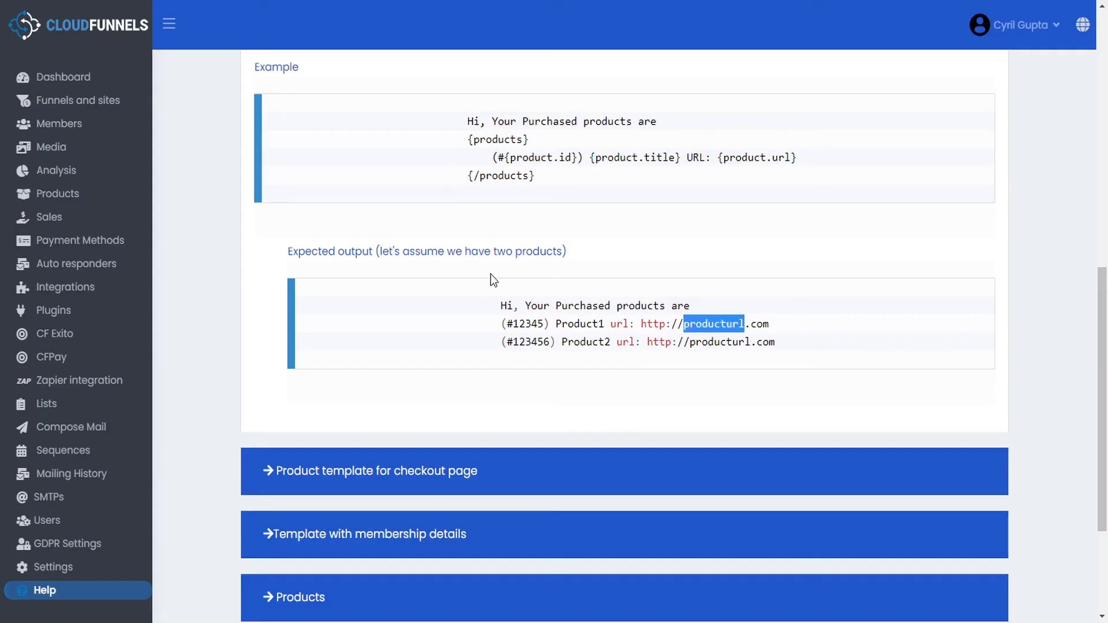
# - Complete the OTO Product ID as {product.id}, then return to the product template help
pyautogui.scroll(3, 558, 217)
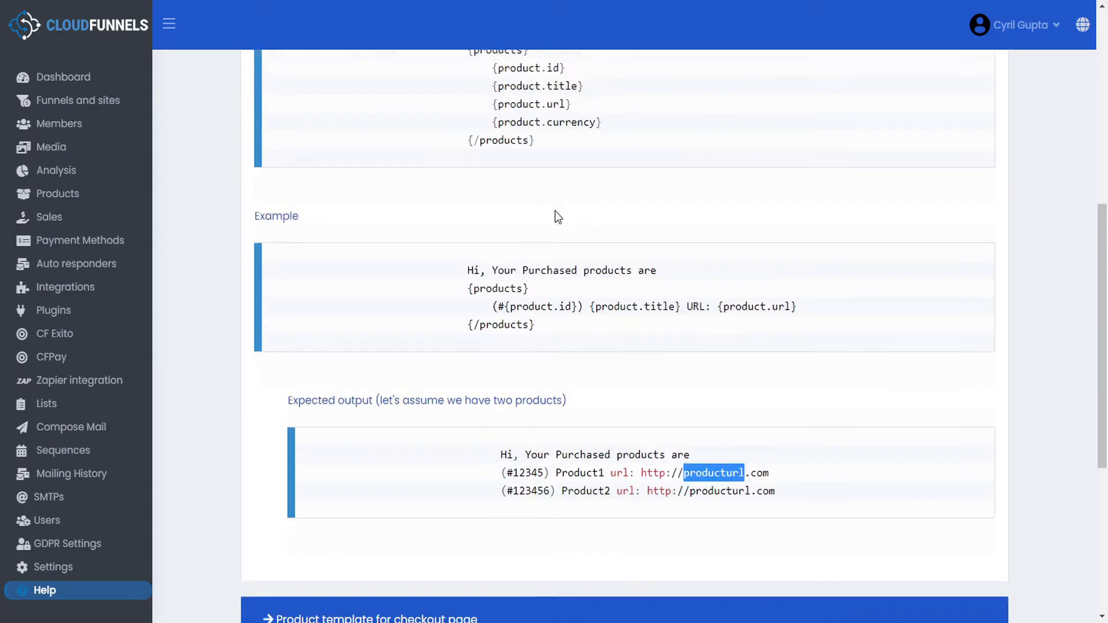
pyautogui.scroll(4, 558, 218)
pyautogui.moveTo(577, 314); pyautogui.dragTo(574, 284)
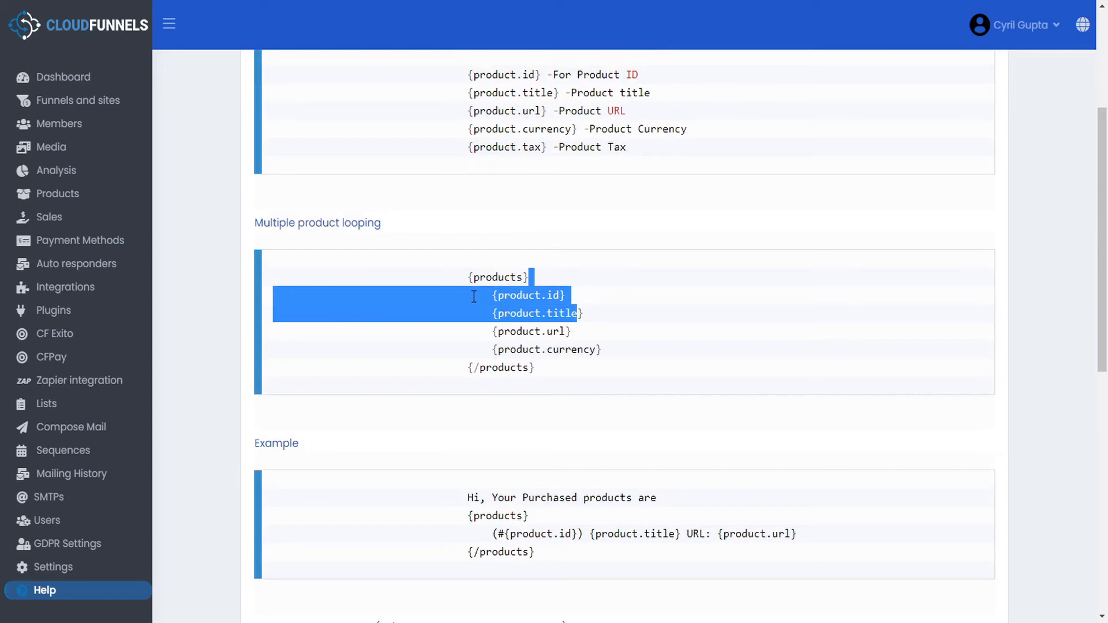
pyautogui.hotkey('alt', 'Tab')
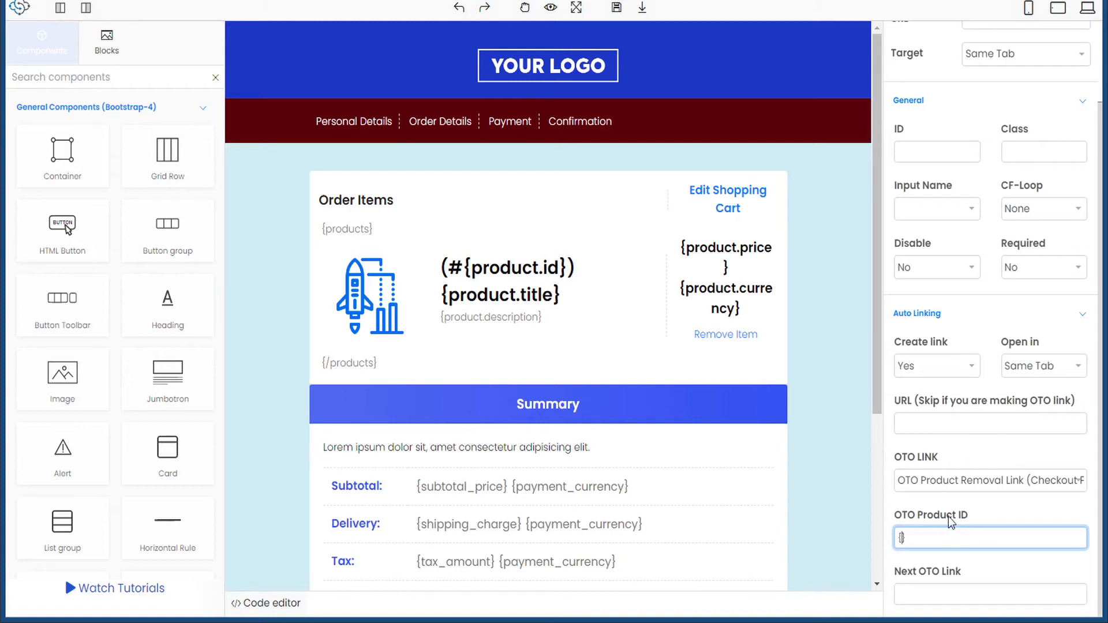
pyautogui.write('product.id')
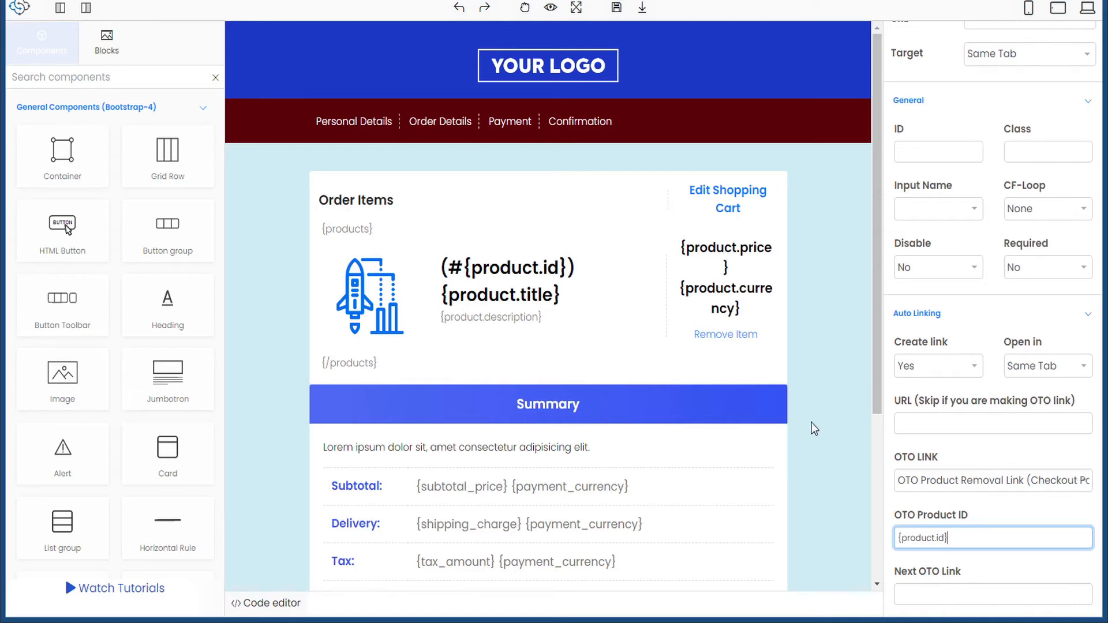
pyautogui.scroll(-3, 812, 428)
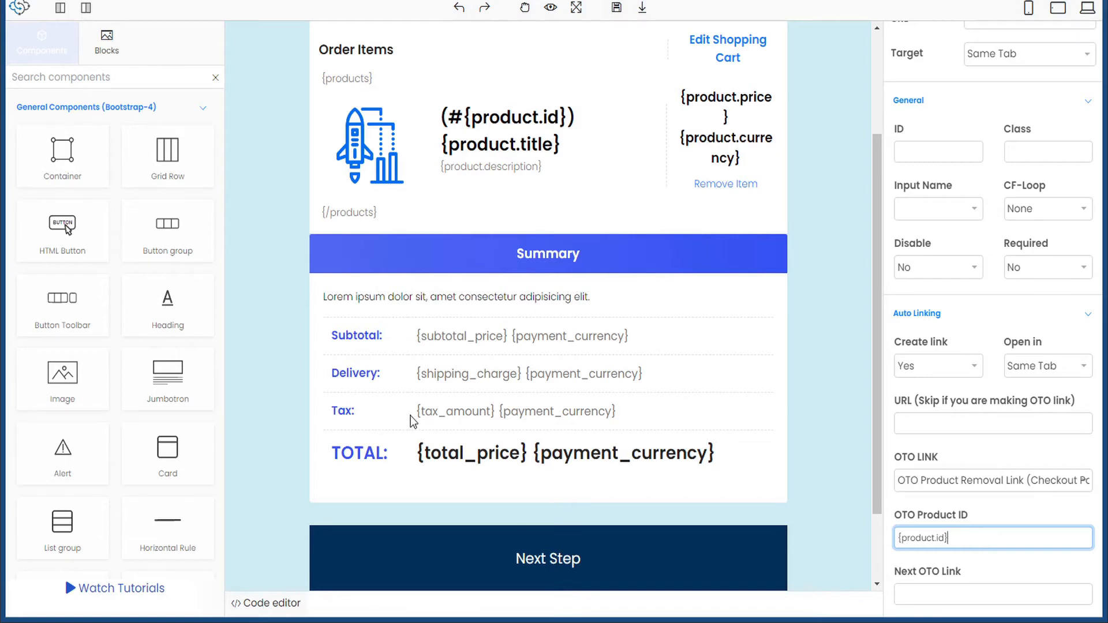
pyautogui.hotkey('alt', 'Tab')
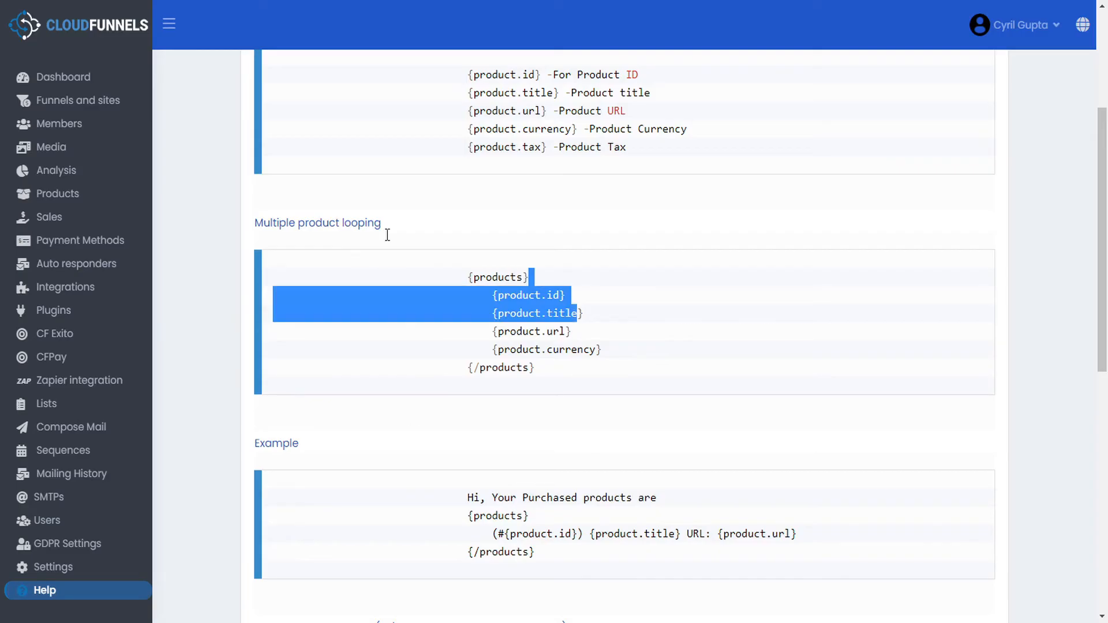
# - Expand the 'Product template for checkout page' help section, then save the checkout page
pyautogui.scroll(4, 420, 240)
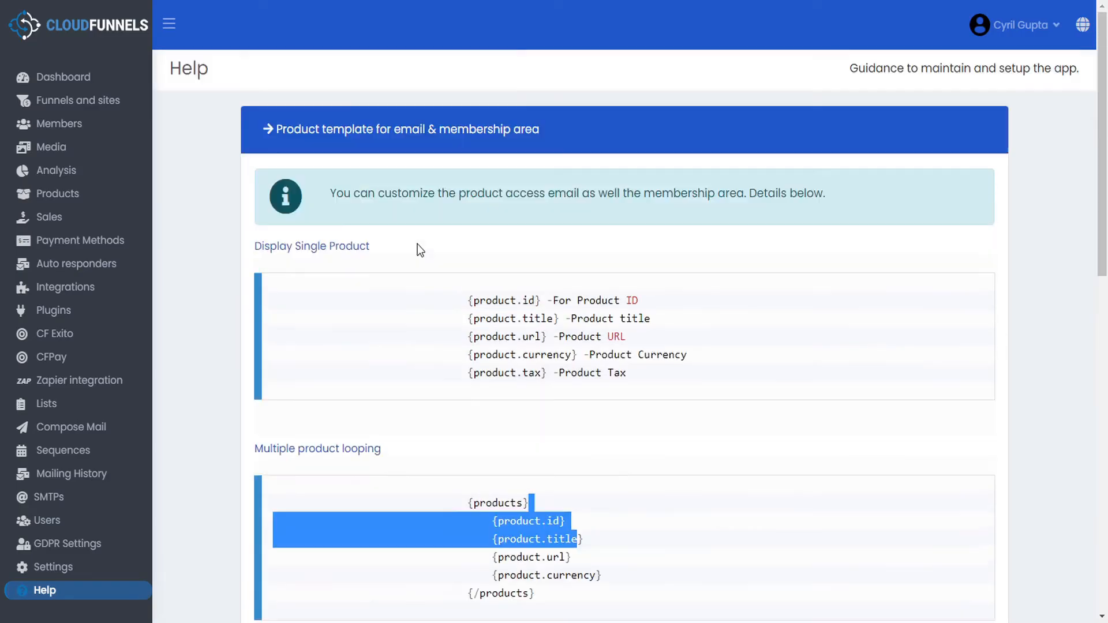
pyautogui.click(267, 127)
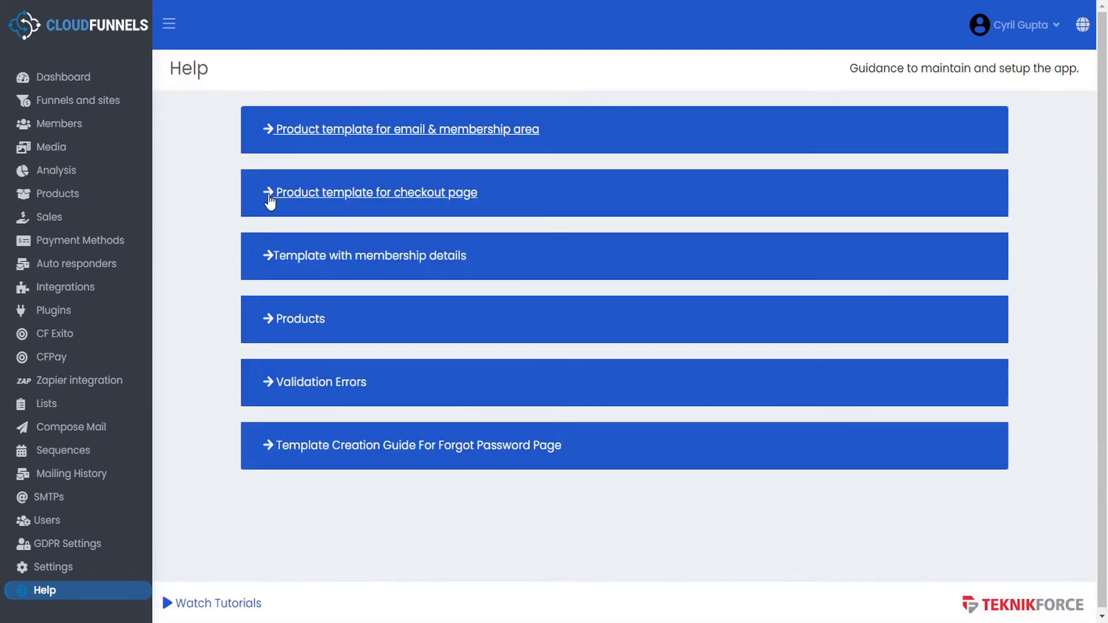
pyautogui.click(268, 199)
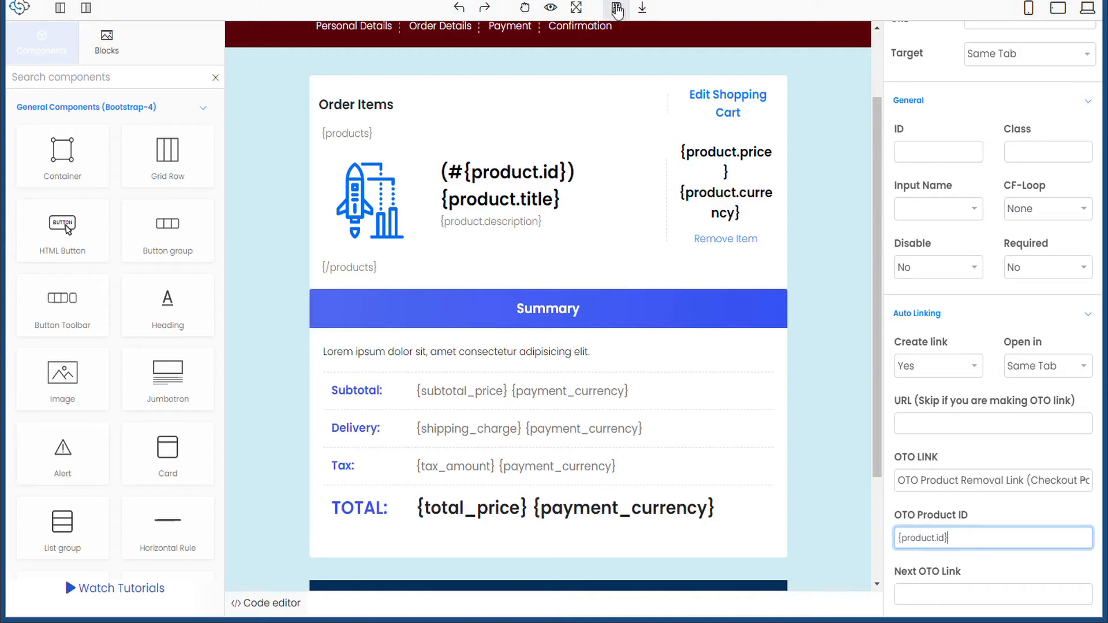
pyautogui.click(616, 9)
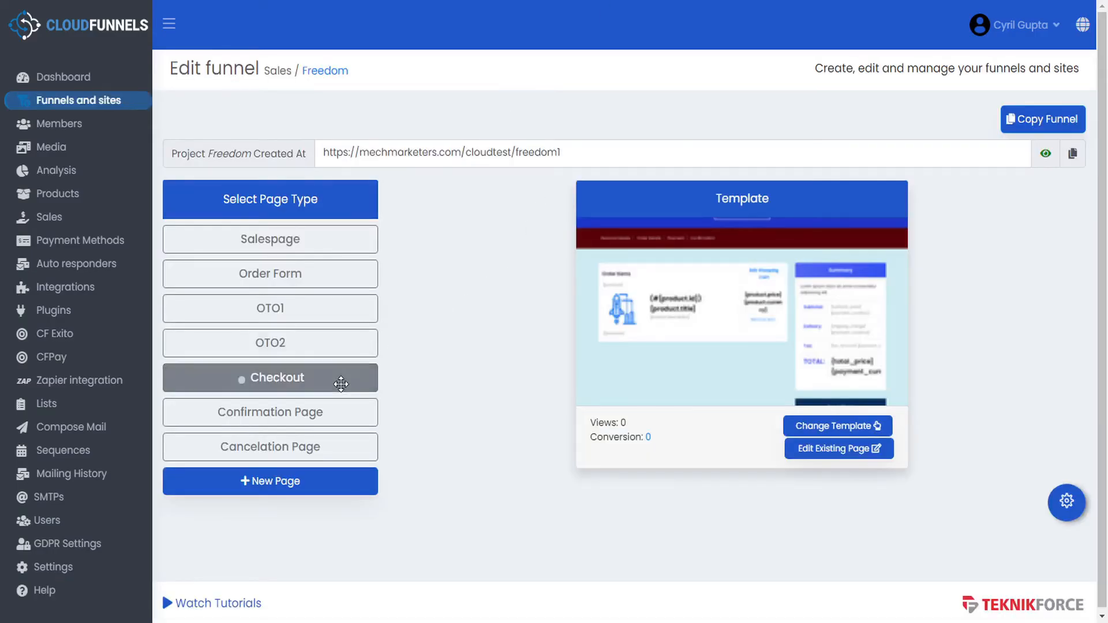
# - Preview the Confirmation and Cancelation page templates and open the Cancelation Page for editing
pyautogui.click(329, 417)
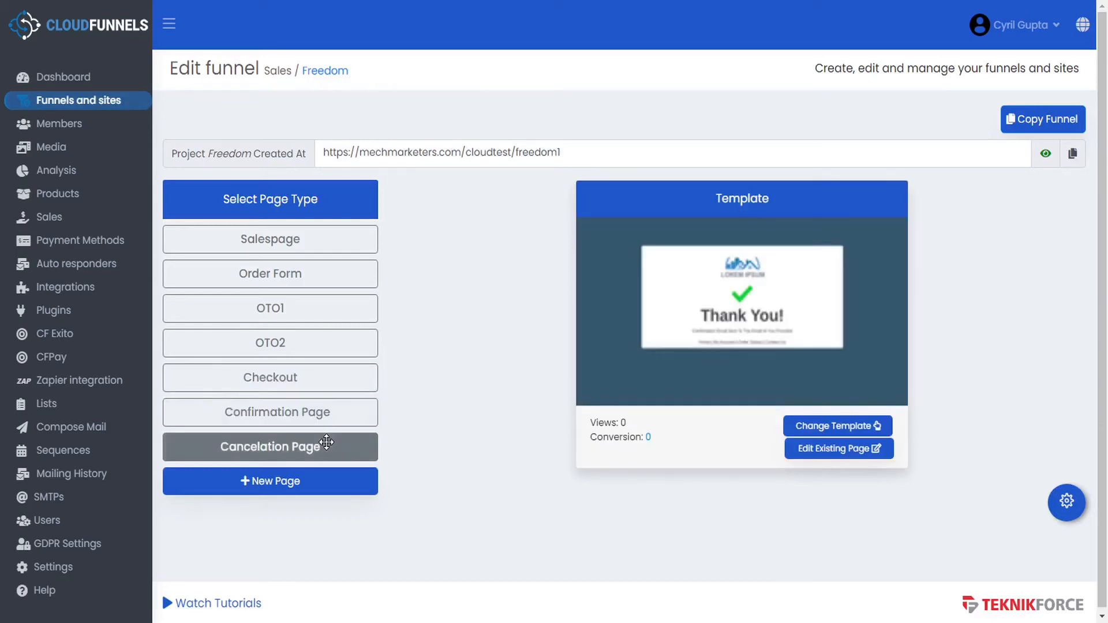
pyautogui.click(327, 443)
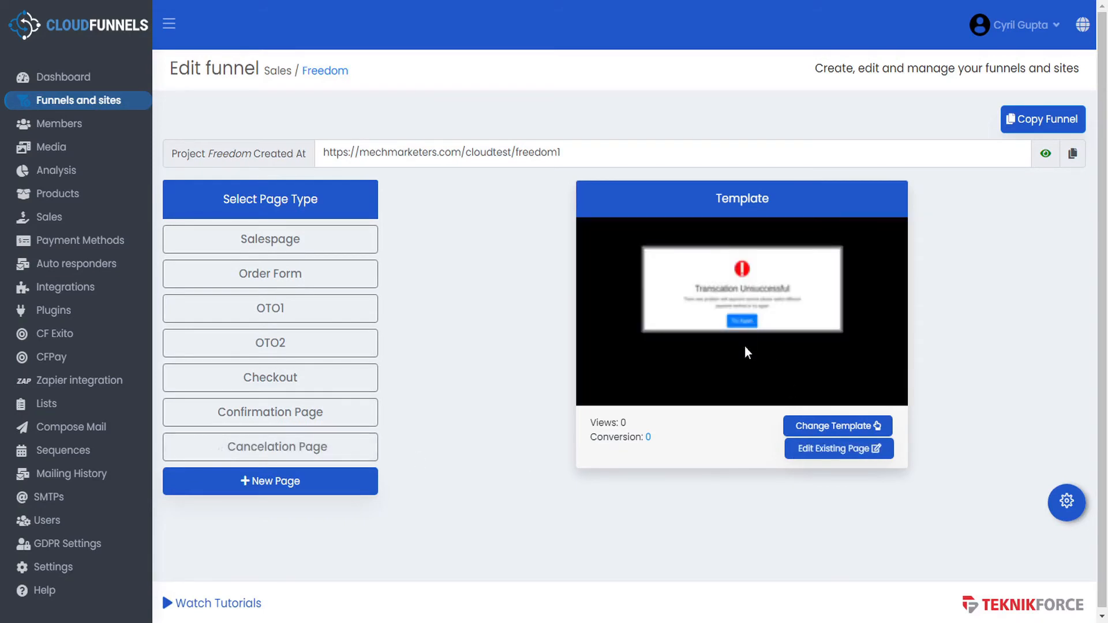
pyautogui.click(816, 453)
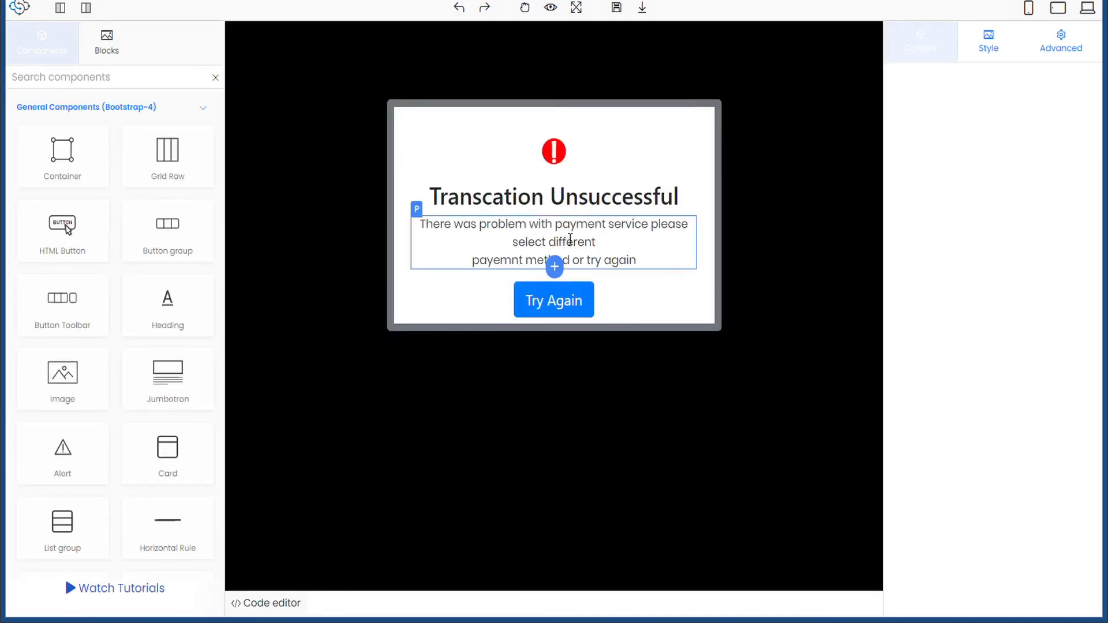
# - Correct 'payemnt' to 'payment' in the error message and save the page
pyautogui.click(501, 255)
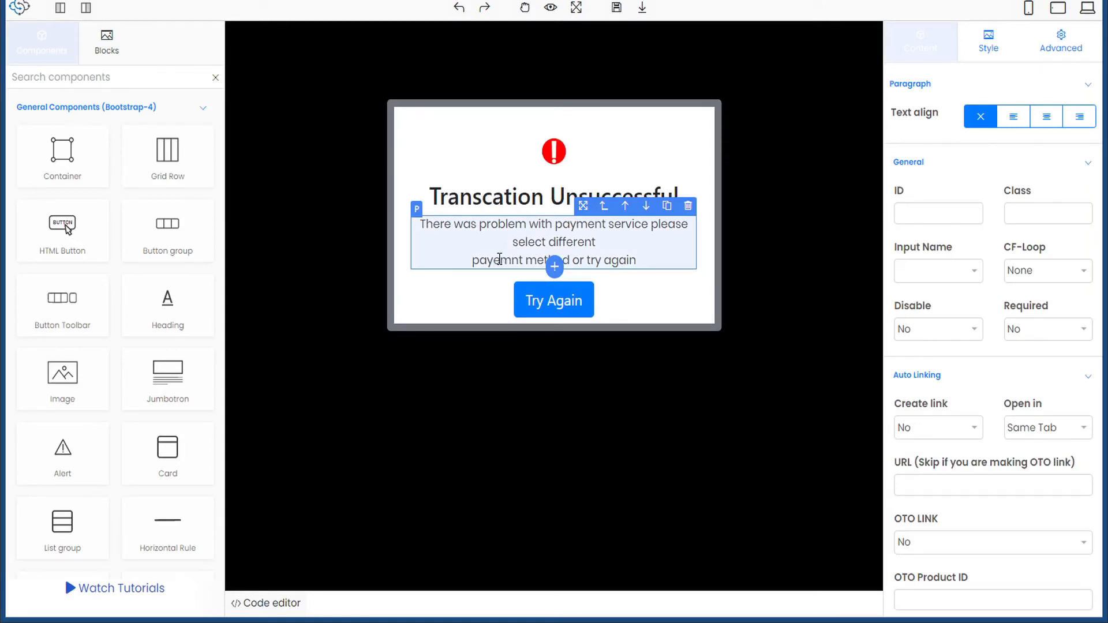
pyautogui.doubleClick(500, 258)
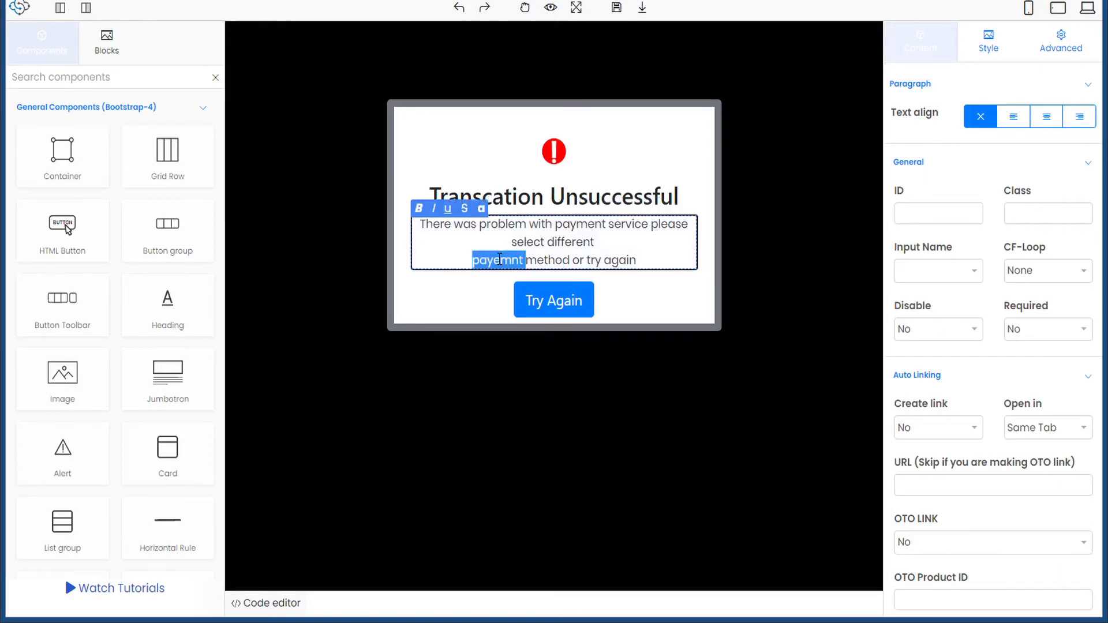
pyautogui.click(500, 258)
pyautogui.press('BackSpace')
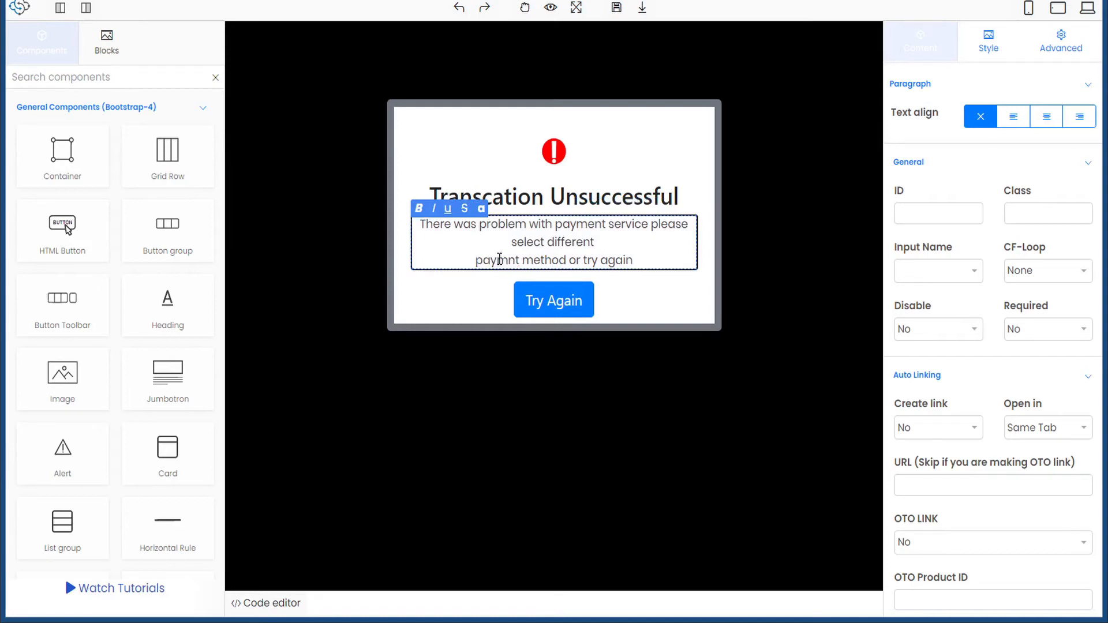
pyautogui.press('Right')
pyautogui.write('e')
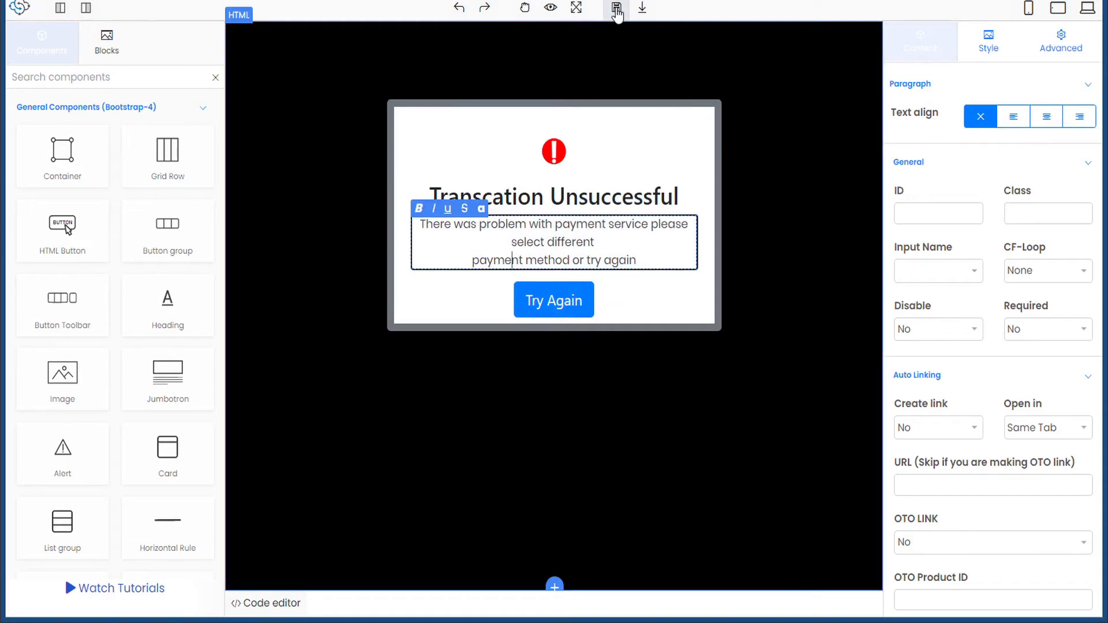
pyautogui.click(617, 13)
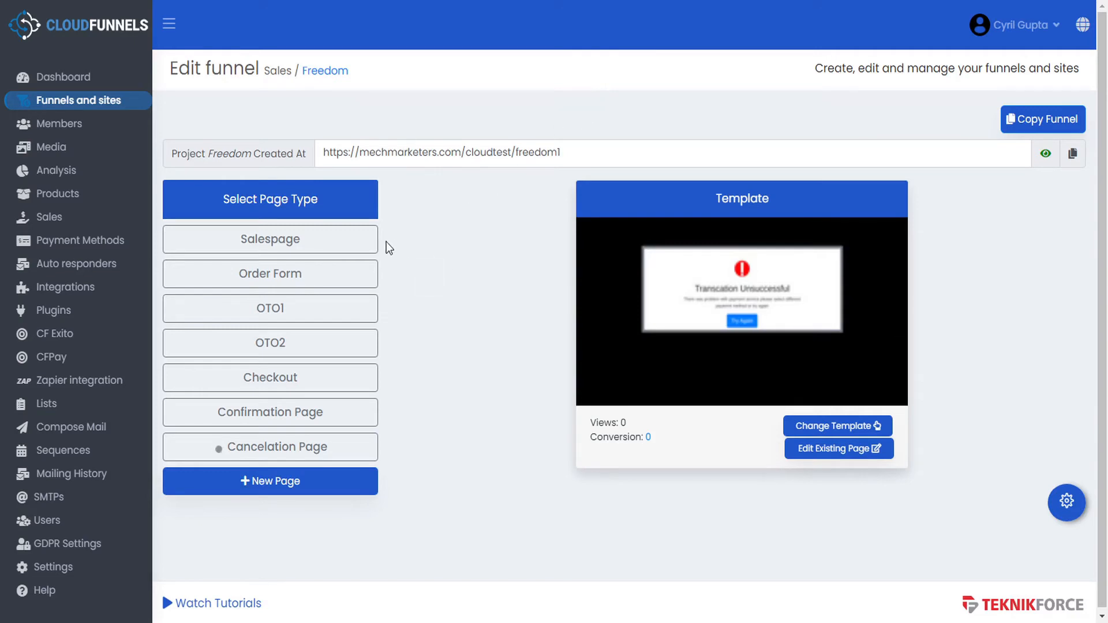
# - In Salespage settings, turn A/B testing off, GDPR cookie notice on, caching off, Zapier leads on
pyautogui.click(338, 239)
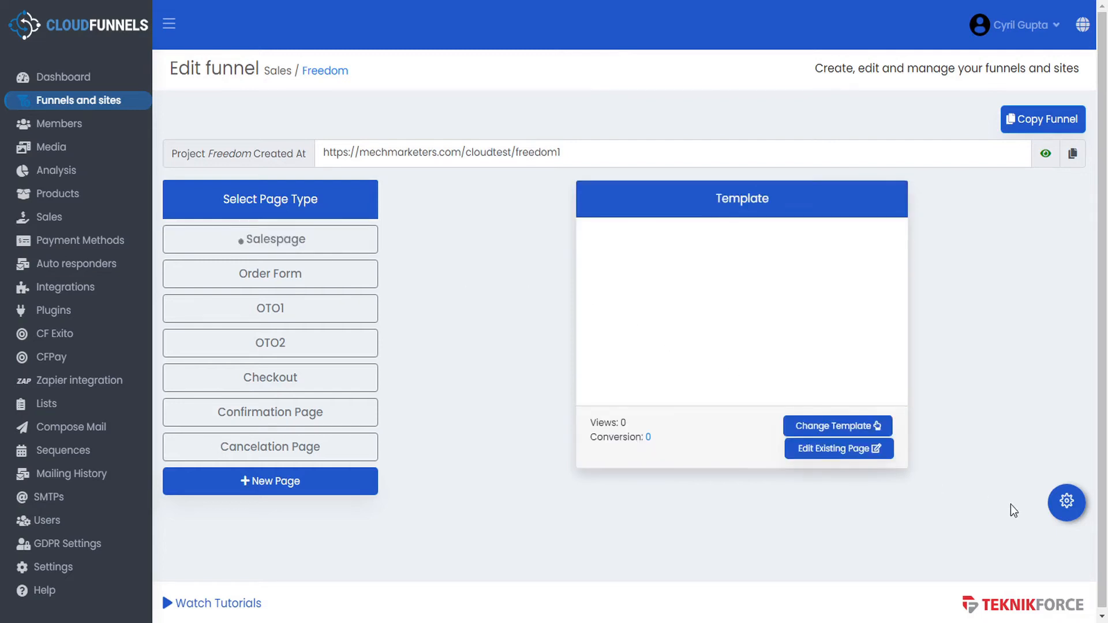
pyautogui.click(1068, 501)
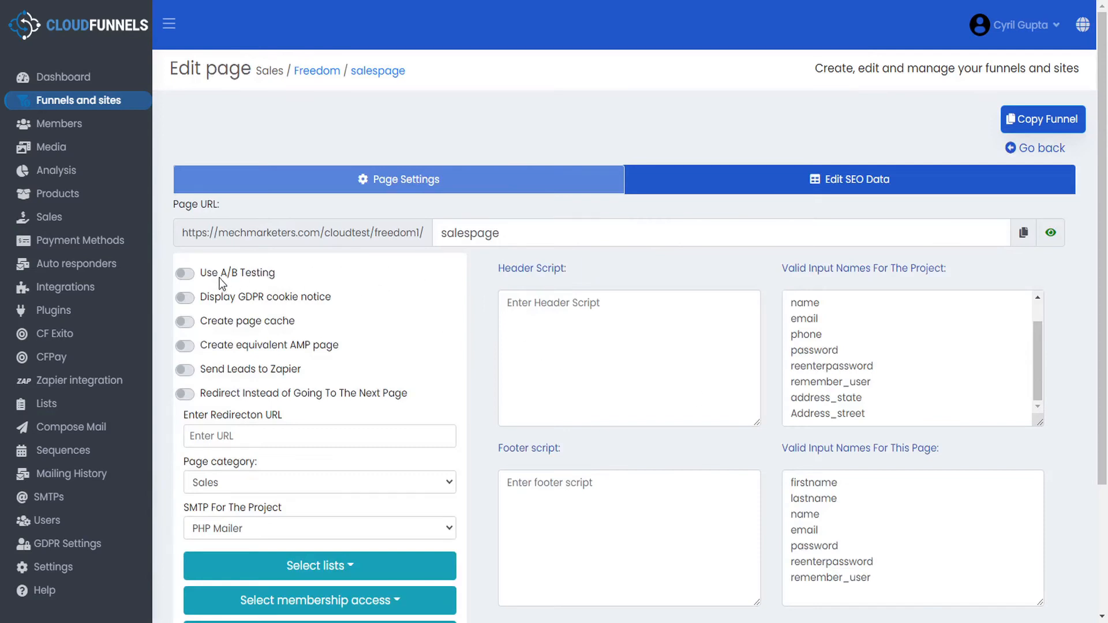
pyautogui.click(185, 274)
pyautogui.click(188, 298)
pyautogui.click(247, 328)
pyautogui.click(188, 327)
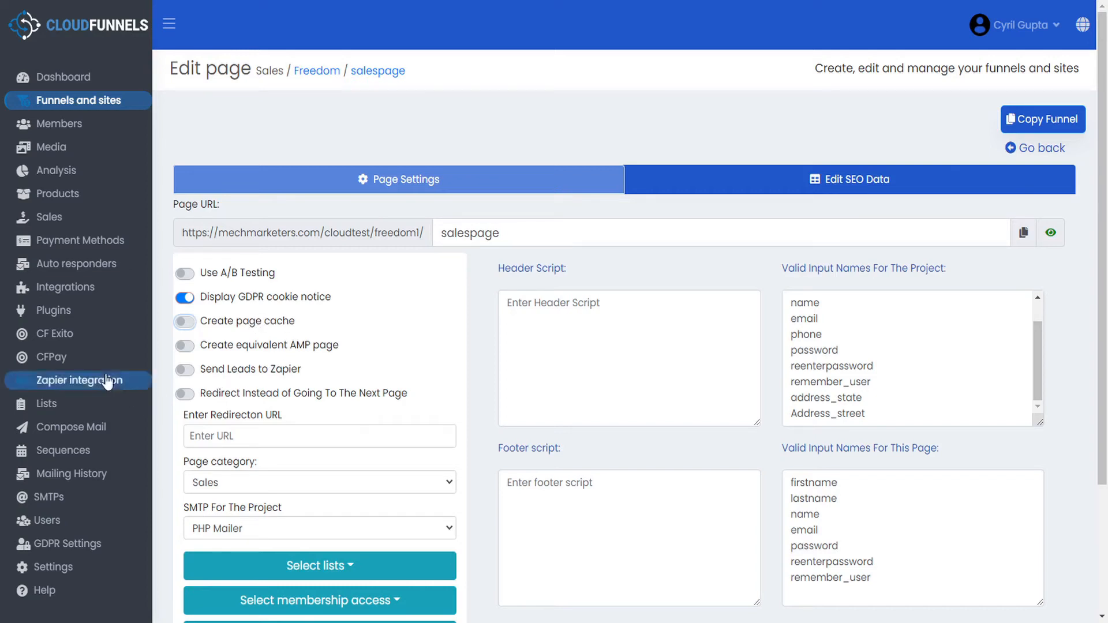
pyautogui.click(252, 372)
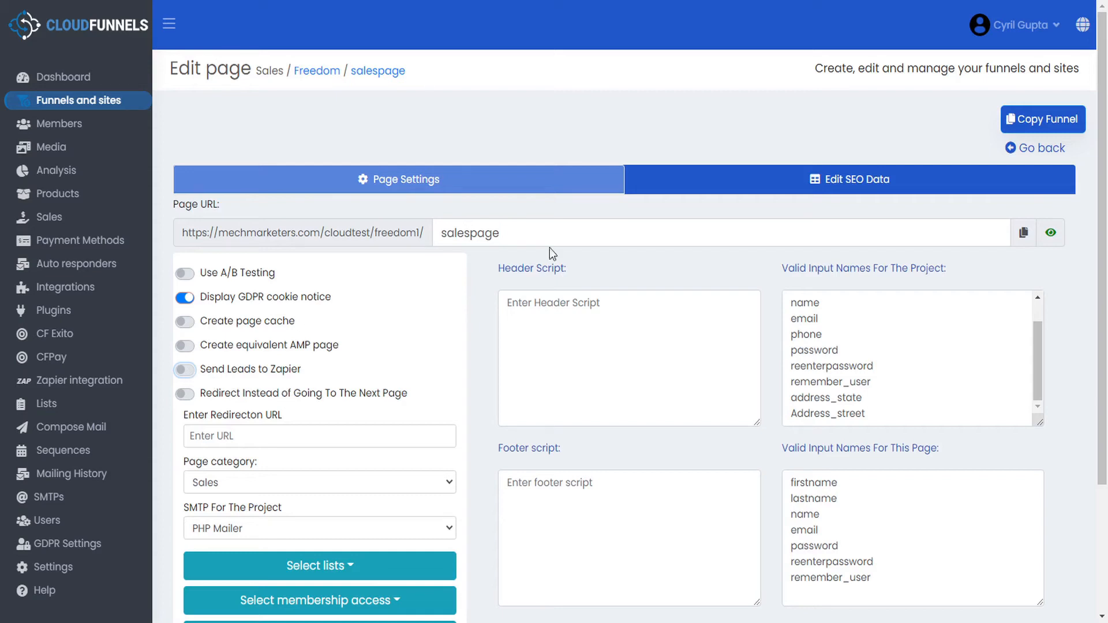
# - Reopen the salespage settings and turn off redirecting instead of the next page
pyautogui.click(1042, 148)
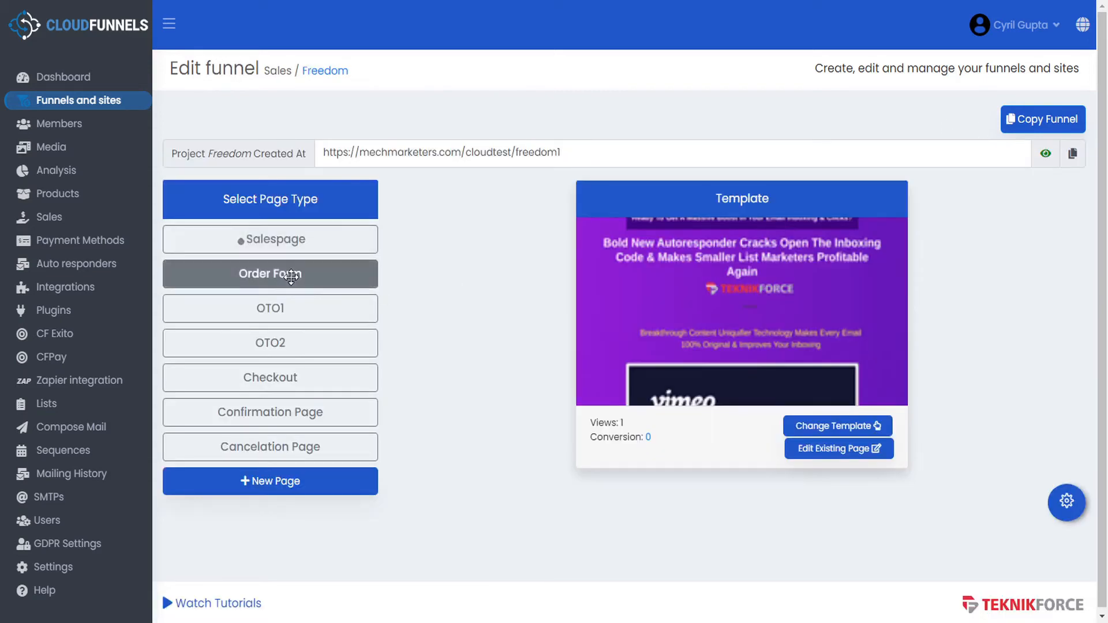
pyautogui.click(1057, 515)
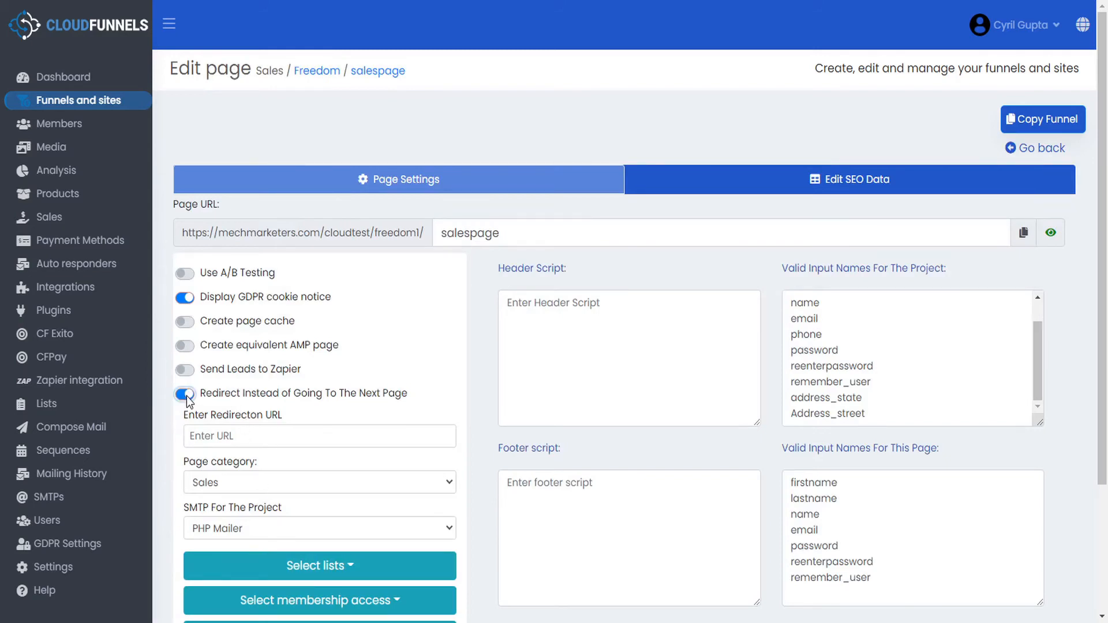
pyautogui.click(243, 438)
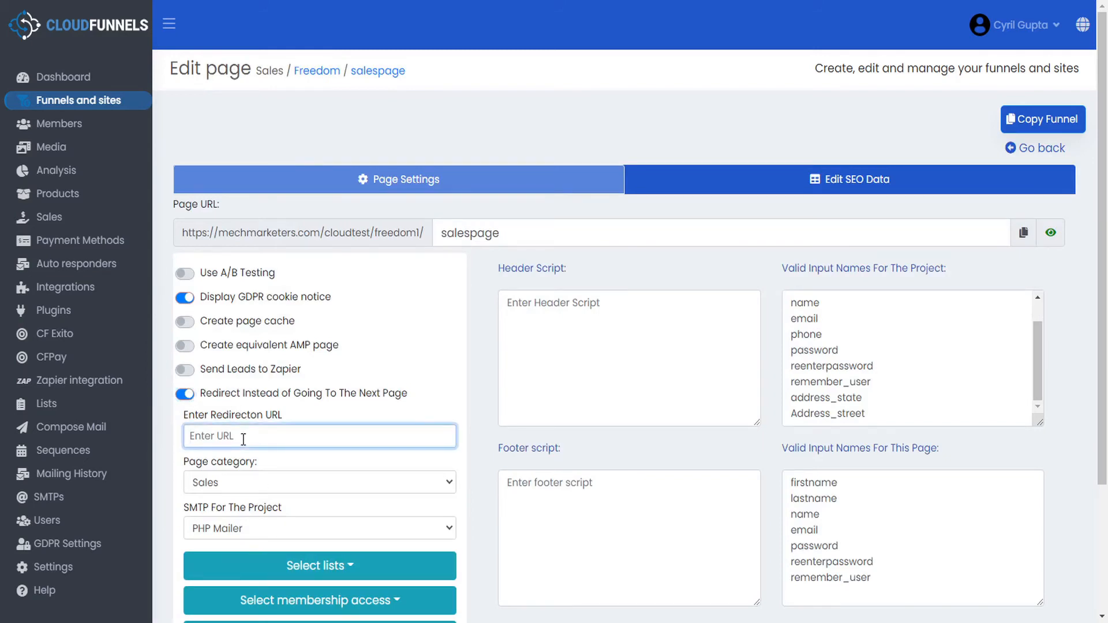
pyautogui.click(184, 396)
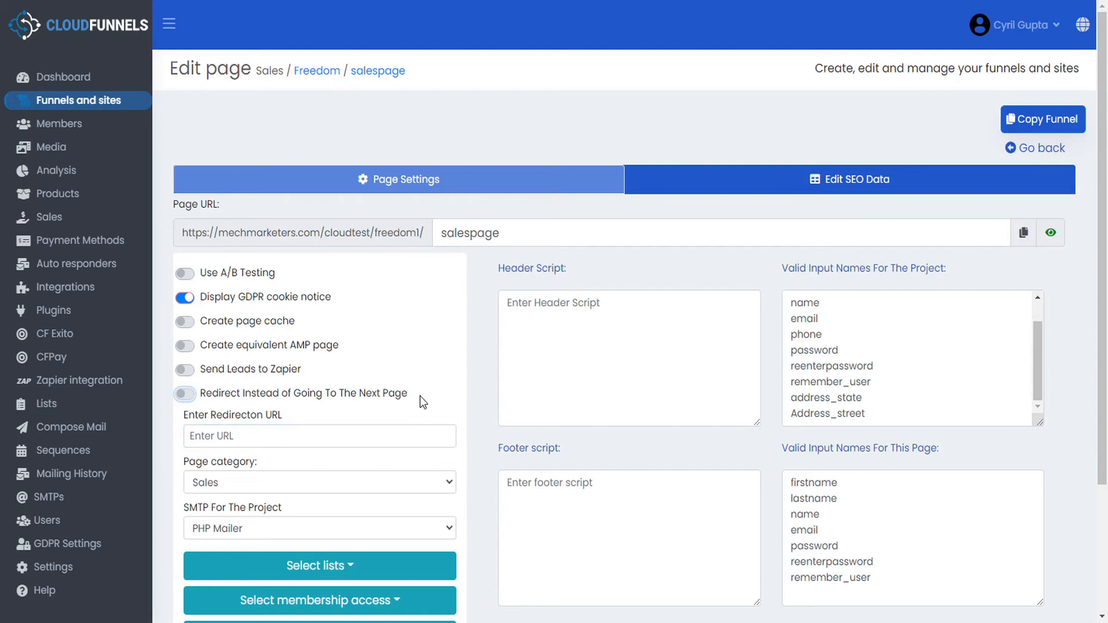
pyautogui.scroll(-1, 430, 399)
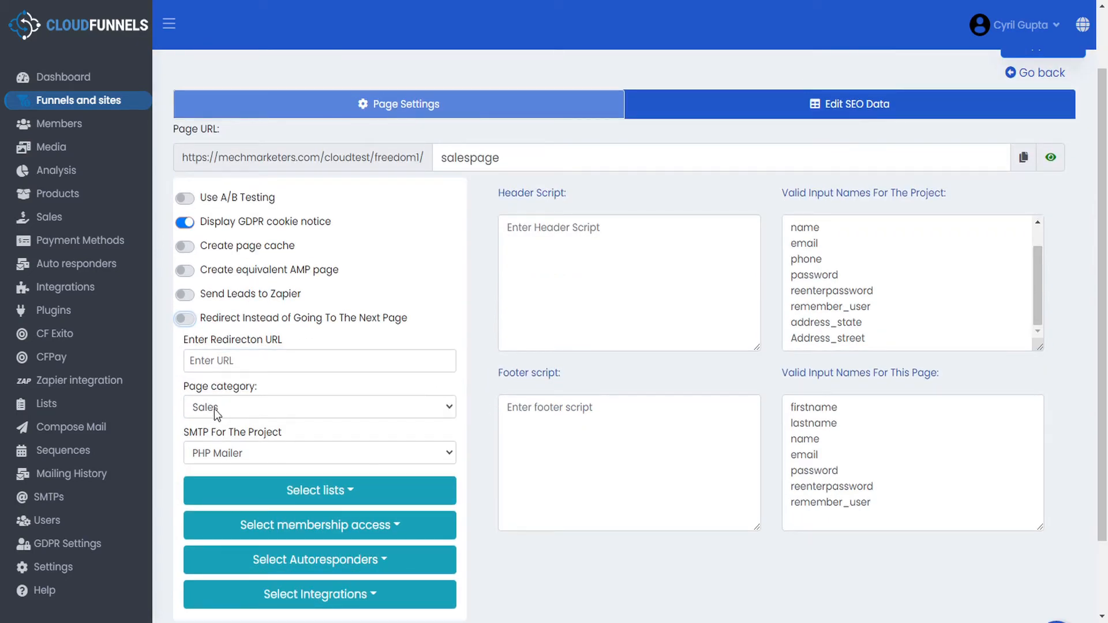
# - Keep PHP Mailer as the project mailer and look through the mailing list choices
pyautogui.scroll(-1, 471, 413)
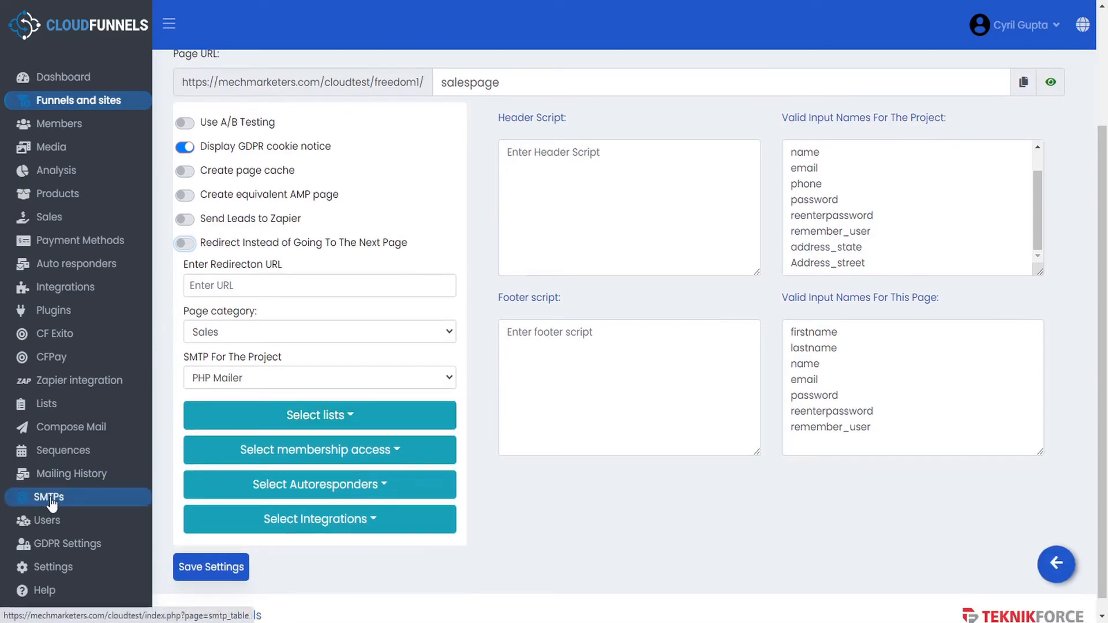
pyautogui.click(247, 378)
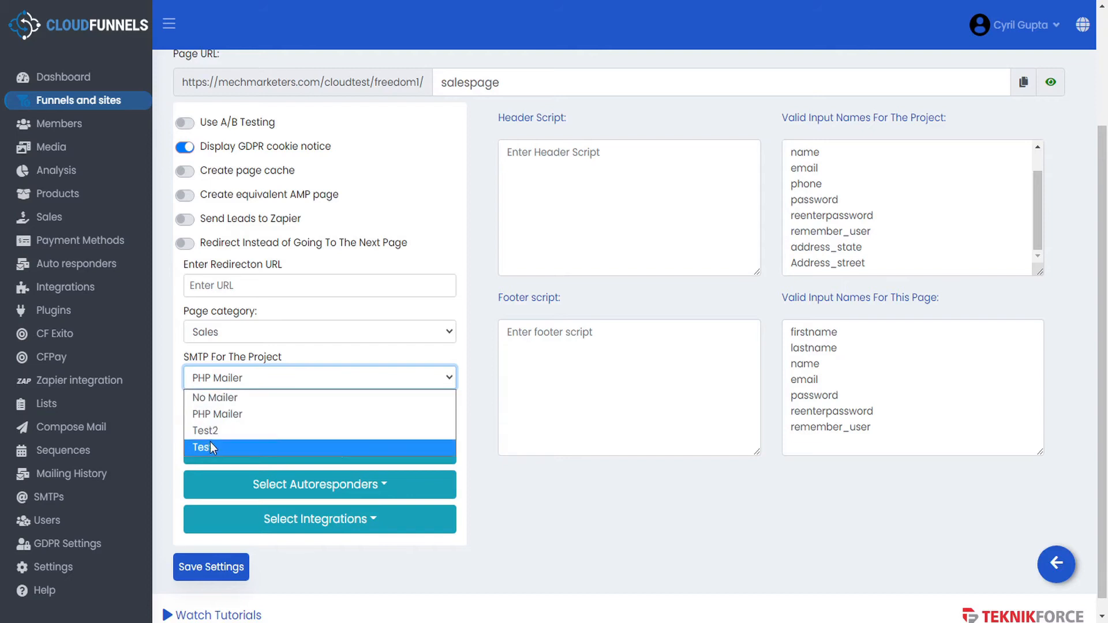
pyautogui.click(228, 414)
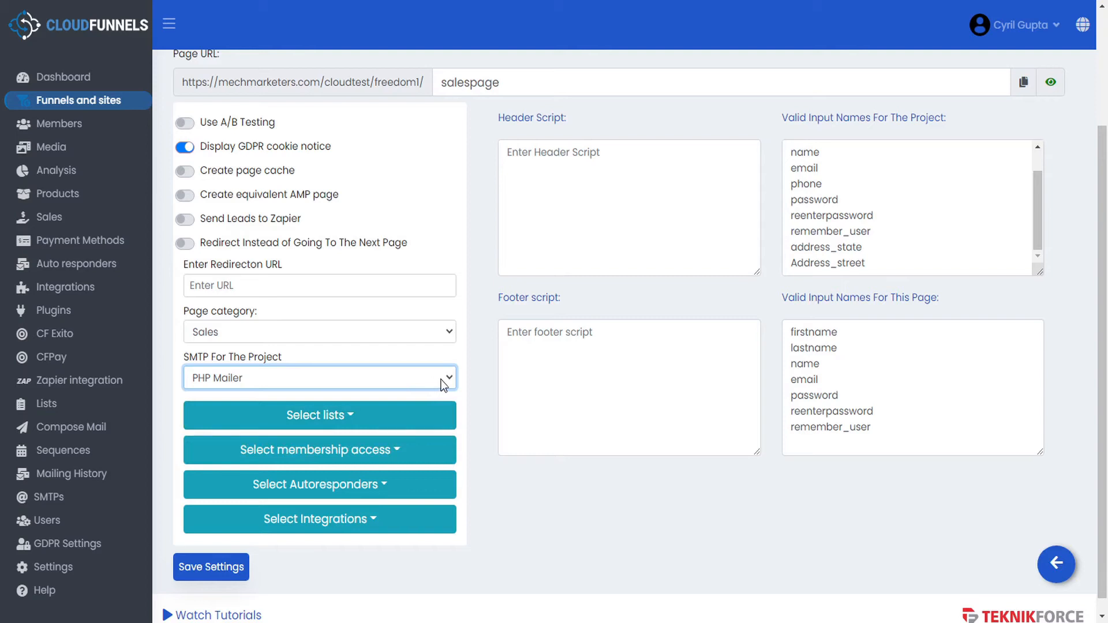
pyautogui.click(352, 417)
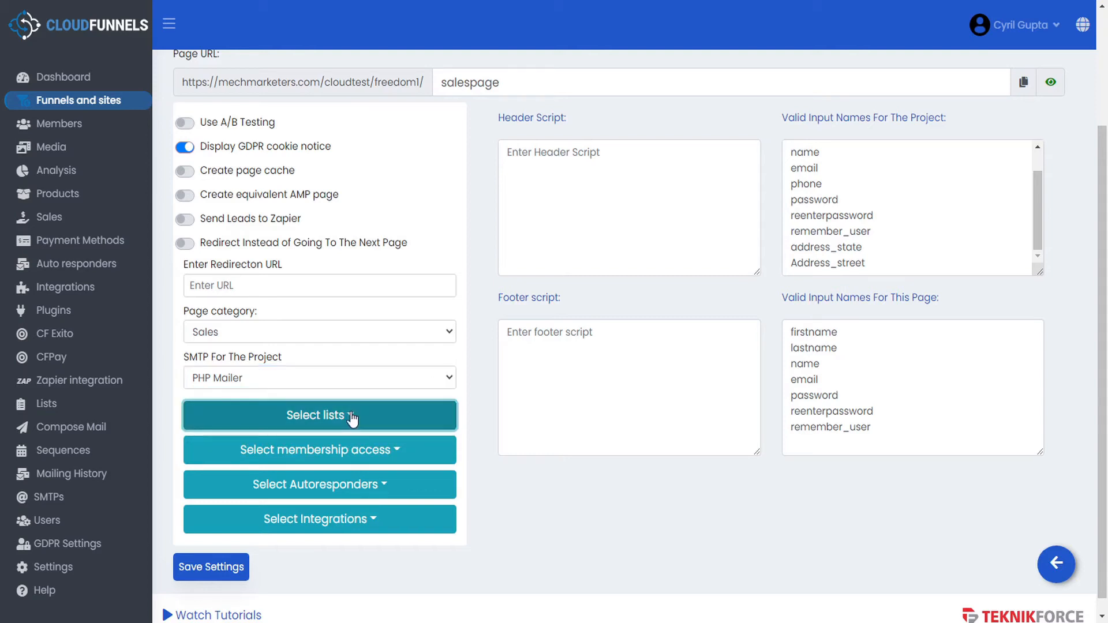
pyautogui.click(352, 417)
pyautogui.click(353, 419)
pyautogui.click(326, 420)
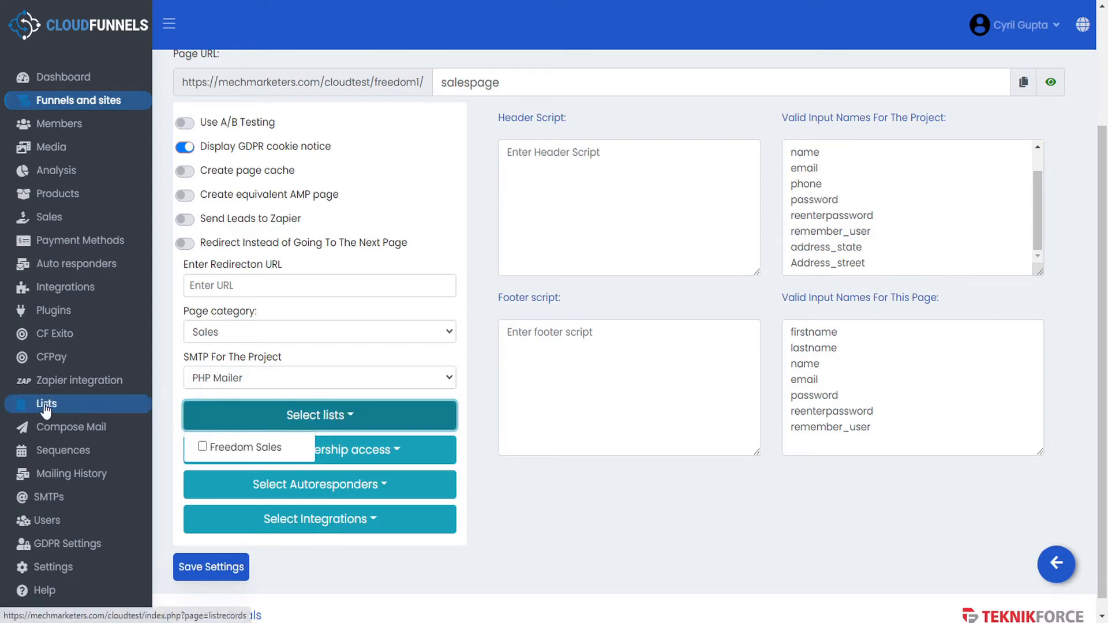
pyautogui.click(472, 427)
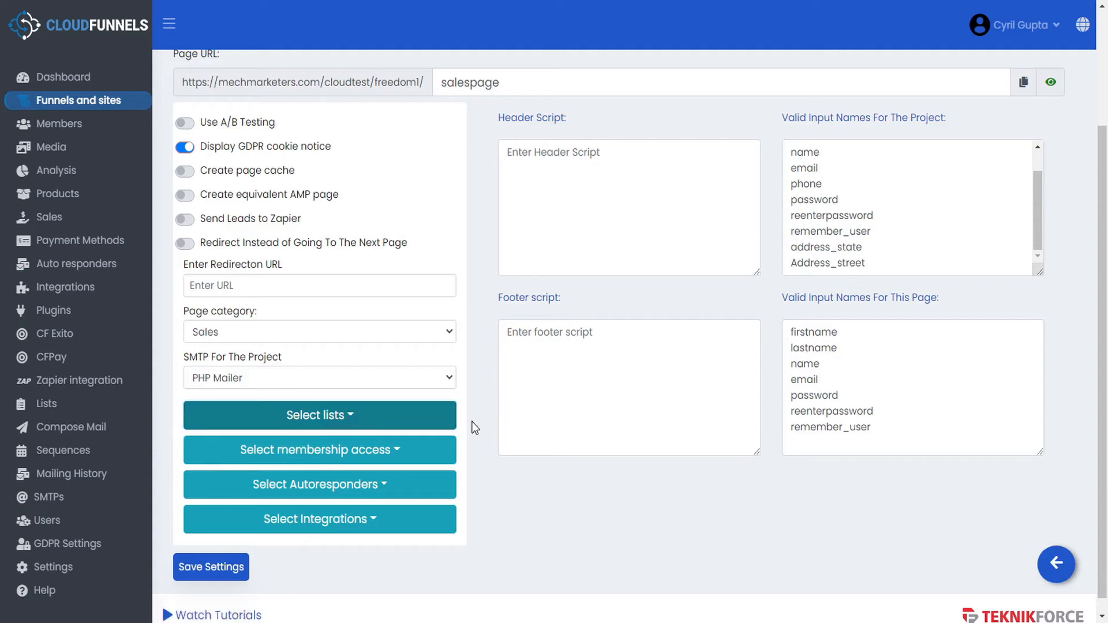
# - Review membership, autoresponder and integration options, then save the settings and return to the page list
pyautogui.click(392, 453)
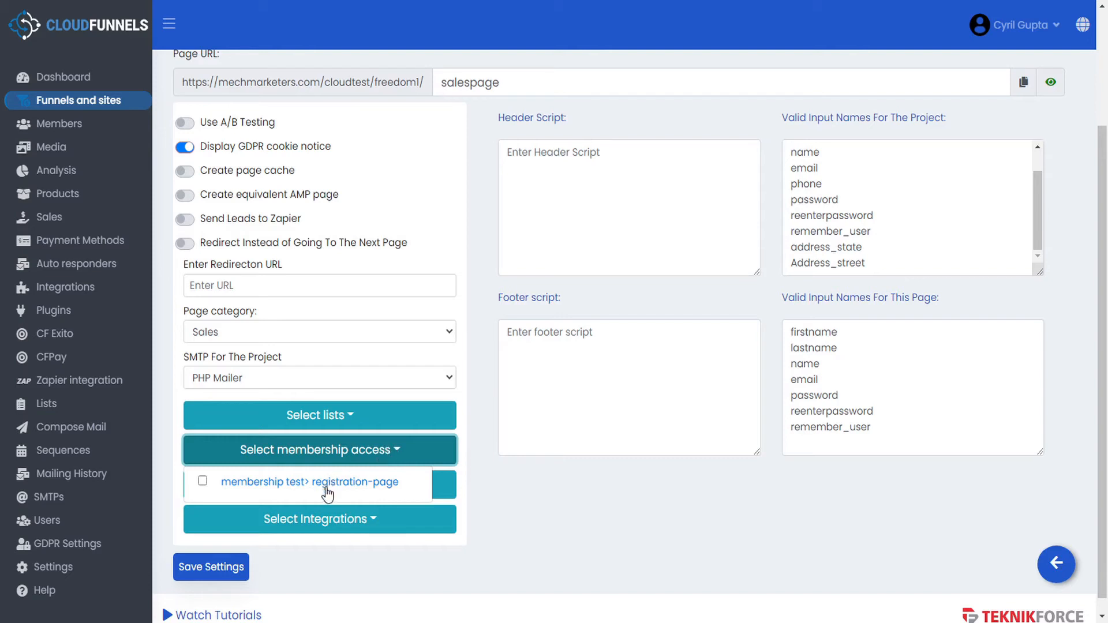
pyautogui.click(411, 454)
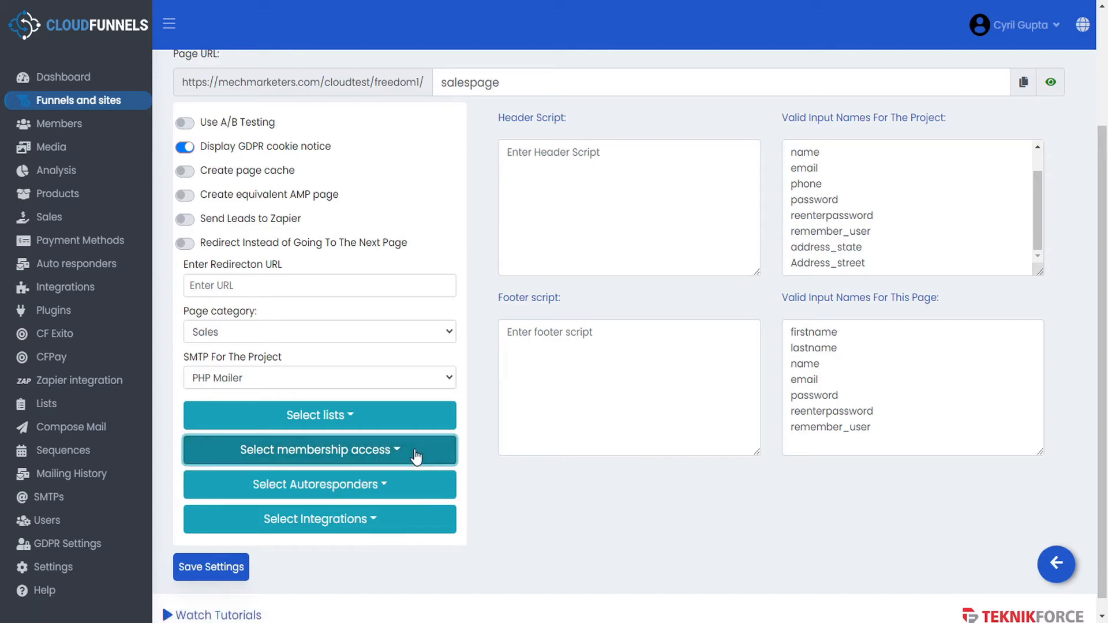
pyautogui.click(391, 492)
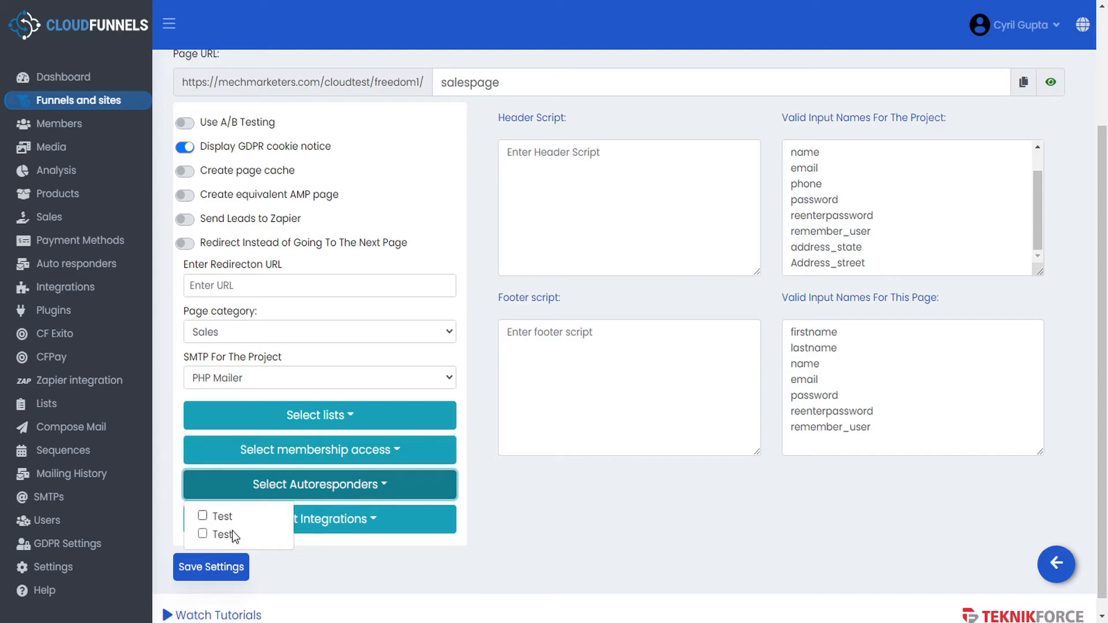
pyautogui.click(260, 488)
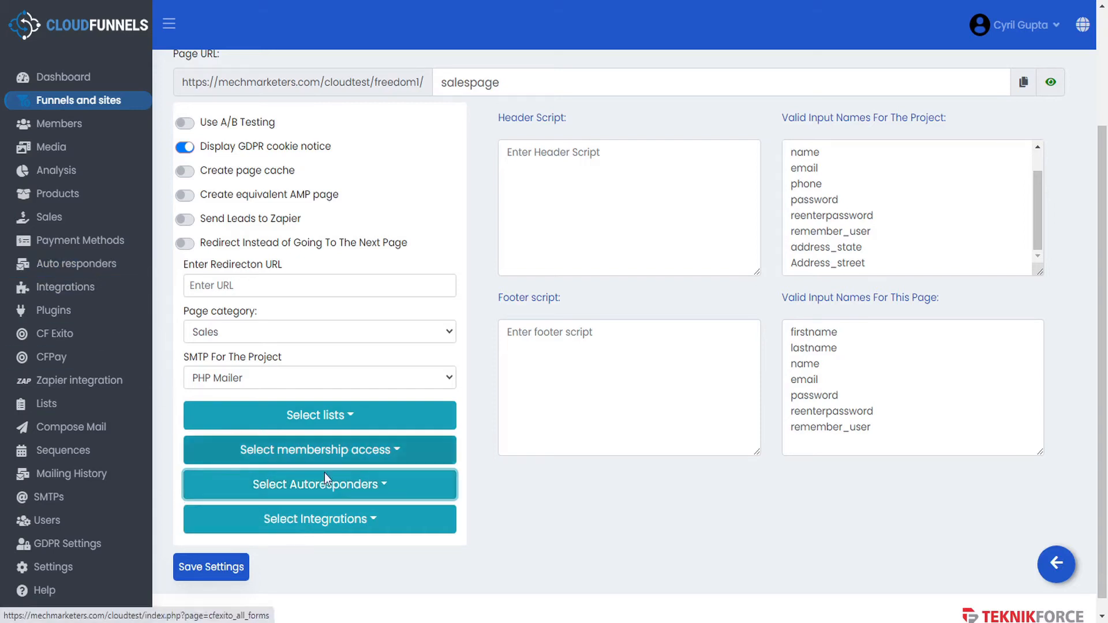
pyautogui.click(374, 522)
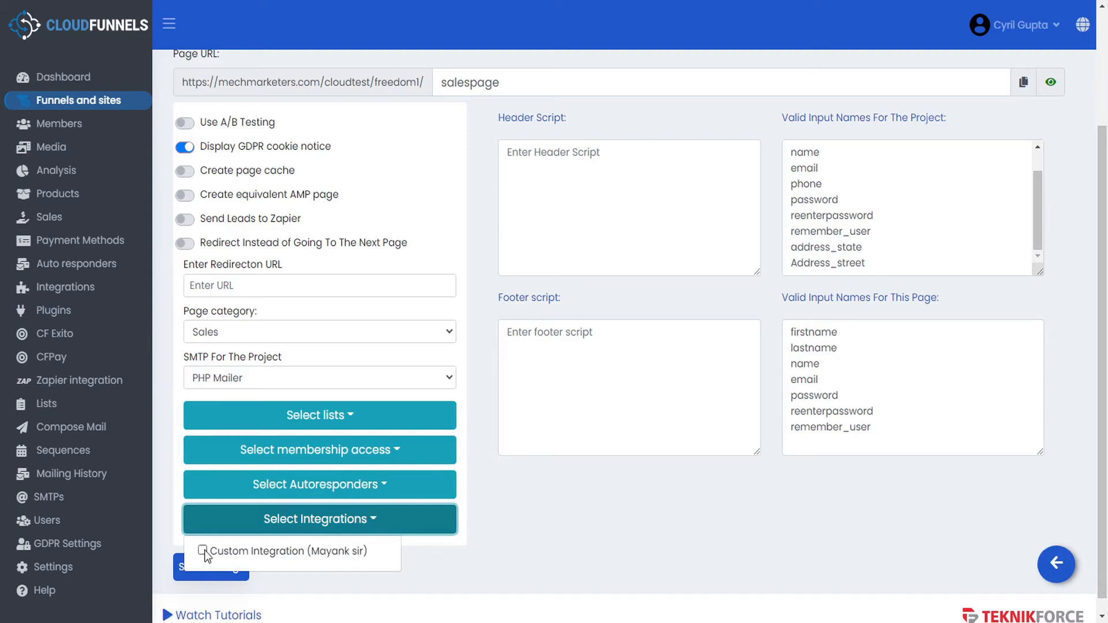
pyautogui.click(376, 524)
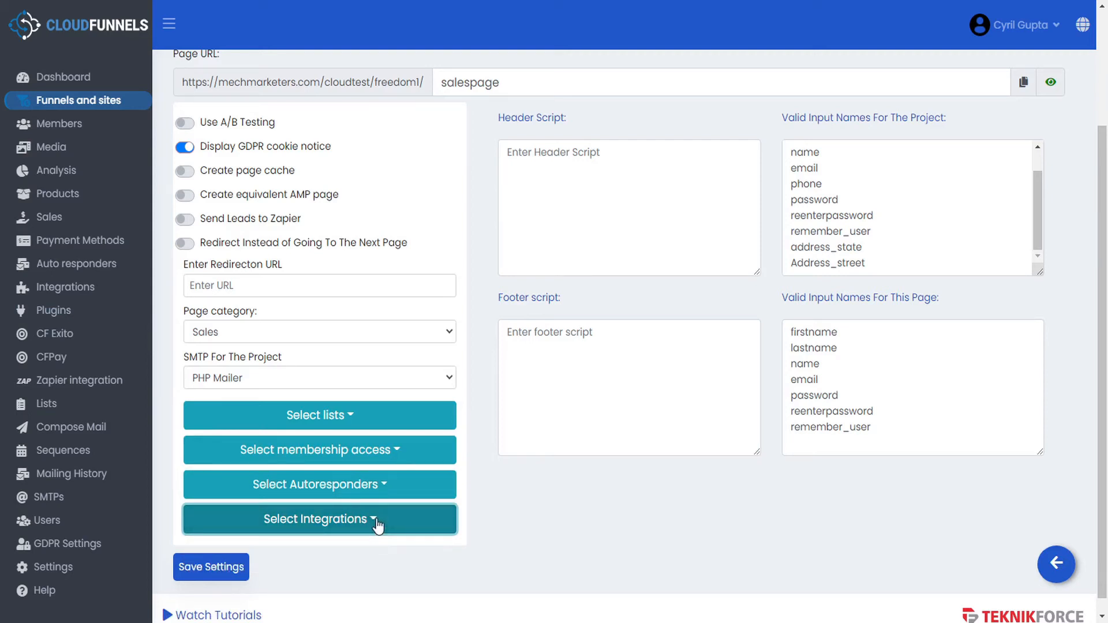
pyautogui.click(217, 574)
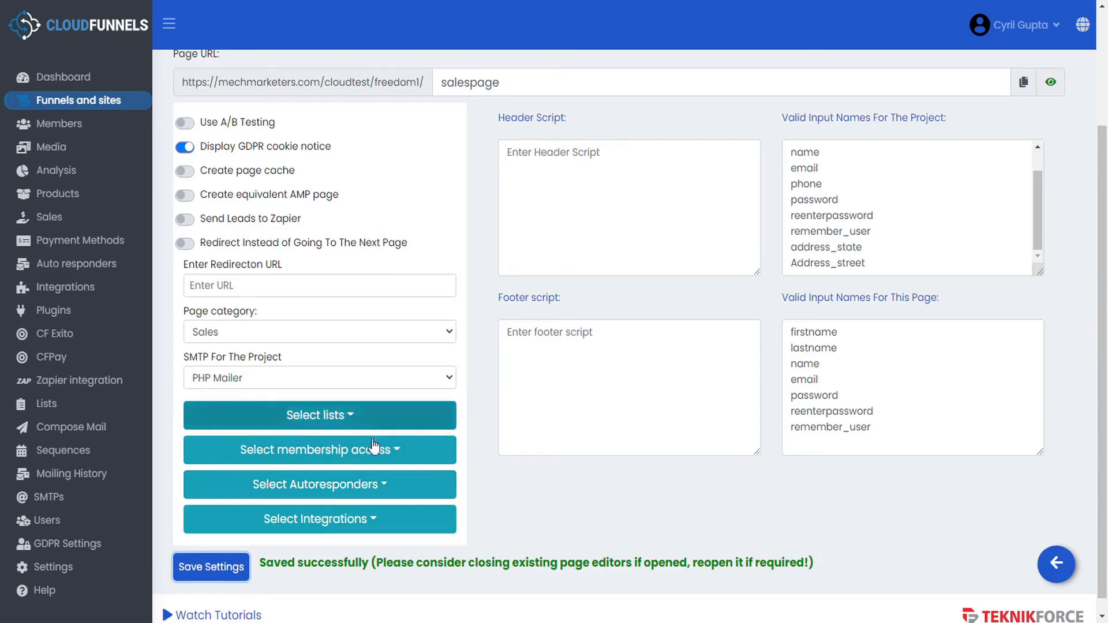
pyautogui.click(1057, 564)
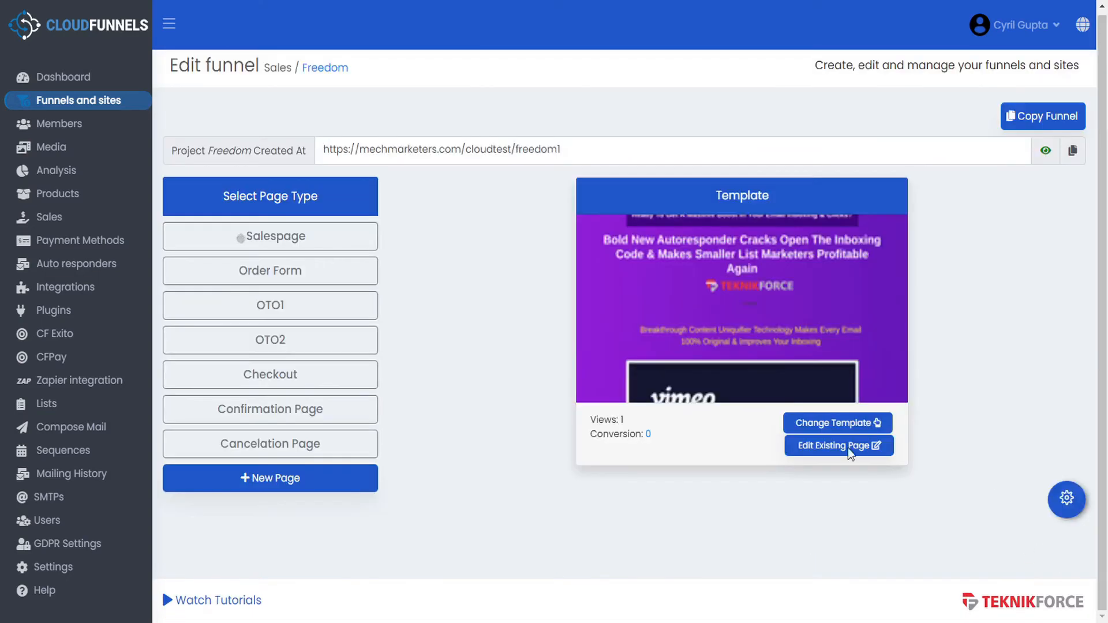
# - Open the Order Form page's settings and add it to the Freedom Sales list
pyautogui.click(322, 271)
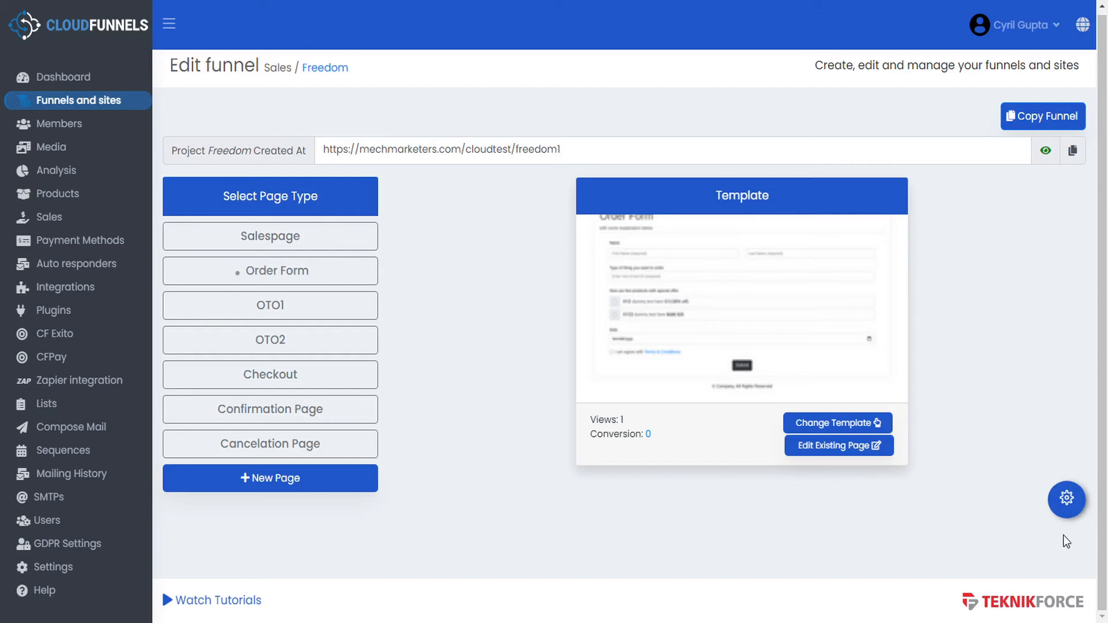
pyautogui.click(1066, 505)
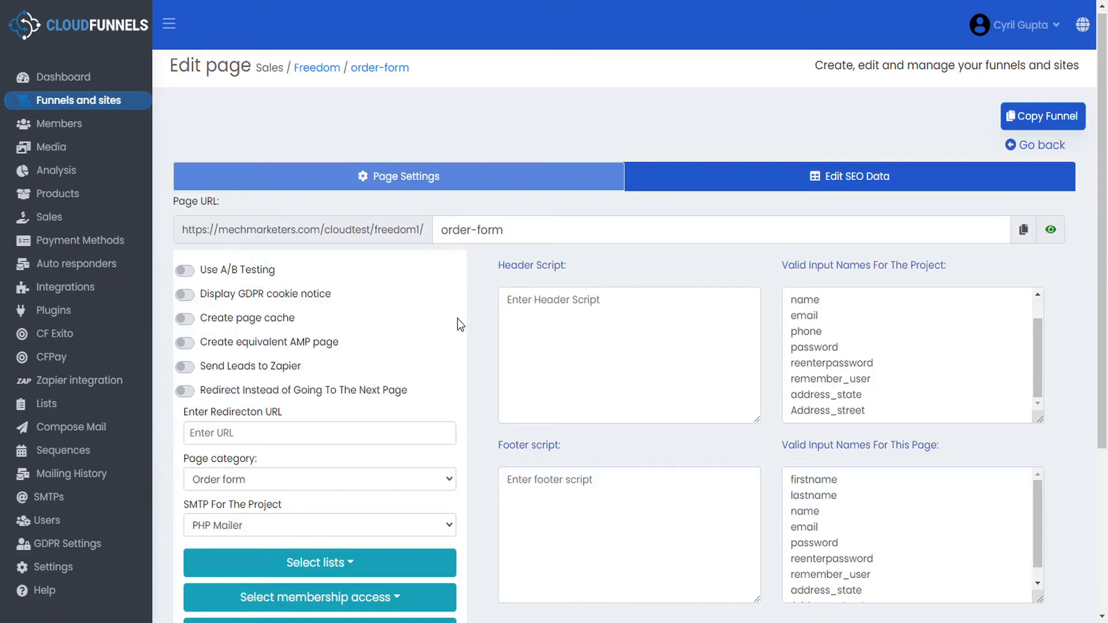
pyautogui.scroll(-4, 460, 325)
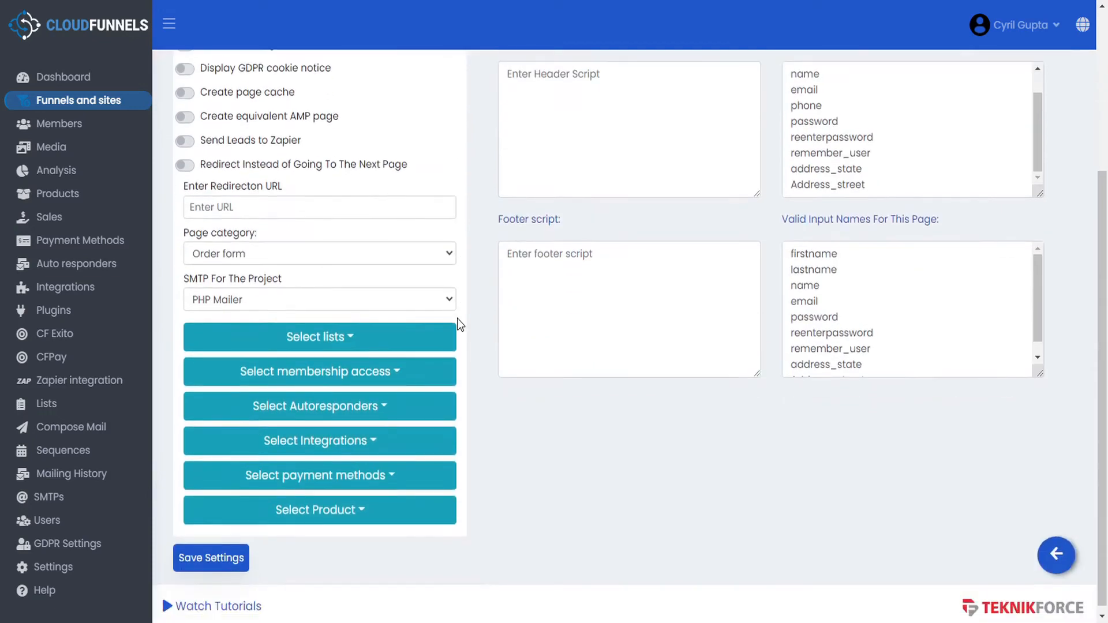
pyautogui.click(341, 342)
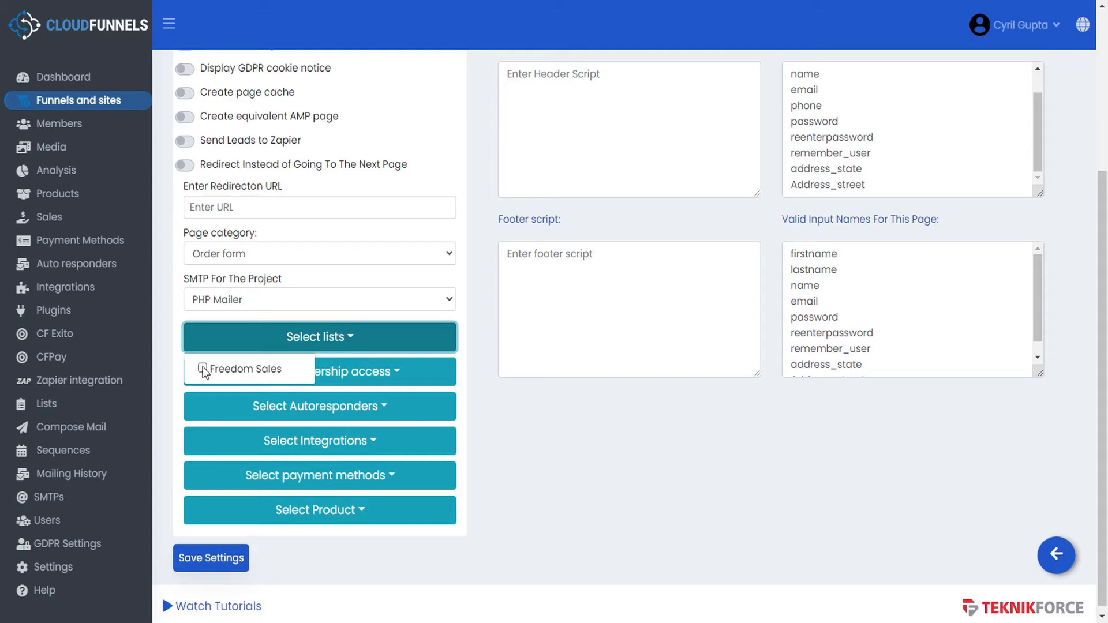
pyautogui.click(203, 368)
pyautogui.click(364, 341)
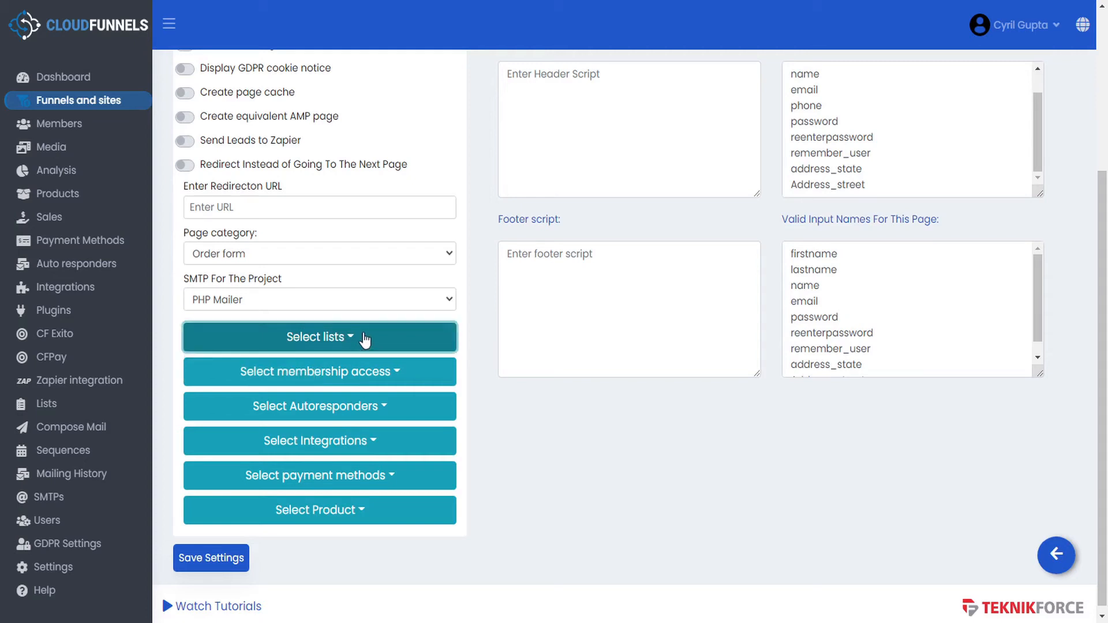
# - Check the membership access and autoresponder options, then show the available payment methods
pyautogui.click(402, 373)
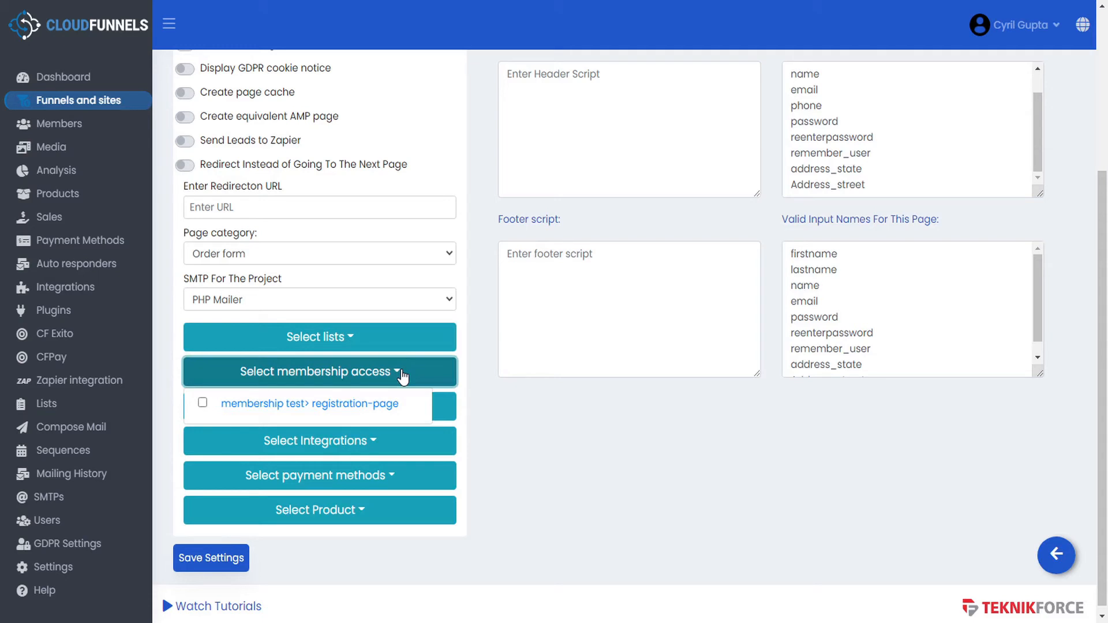
pyautogui.click(403, 375)
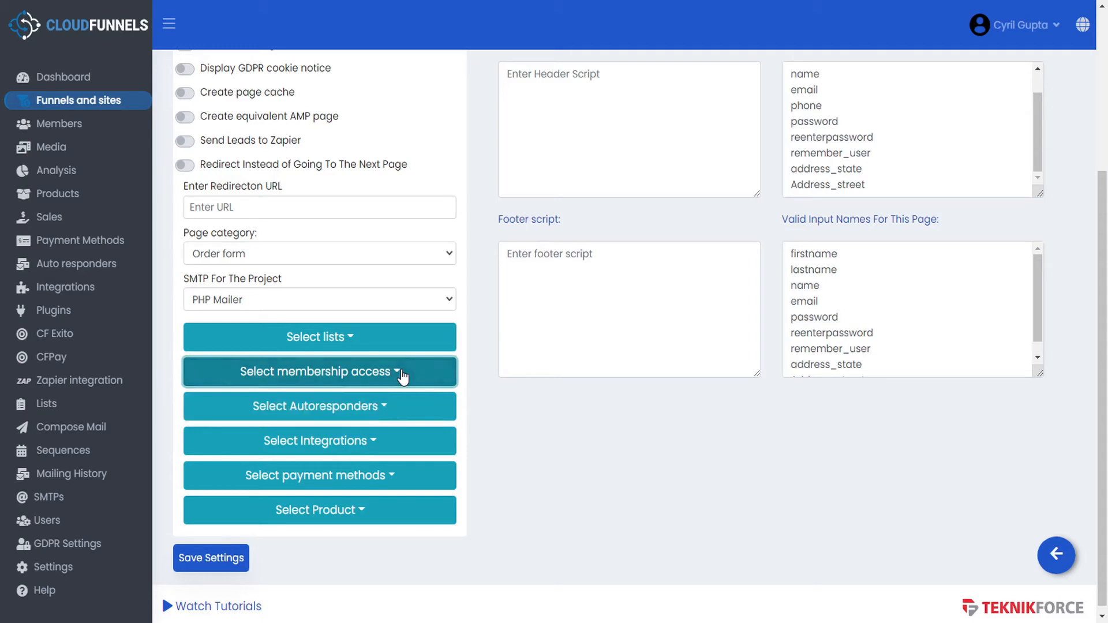
pyautogui.click(386, 415)
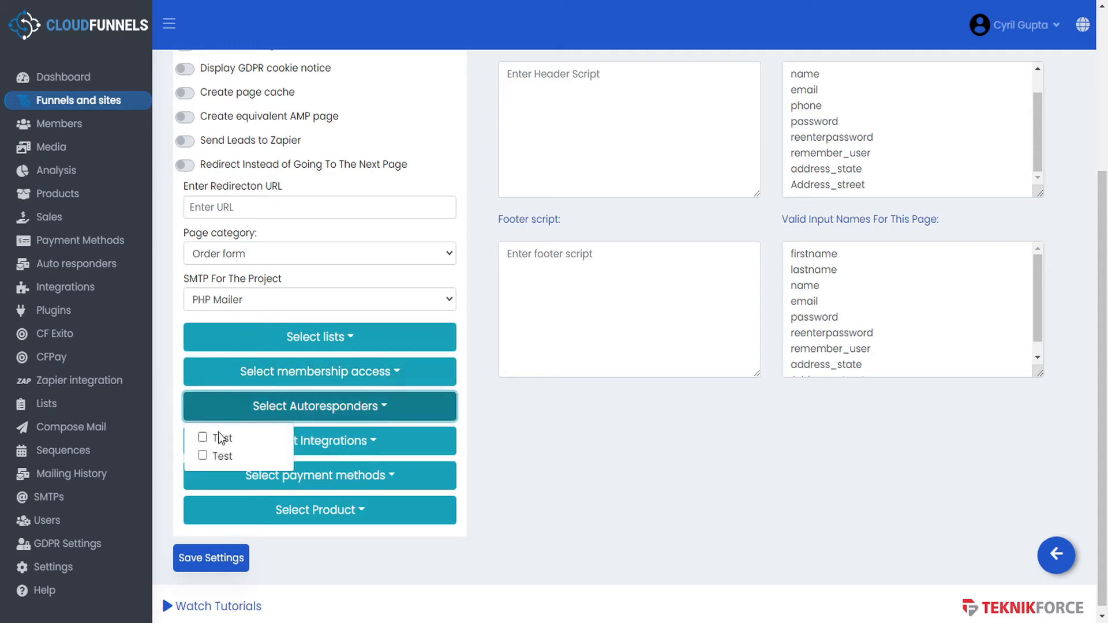
pyautogui.click(378, 406)
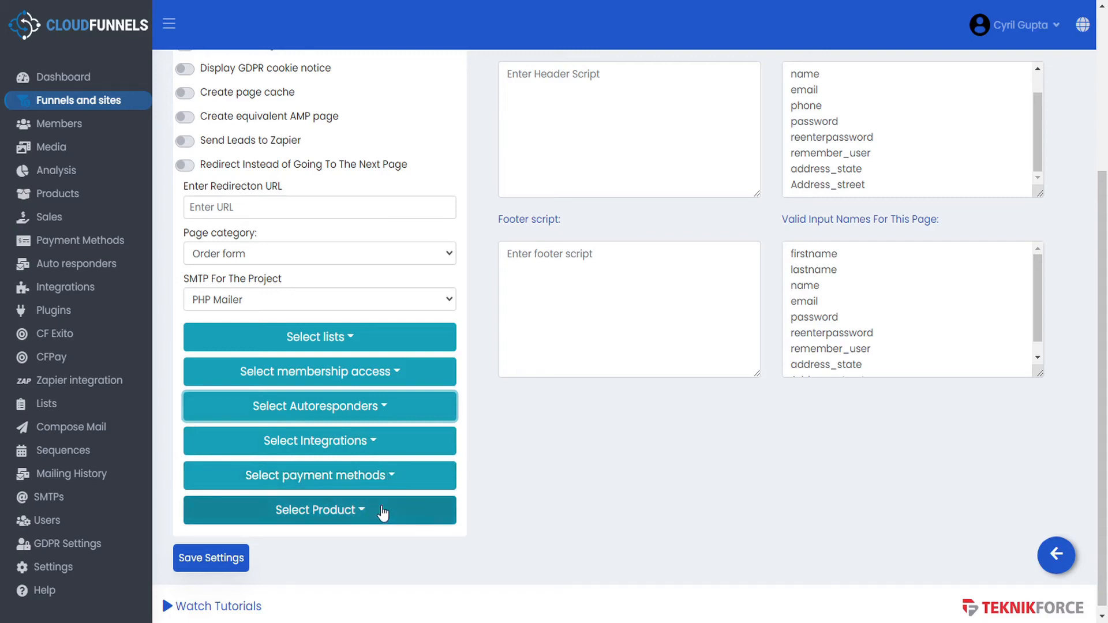
pyautogui.click(393, 479)
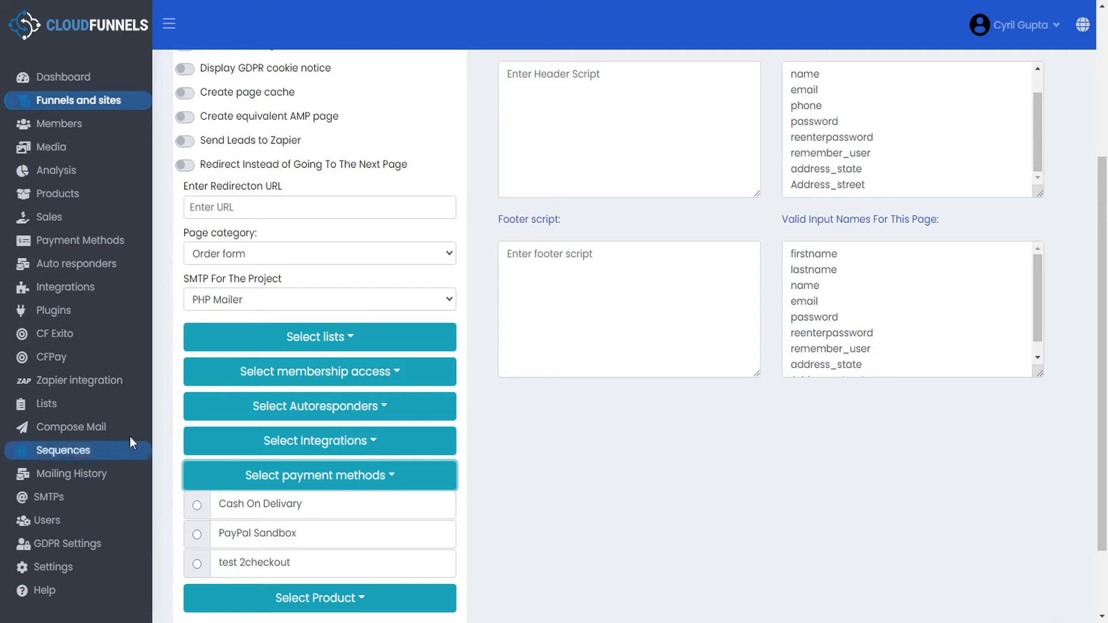
# - Set PayPal Sandbox as the payment method and (#0001) Main Product as the page's product
pyautogui.click(197, 534)
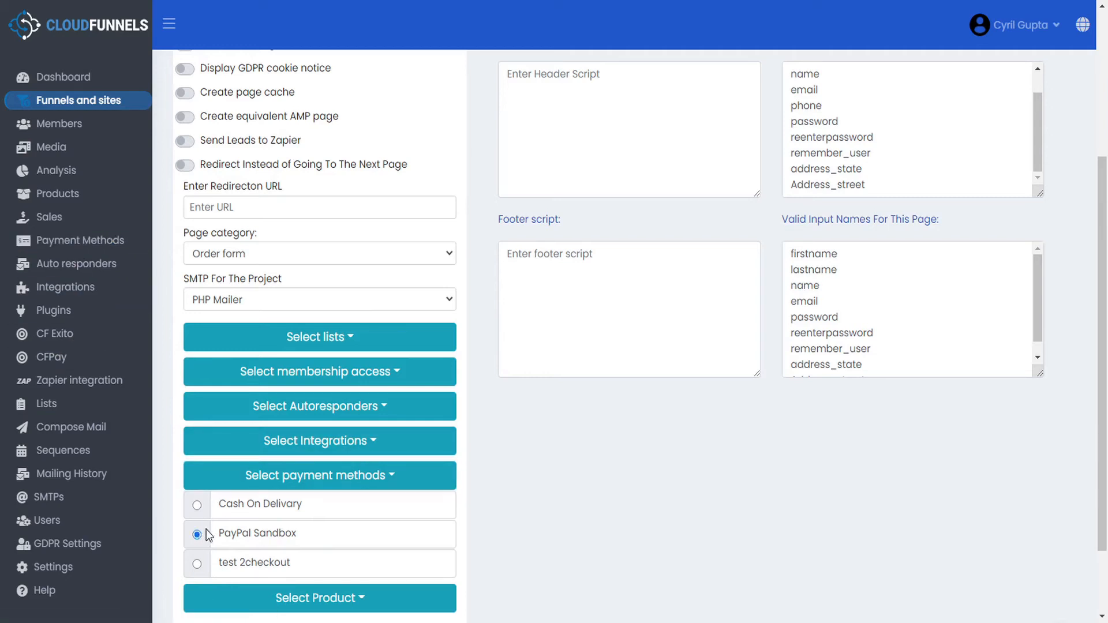
pyautogui.click(392, 479)
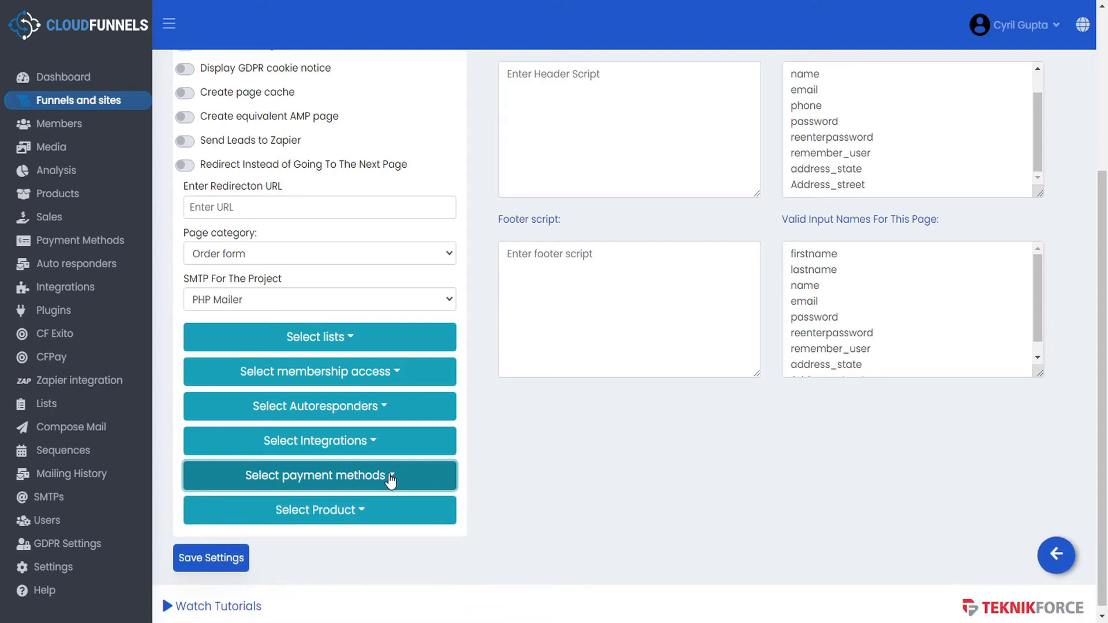
pyautogui.click(358, 515)
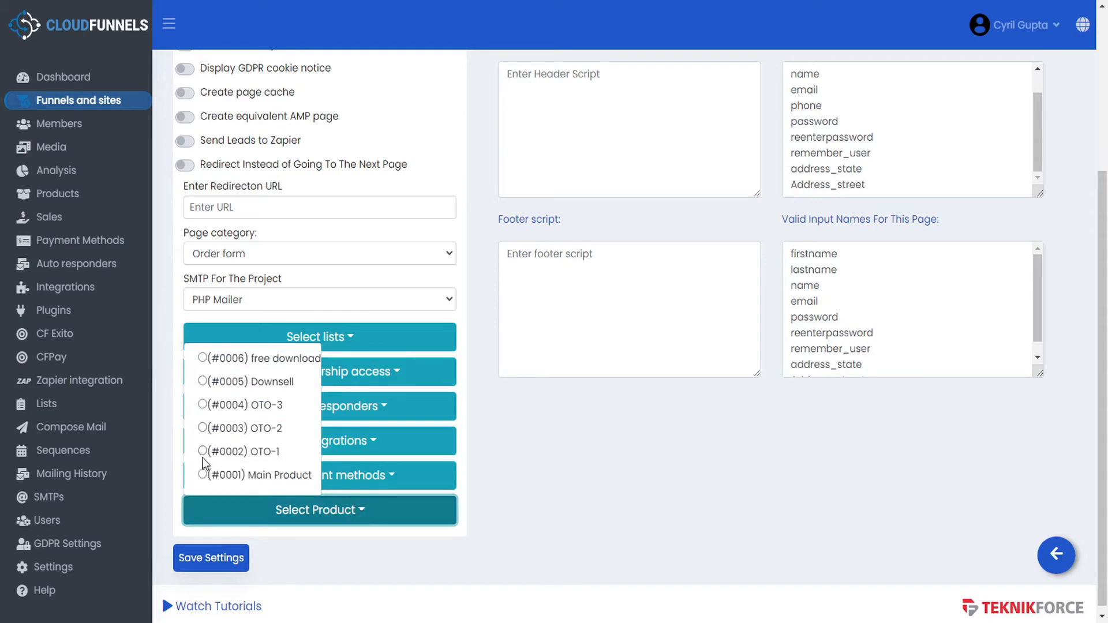
pyautogui.click(202, 474)
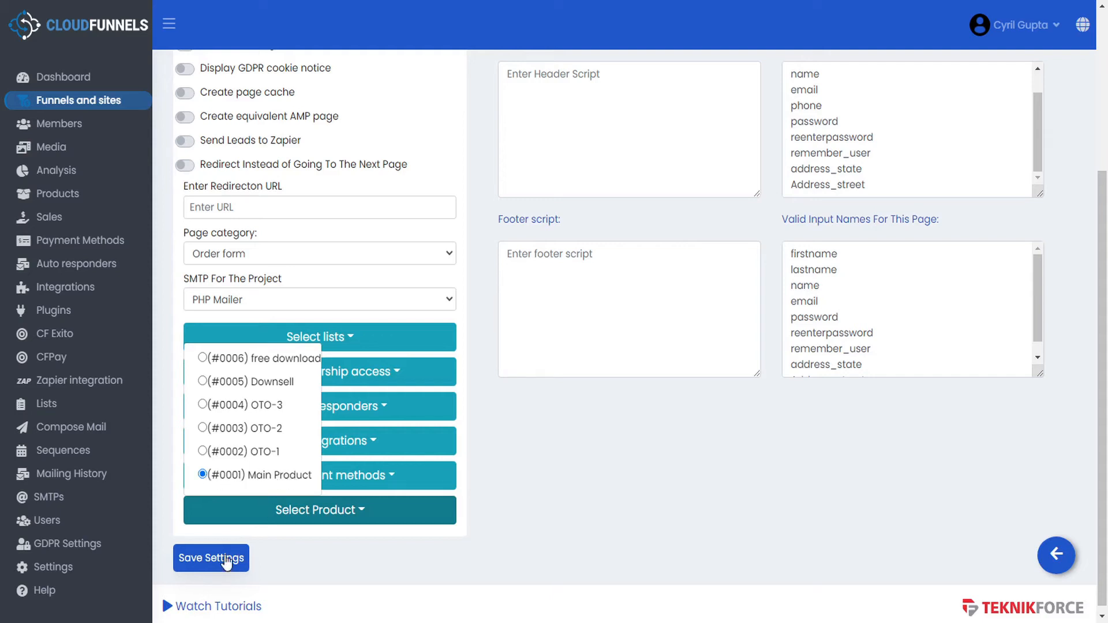
pyautogui.click(203, 451)
pyautogui.click(202, 428)
pyautogui.click(202, 381)
pyautogui.click(203, 357)
pyautogui.click(205, 474)
pyautogui.click(321, 539)
# - Save the Order Form page settings and return to the Freedom funnel's page list
pyautogui.scroll(3, 575, 522)
pyautogui.scroll(-3, 490, 526)
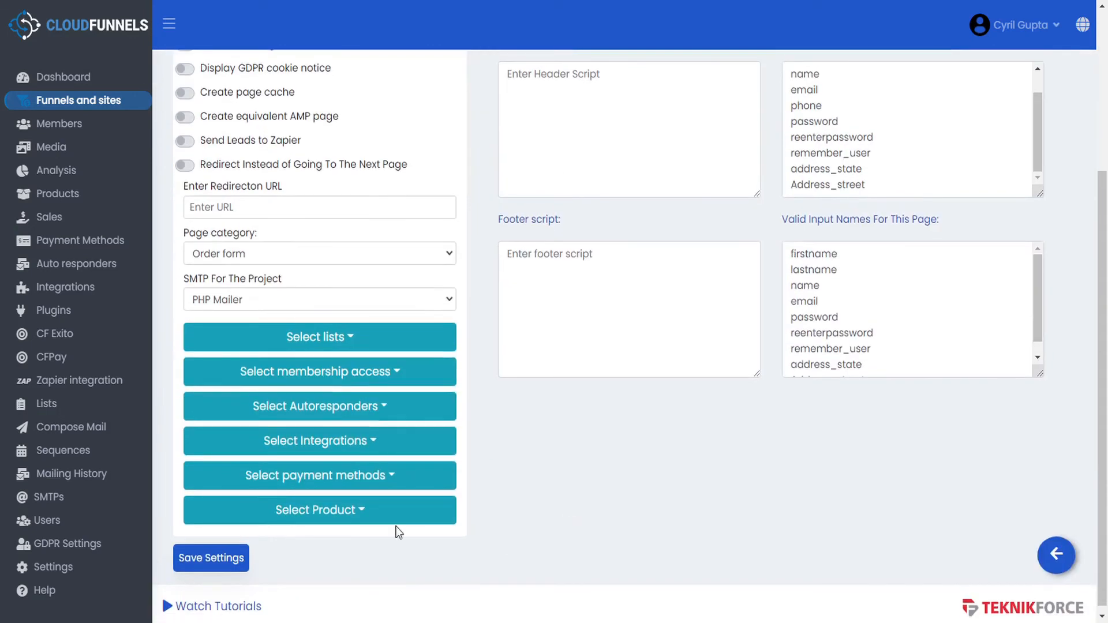
pyautogui.click(201, 562)
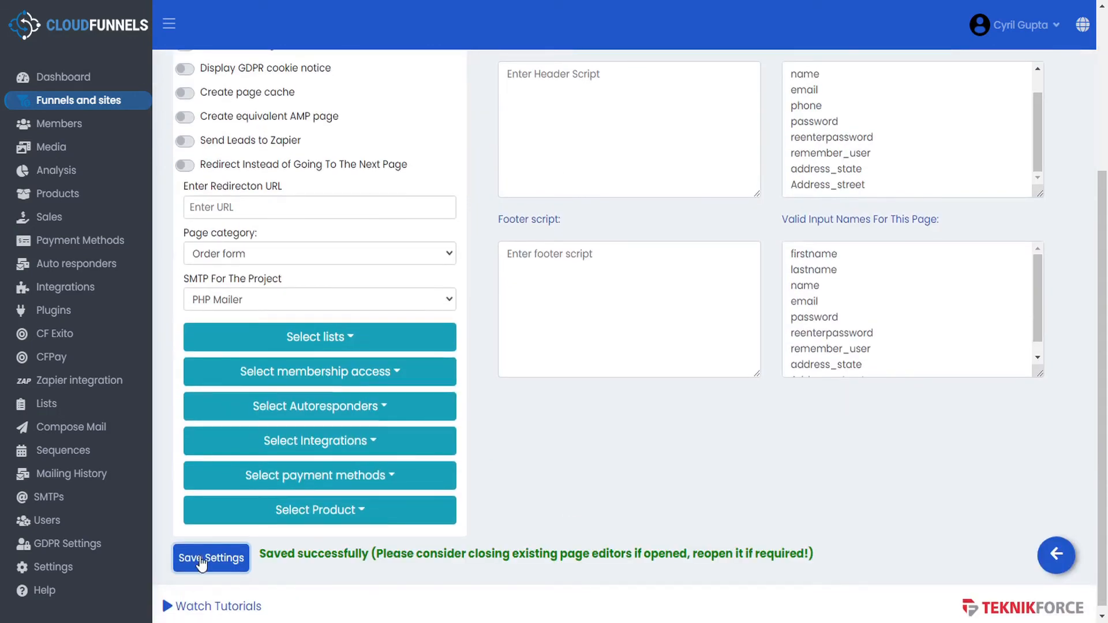
pyautogui.click(1064, 558)
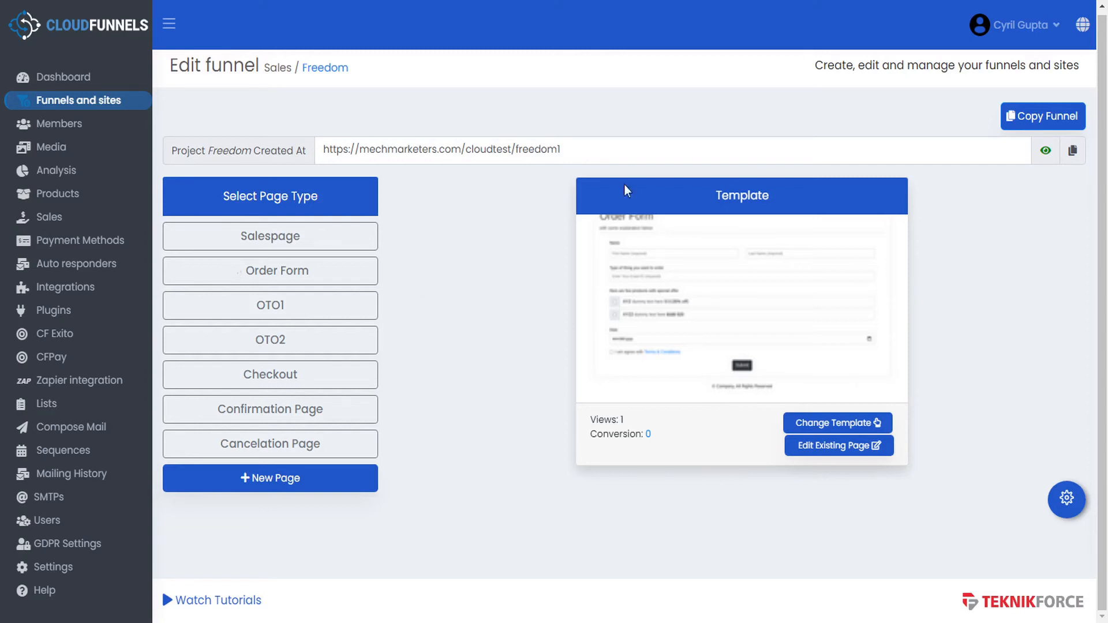
# - Preview the live Freedom funnel in the browser from the eye icon beside its URL
pyautogui.click(1046, 151)
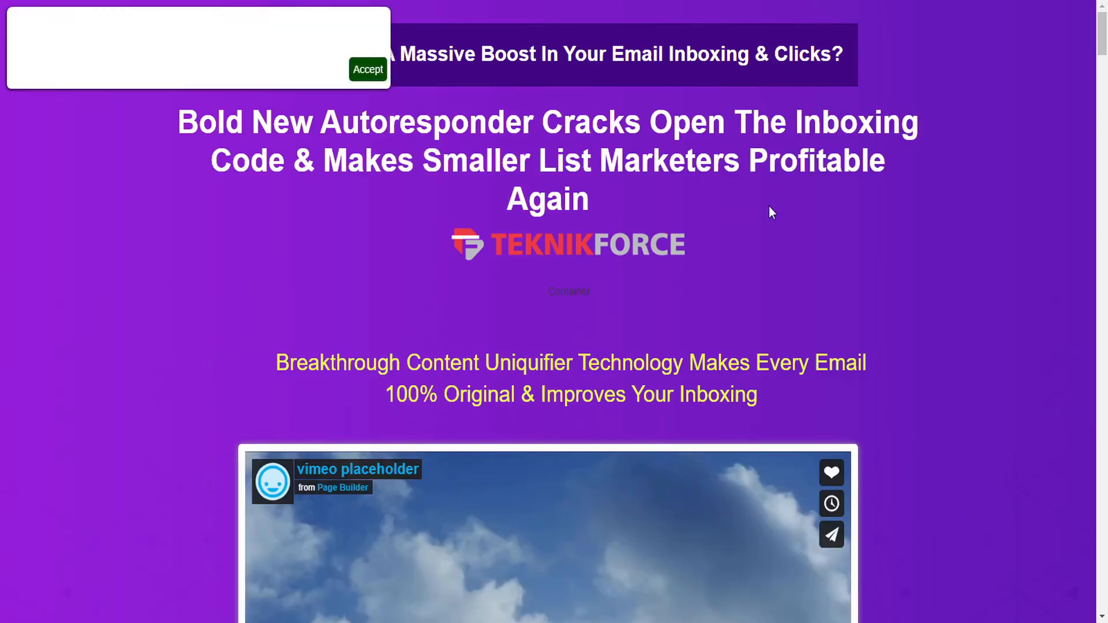
# - Dismiss the cookie notice and go from the sales page's pricing box to the order form
pyautogui.click(374, 72)
pyautogui.scroll(-9, 872, 322)
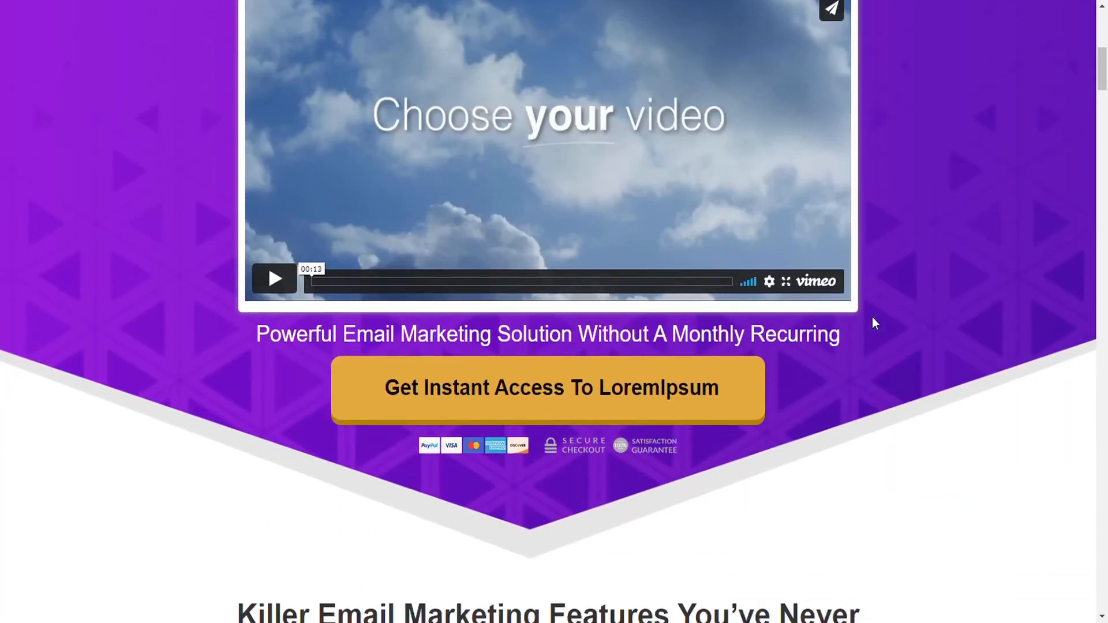
pyautogui.click(511, 398)
pyautogui.click(511, 398)
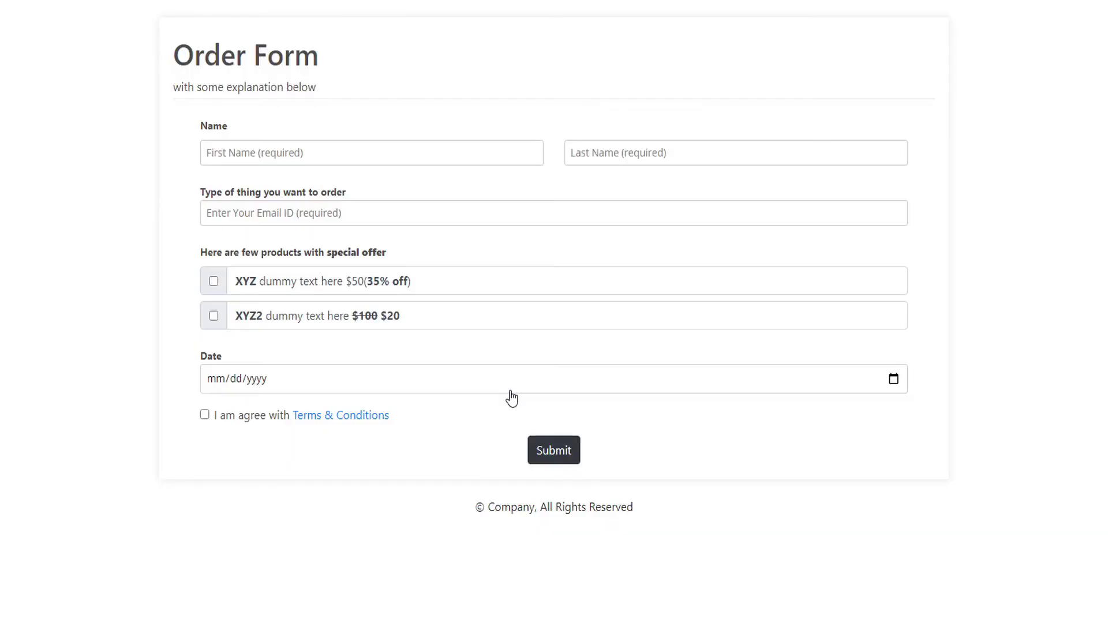
# - Fill in a test buyer's first name, last name and e-mail, accept the terms, and submit
pyautogui.click(322, 155)
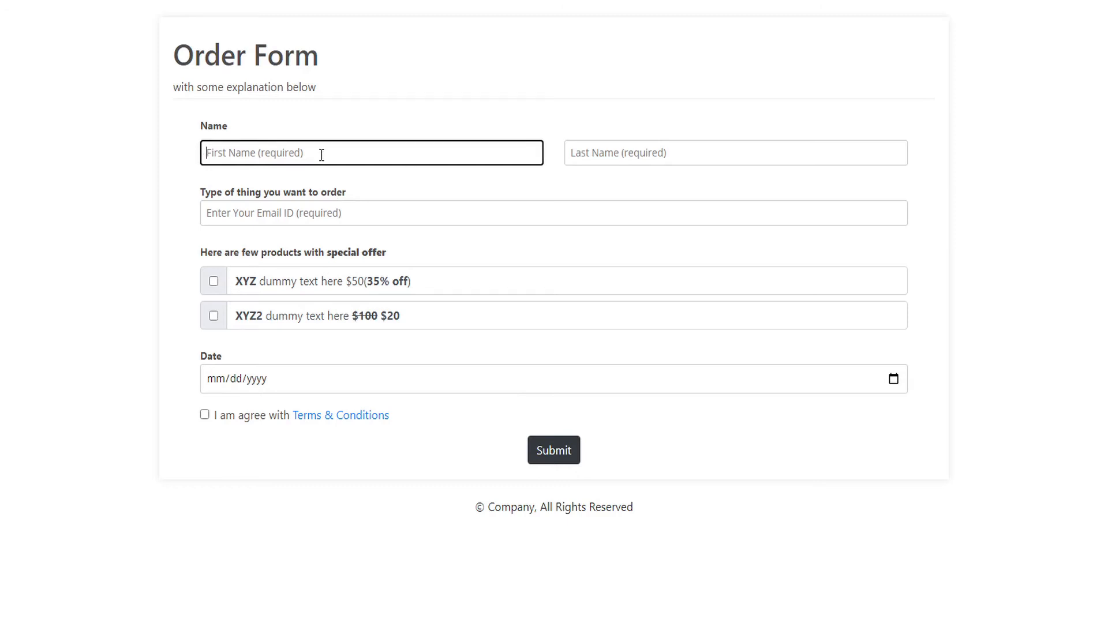
pyautogui.write('Joe')
pyautogui.press('Tab')
pyautogui.write('Smith')
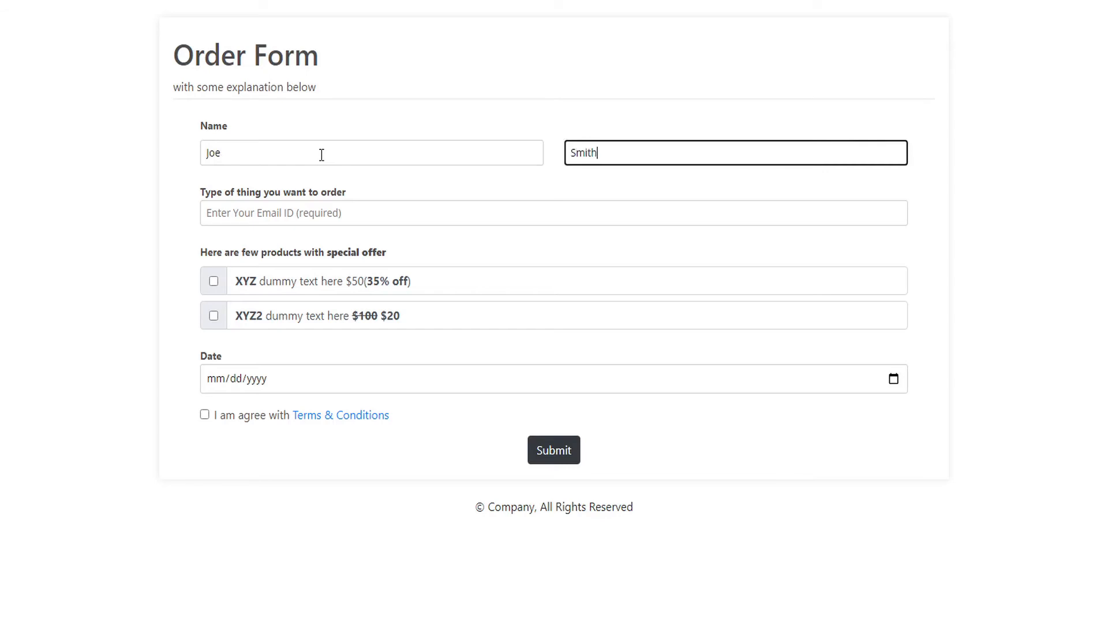
pyautogui.press('Tab')
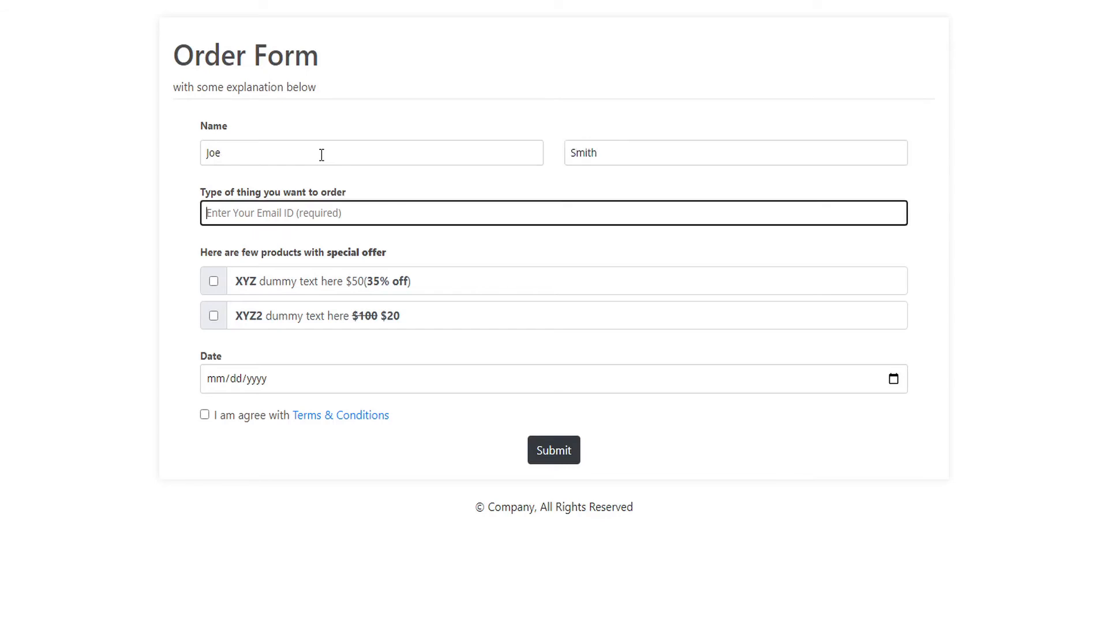
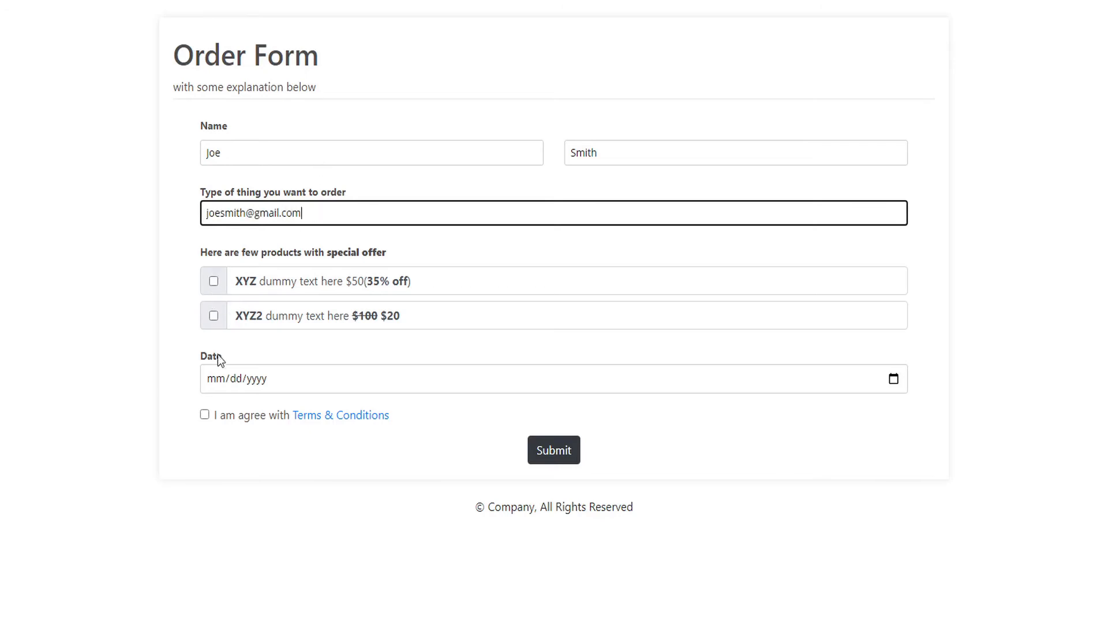
pyautogui.click(205, 415)
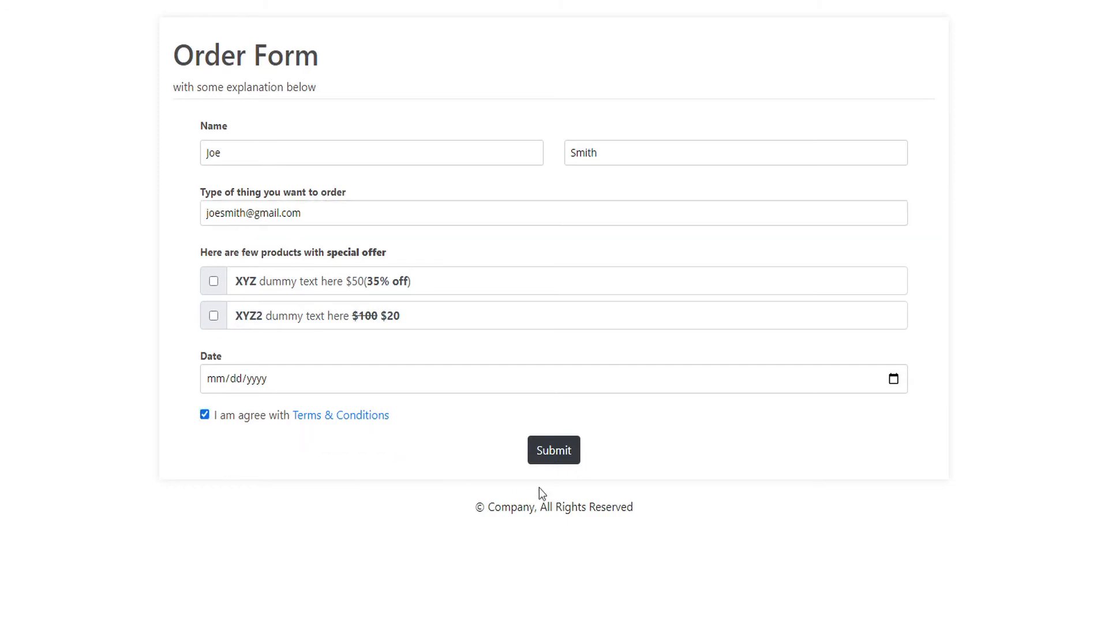
pyautogui.click(553, 456)
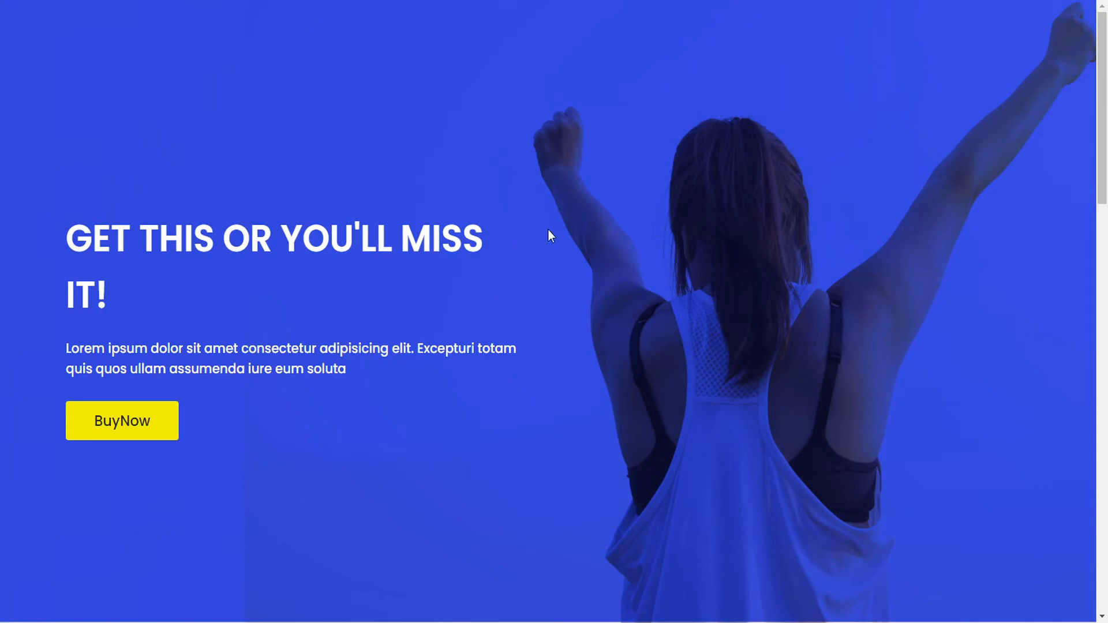
# - Accept the OTO1 offer with BuyNow, then decline the next upsell to reach checkout
pyautogui.click(145, 426)
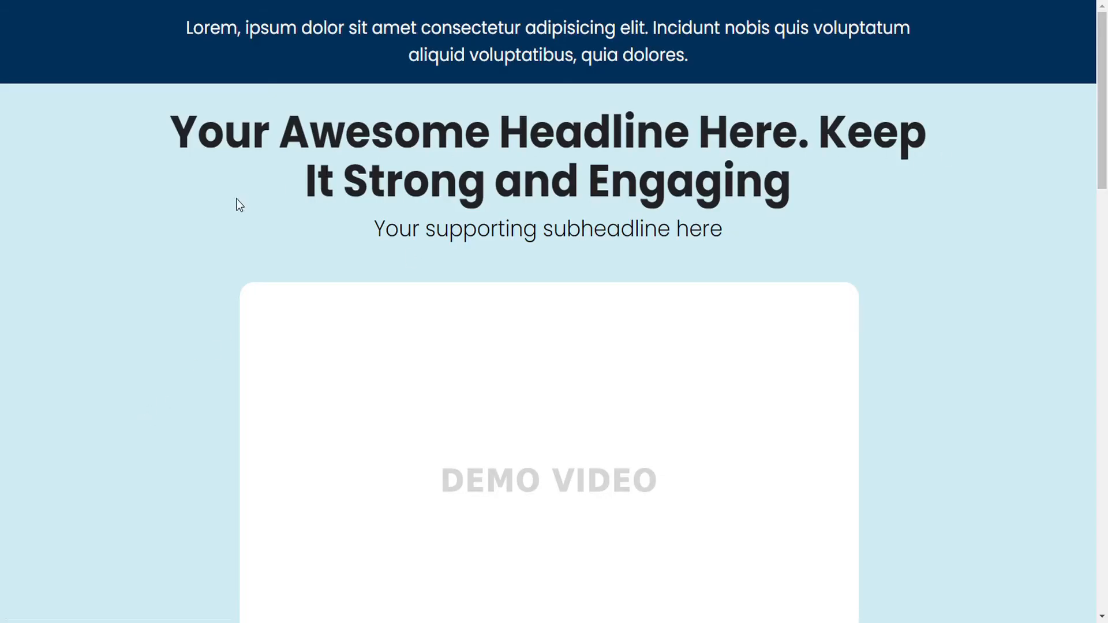
pyautogui.scroll(-5, 258, 252)
pyautogui.scroll(-3, 260, 256)
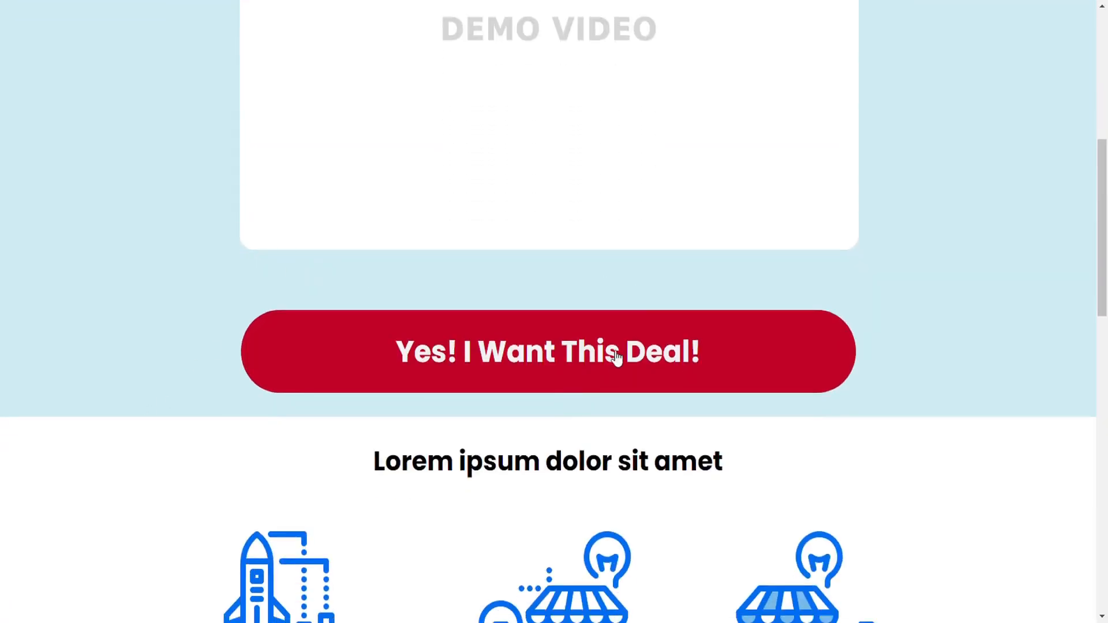
pyautogui.scroll(-17, 470, 329)
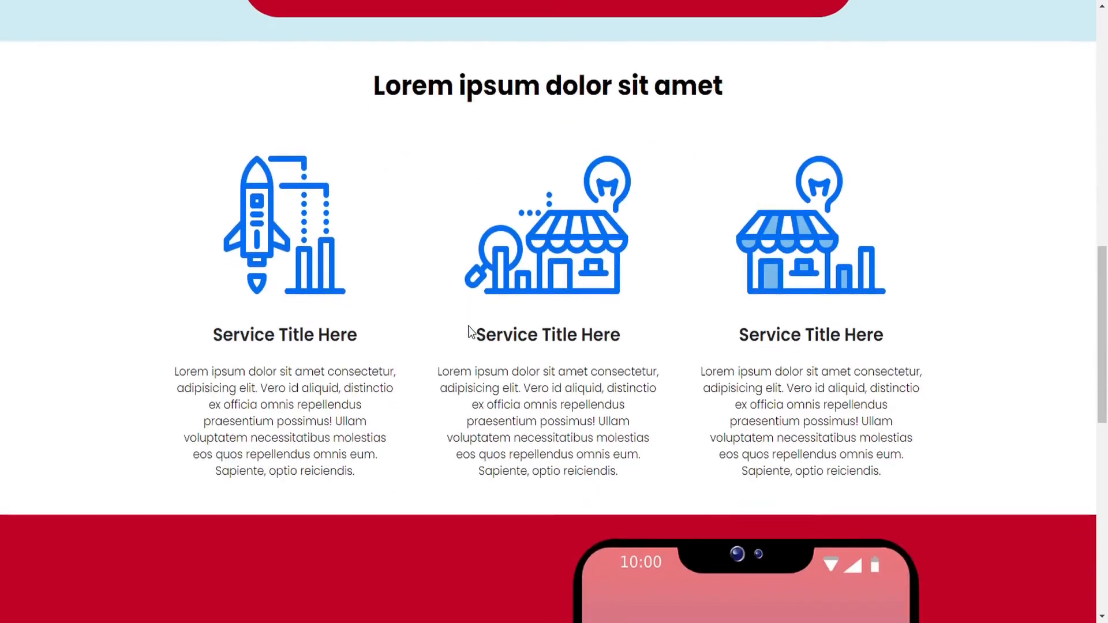
pyautogui.scroll(-1, 470, 325)
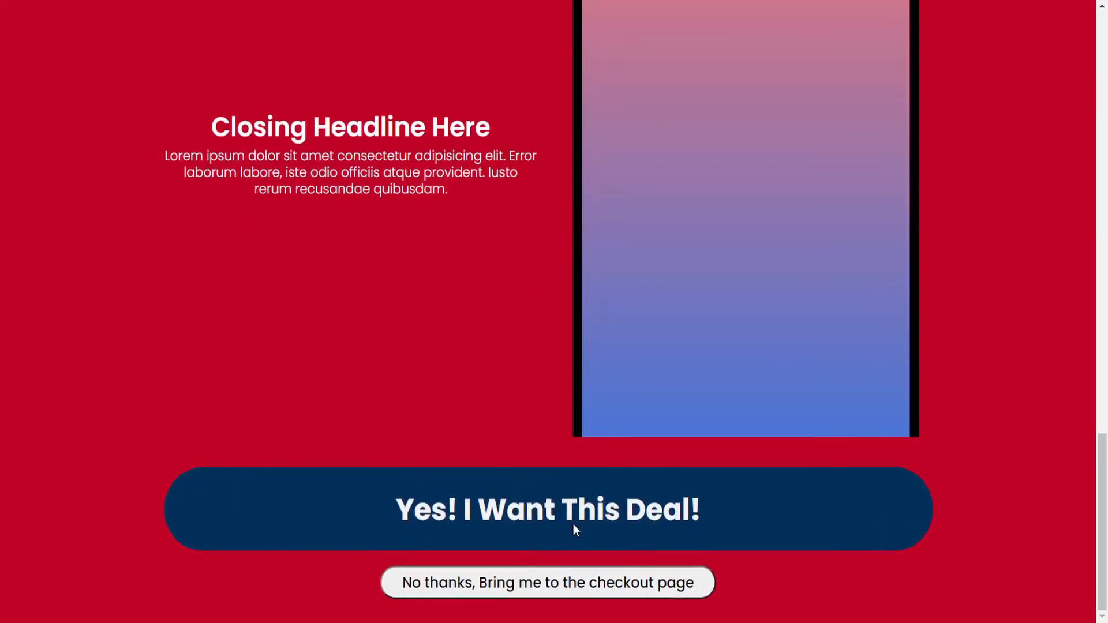
pyautogui.click(527, 587)
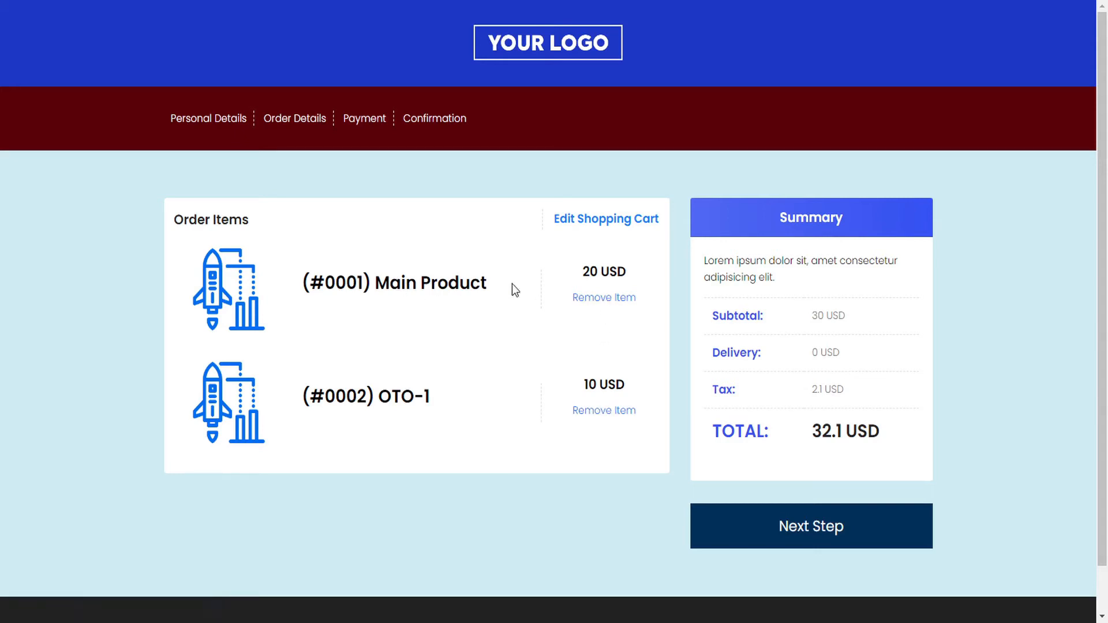
# - Remove (#0002) OTO-1 so the total drops to 21.4 USD, and continue to PayPal
pyautogui.click(602, 297)
pyautogui.click(609, 416)
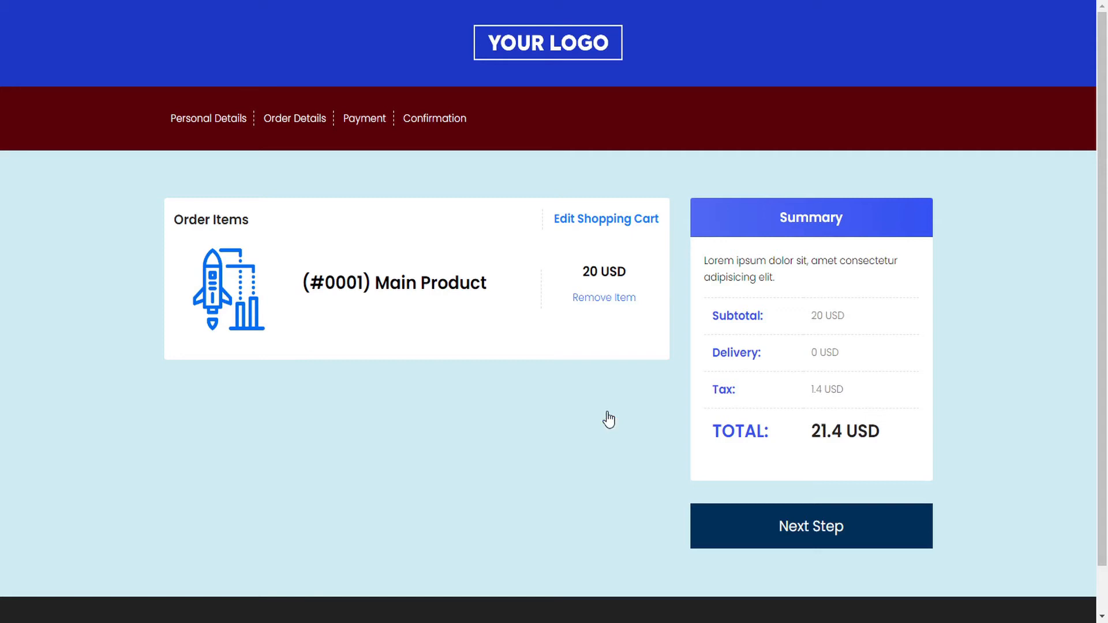
pyautogui.click(826, 536)
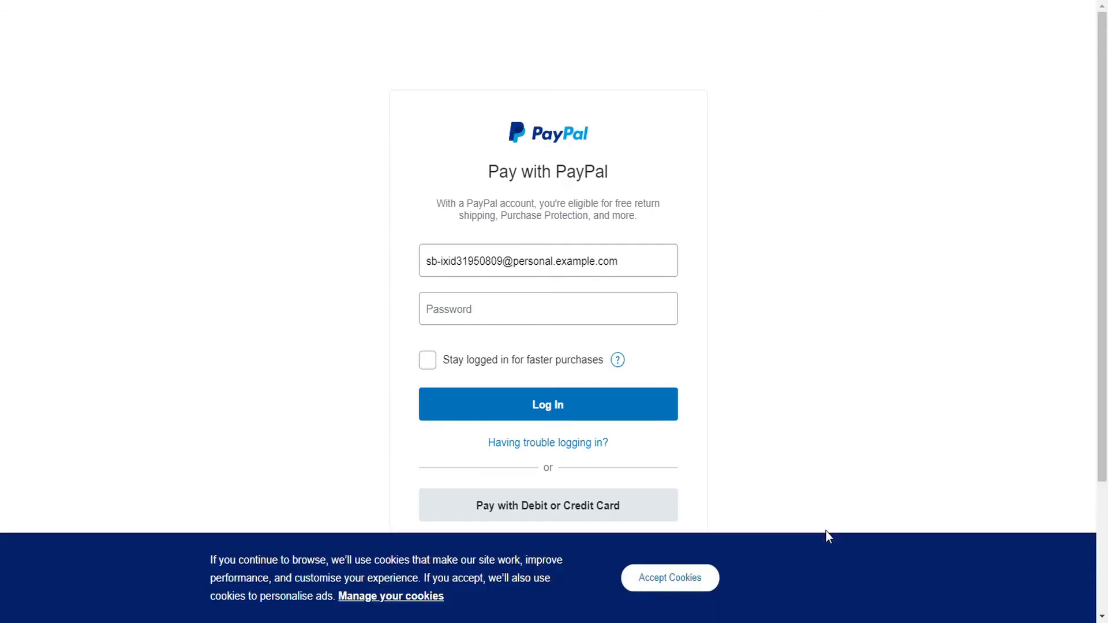
# - Log in to PayPal with the test buyer's password, review the cart, and confirm the 21.40 USD payment
pyautogui.click(468, 308)
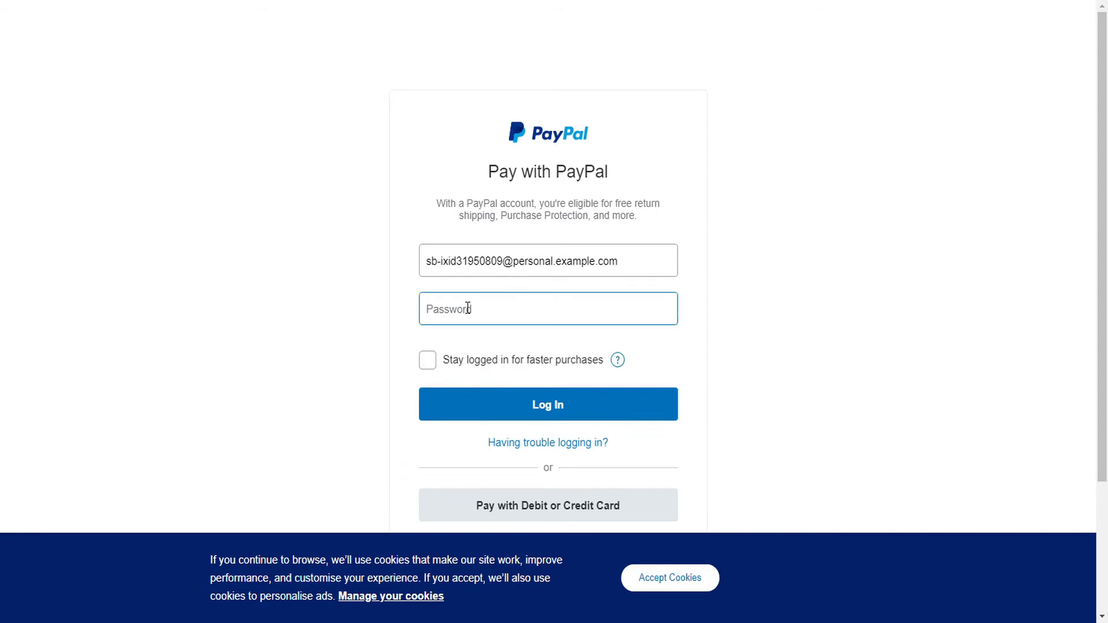
pyautogui.hotkey('ctrl', 'v')
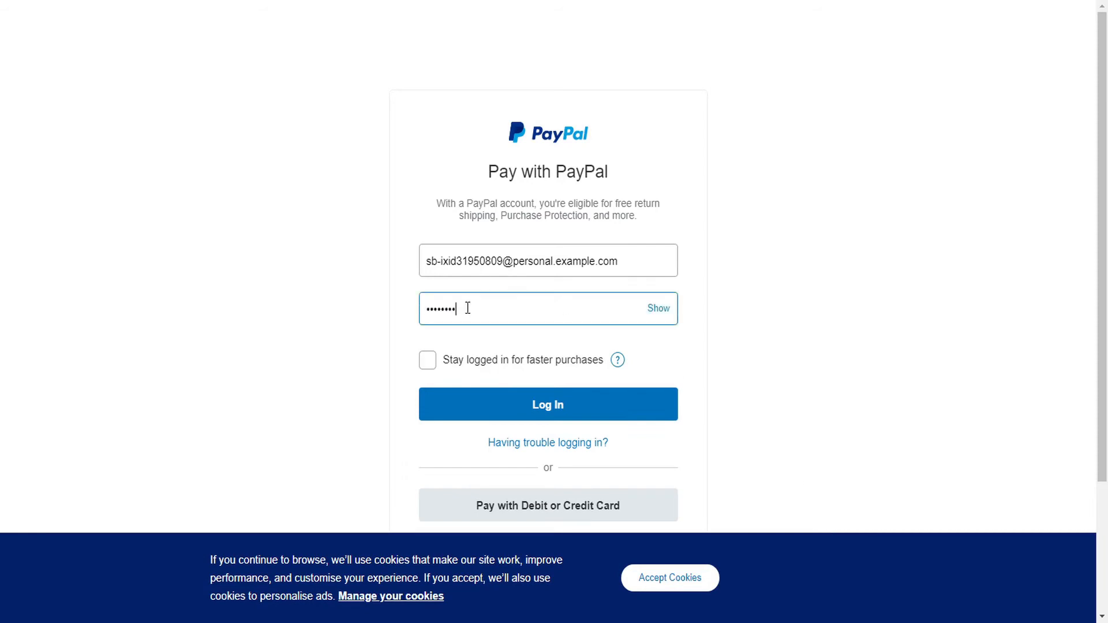
pyautogui.click(545, 410)
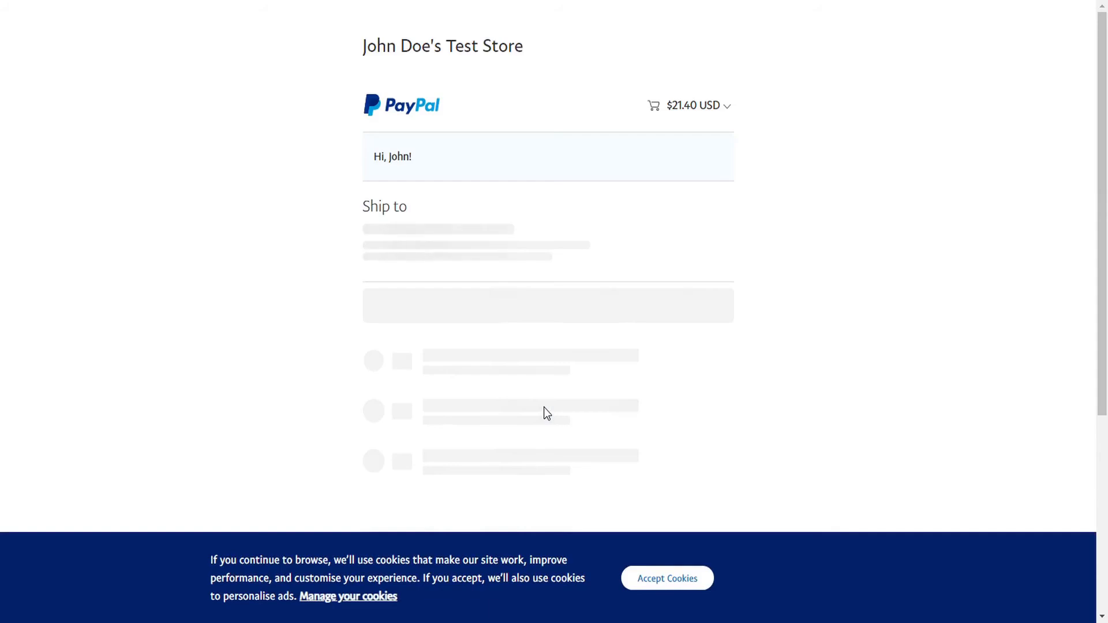
pyautogui.click(729, 106)
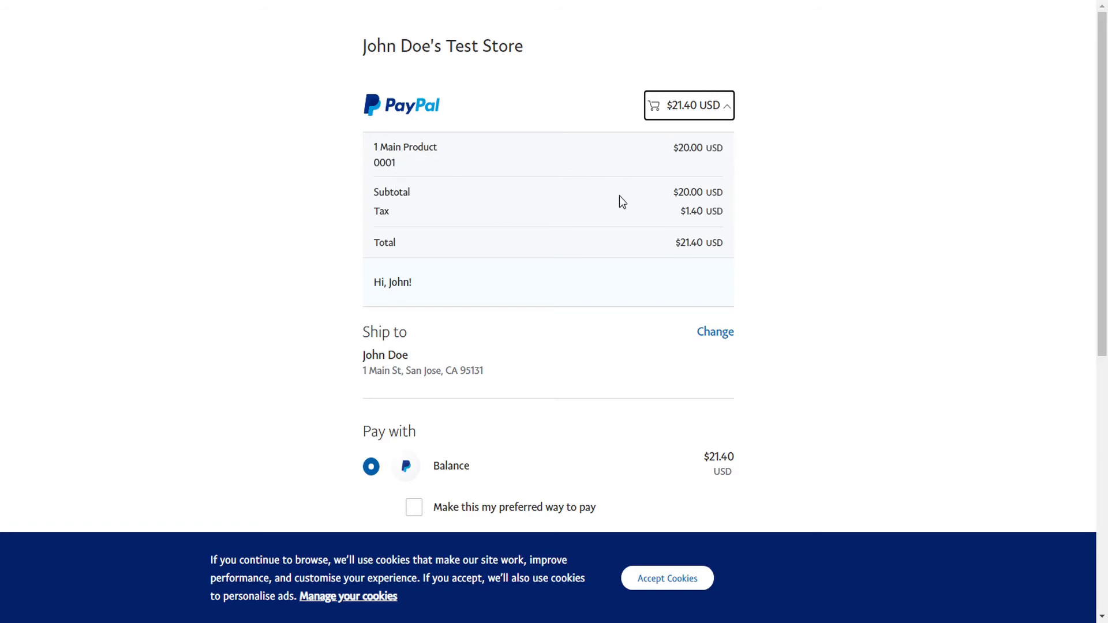
pyautogui.scroll(-8, 618, 196)
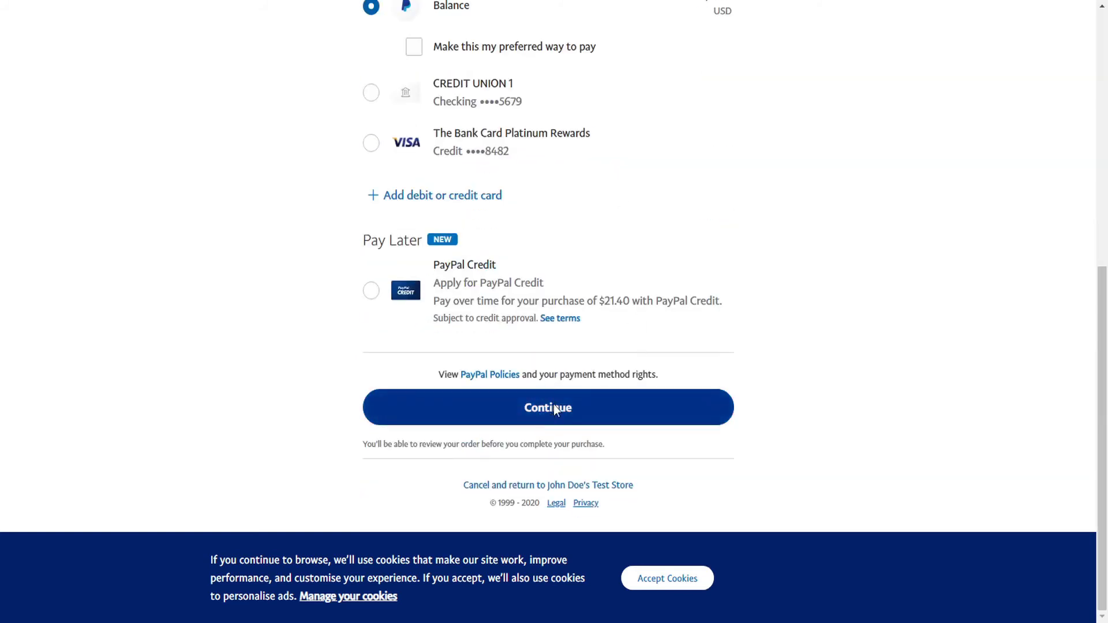
pyautogui.click(553, 407)
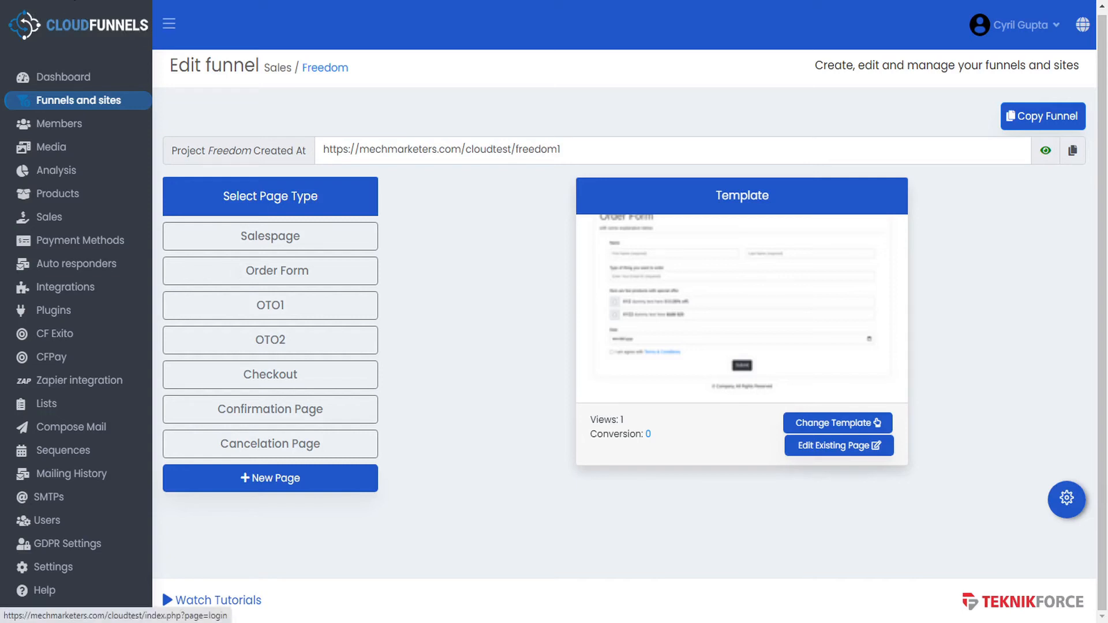
# - Reload the Freedom funnel to show 1 conversion, then open the Product Sales list
pyautogui.click(66, 0)
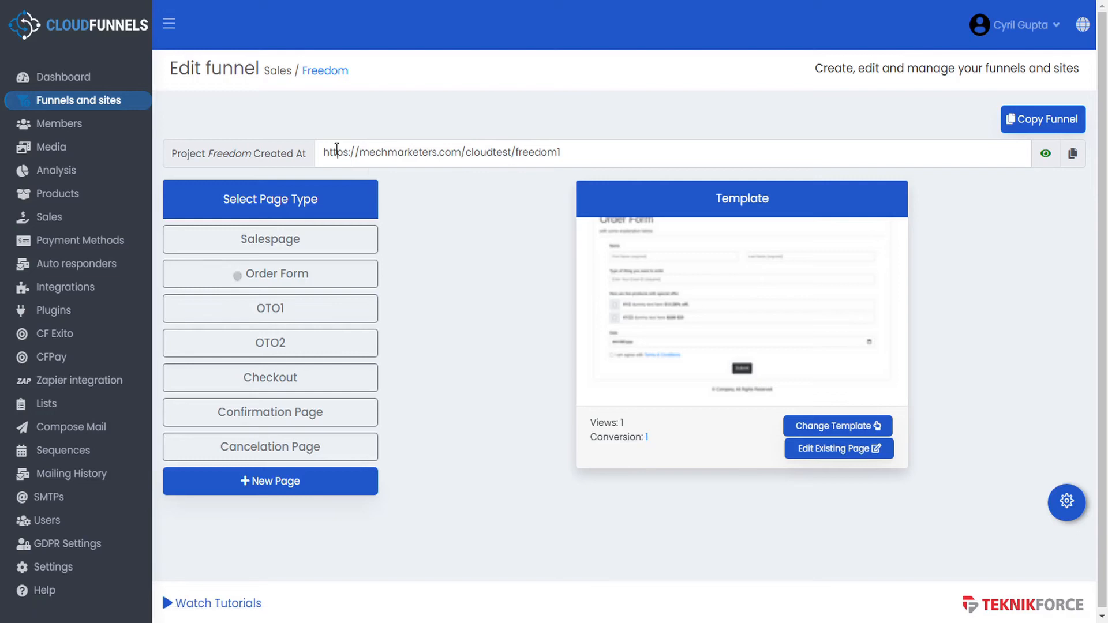
pyautogui.click(53, 218)
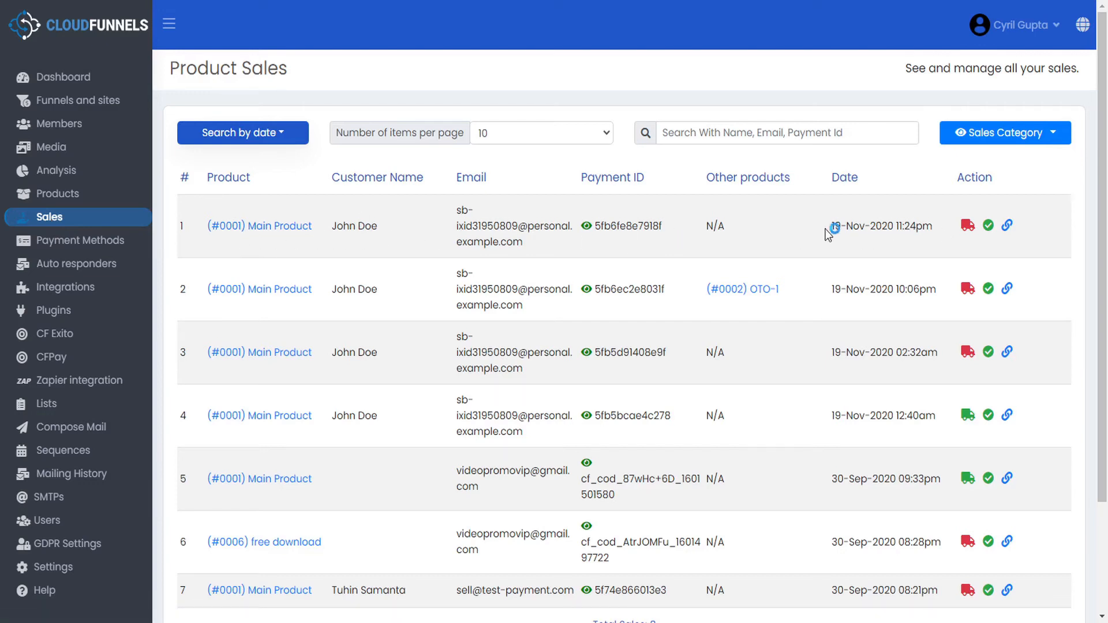
# - Filter sales to 'Through payment methods(Pending) only', then open the Lists page
pyautogui.click(1057, 136)
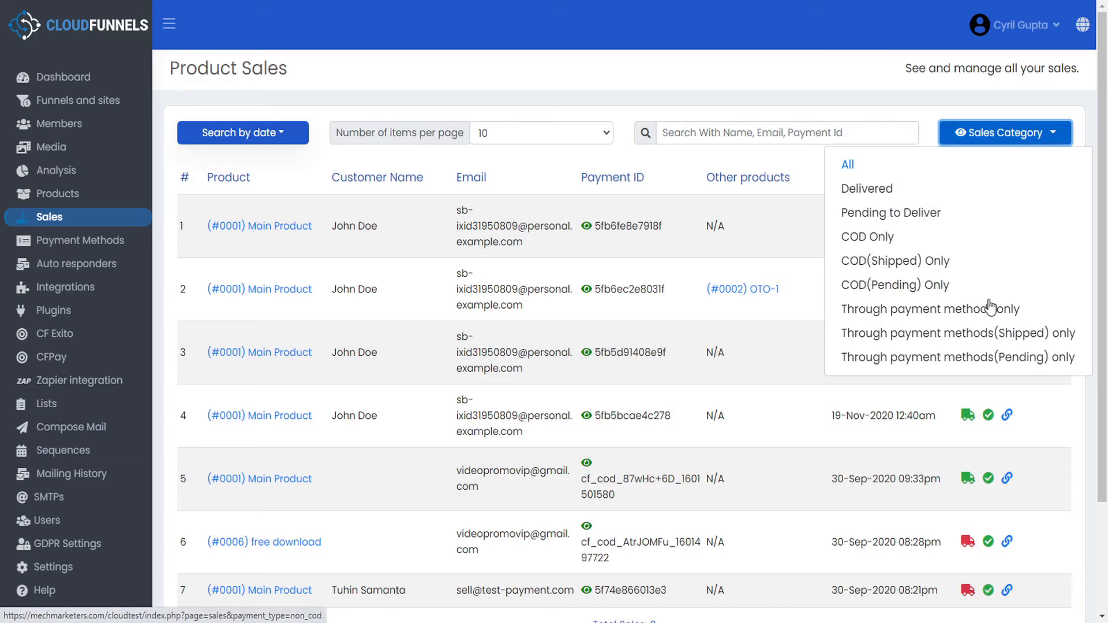
pyautogui.click(900, 361)
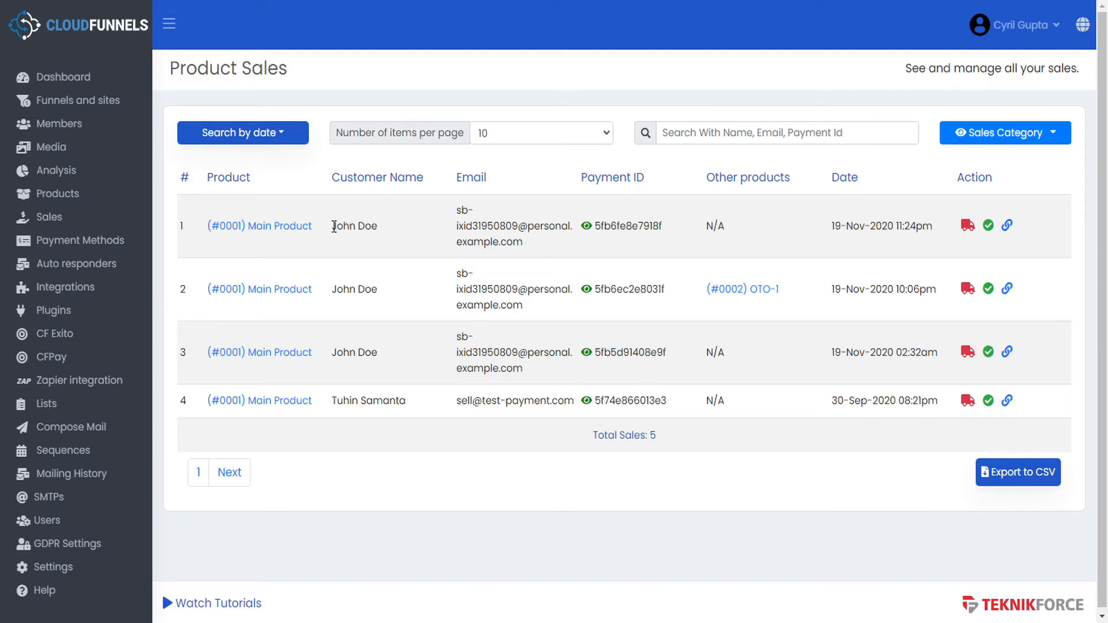
pyautogui.moveTo(335, 226); pyautogui.dragTo(368, 226)
pyautogui.click(51, 407)
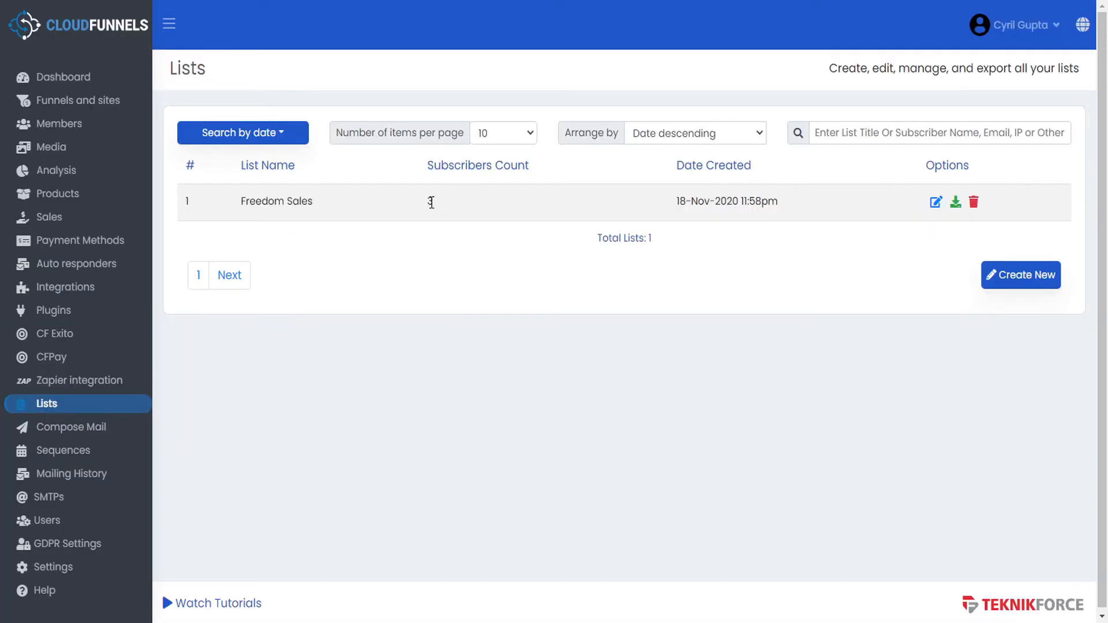
# - View the Freedom Sales list's three subscribers, then open the Sequences page
pyautogui.click(937, 207)
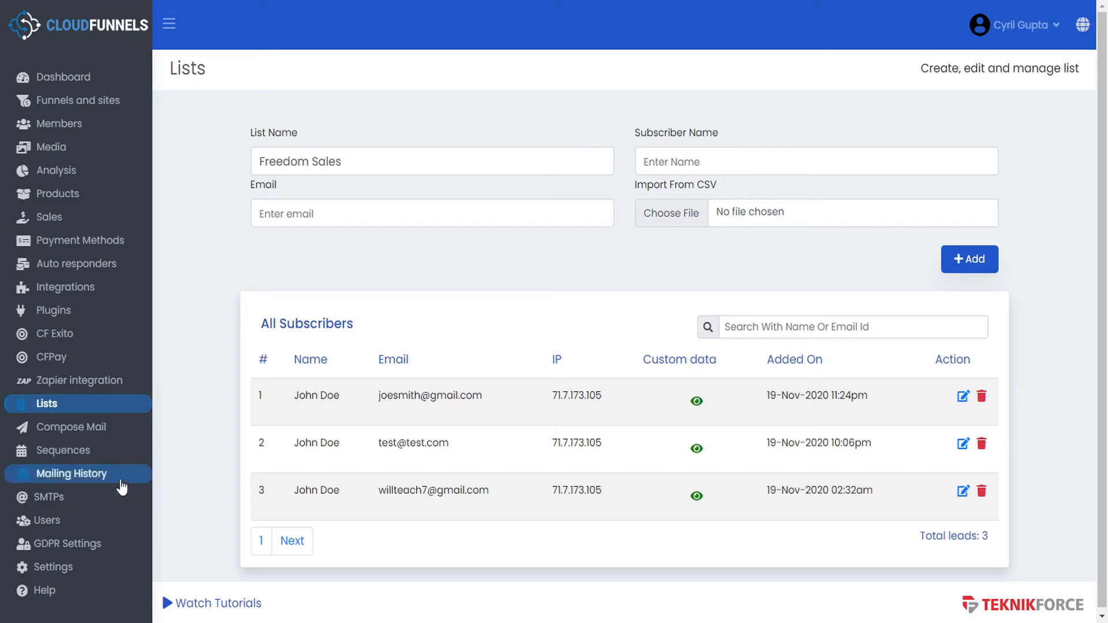
pyautogui.click(86, 457)
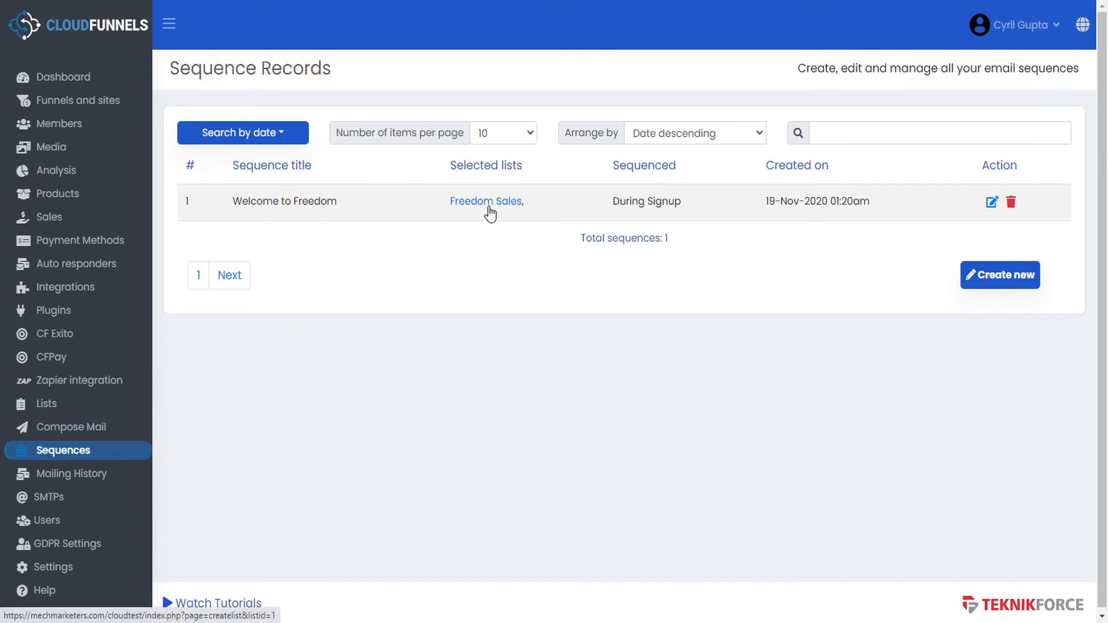
# - Confirm Welcome to Freedom targets the Freedom Sales list and sends during signup, then go to Settings
pyautogui.click(992, 203)
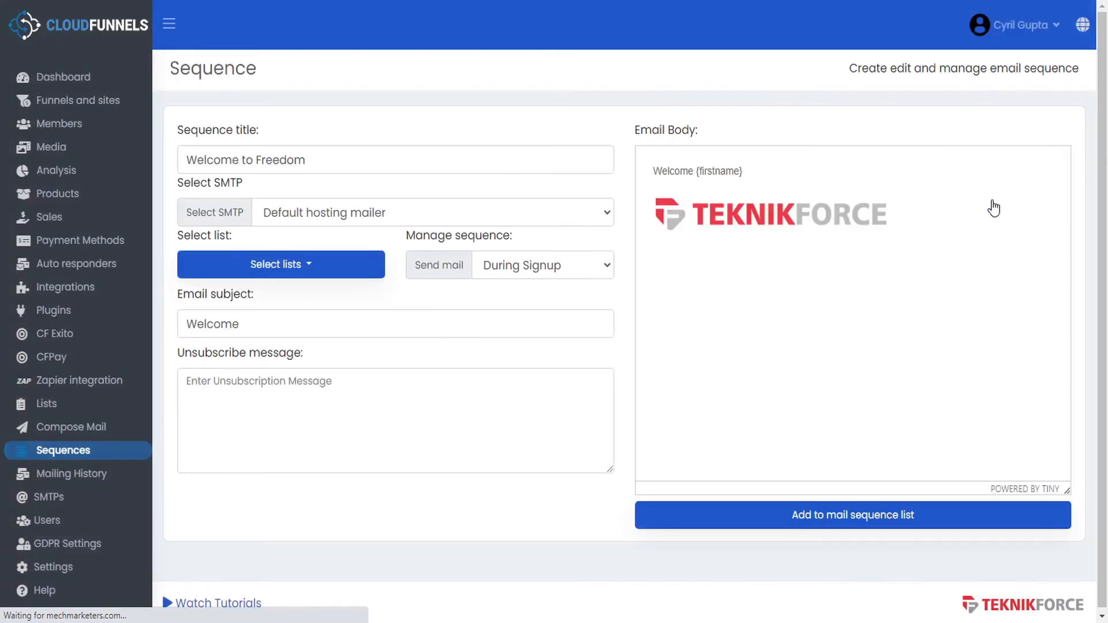
pyautogui.click(312, 268)
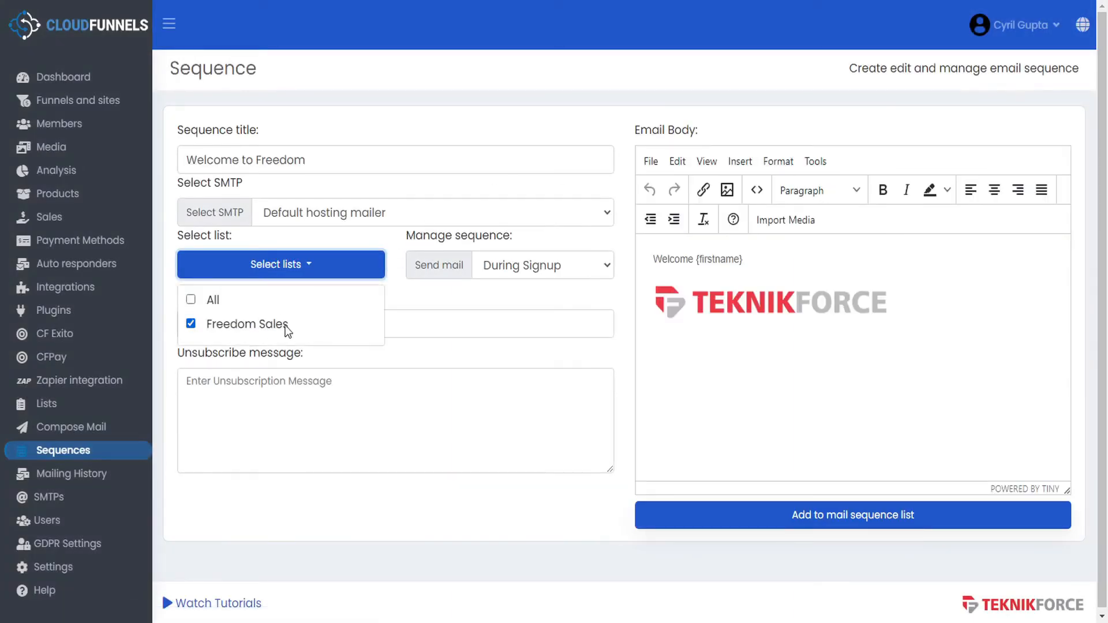
pyautogui.click(534, 292)
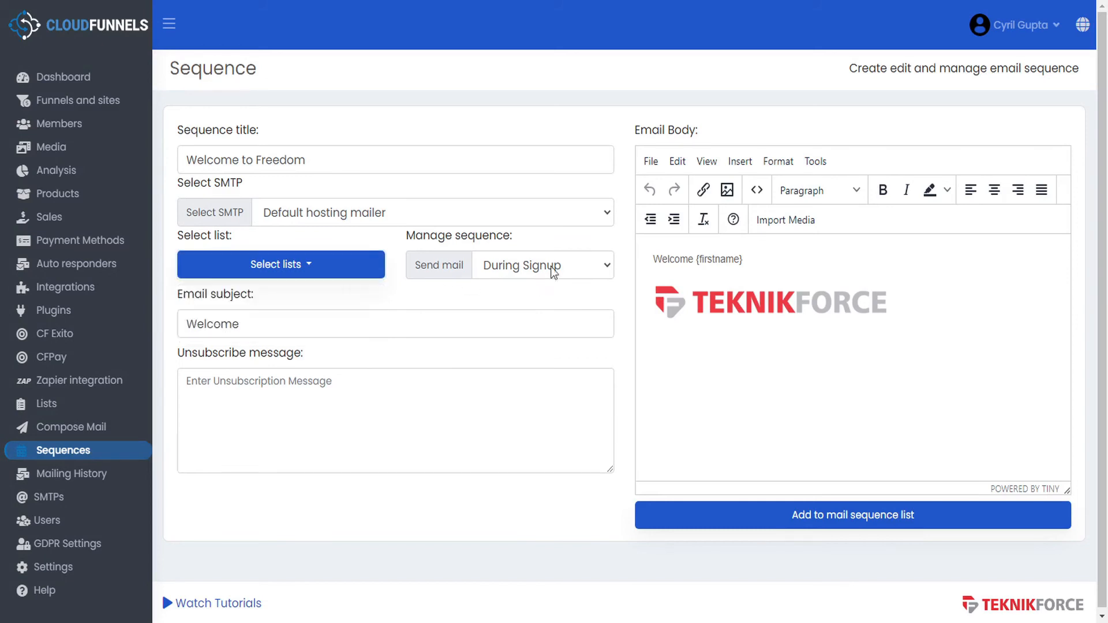
pyautogui.click(609, 269)
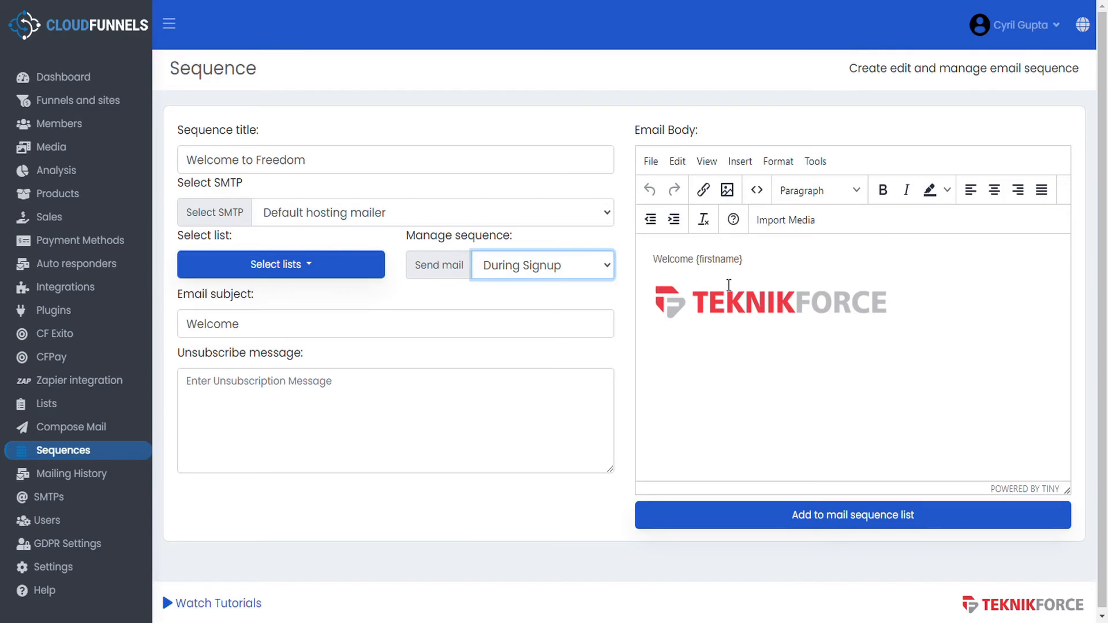
pyautogui.click(53, 567)
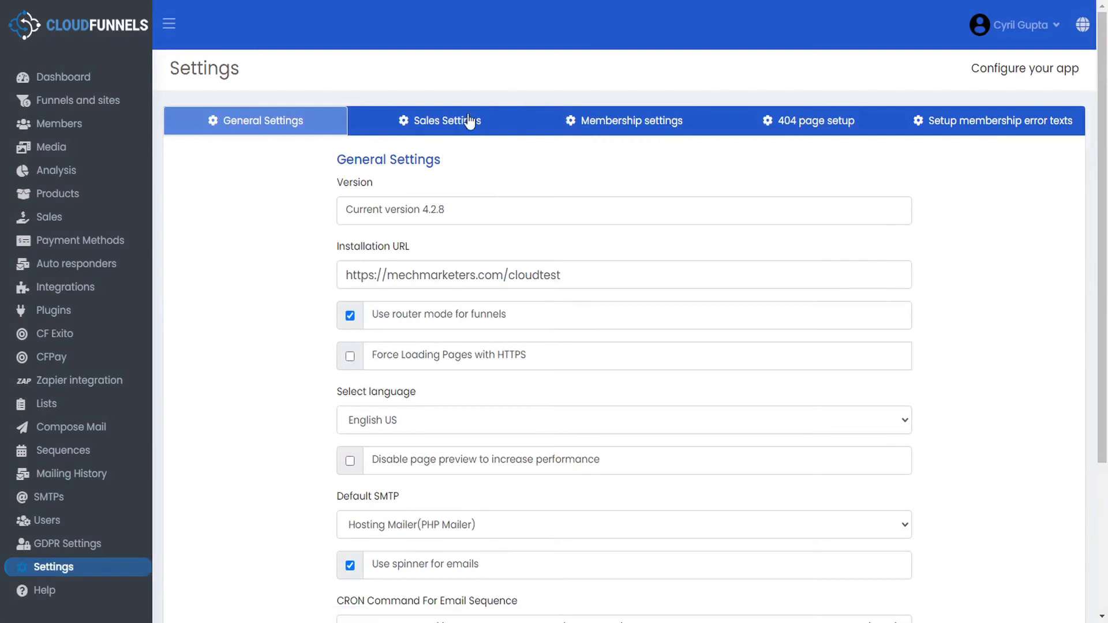
# - Turn on 'Send notification for sales' in Sales Settings, then return to Funnels and sites
pyautogui.click(471, 122)
pyautogui.click(350, 187)
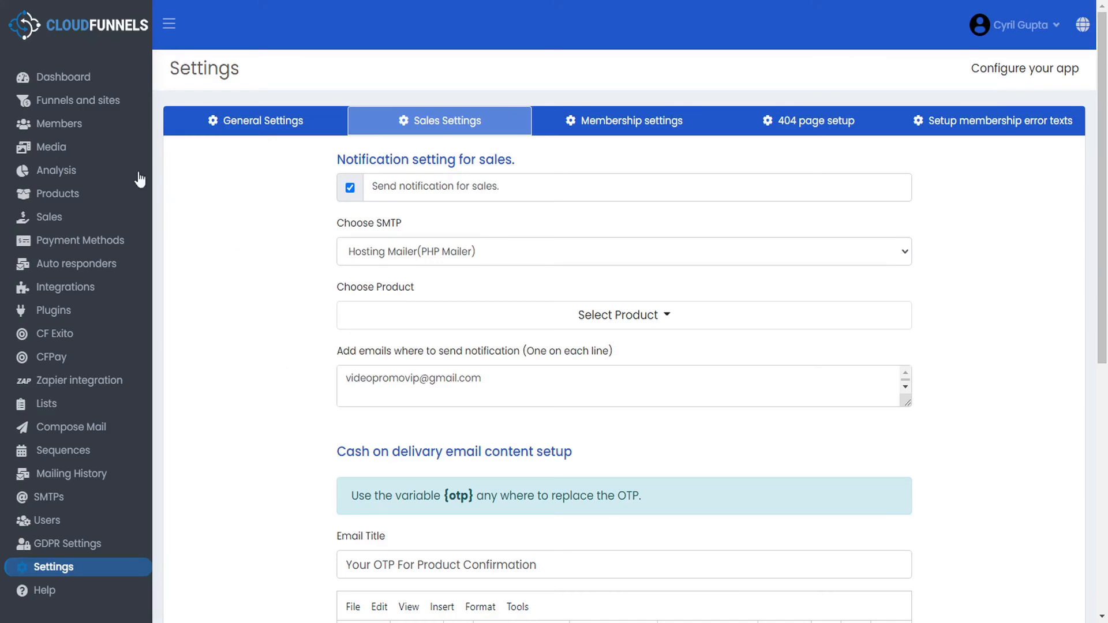
pyautogui.click(98, 101)
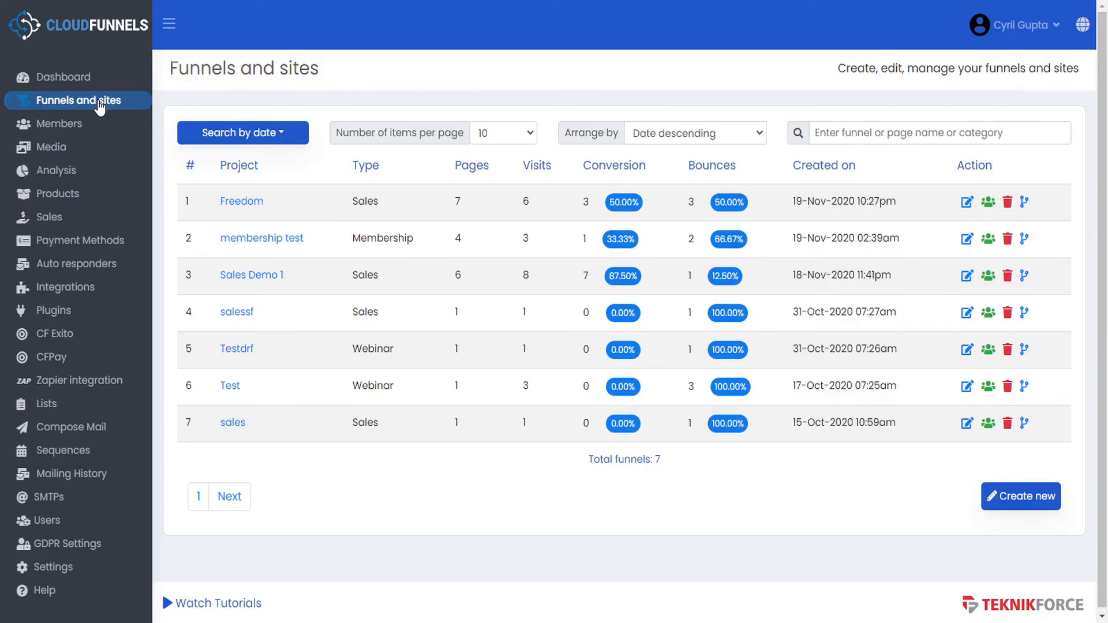
# - Create a Membership-type funnel named Freedom Membership at cloudtest/freedom-membership
pyautogui.click(1037, 497)
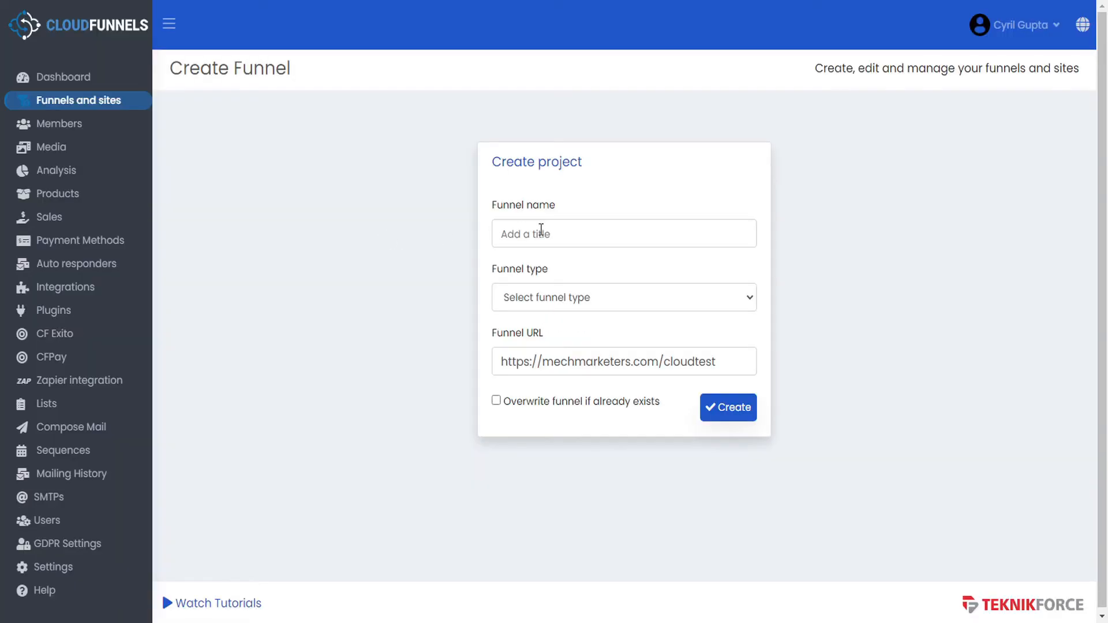
pyautogui.click(549, 231)
pyautogui.write('Fre')
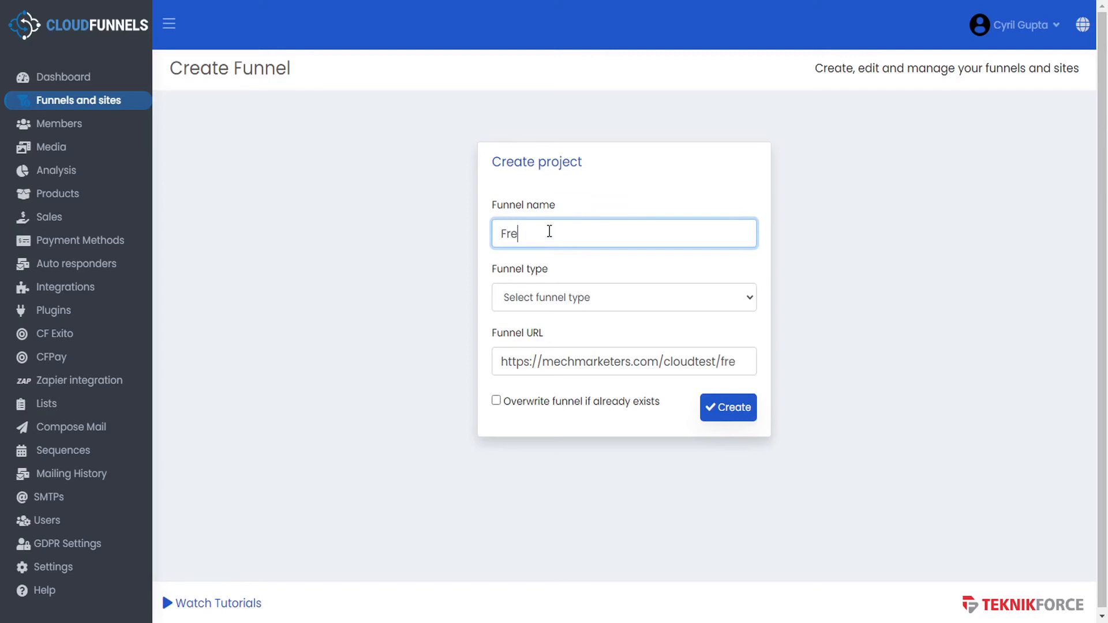
pyautogui.write('edom Membership')
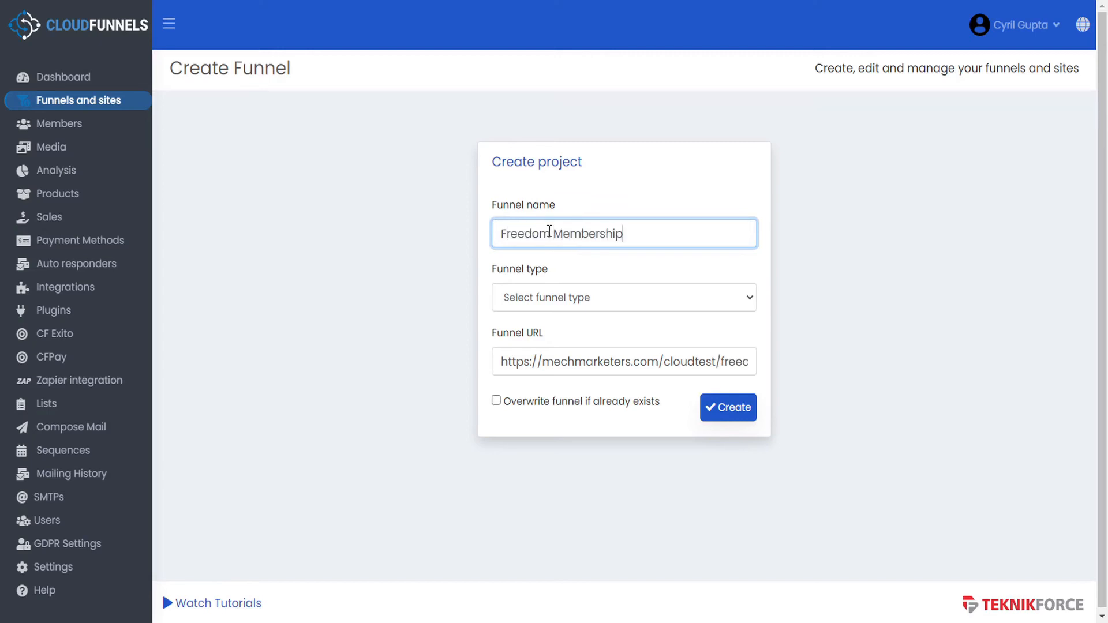
pyautogui.click(529, 295)
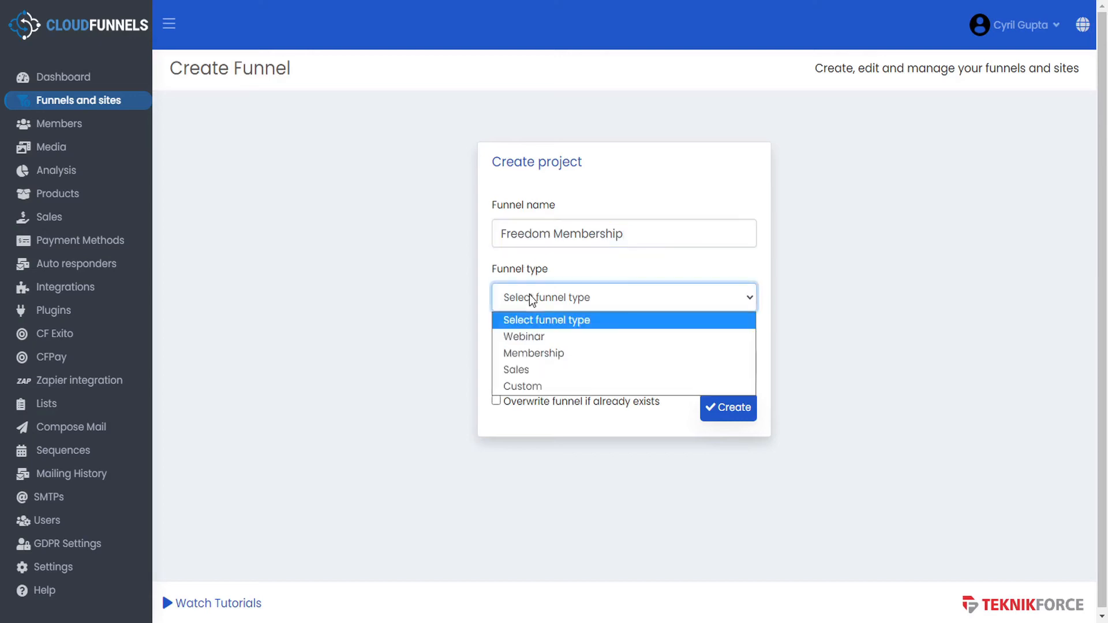
pyautogui.click(532, 356)
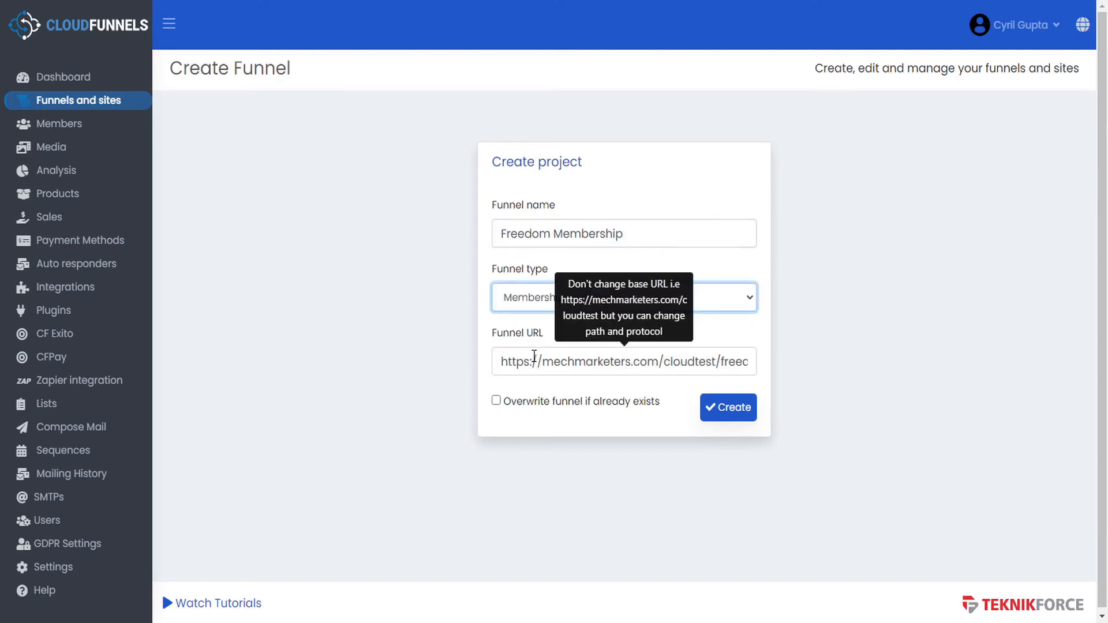
pyautogui.moveTo(729, 361); pyautogui.dragTo(814, 362)
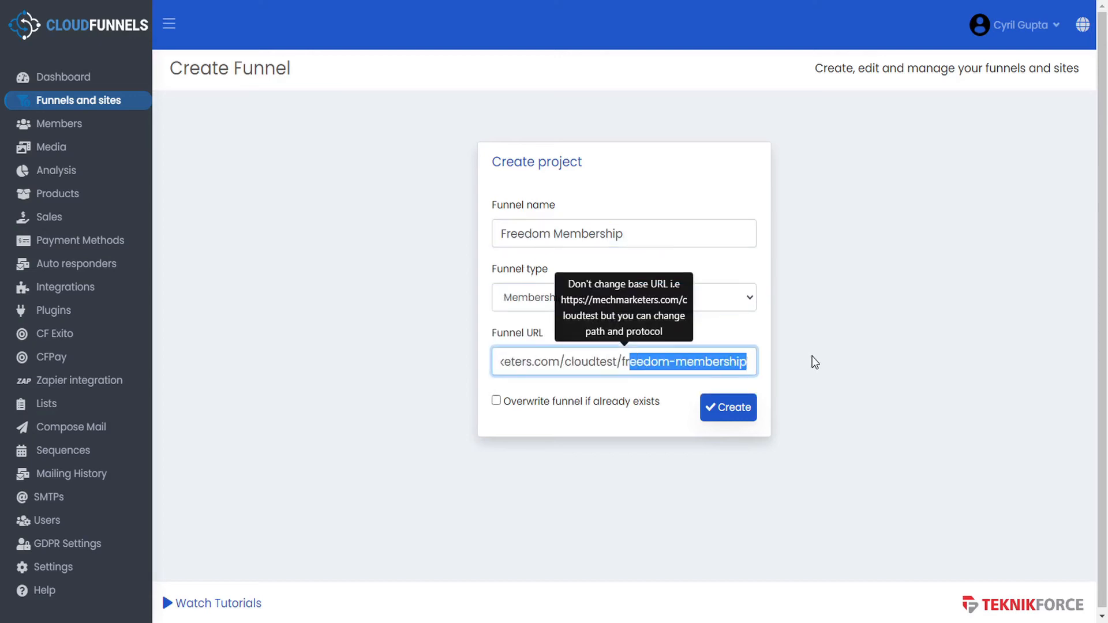
pyautogui.click(728, 411)
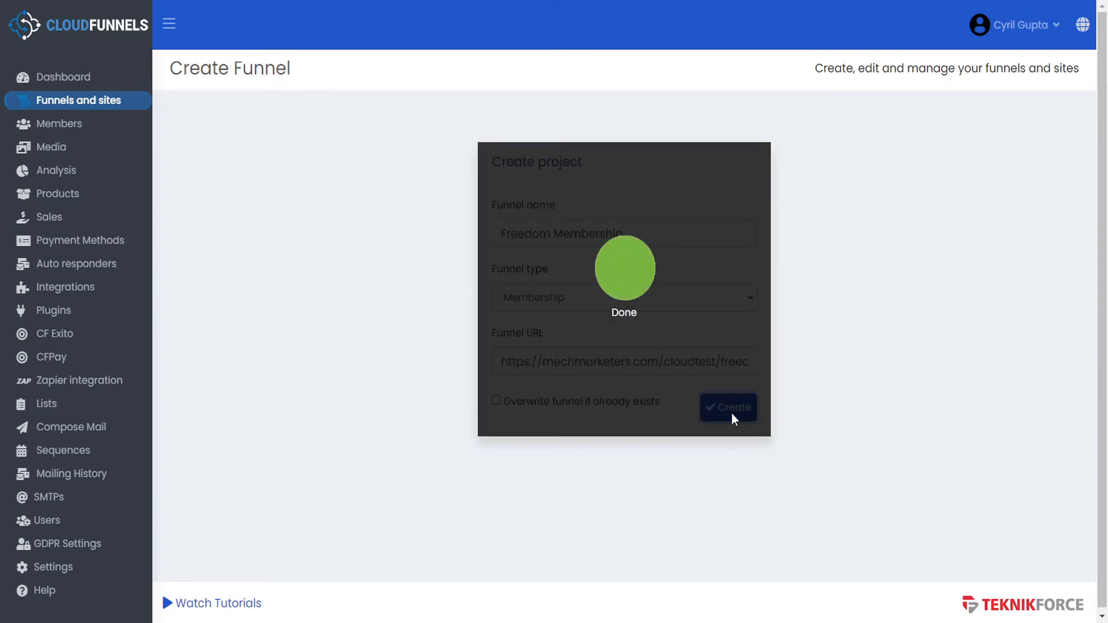
pyautogui.click(317, 243)
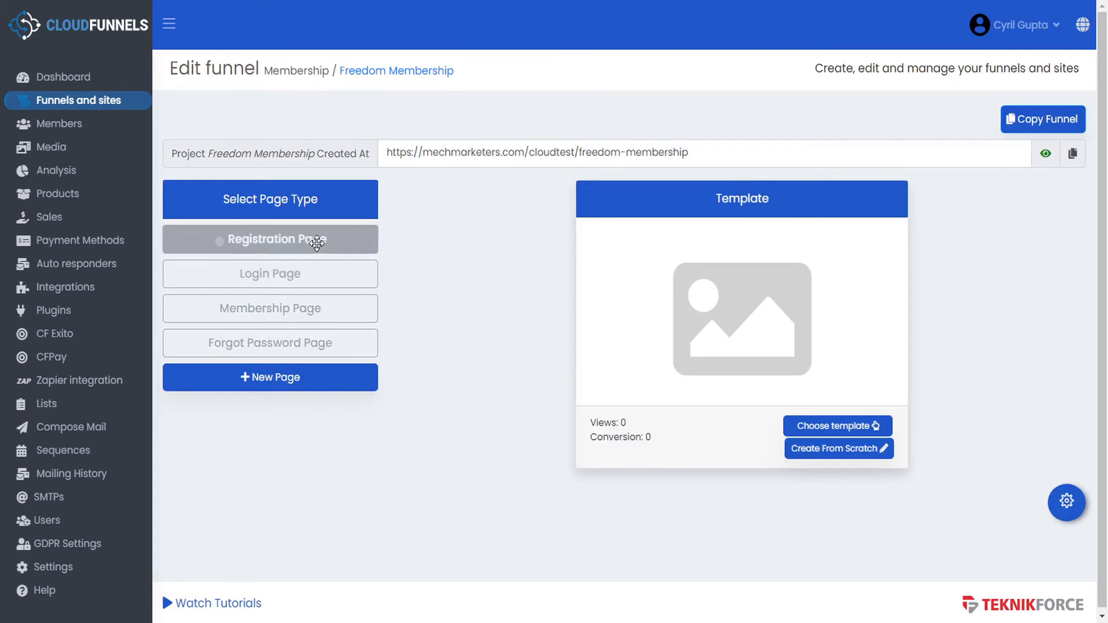
# - Apply the Registration-1 template to the registration page and Login-1 to the login page
pyautogui.click(838, 426)
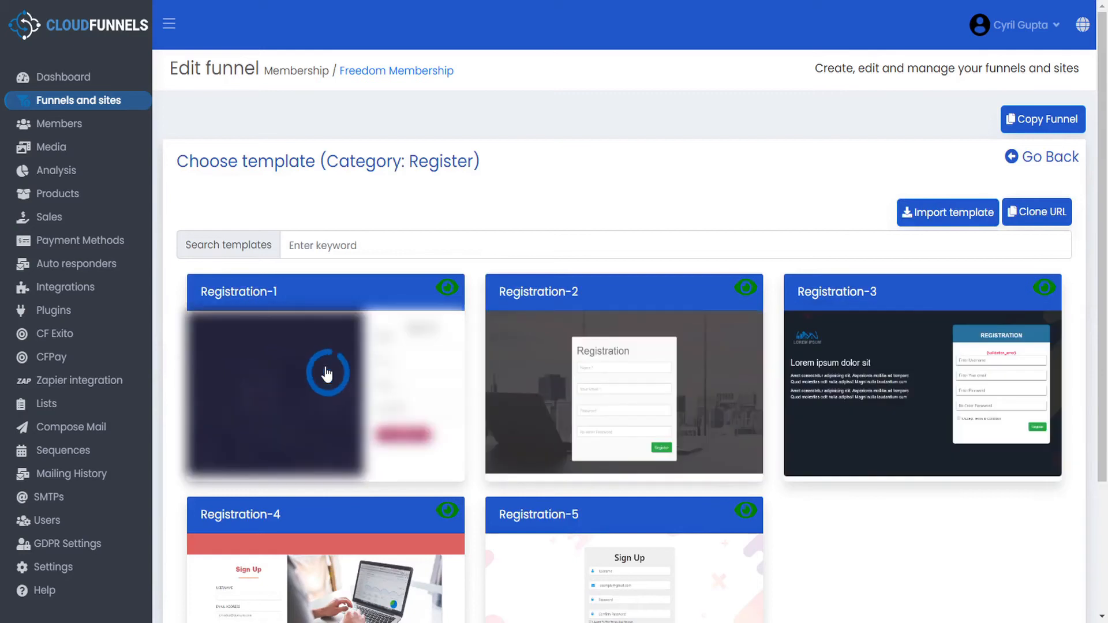
pyautogui.click(325, 373)
pyautogui.click(329, 274)
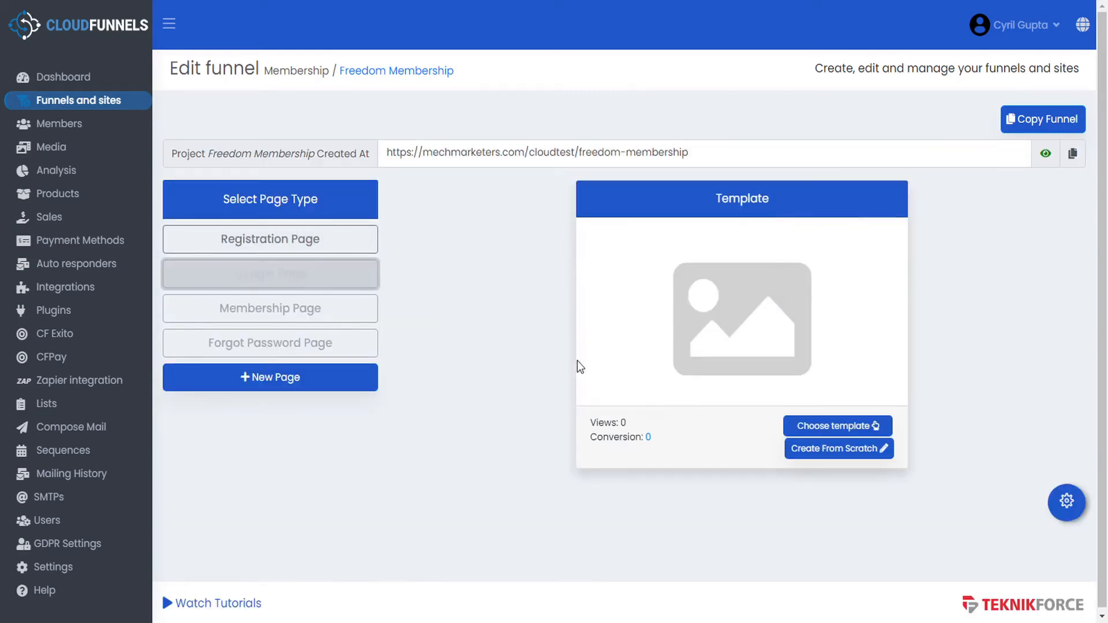
pyautogui.click(830, 427)
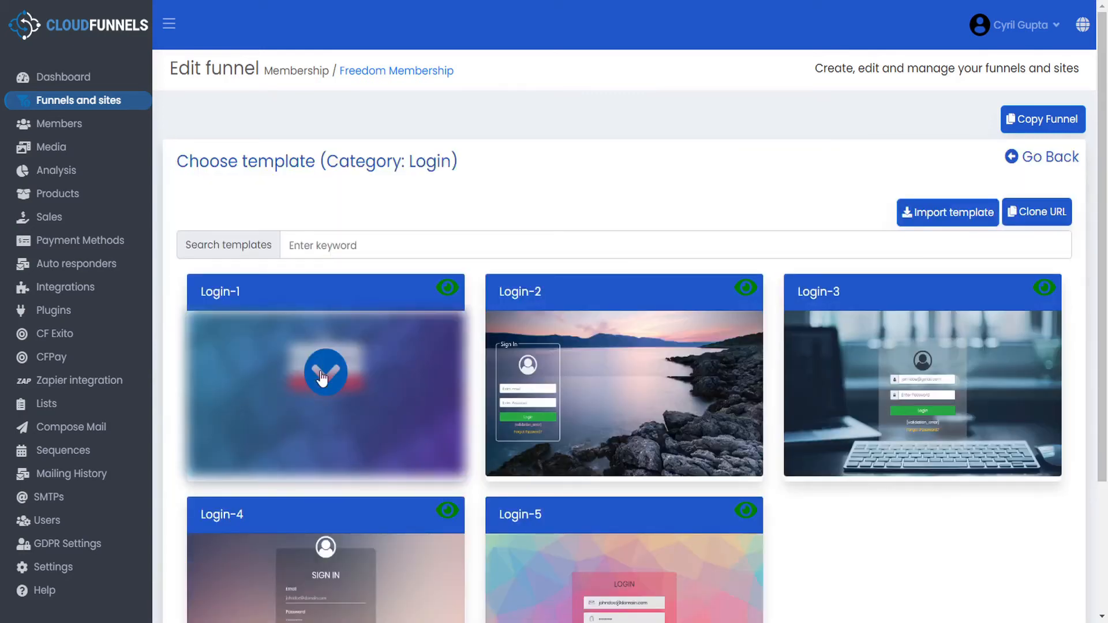
pyautogui.click(324, 375)
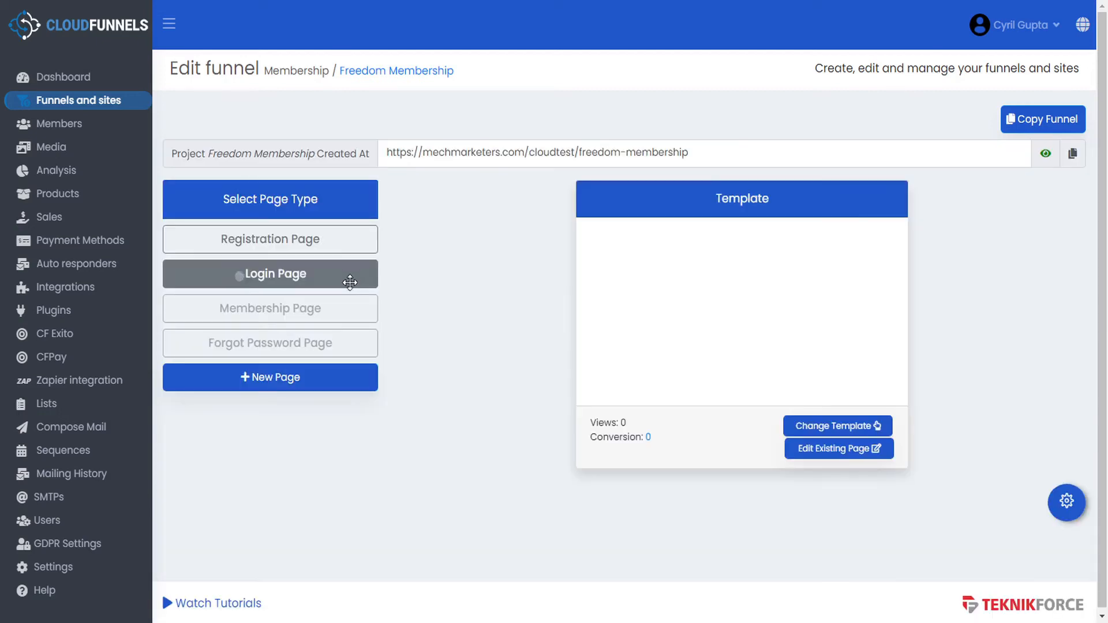
# - Apply Blue Membership - Products to the membership page and Forgot Password-1 to the forgot password page
pyautogui.click(348, 310)
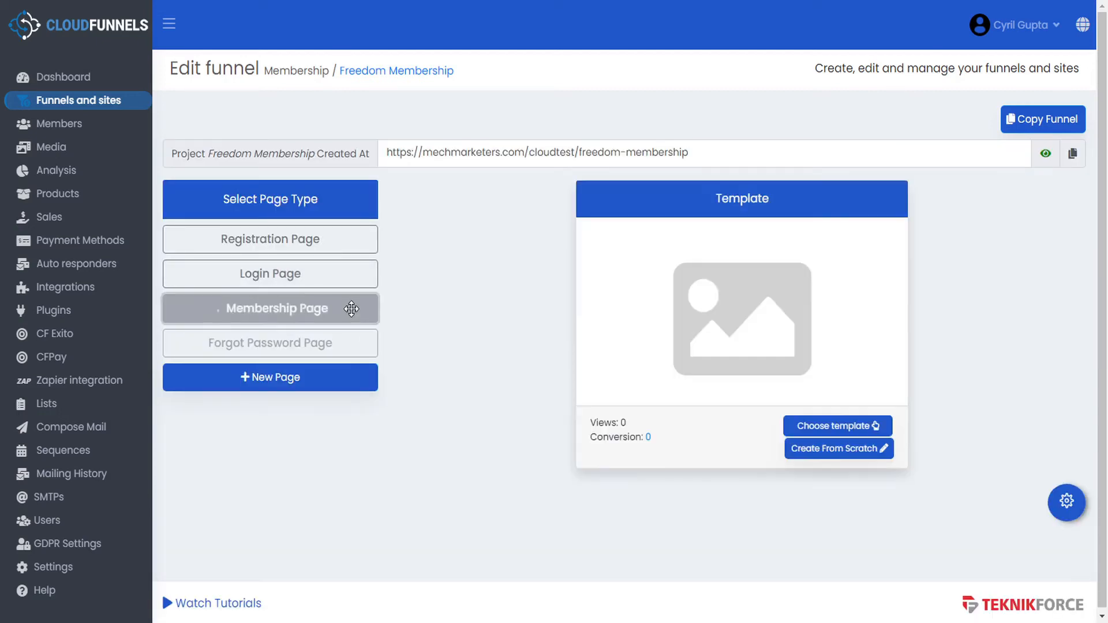
pyautogui.click(824, 425)
pyautogui.click(337, 378)
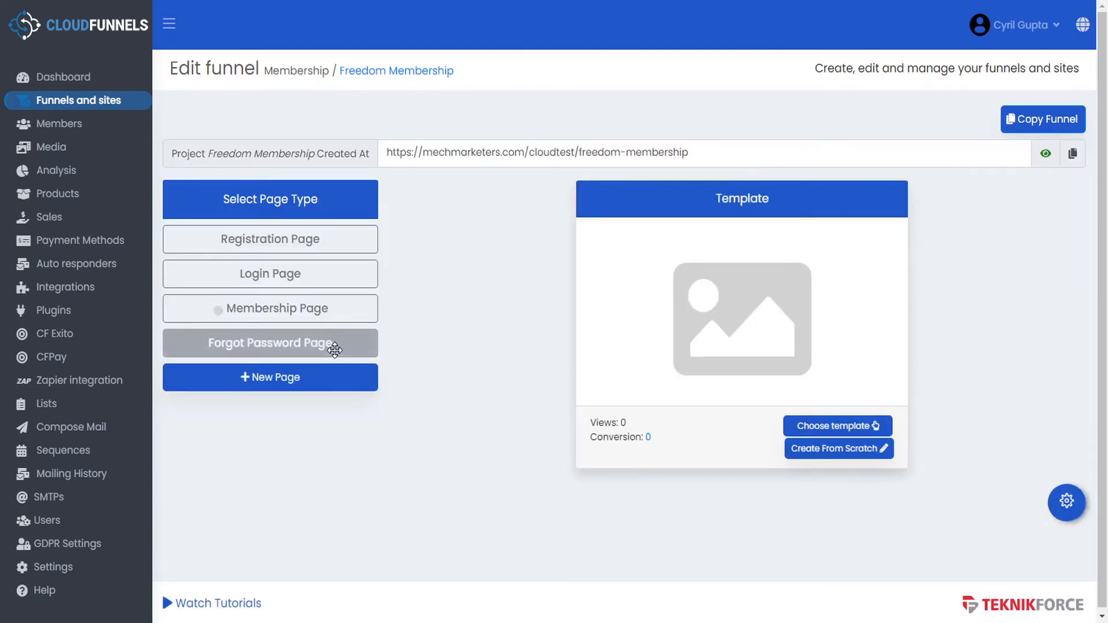
pyautogui.click(820, 427)
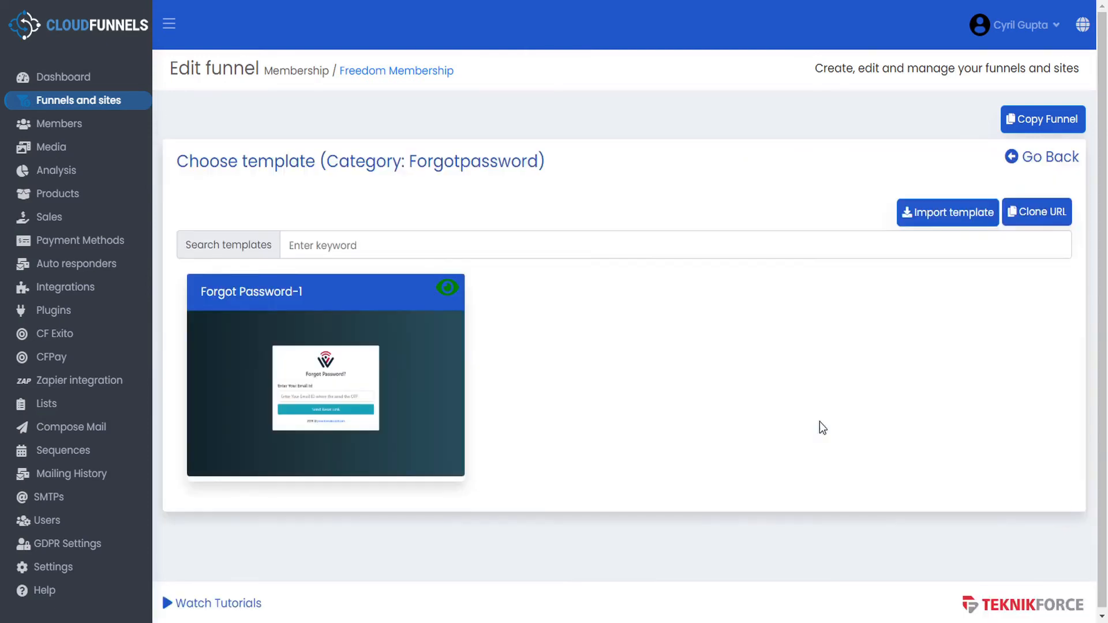
pyautogui.click(341, 379)
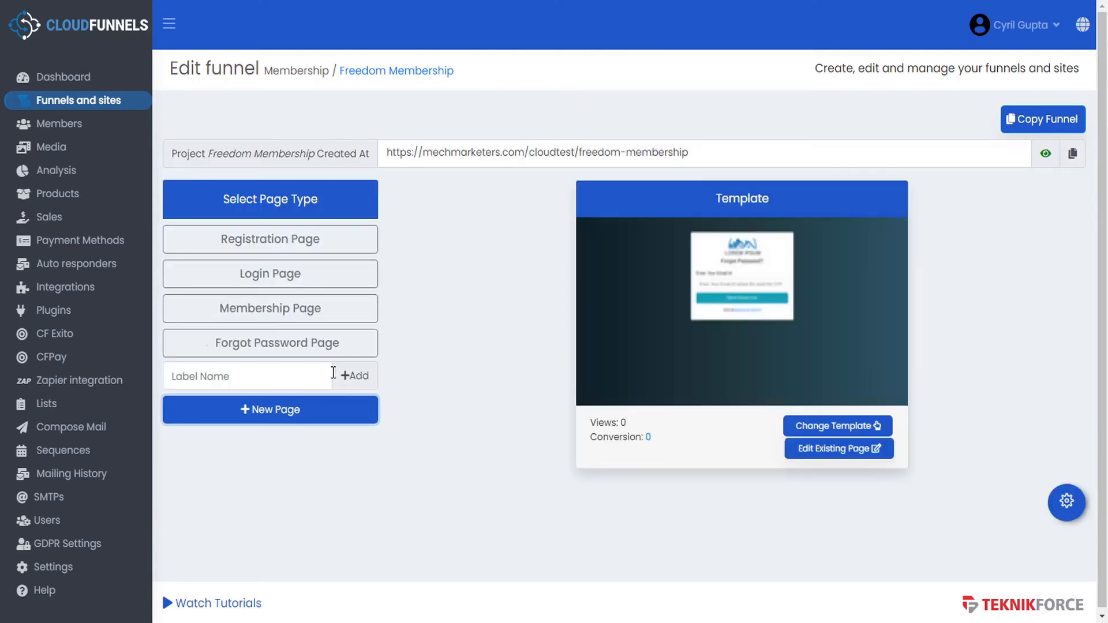
# - Add a new page labelled 'Tutorials' to the funnel, leaving it without a template for now
pyautogui.click(254, 383)
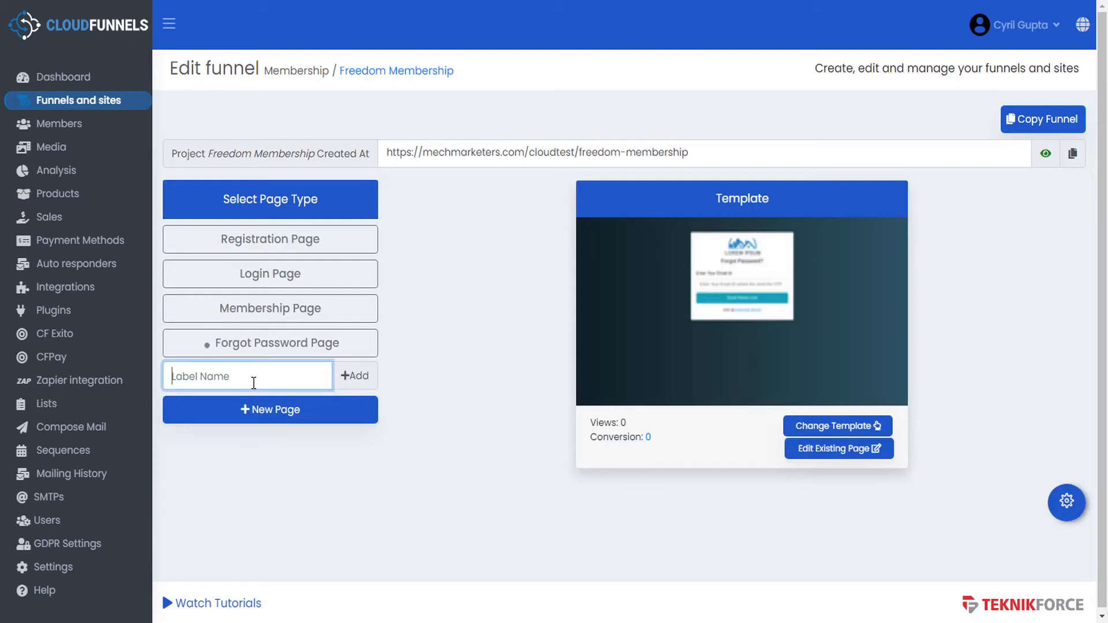
pyautogui.write('Tutorials')
pyautogui.click(358, 377)
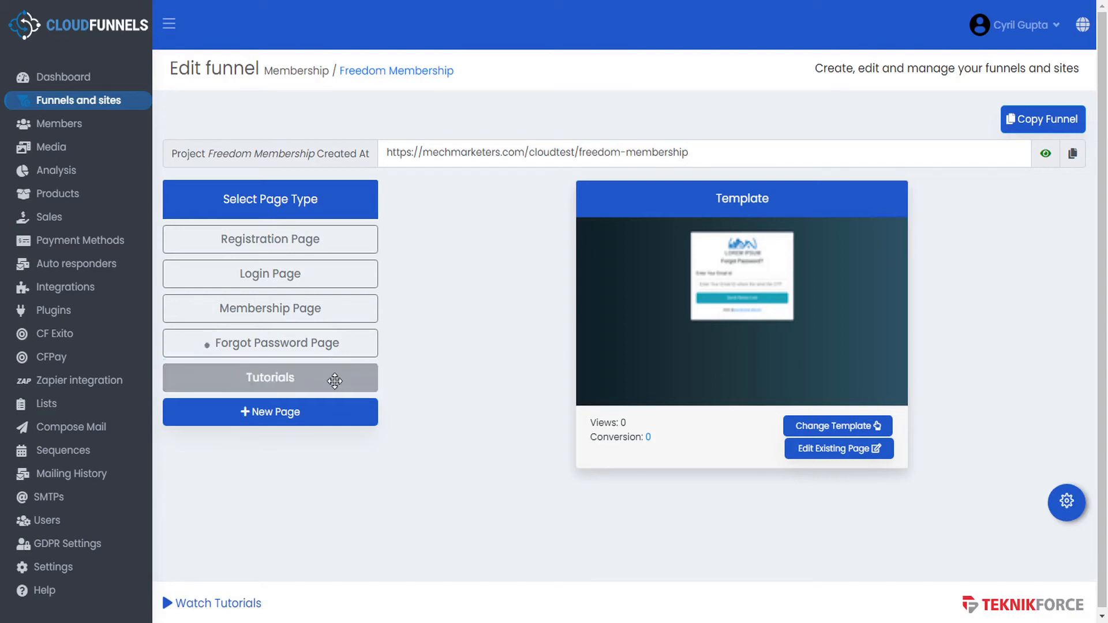
pyautogui.click(842, 428)
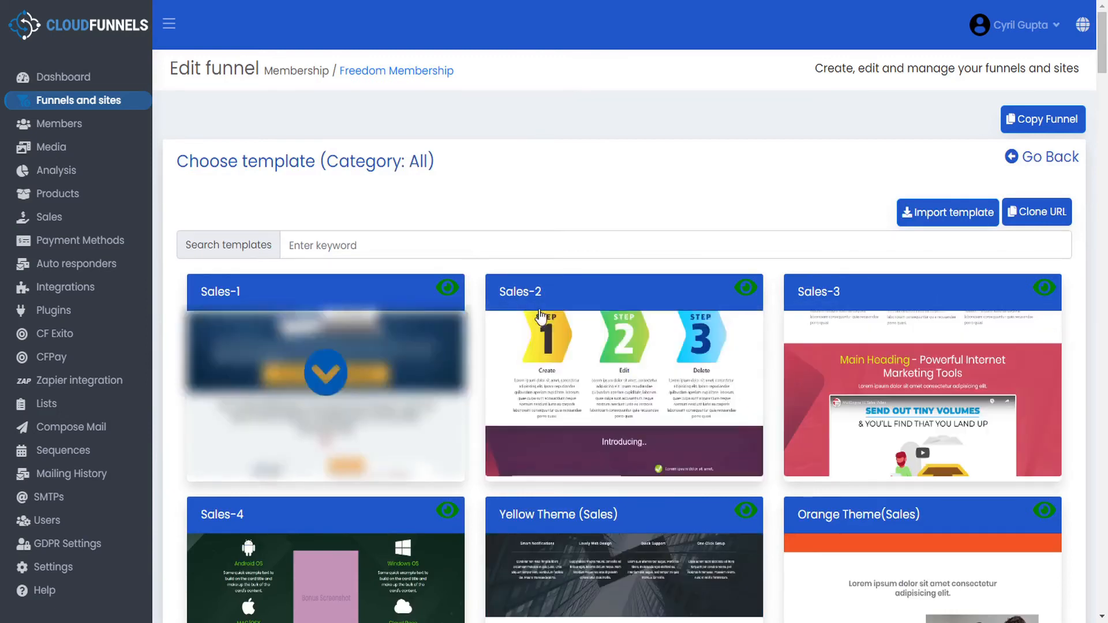
pyautogui.click(1051, 157)
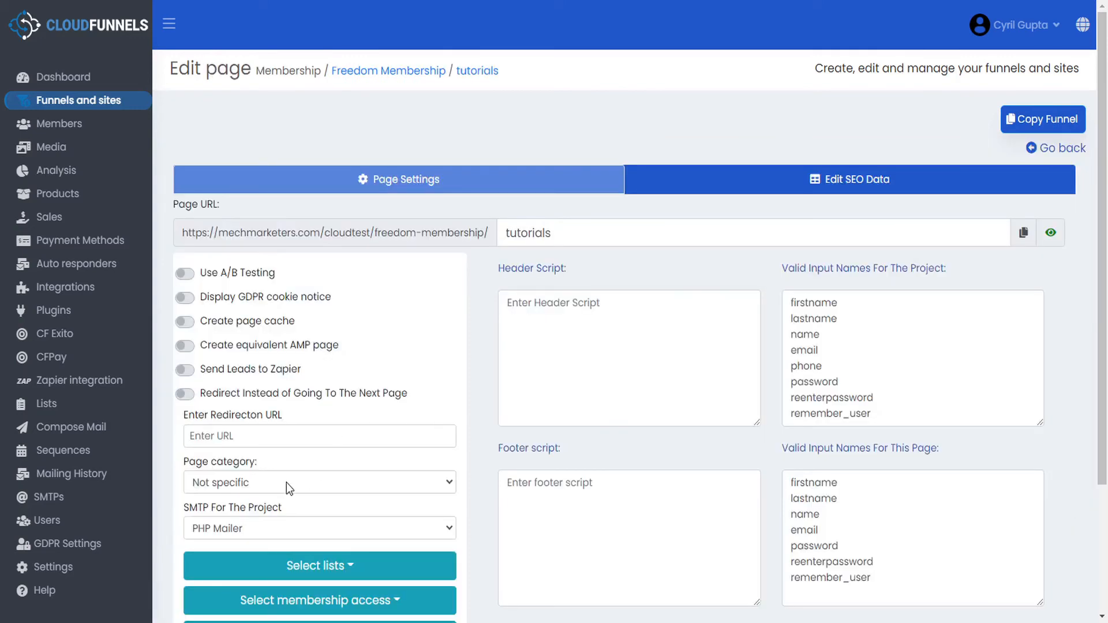
# - Set the Tutorials page category to Membership and save its settings
pyautogui.click(286, 483)
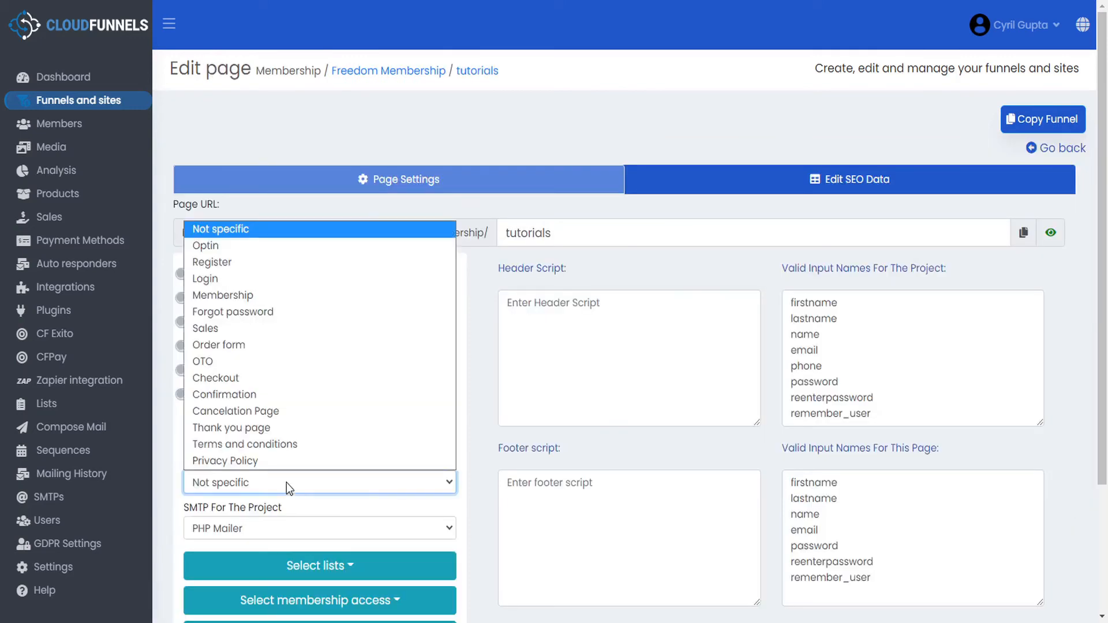
pyautogui.click(251, 296)
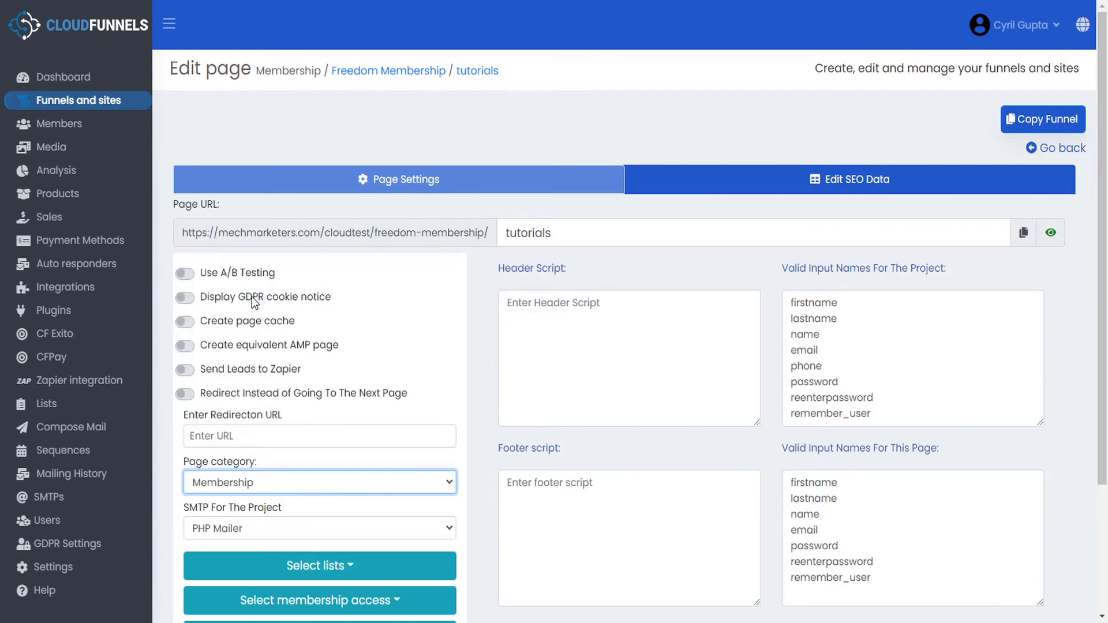
pyautogui.scroll(-3, 547, 487)
pyautogui.click(216, 553)
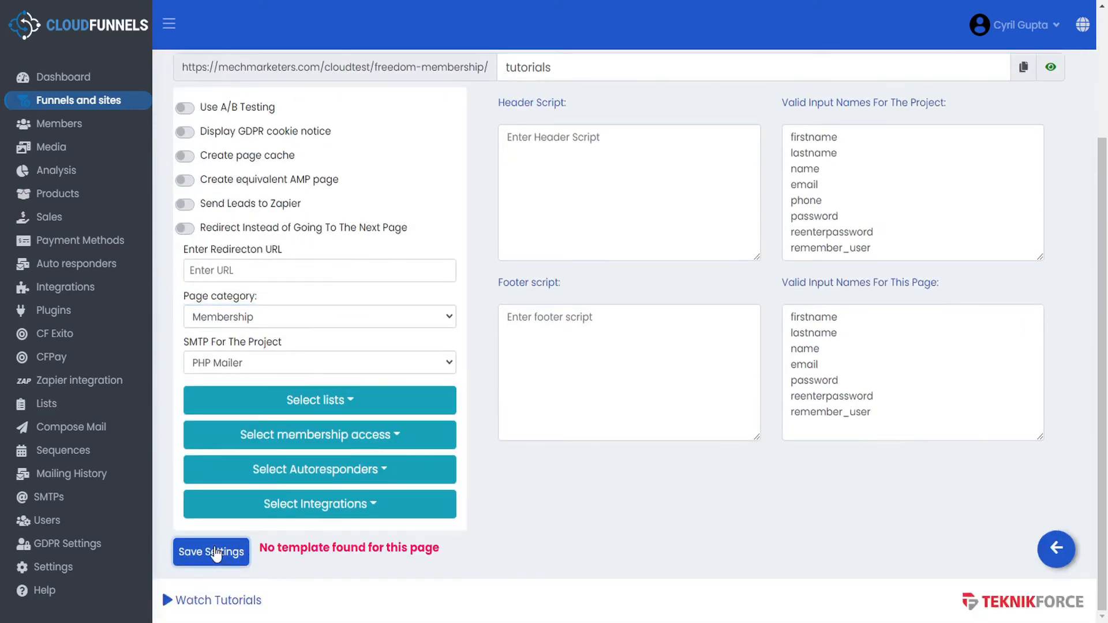
pyautogui.click(1061, 551)
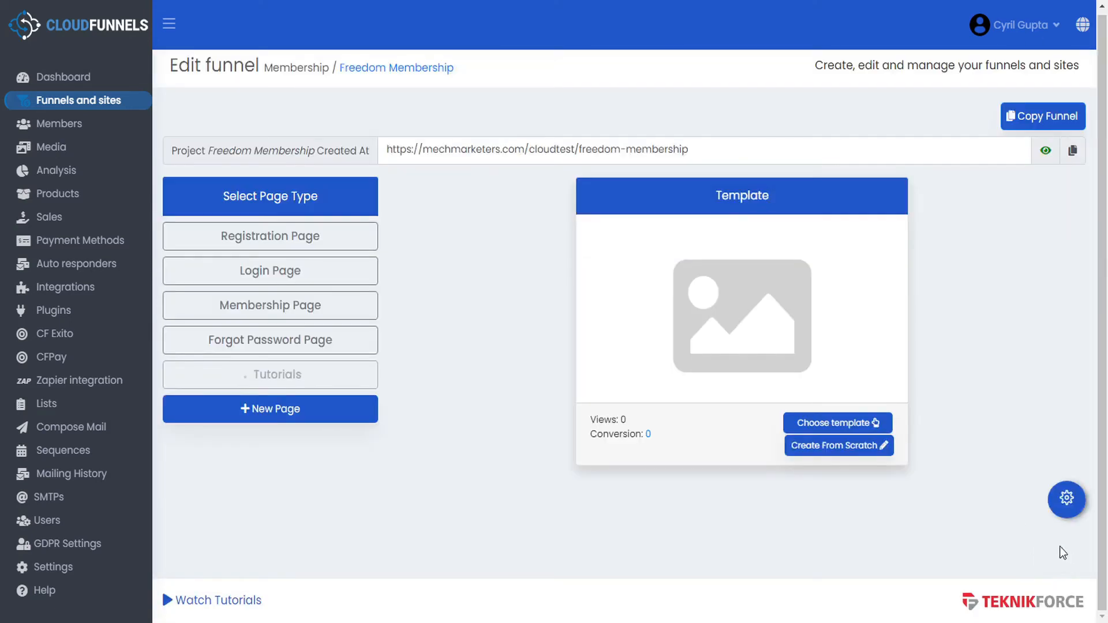
# - Apply the Blue Membership - Training template to the Tutorials page
pyautogui.click(838, 424)
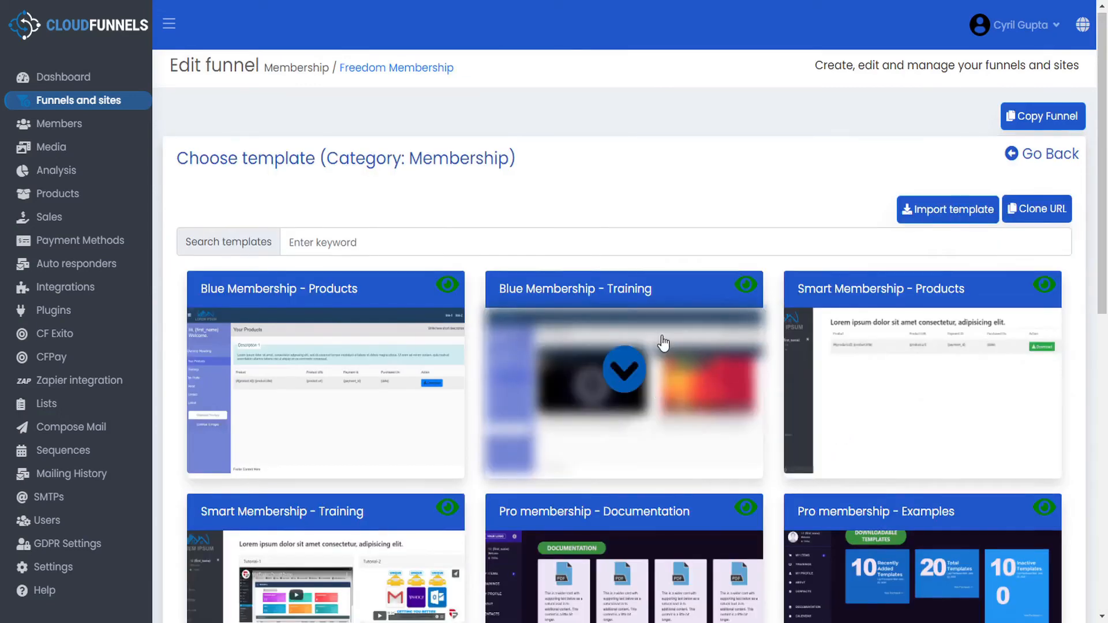
pyautogui.scroll(-9, 583, 205)
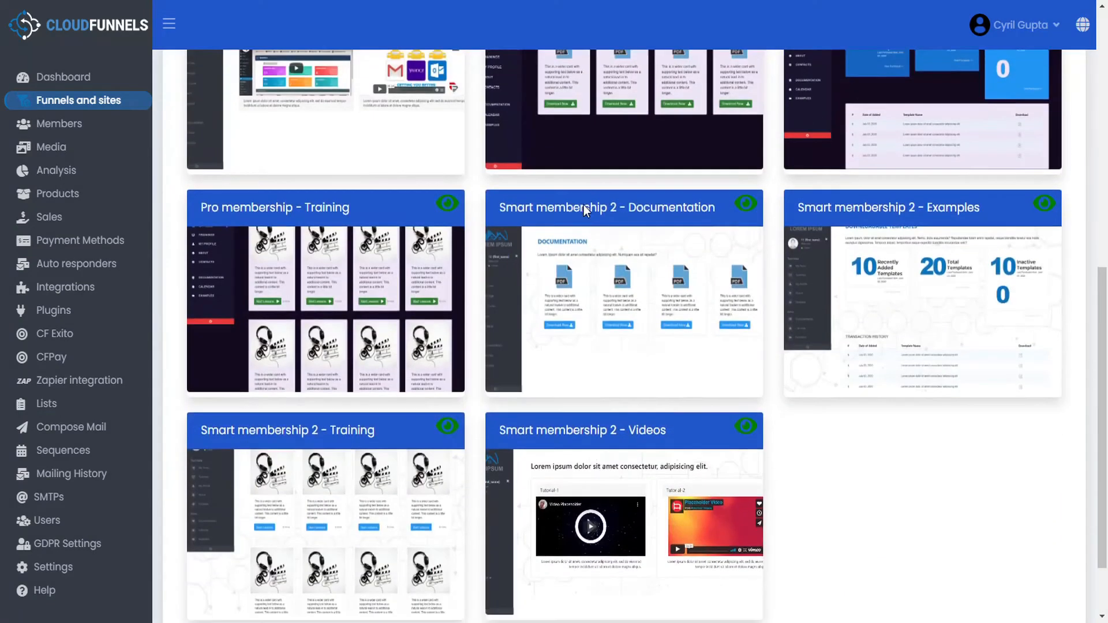
pyautogui.scroll(8, 586, 251)
pyautogui.click(625, 296)
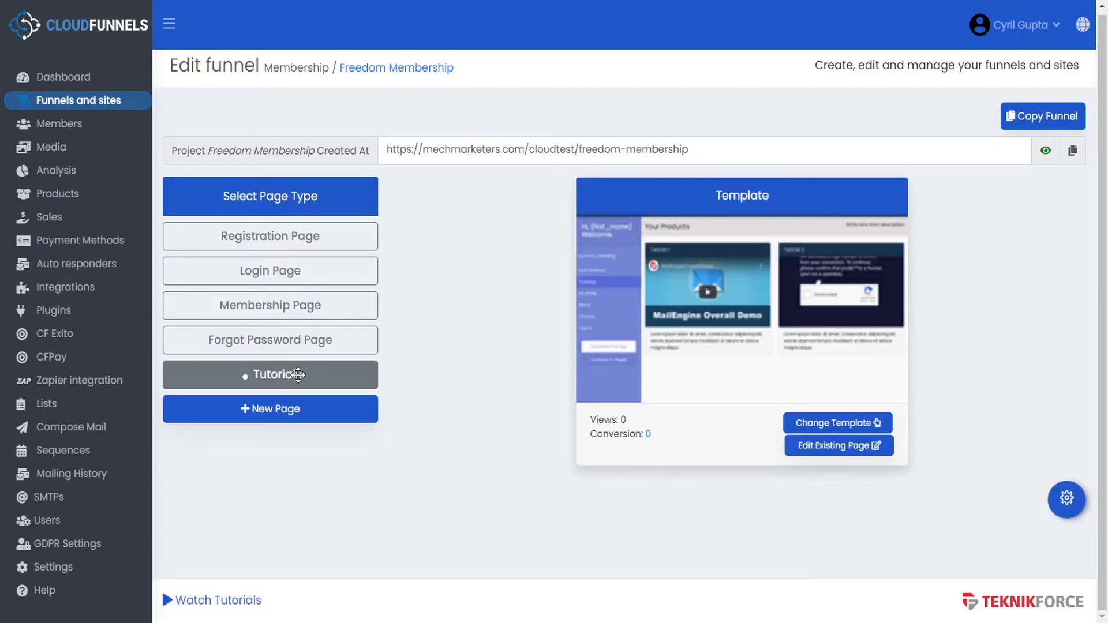
# - Move the Tutorials page above Forgot Password Page in the funnel order
pyautogui.click(298, 376)
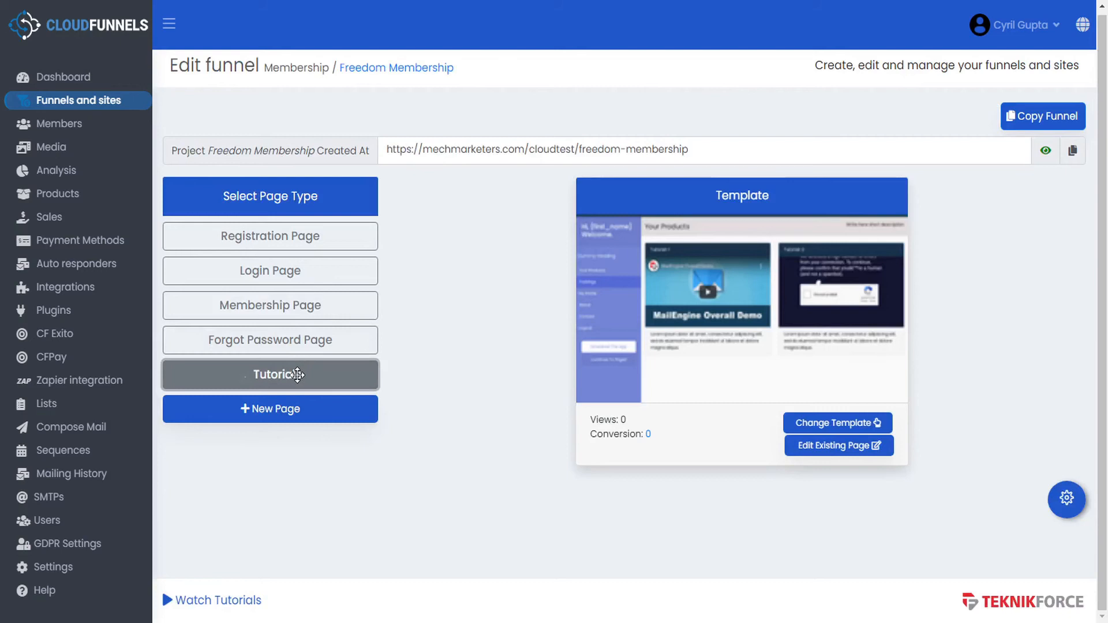
pyautogui.moveTo(292, 374); pyautogui.dragTo(298, 346)
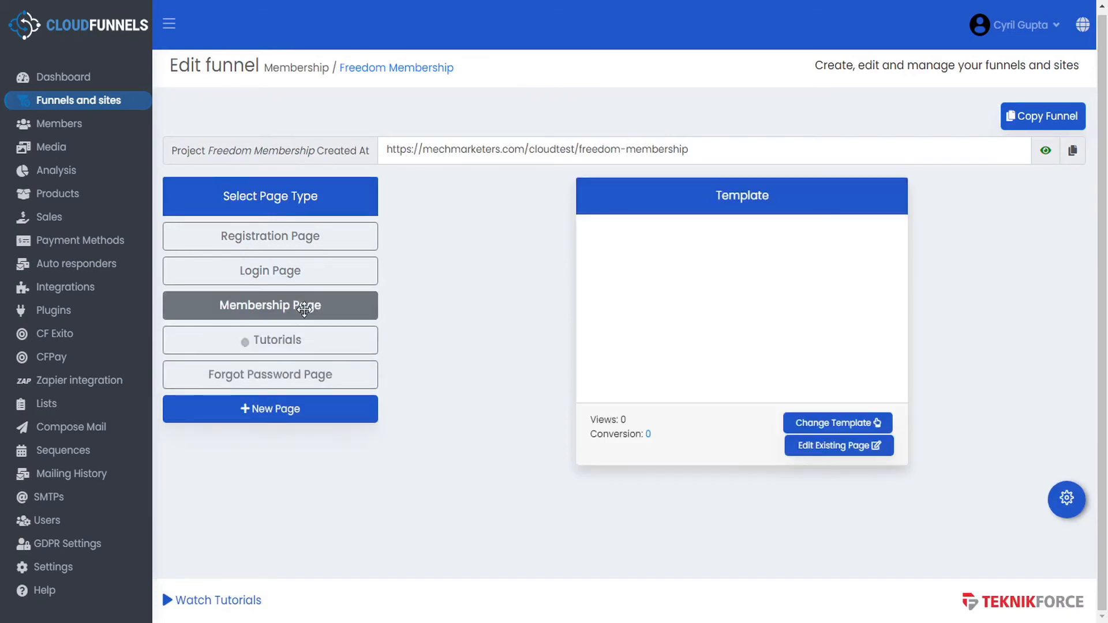
pyautogui.click(322, 236)
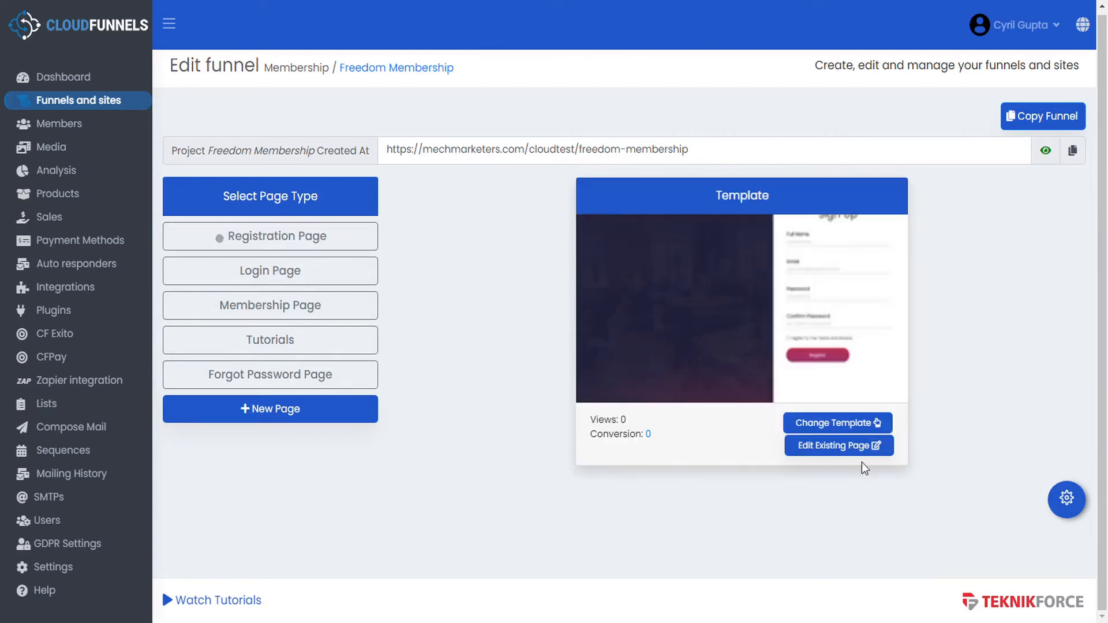
# - Open the registration page in the editor and inspect the Full Name input and {validation_error} placeholder
pyautogui.click(847, 448)
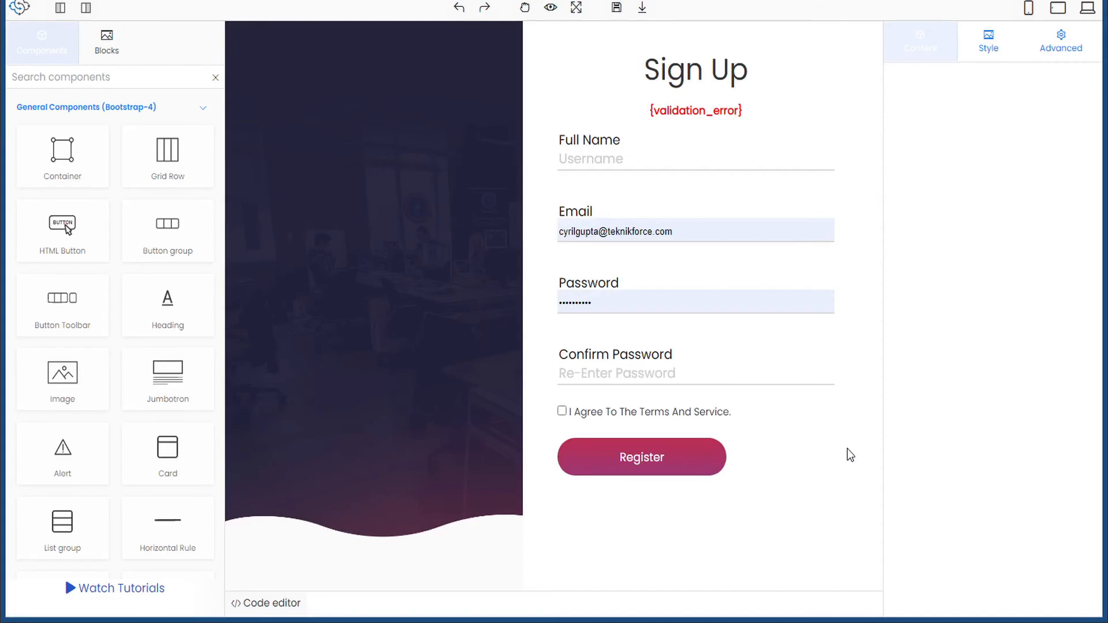
pyautogui.click(602, 161)
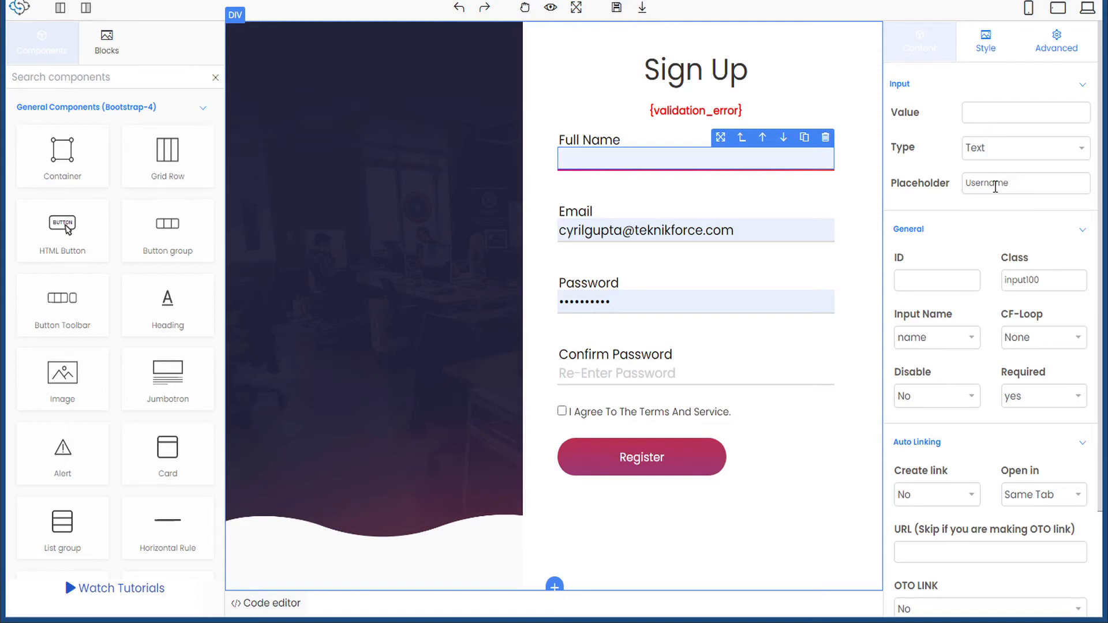
pyautogui.click(687, 112)
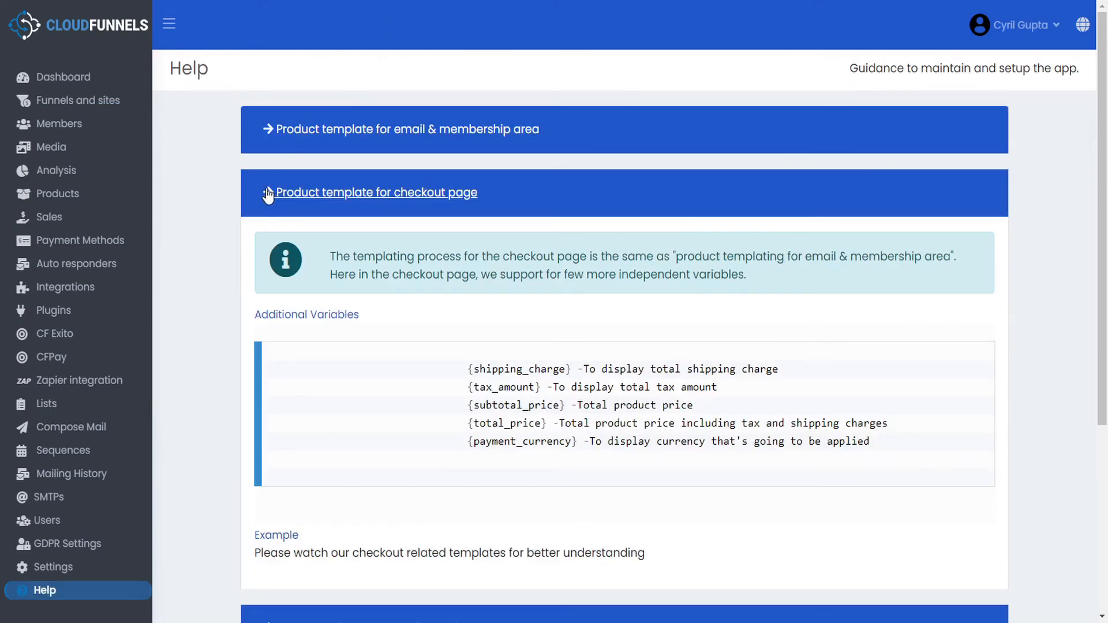
# - Read the Validation Errors help section, select its example error text, then open Settings
pyautogui.click(268, 195)
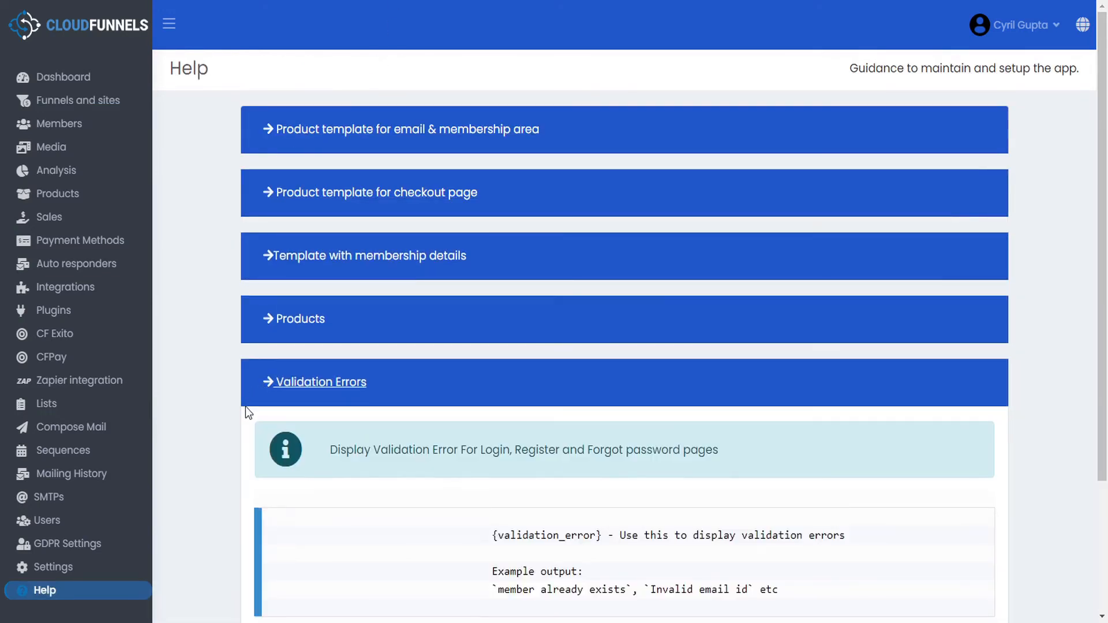
pyautogui.scroll(-1, 254, 406)
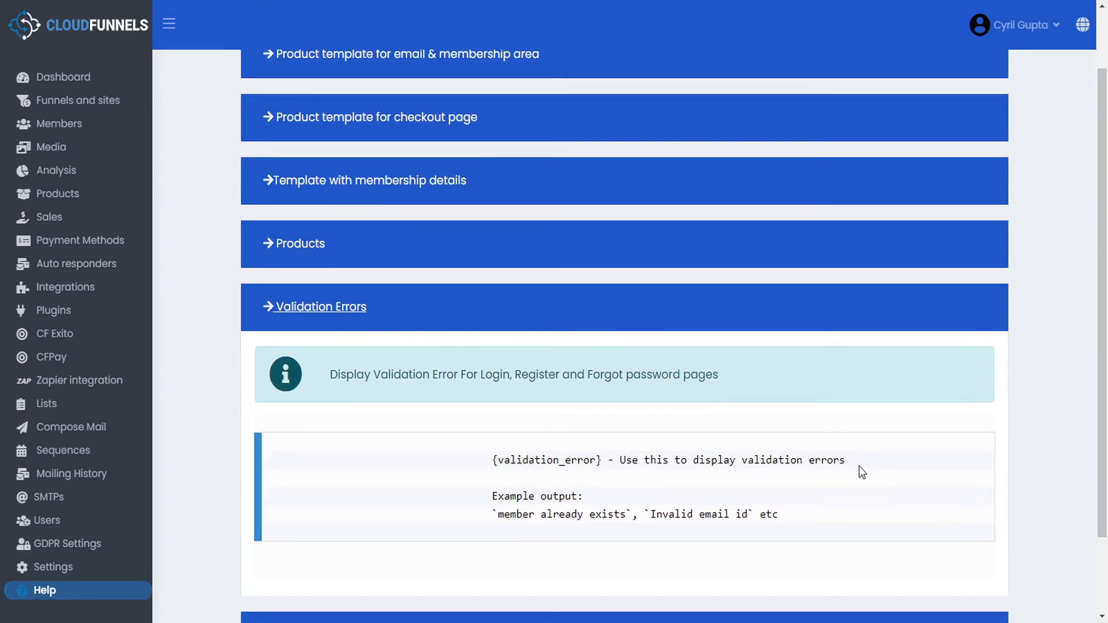
pyautogui.scroll(-1, 859, 466)
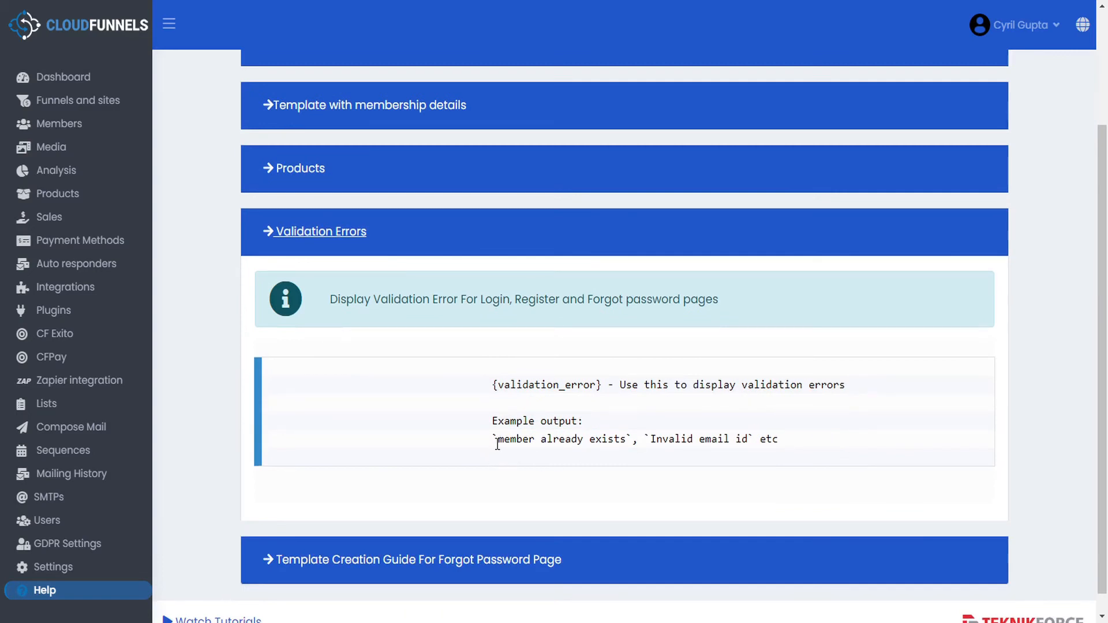
pyautogui.moveTo(500, 444); pyautogui.dragTo(749, 440)
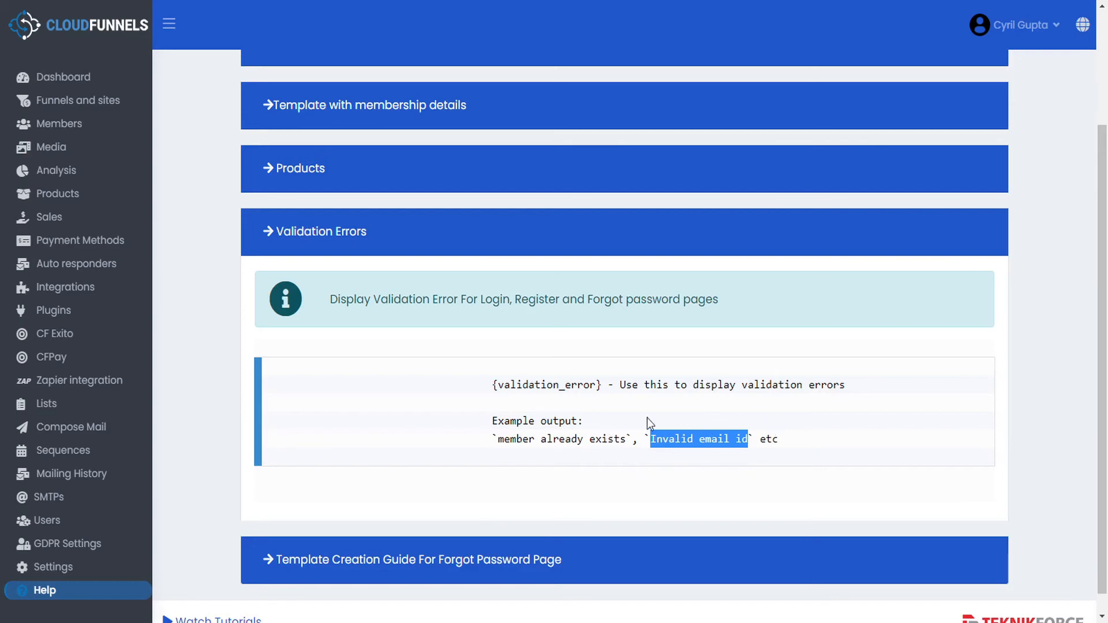
pyautogui.hotkey('alt', 'Tab')
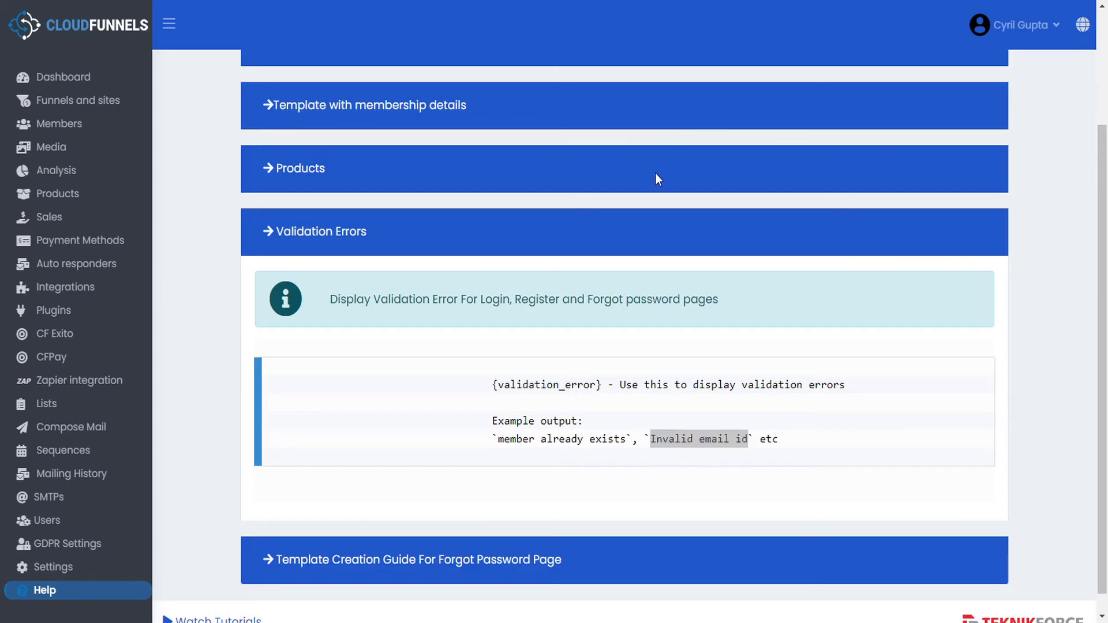
pyautogui.hotkey('alt', 'Tab')
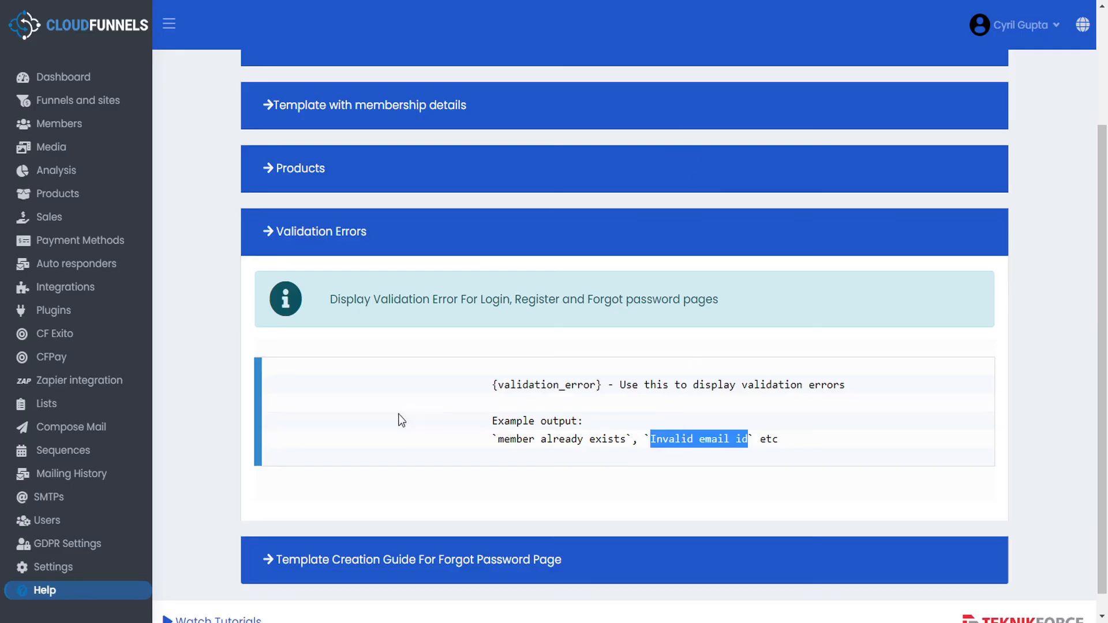
pyautogui.click(57, 577)
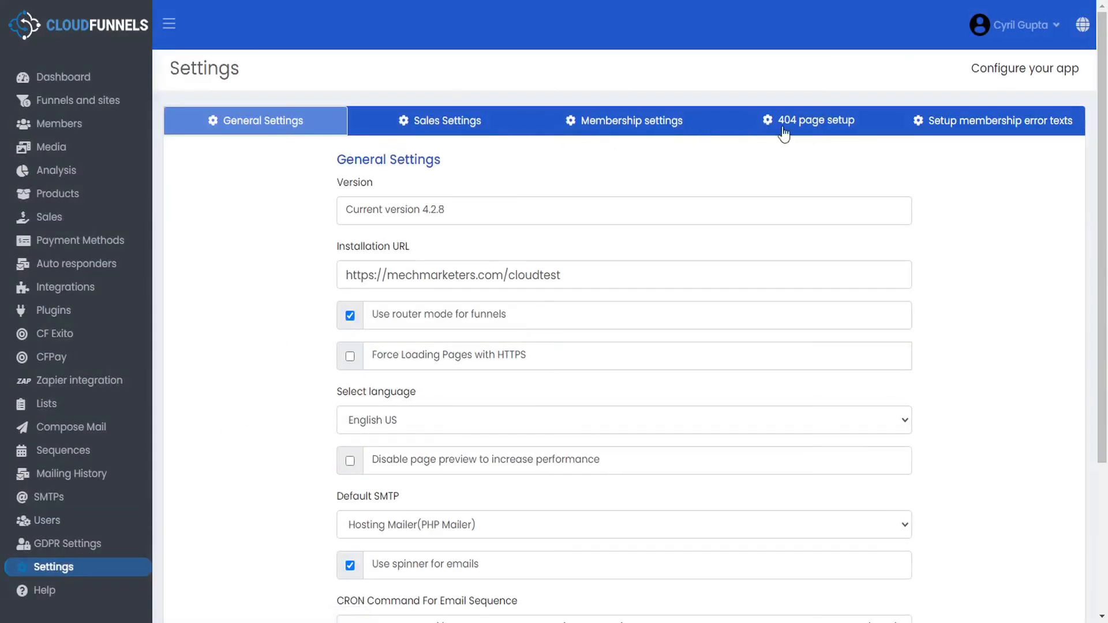
# - Open the membership error texts settings and scroll through the error messages
pyautogui.click(1016, 126)
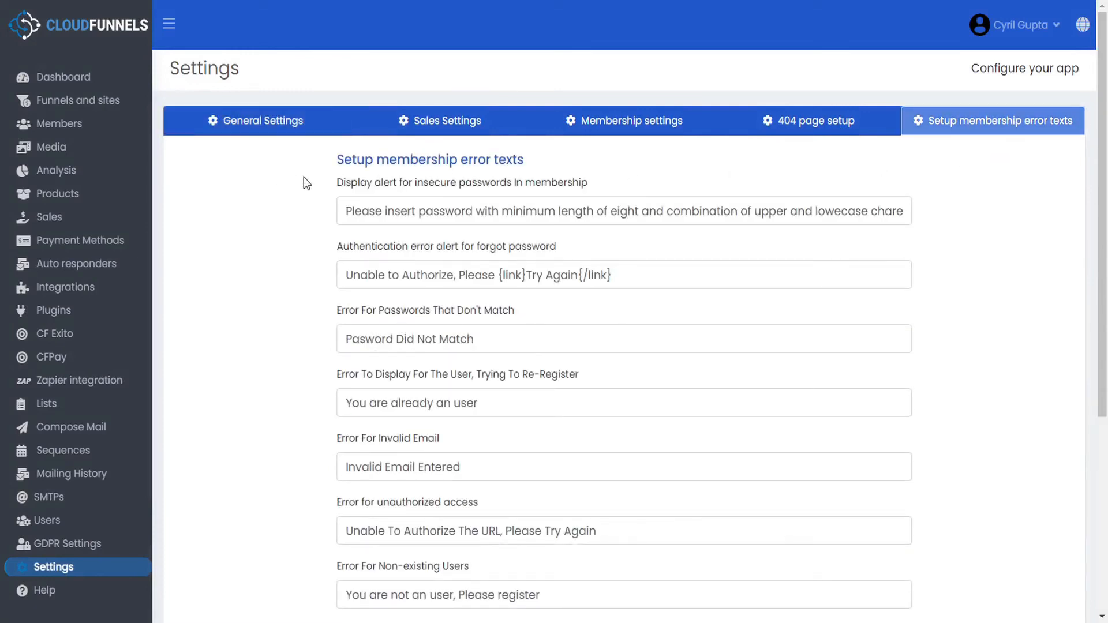
pyautogui.scroll(-2, 307, 228)
pyautogui.scroll(-4, 307, 227)
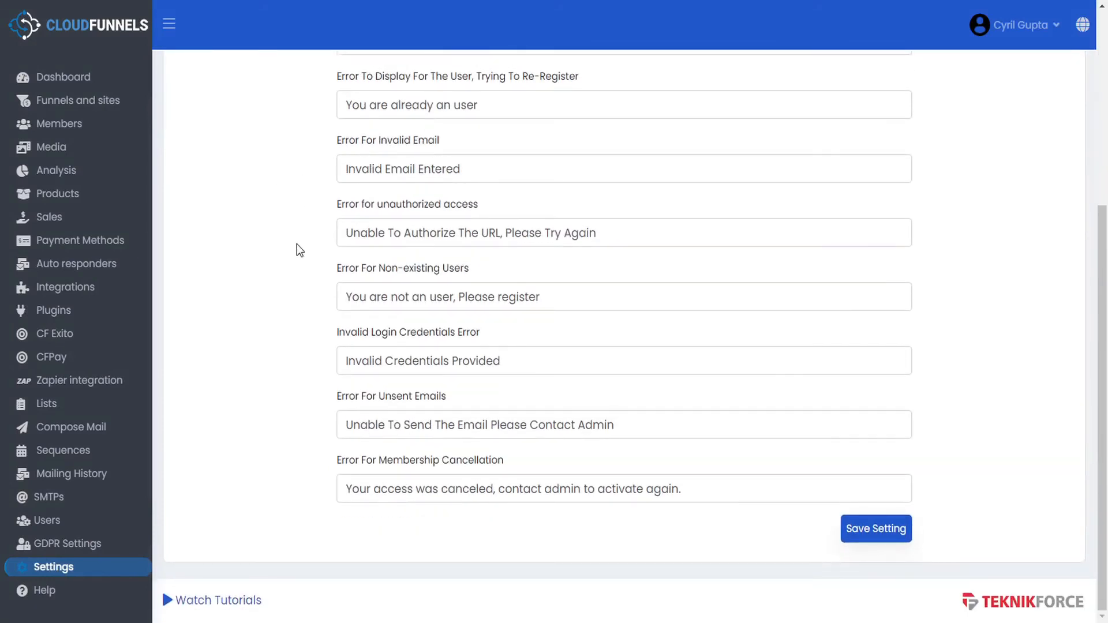
pyautogui.scroll(6, 287, 293)
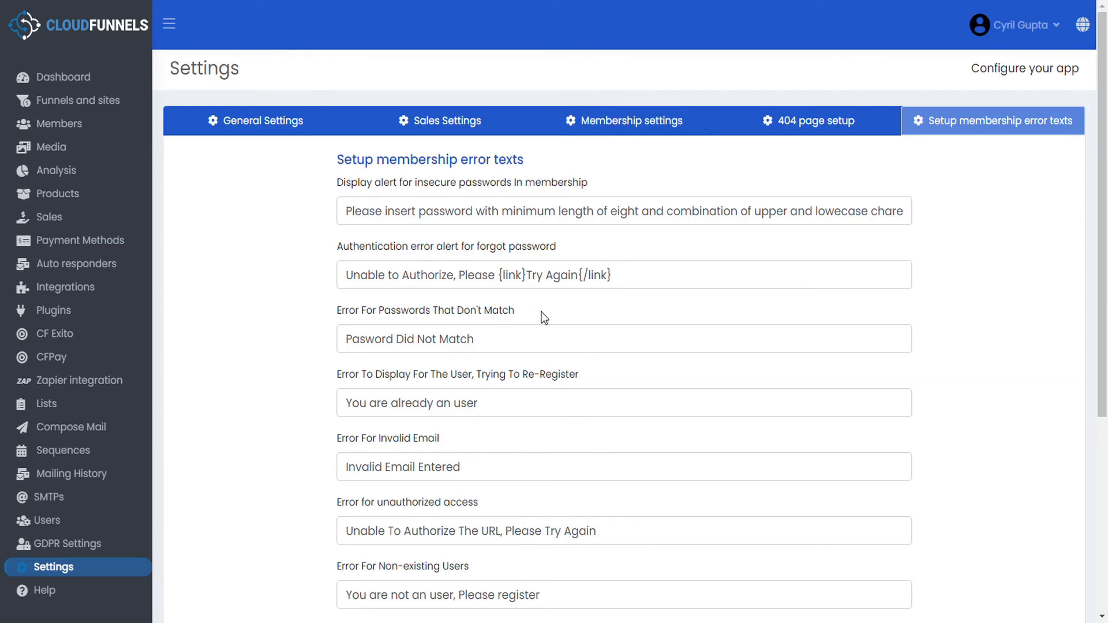
pyautogui.scroll(-5, 339, 379)
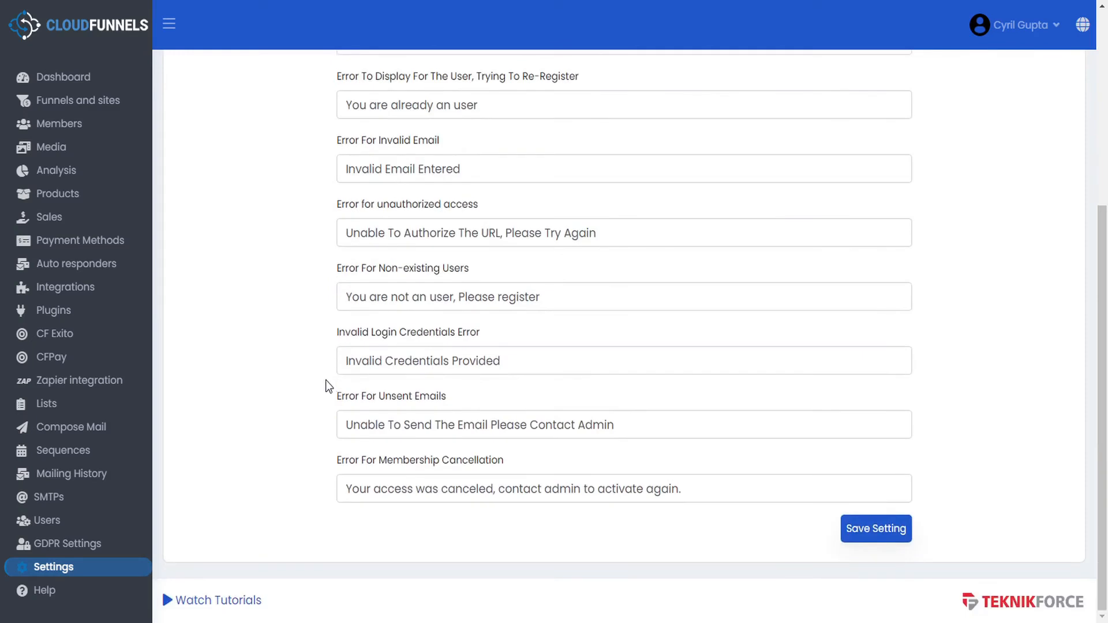
# - Test-edit the Invalid Login Credentials message, revert it, and return to the Freedom Membership funnel
pyautogui.click(520, 363)
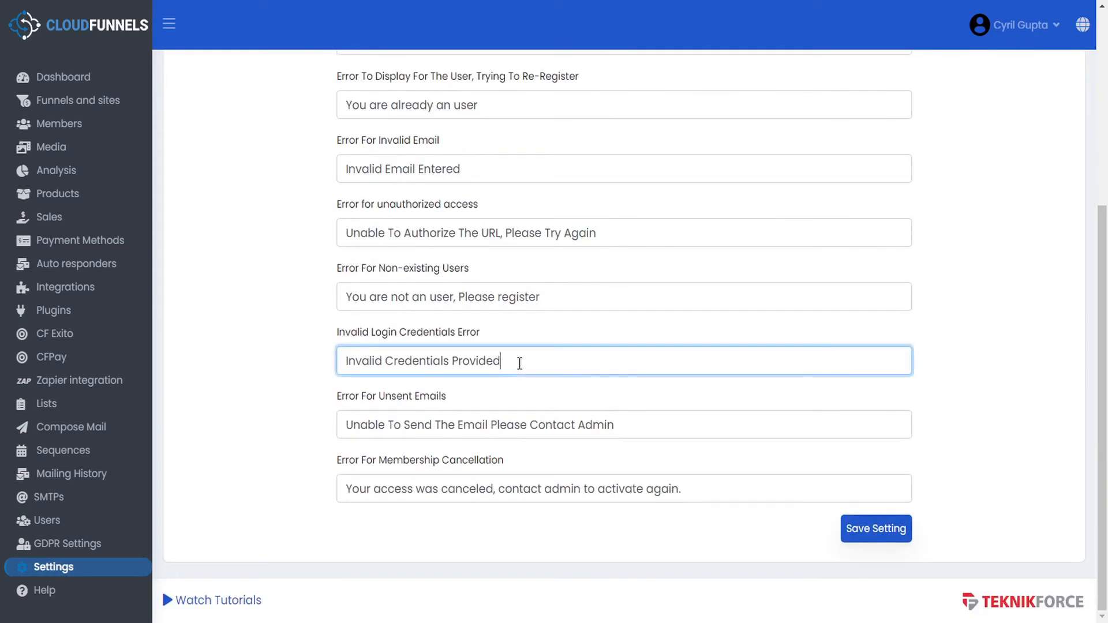
pyautogui.write('fdhdfhgf')
pyautogui.press('BackSpace')
pyautogui.press('BackSpace')
pyautogui.press('BackSpace')
pyautogui.press('BackSpace')
pyautogui.press('BackSpace')
pyautogui.press('BackSpace')
pyautogui.press('BackSpace')
pyautogui.press('BackSpace')
pyautogui.click(860, 536)
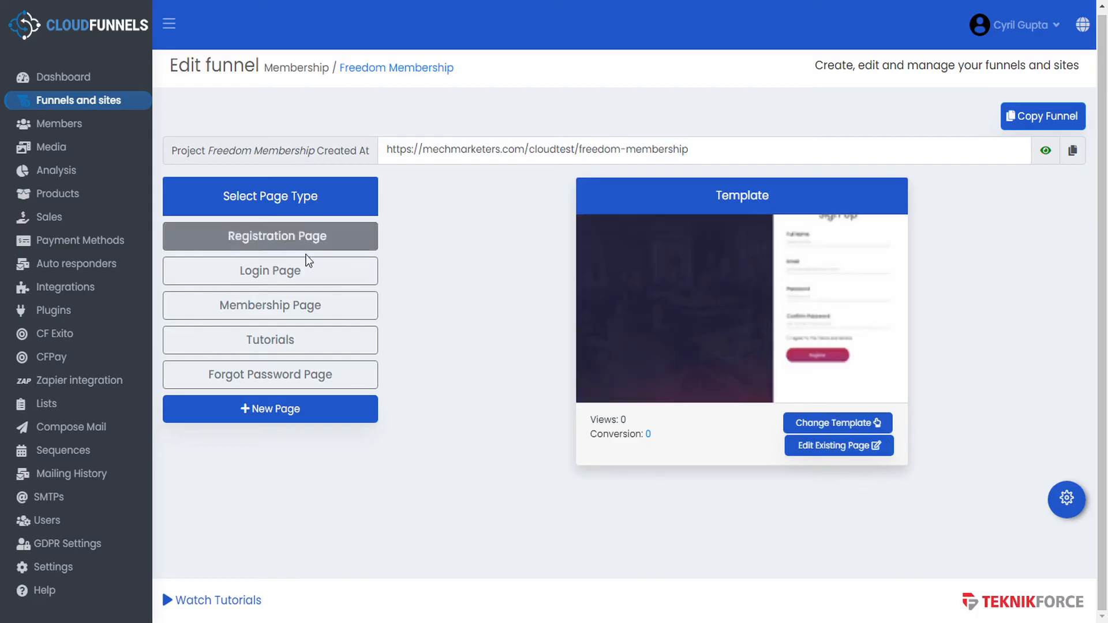
# - Open the Login Page and then the Membership Page in the editor to review them
pyautogui.click(304, 270)
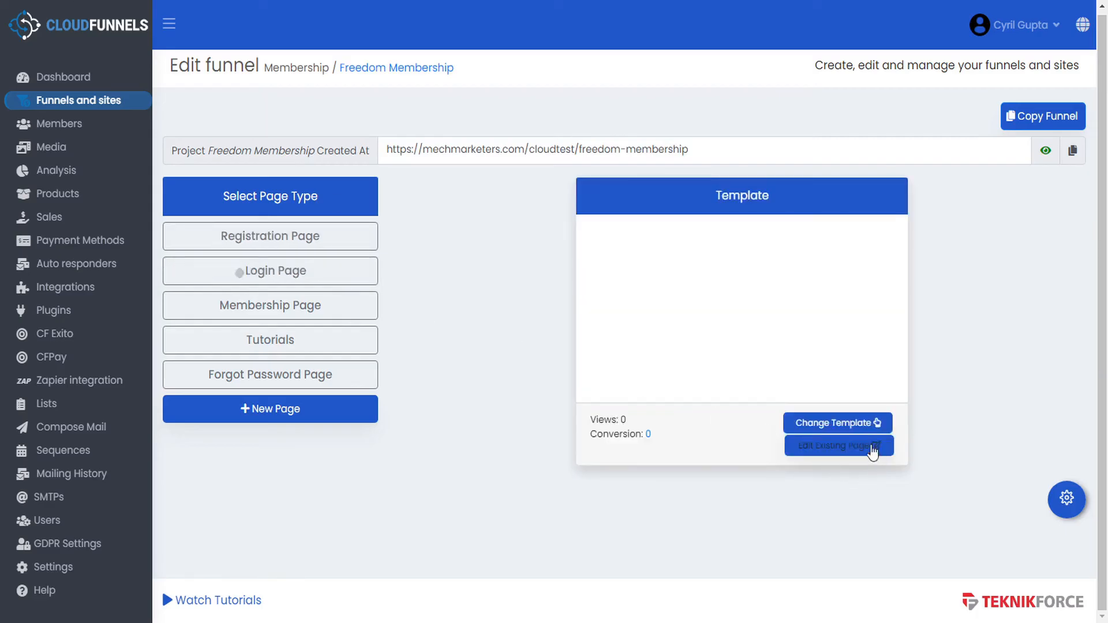
pyautogui.click(856, 447)
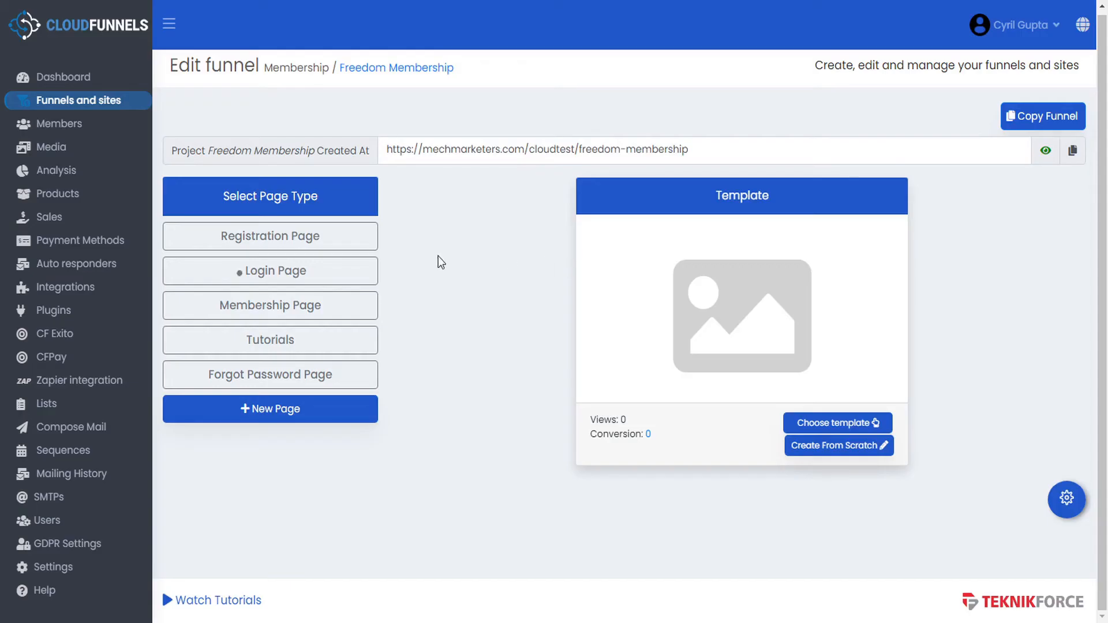
pyautogui.click(359, 310)
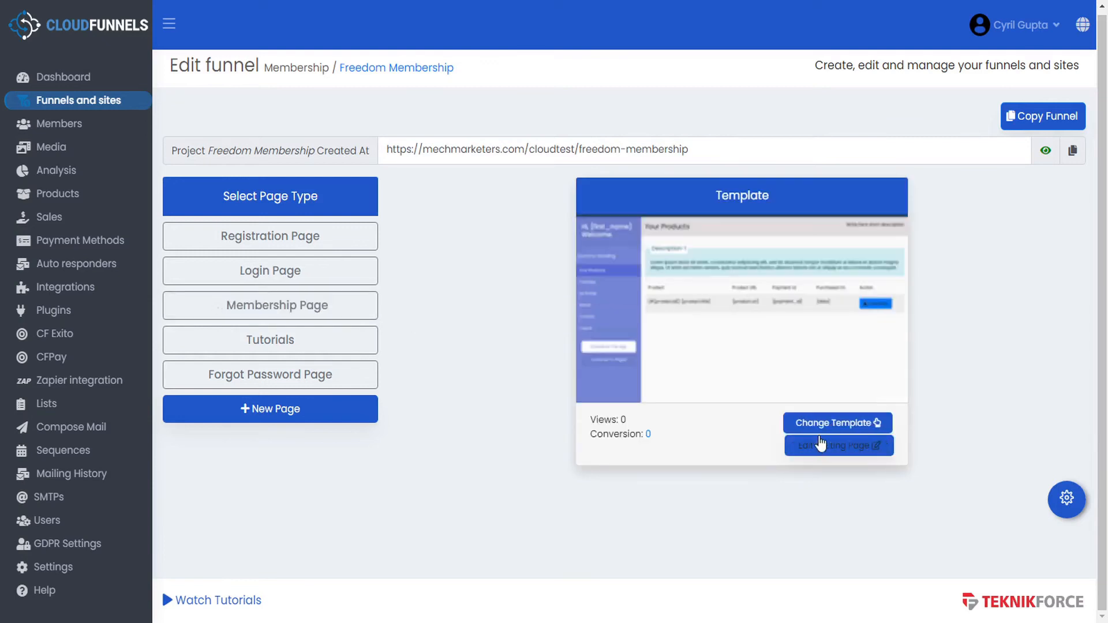
pyautogui.click(821, 444)
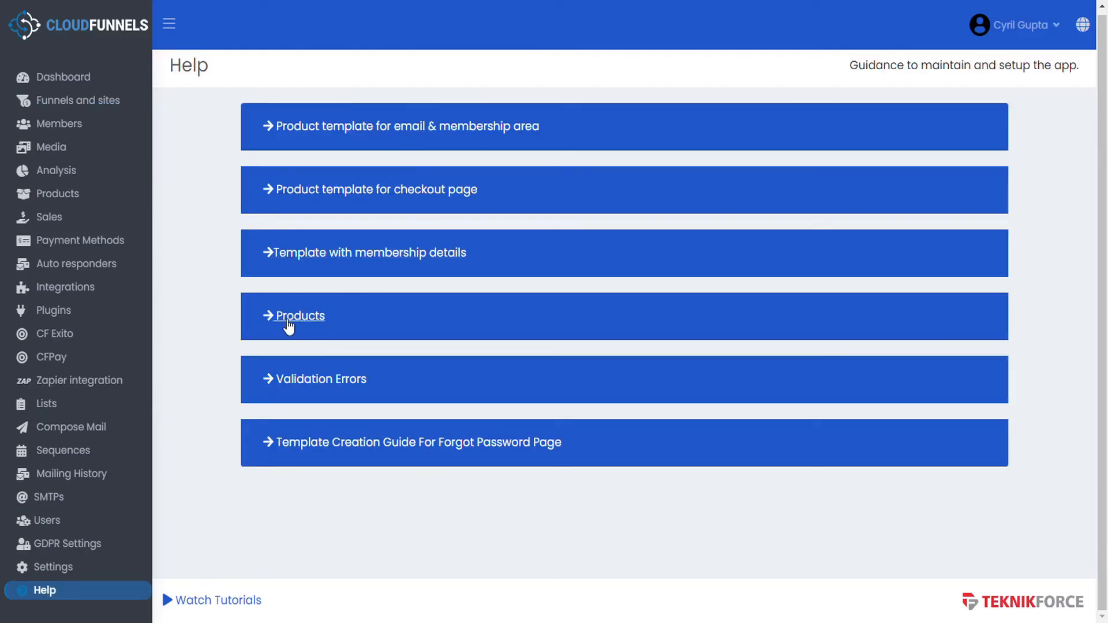
# - Review the checkout page and email & membership area product template help on the Help page
pyautogui.click(267, 189)
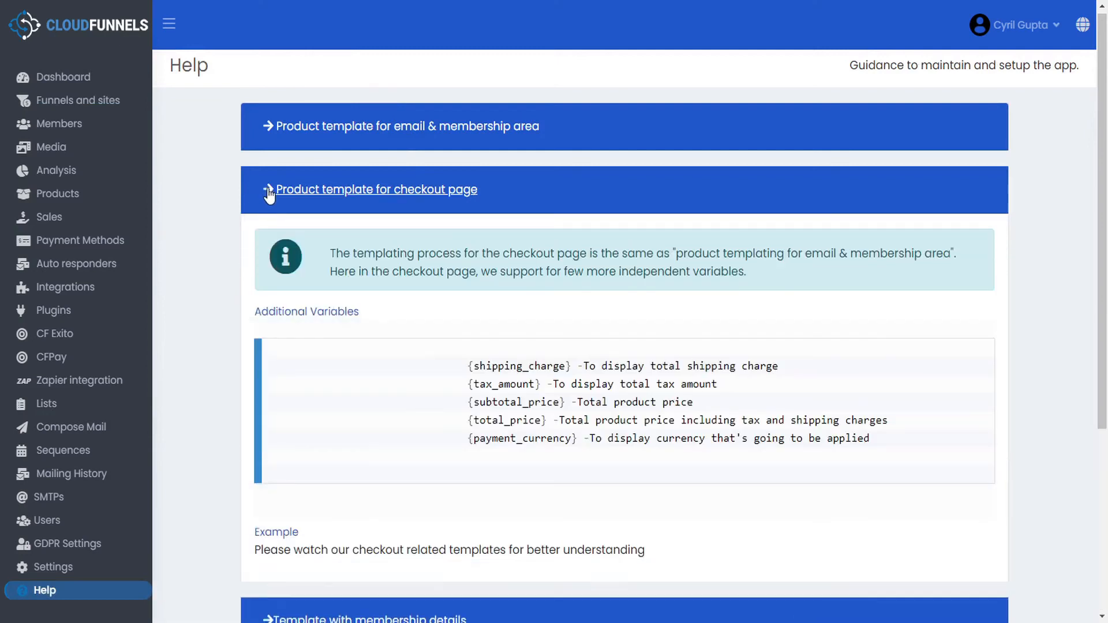
pyautogui.click(267, 191)
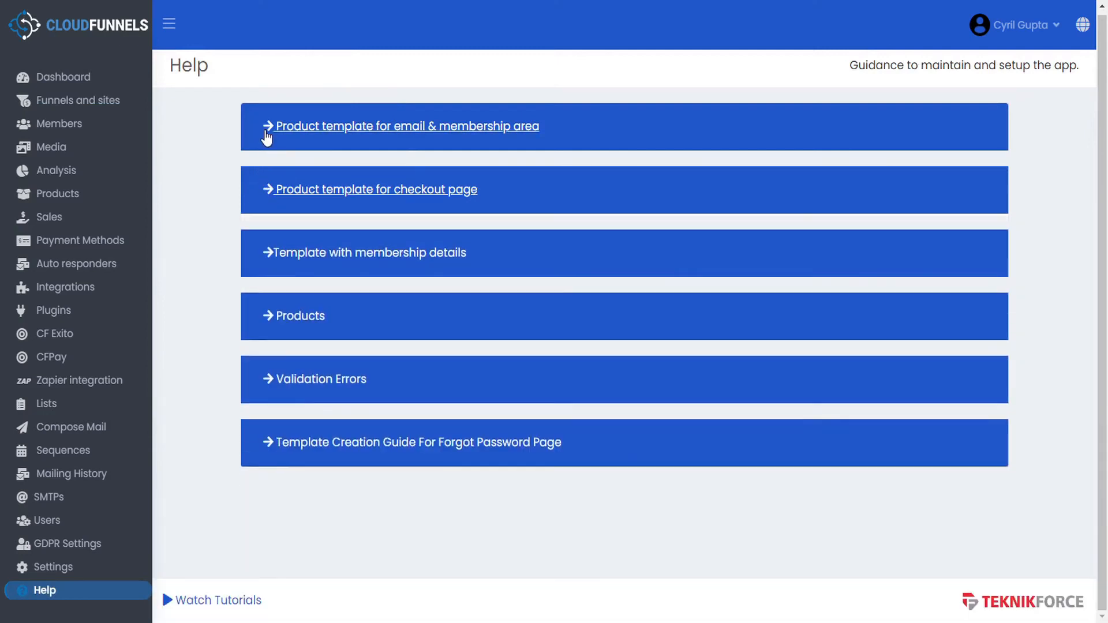
pyautogui.click(269, 128)
pyautogui.scroll(-1, 404, 407)
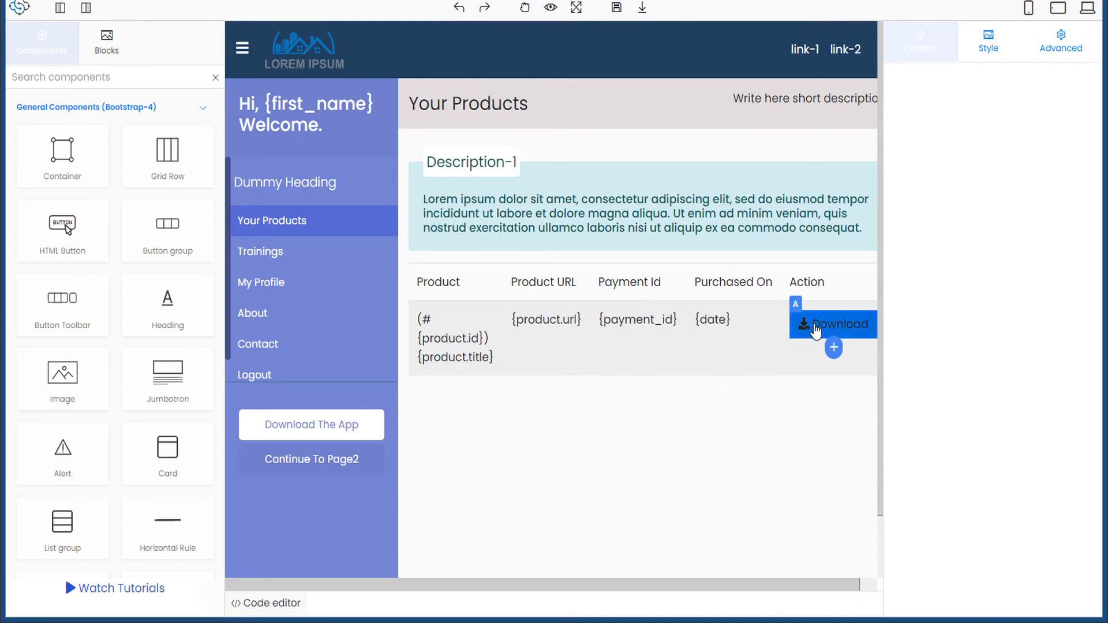
# - Set CF-Loop to Products on the column wrapping the Your Products table, adding {products} … {/products} tags
pyautogui.click(460, 332)
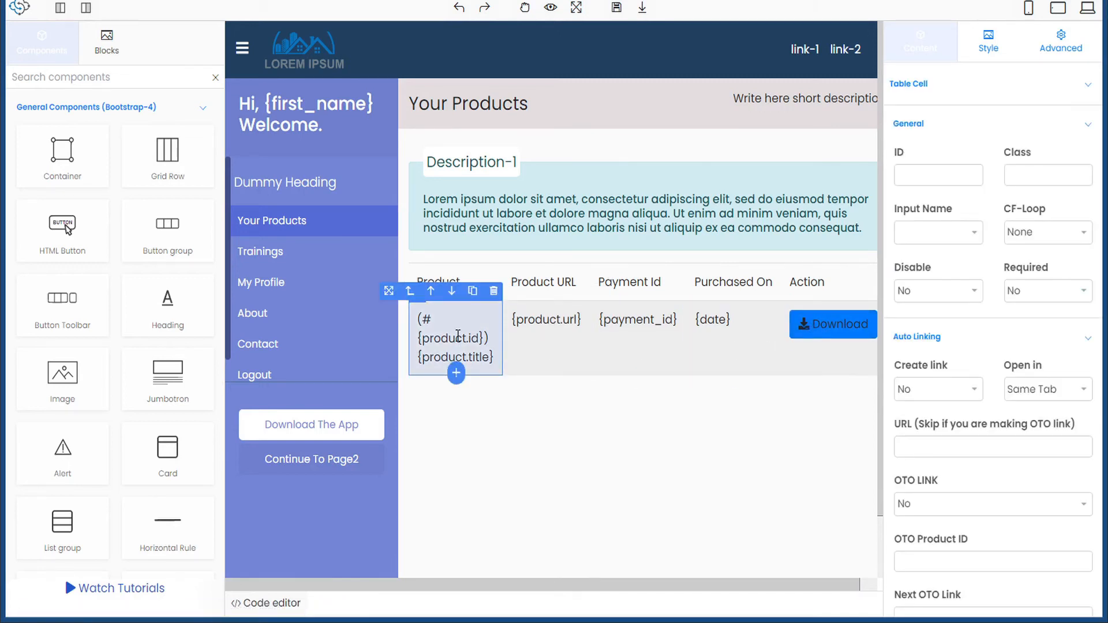
pyautogui.click(405, 317)
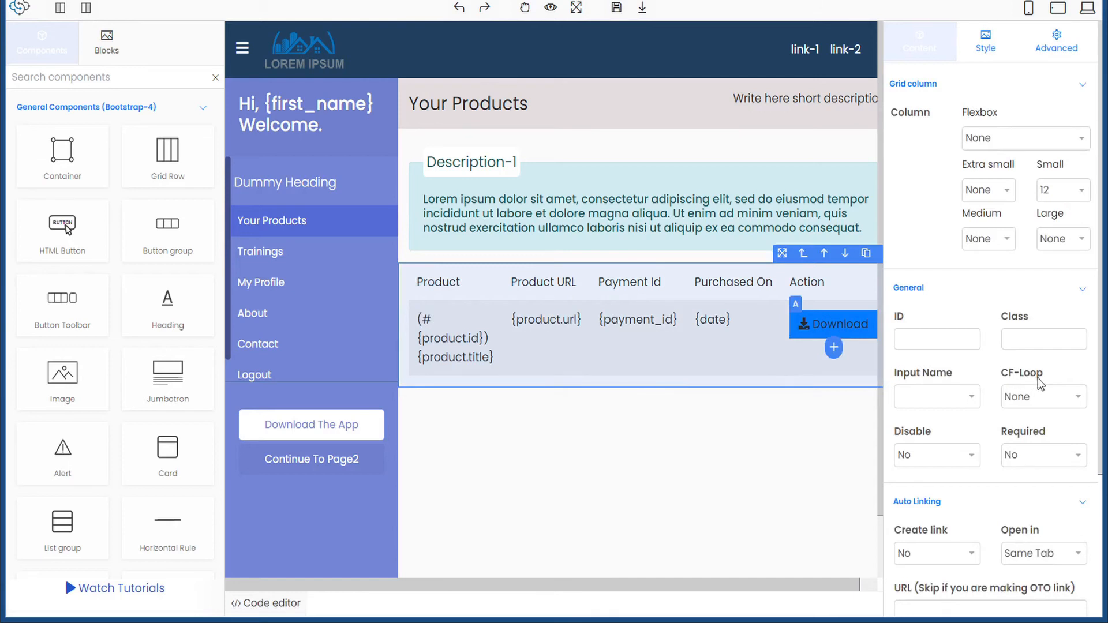
pyautogui.click(1080, 398)
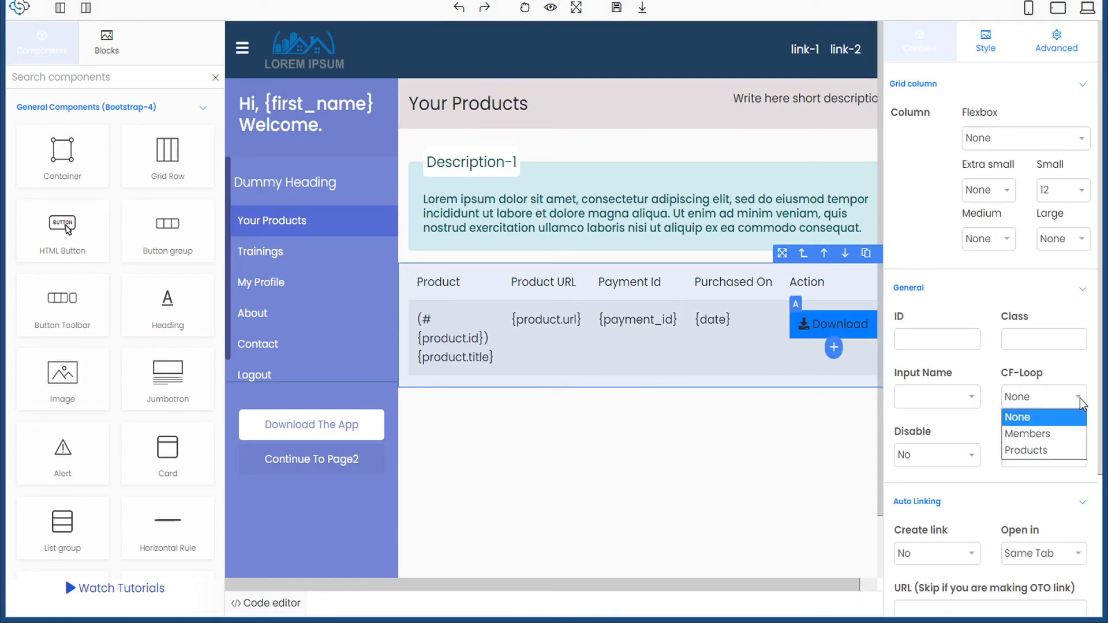
pyautogui.click(1058, 453)
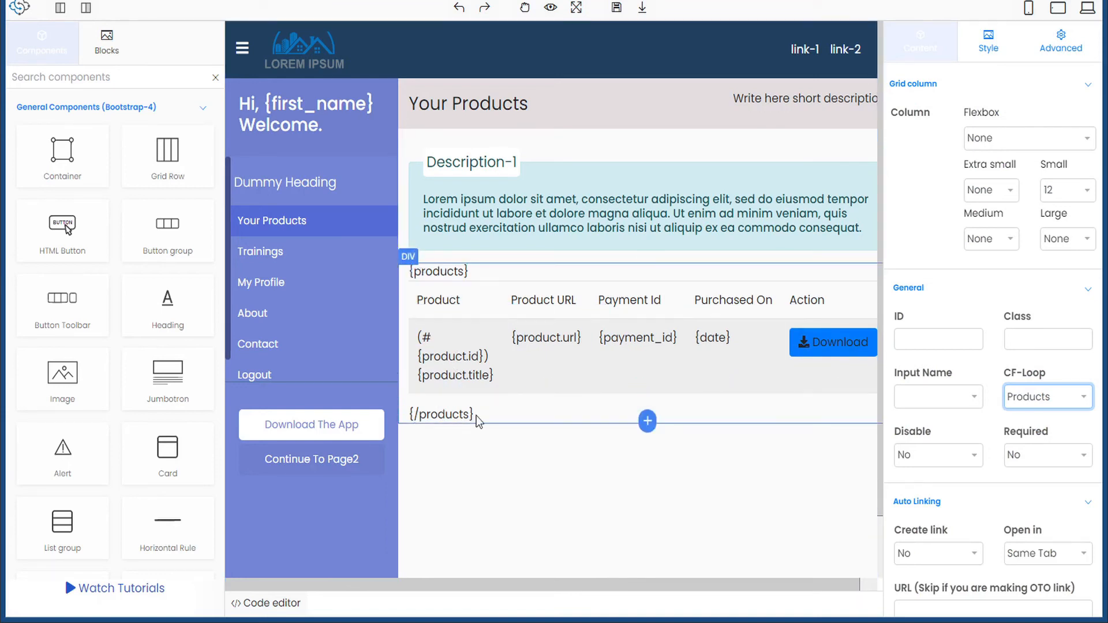
pyautogui.click(482, 472)
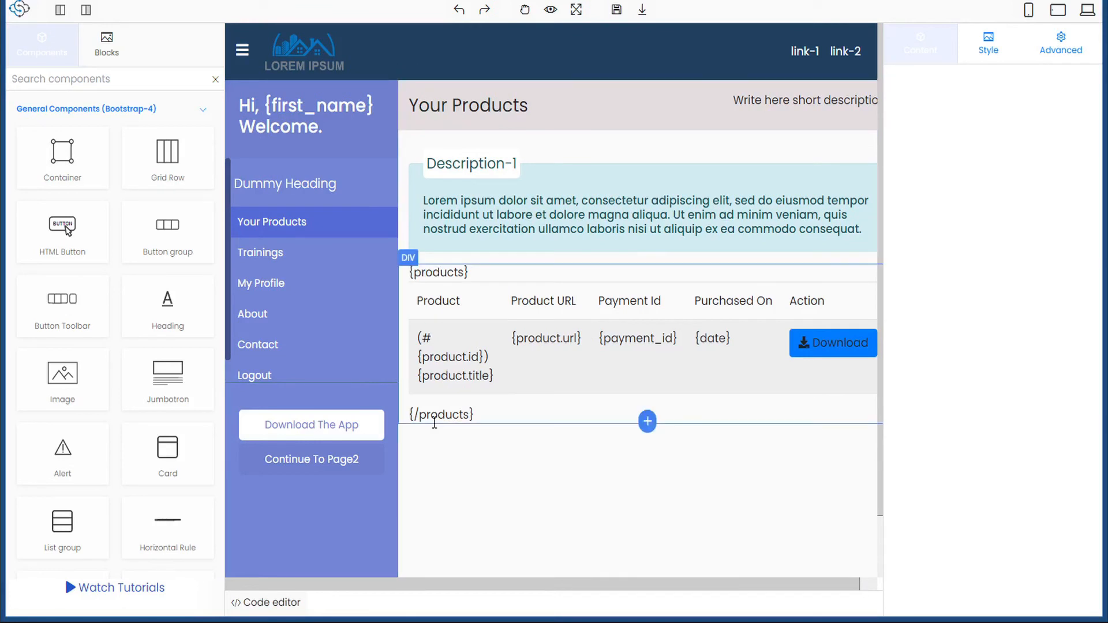
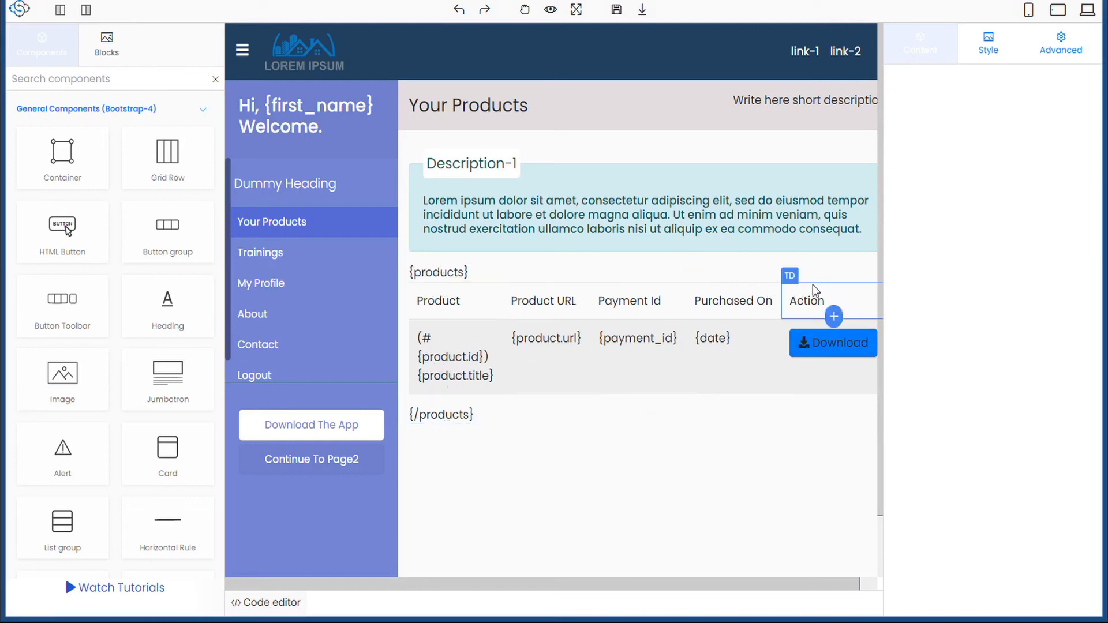
# - Duplicate the products loop block and delete the {products} and {/products} tags from the first copy
pyautogui.click(789, 274)
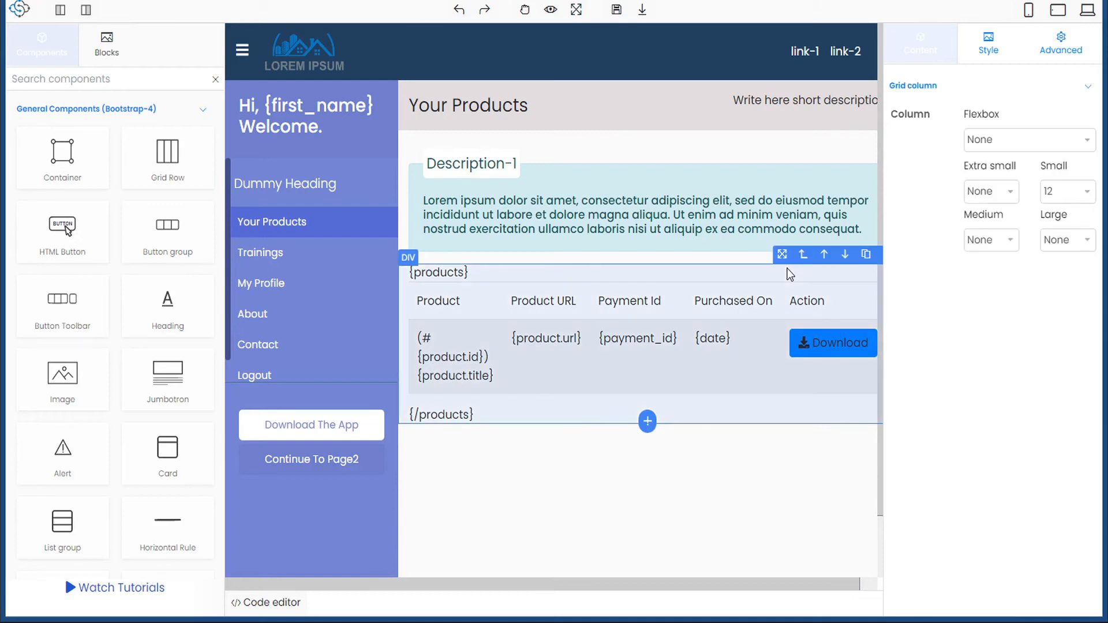
pyautogui.click(866, 256)
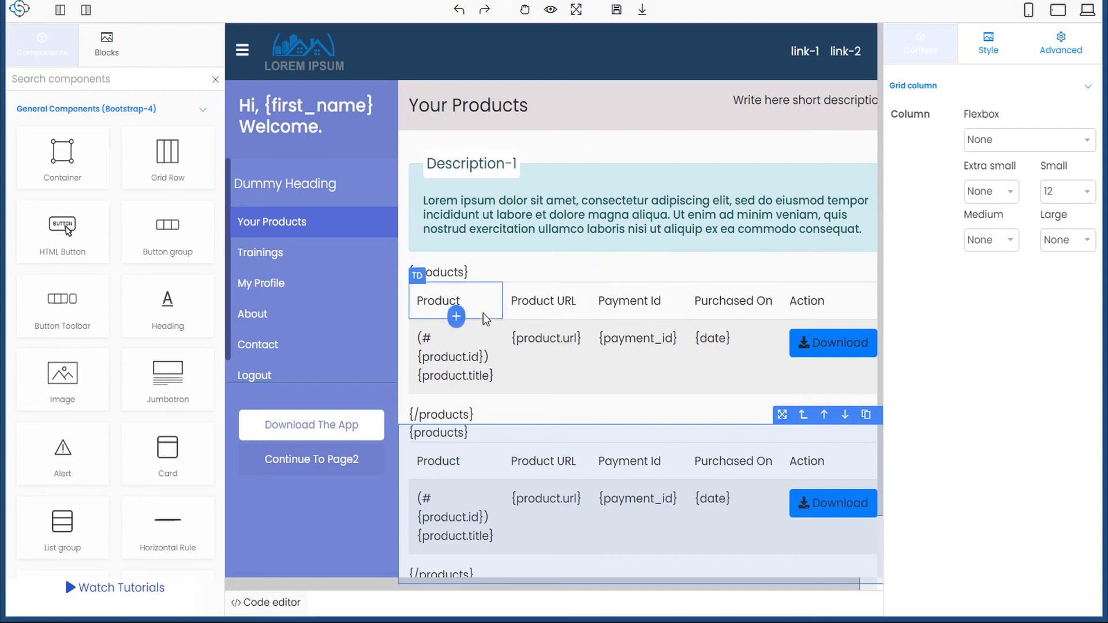
pyautogui.doubleClick(442, 273)
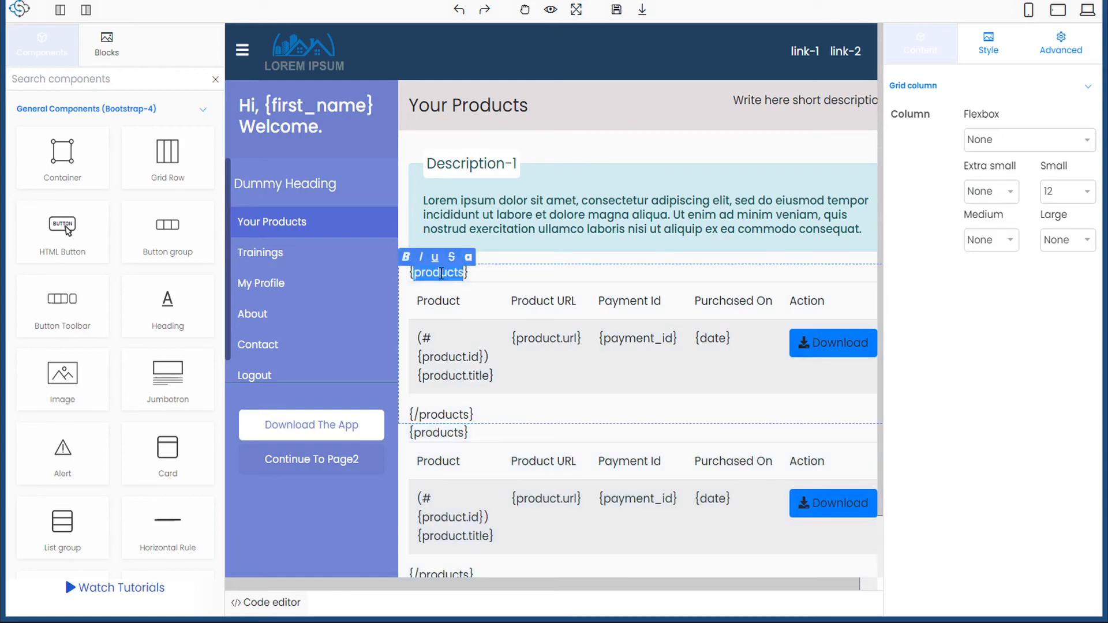
pyautogui.tripleClick(445, 277)
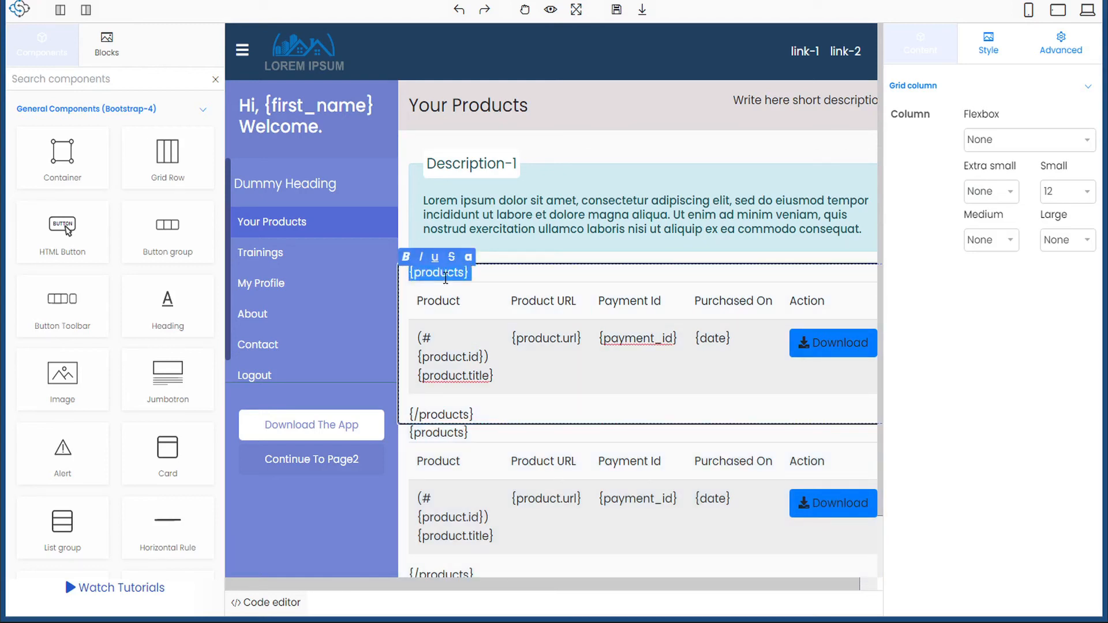
pyautogui.press('BackSpace')
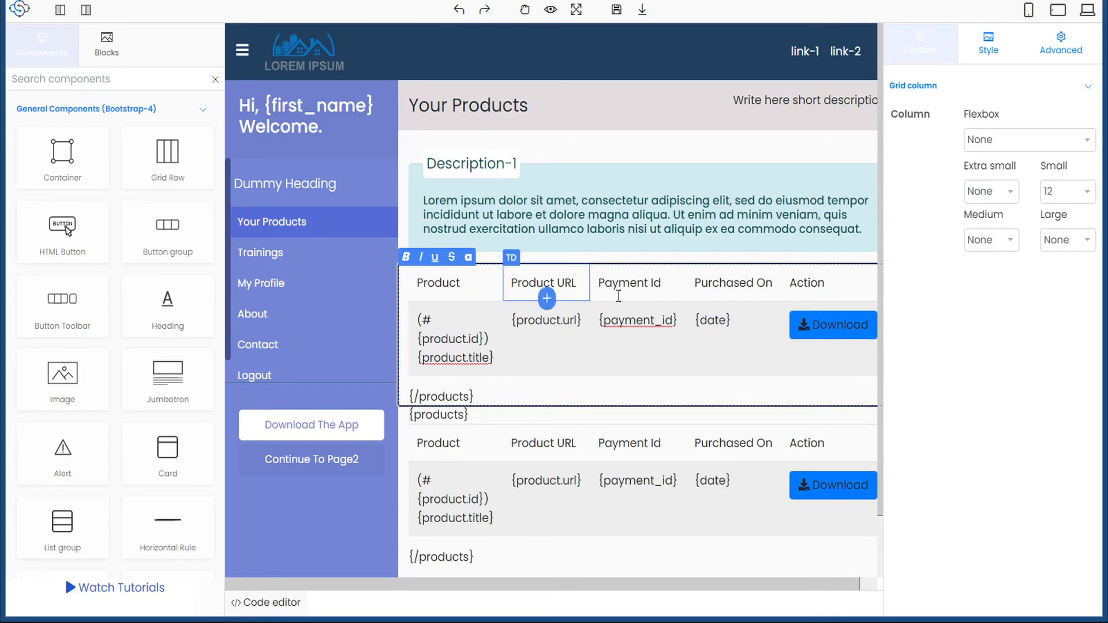
pyautogui.doubleClick(451, 397)
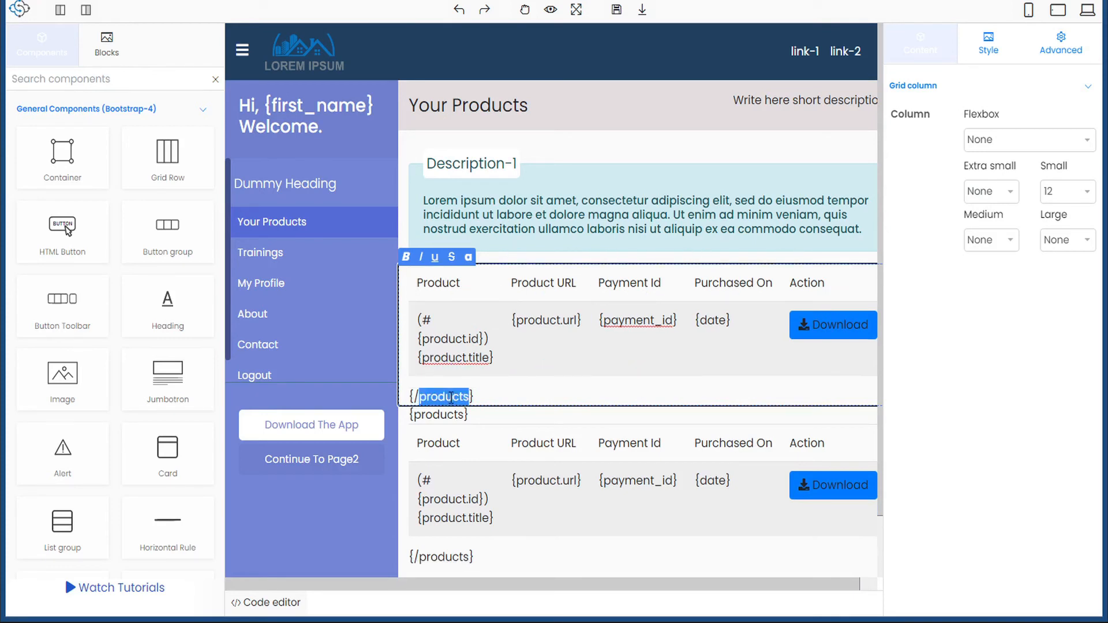
pyautogui.tripleClick(449, 397)
pyautogui.press('BackSpace')
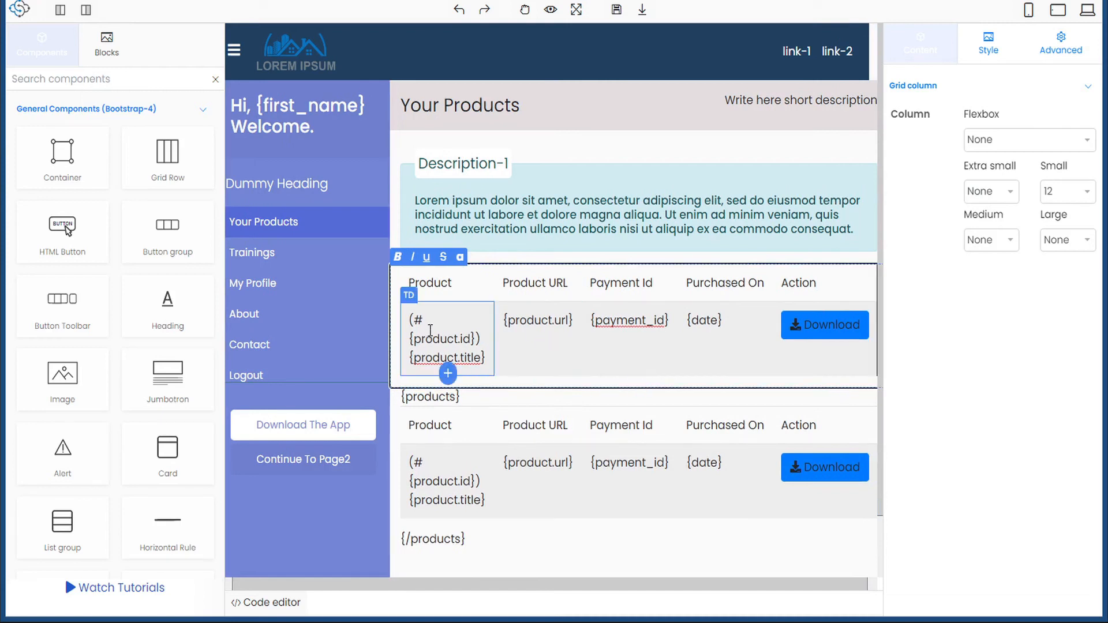
# - Remove the Product, {product.url}, {payment_id}, {date} and Download body cells from the first copy, keeping only the header
pyautogui.click(470, 321)
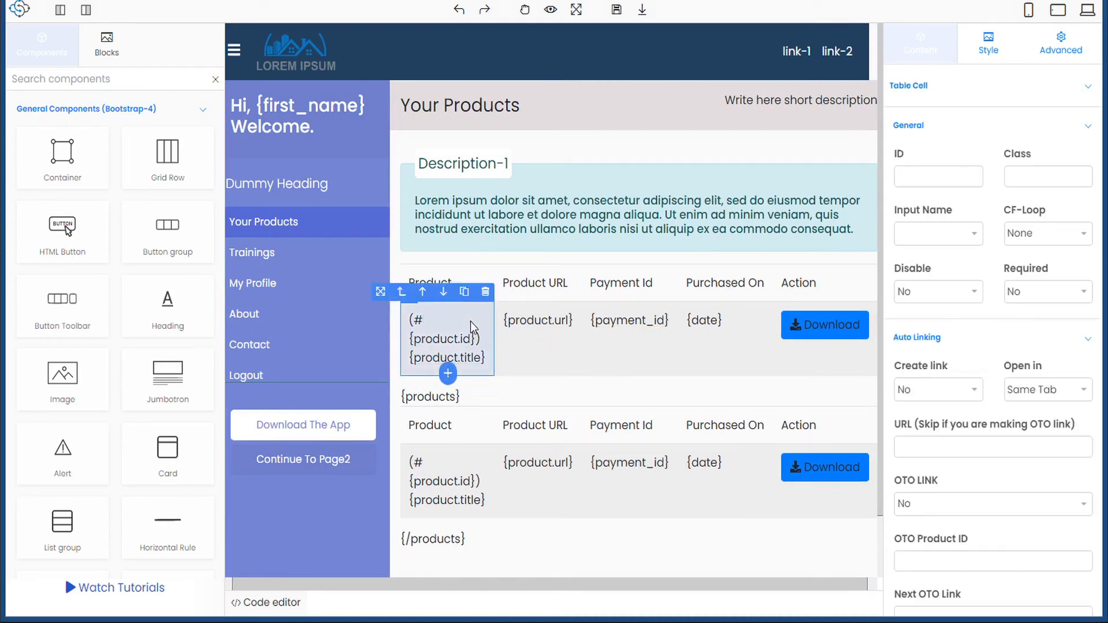
pyautogui.click(486, 293)
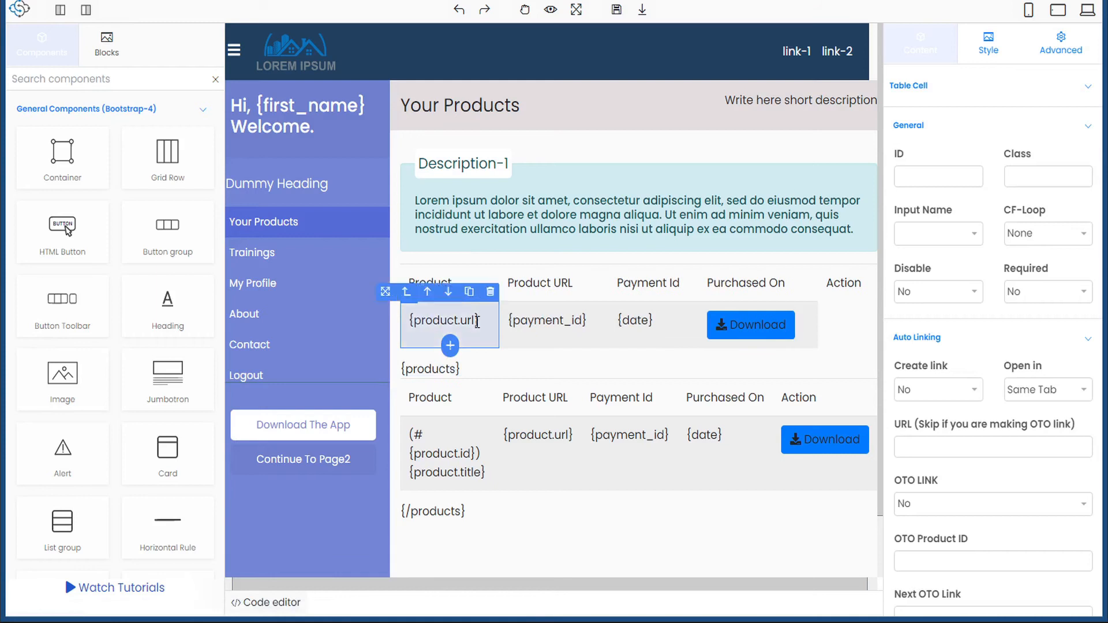
pyautogui.click(489, 294)
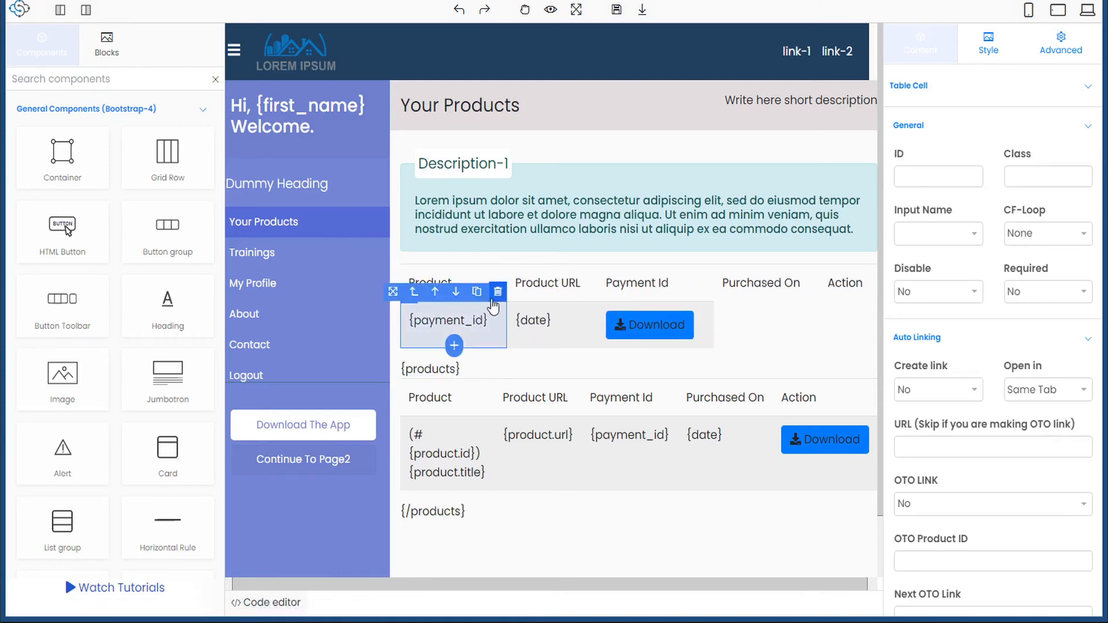
pyautogui.click(491, 294)
pyautogui.click(452, 321)
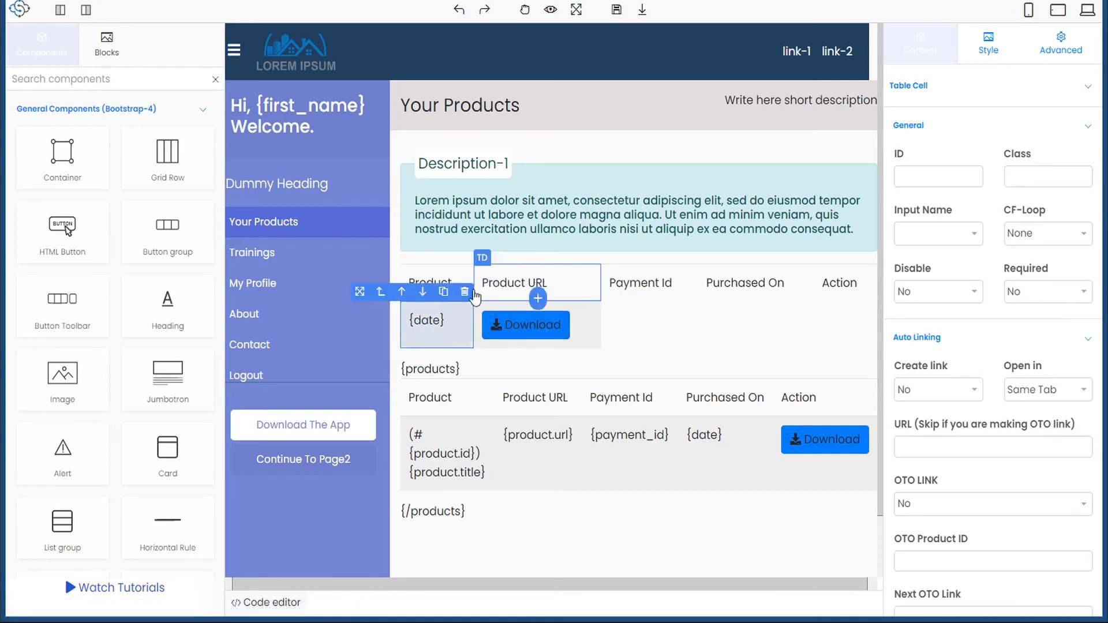
pyautogui.click(468, 293)
pyautogui.click(508, 318)
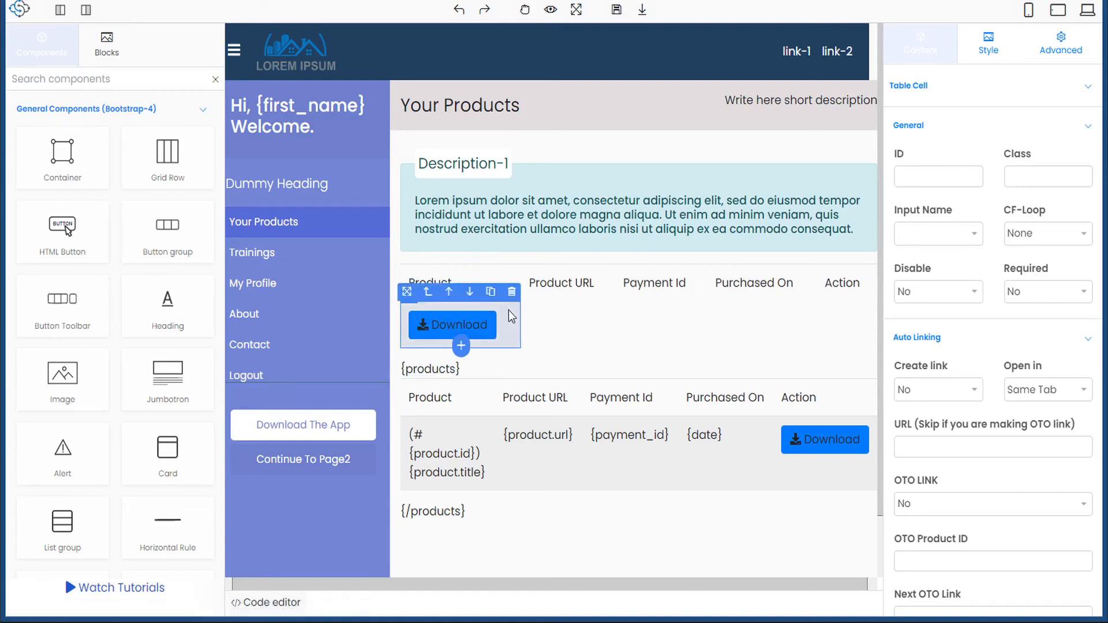
pyautogui.click(513, 293)
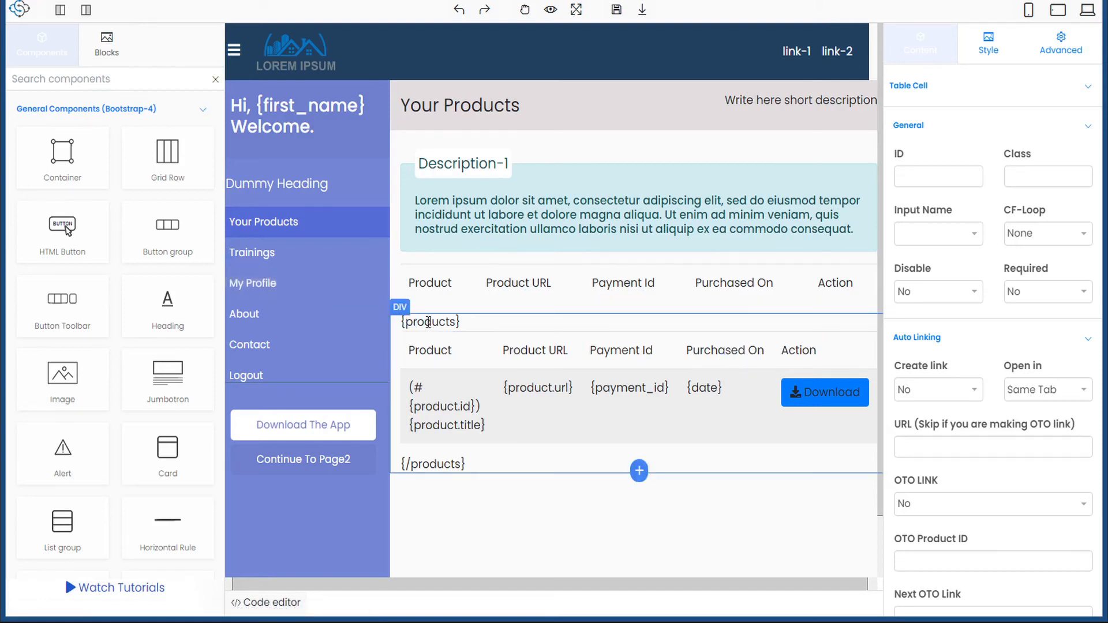
# - Delete the Product, Product URL, Payment Id, Purchased On and Action header cells from the looped second copy
pyautogui.click(481, 351)
pyautogui.click(486, 322)
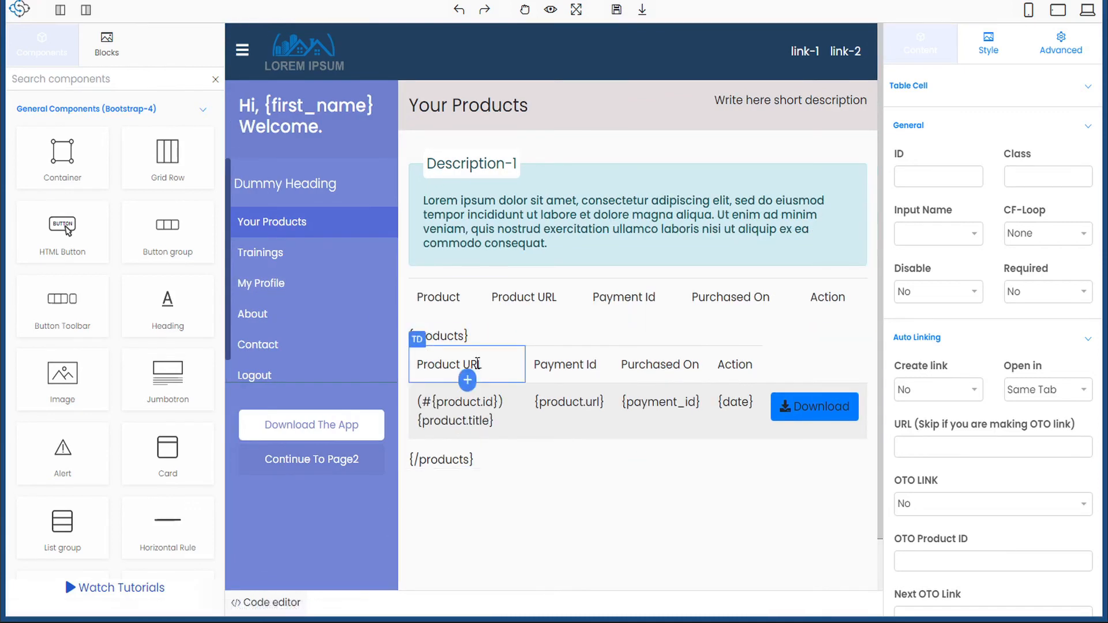
pyautogui.click(515, 339)
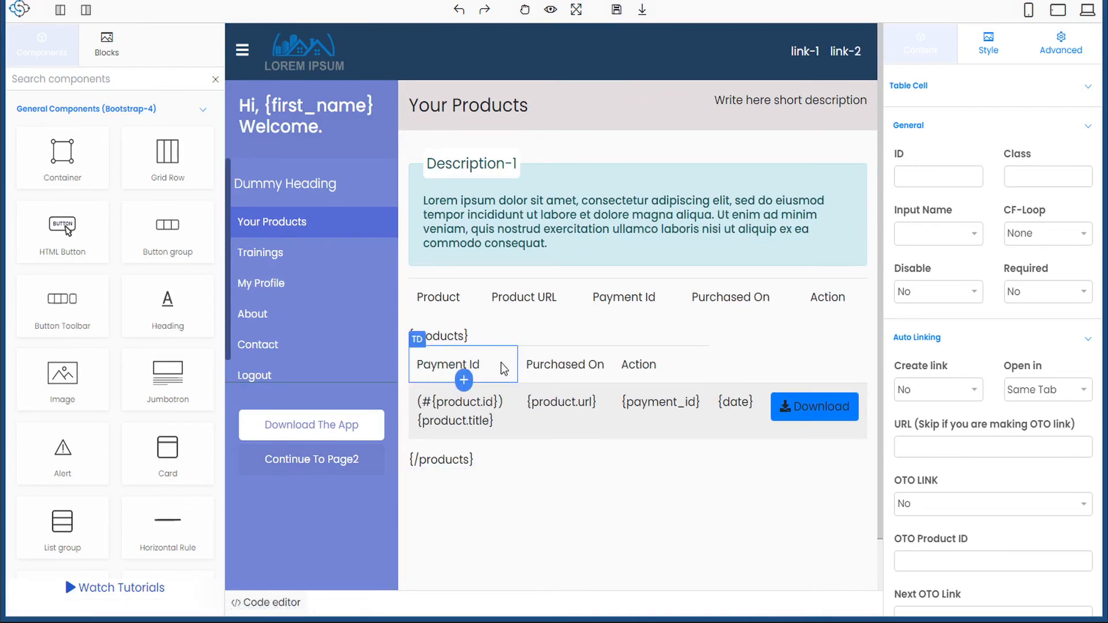
pyautogui.click(509, 339)
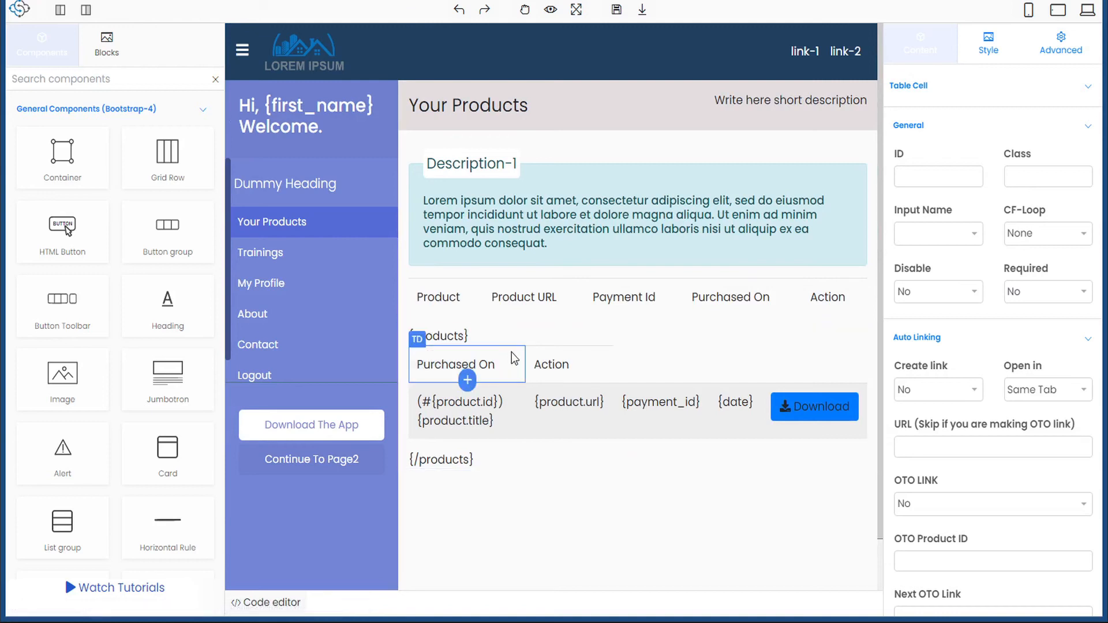
pyautogui.click(516, 337)
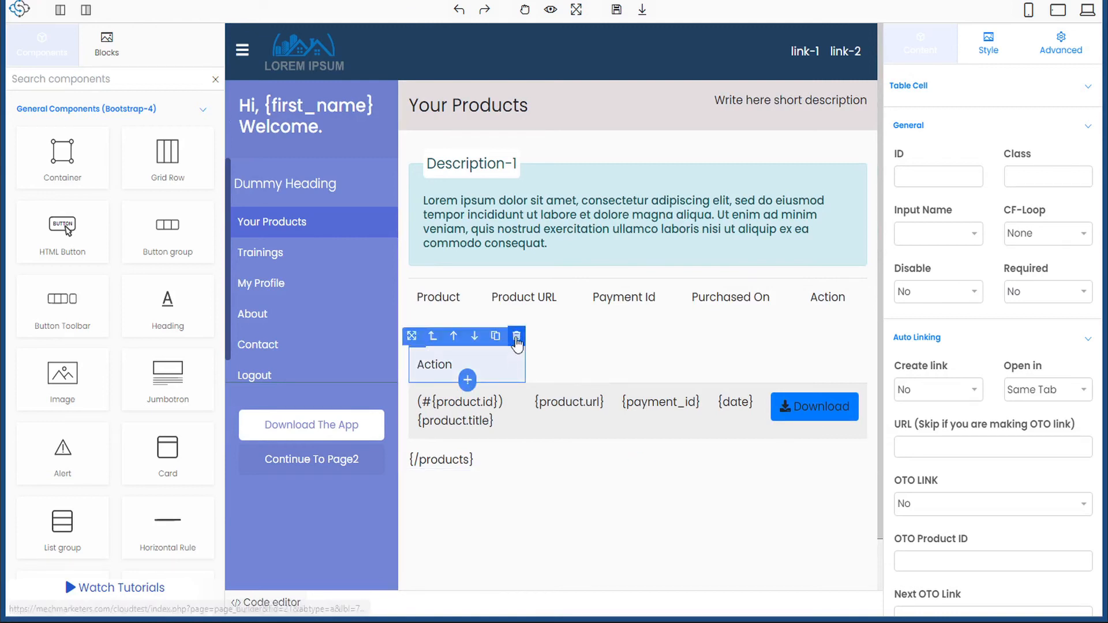
pyautogui.click(516, 340)
pyautogui.click(439, 302)
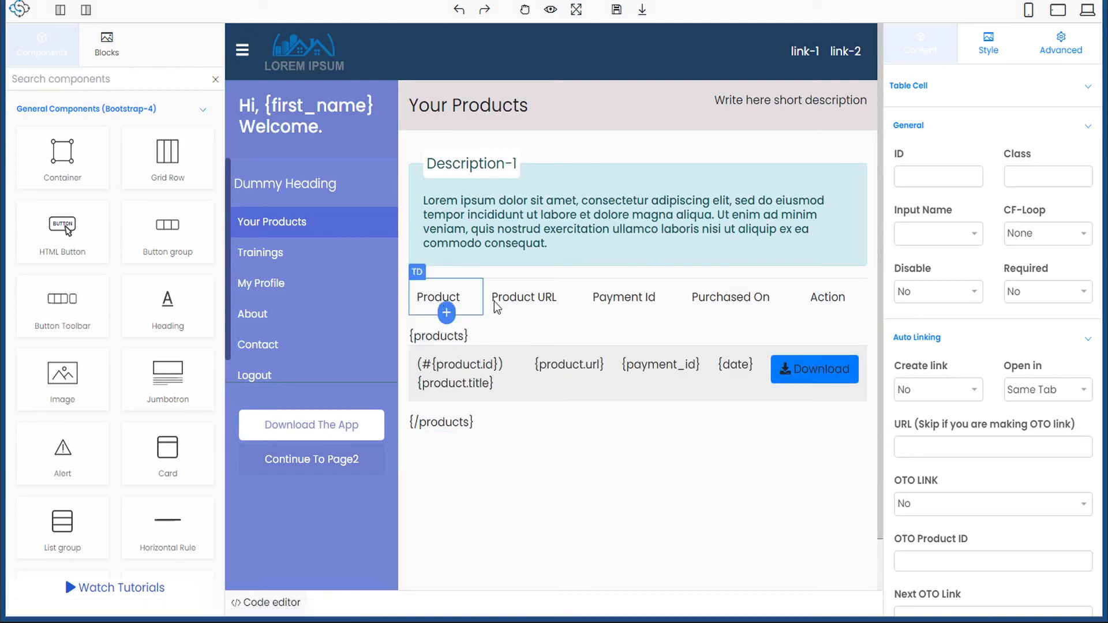
pyautogui.click(826, 299)
pyautogui.click(437, 361)
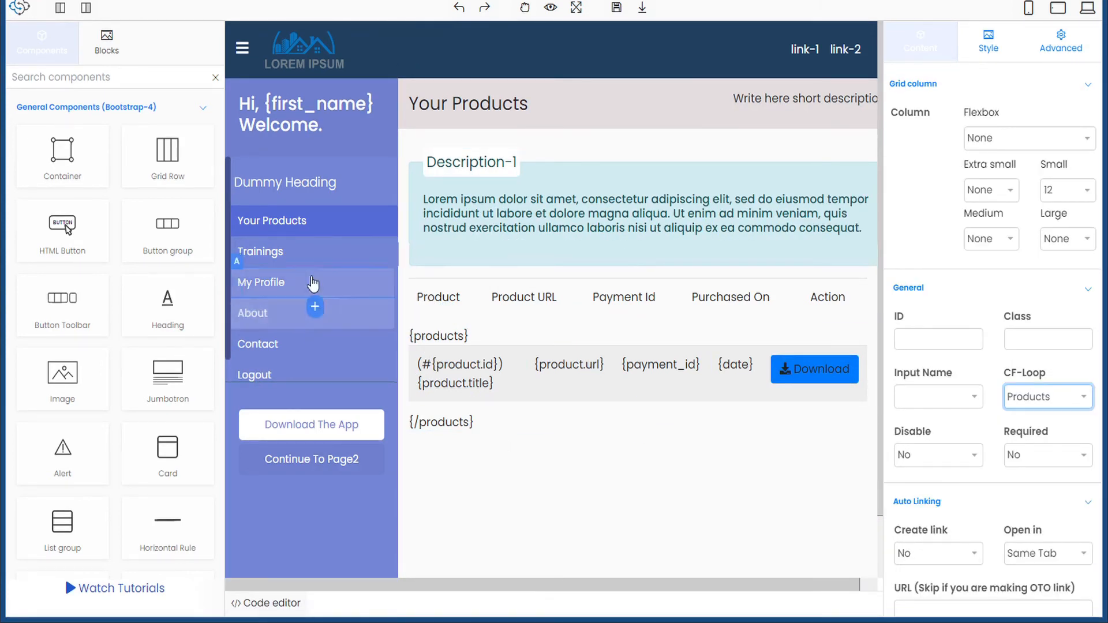
# - Set Auto Linking 'Create link' to Yes on the Trainings menu link, then go to the Help page
pyautogui.click(265, 260)
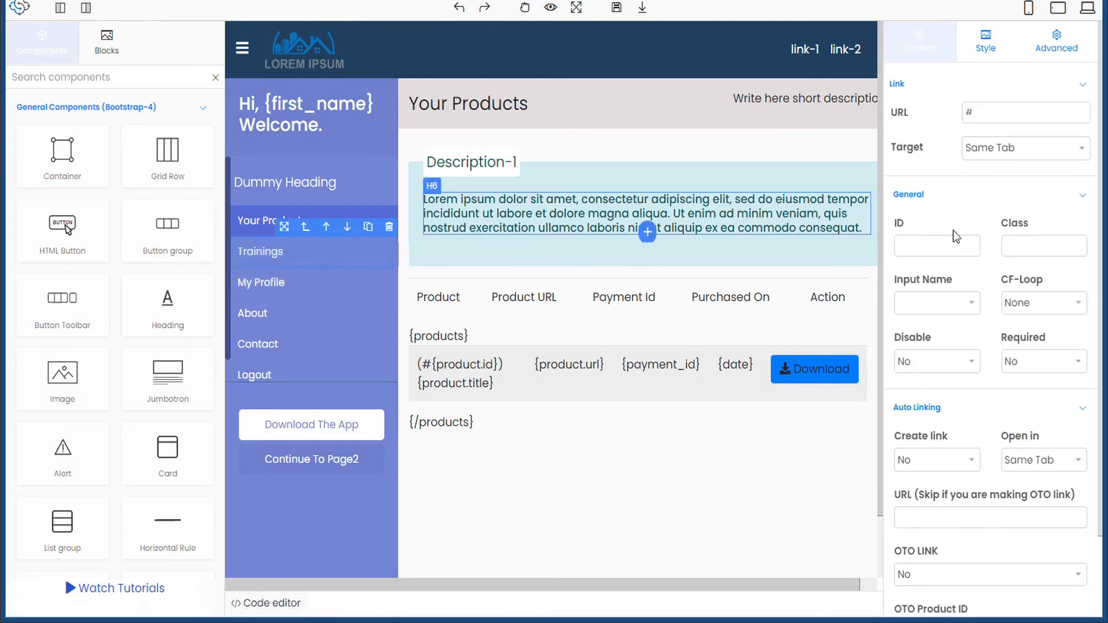
pyautogui.scroll(-1, 958, 269)
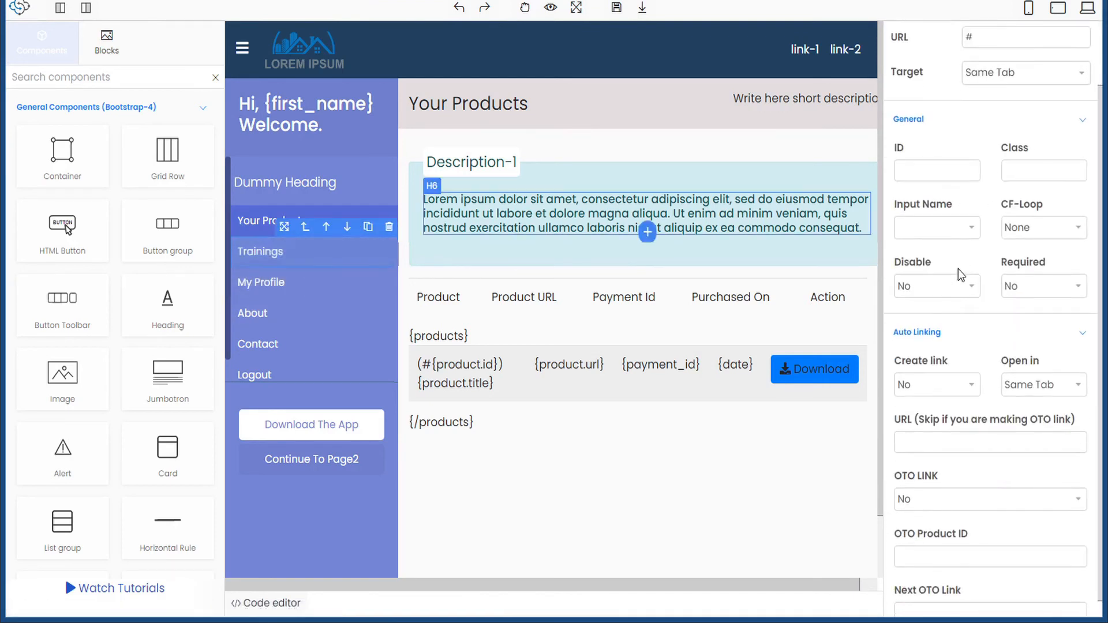
pyautogui.click(970, 385)
pyautogui.click(937, 405)
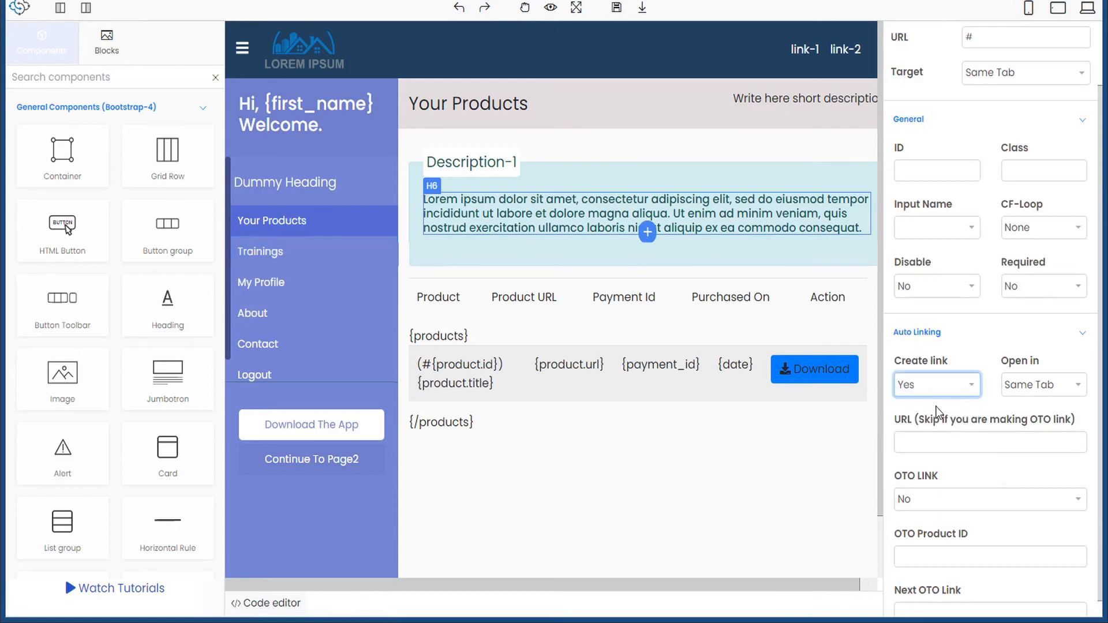
pyautogui.click(935, 443)
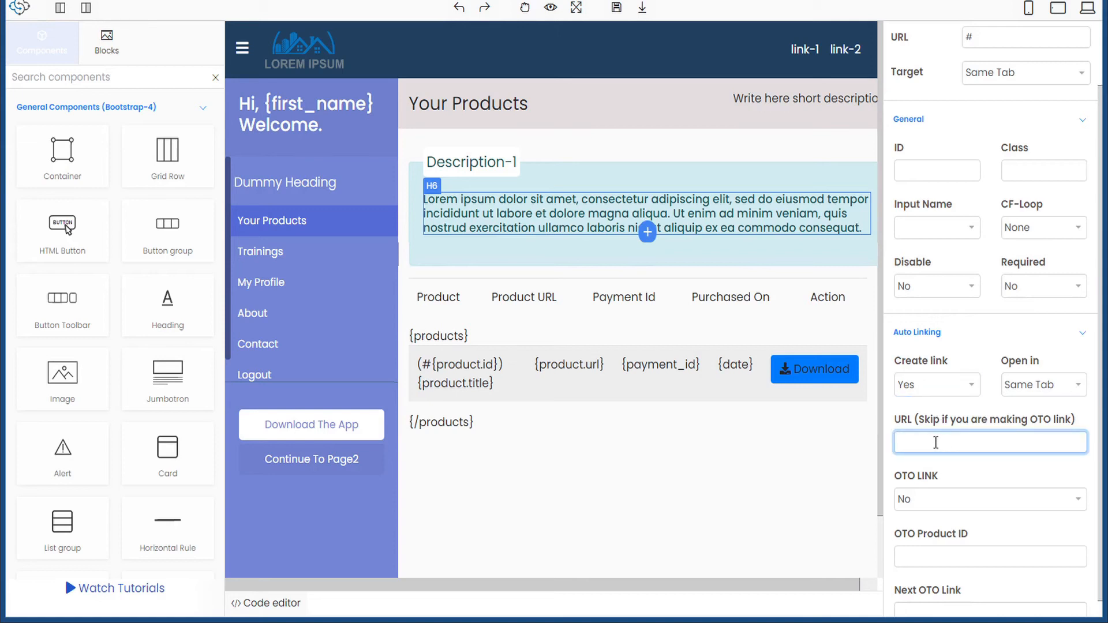
pyautogui.hotkey('alt', 'Tab')
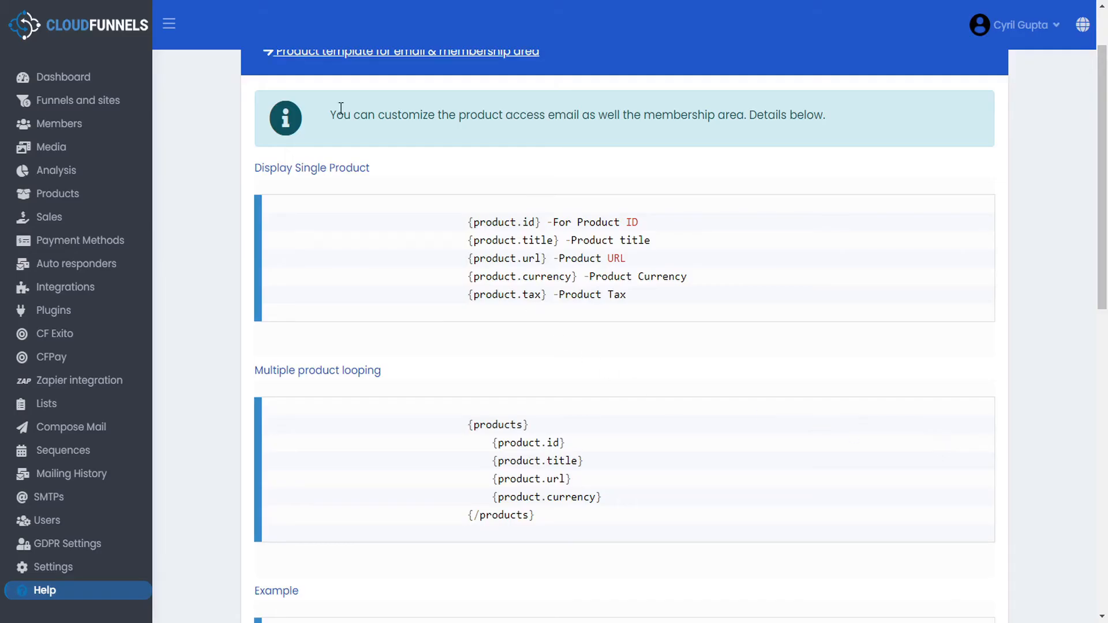
# - Open the Freedom Membership funnel's Tutorials page settings to get its page URL
pyautogui.hotkey('ctrl', 'Tab')
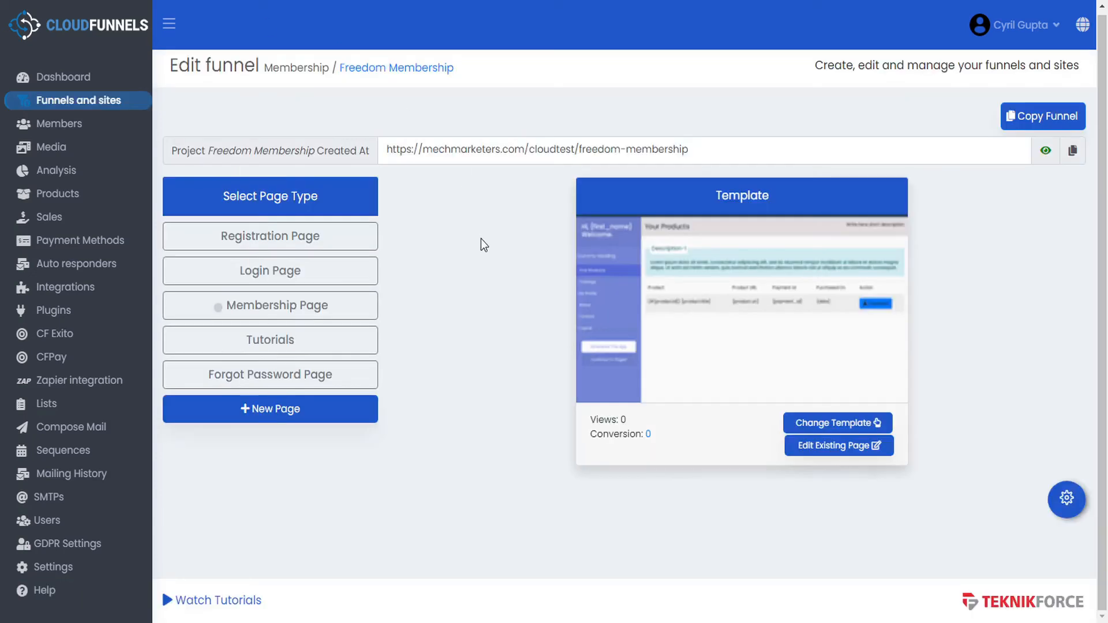
pyautogui.click(348, 339)
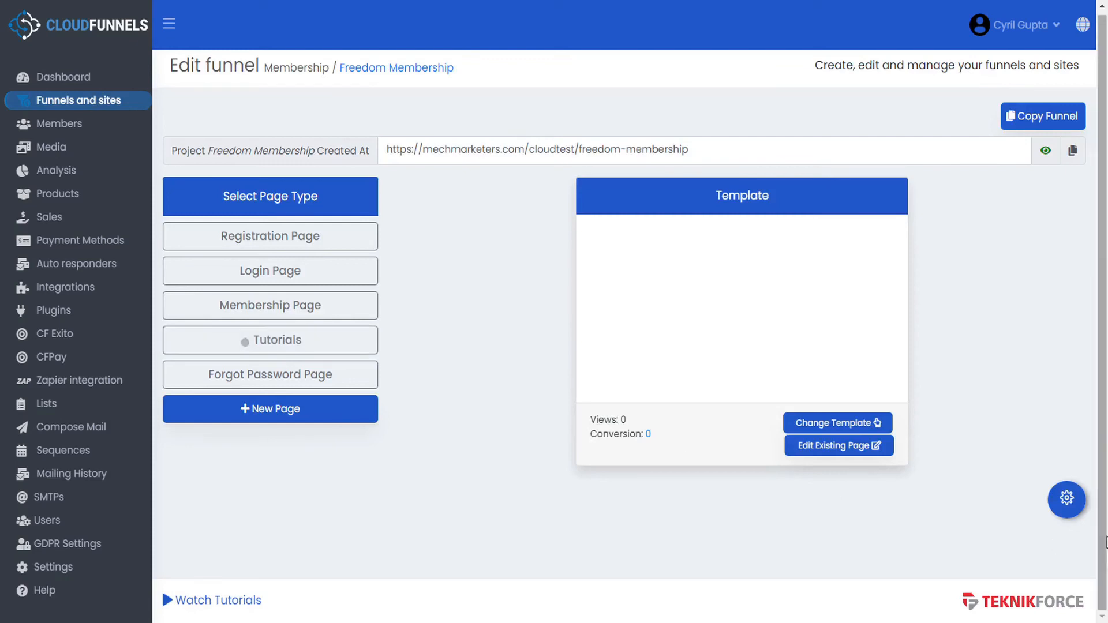
pyautogui.click(1066, 498)
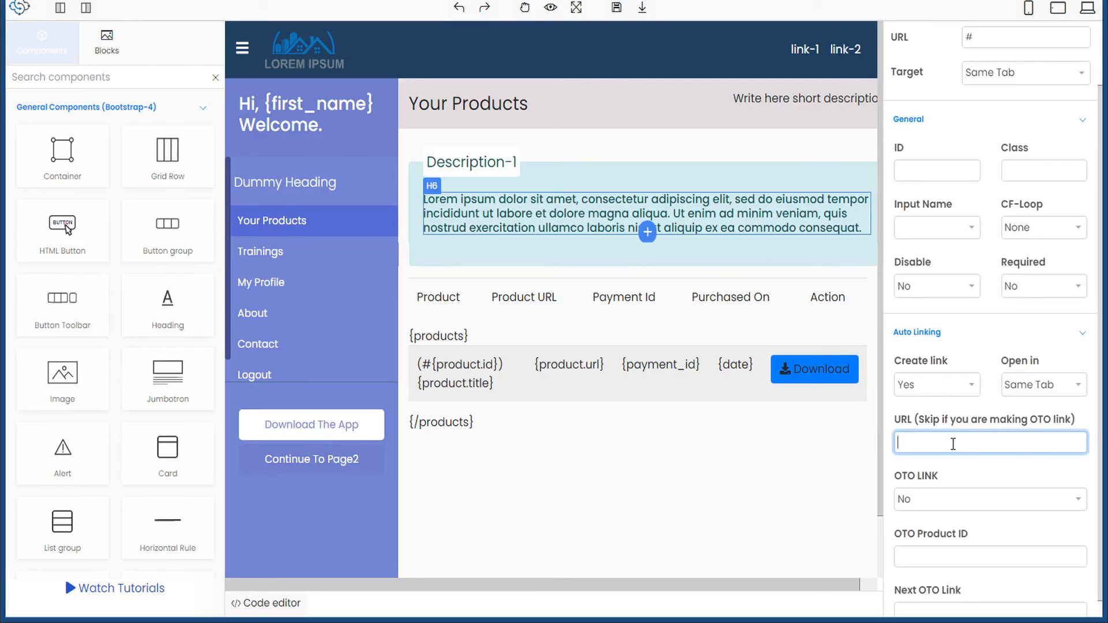
# - Paste the freedom-membership/tutorials URL as the Trainings link target, then select the Logout link
pyautogui.hotkey('ctrl', 'v')
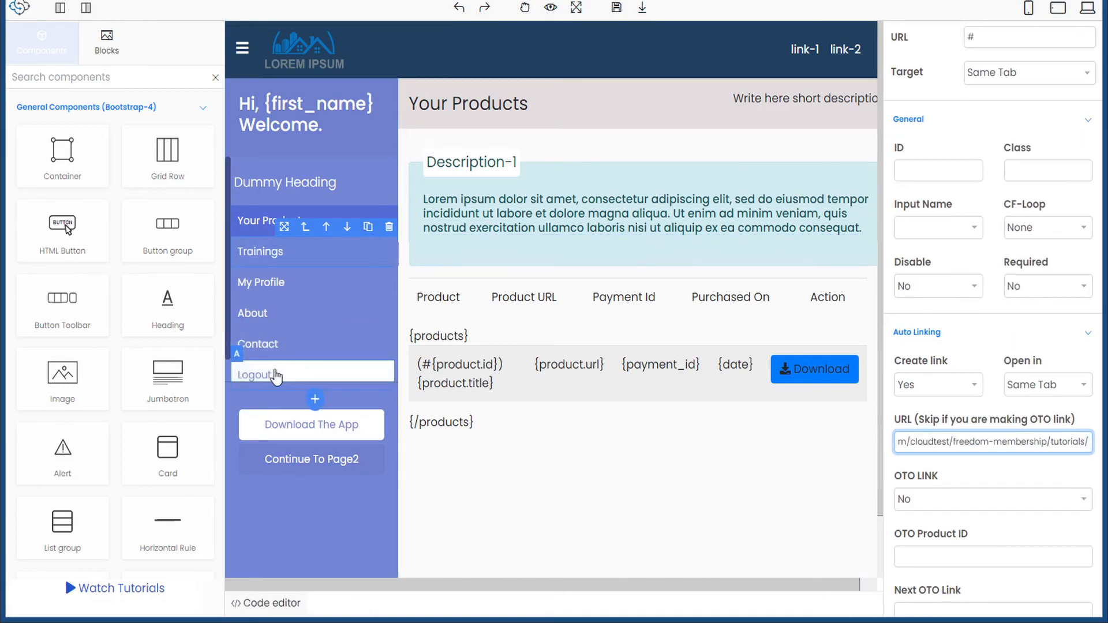
pyautogui.click(256, 376)
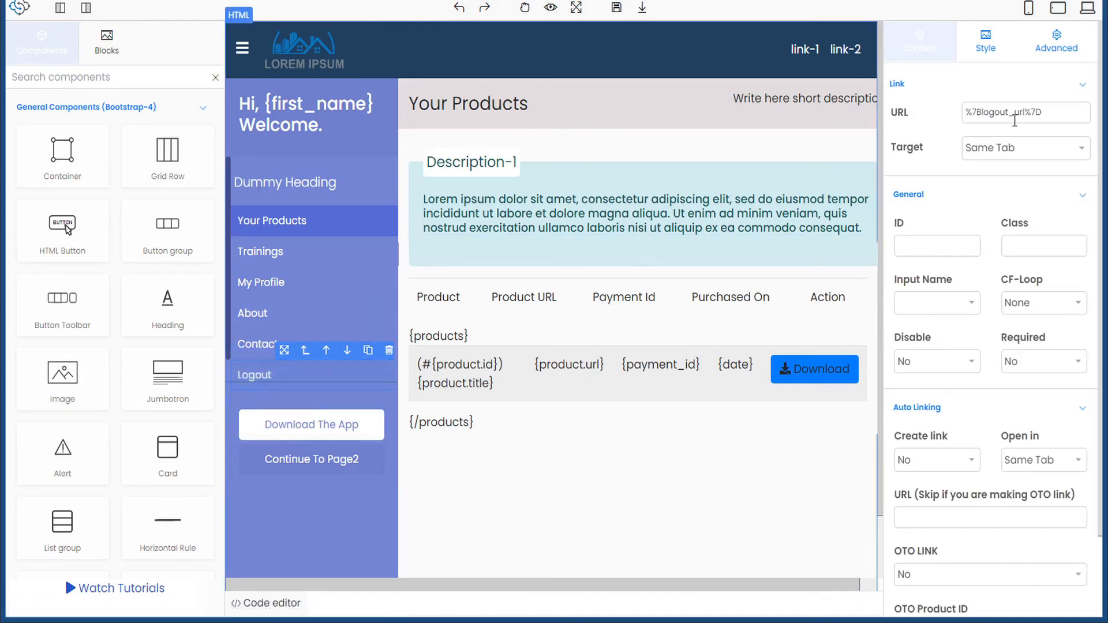
# - Replace the encoded %7B and %7D in the Logout link URL so it reads {logout_url}
pyautogui.click(1059, 112)
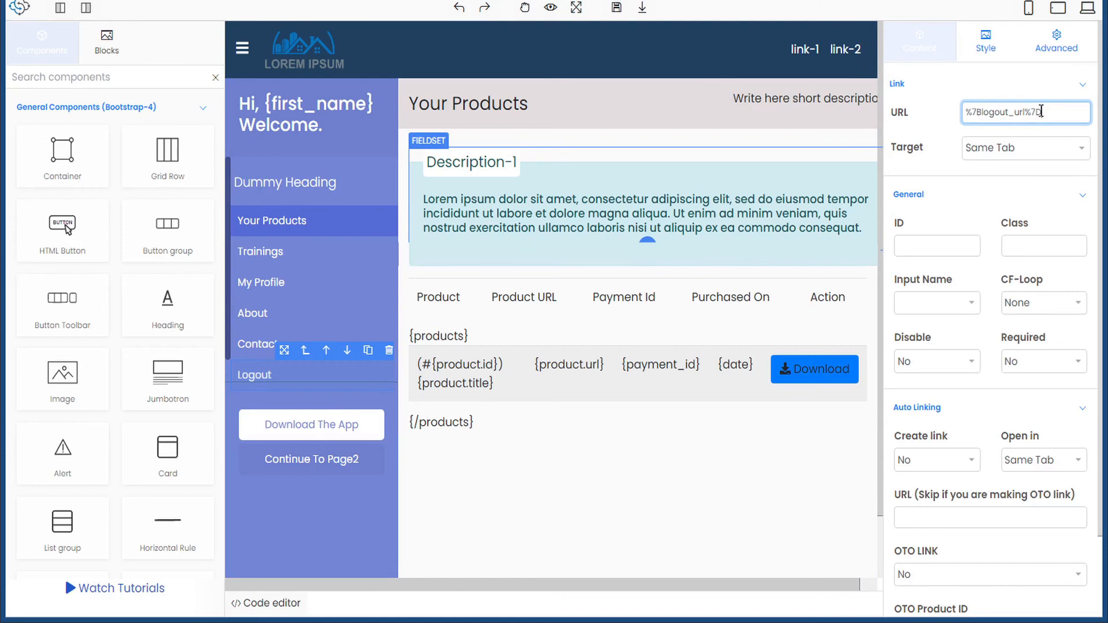
pyautogui.moveTo(1043, 112); pyautogui.dragTo(1025, 111)
pyautogui.write('}')
pyautogui.hotkey('shift', 'Right')
pyautogui.hotkey('shift', 'Right')
pyautogui.hotkey('shift', 'Right')
pyautogui.write('{')
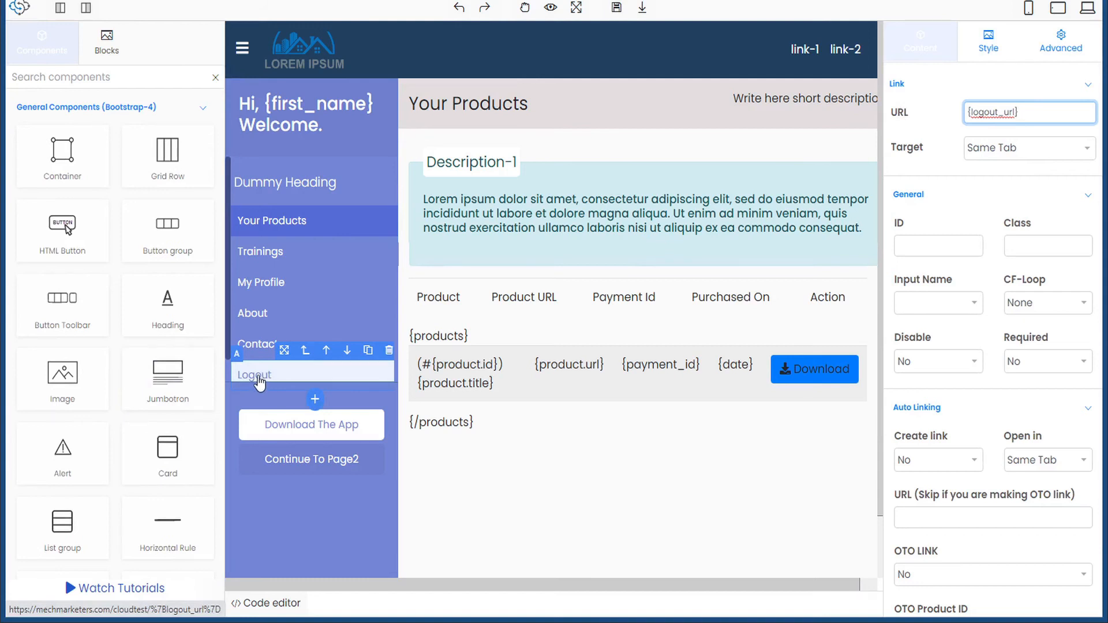
# - Save the membership page and open the funnel's Tutorials page in the editor
pyautogui.click(616, 10)
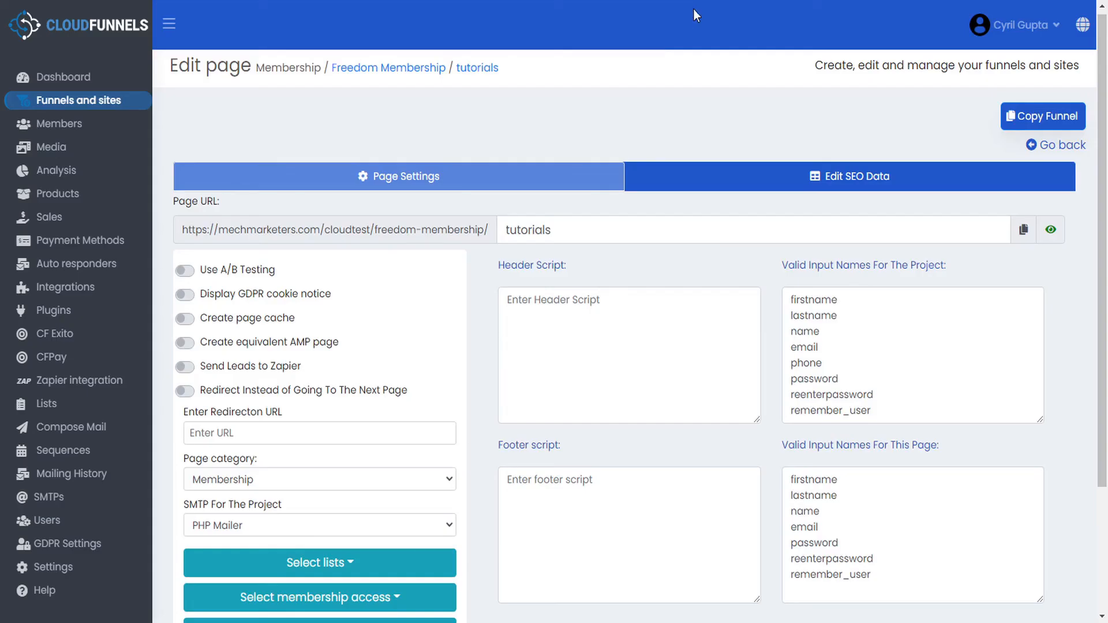
pyautogui.click(1074, 145)
pyautogui.click(320, 345)
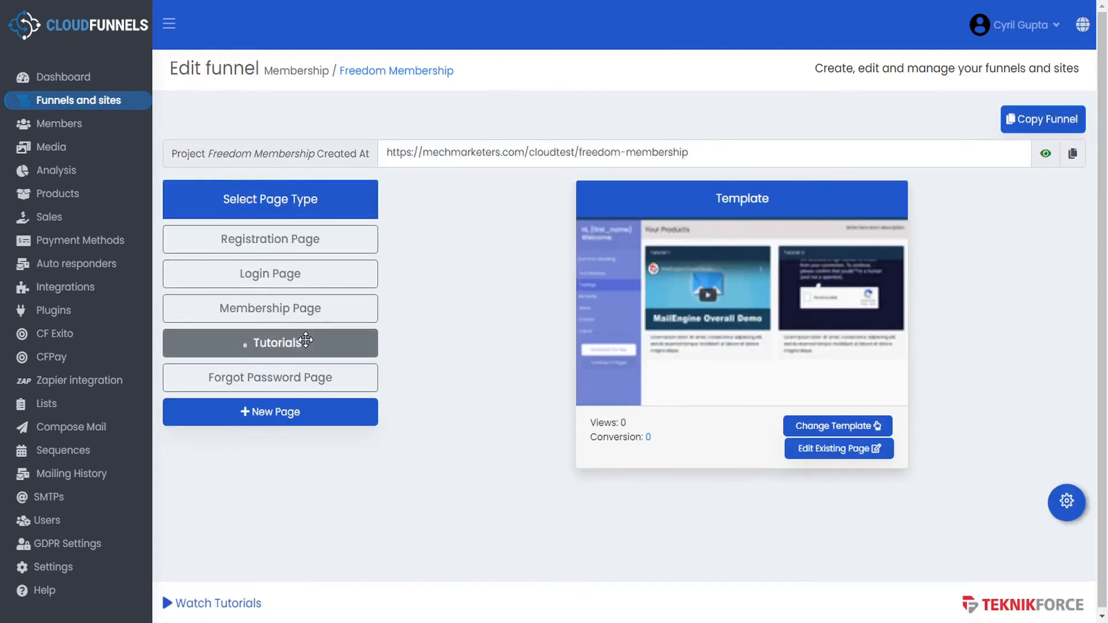
pyautogui.click(824, 454)
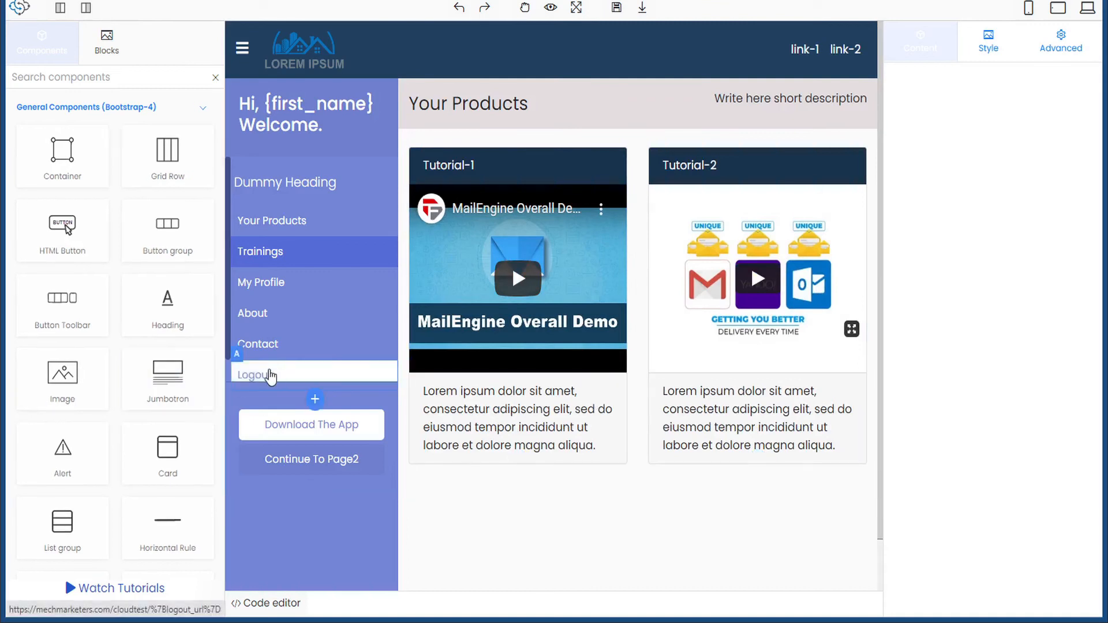
# - Fix the Tutorials page Logout link to {logout_url}, save the page and close the editor
pyautogui.click(266, 375)
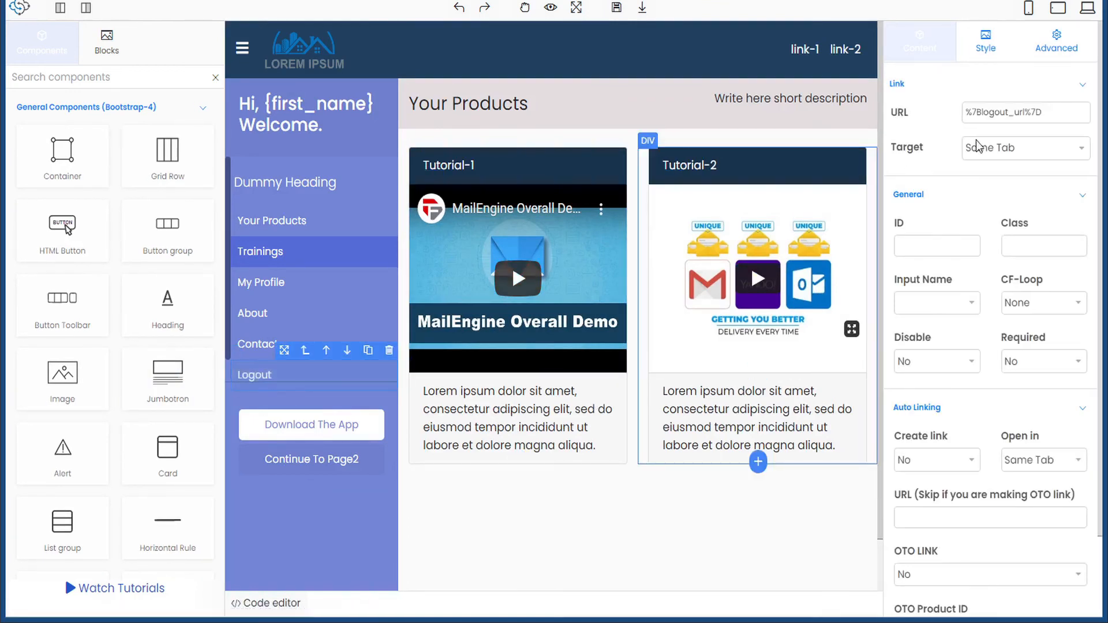
pyautogui.moveTo(1028, 111); pyautogui.dragTo(1061, 110)
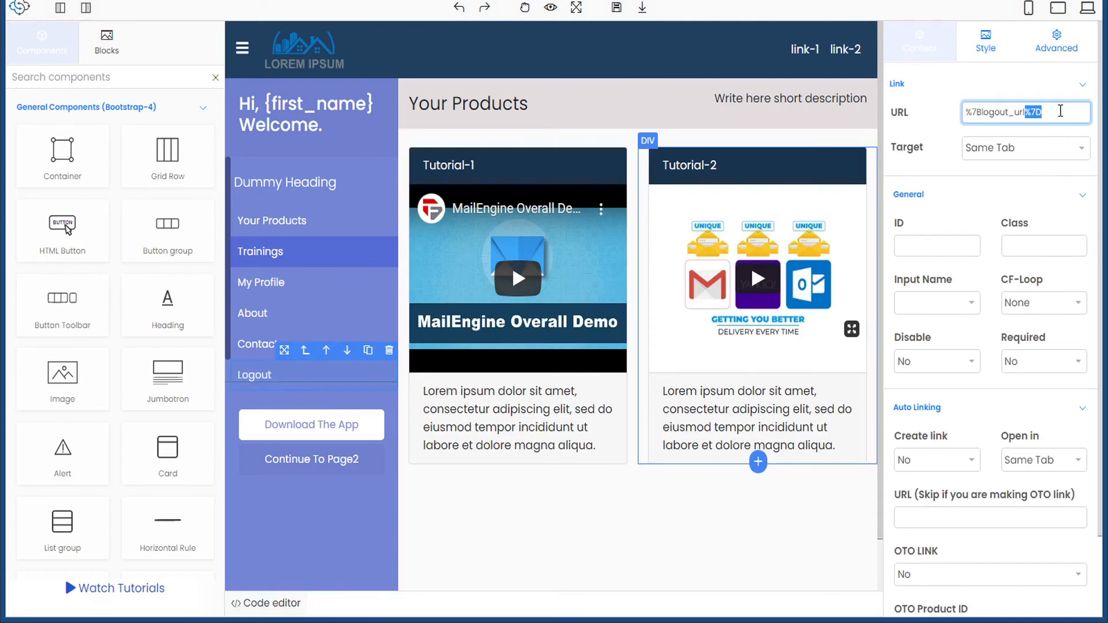
pyautogui.write('}')
pyautogui.hotkey('shift', 'Right')
pyautogui.hotkey('shift', 'Right')
pyautogui.hotkey('shift', 'Right')
pyautogui.write('{')
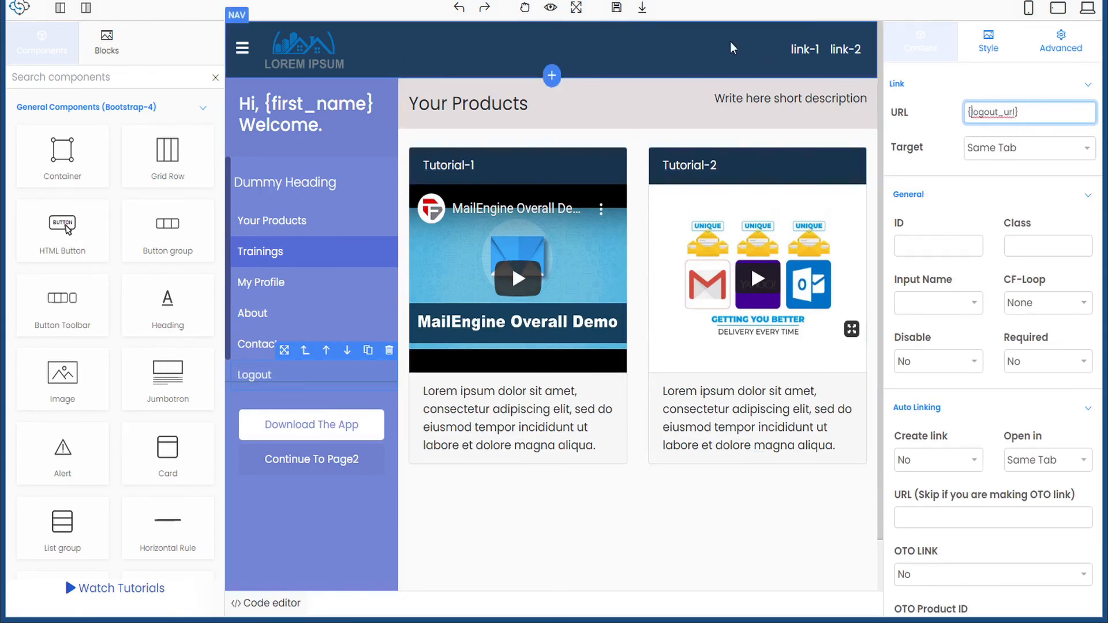
pyautogui.click(616, 8)
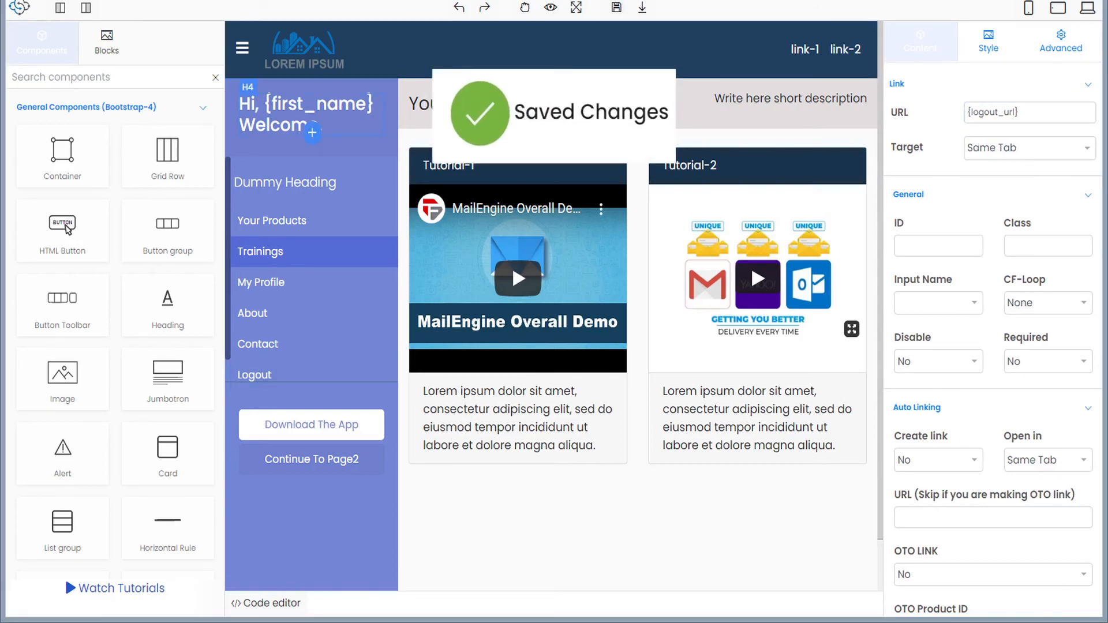
pyautogui.hotkey('ctrl', 'w')
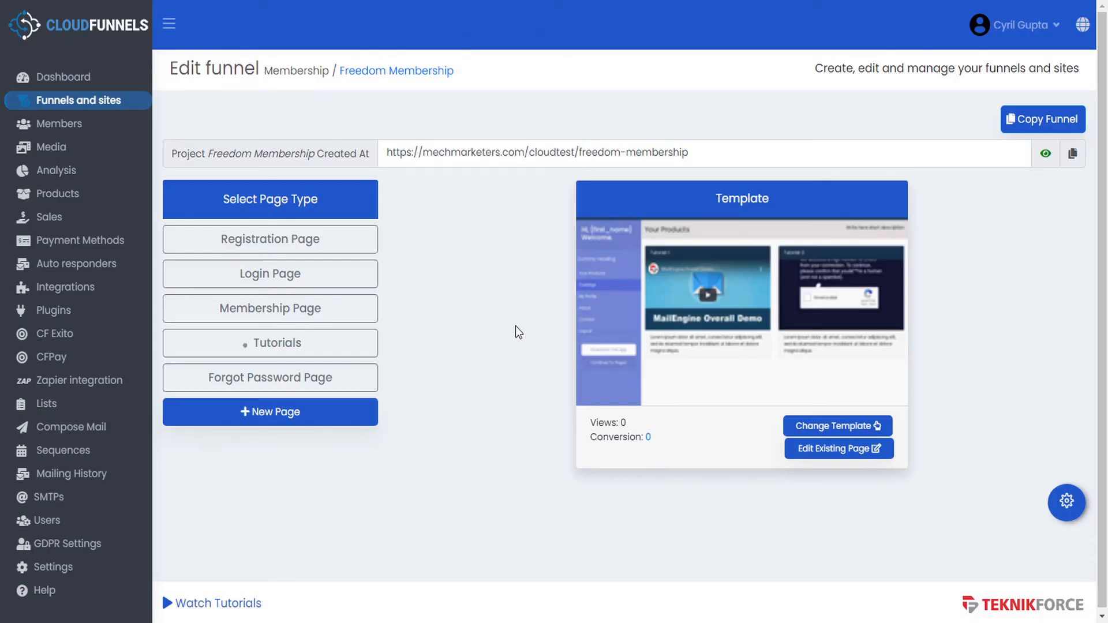
# - Open the Forgot Password Page and inspect its confirmation message, form and new password field
pyautogui.click(324, 380)
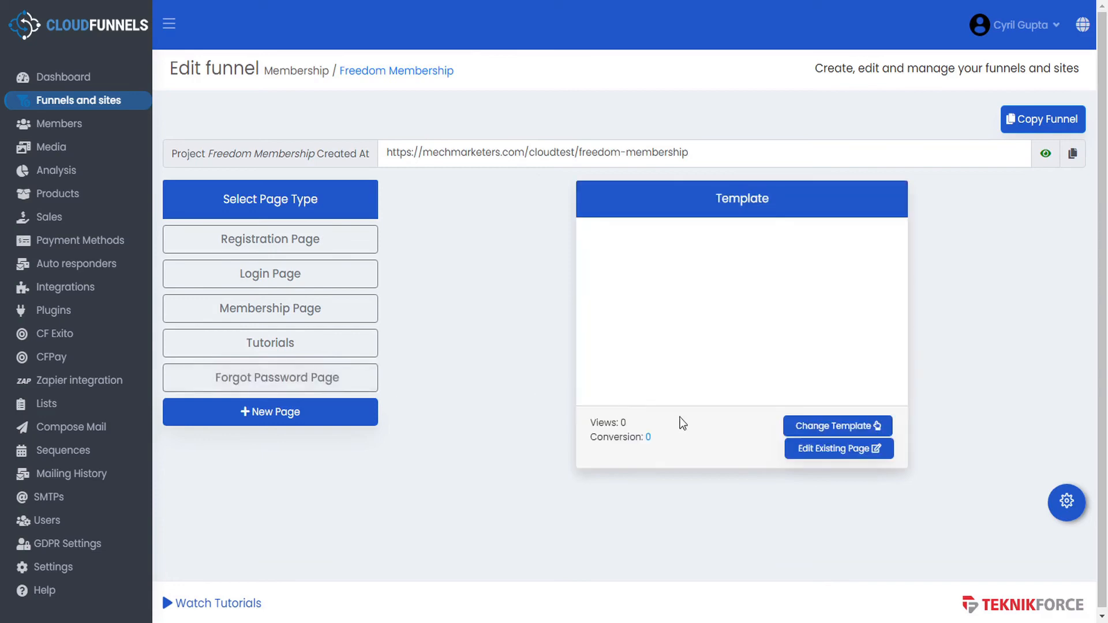
pyautogui.click(849, 449)
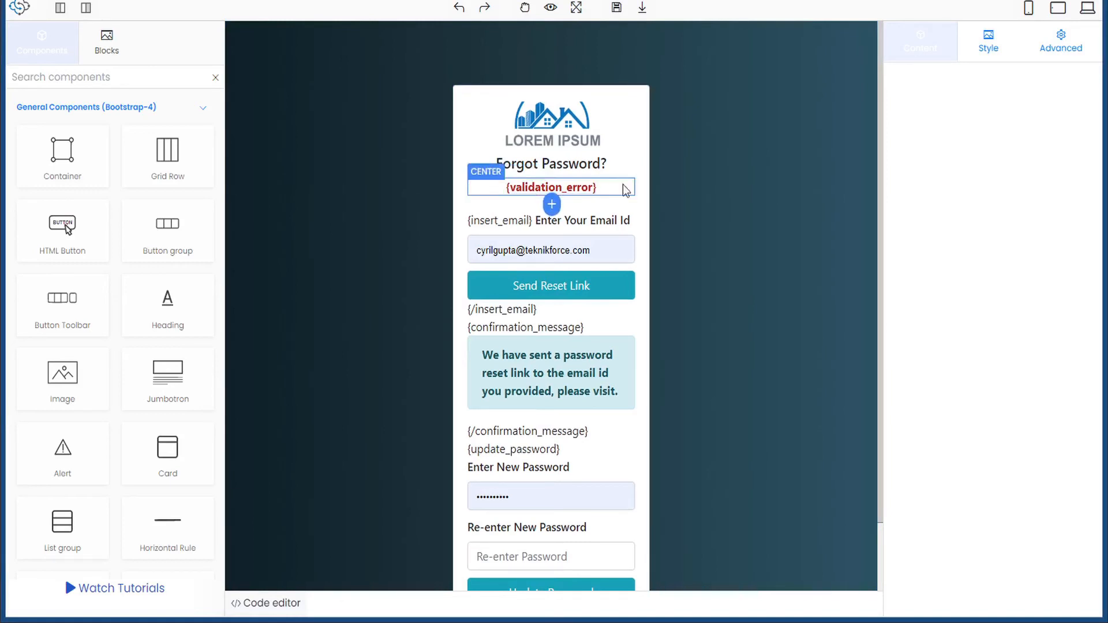
pyautogui.scroll(-2, 646, 177)
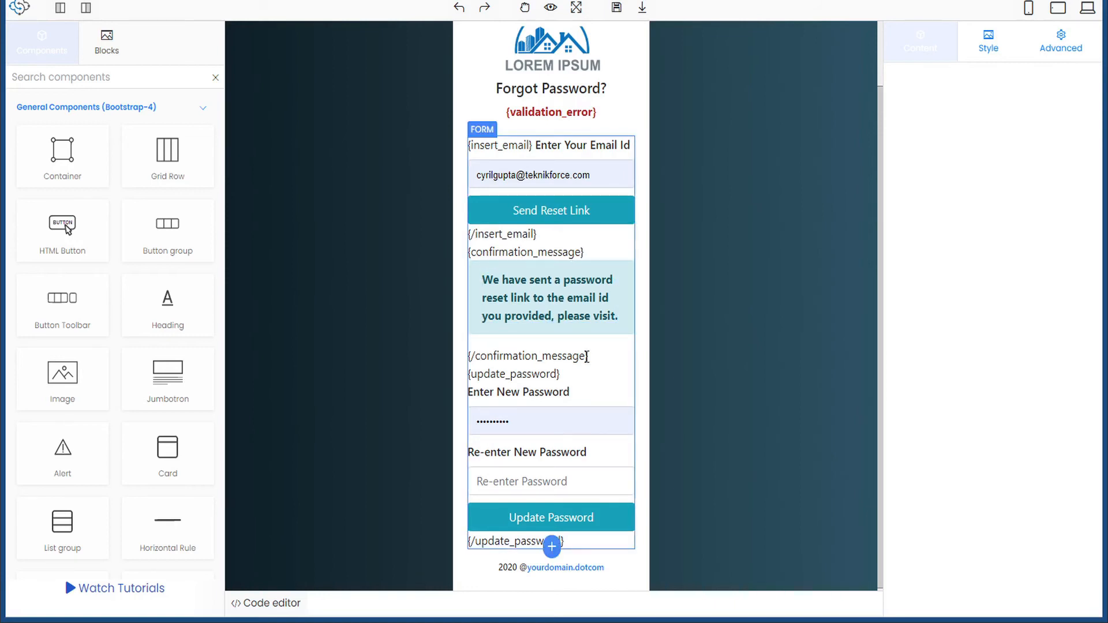
pyautogui.click(599, 284)
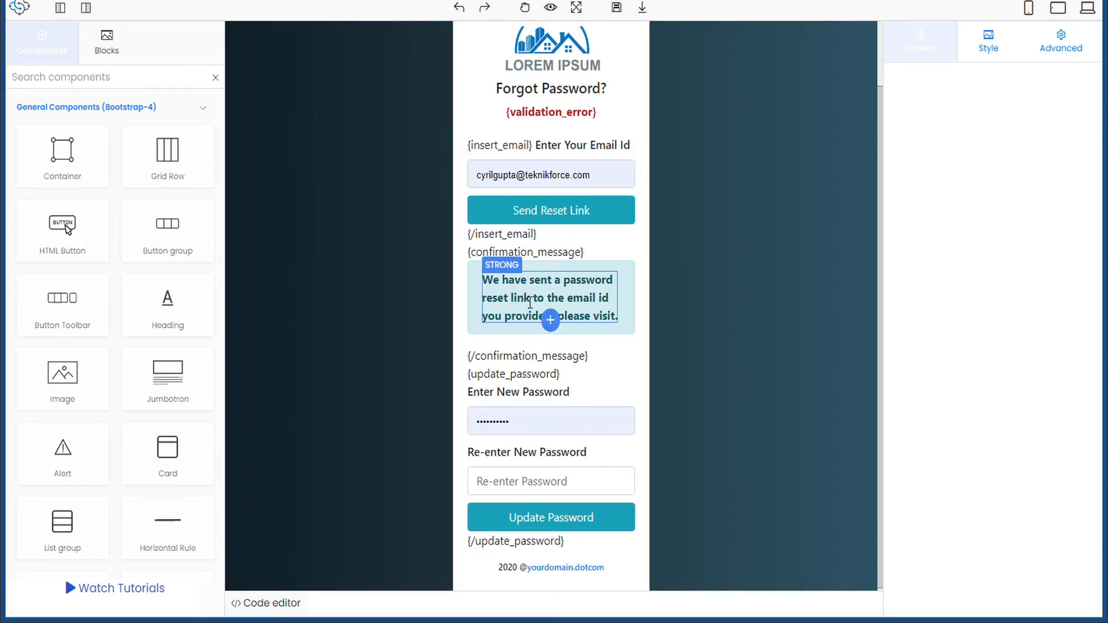
pyautogui.click(533, 351)
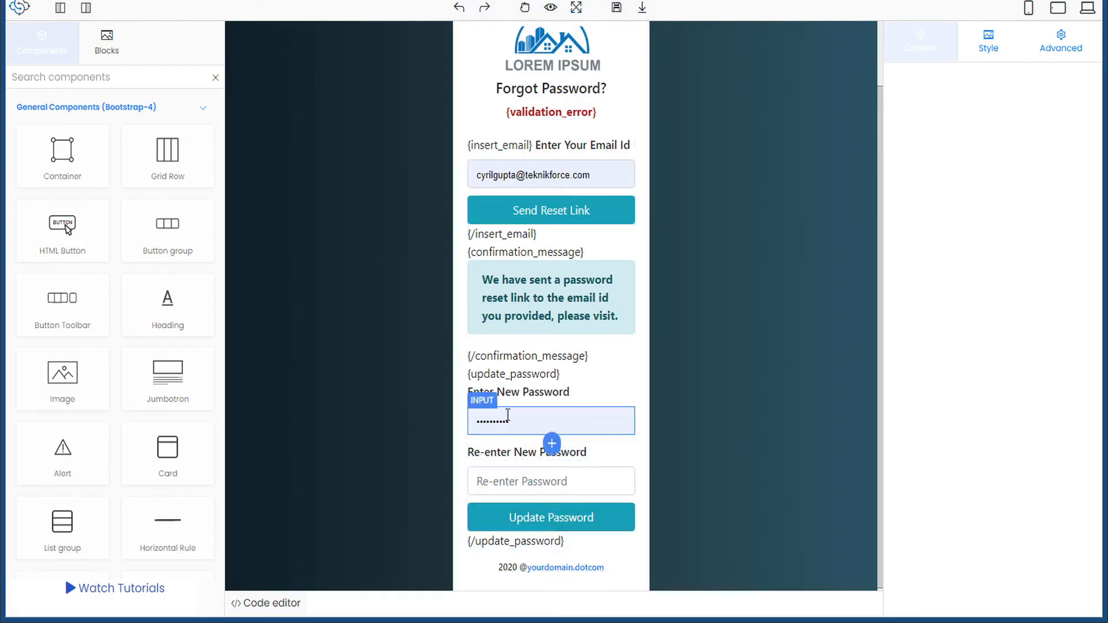
pyautogui.click(519, 485)
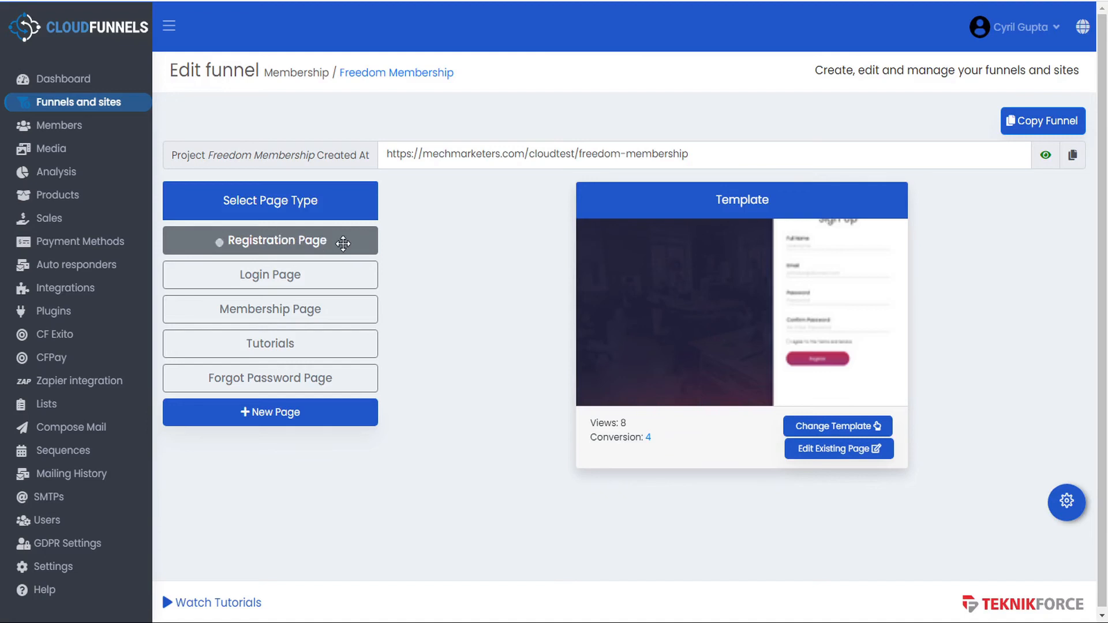
# - Enable Verified Registration Page in the registration page settings and save them
pyautogui.click(1067, 506)
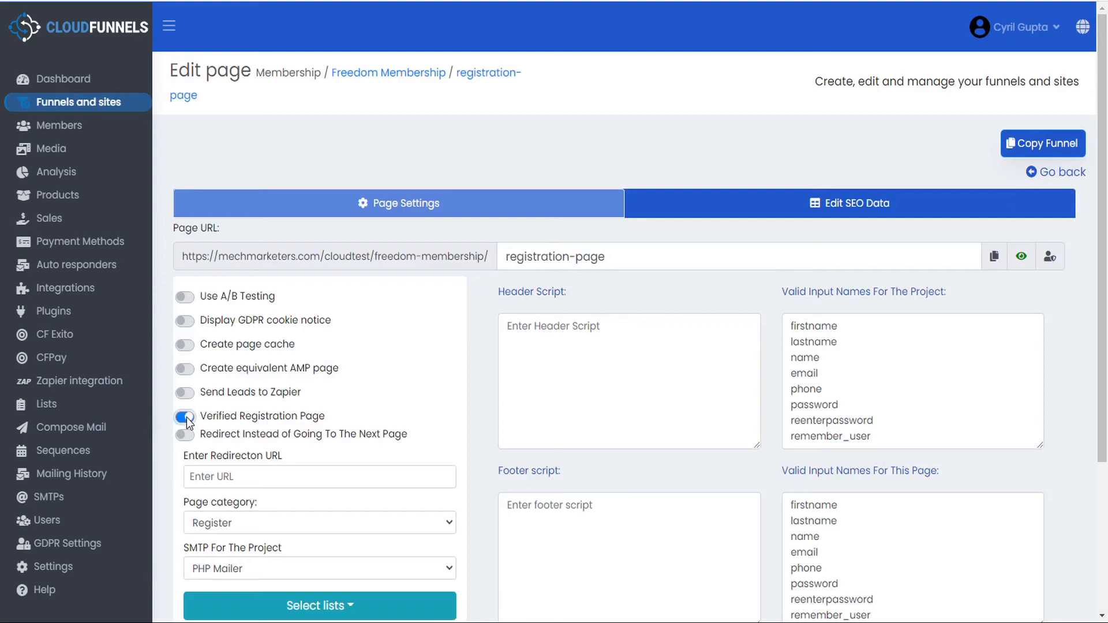
pyautogui.scroll(-3, 400, 366)
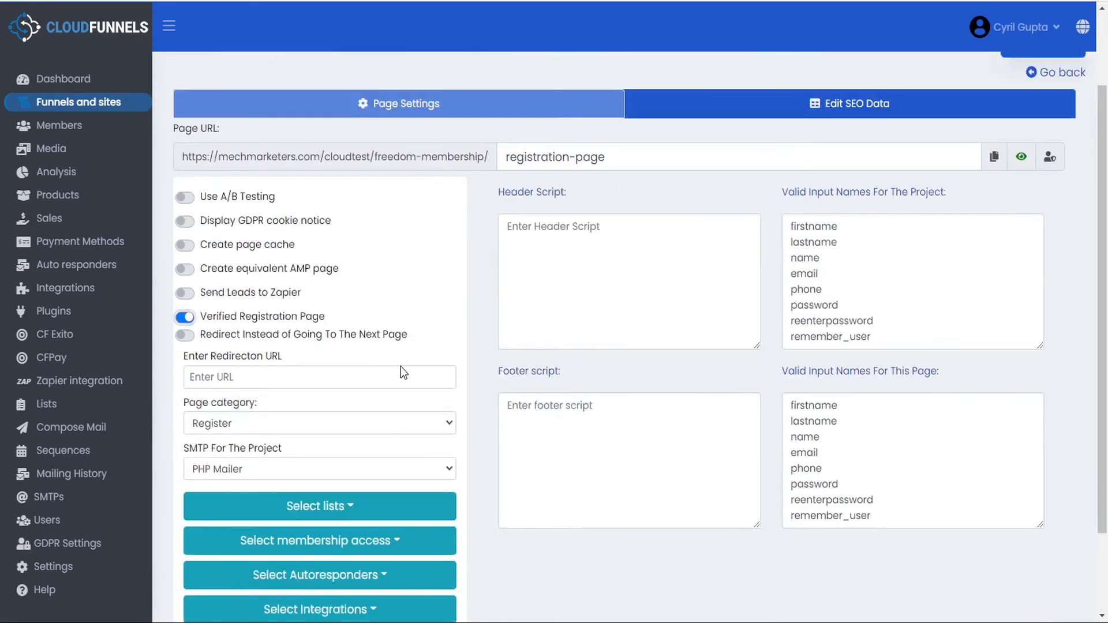
pyautogui.click(216, 555)
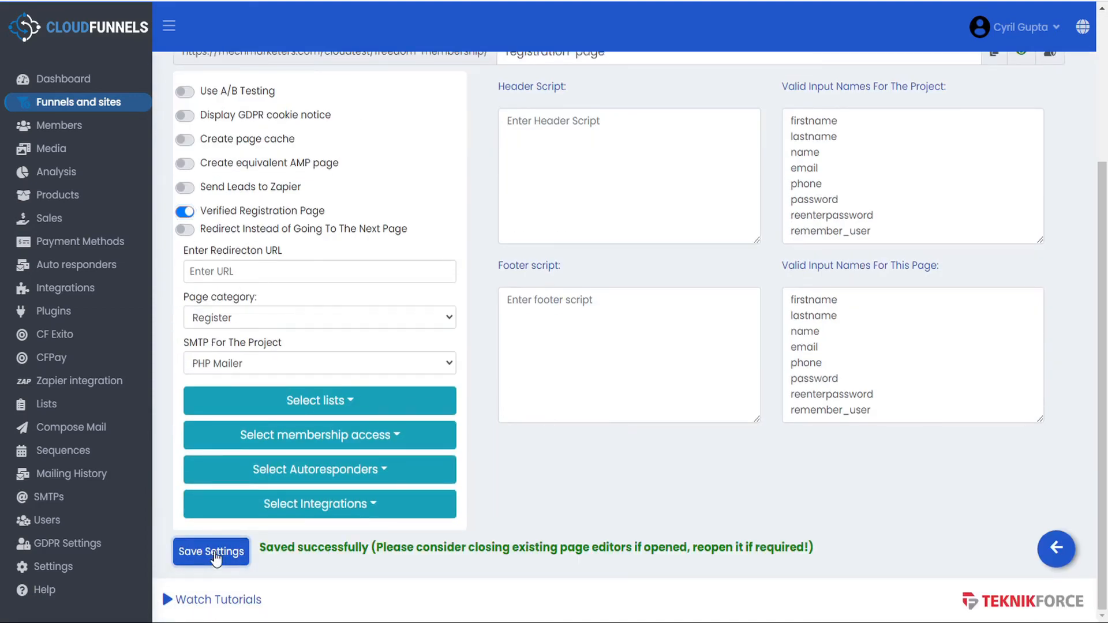
pyautogui.scroll(3, 542, 465)
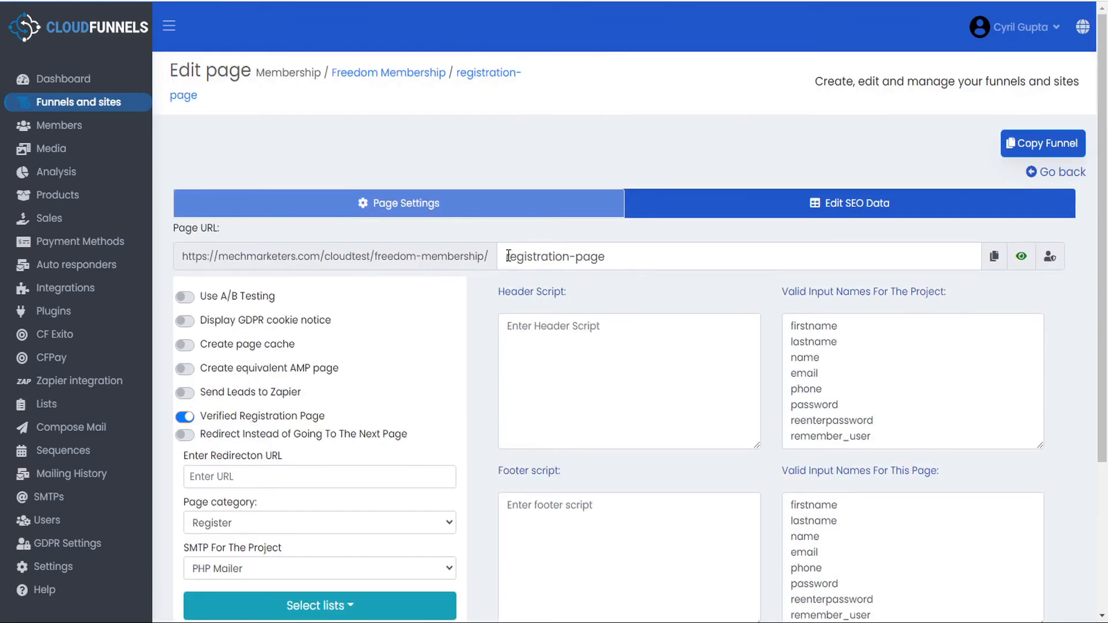
pyautogui.moveTo(508, 256); pyautogui.dragTo(610, 256)
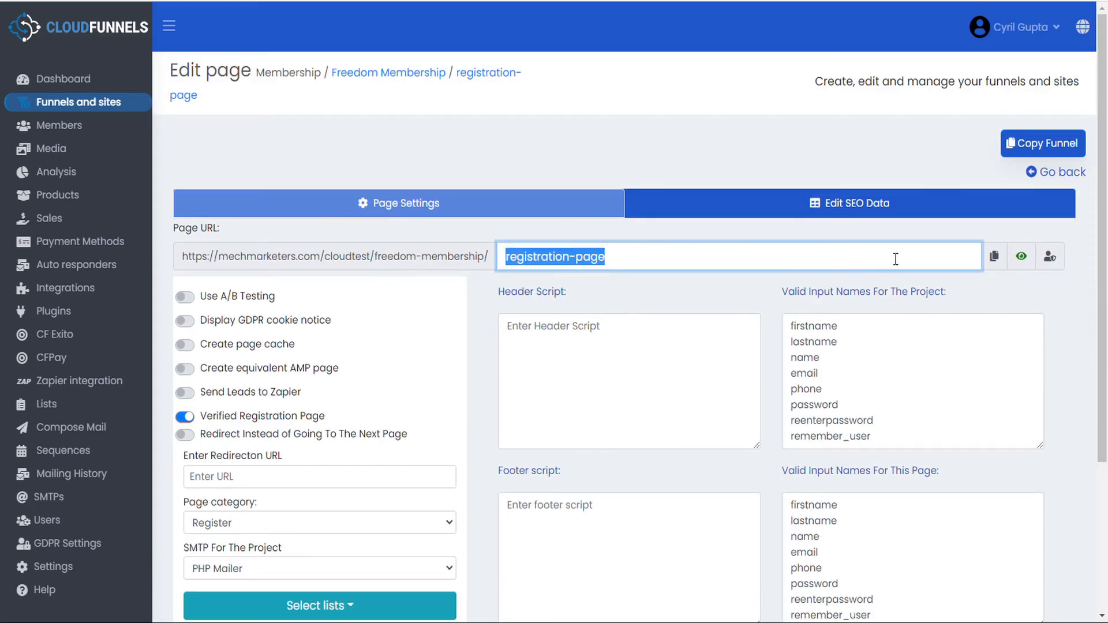
# - Paste the verified membership link into the URL field, strip the domain, and inspect its @-cf-veried-21-member-@ suffix
pyautogui.click(1050, 258)
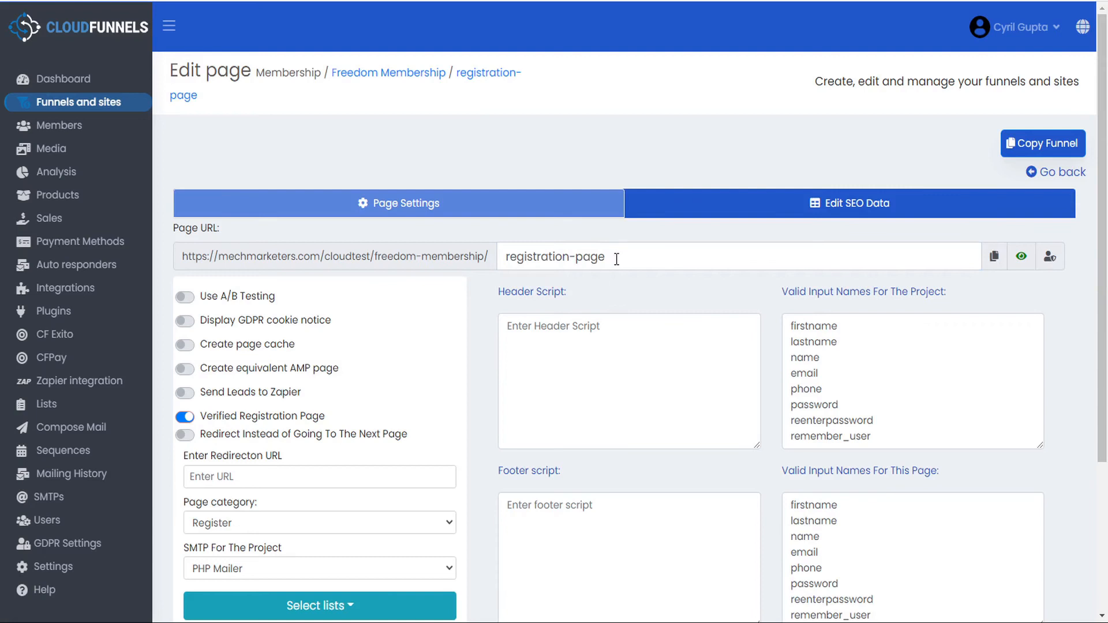
pyautogui.moveTo(616, 259); pyautogui.dragTo(473, 241)
pyautogui.hotkey('ctrl', 'v')
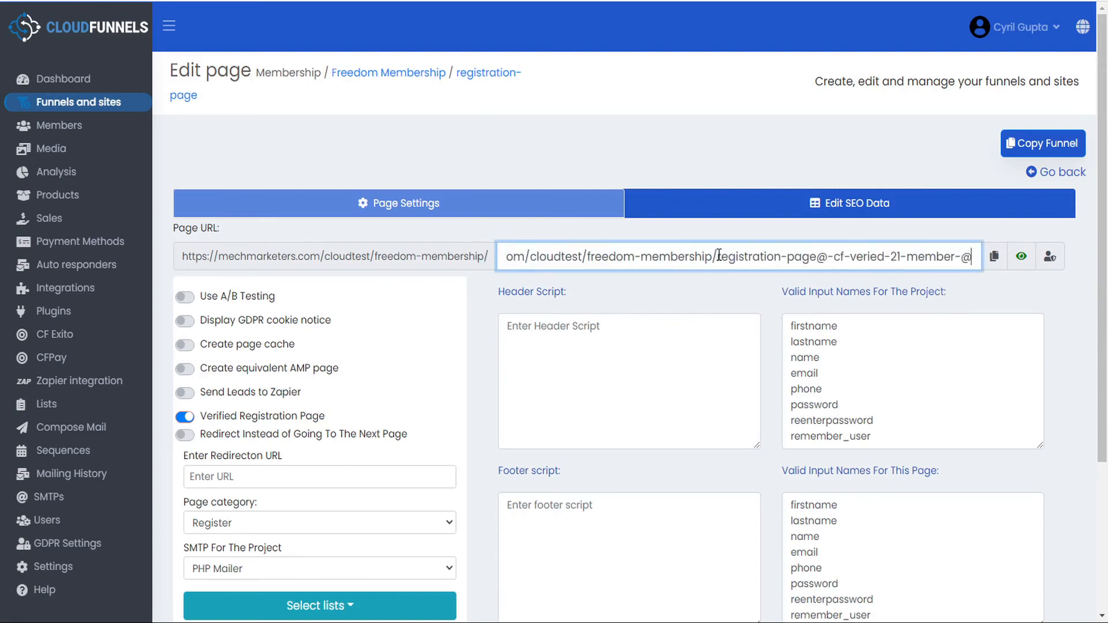
pyautogui.moveTo(718, 255); pyautogui.dragTo(423, 253)
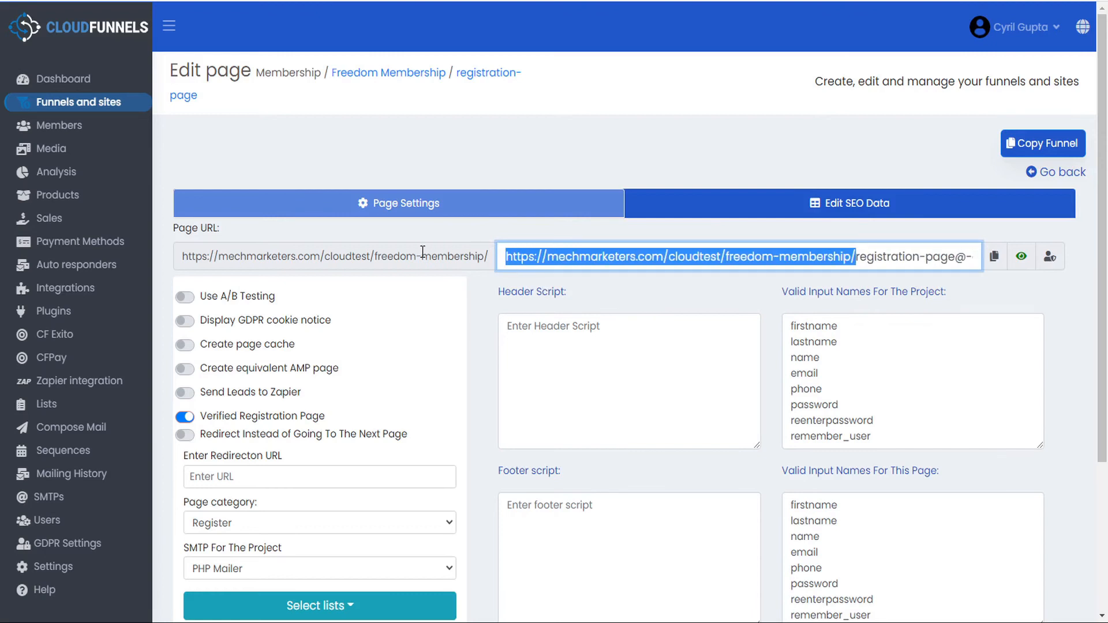
pyautogui.press('BackSpace')
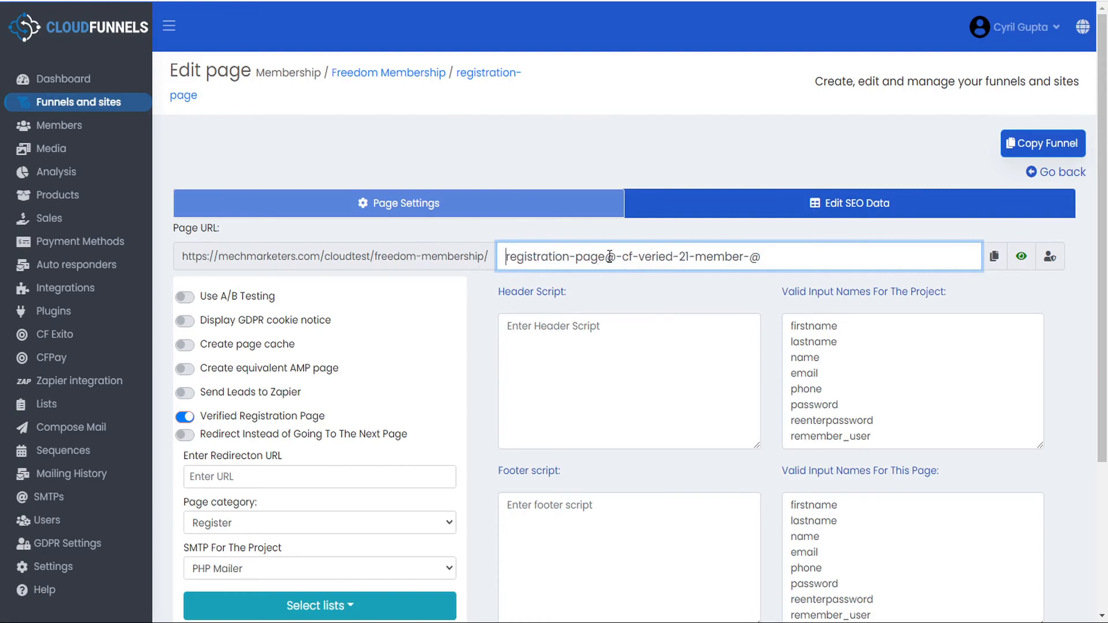
pyautogui.moveTo(607, 256); pyautogui.dragTo(779, 258)
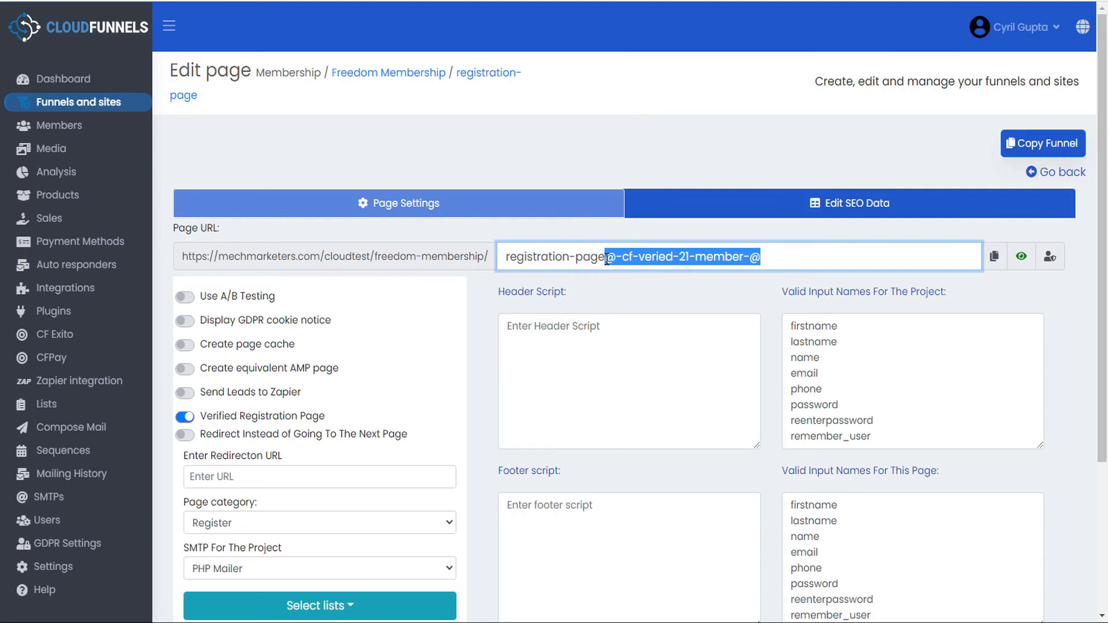
pyautogui.press('Home')
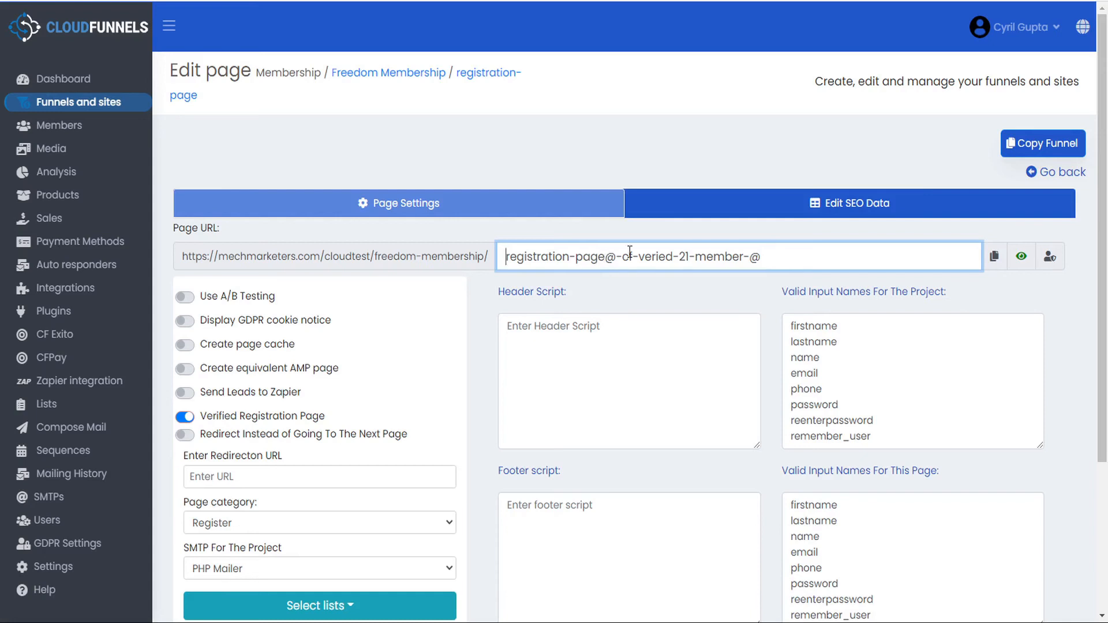
pyautogui.click(1065, 172)
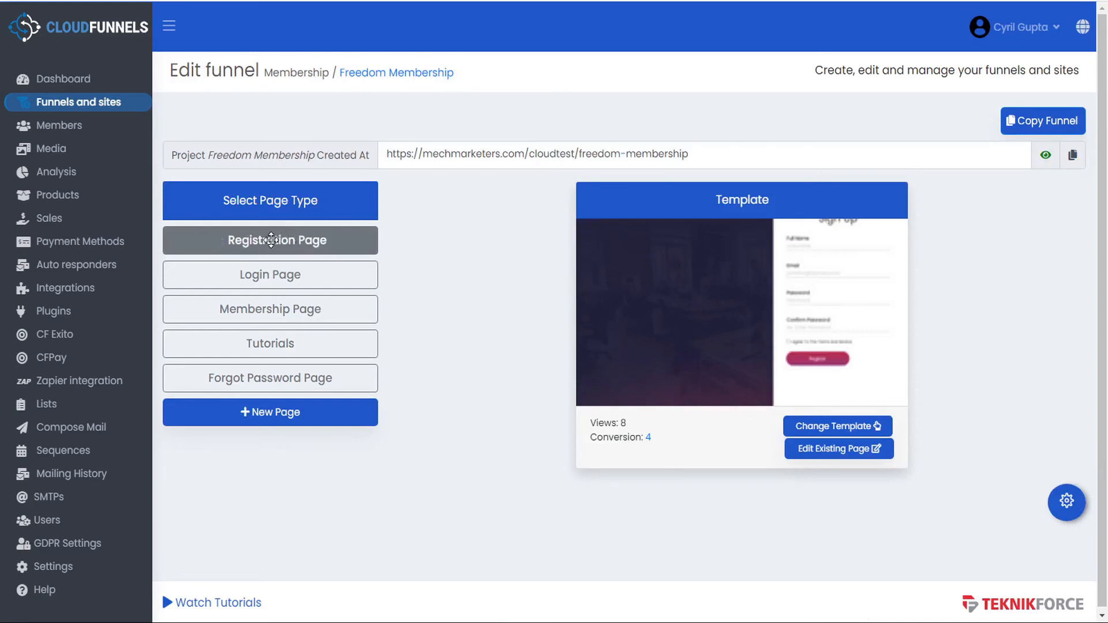
# - Add a new page labelled 'Opt In' to the funnel
pyautogui.click(274, 413)
pyautogui.click(274, 413)
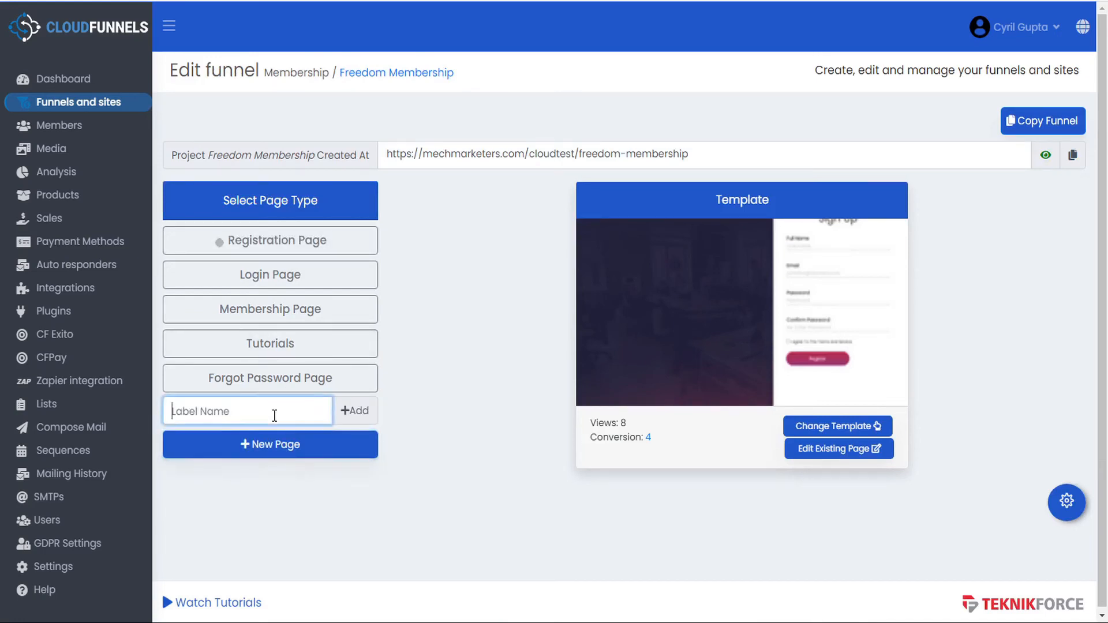
pyautogui.write('Opt In')
pyautogui.click(359, 411)
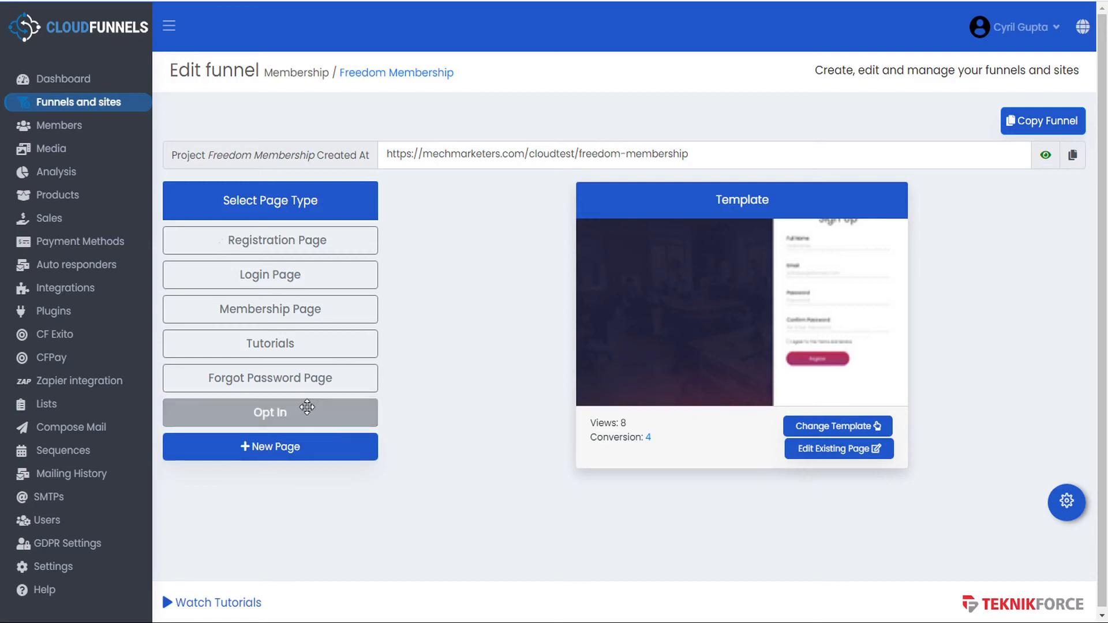
# - Set the Opt In page's category to Optin, keeping PHP Mailer as the mail server
pyautogui.click(285, 414)
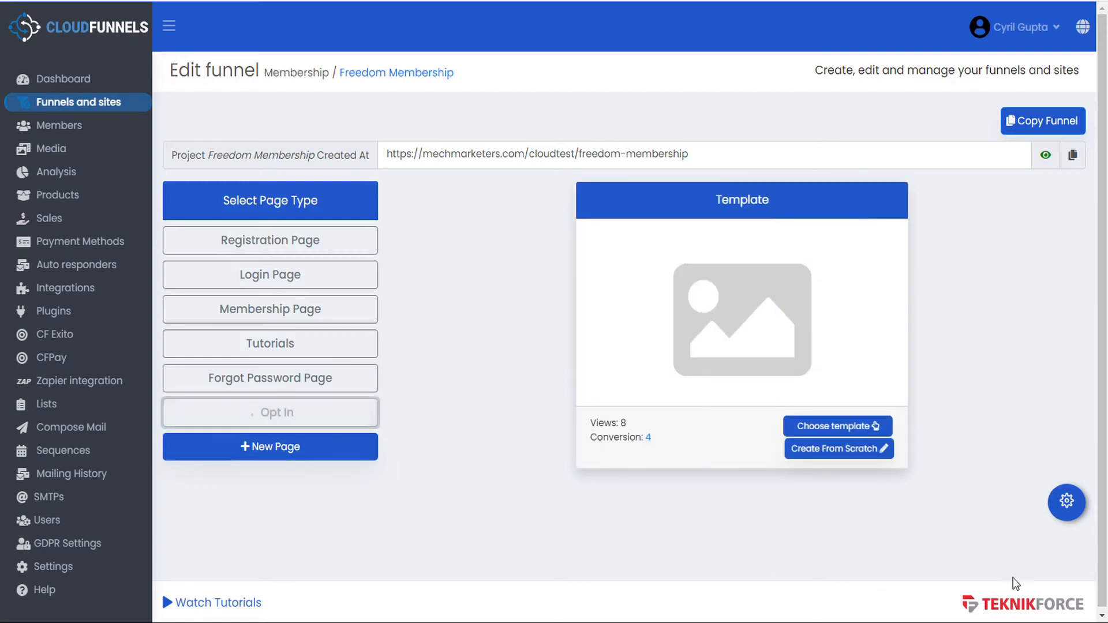
pyautogui.click(1066, 502)
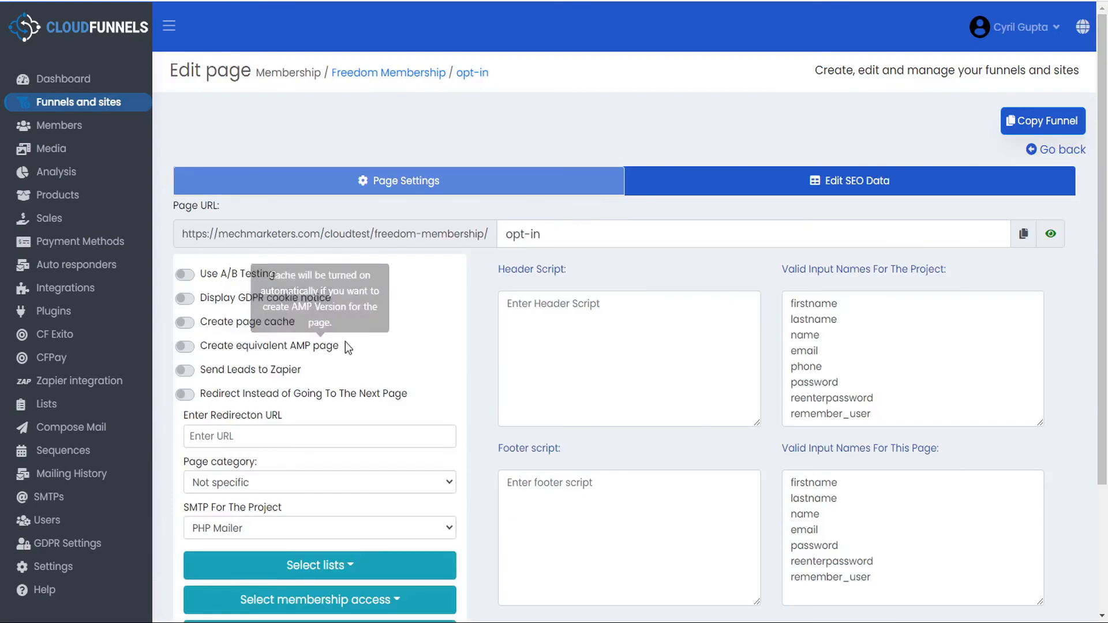
pyautogui.click(225, 483)
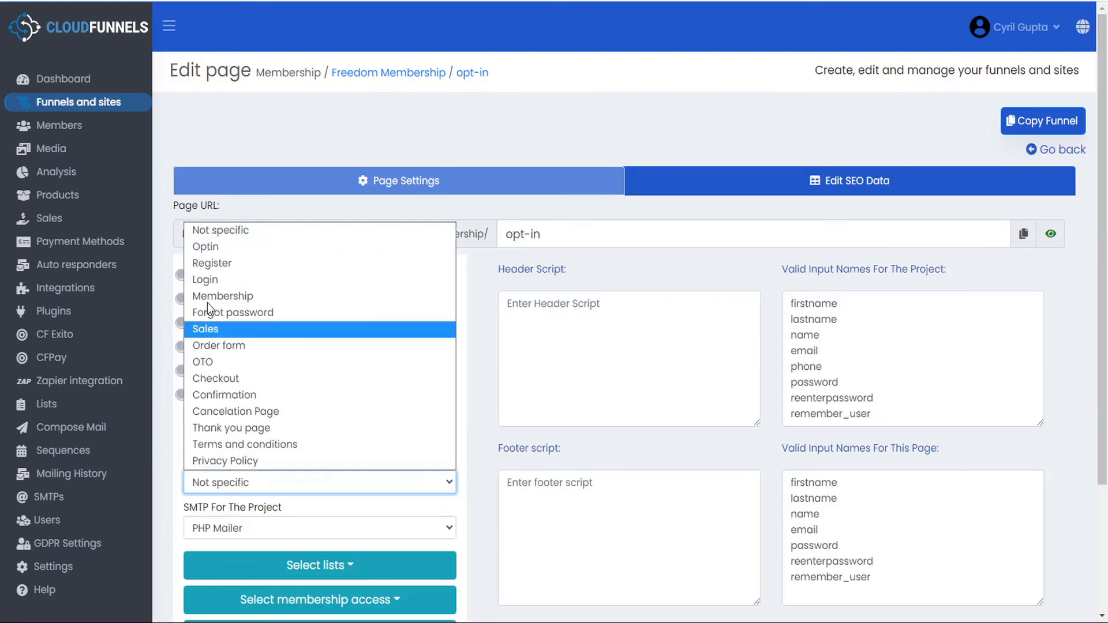
pyautogui.click(223, 246)
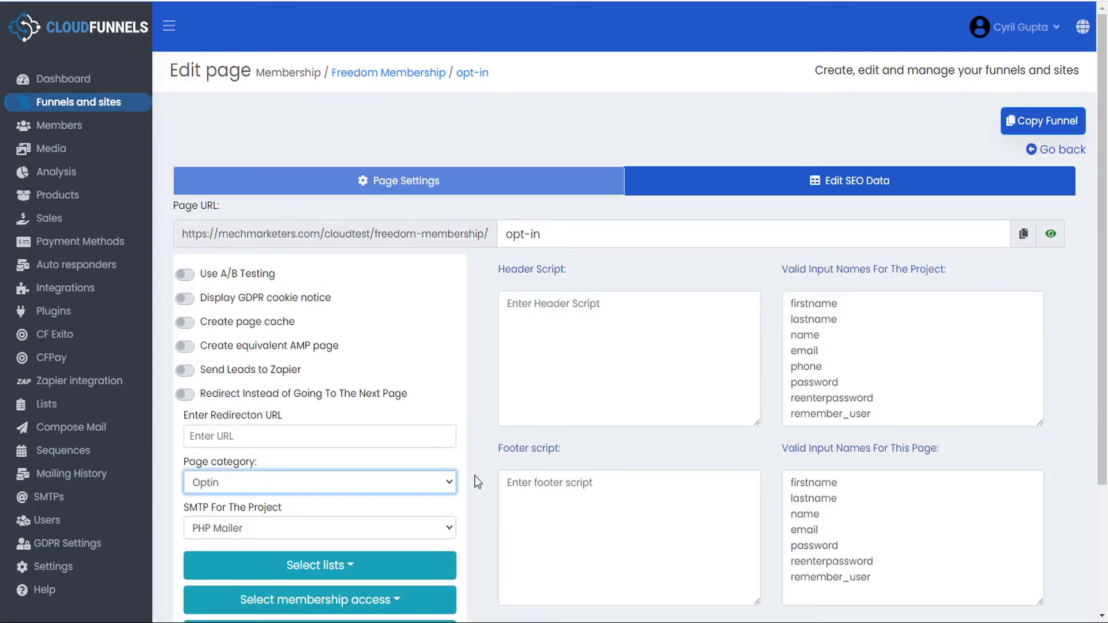
pyautogui.scroll(-2, 474, 478)
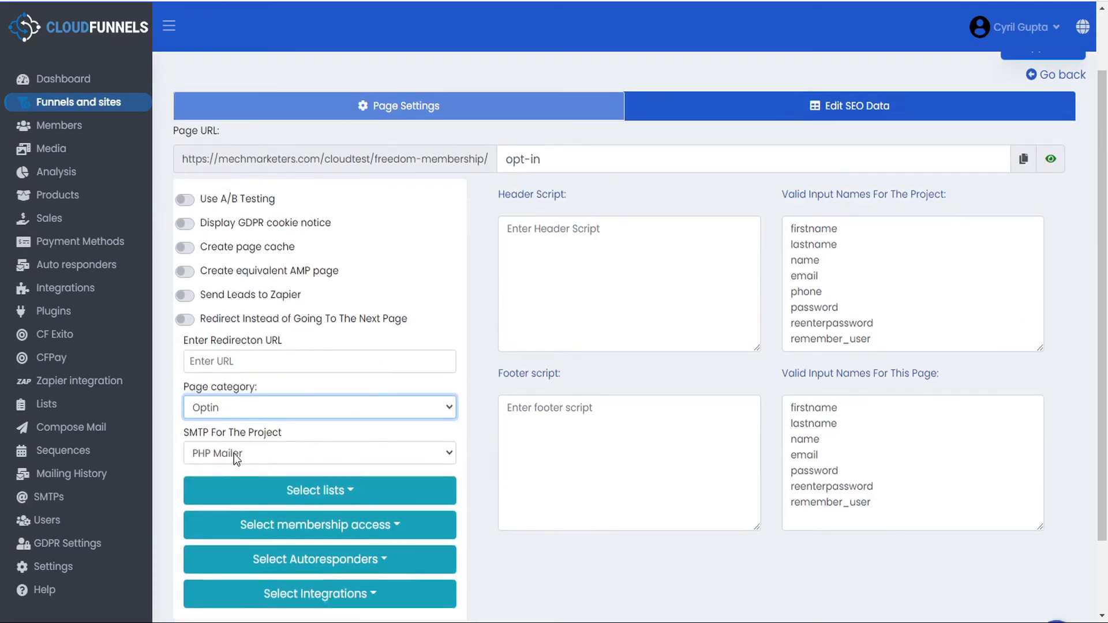
pyautogui.click(233, 453)
pyautogui.click(234, 453)
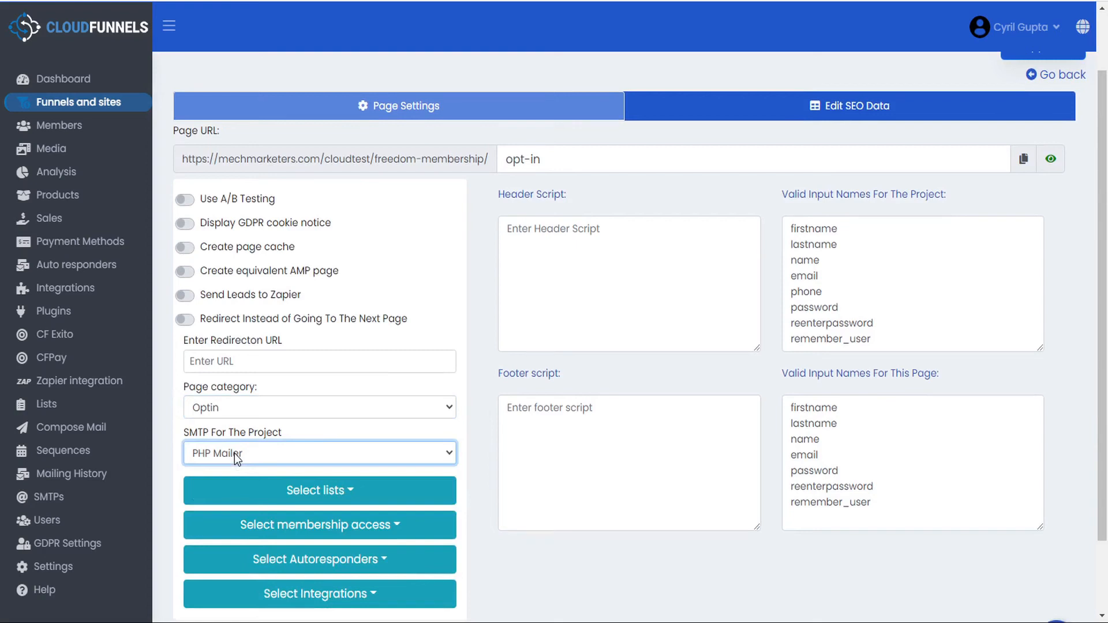
# - Add the page's leads to the Membership Optin list, save the settings, and reselect Opt In
pyautogui.click(340, 494)
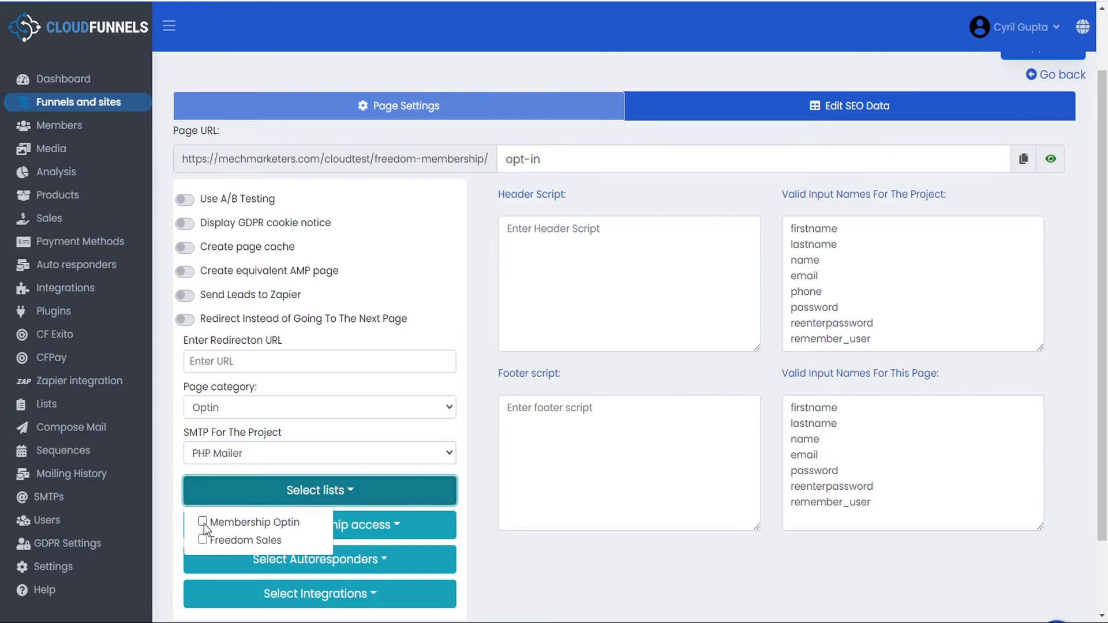
pyautogui.click(203, 526)
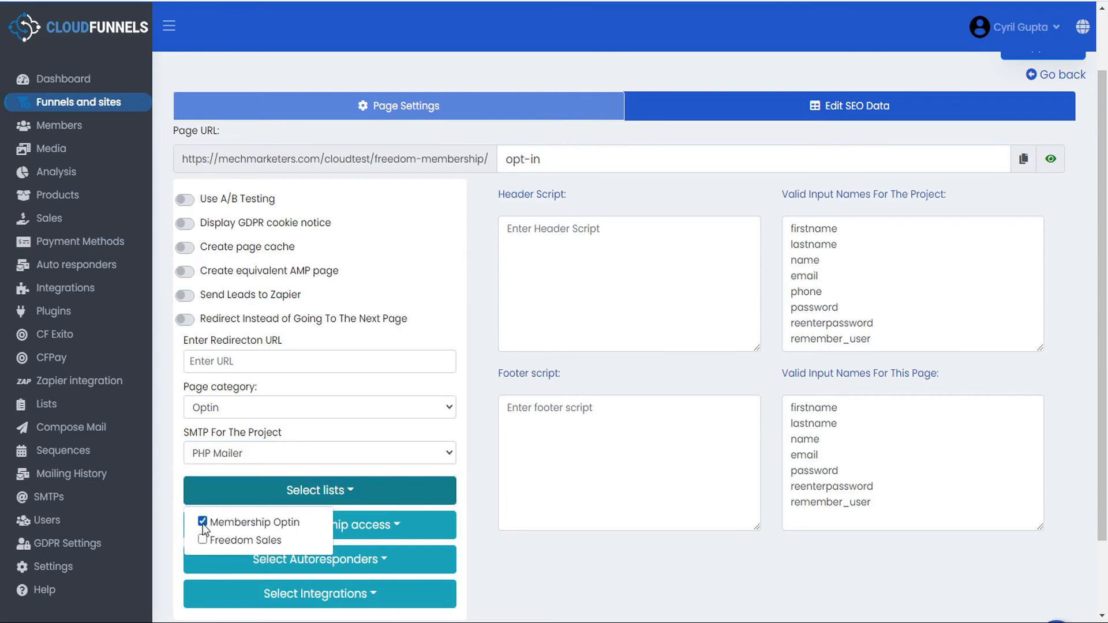
pyautogui.click(478, 471)
pyautogui.scroll(-2, 478, 471)
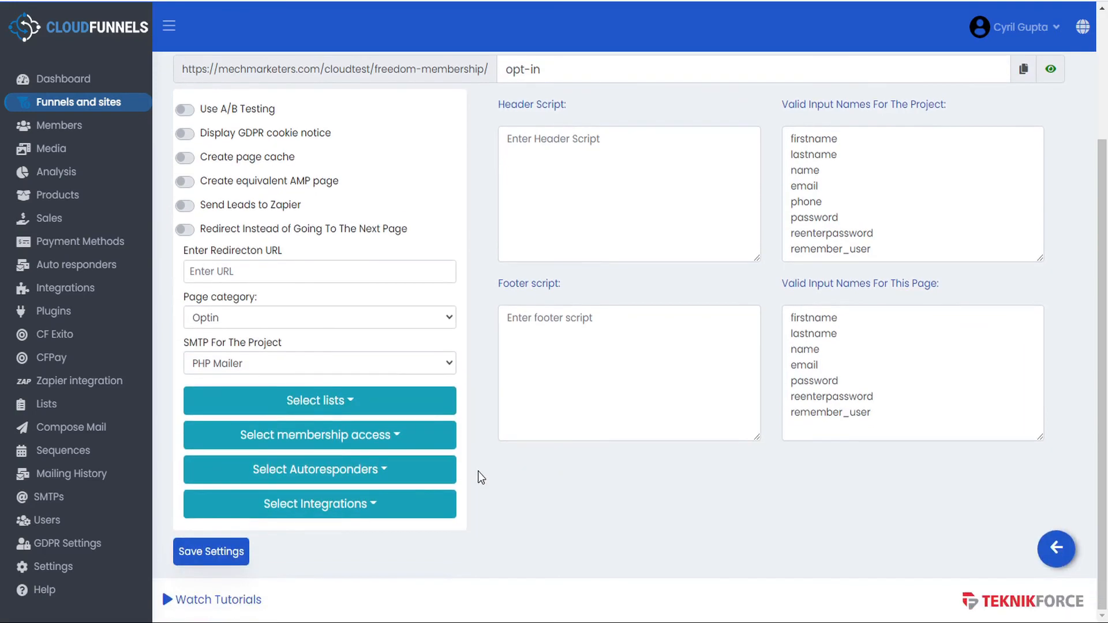
pyautogui.click(201, 553)
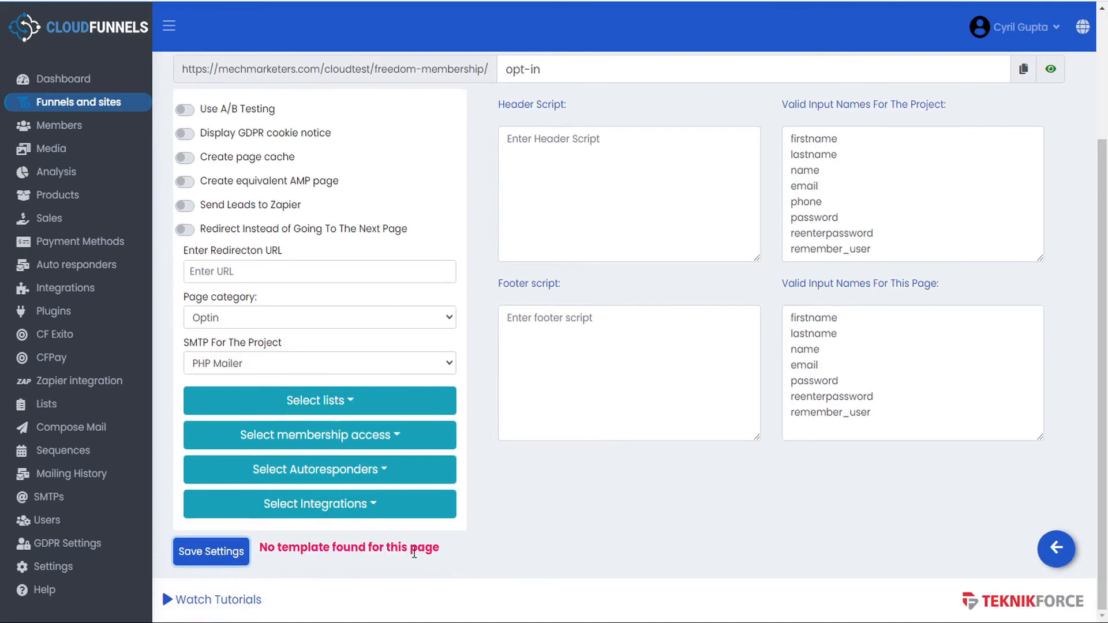
pyautogui.click(1057, 548)
pyautogui.click(332, 410)
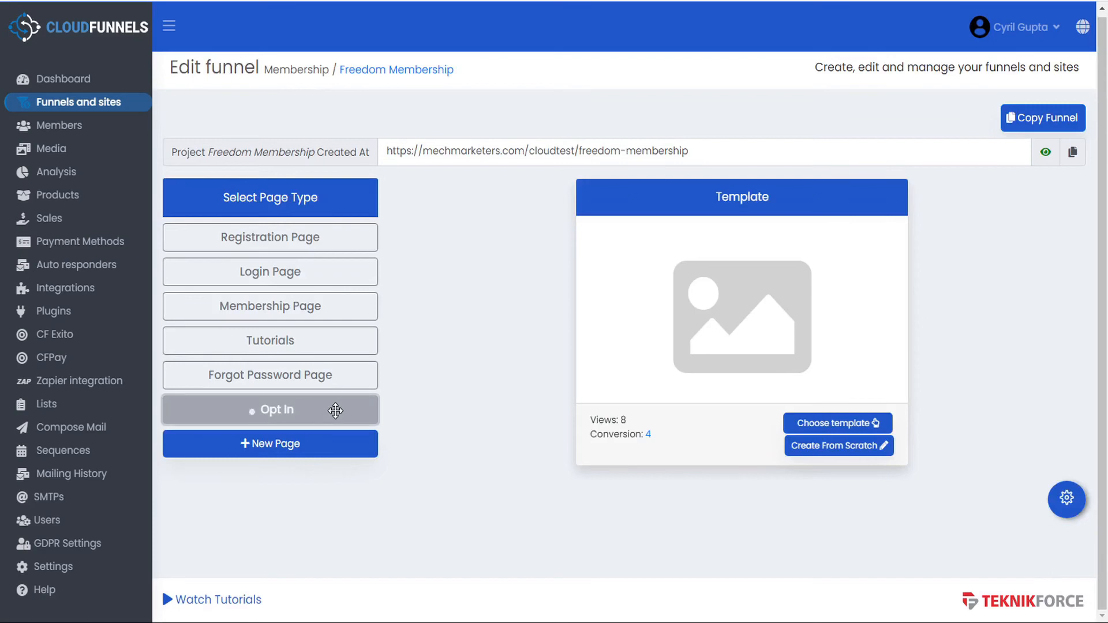
# - Apply the Optin-1 template to the Opt In page
pyautogui.click(806, 424)
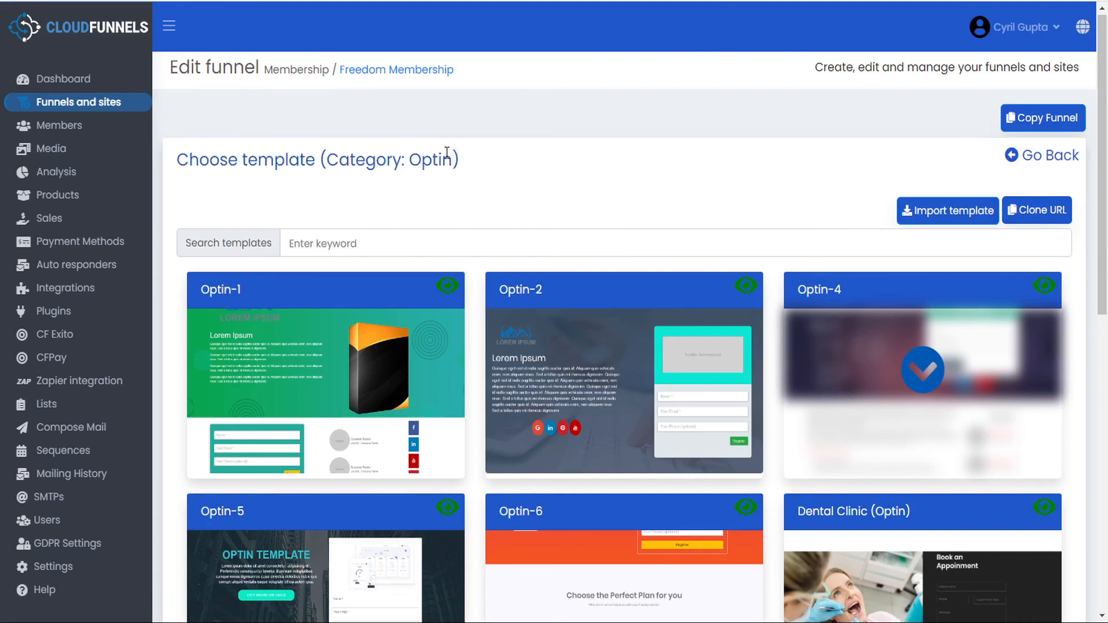
pyautogui.scroll(-1, 770, 344)
pyautogui.scroll(-3, 768, 346)
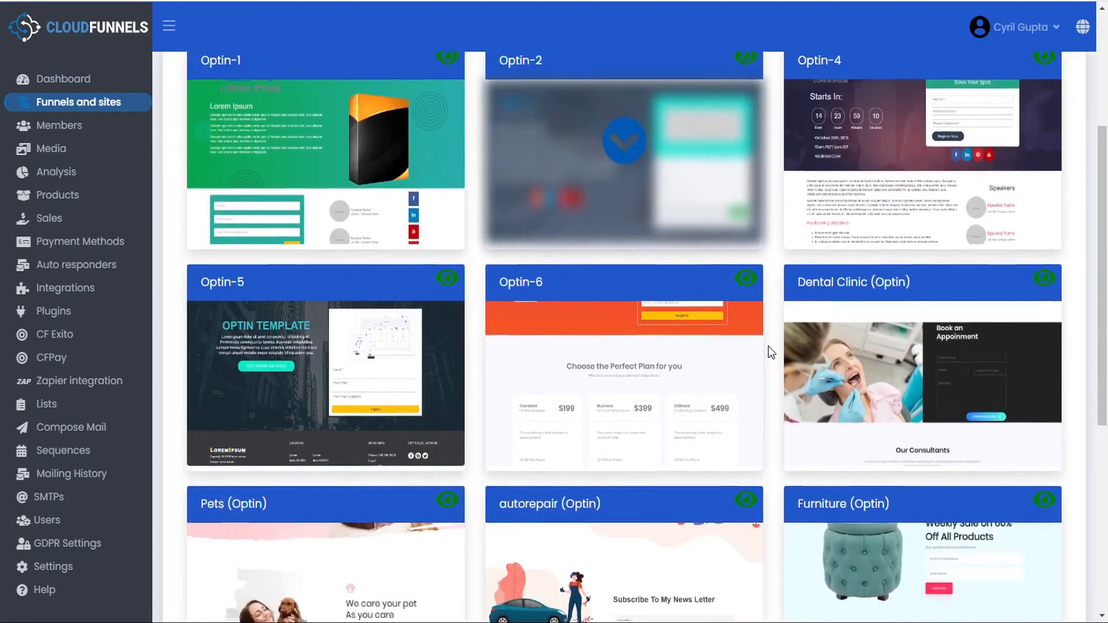
pyautogui.scroll(5, 768, 348)
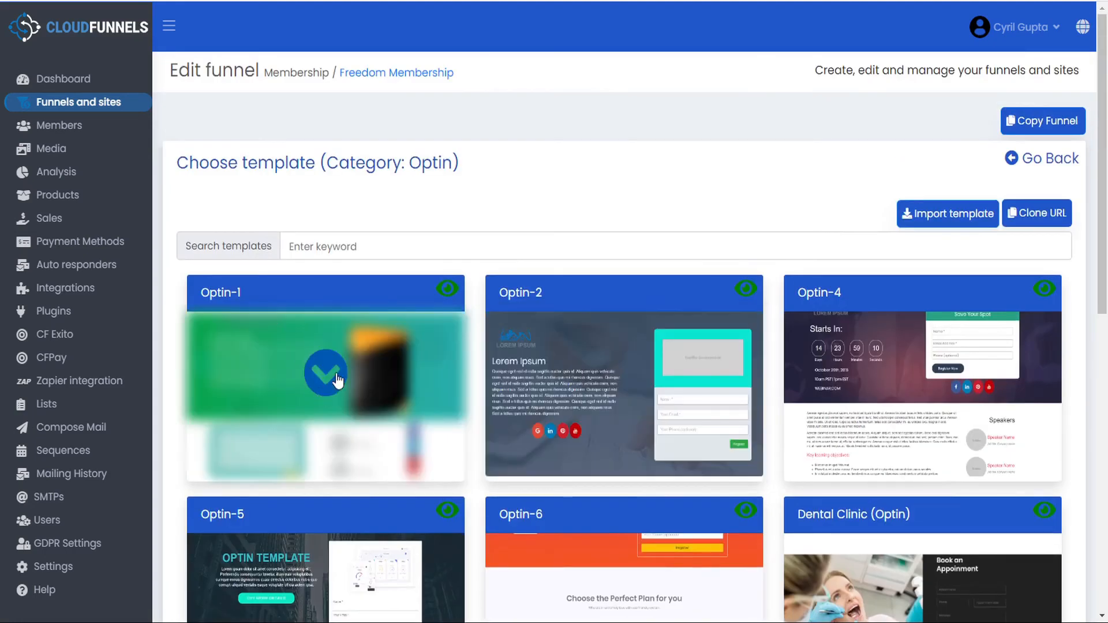
pyautogui.click(337, 382)
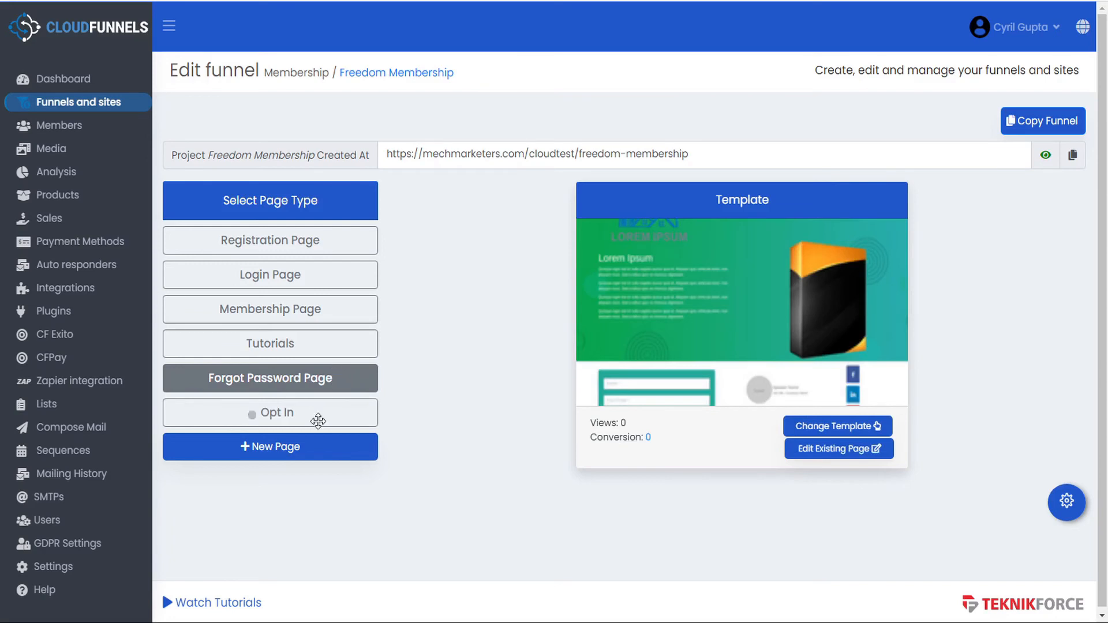
# - Drag the Opt In page above Registration Page to make it first
pyautogui.click(312, 416)
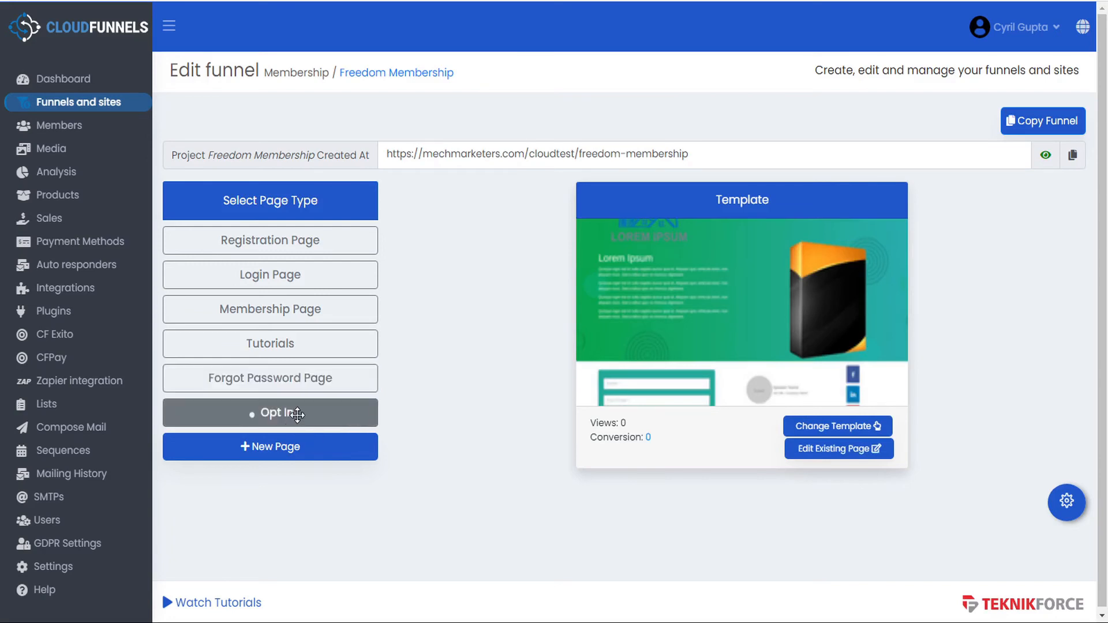
pyautogui.click(298, 416)
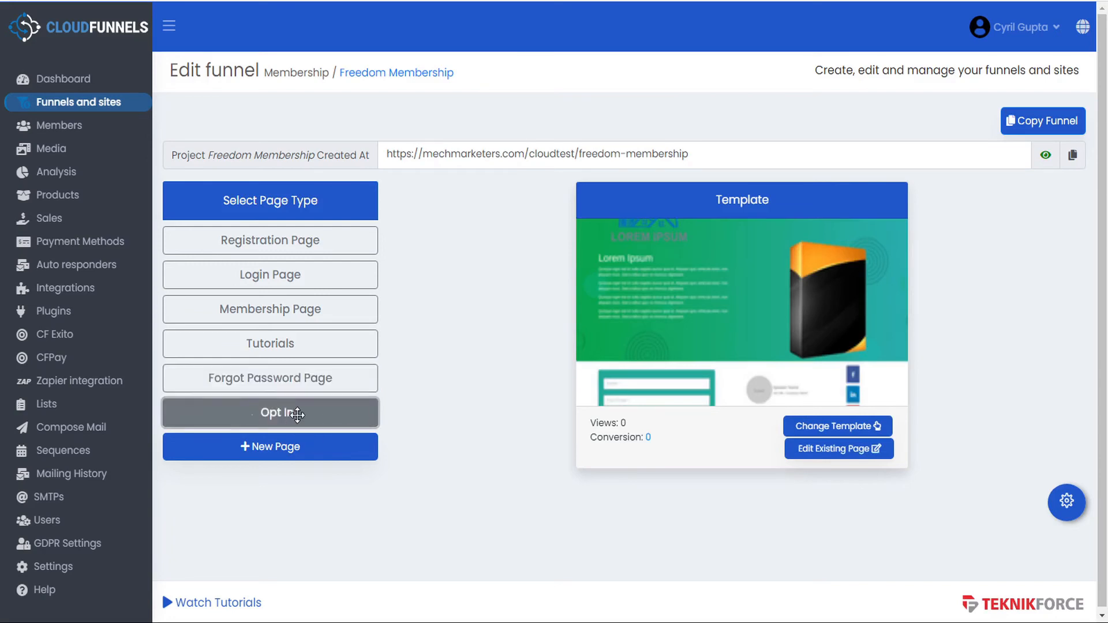
pyautogui.moveTo(299, 408); pyautogui.dragTo(317, 241)
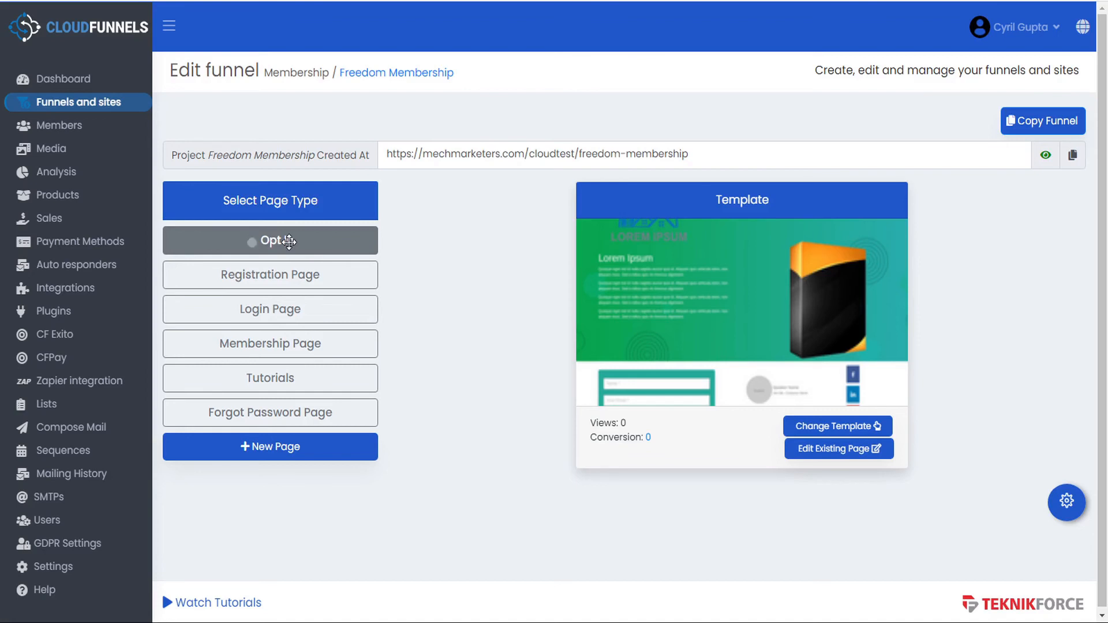
# - In the page editor, change the name field's placeholder to First Name and map it to firstname
pyautogui.click(855, 453)
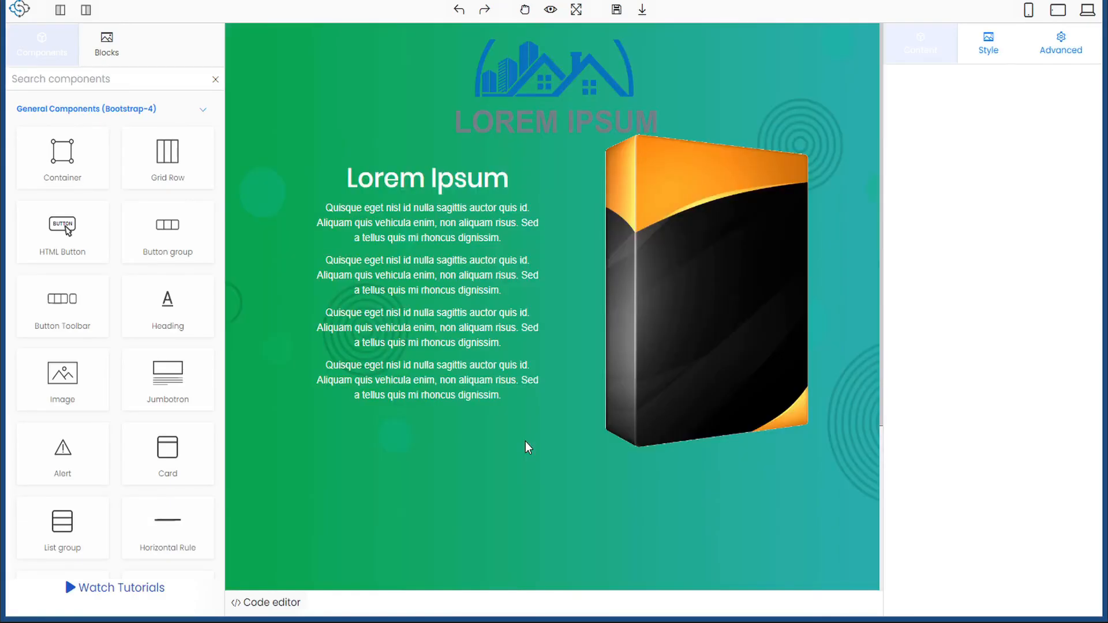
pyautogui.scroll(-4, 525, 442)
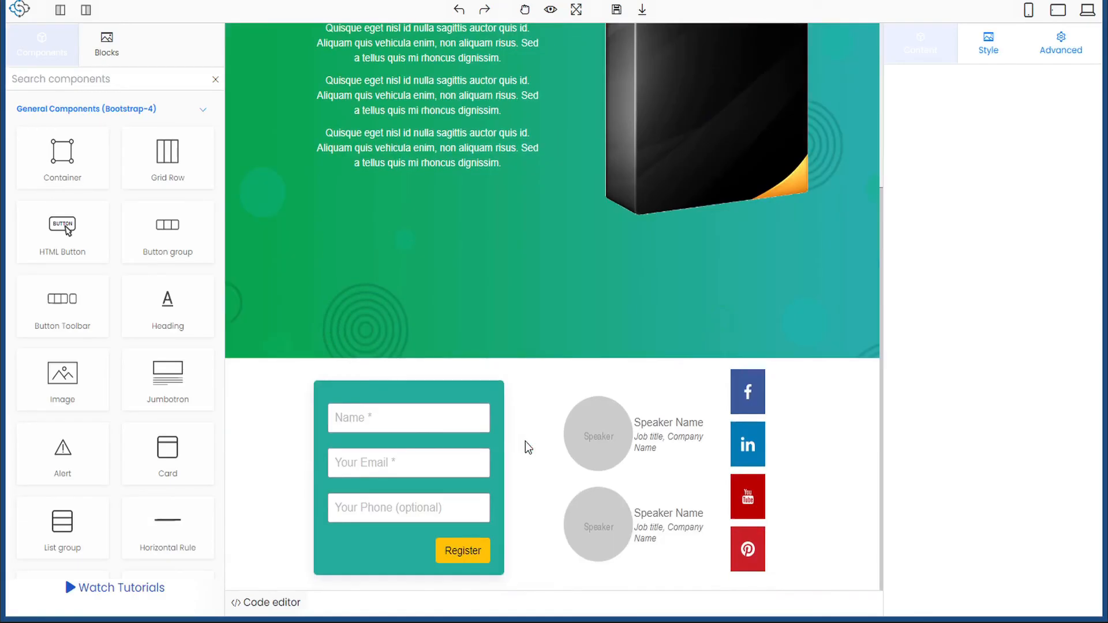
pyautogui.click(356, 420)
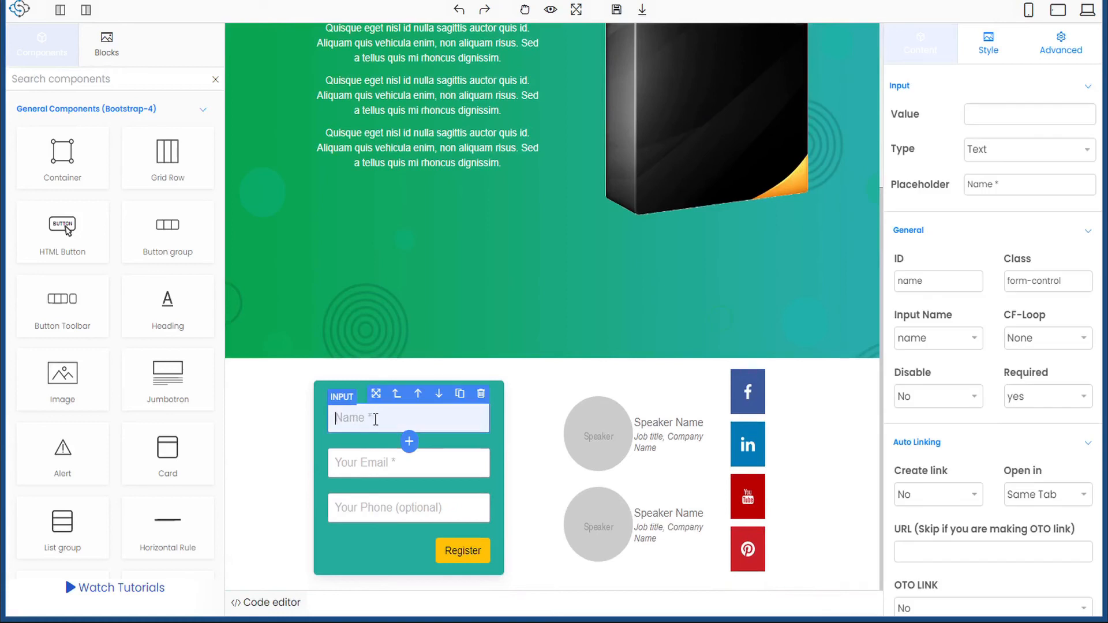
pyautogui.click(1011, 189)
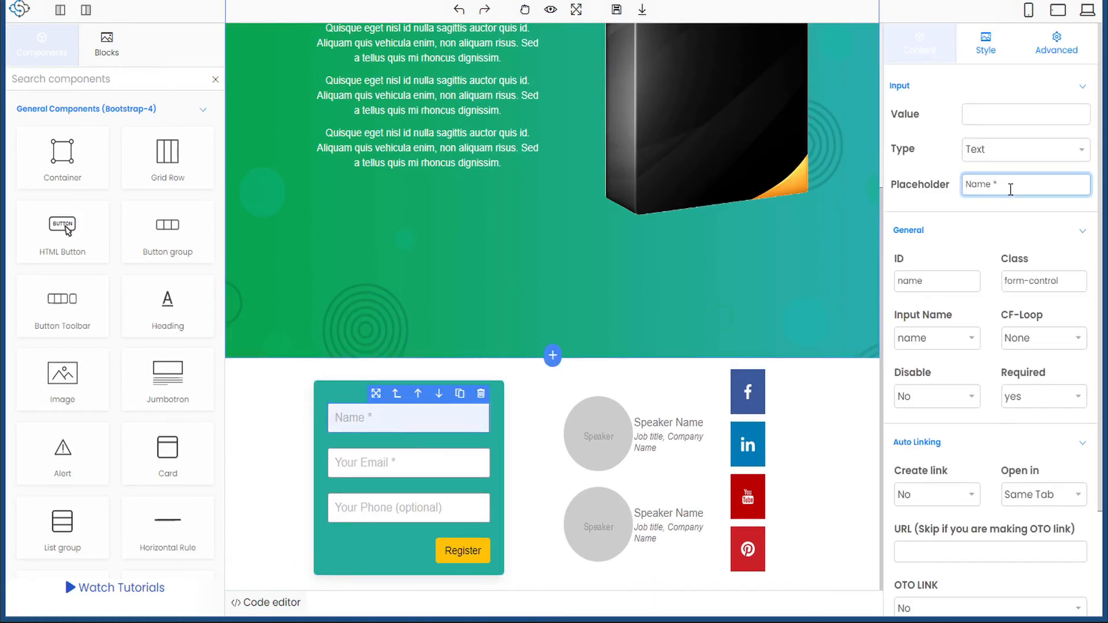
pyautogui.write('First')
pyautogui.click(969, 341)
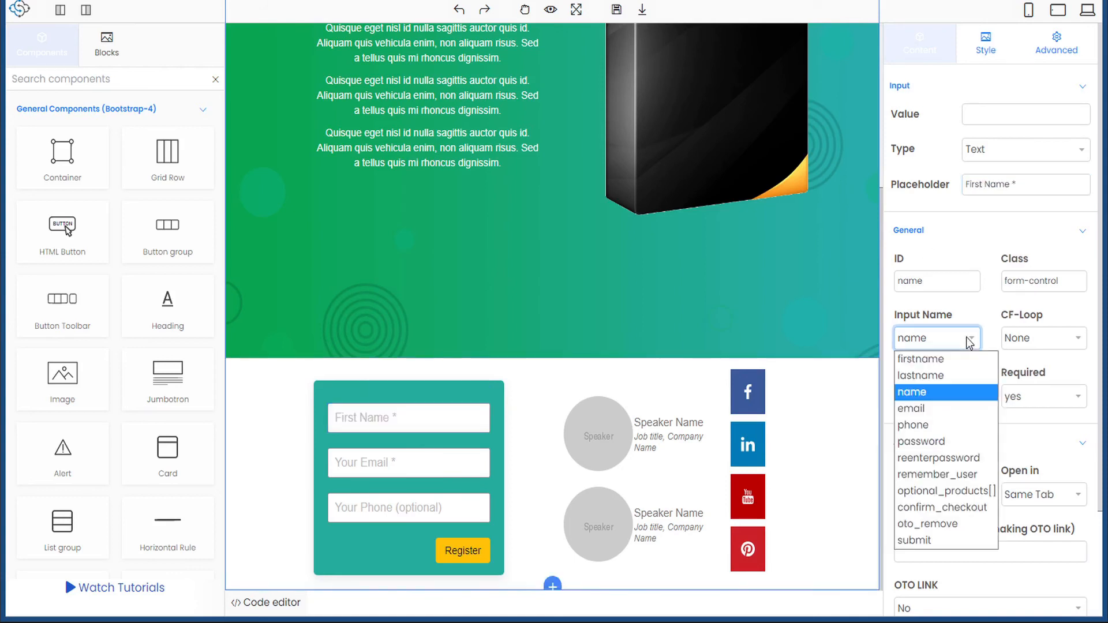
pyautogui.click(953, 362)
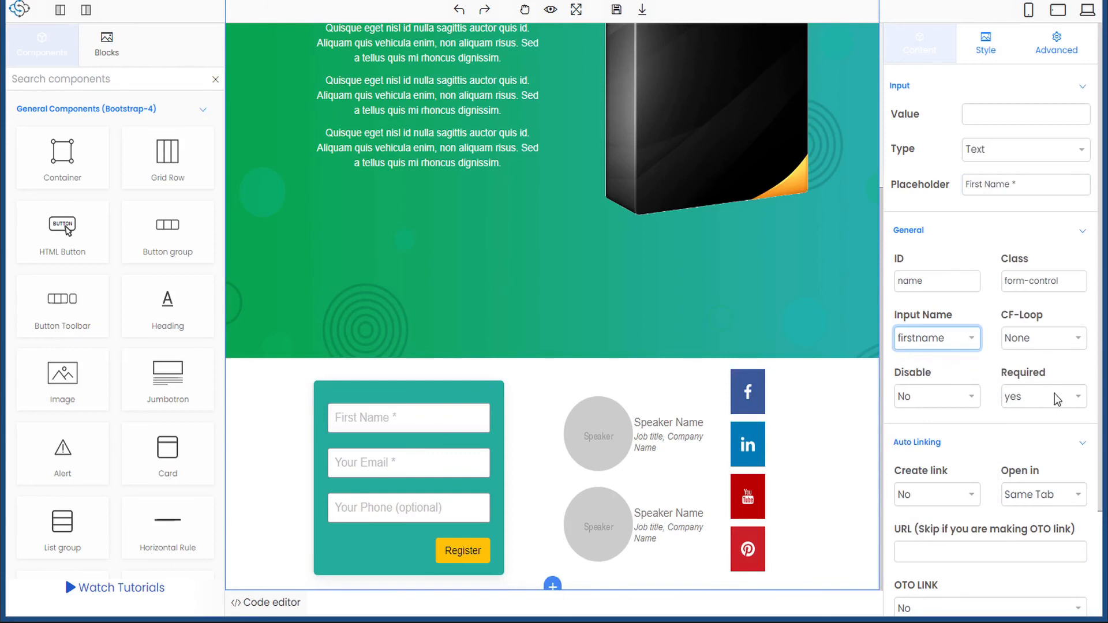
pyautogui.click(416, 462)
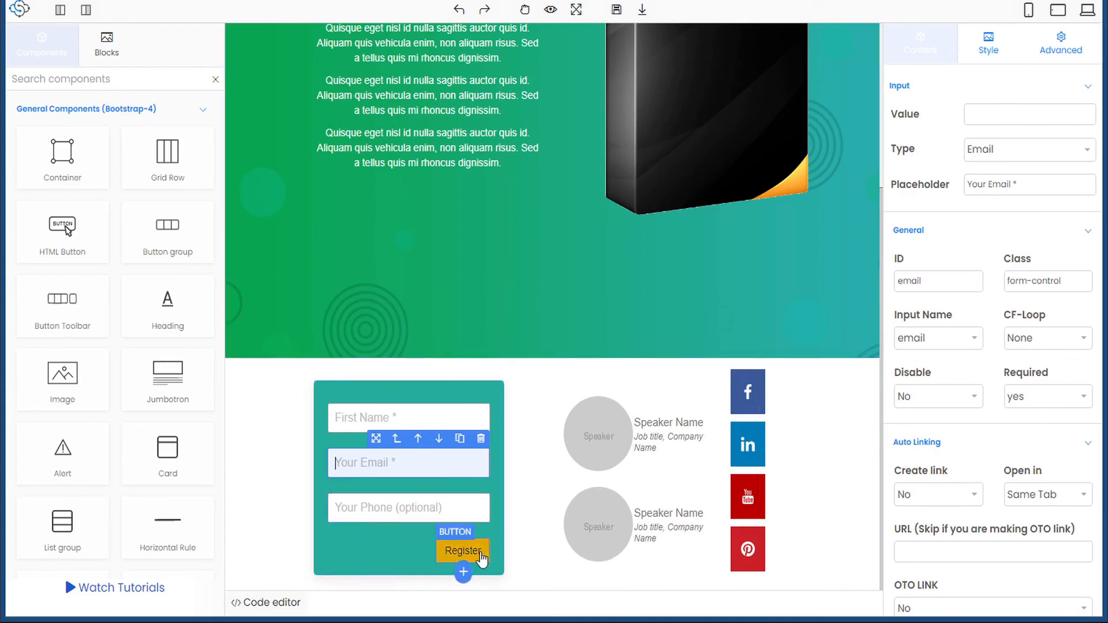
# - Rename the form's Register button to EmailMyInvite and save the page
pyautogui.click(463, 554)
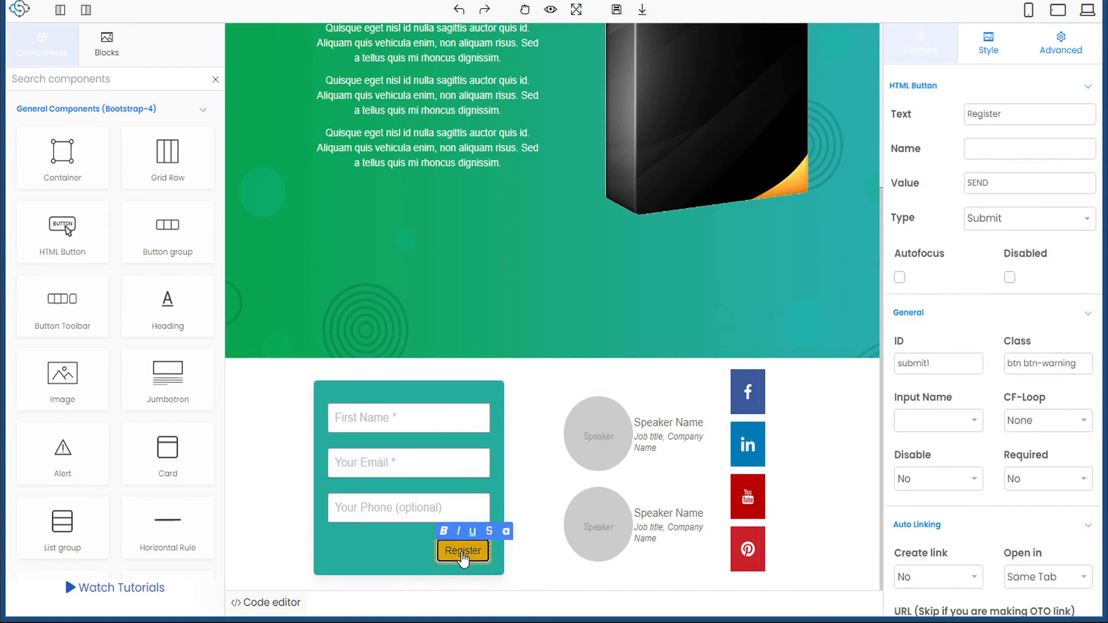
pyautogui.doubleClick(462, 553)
pyautogui.write('EmailMyReg')
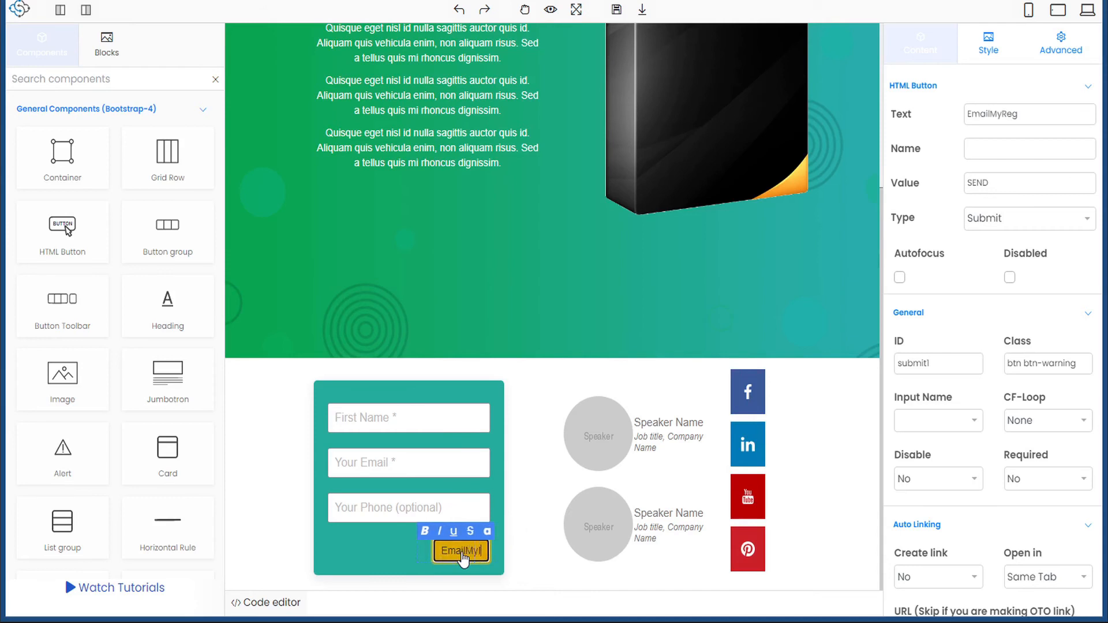
pyautogui.press('BackSpace')
pyautogui.press('BackSpace')
pyautogui.press('BackSpace')
pyautogui.write('Invite')
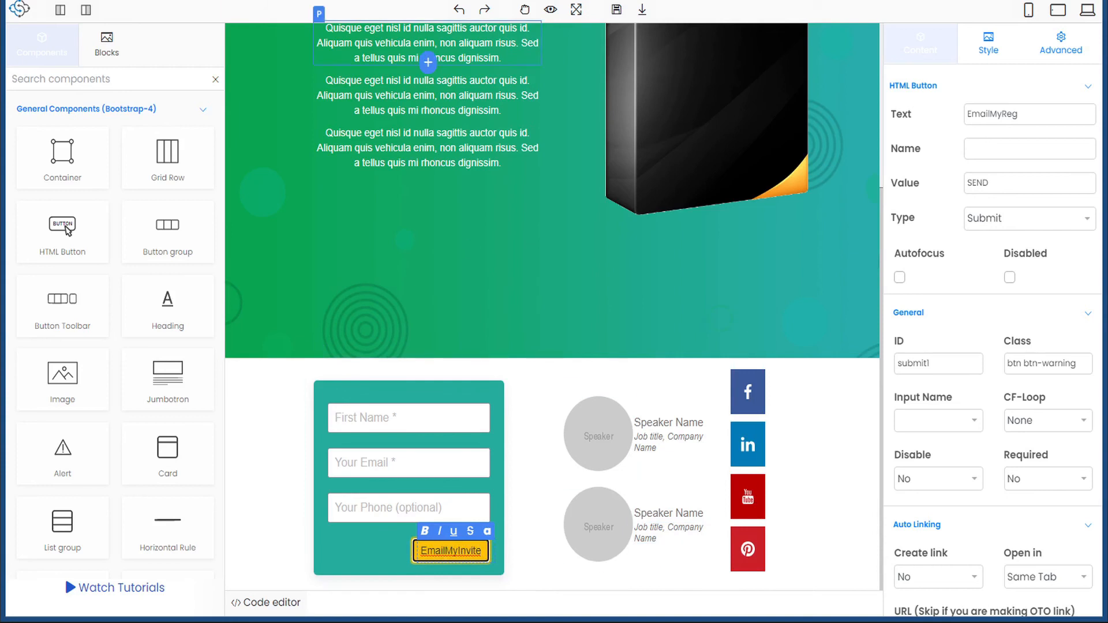
pyautogui.click(615, 9)
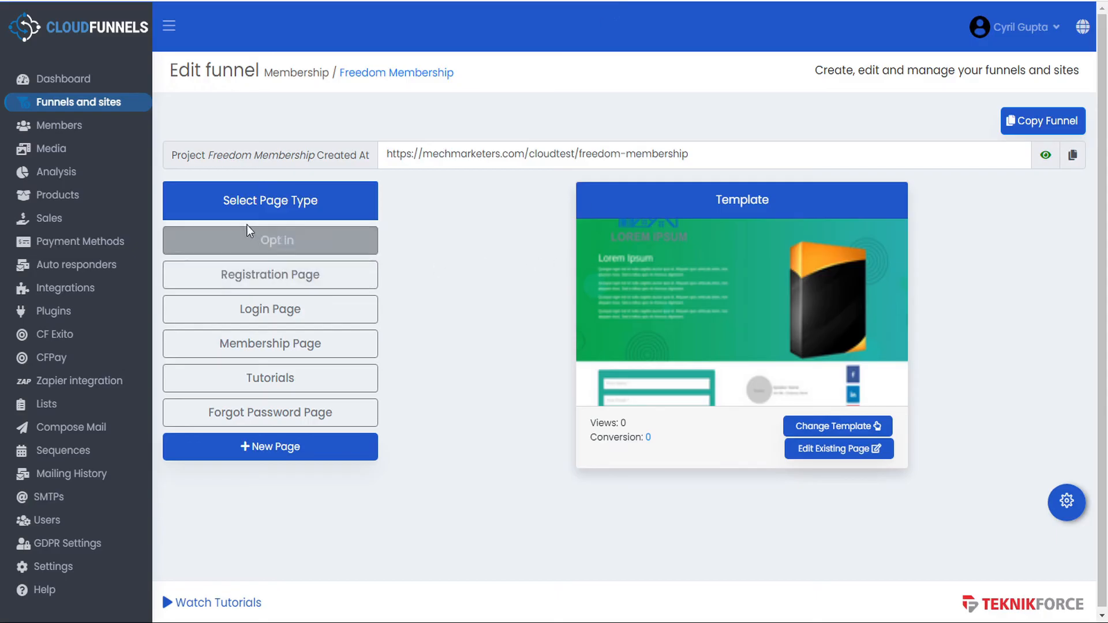
# - Go to Sequences and edit the Membership Optin sequence
pyautogui.click(80, 458)
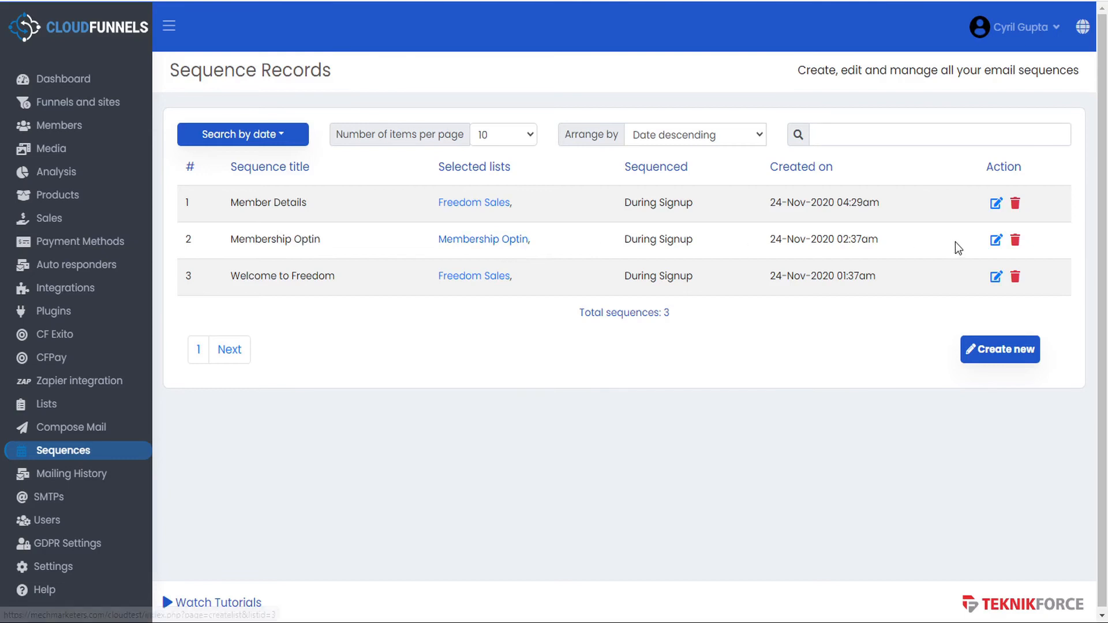
pyautogui.click(996, 243)
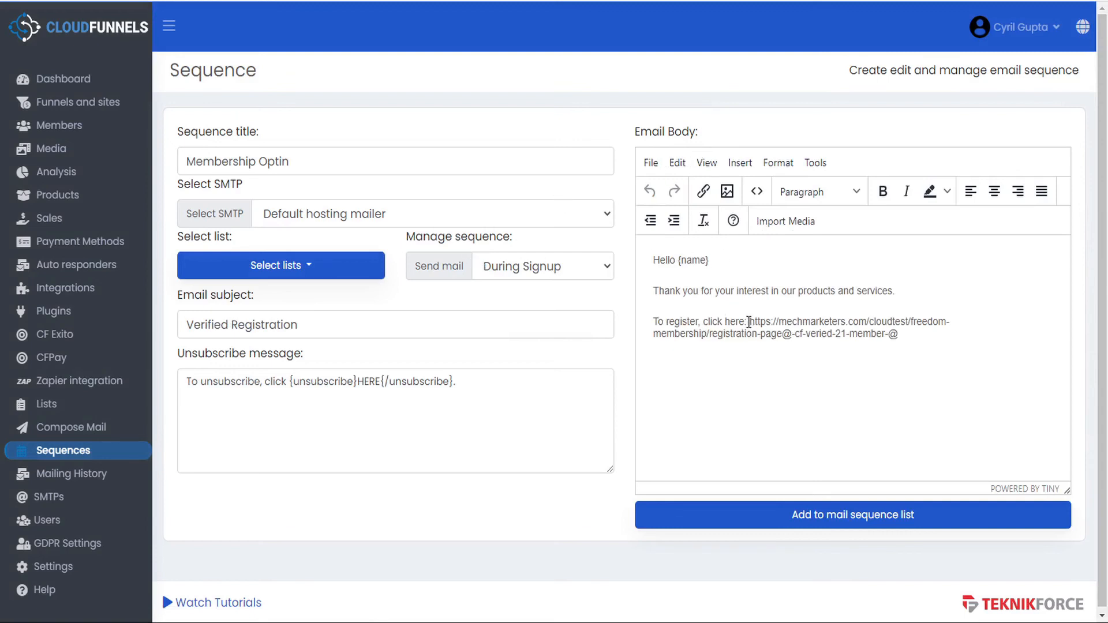
# - Paste the new registration link over the old one and change the greeting's {name} to {firstname}
pyautogui.moveTo(748, 322); pyautogui.dragTo(947, 346)
pyautogui.hotkey('ctrl', 'c')
pyautogui.press('BackSpace')
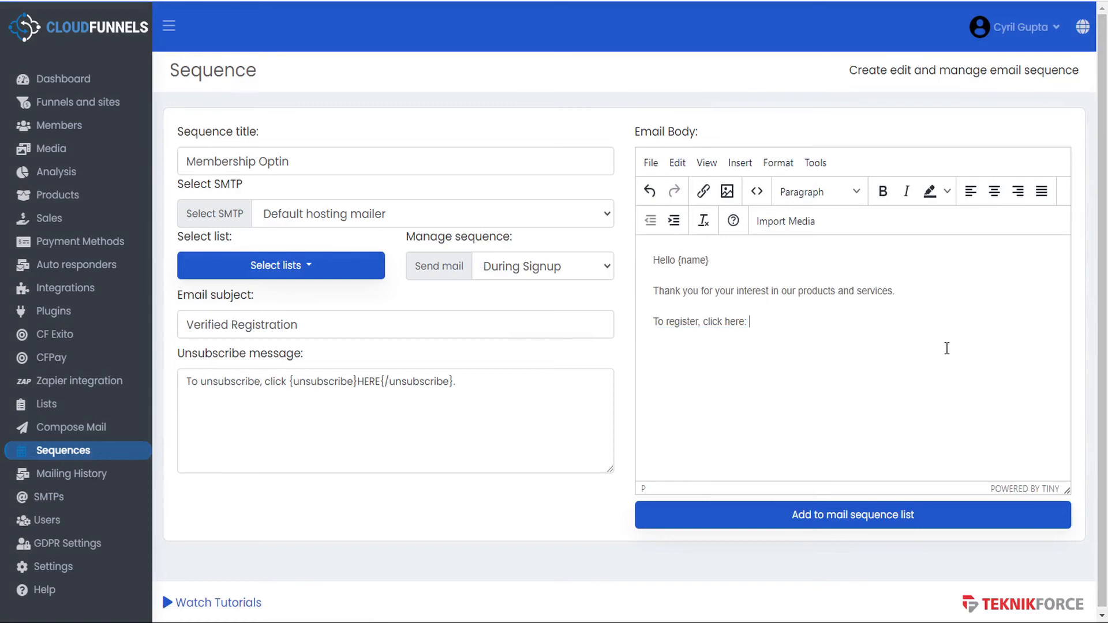
pyautogui.hotkey('ctrl', 'v')
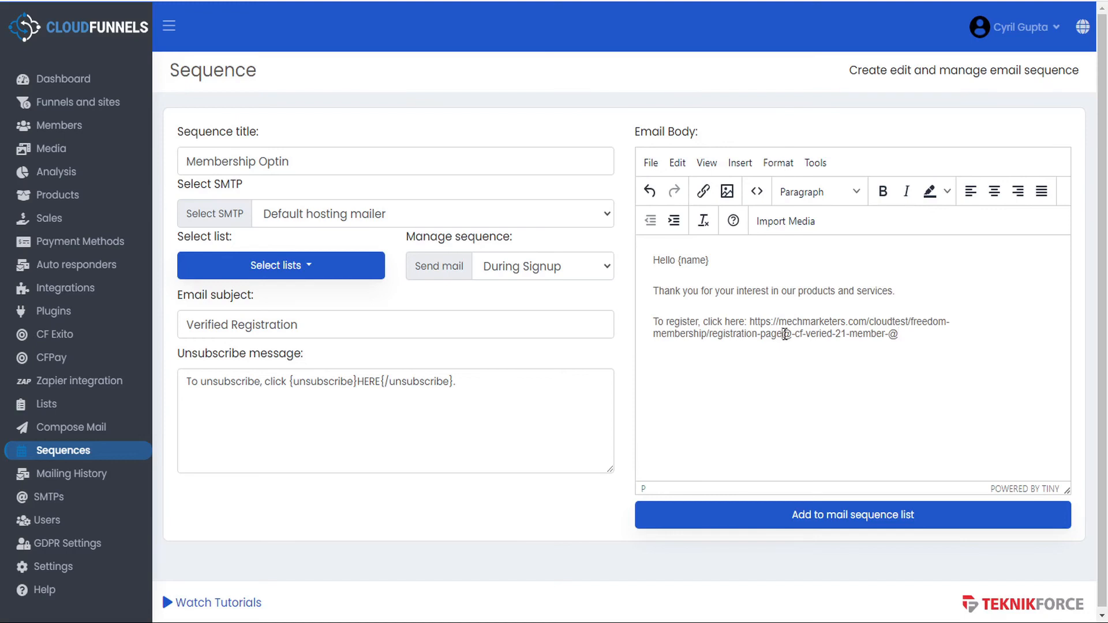
pyautogui.moveTo(785, 334)
pyautogui.mouseDown()
pyautogui.moveTo(908, 334)
pyautogui.moveTo(786, 336)
pyautogui.mouseUp()
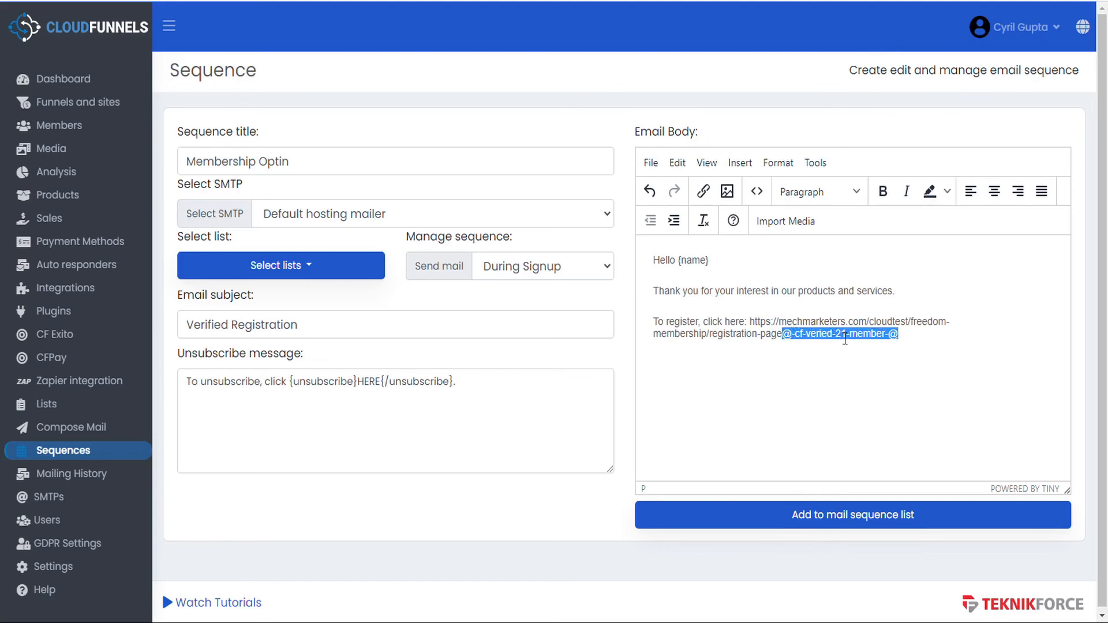
pyautogui.click(915, 336)
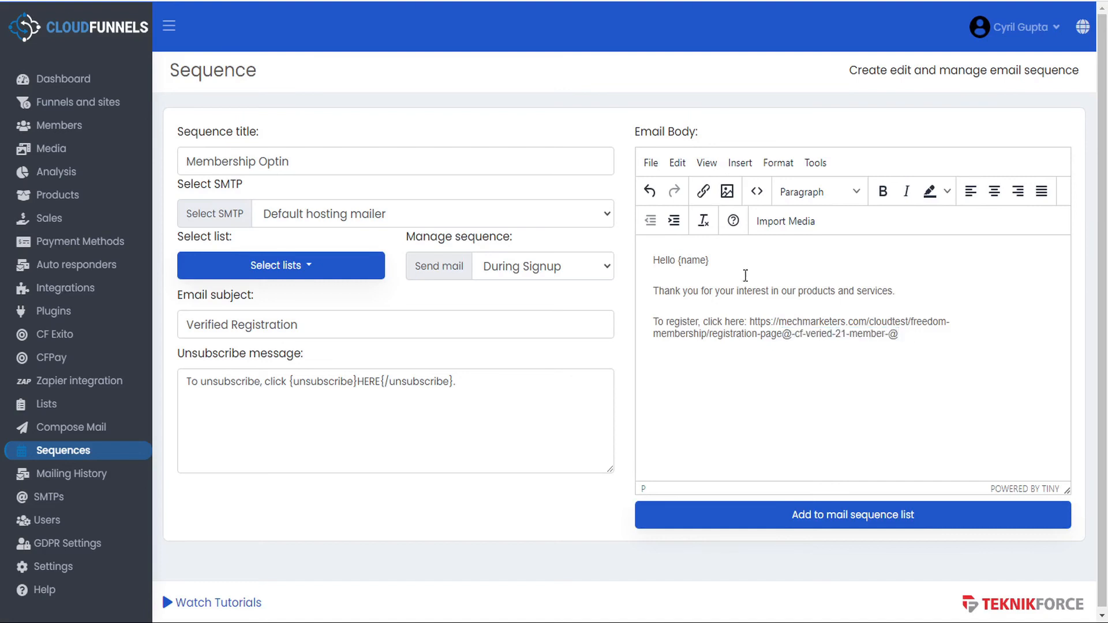
pyautogui.click(682, 261)
pyautogui.write('first')
# - Keep the default hosting mailer, assign the Membership Optin list, and keep sending During Signup
pyautogui.click(314, 217)
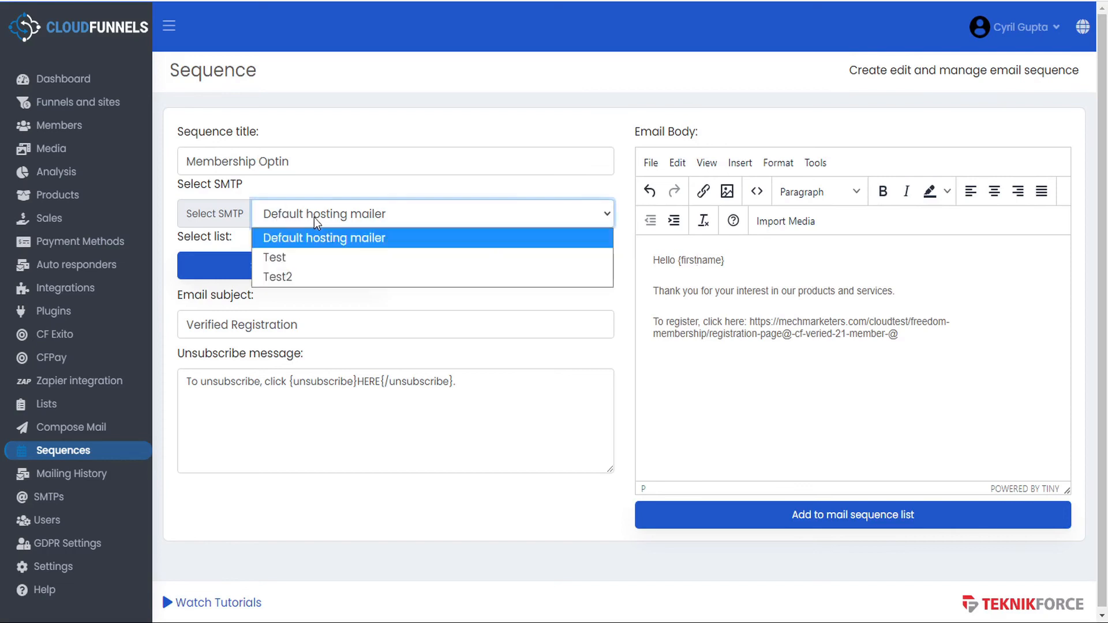
pyautogui.click(324, 218)
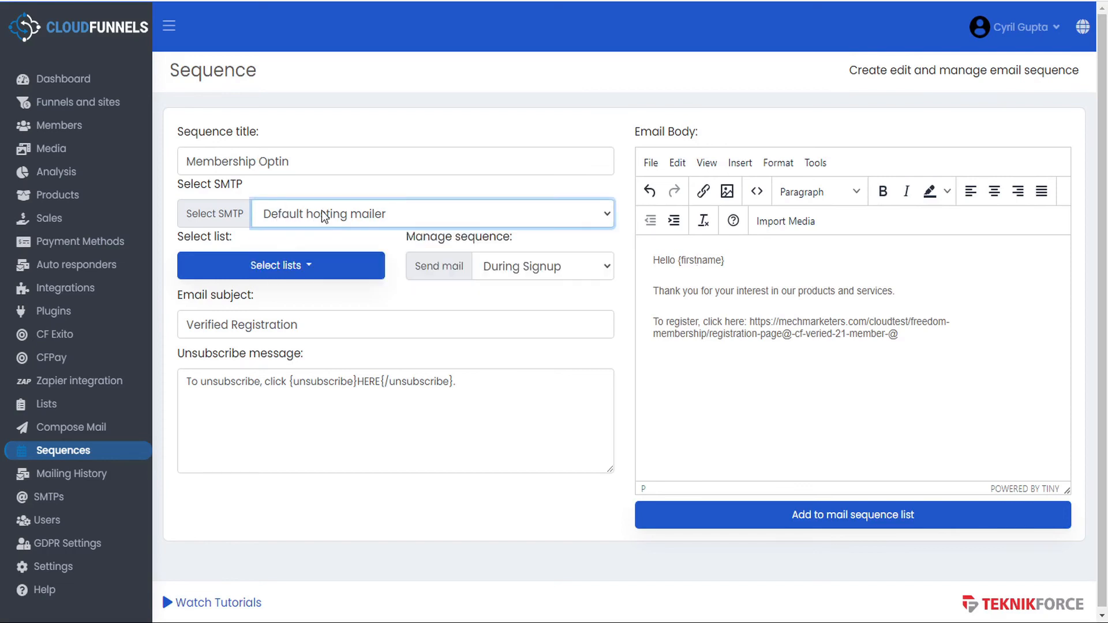
pyautogui.click(301, 267)
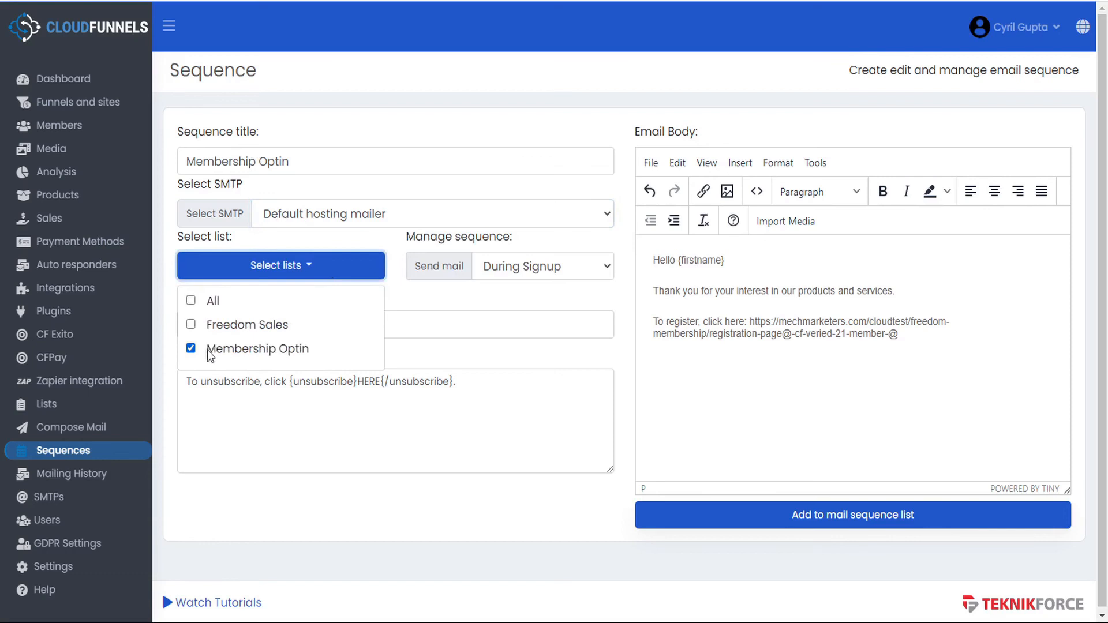
pyautogui.click(307, 353)
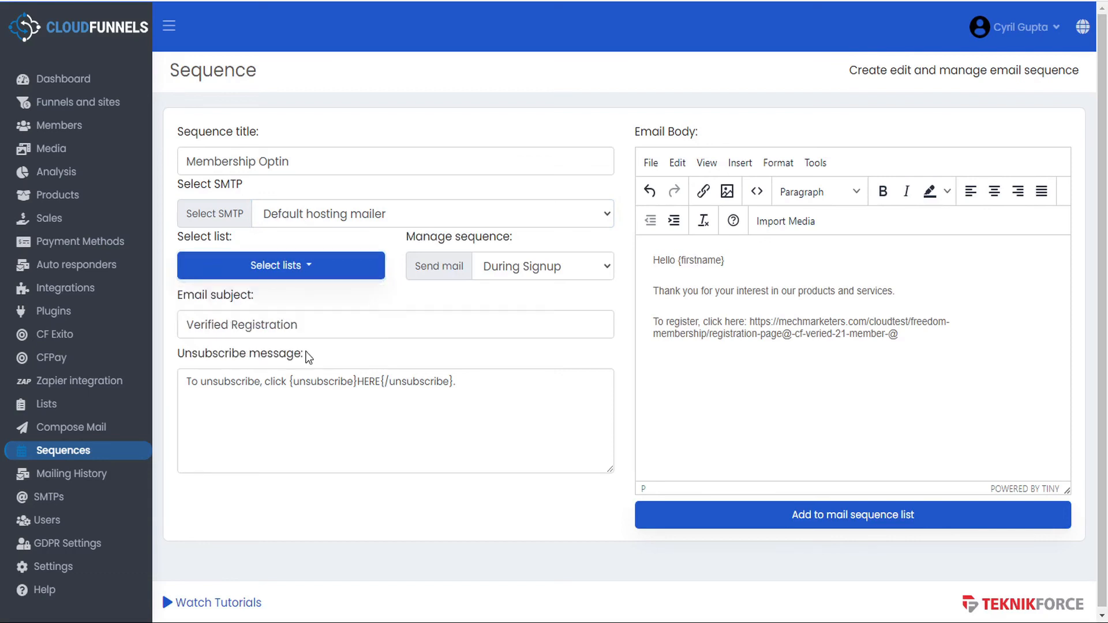
pyautogui.click(322, 269)
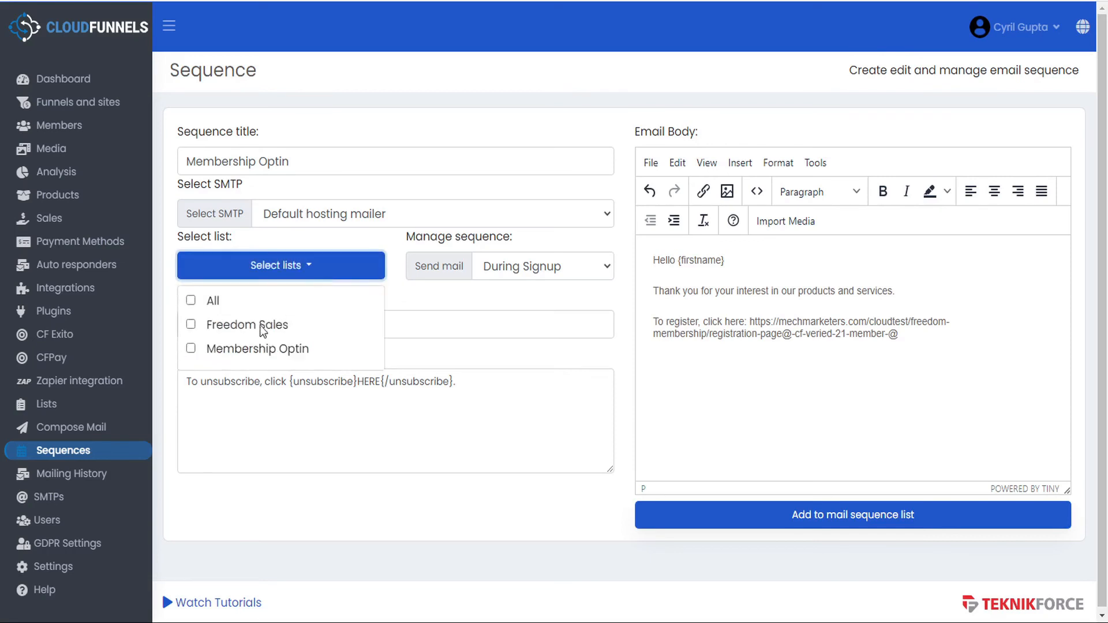
pyautogui.click(191, 348)
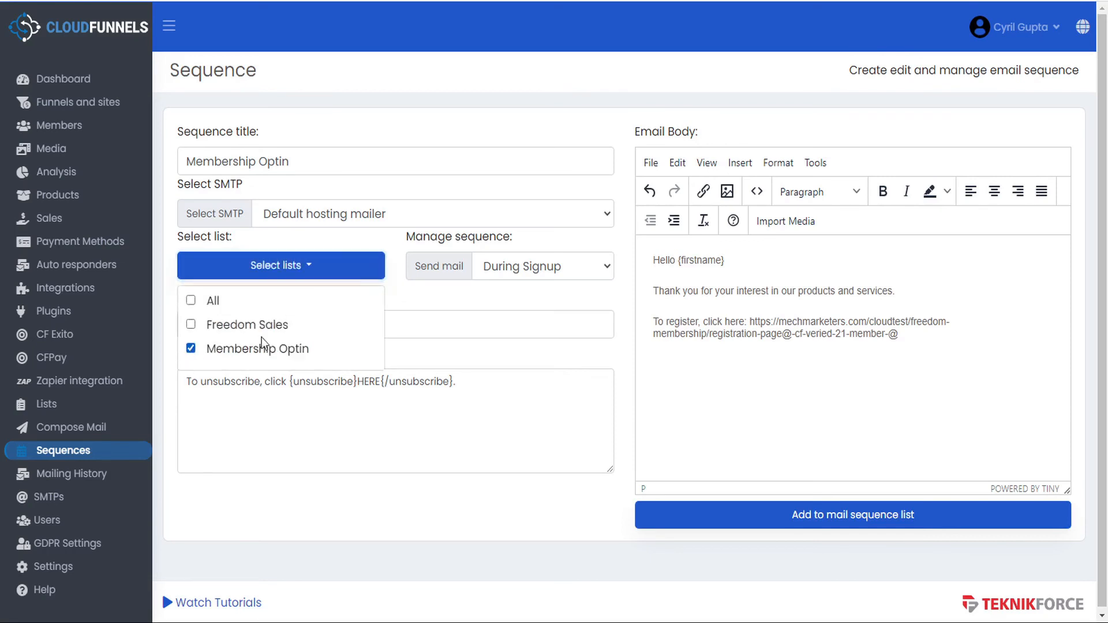
pyautogui.click(345, 270)
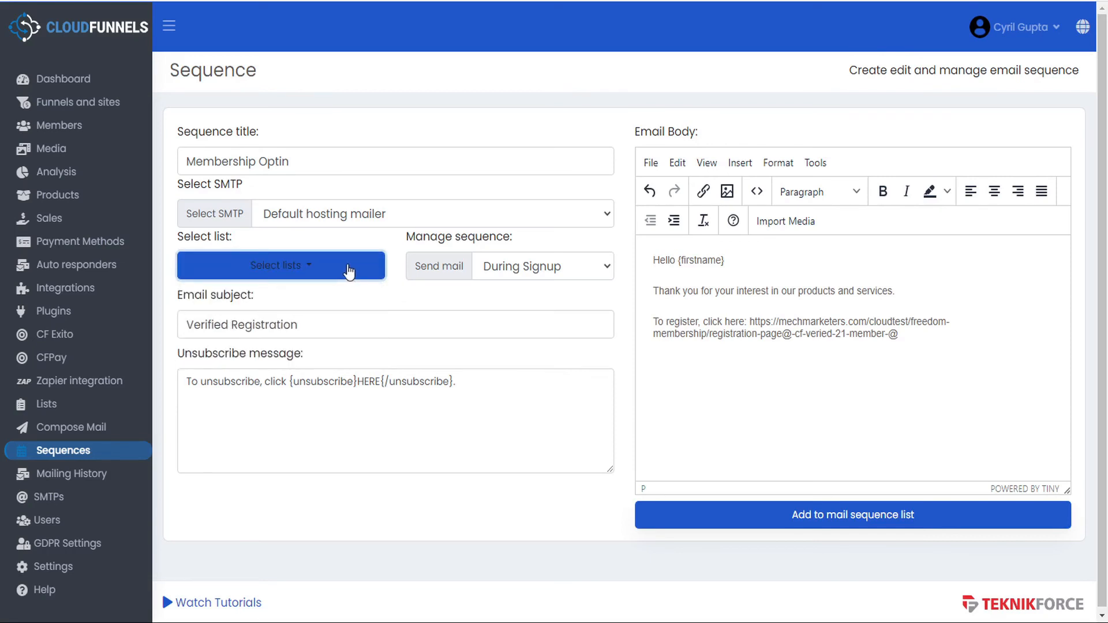
pyautogui.click(604, 268)
pyautogui.click(604, 268)
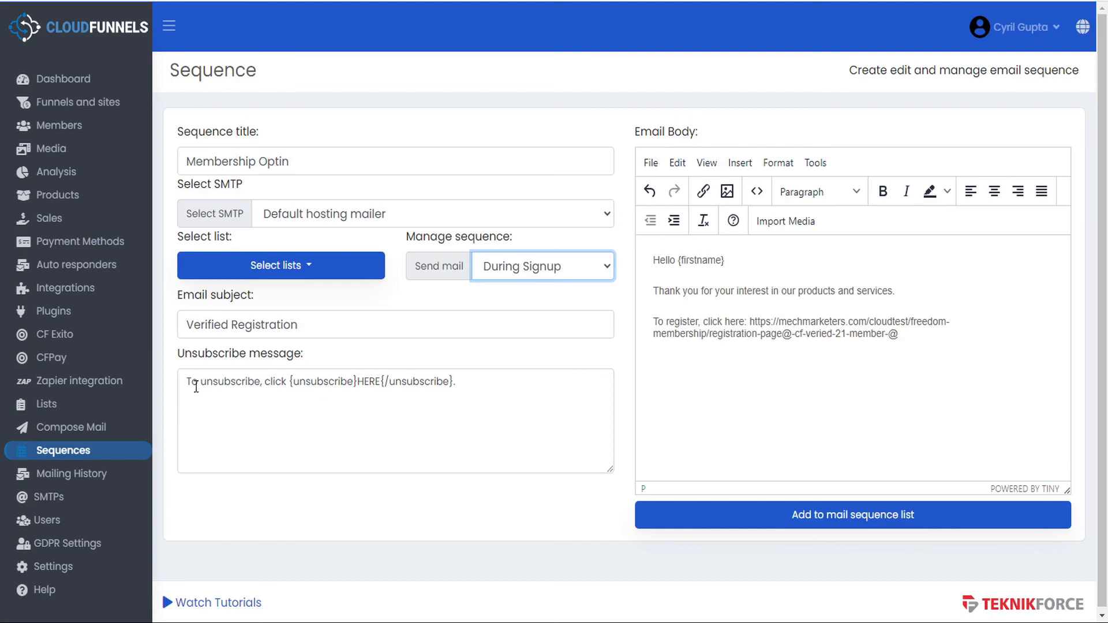
# - Review the unsubscribe link text and save the sequence to the mail sequence list
pyautogui.moveTo(290, 381); pyautogui.dragTo(481, 379)
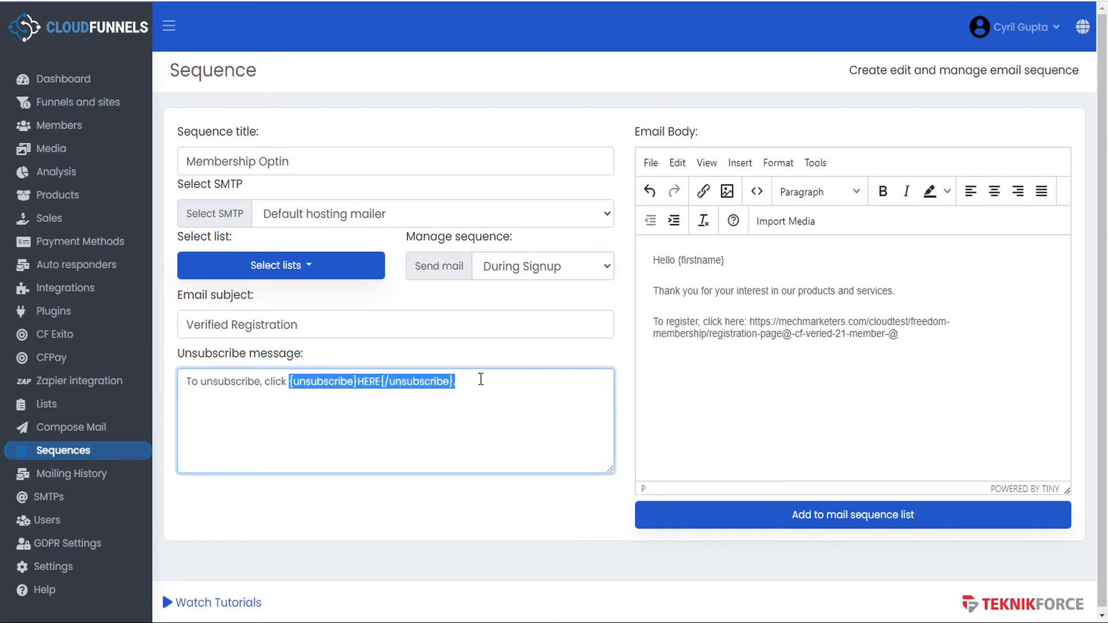
pyautogui.moveTo(385, 381); pyautogui.dragTo(450, 382)
pyautogui.doubleClick(367, 383)
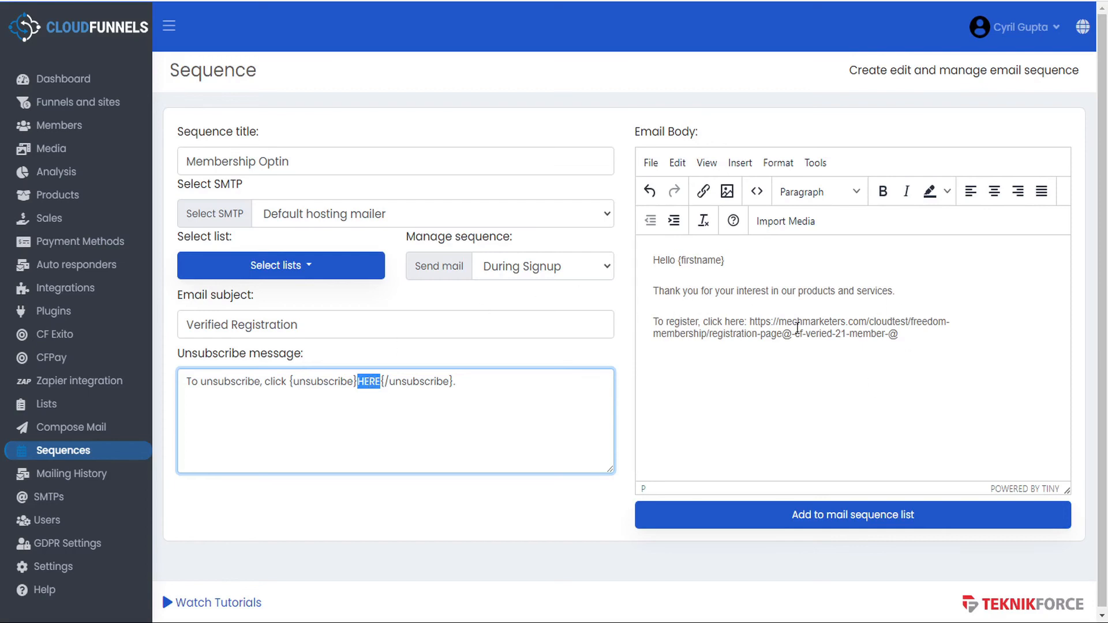
pyautogui.click(845, 523)
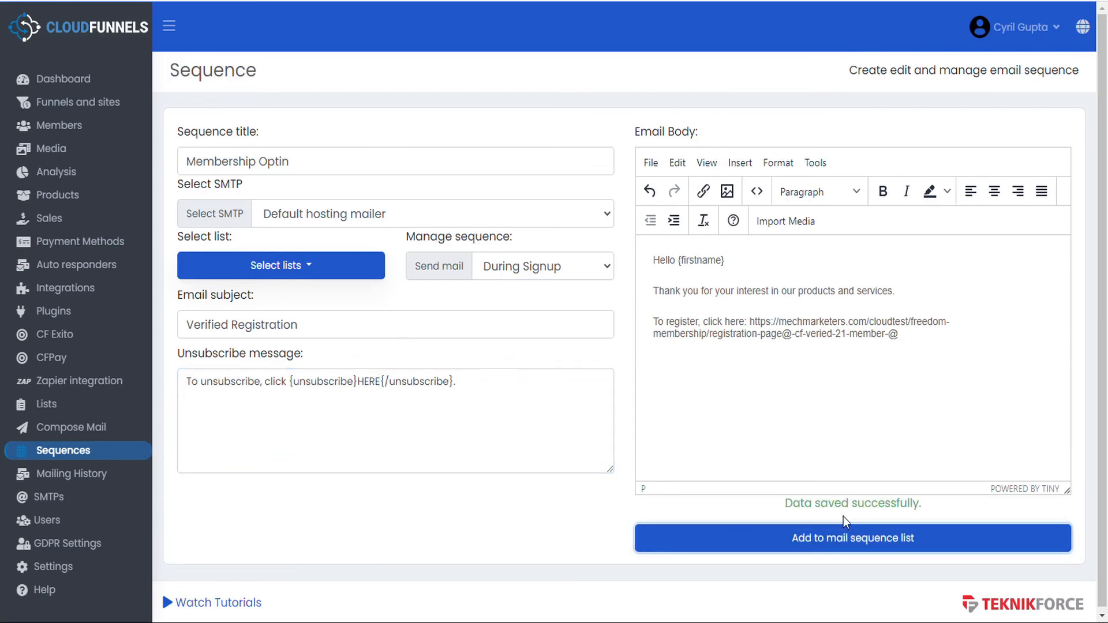
pyautogui.click(77, 105)
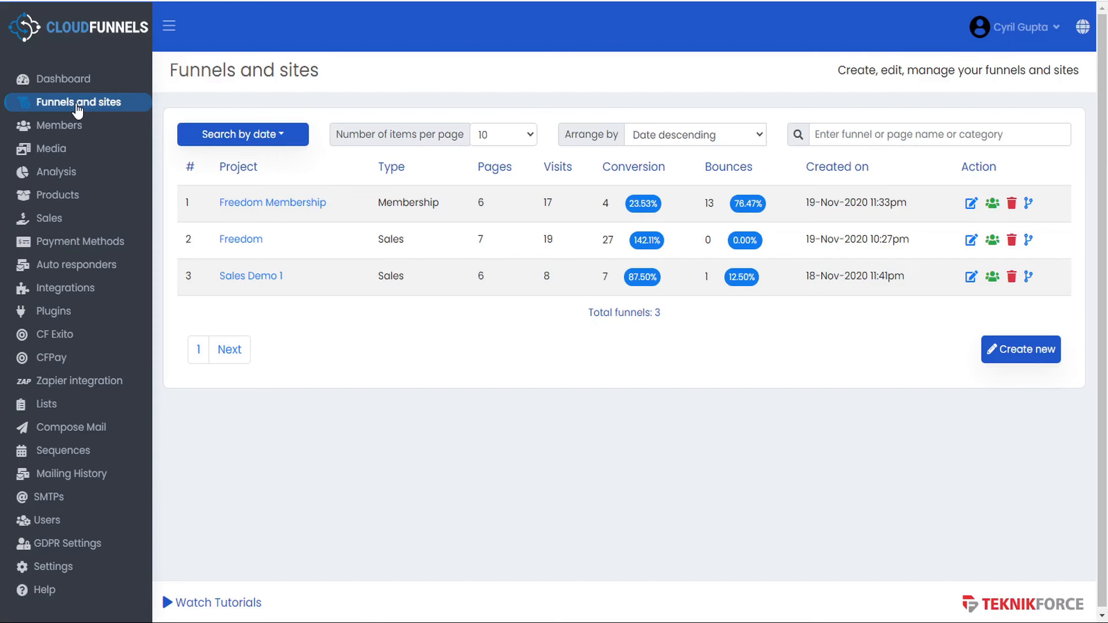
# - Open the Freedom Membership opt-in page and submit it with a test first name and e-mail
pyautogui.click(279, 205)
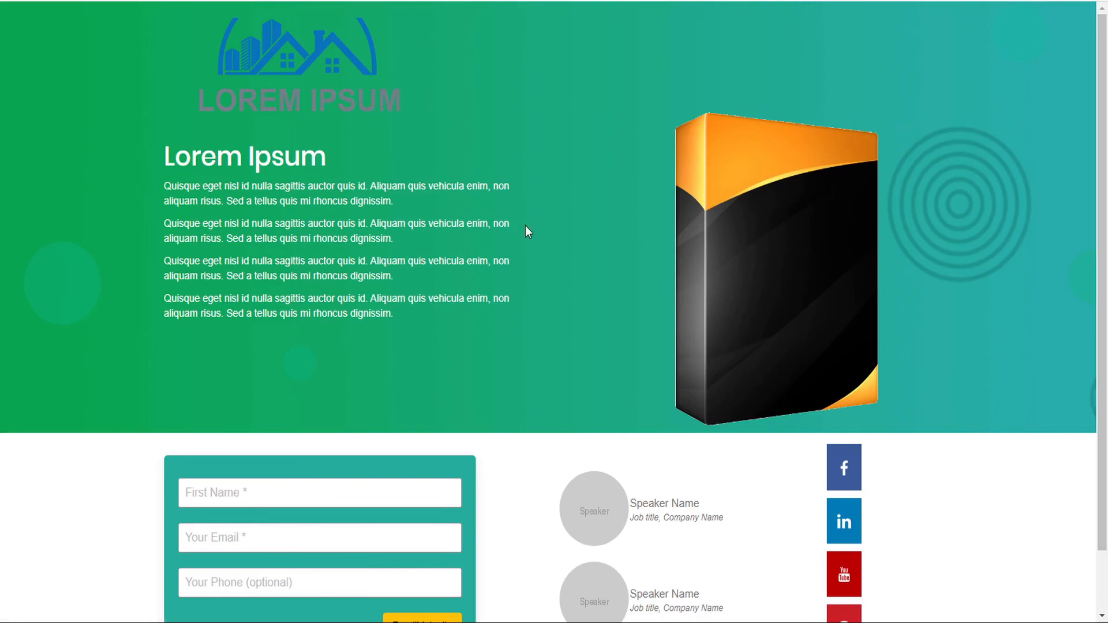
pyautogui.scroll(-1, 485, 274)
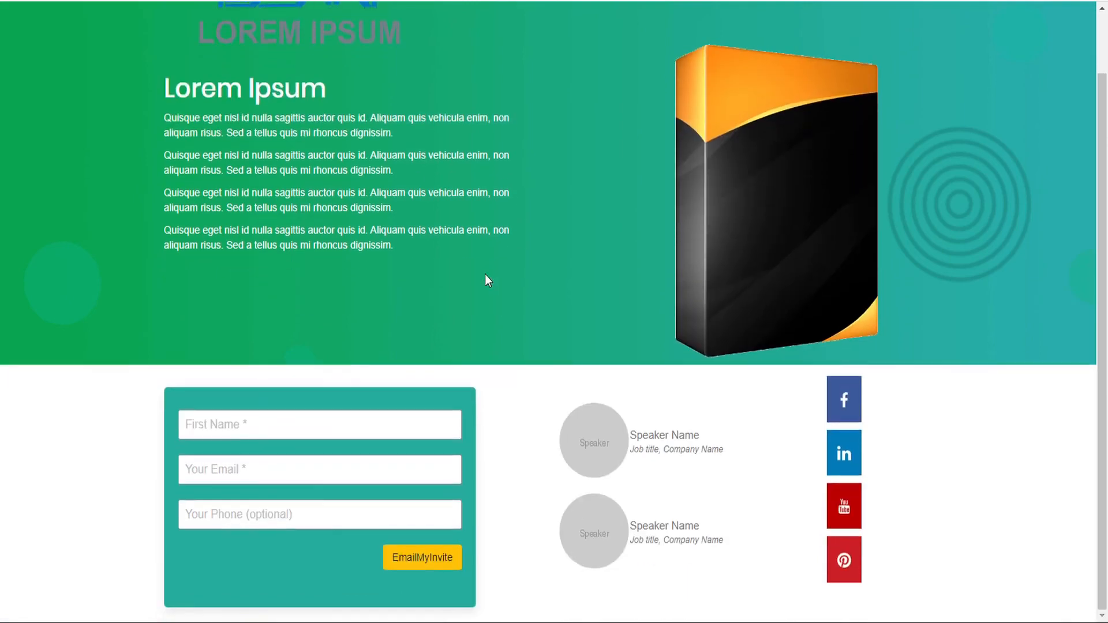
pyautogui.click(278, 424)
pyautogui.write('Joe')
pyautogui.press('Tab')
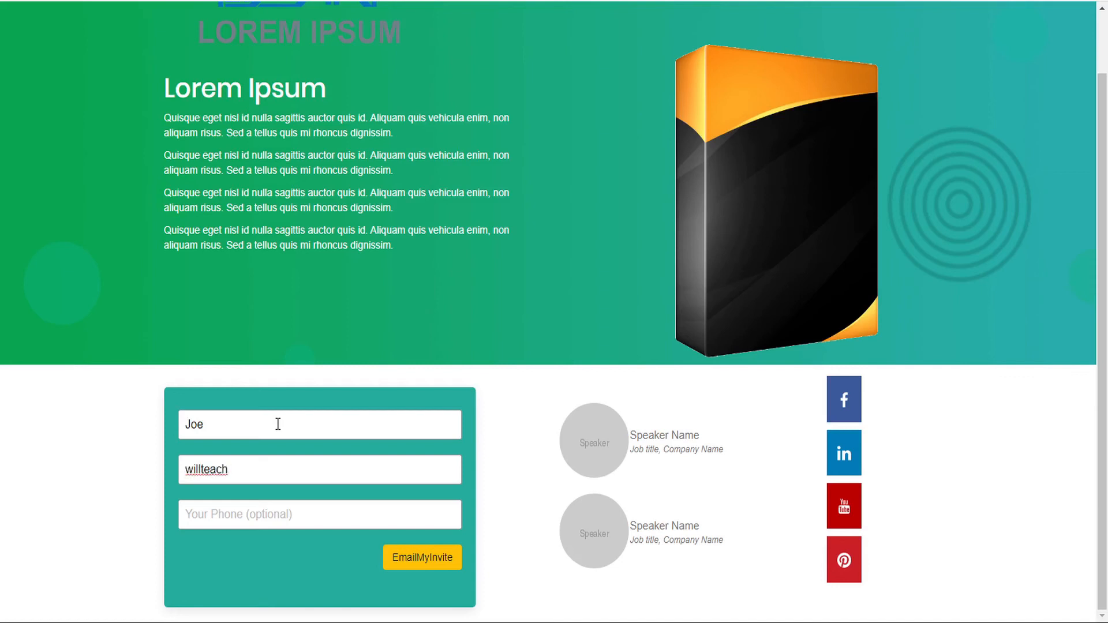
pyautogui.click(426, 569)
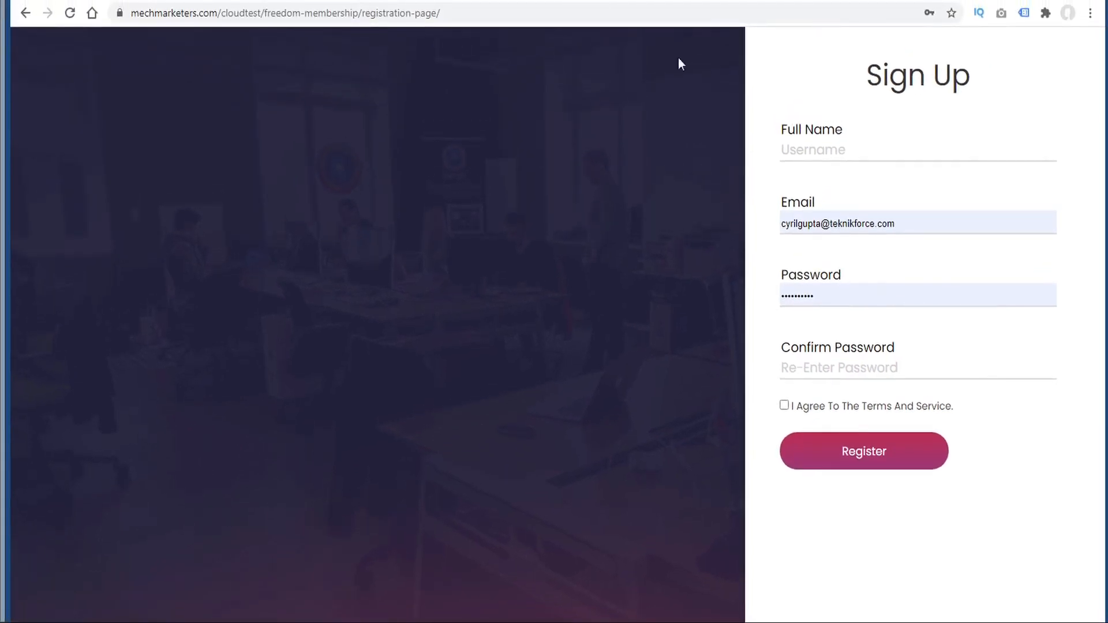
# - Try registering directly with a full name, which fails without an invite link
pyautogui.click(366, 15)
pyautogui.moveTo(367, 18); pyautogui.dragTo(504, 13)
pyautogui.click(500, 14)
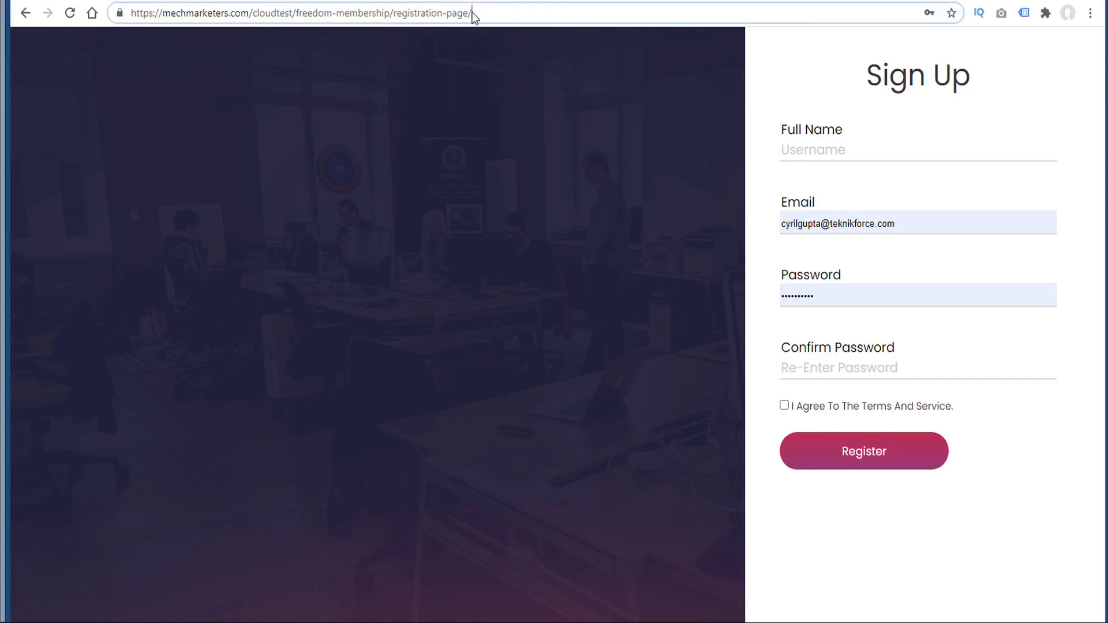
pyautogui.click(838, 152)
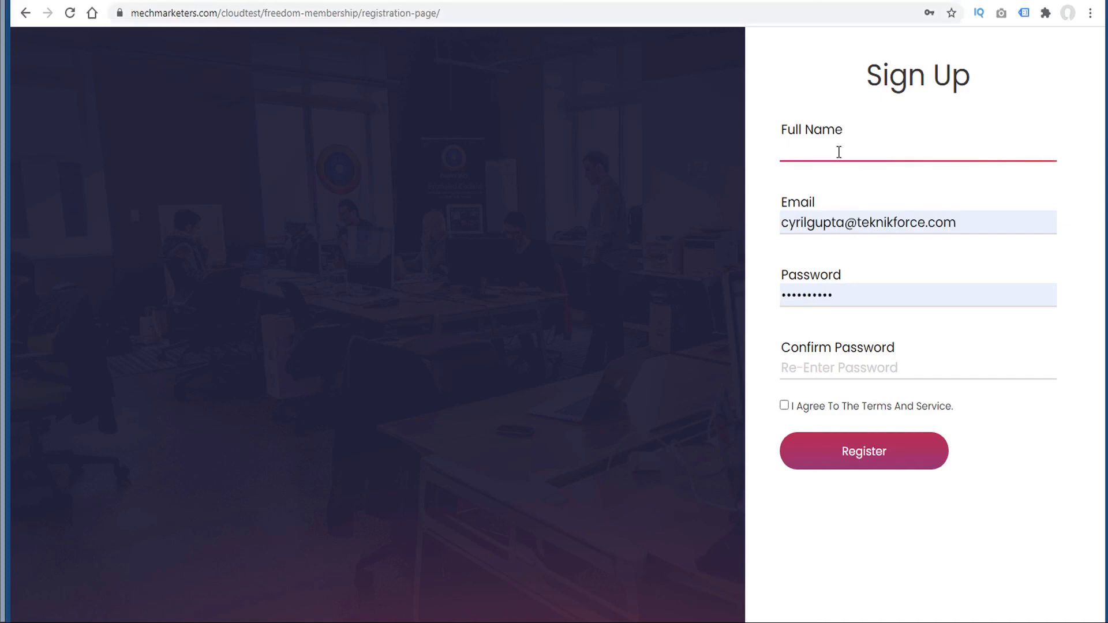
pyautogui.write('Joe')
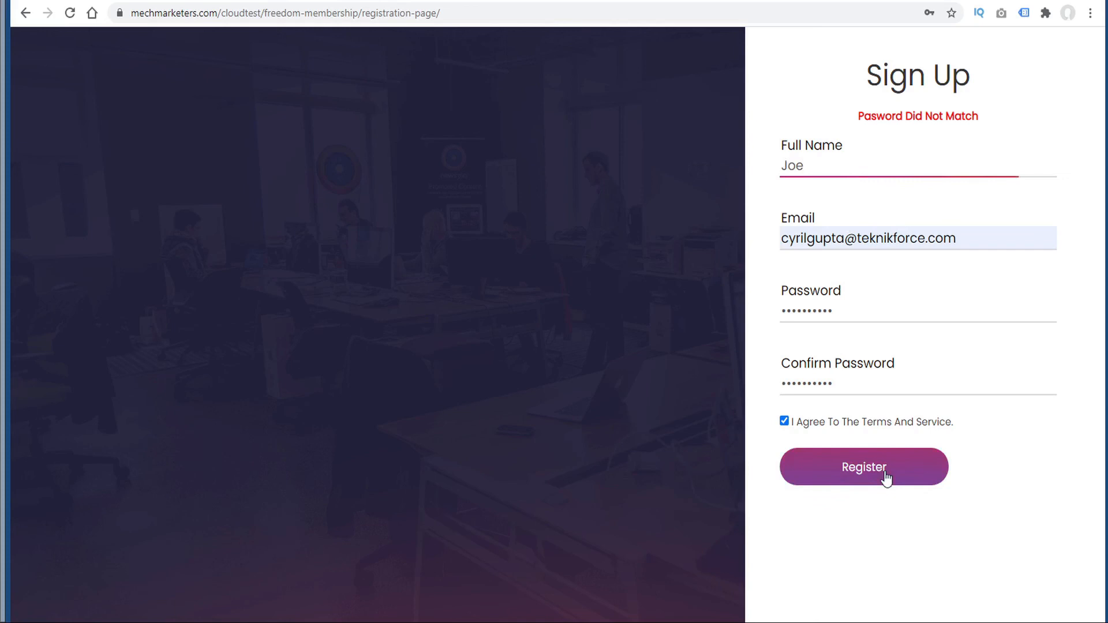
pyautogui.click(885, 473)
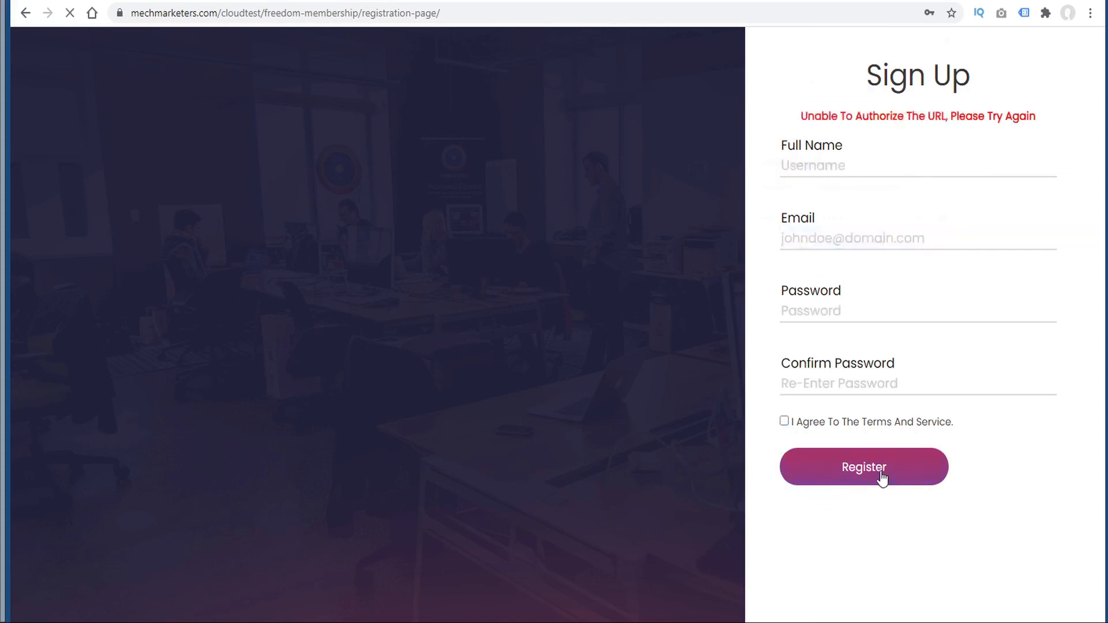
pyautogui.click(924, 257)
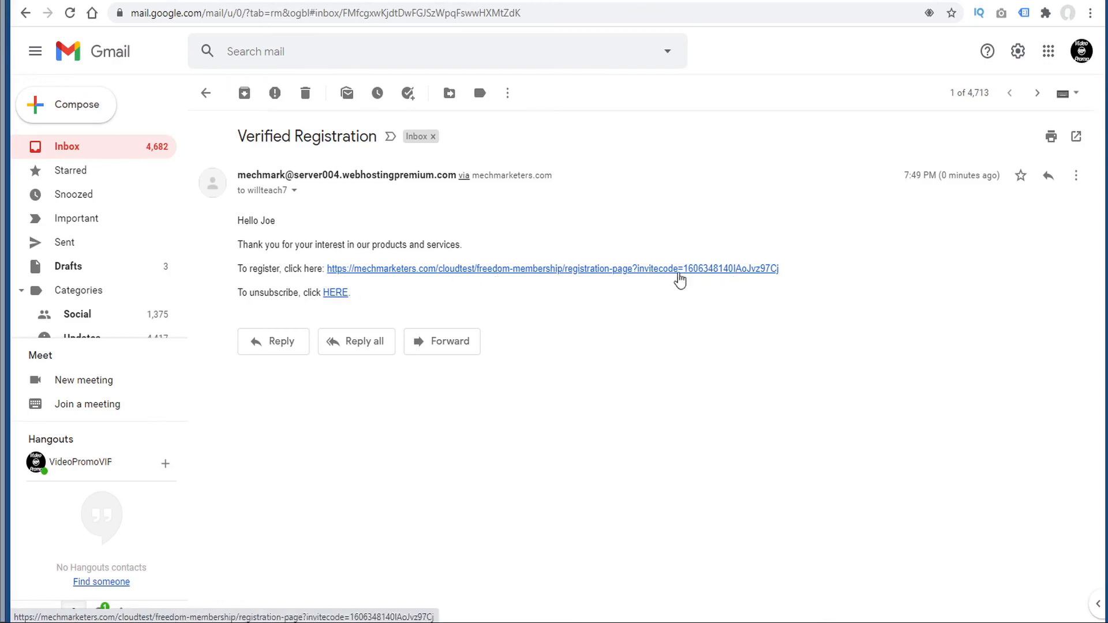
# - Follow the email's invite-coded link, register the test member, and log in
pyautogui.click(547, 273)
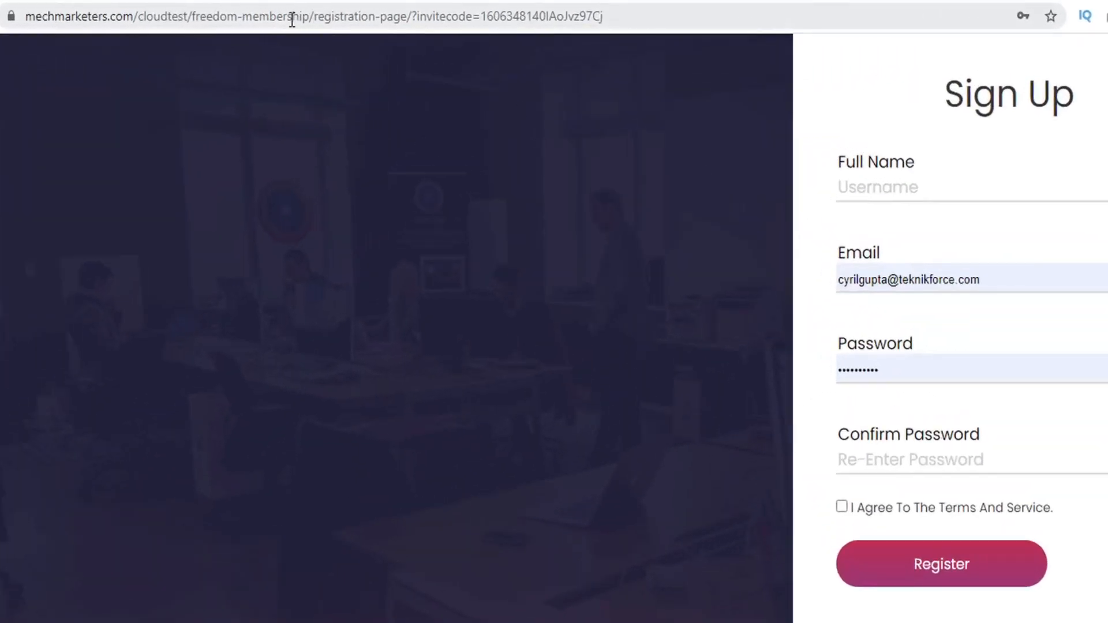
pyautogui.moveTo(407, 17); pyautogui.dragTo(635, 28)
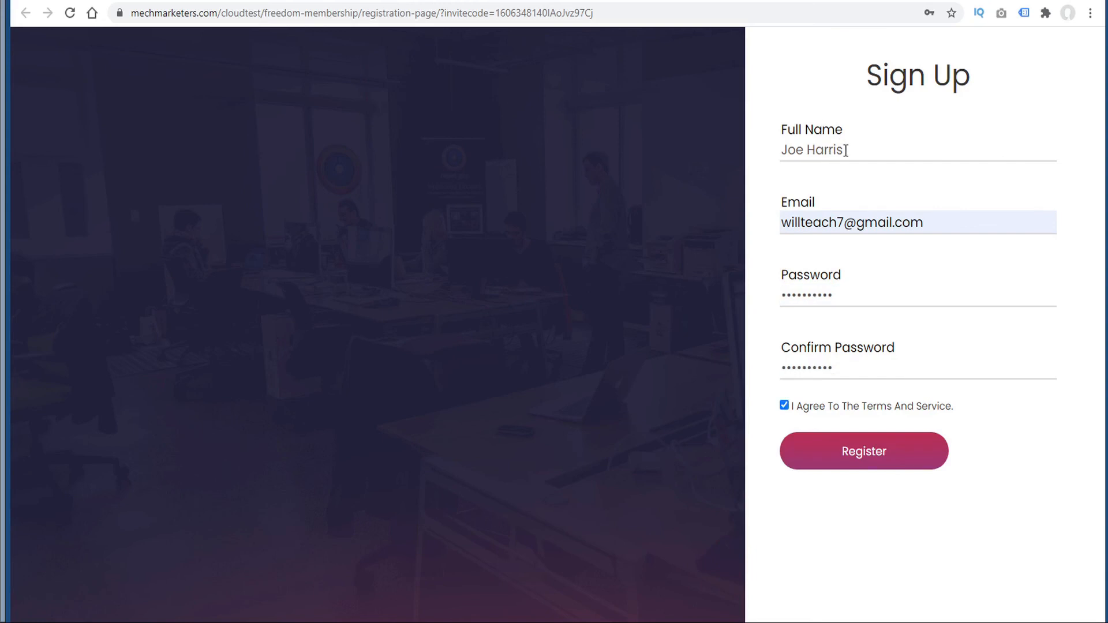
pyautogui.click(868, 460)
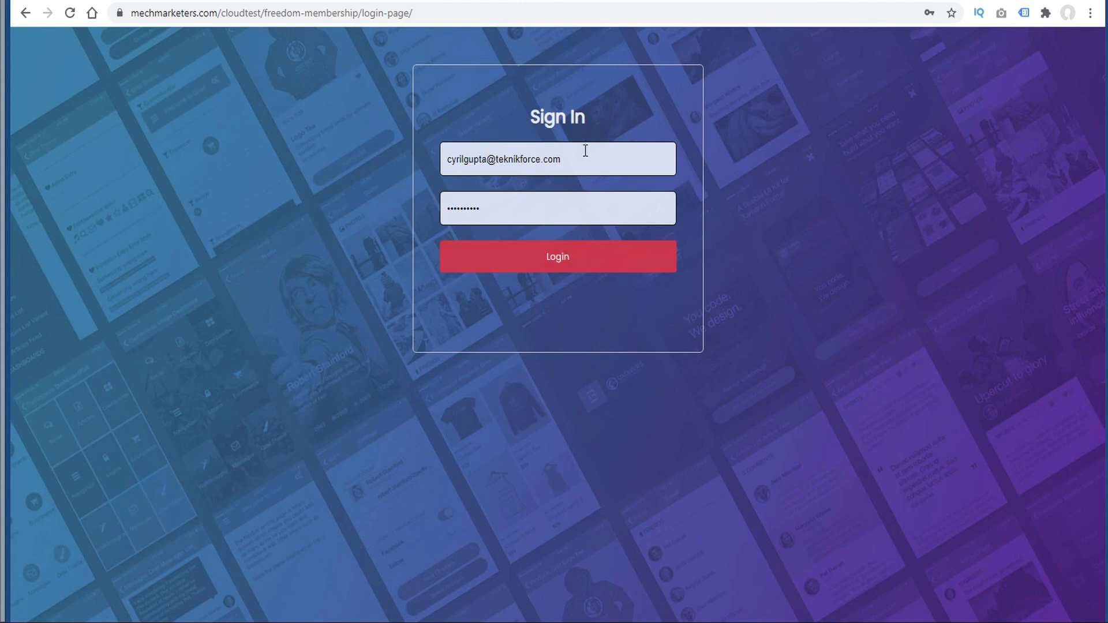
pyautogui.click(569, 259)
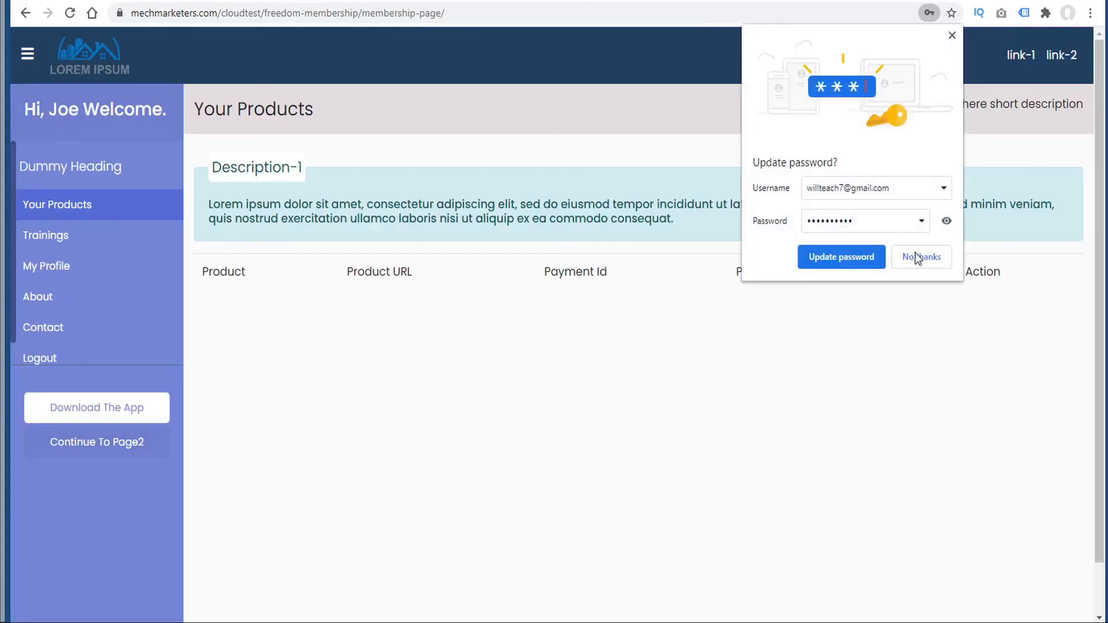
pyautogui.click(919, 257)
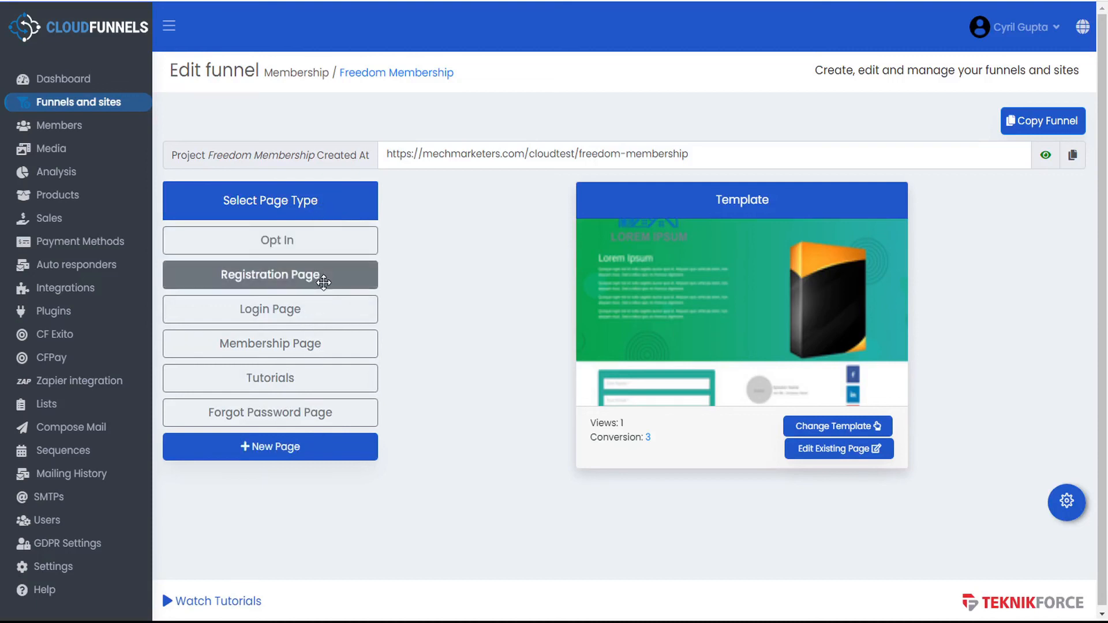
# - From Funnels and sites, edit the Freedom funnel and open the Order Form page's settings
pyautogui.click(109, 105)
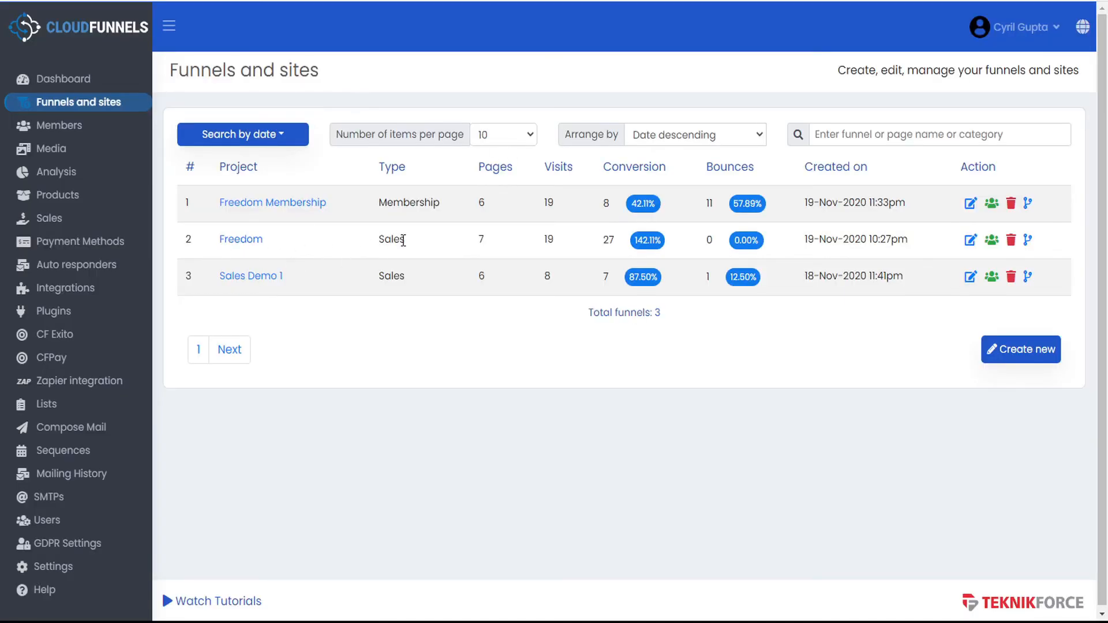
pyautogui.click(970, 241)
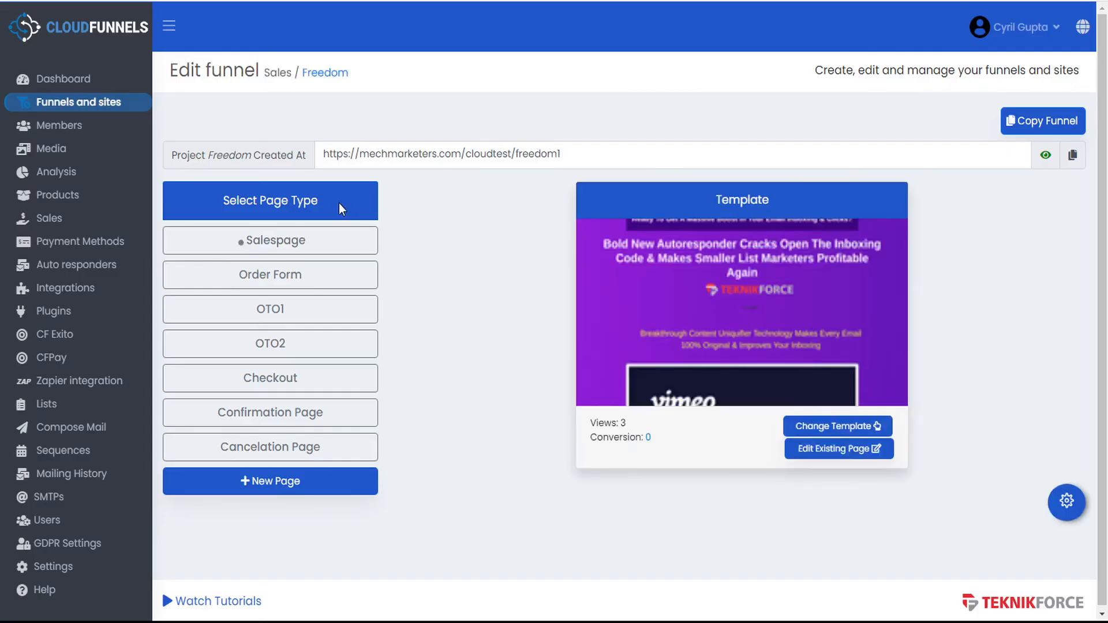
pyautogui.click(334, 281)
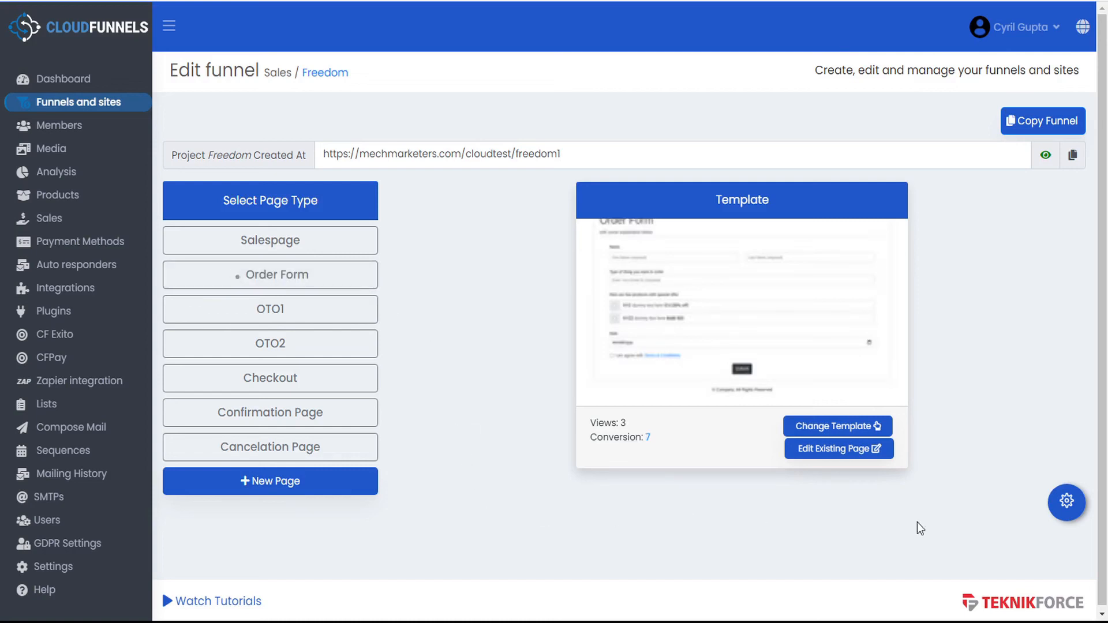
pyautogui.click(1068, 502)
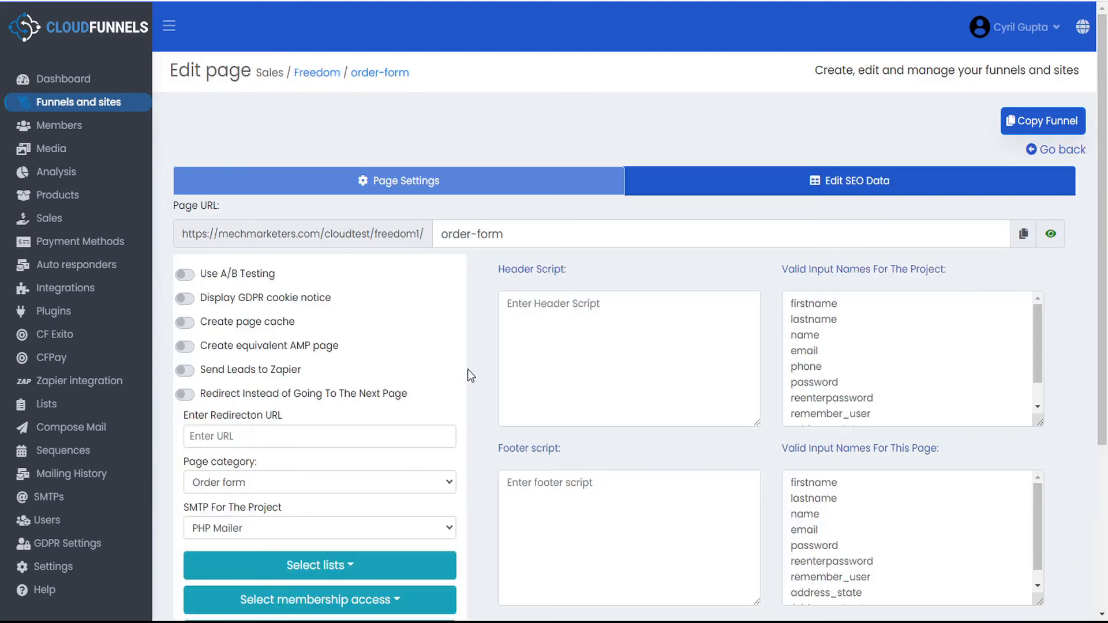
# - Grant buyers Freedom Membership registration-page access from the order form page
pyautogui.scroll(-3, 471, 375)
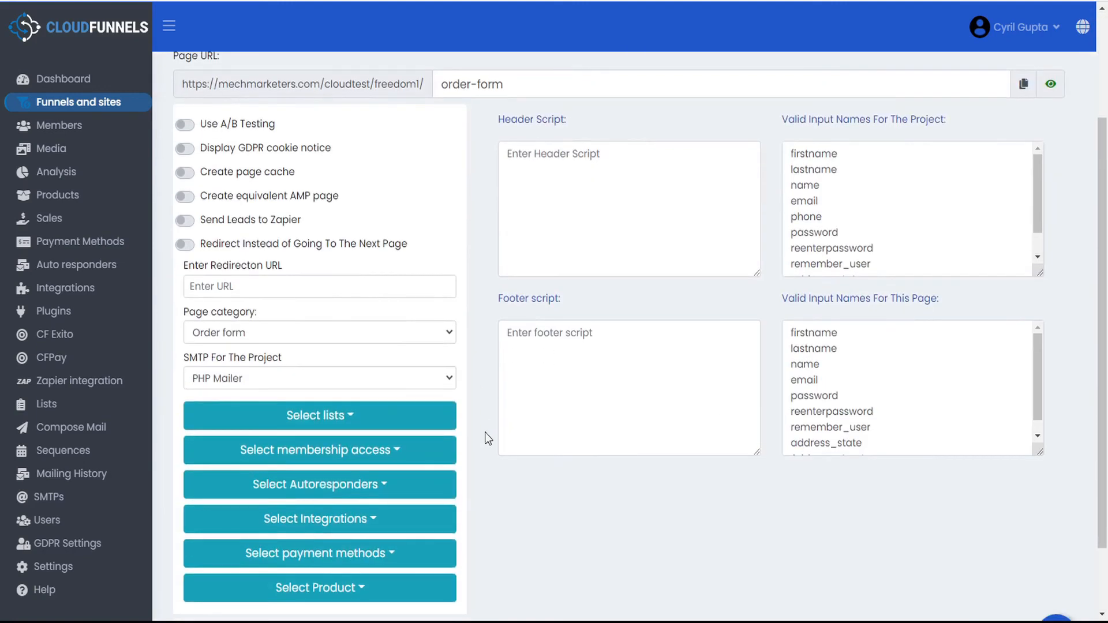
pyautogui.click(394, 454)
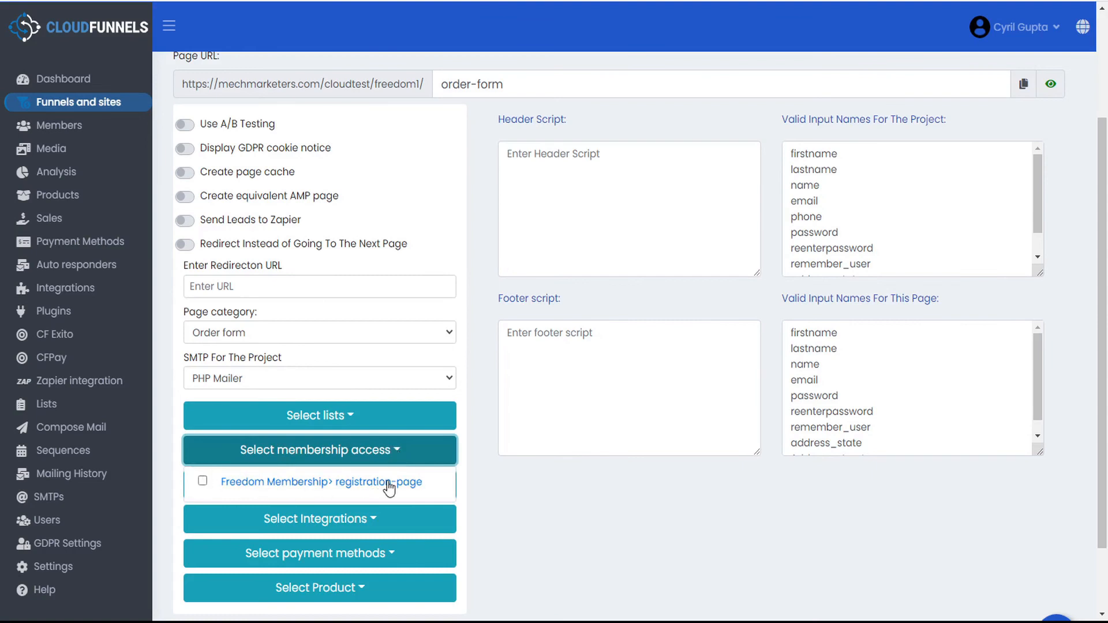
pyautogui.click(203, 482)
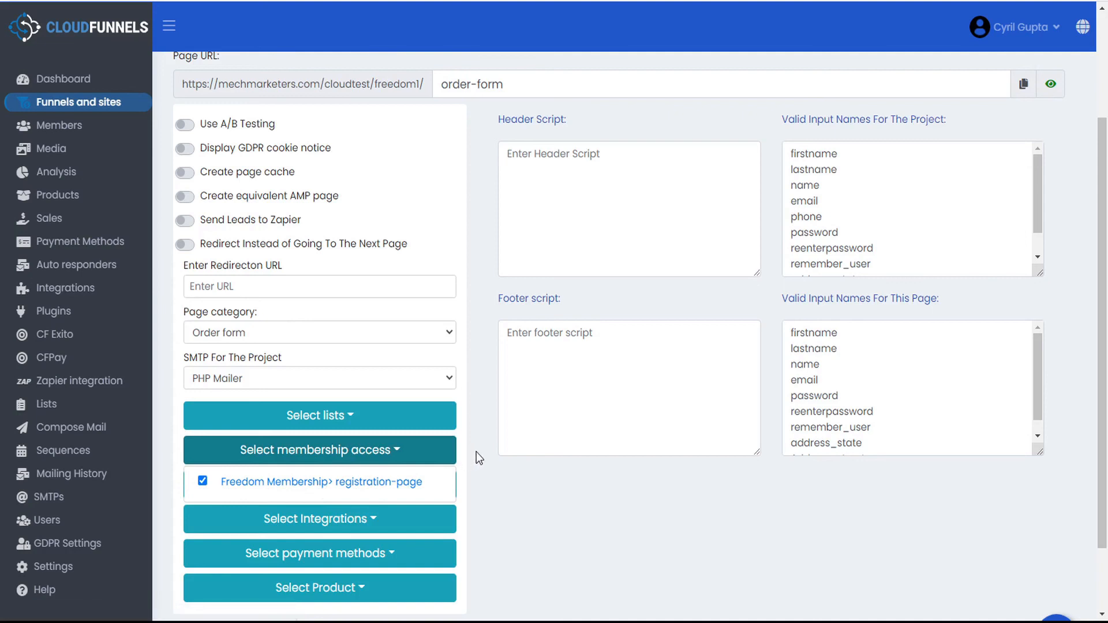
pyautogui.click(395, 454)
# - Save the order form page settings and go back to the Freedom funnel overview
pyautogui.scroll(-2, 395, 453)
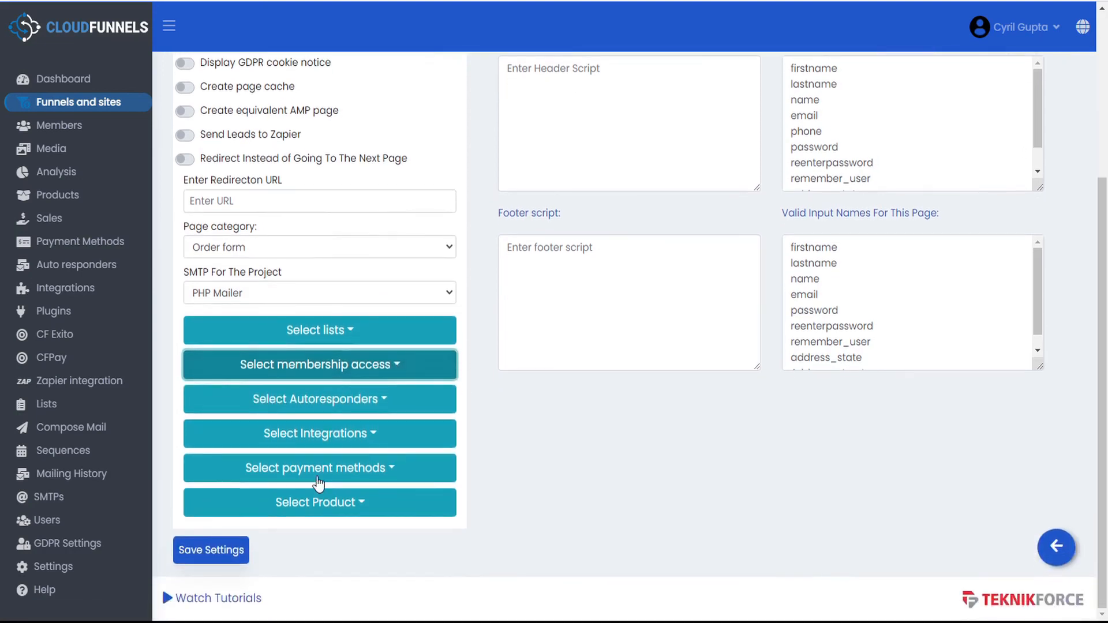
pyautogui.click(191, 552)
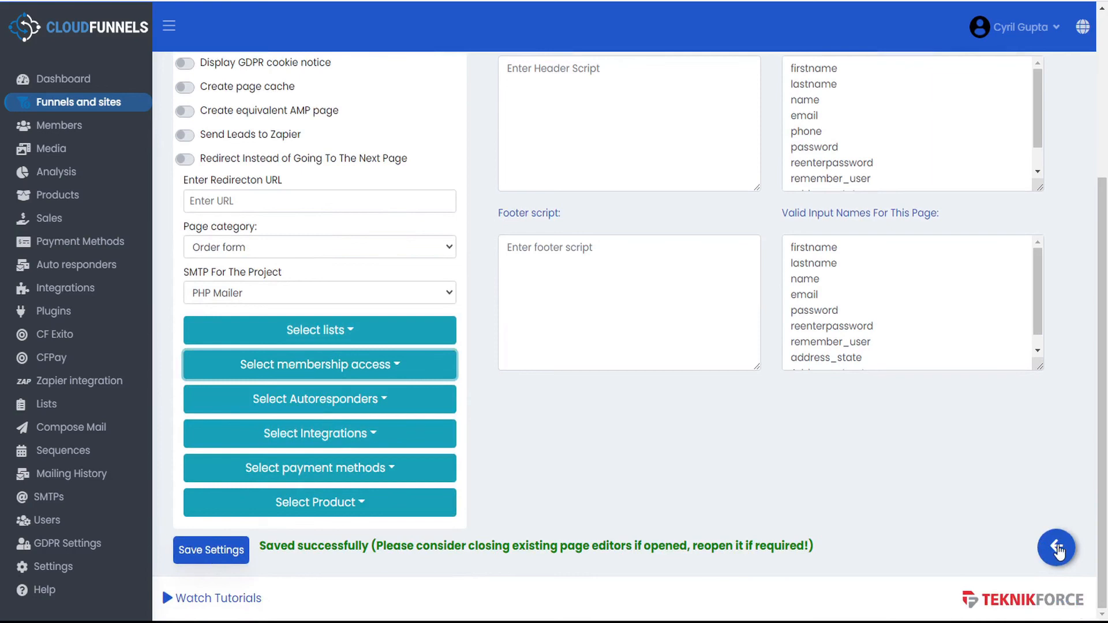
pyautogui.click(1057, 549)
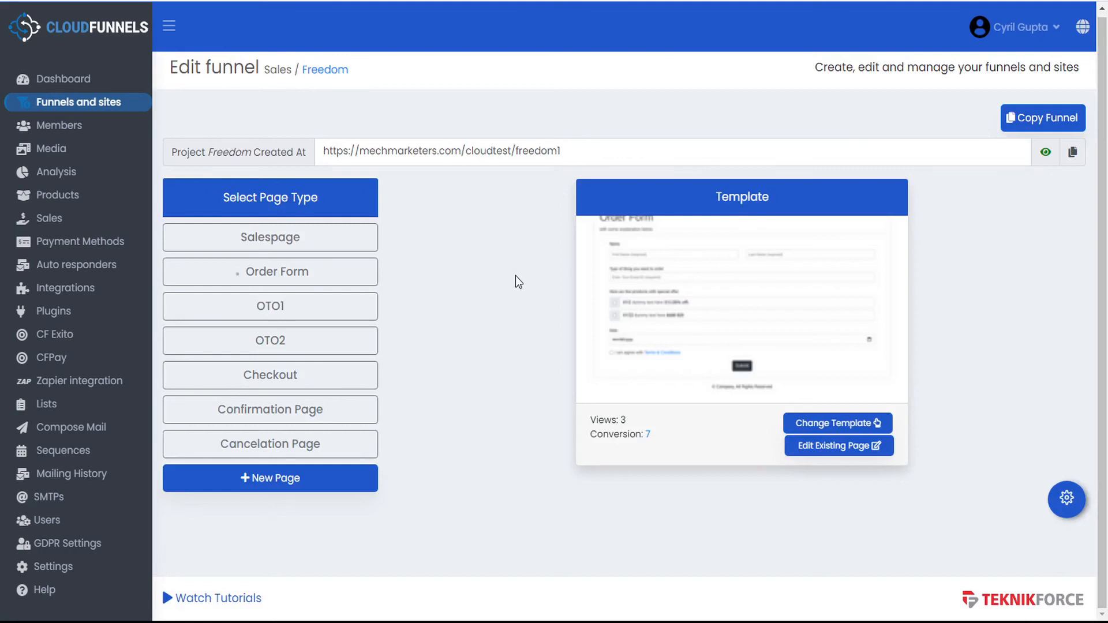
# - Edit the Member Details sequence, changing the greeting {name} to {firstname}, and check its mailing lists
pyautogui.click(74, 454)
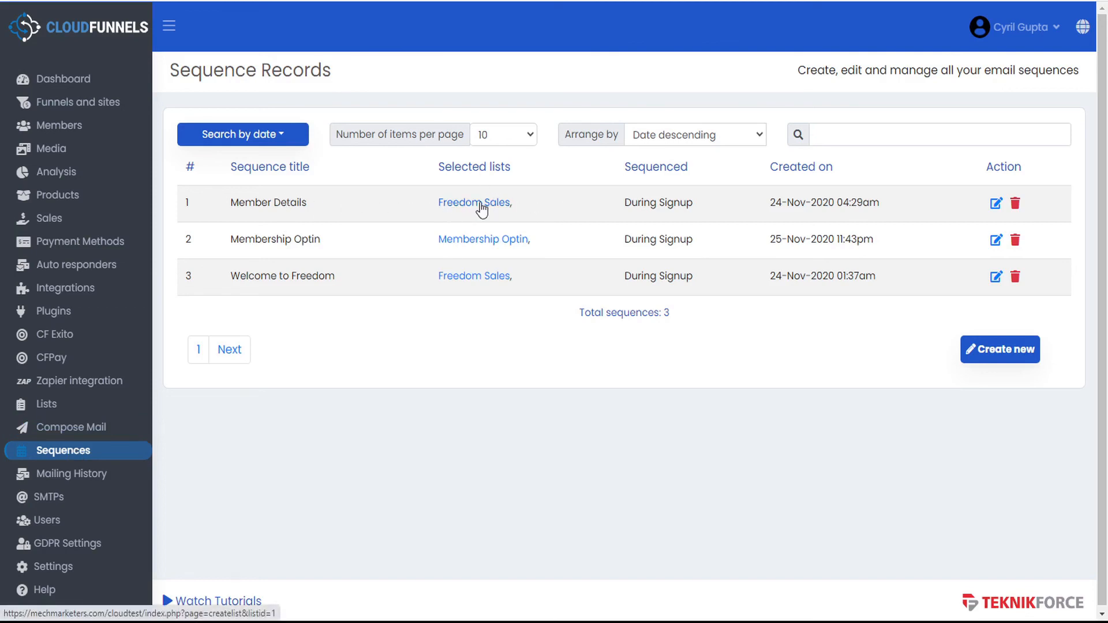
pyautogui.click(996, 204)
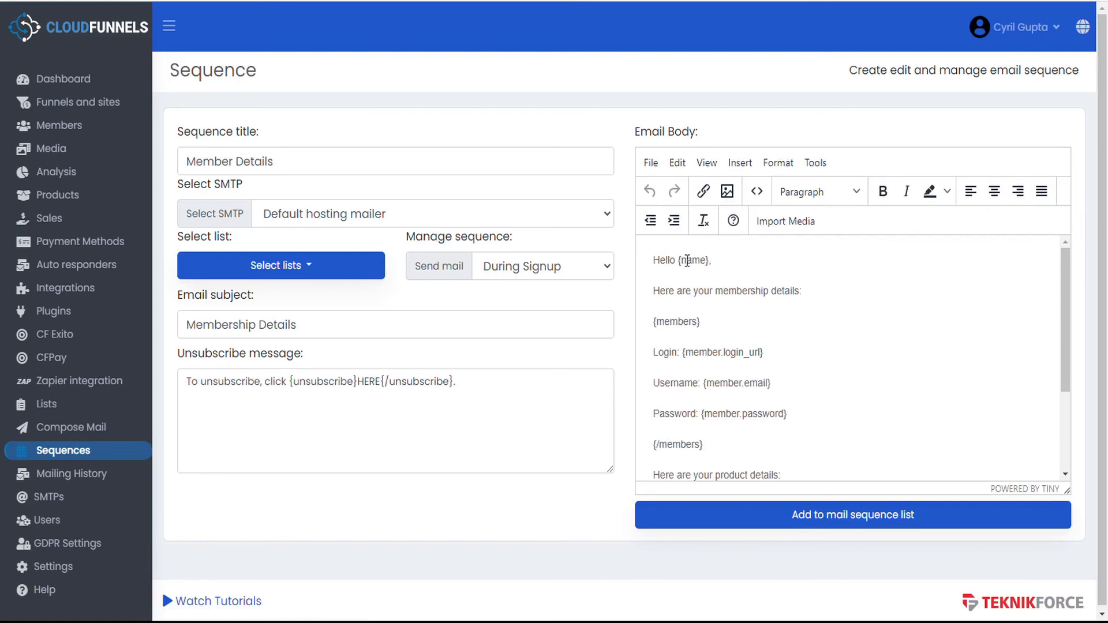
pyautogui.click(683, 261)
pyautogui.write('first')
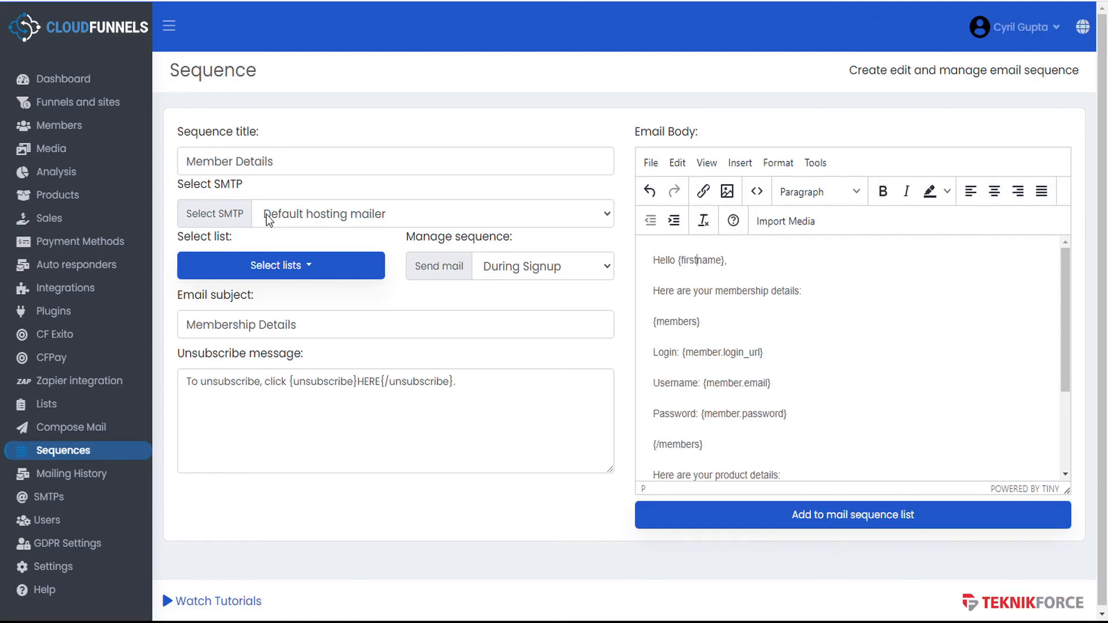
pyautogui.click(314, 276)
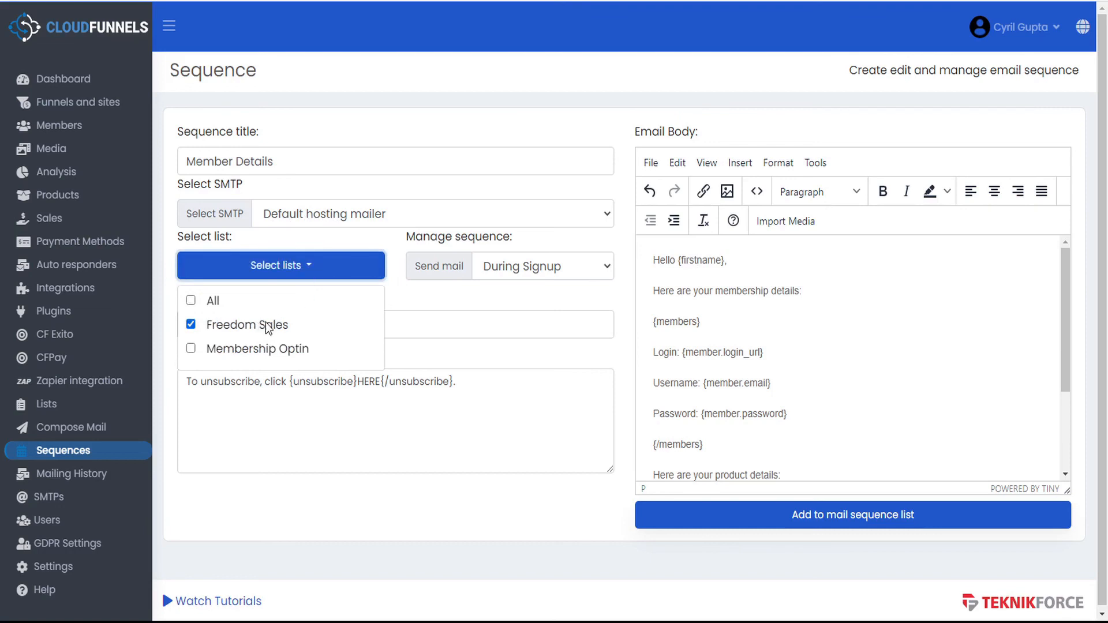
pyautogui.click(294, 275)
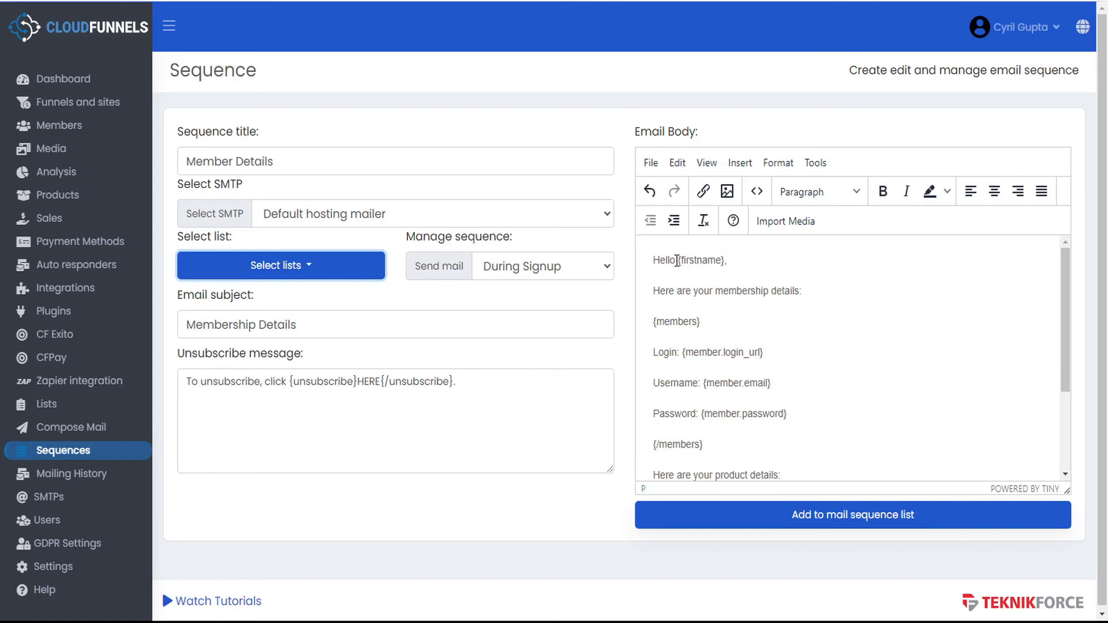
# - Review the {firstname} greeting and the {members}…{/members} block in the email body
pyautogui.moveTo(677, 261); pyautogui.dragTo(727, 258)
pyautogui.click(737, 262)
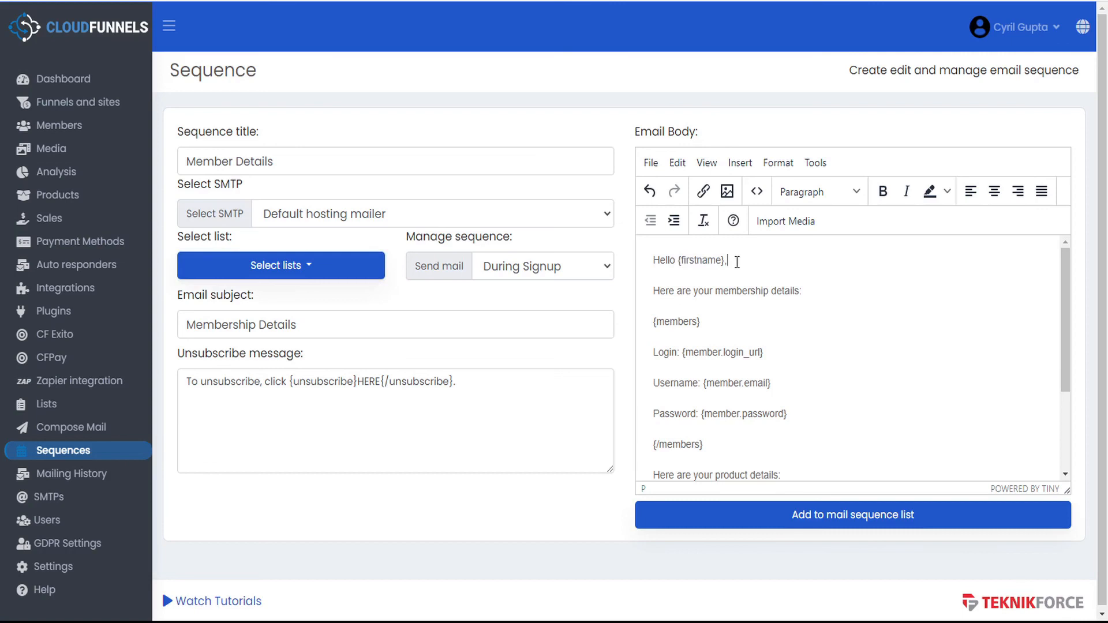
pyautogui.scroll(-2, 737, 262)
pyautogui.scroll(1, 736, 261)
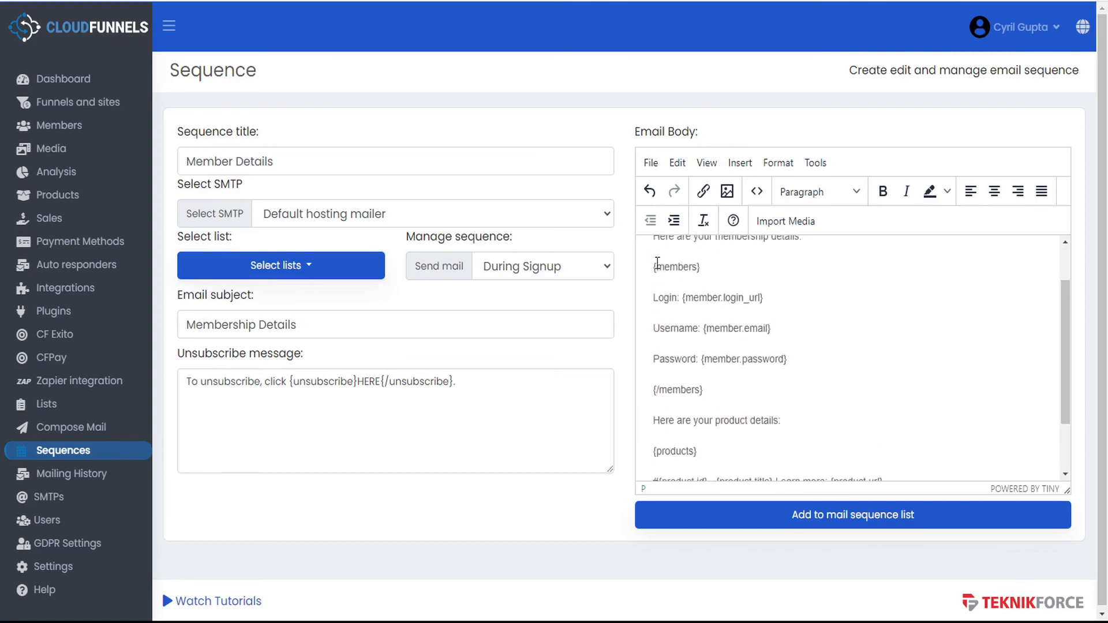
pyautogui.moveTo(650, 266); pyautogui.dragTo(725, 396)
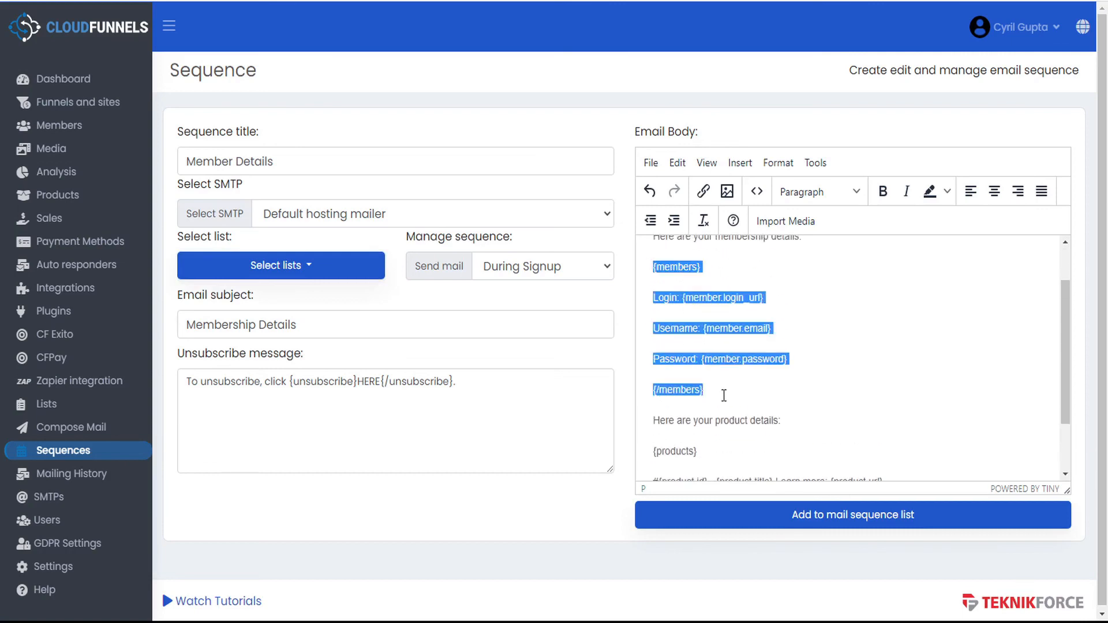
pyautogui.click(705, 265)
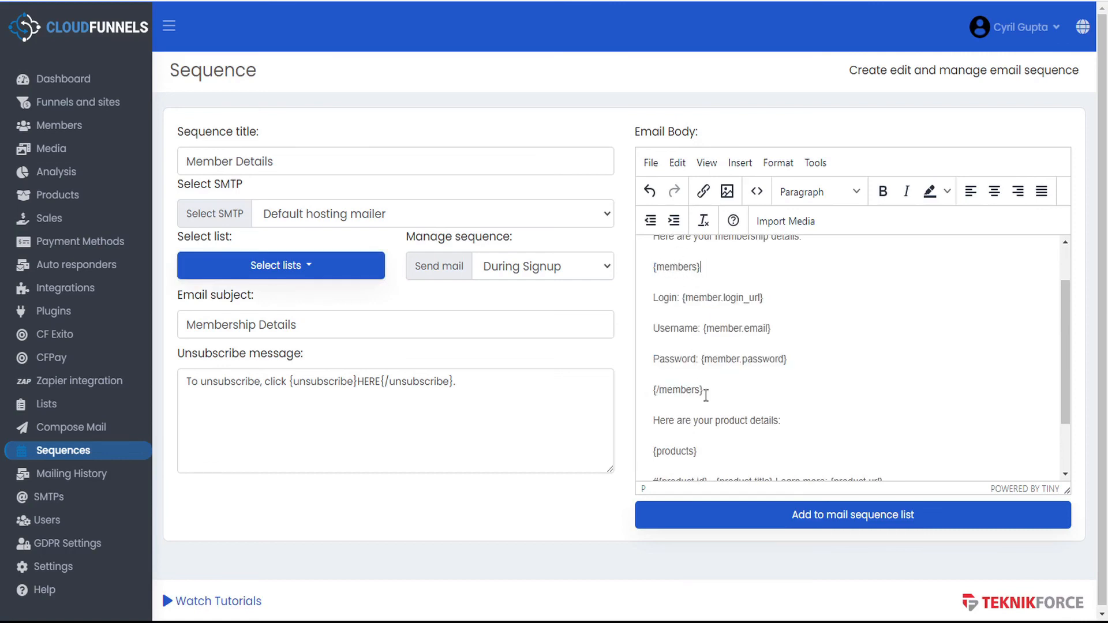
pyautogui.moveTo(705, 391); pyautogui.dragTo(648, 391)
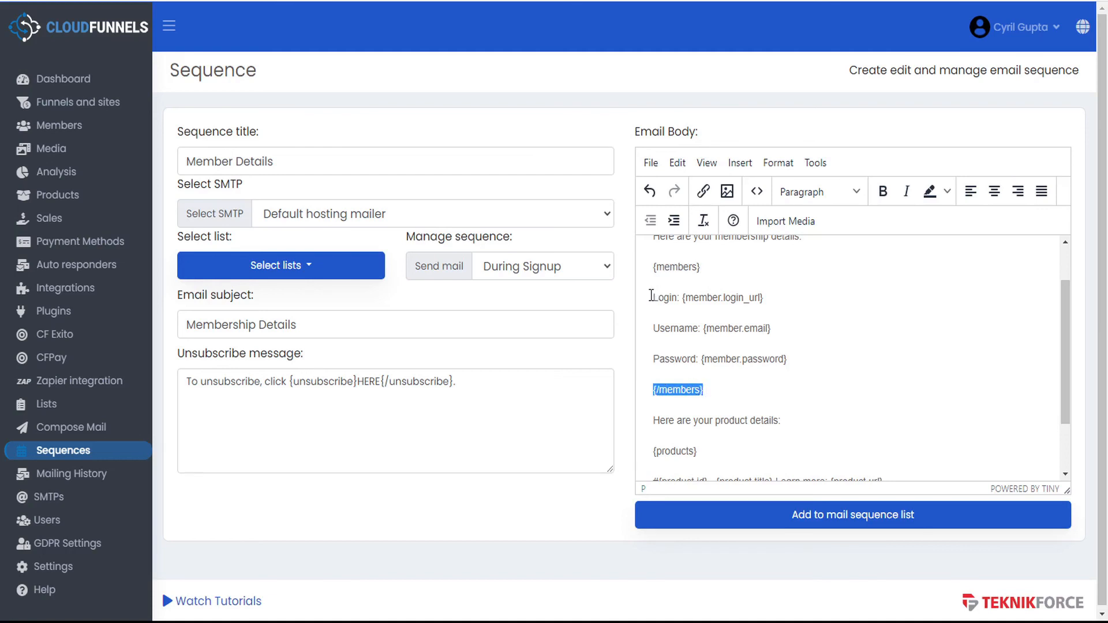
# - Inspect the Login, Username and Password lines with {member.login_url} and {member.password} placeholders
pyautogui.moveTo(651, 295); pyautogui.dragTo(809, 352)
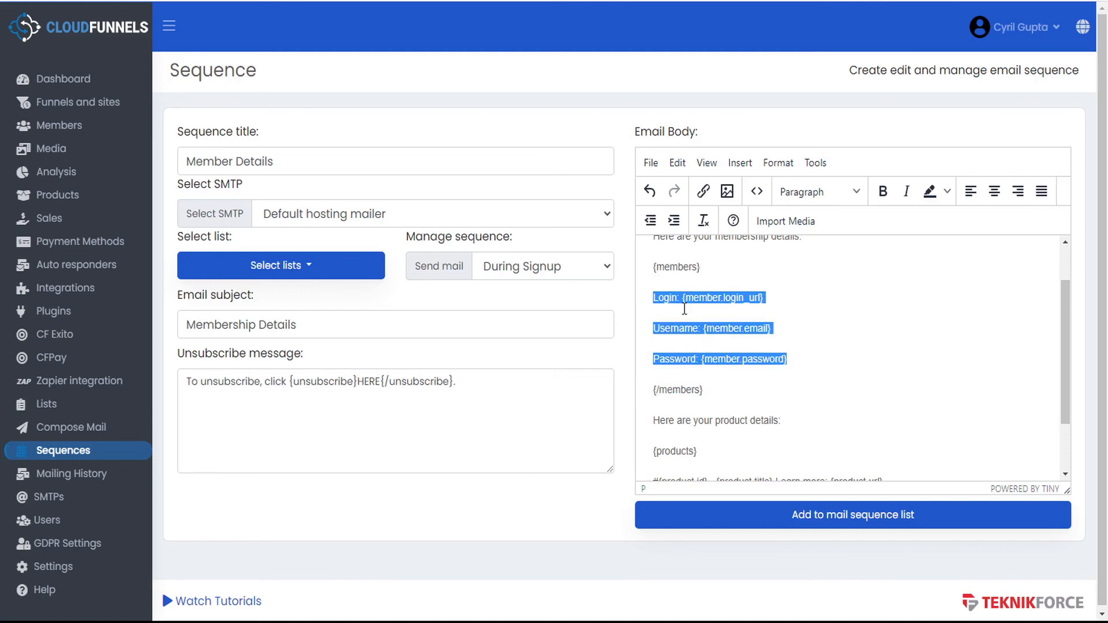
pyautogui.click(667, 297)
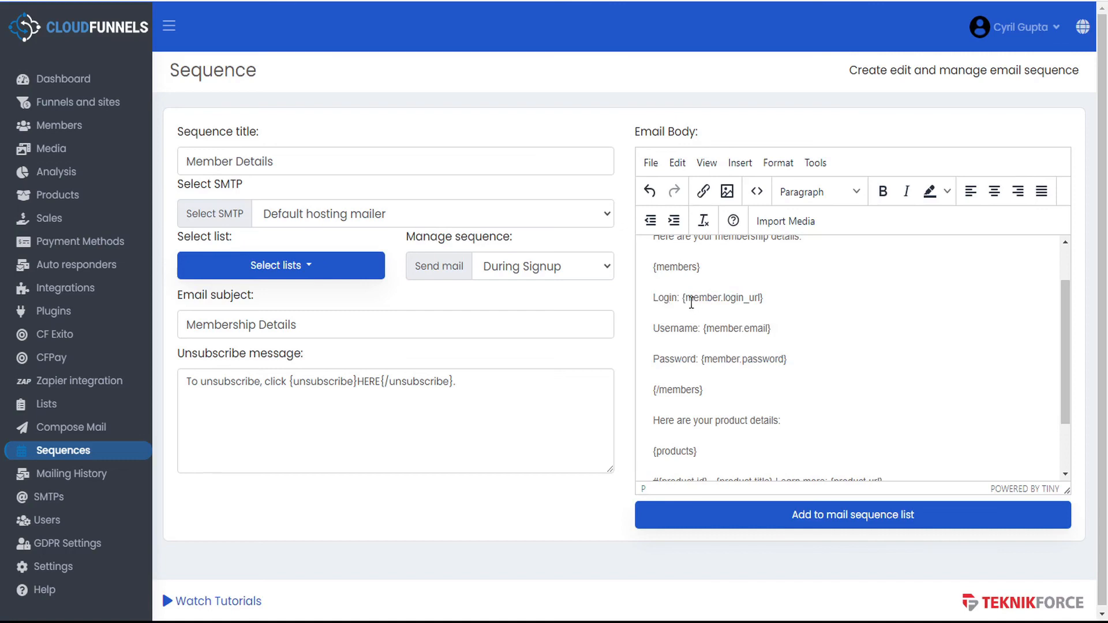
pyautogui.moveTo(684, 297); pyautogui.dragTo(780, 299)
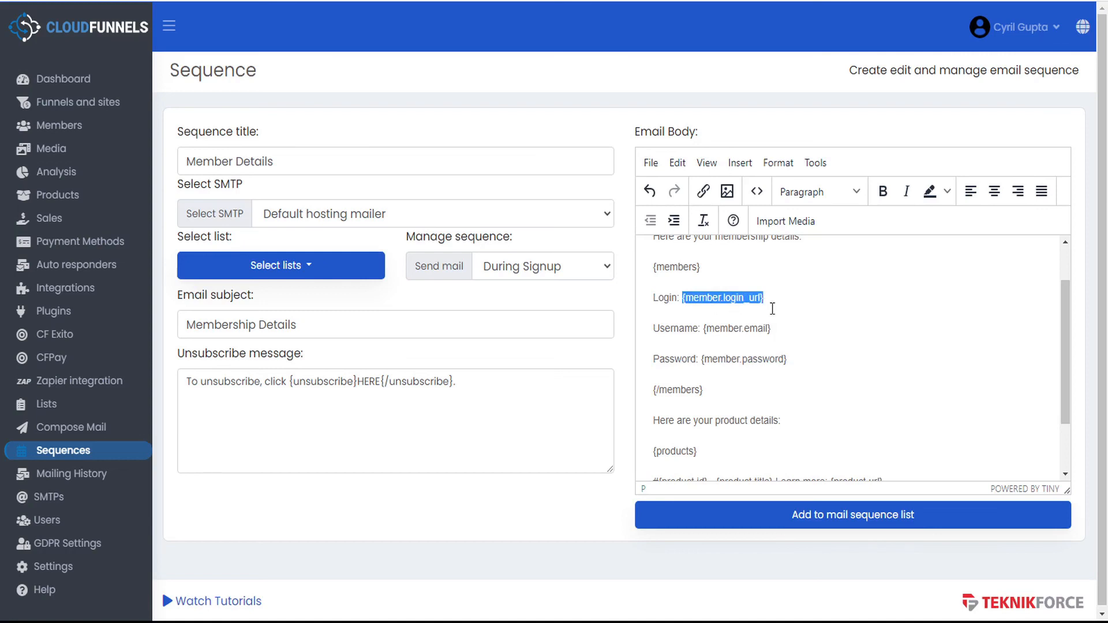
pyautogui.moveTo(684, 328); pyautogui.dragTo(703, 365)
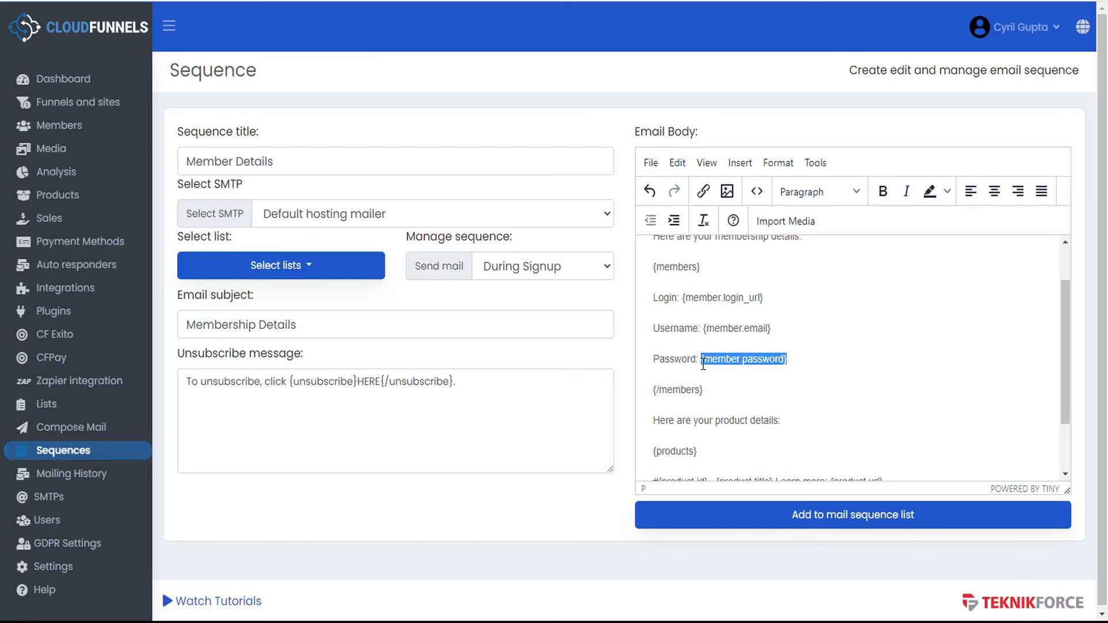
pyautogui.rightClick(55, 586)
pyautogui.click(165, 469)
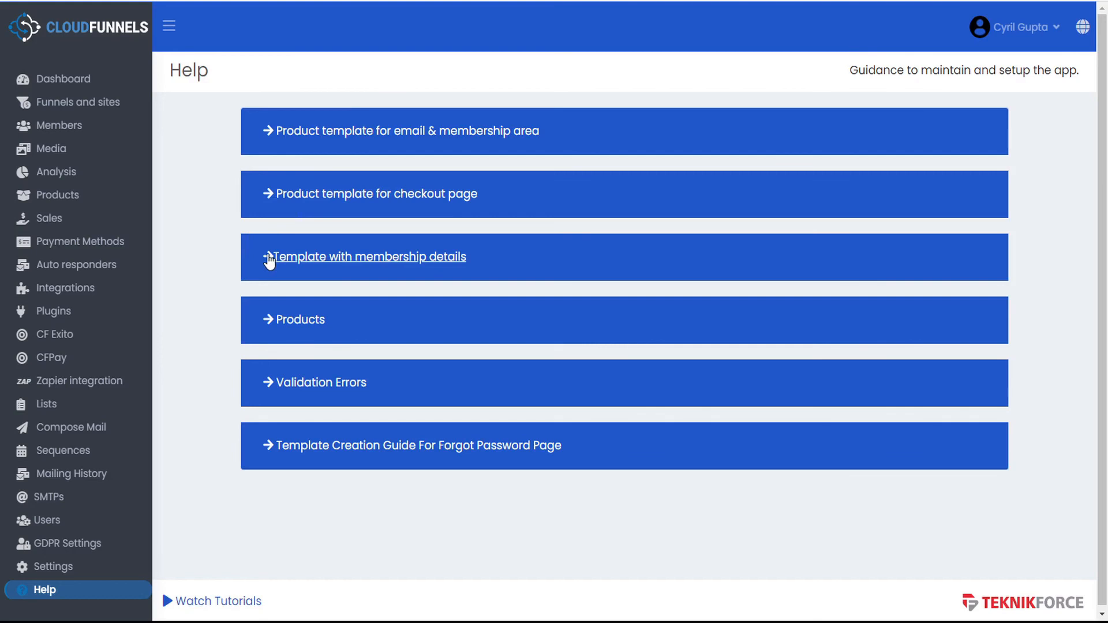
pyautogui.click(270, 260)
pyautogui.scroll(-4, 253, 365)
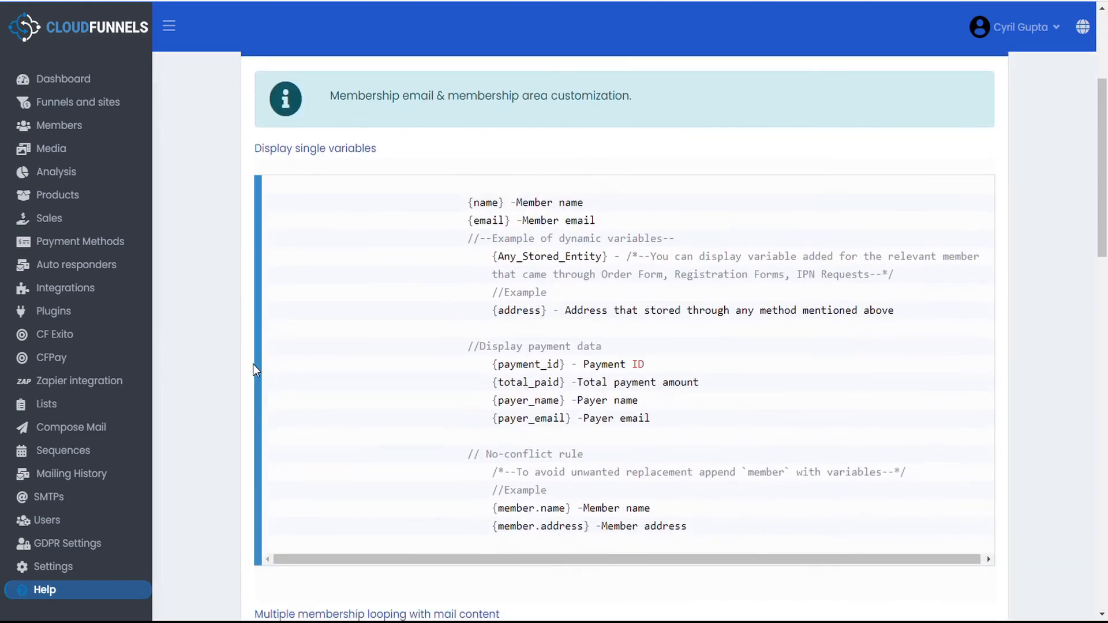
pyautogui.scroll(-5, 378, 363)
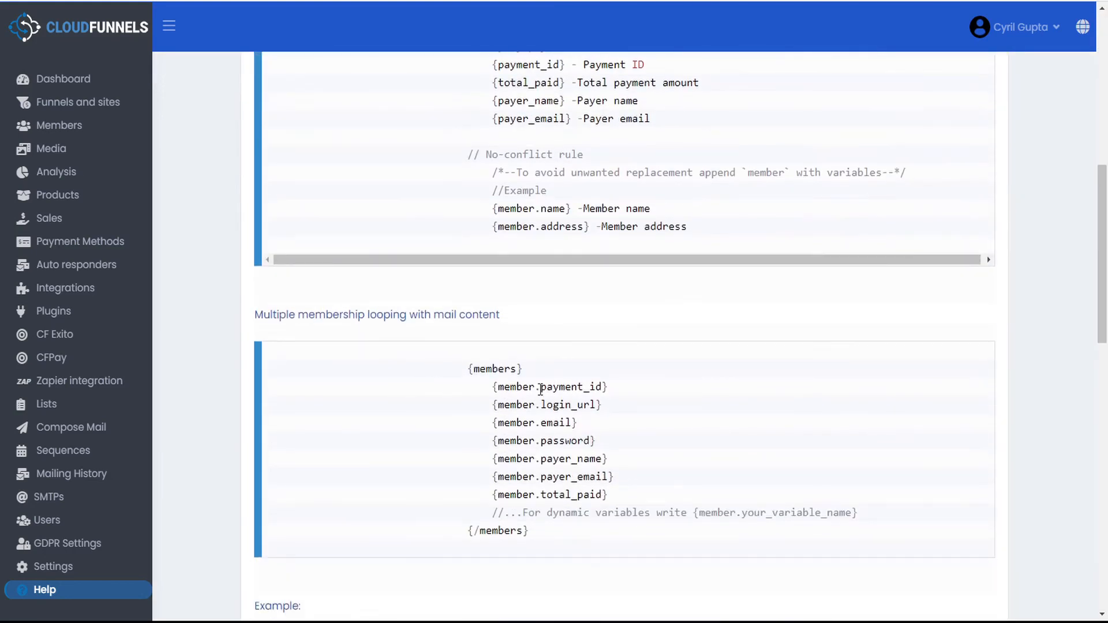
pyautogui.scroll(3, 547, 508)
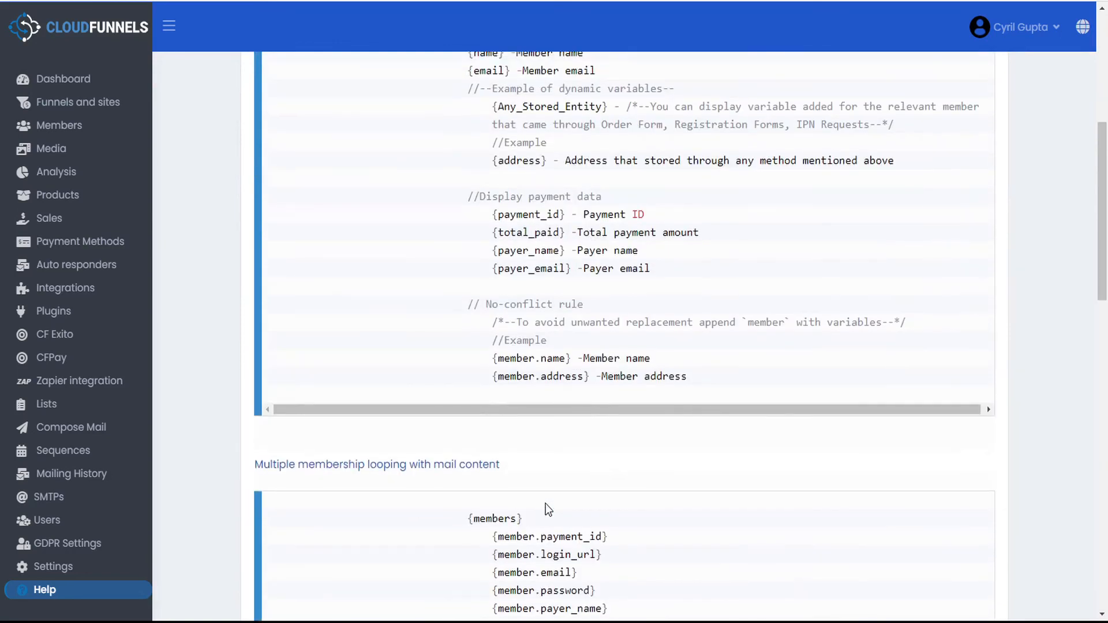
pyautogui.scroll(-3, 547, 508)
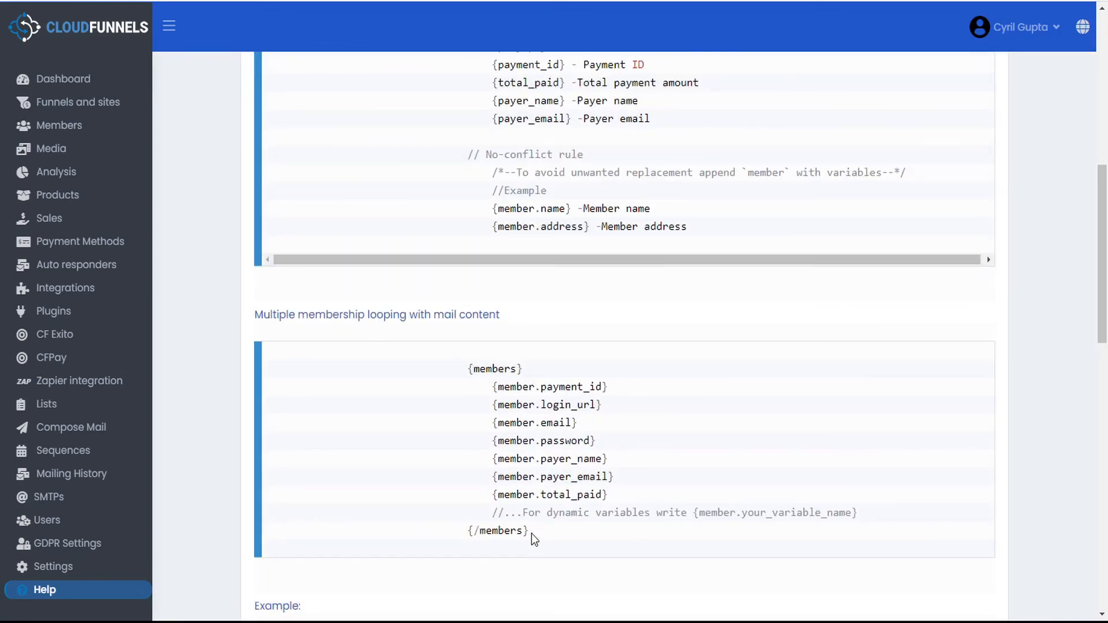
pyautogui.scroll(-4, 532, 533)
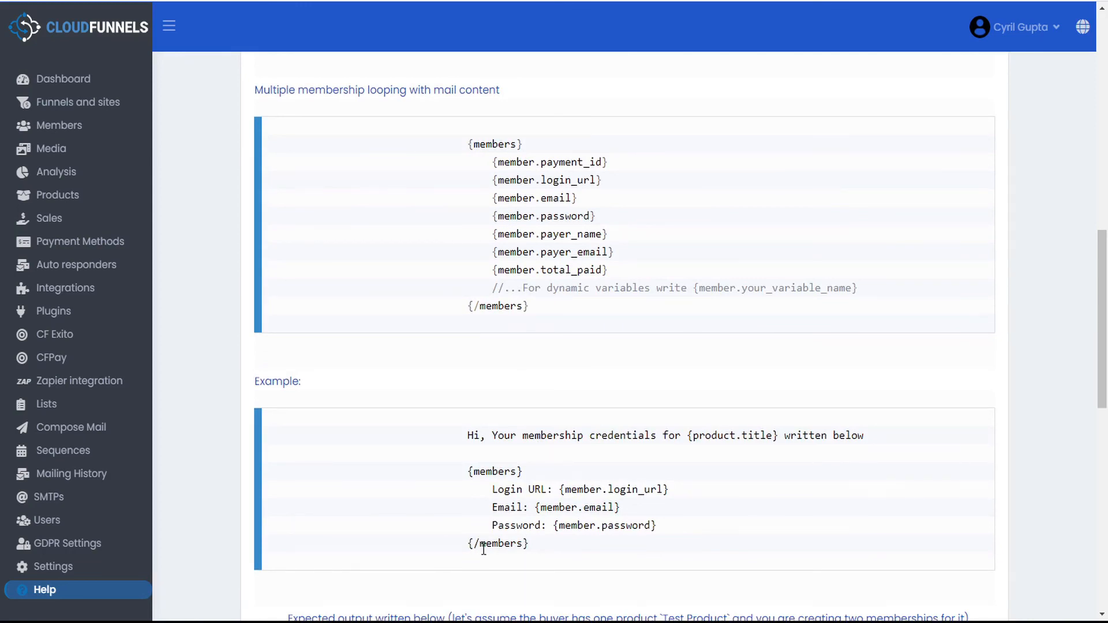
pyautogui.scroll(-1, 549, 546)
pyautogui.scroll(-2, 549, 540)
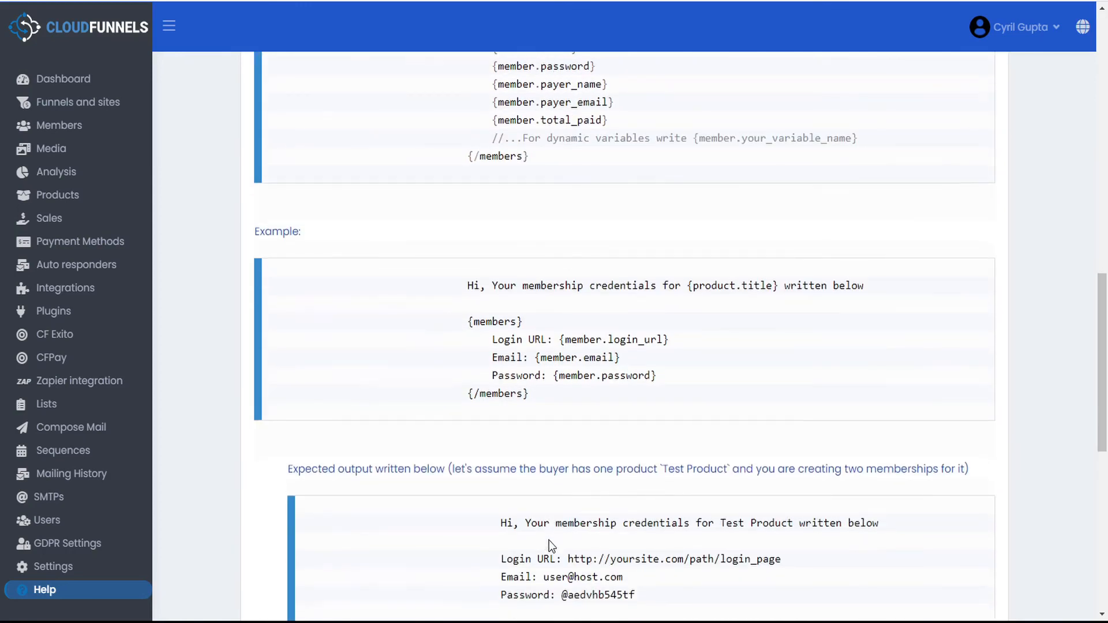
pyautogui.scroll(-3, 549, 540)
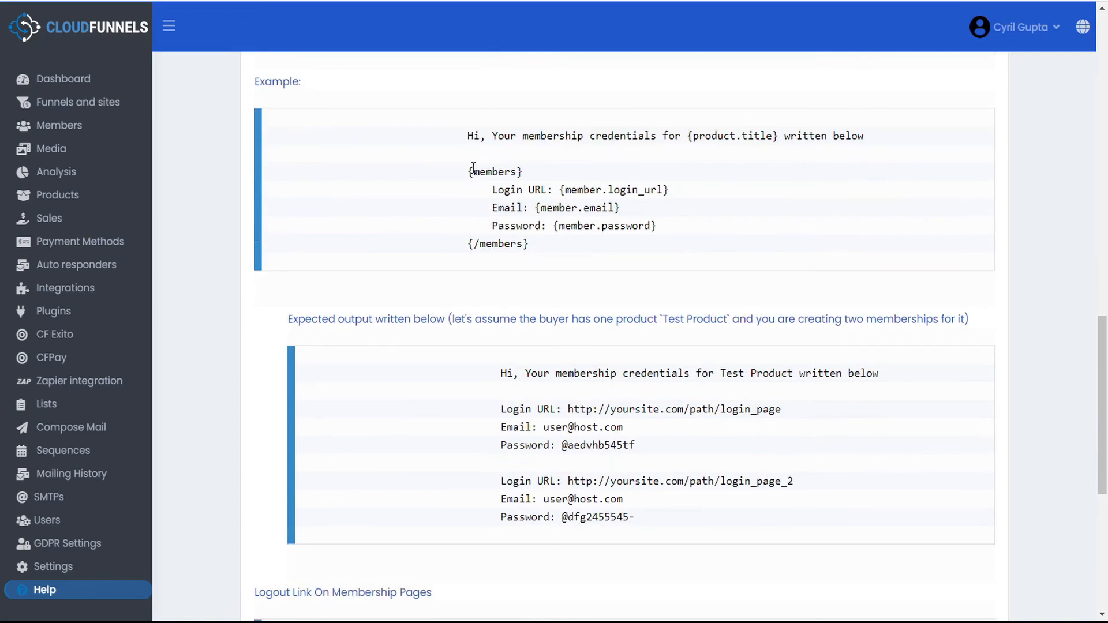
pyautogui.moveTo(521, 171); pyautogui.dragTo(467, 172)
pyautogui.moveTo(529, 243); pyautogui.dragTo(456, 243)
pyautogui.moveTo(491, 189); pyautogui.dragTo(687, 226)
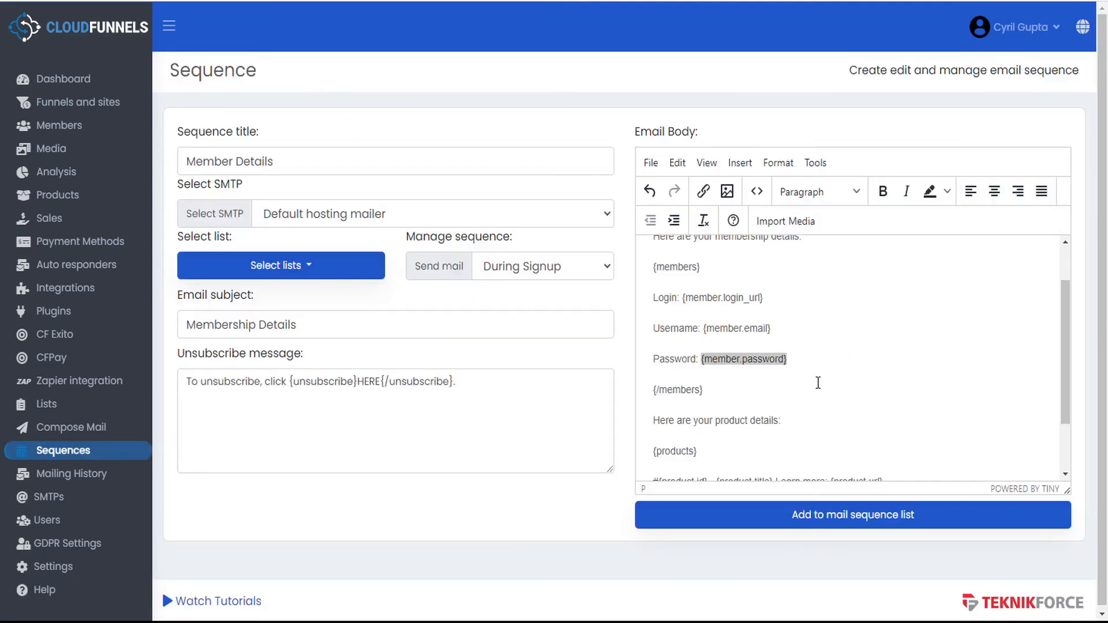
# - Review the {products}…{/products} block's product id and title line, then save the Member Details sequence
pyautogui.click(799, 329)
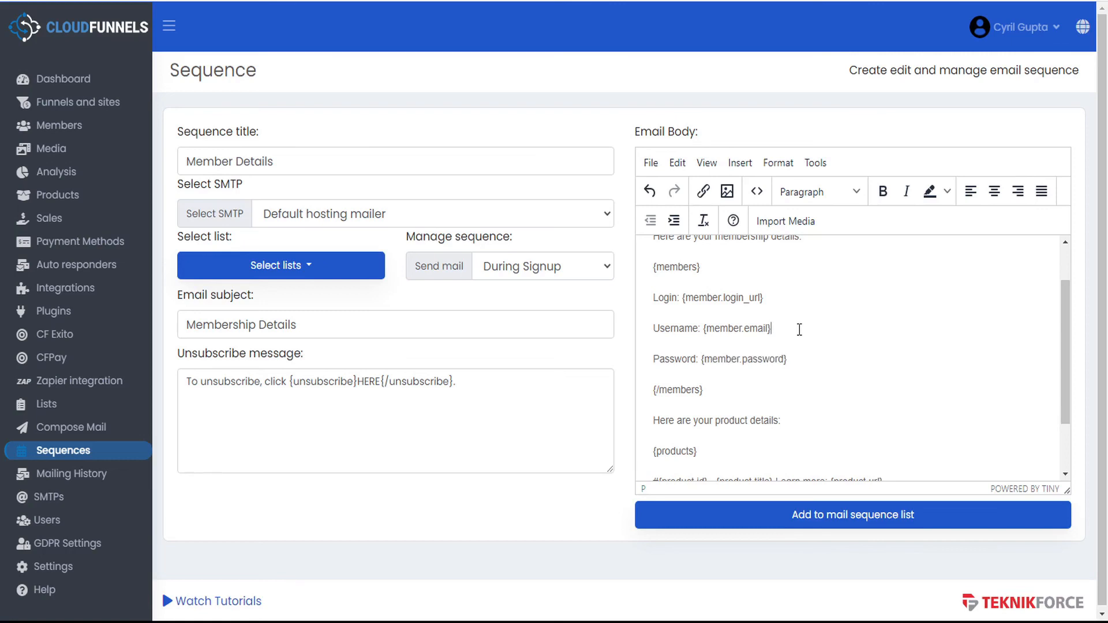
pyautogui.scroll(-1, 800, 330)
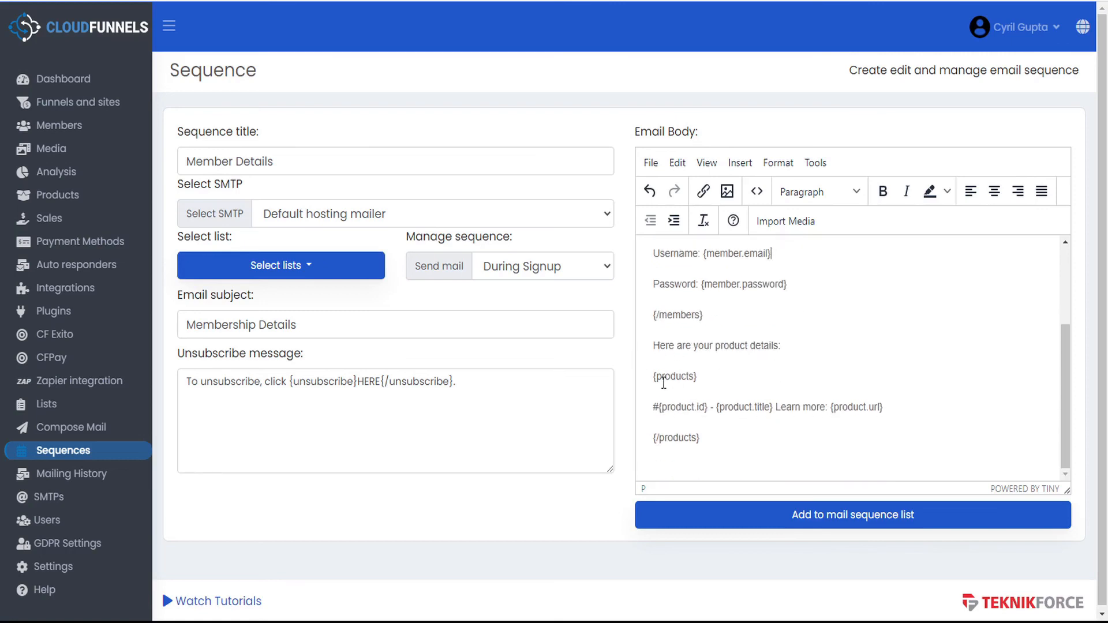
pyautogui.moveTo(648, 376); pyautogui.dragTo(699, 376)
pyautogui.click(719, 444)
pyautogui.moveTo(709, 438); pyautogui.dragTo(617, 444)
pyautogui.moveTo(651, 407); pyautogui.dragTo(898, 408)
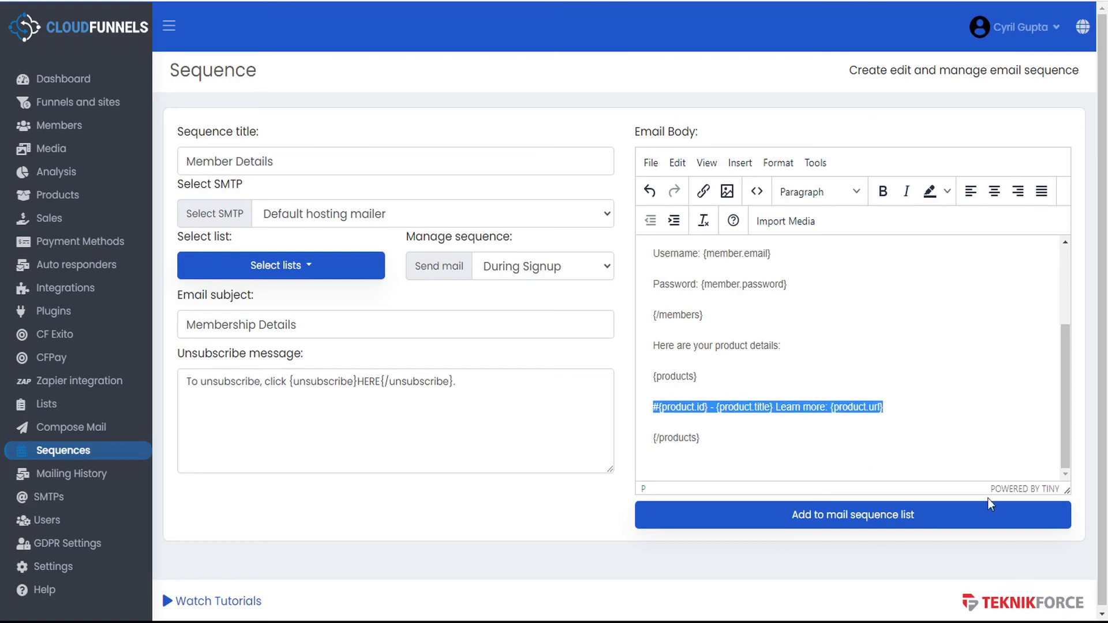
pyautogui.click(849, 522)
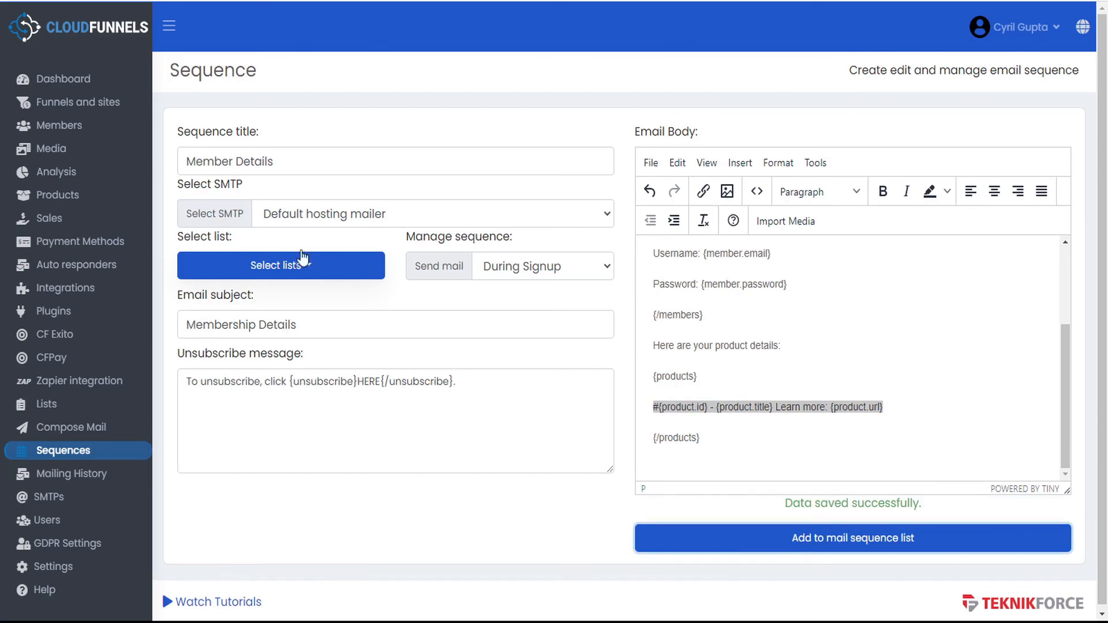
pyautogui.click(77, 105)
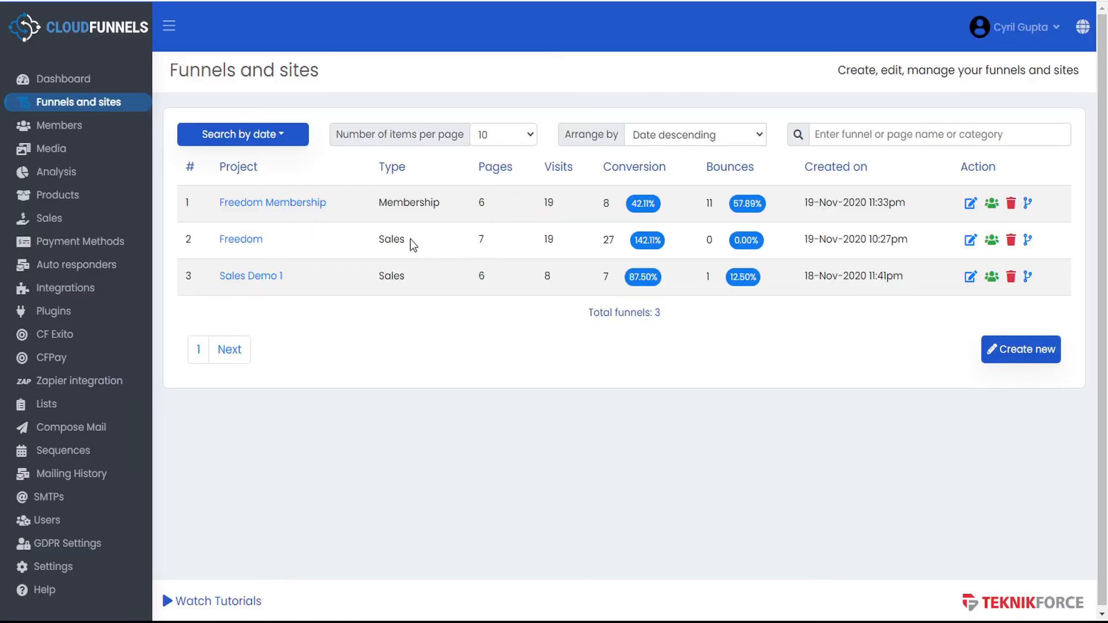
# - Open a live preview of the Freedom funnel's sales page and scroll to the order form
pyautogui.click(970, 241)
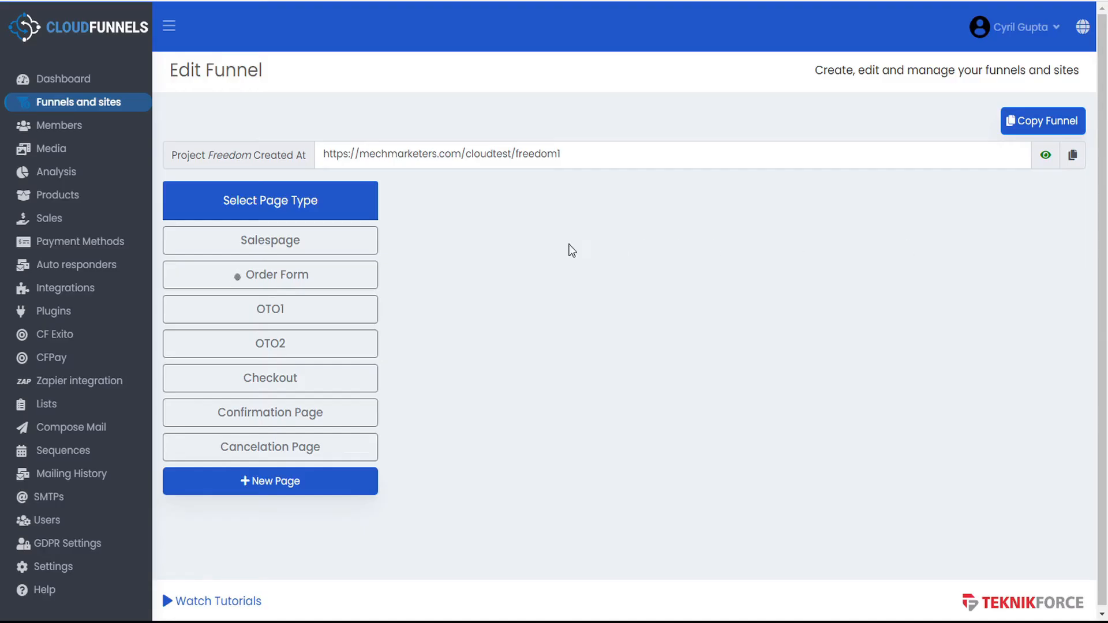
pyautogui.click(1047, 160)
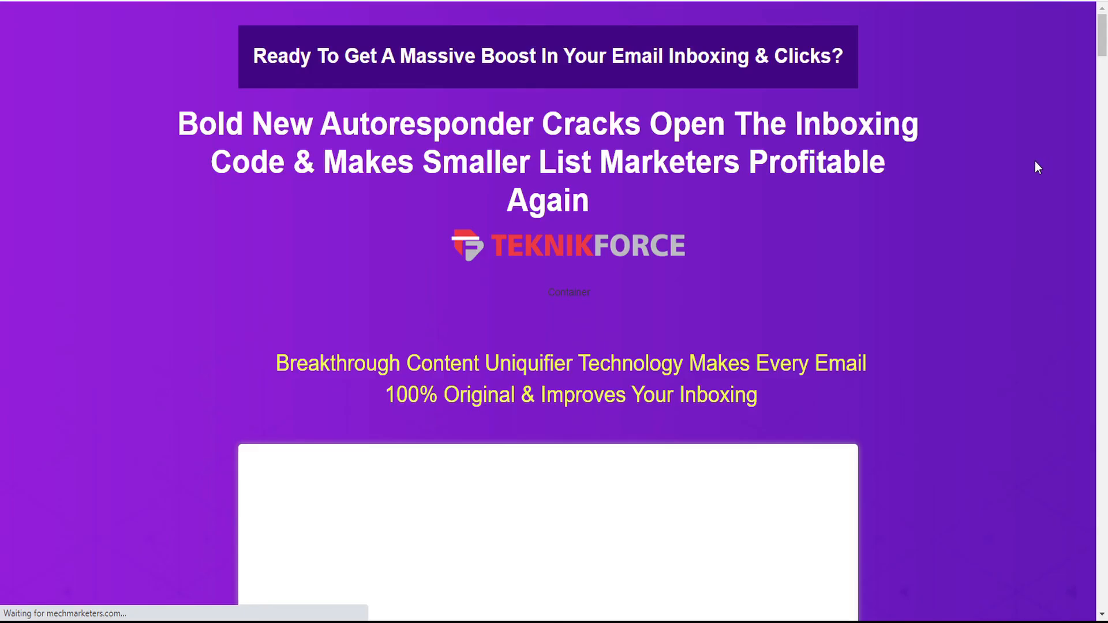
pyautogui.scroll(-6, 920, 204)
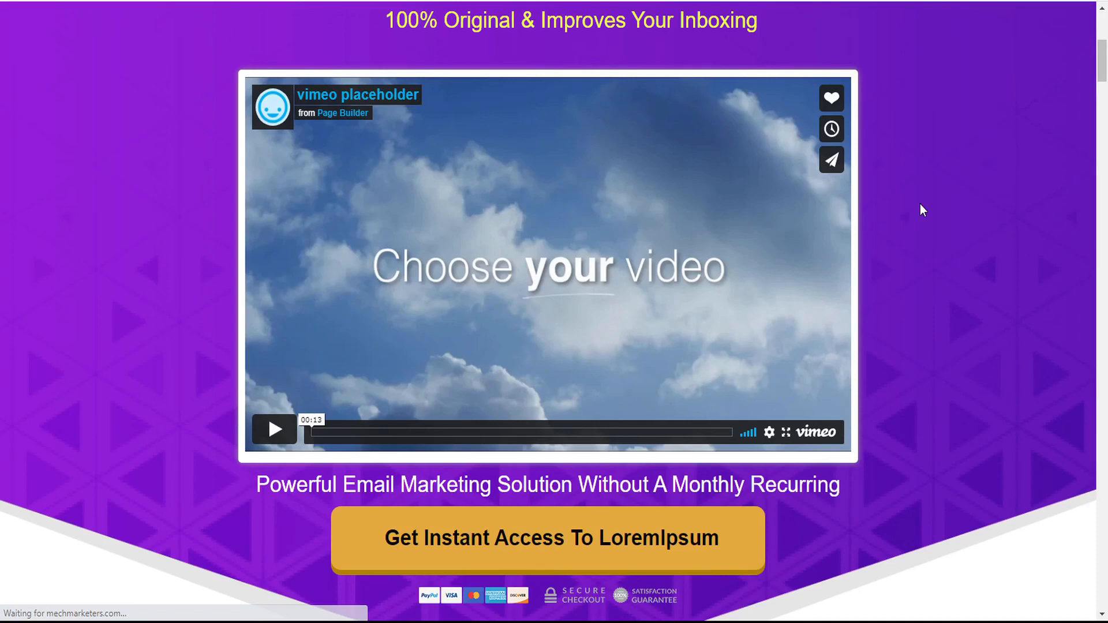
pyautogui.scroll(-9, 524, 396)
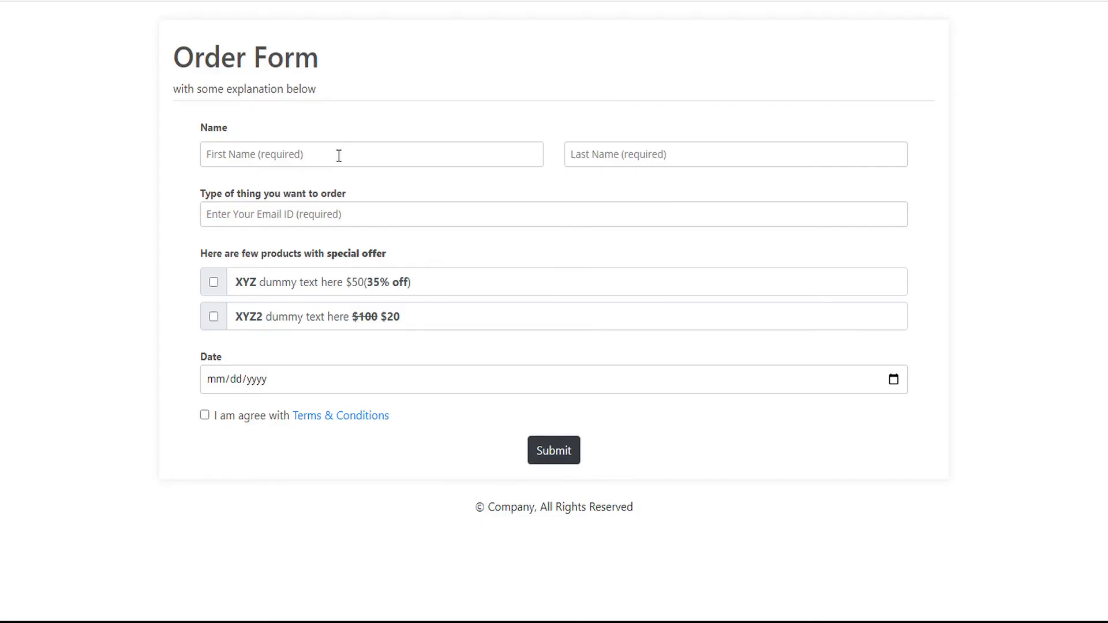
# - Fill in a test buyer's first name, last name and e-mail, accept the terms, and submit
pyautogui.click(339, 156)
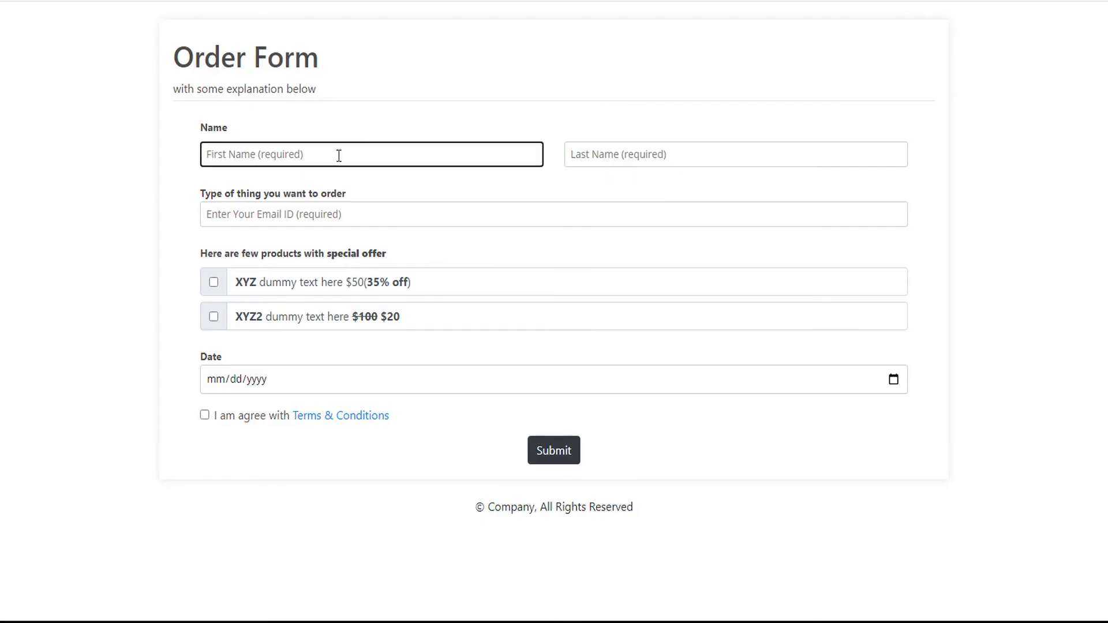
pyautogui.write('Joe')
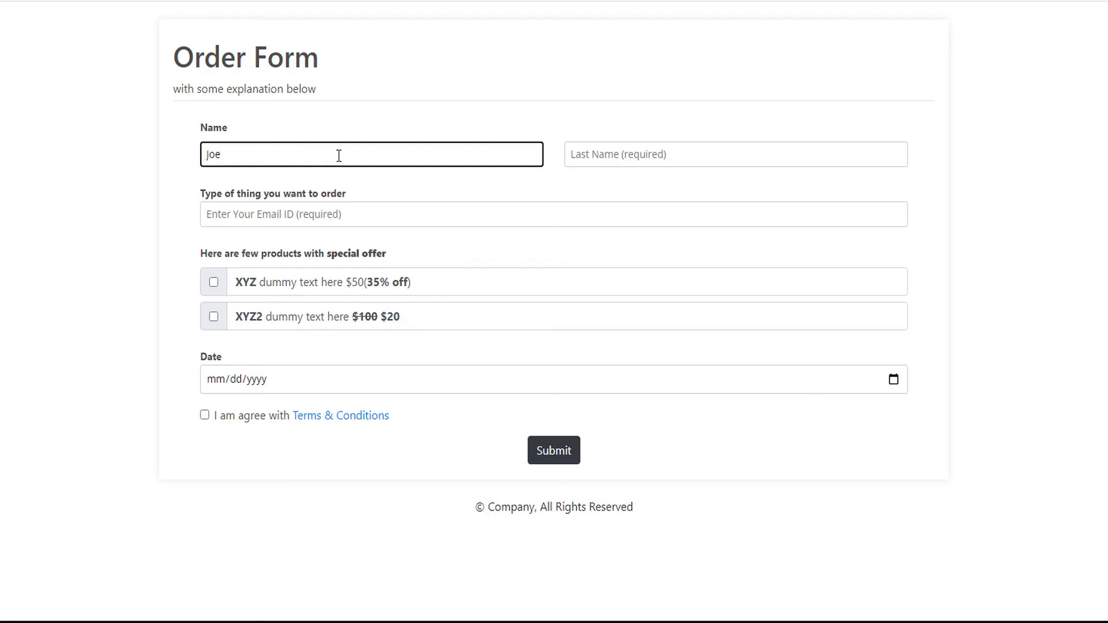
pyautogui.press('Tab')
pyautogui.write('Ha')
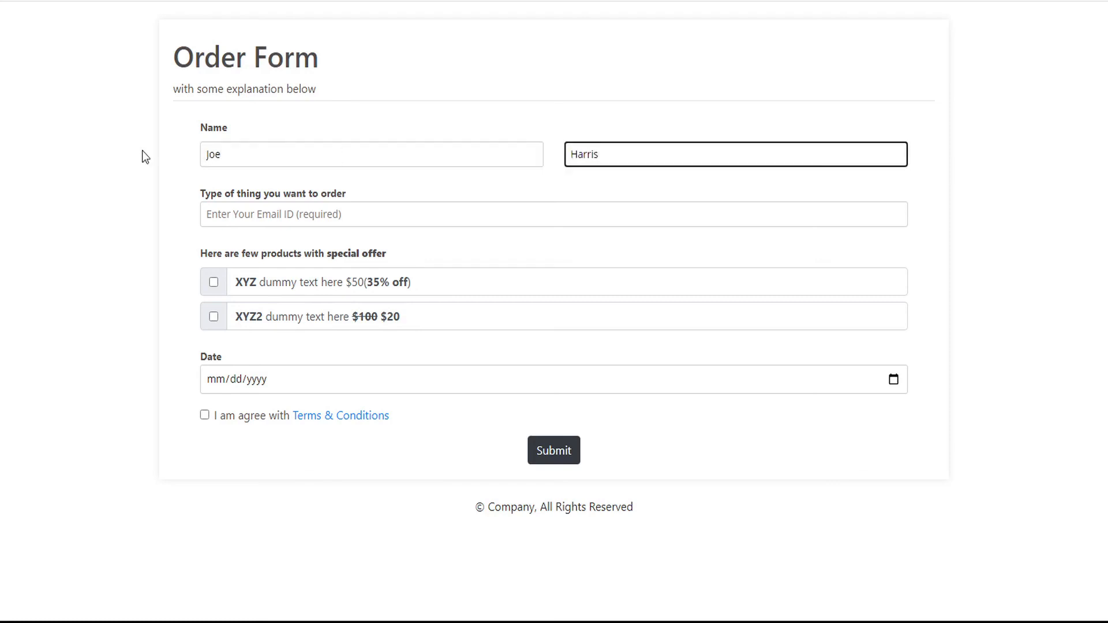
pyautogui.click(232, 217)
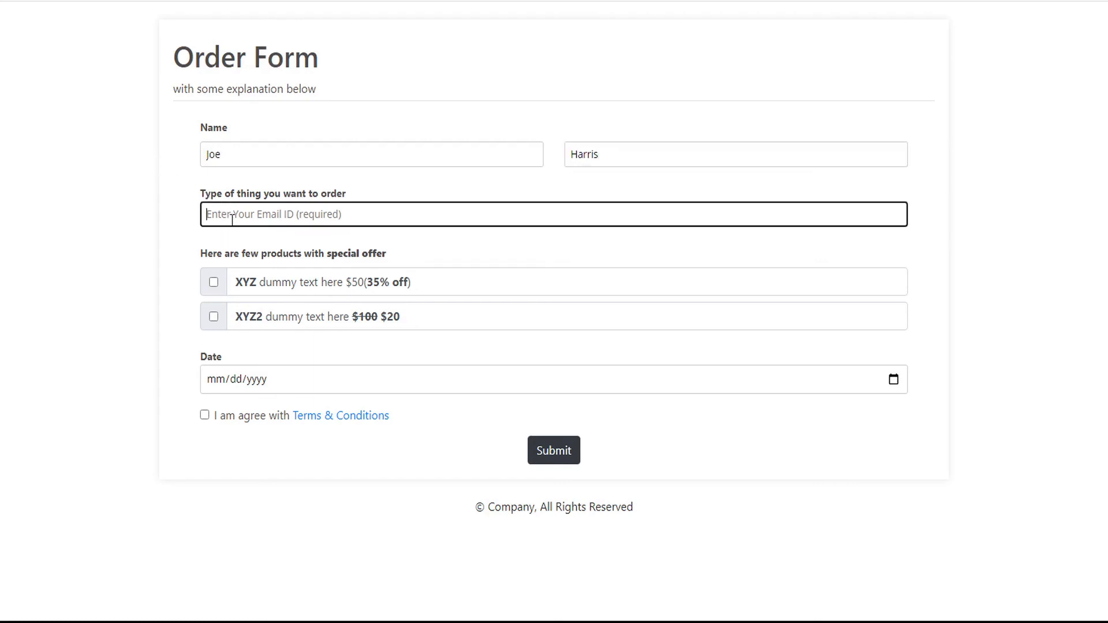
pyautogui.hotkey('ctrl', 'v')
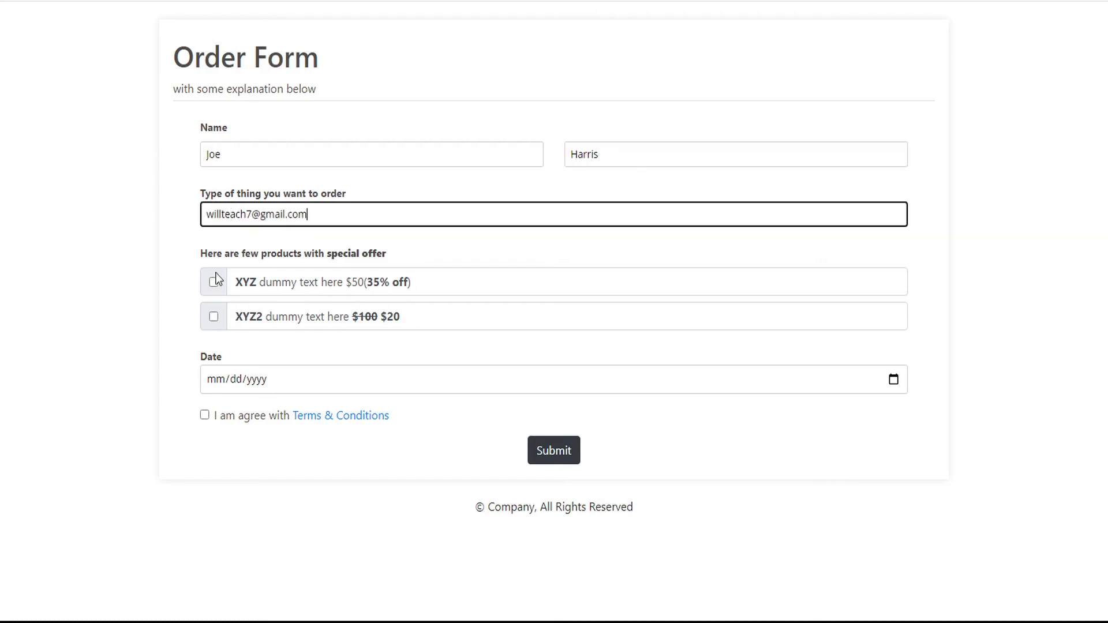
pyautogui.click(205, 417)
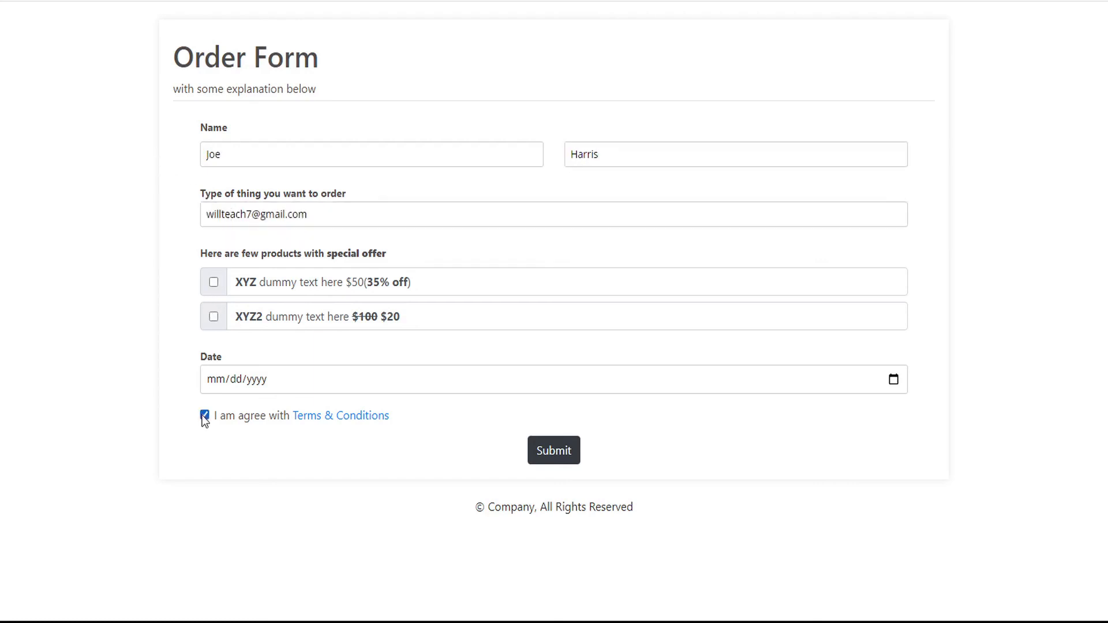
pyautogui.click(553, 459)
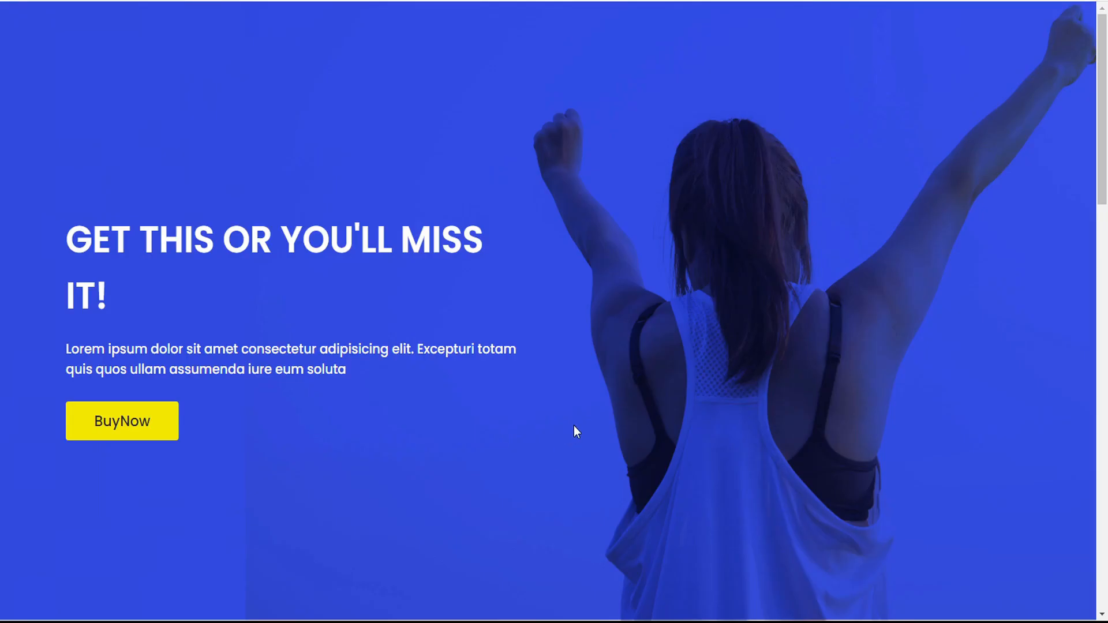
# - Accept both one-time offers and proceed from the order summary to payment
pyautogui.click(146, 422)
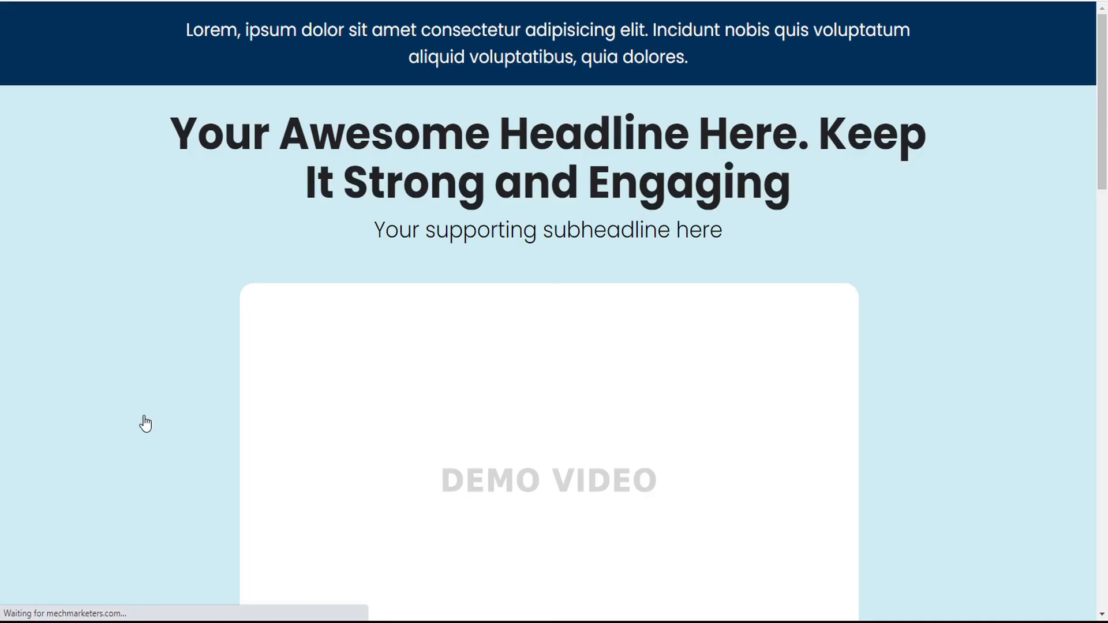
pyautogui.scroll(-5, 306, 380)
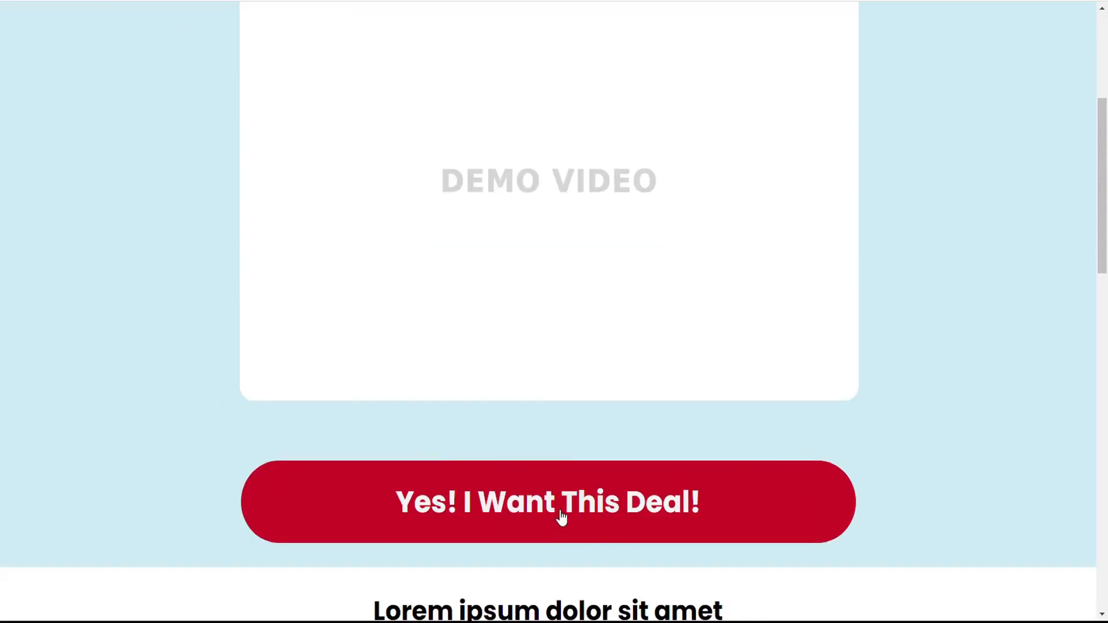
pyautogui.click(561, 517)
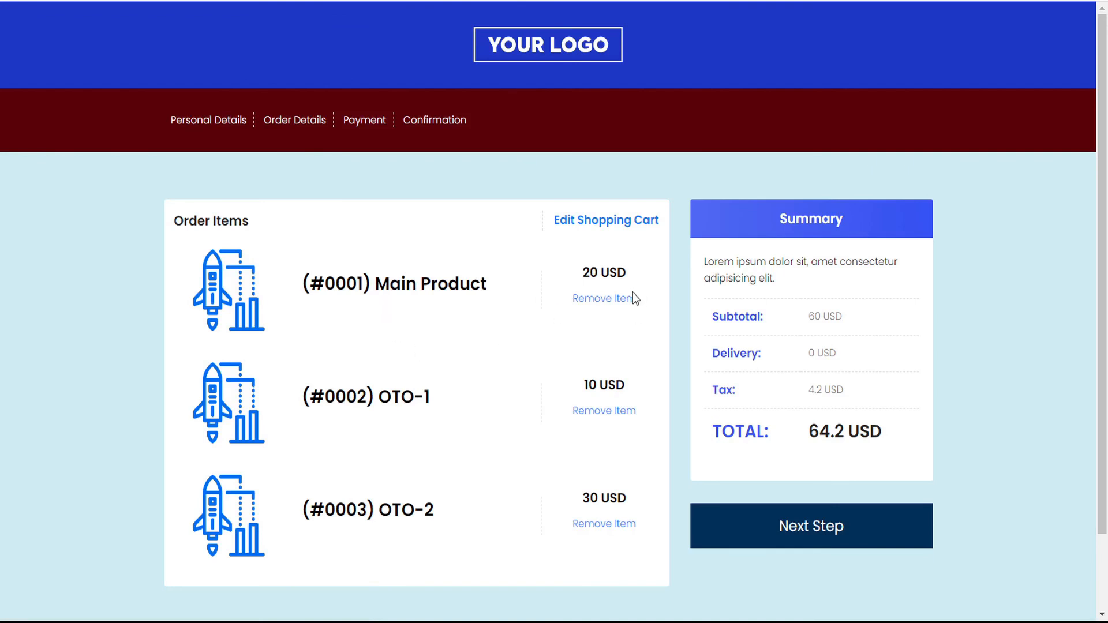
pyautogui.click(816, 531)
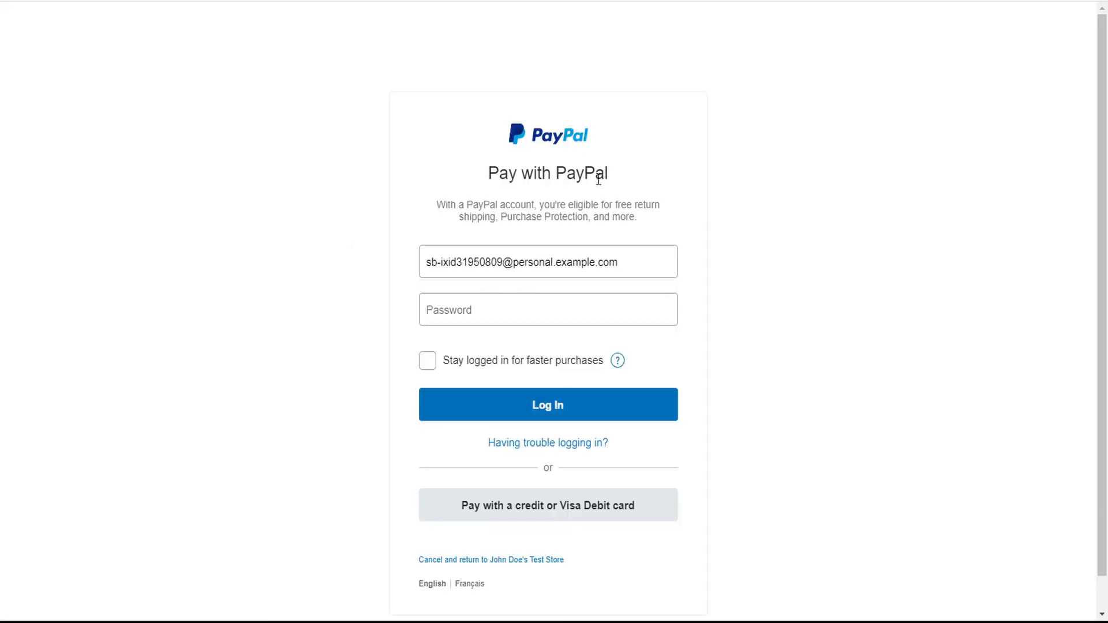
# - Log in to the PayPal sandbox, review the itemised 64.20 USD cart, and confirm payment
pyautogui.click(475, 313)
pyautogui.write('••••••••')
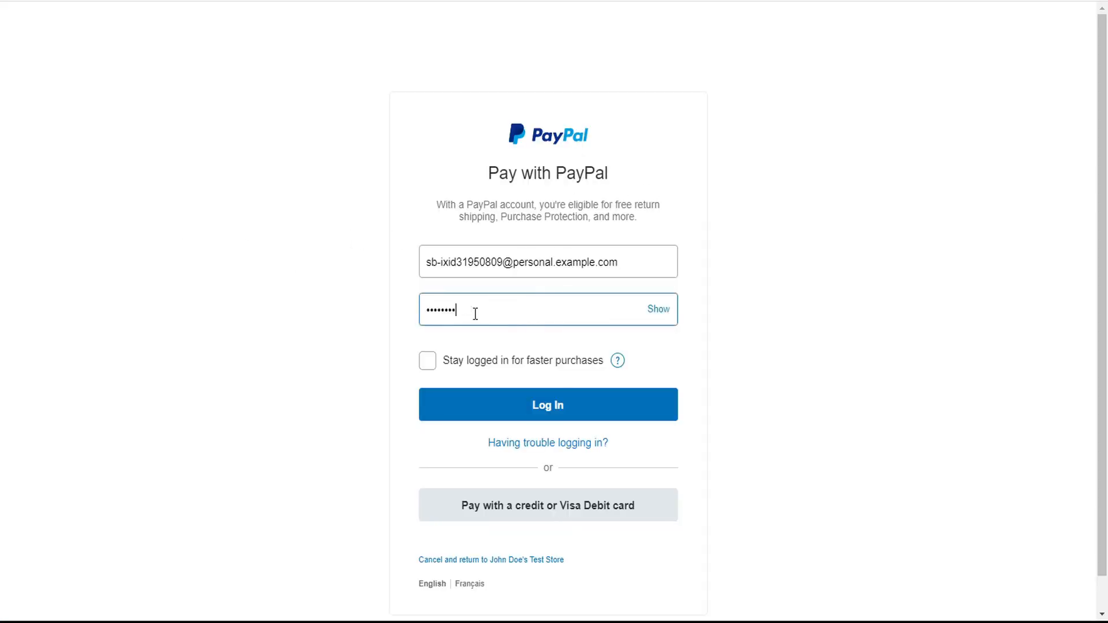
pyautogui.click(552, 404)
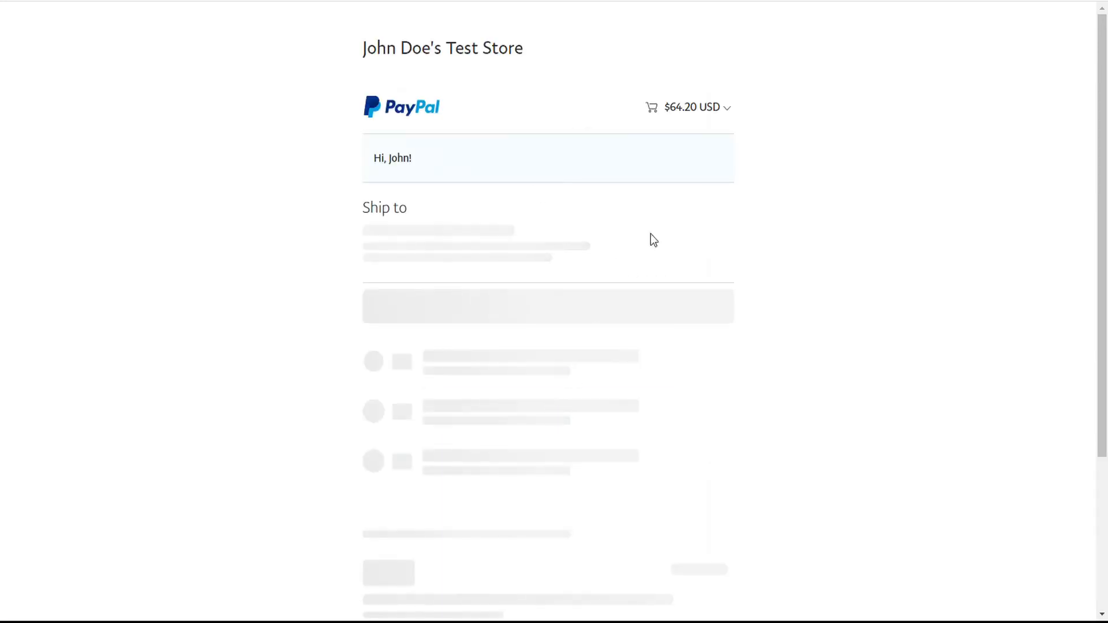
pyautogui.click(728, 107)
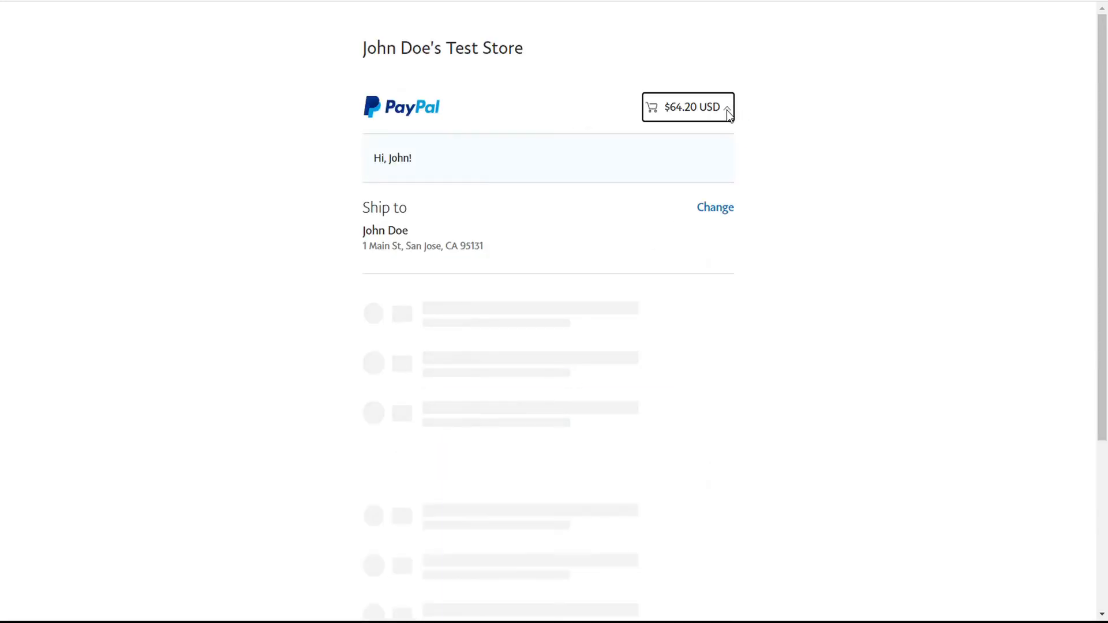
pyautogui.click(728, 110)
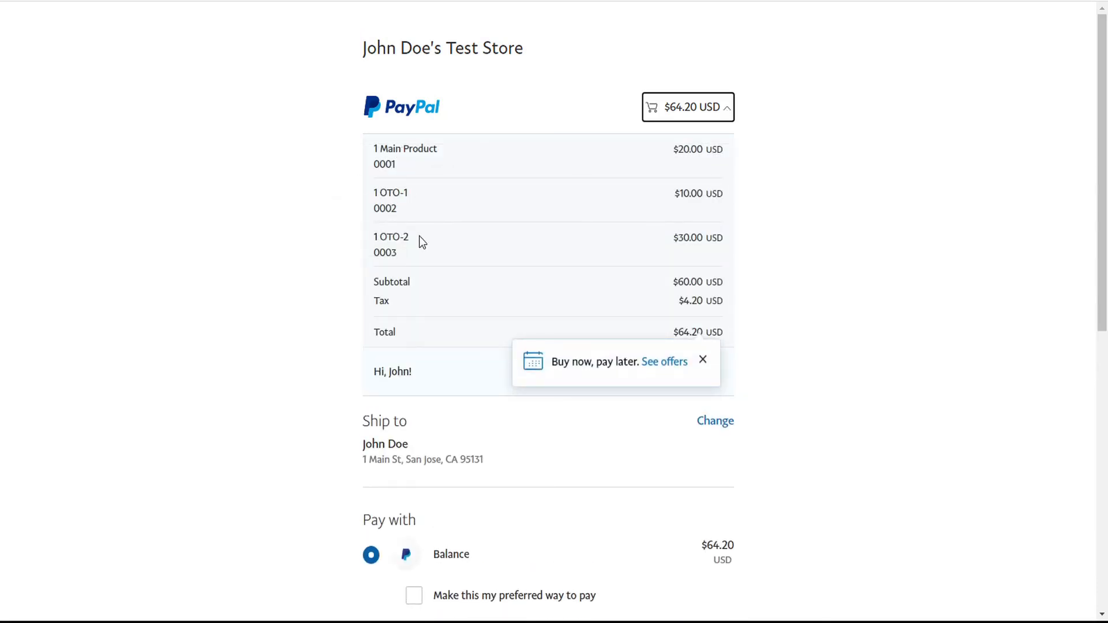
pyautogui.scroll(-9, 437, 250)
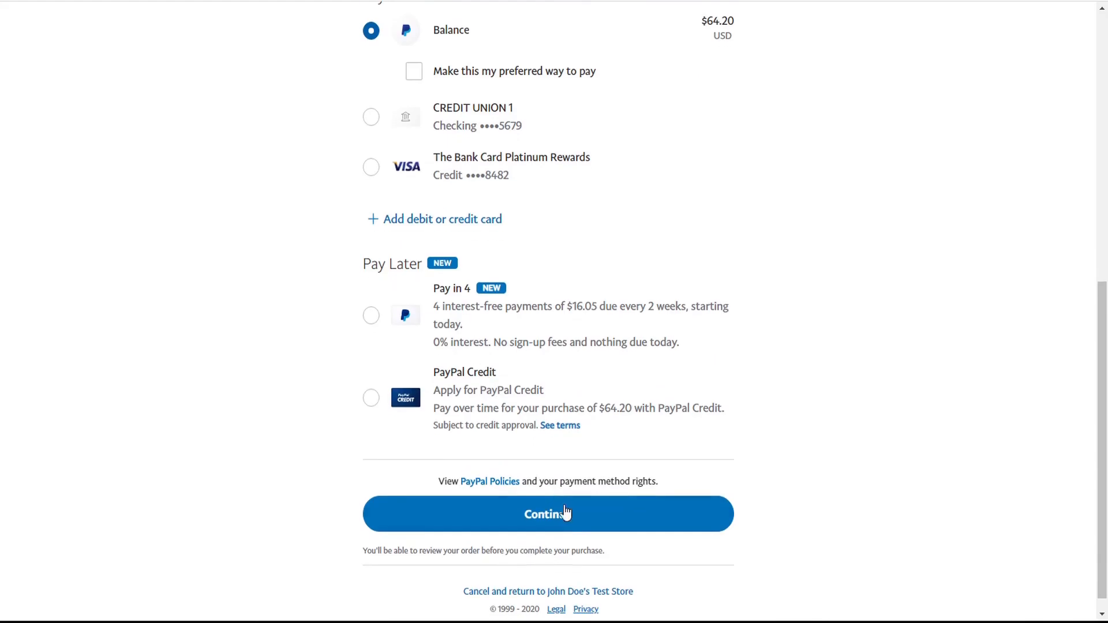
pyautogui.click(567, 517)
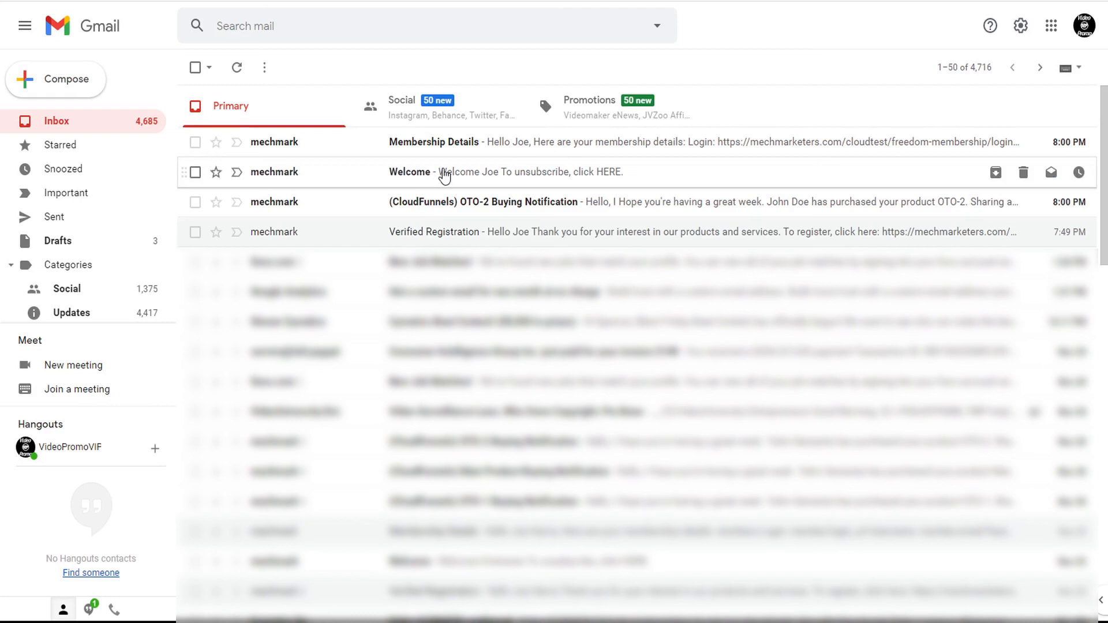
# - Glance at the Welcome email, then open Membership Details and check its login, username and password lines
pyautogui.click(443, 176)
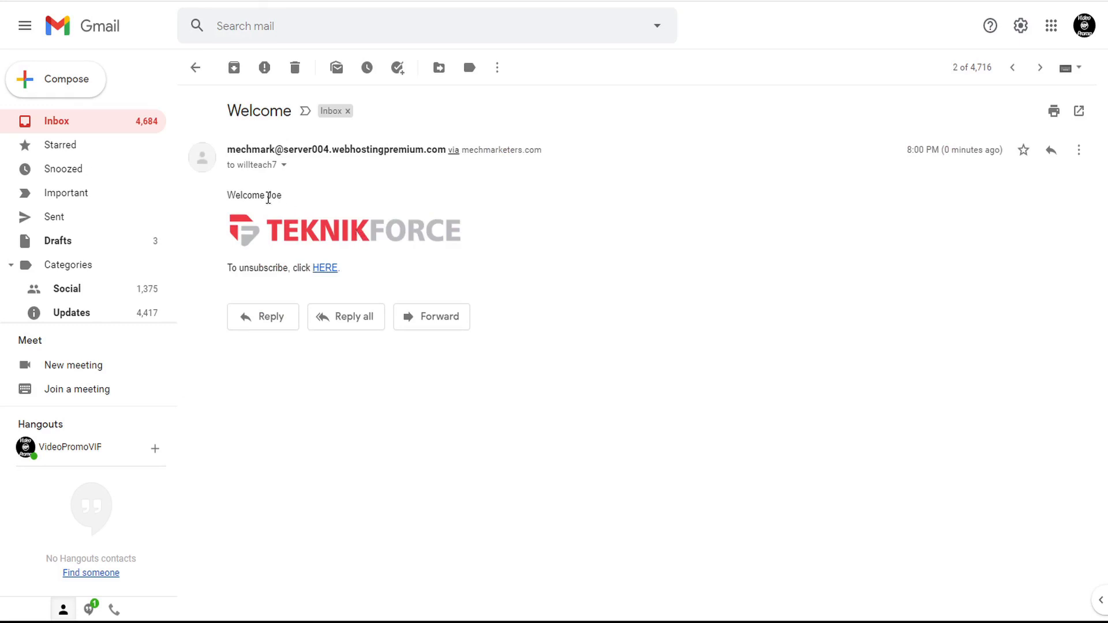
pyautogui.click(195, 69)
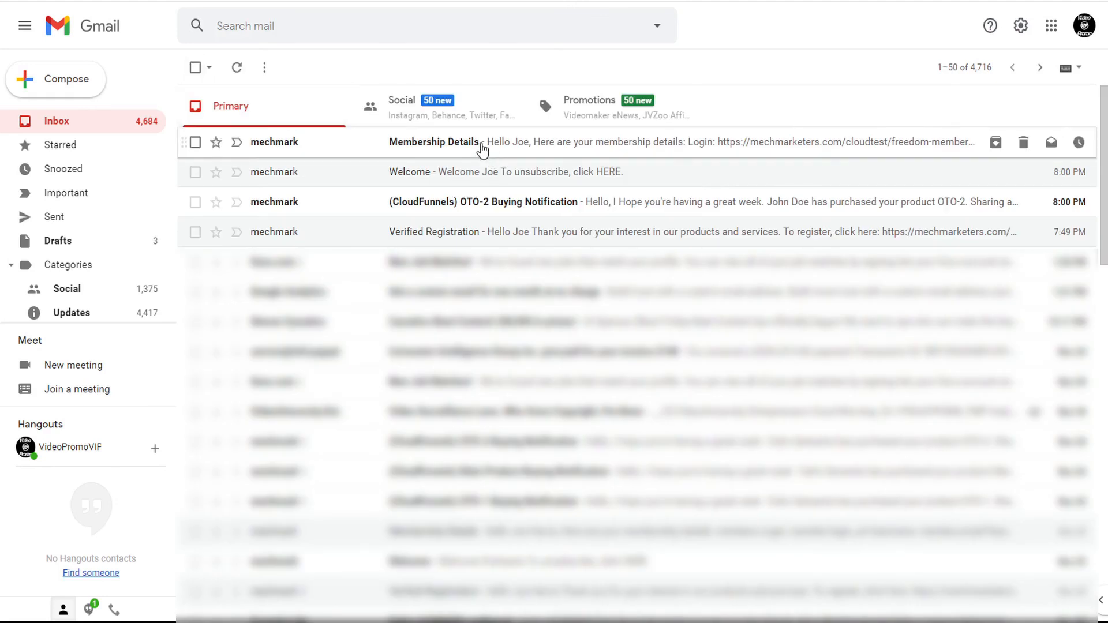
pyautogui.click(479, 144)
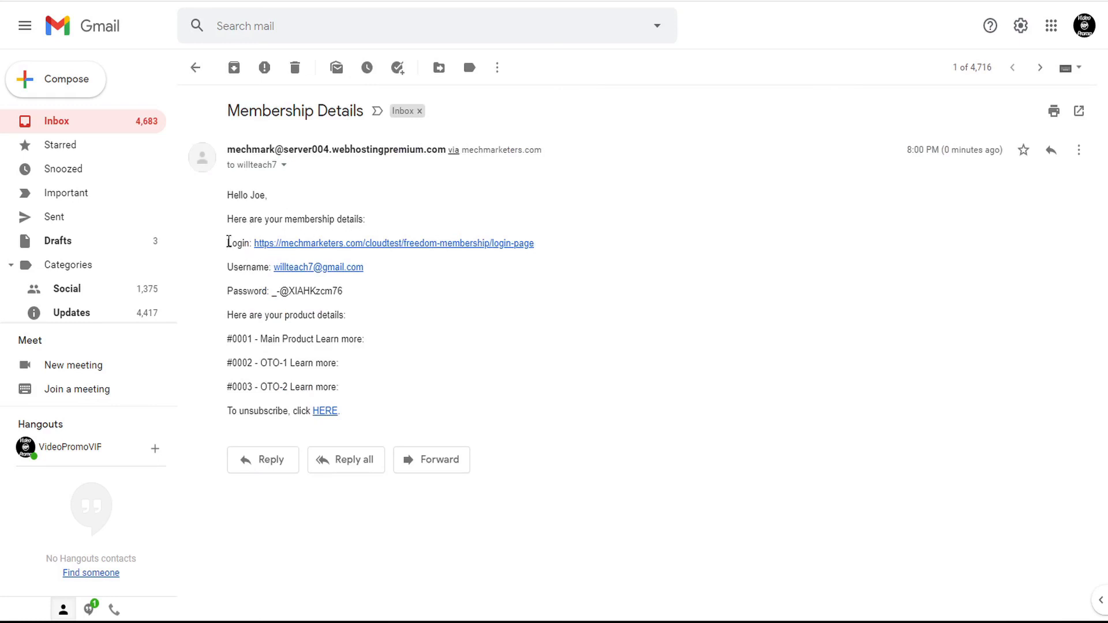
pyautogui.moveTo(227, 243); pyautogui.dragTo(378, 282)
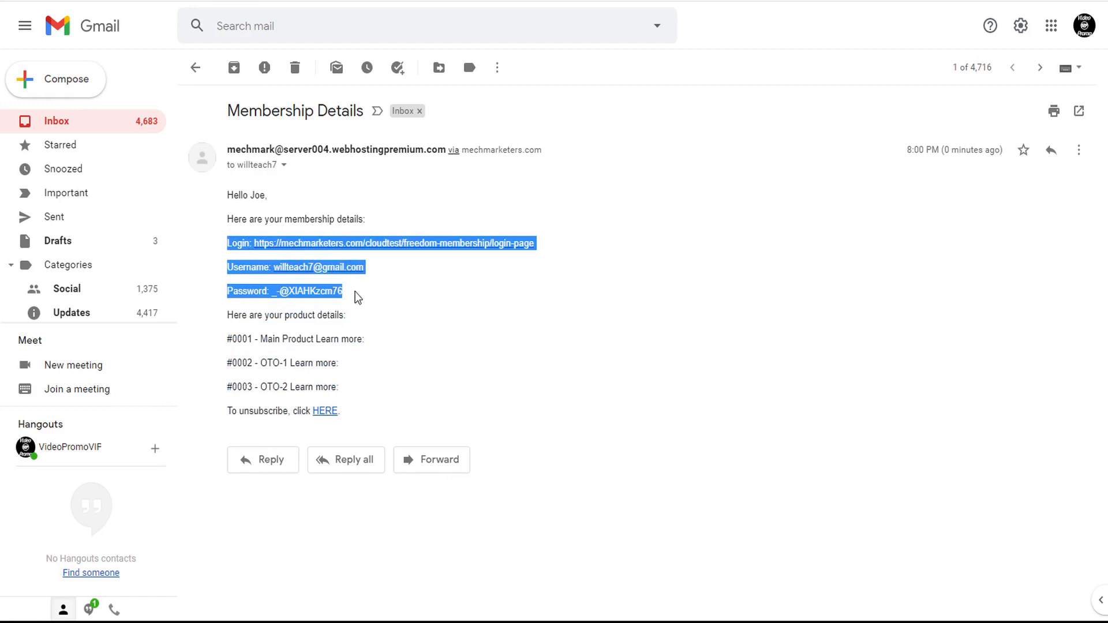
pyautogui.click(421, 267)
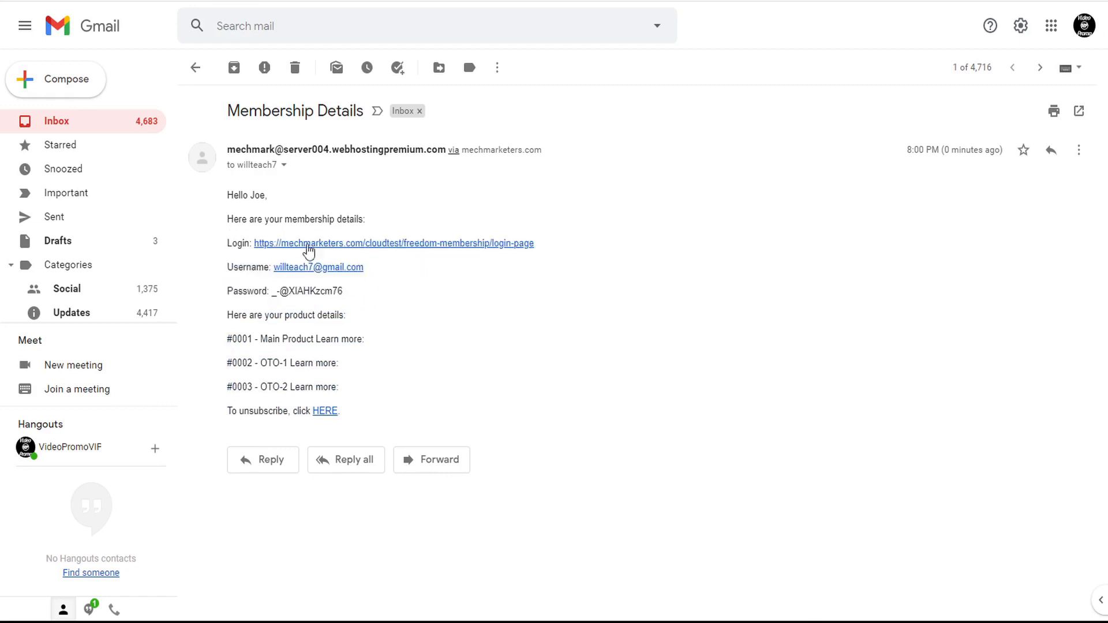
pyautogui.doubleClick(242, 242)
pyautogui.doubleClick(246, 292)
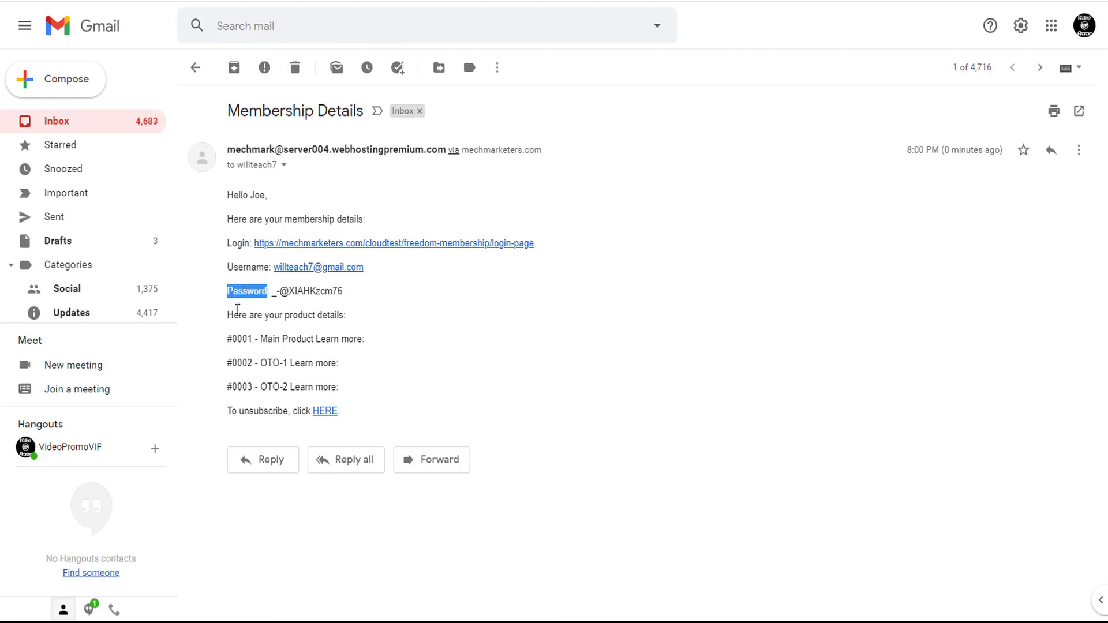
pyautogui.click(229, 319)
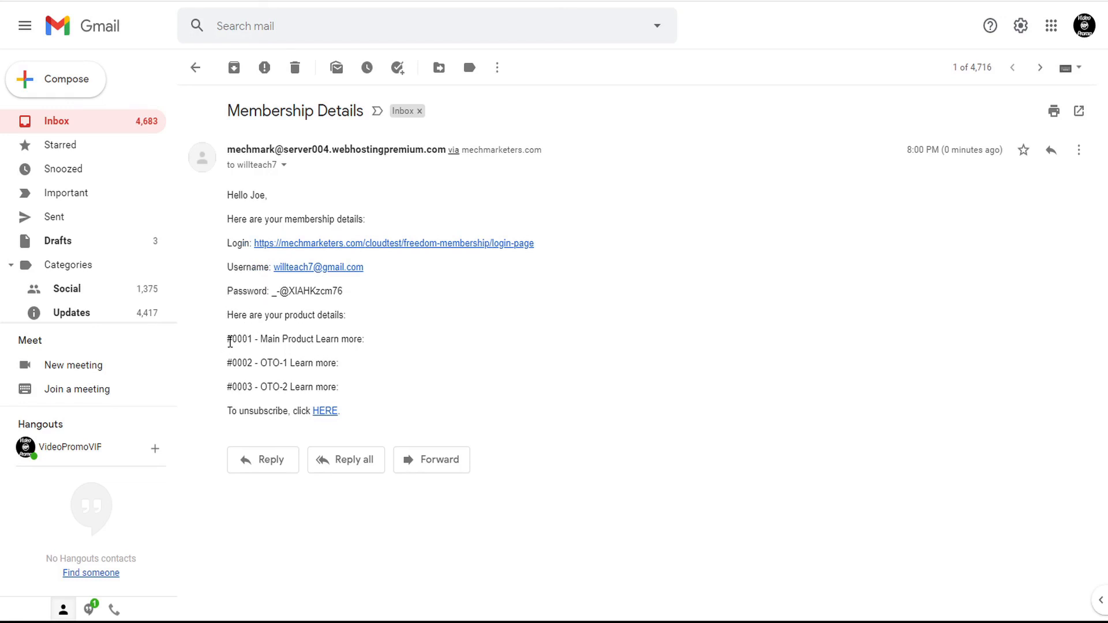
# - Check the three product lines: Main Product, OTO-1 and OTO-2
pyautogui.moveTo(230, 342); pyautogui.dragTo(354, 397)
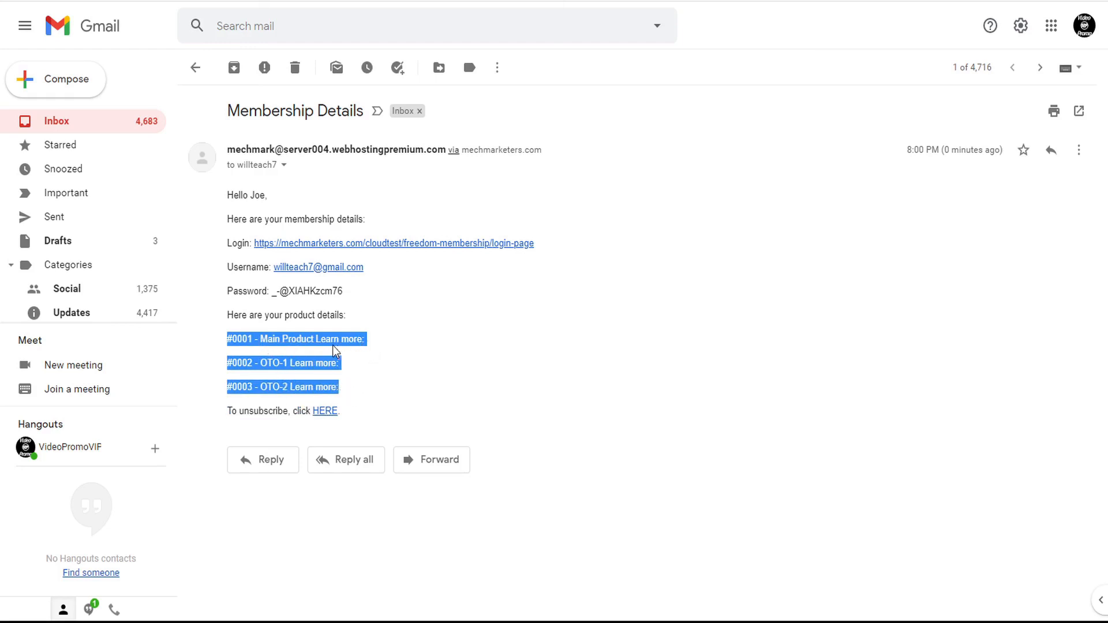
pyautogui.click(237, 338)
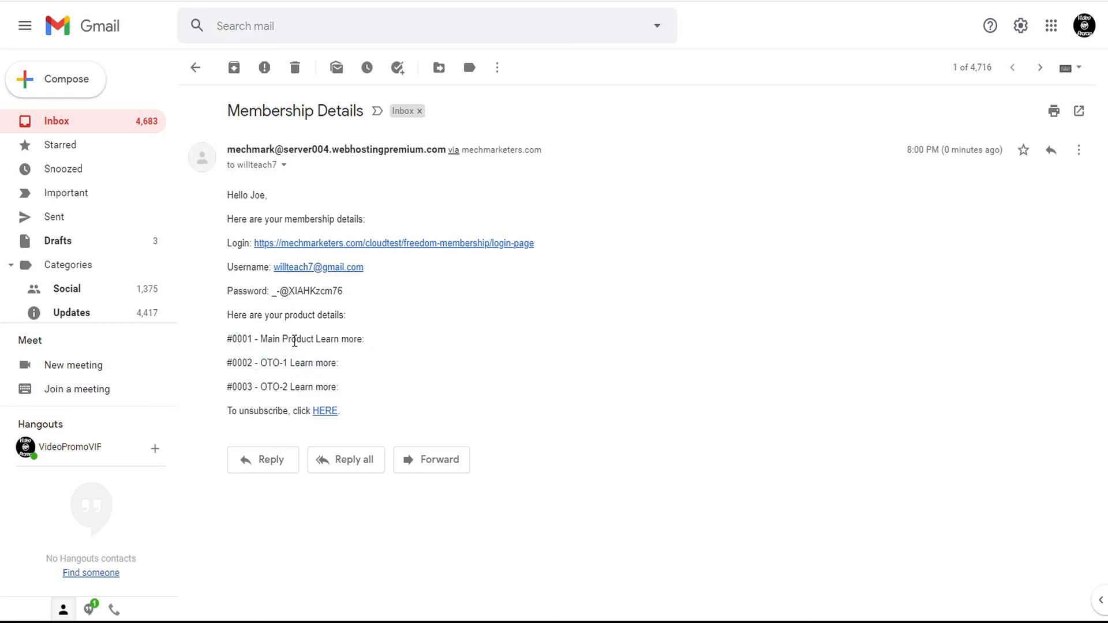
pyautogui.moveTo(315, 339); pyautogui.dragTo(267, 363)
pyautogui.click(345, 340)
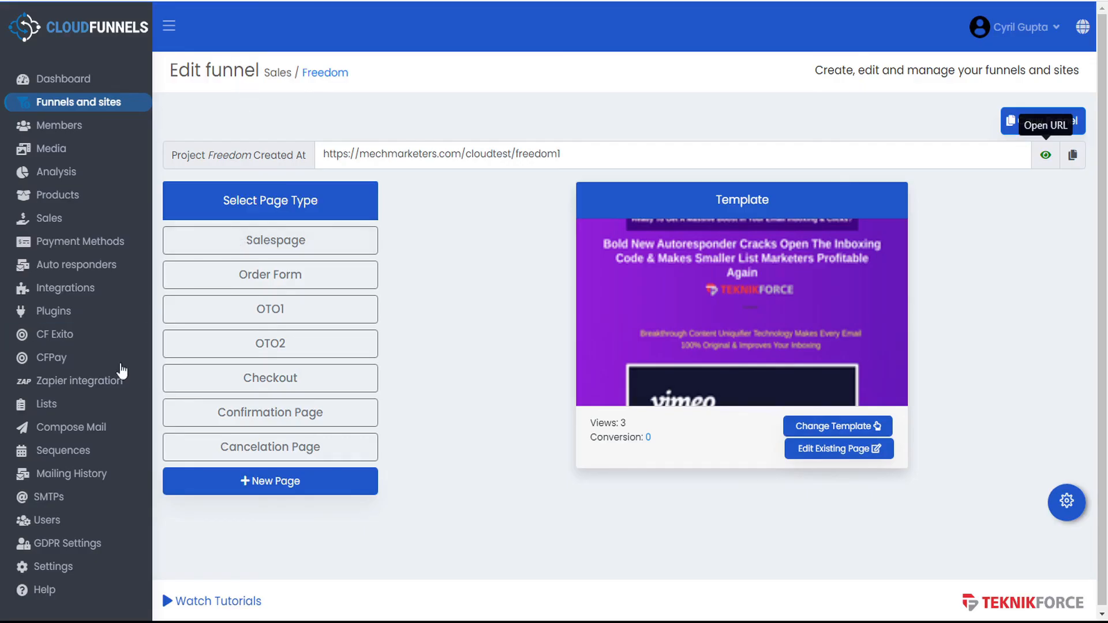
# - Reopen the Member Details sequence and switch the help from the membership to the product email template
pyautogui.click(93, 451)
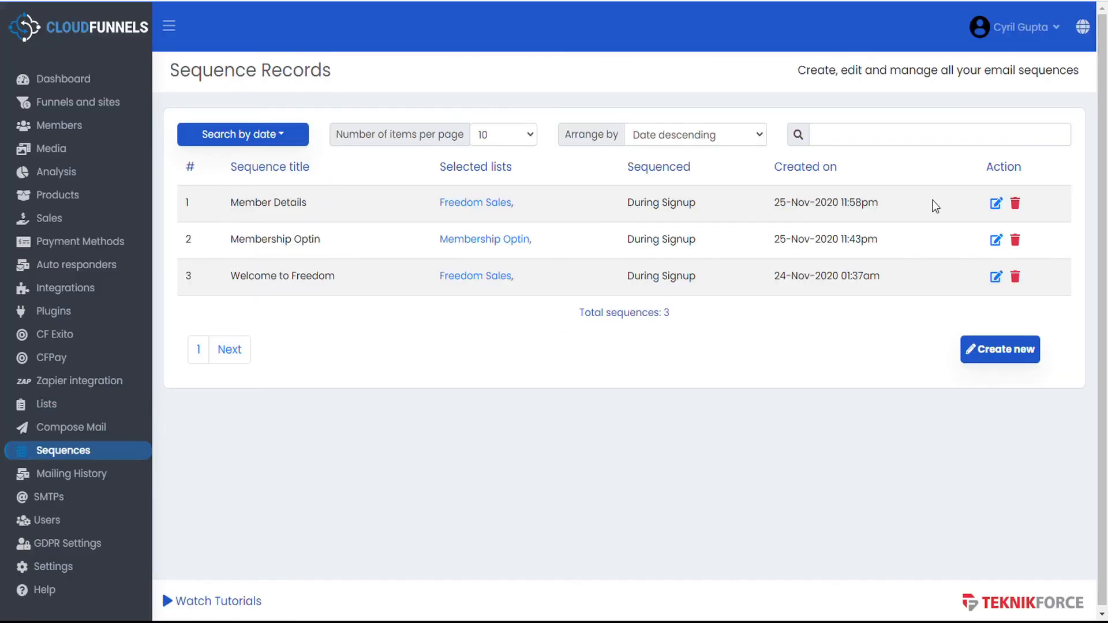
pyautogui.click(995, 205)
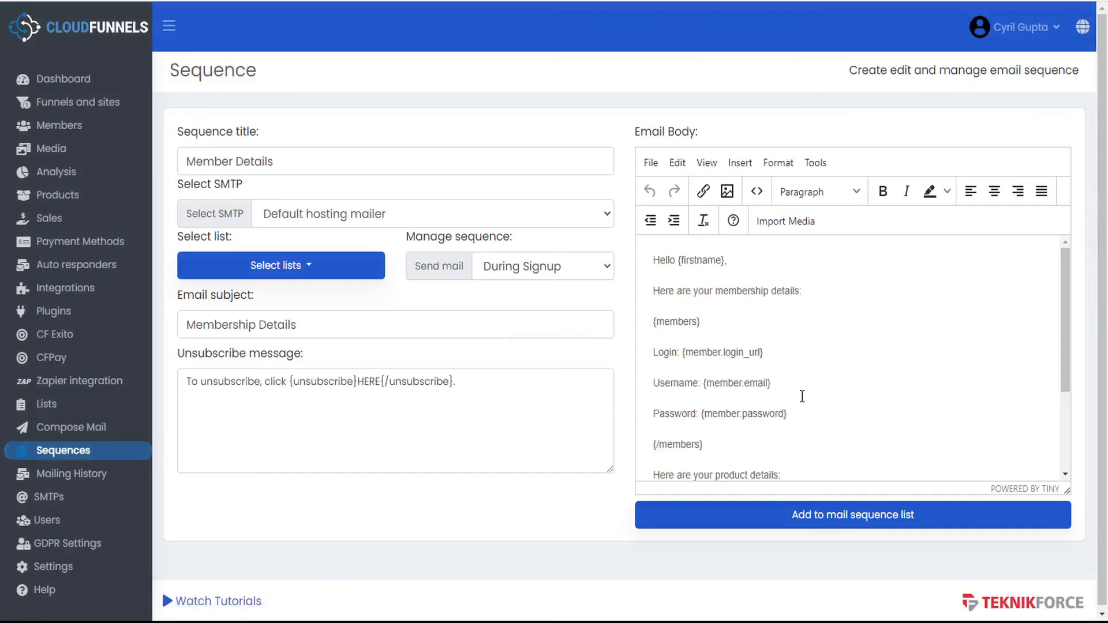
pyautogui.scroll(-3, 801, 395)
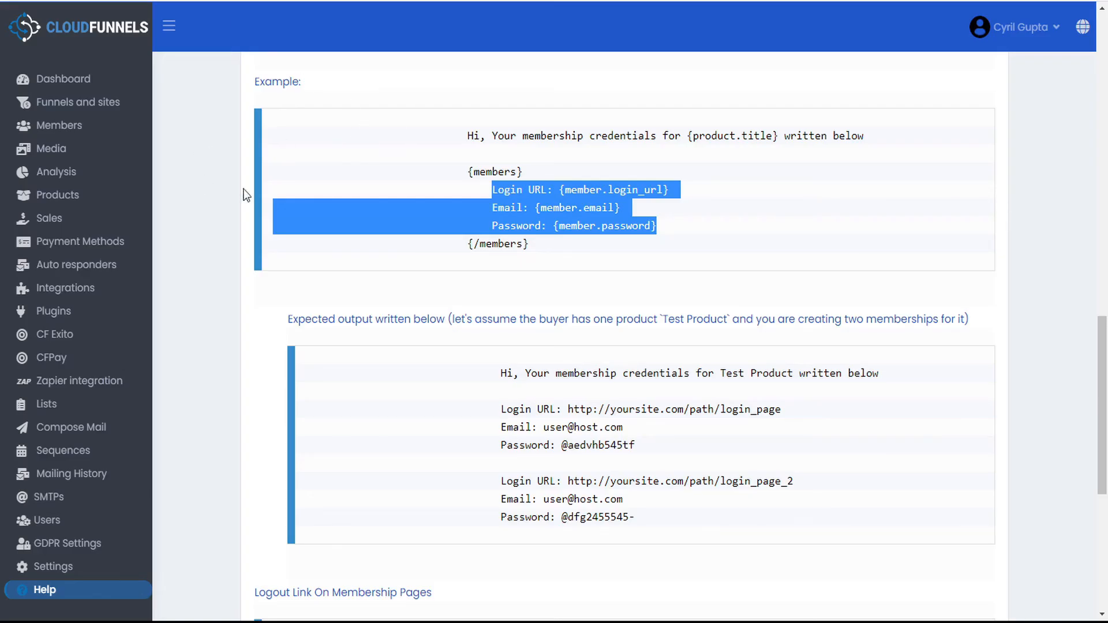
pyautogui.scroll(10, 423, 241)
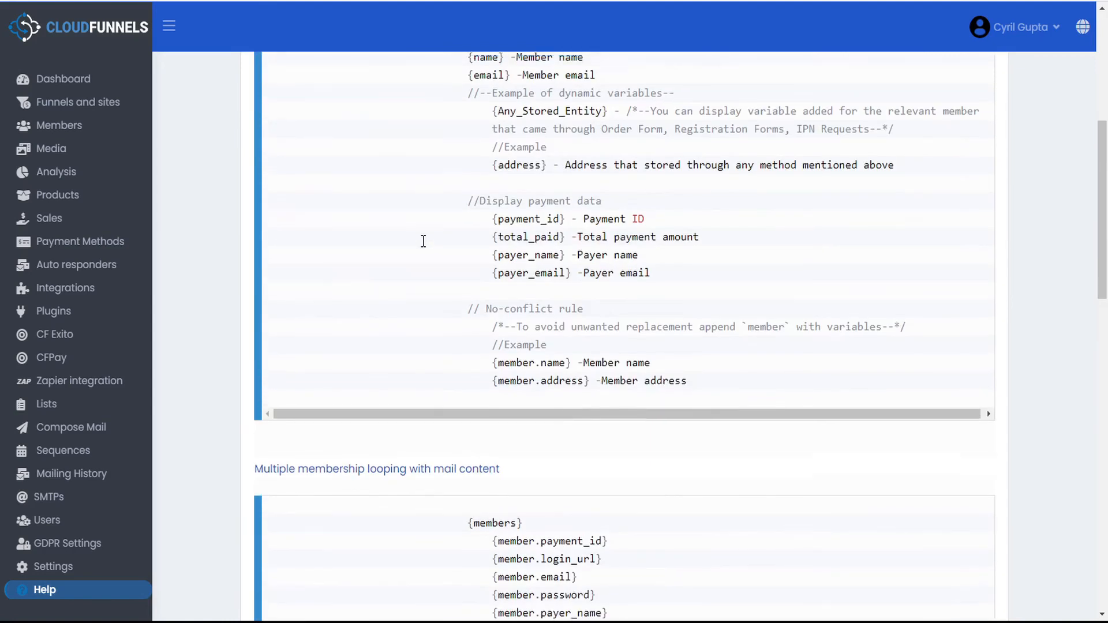
pyautogui.scroll(6, 423, 241)
pyautogui.click(267, 257)
pyautogui.click(269, 134)
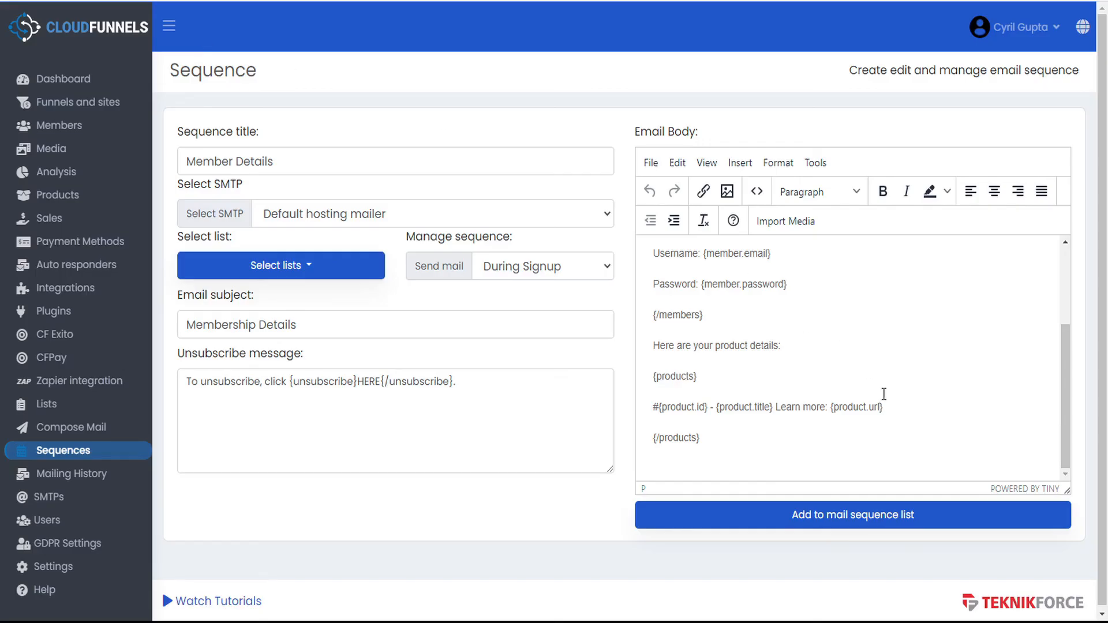
# - Check the {product.url} placeholder in the email, then bring up the Products list
pyautogui.moveTo(832, 408); pyautogui.dragTo(883, 406)
pyautogui.click(884, 406)
pyautogui.click(68, 198)
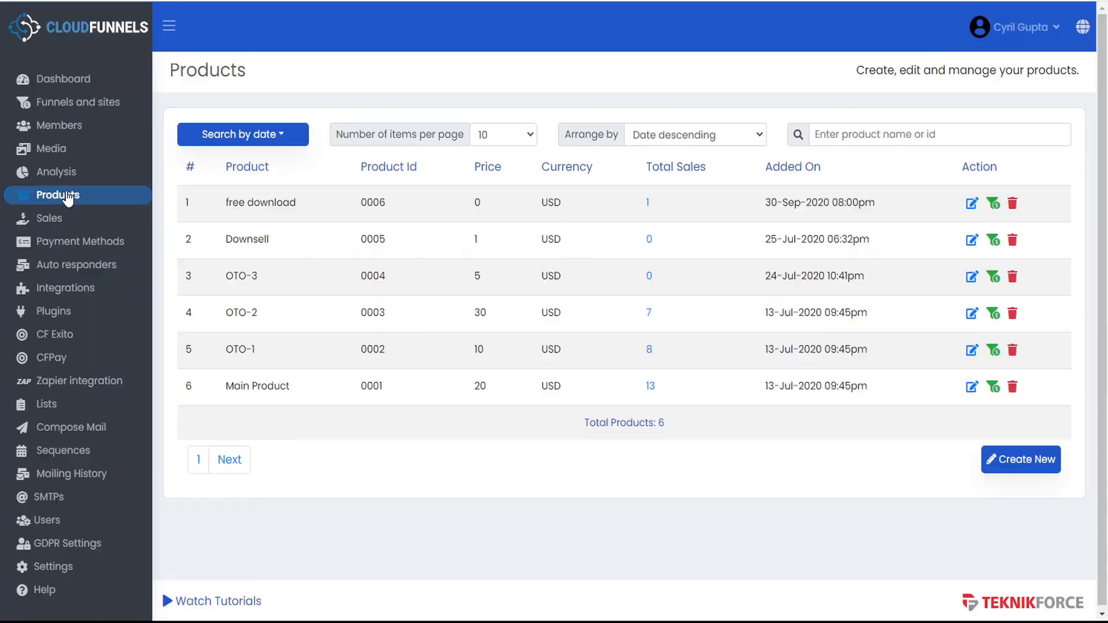
pyautogui.click(972, 386)
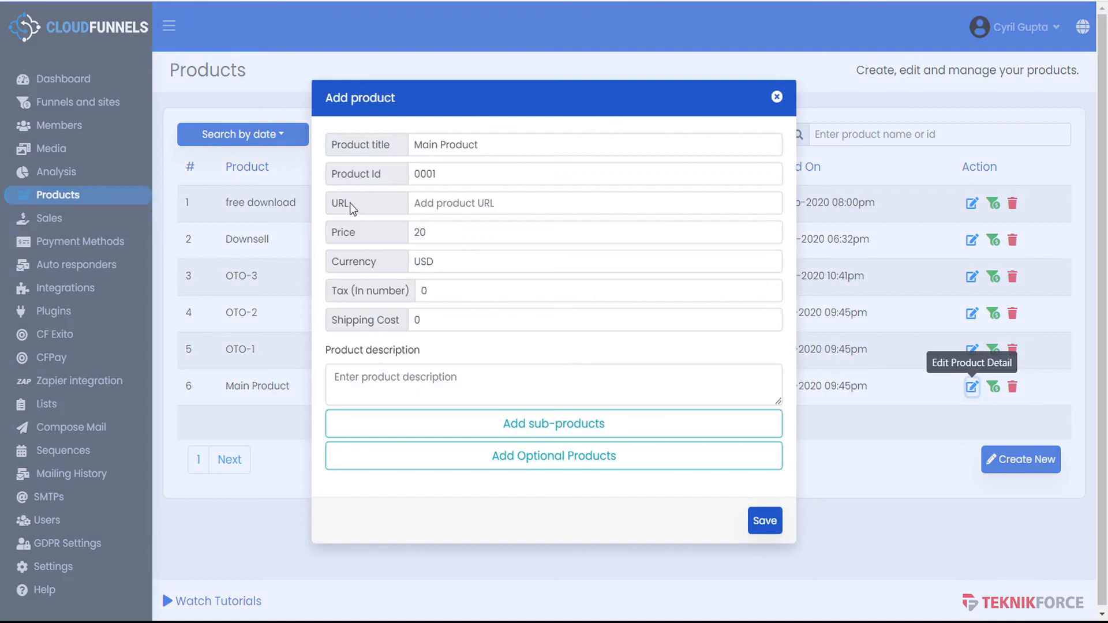
pyautogui.click(776, 97)
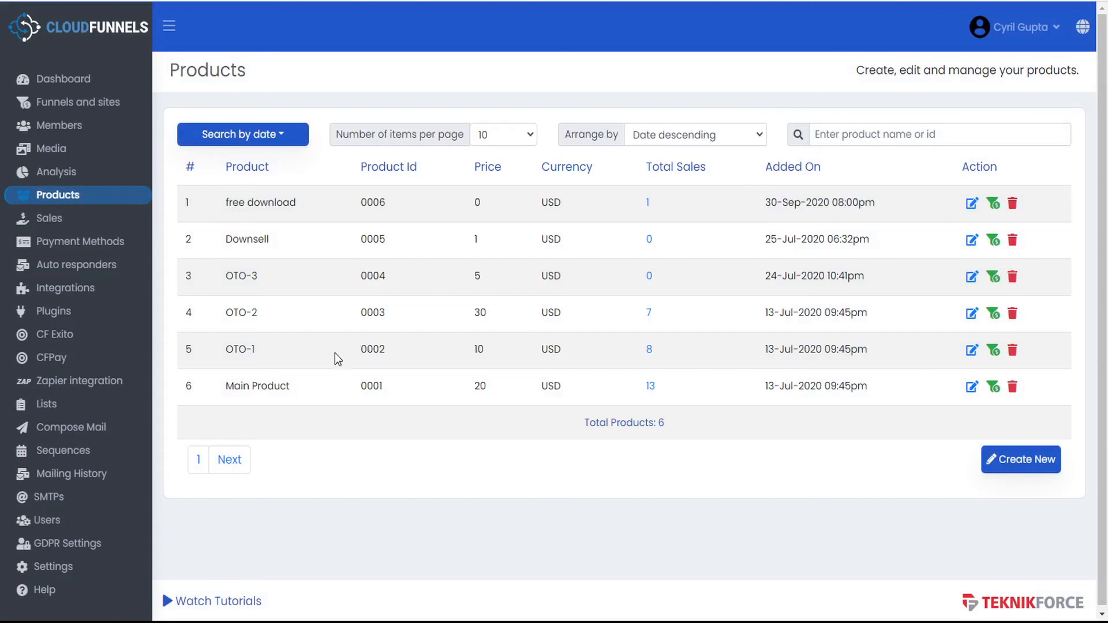
pyautogui.click(972, 351)
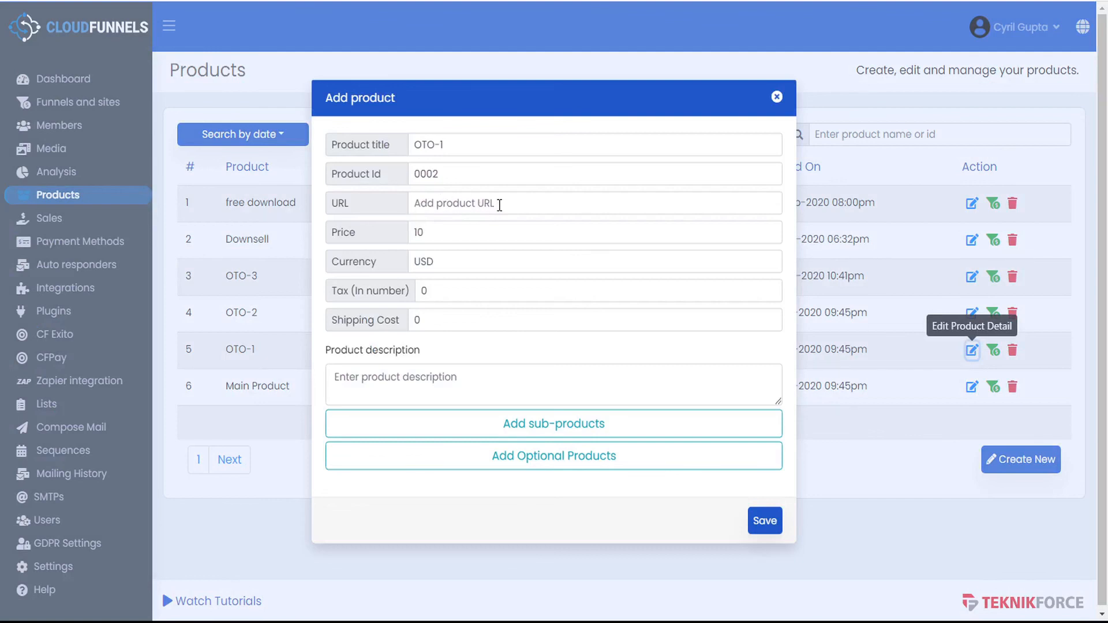
pyautogui.click(419, 206)
pyautogui.write('https://teknikforce.com')
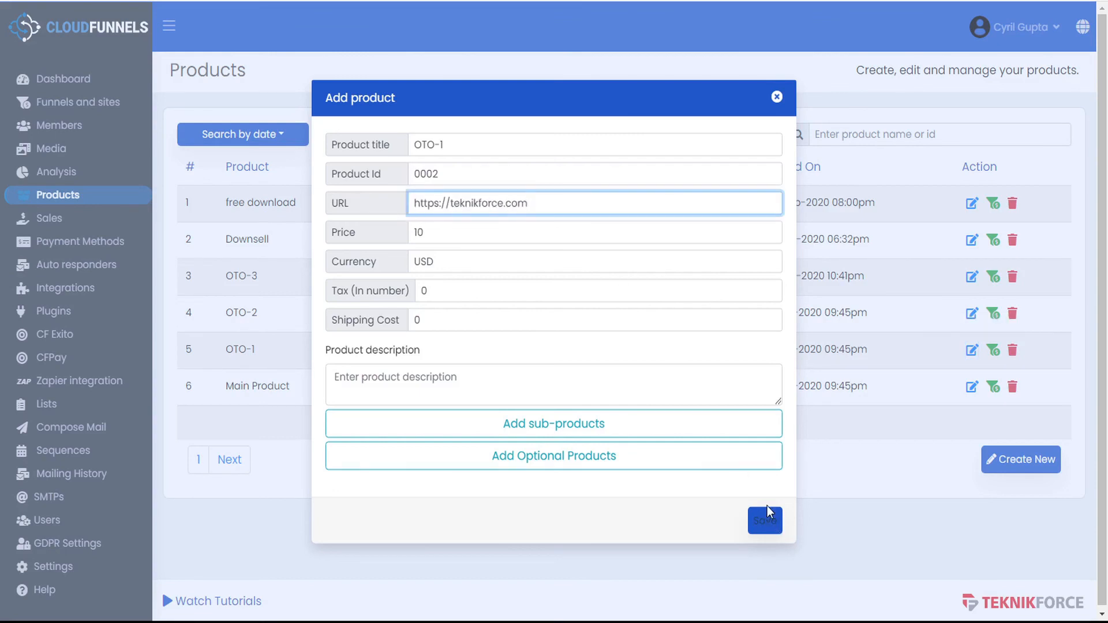
pyautogui.moveTo(549, 206); pyautogui.dragTo(417, 207)
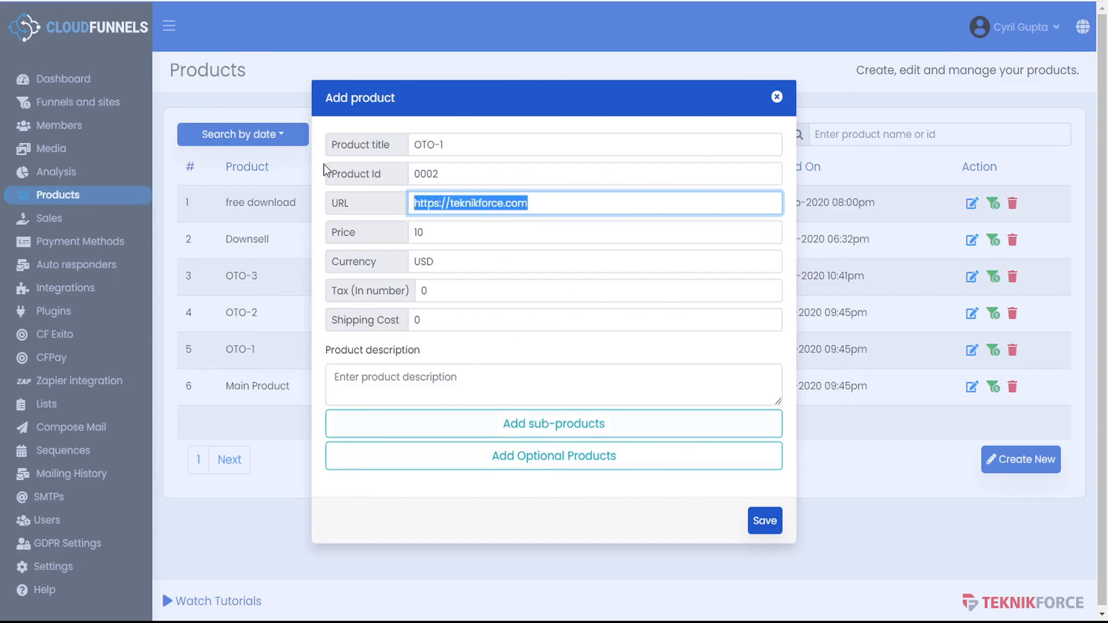
pyautogui.click(777, 99)
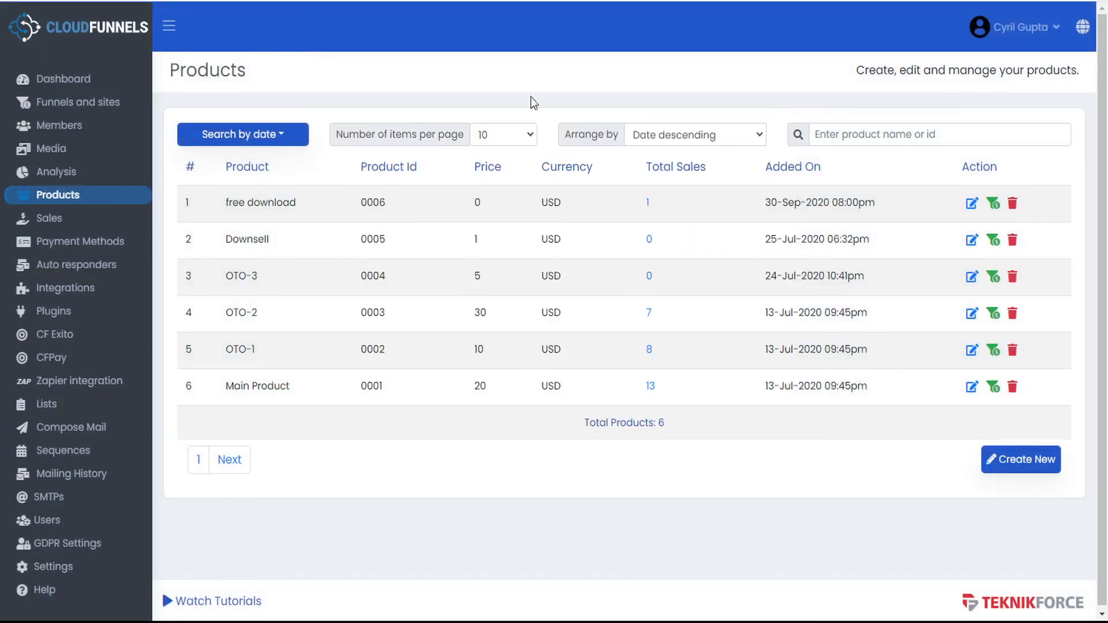
pyautogui.click(77, 128)
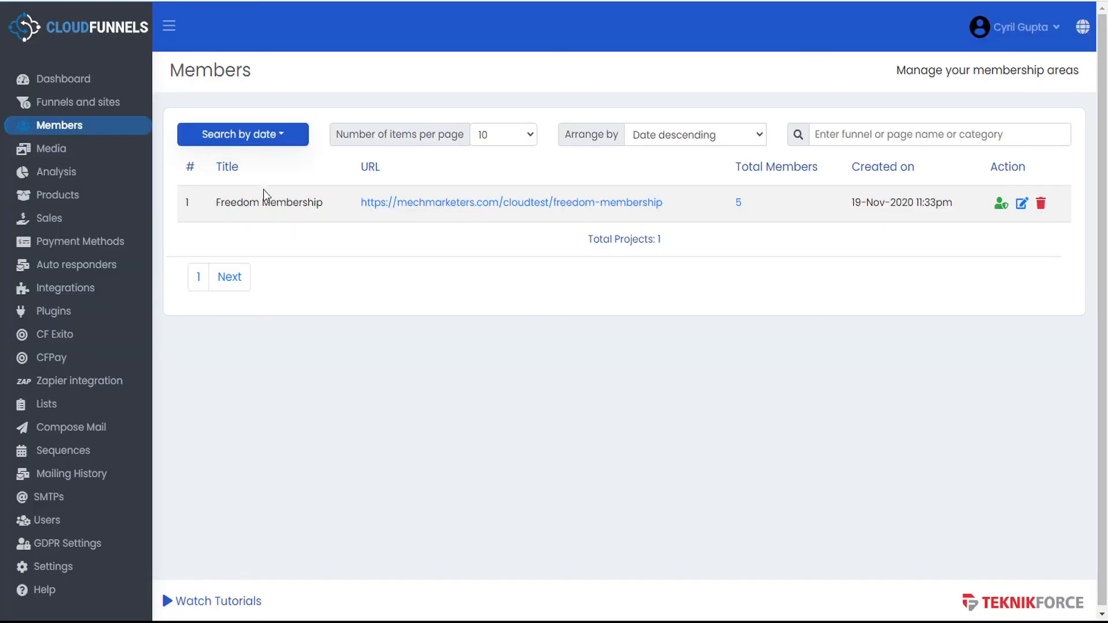
# - List Freedom Membership's members and check the first member's display, first and last names
pyautogui.click(740, 209)
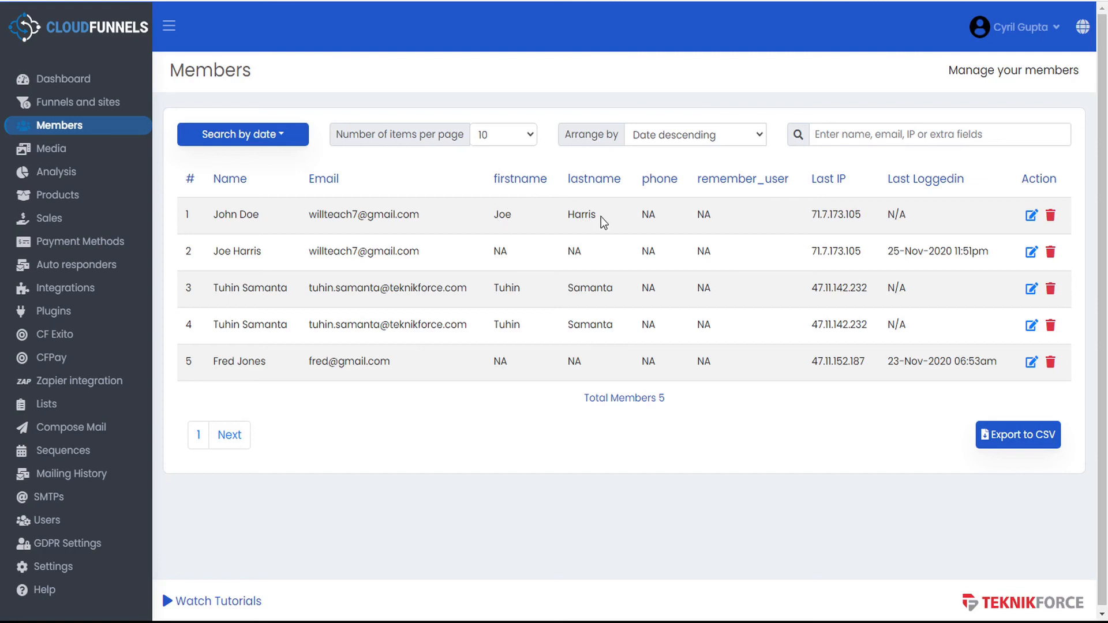
pyautogui.moveTo(213, 216); pyautogui.dragTo(266, 218)
pyautogui.doubleClick(228, 216)
pyautogui.moveTo(495, 218); pyautogui.dragTo(597, 214)
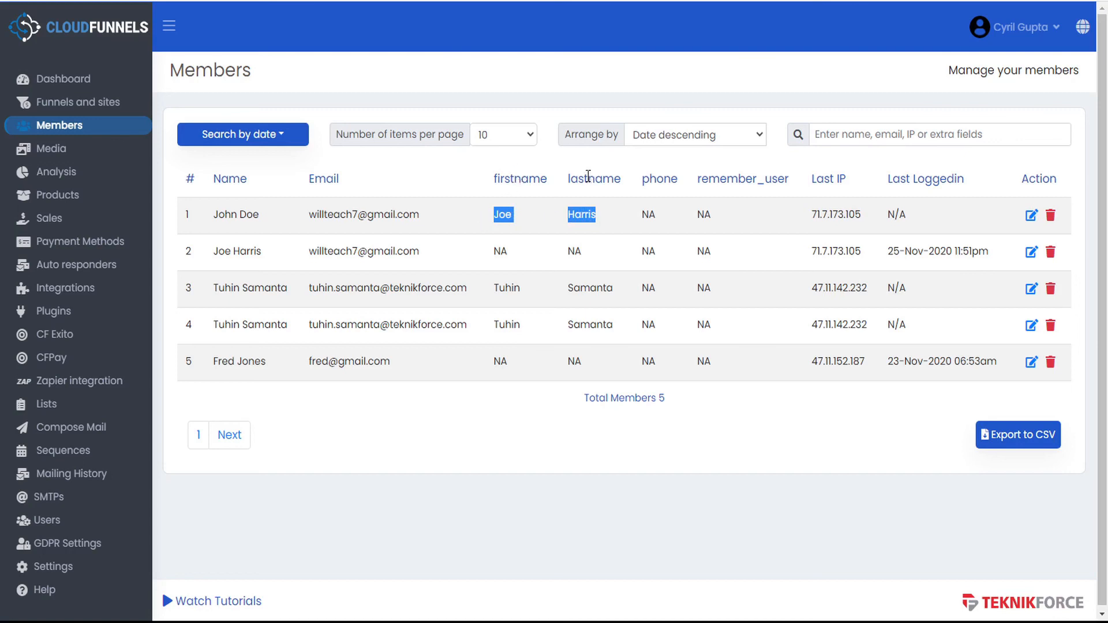
pyautogui.click(98, 102)
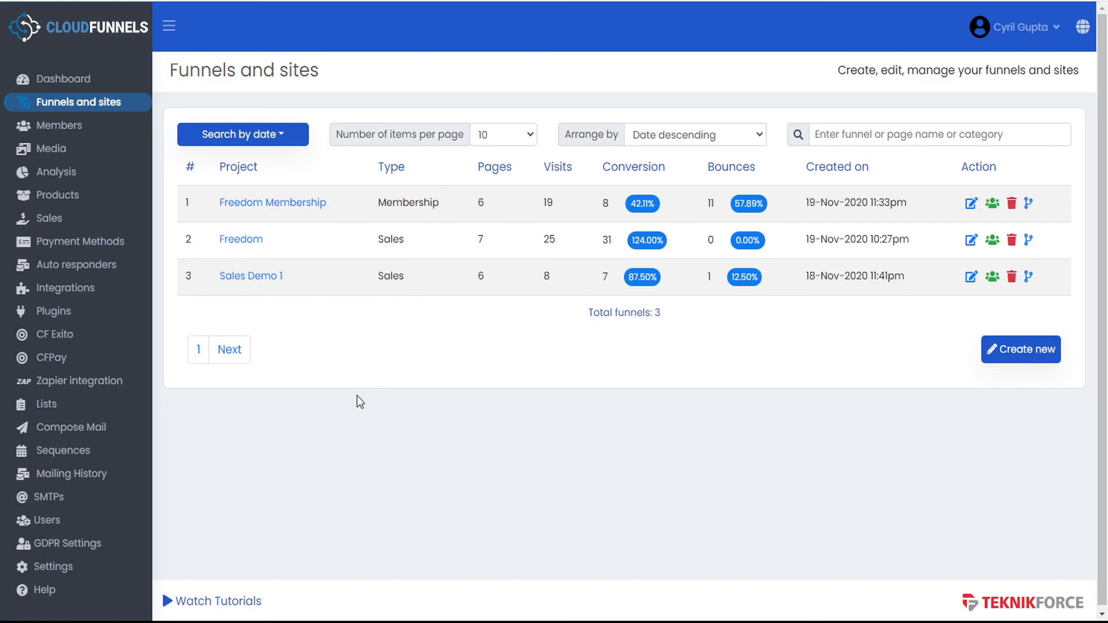
pyautogui.click(65, 569)
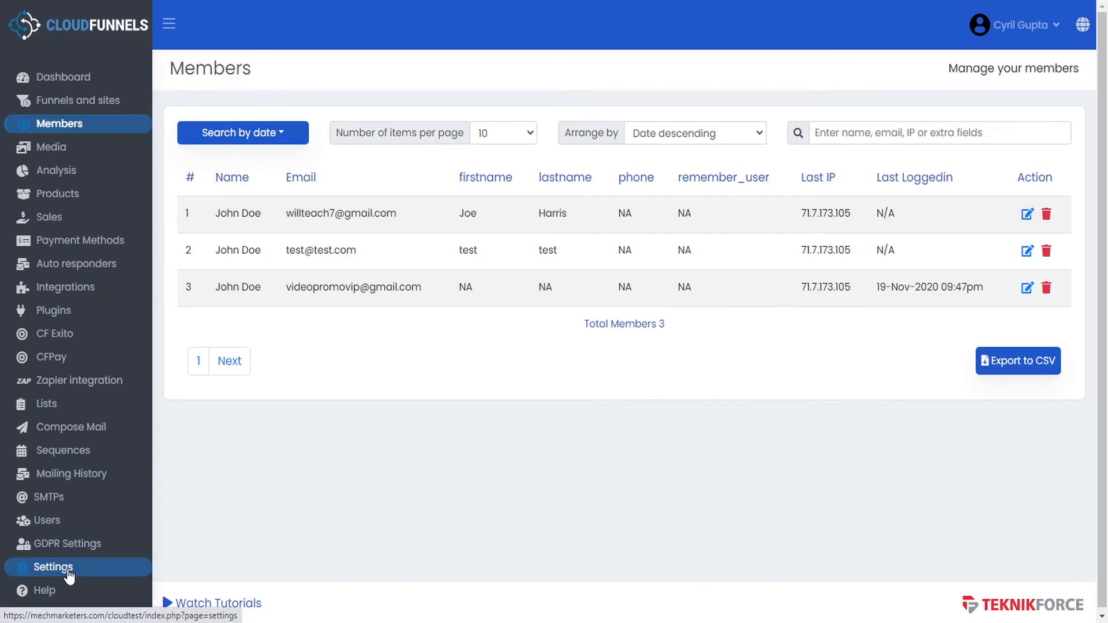
# - Retype the https: prefix of the Installation URL and toggle Force Loading Pages with HTTPS
pyautogui.click(68, 570)
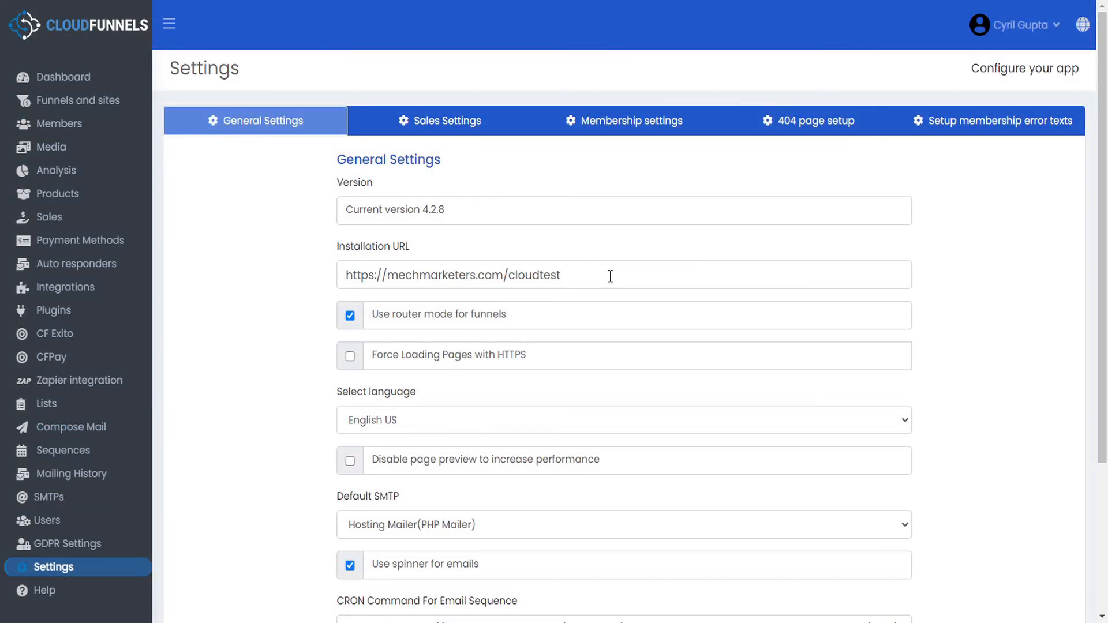
pyautogui.click(374, 277)
pyautogui.press('BackSpace')
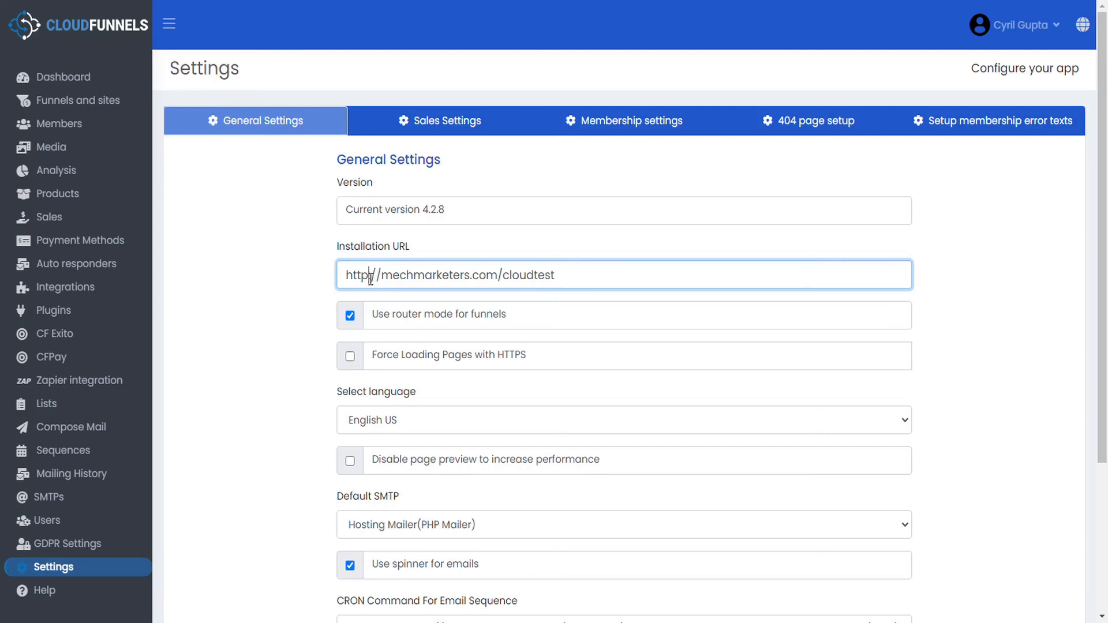
pyautogui.press('Delete')
pyautogui.write('s:')
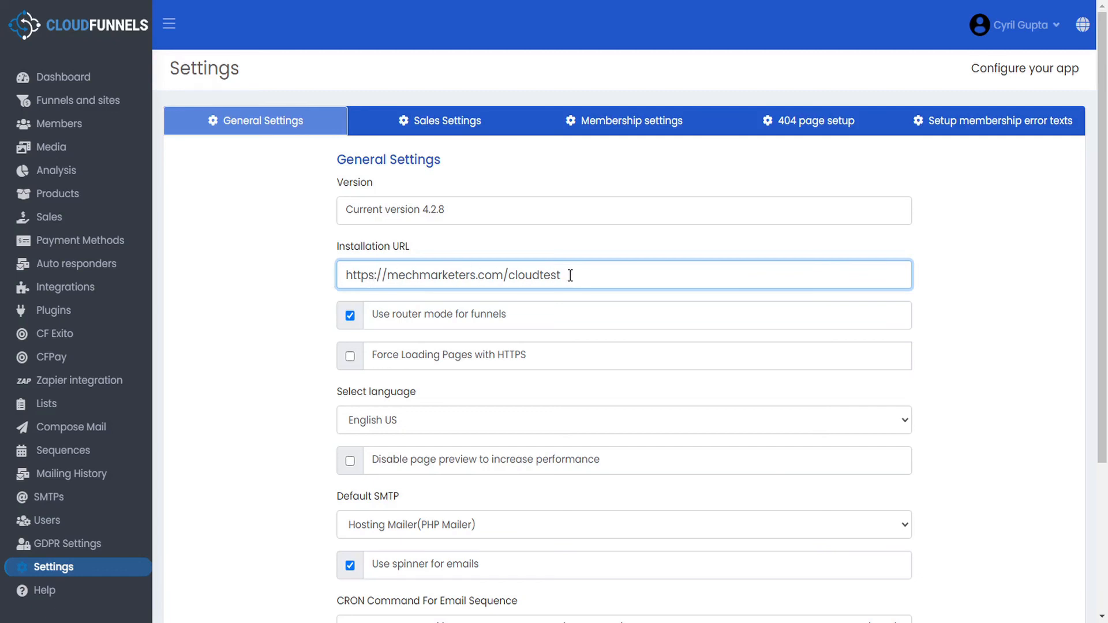
pyautogui.click(350, 357)
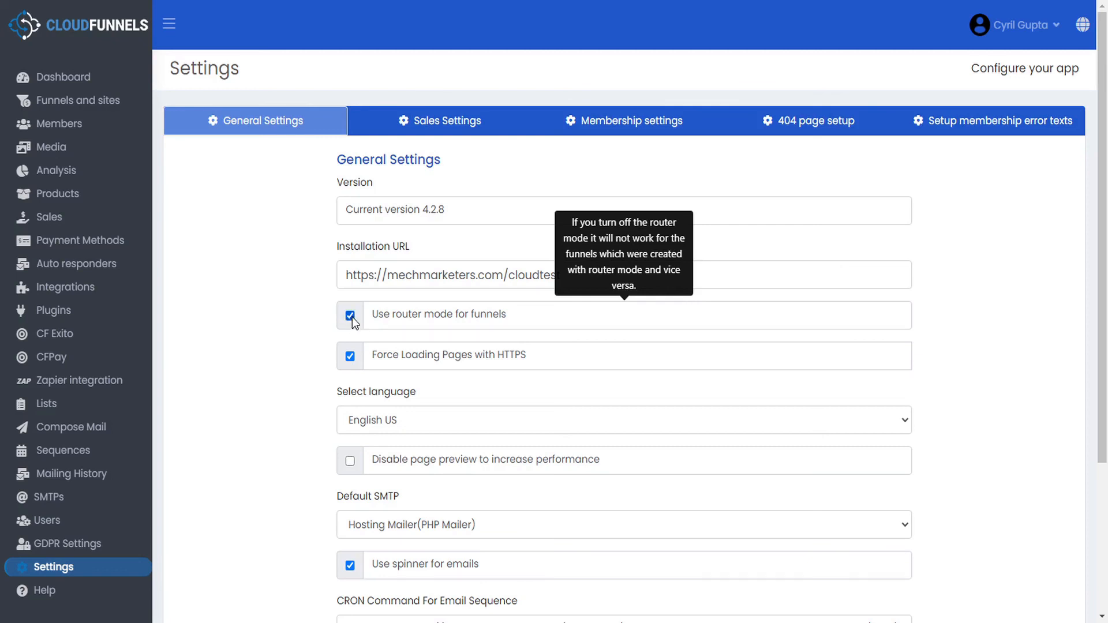
# - Keep English US language and Hosting Mailer(PHP Mailer) SMTP, then open Watch Tutorials
pyautogui.click(396, 422)
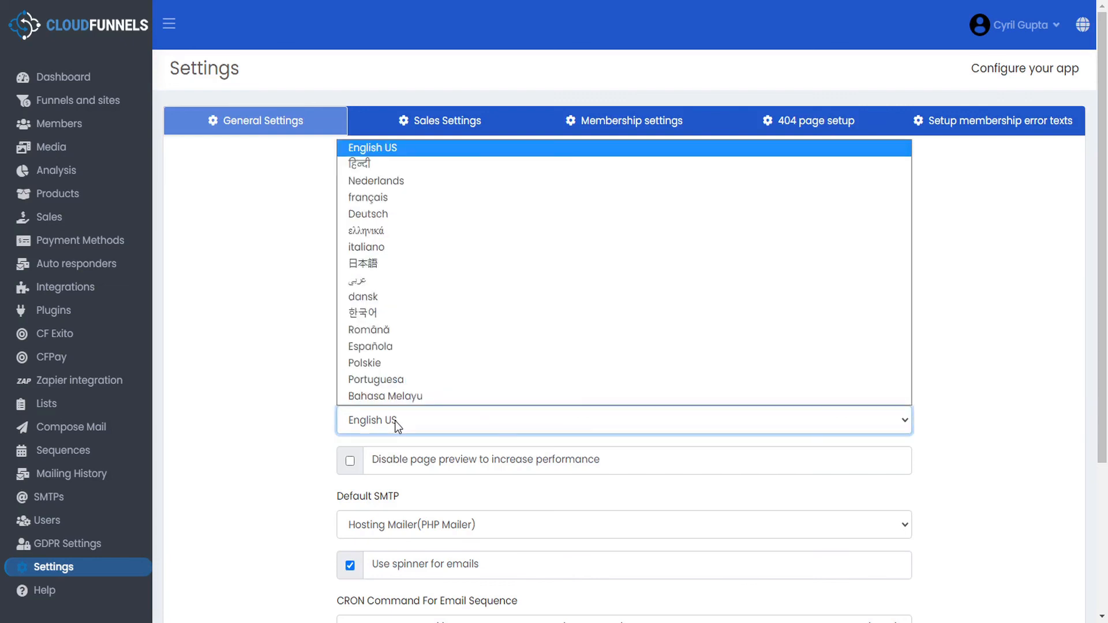
pyautogui.click(395, 421)
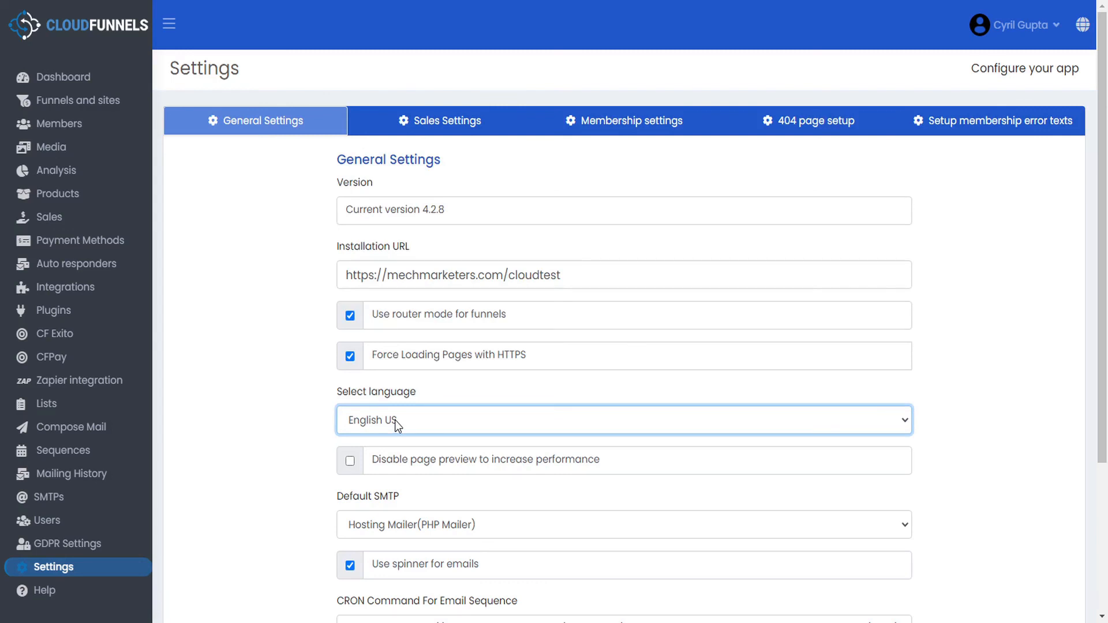
pyautogui.scroll(-3, 293, 424)
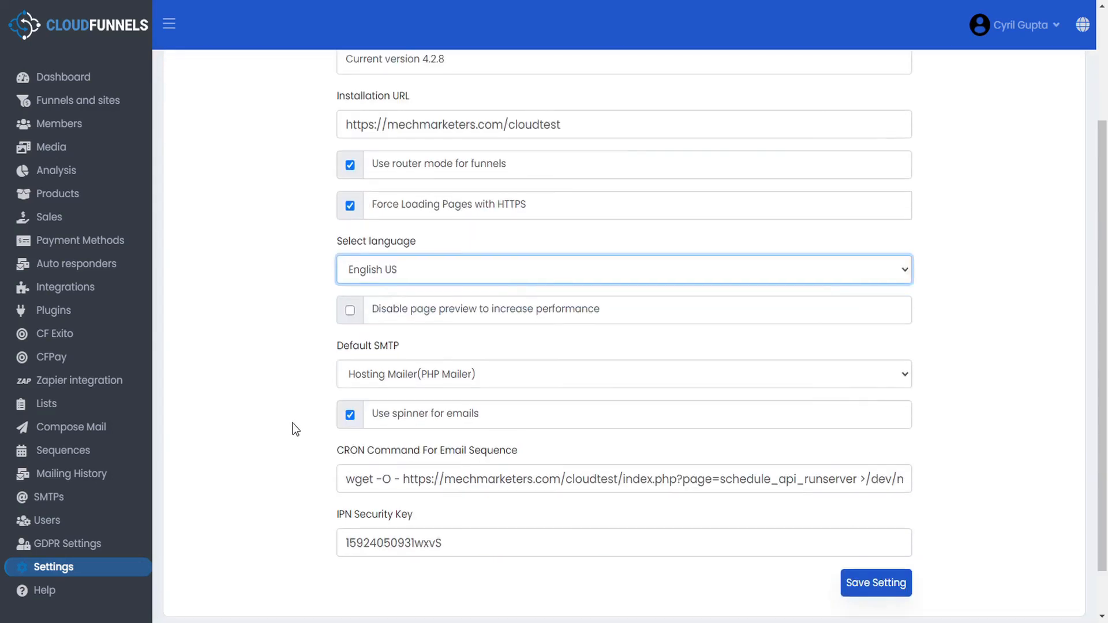
pyautogui.click(397, 376)
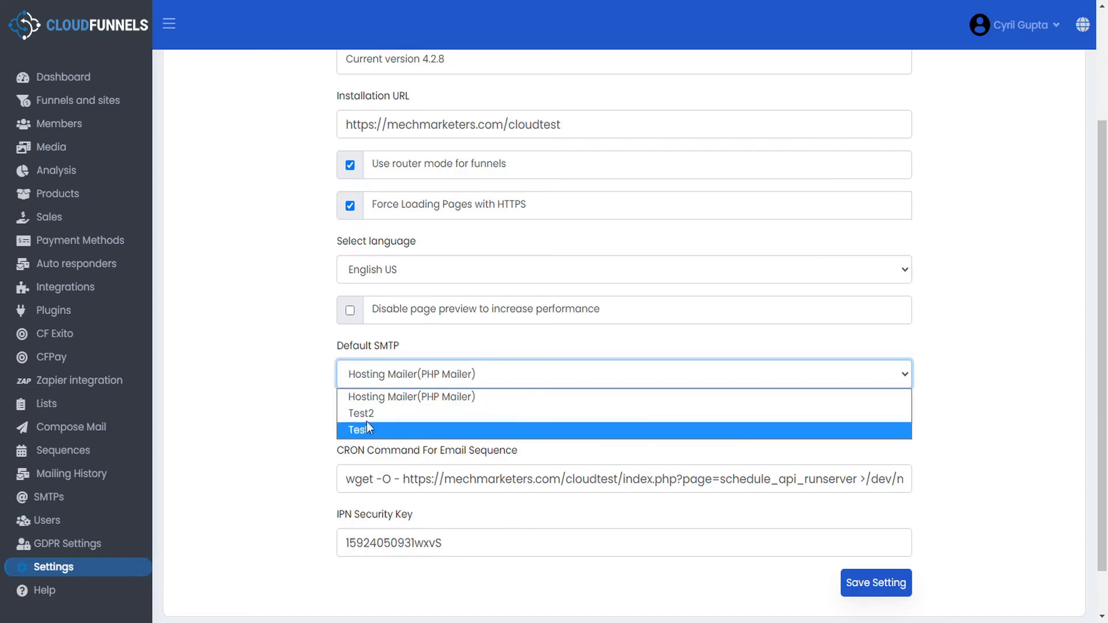
pyautogui.click(304, 396)
pyautogui.scroll(-1, 304, 402)
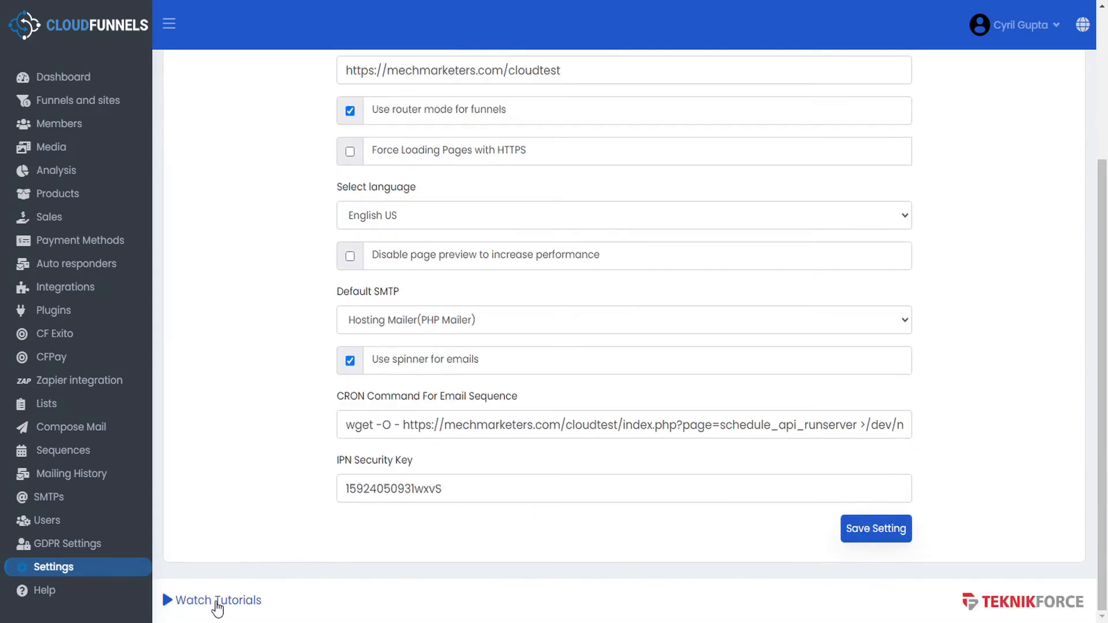
pyautogui.click(217, 601)
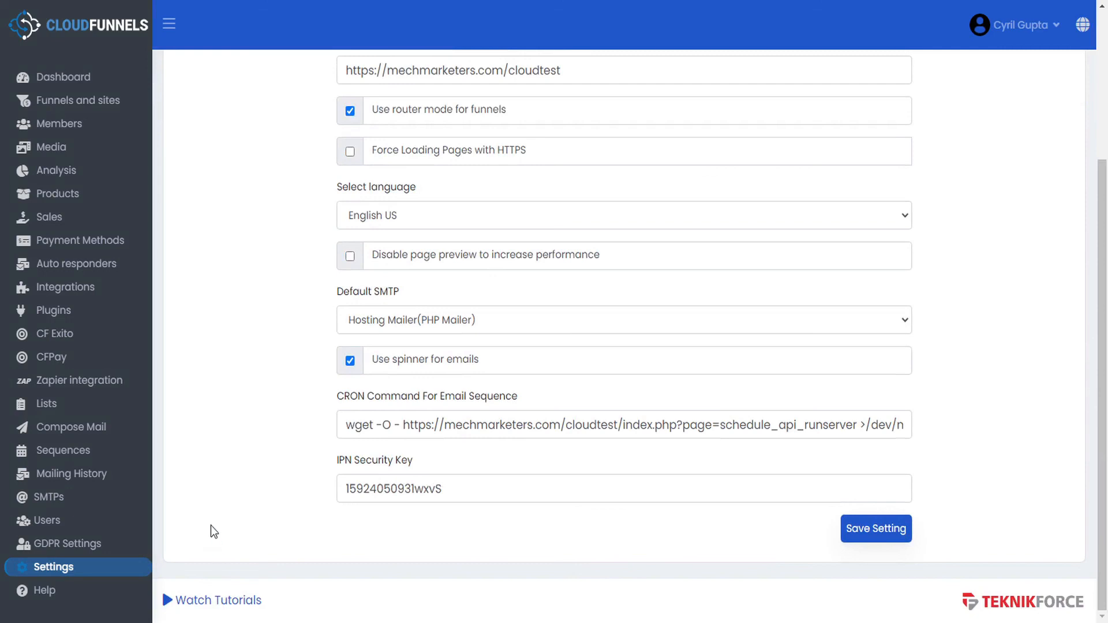